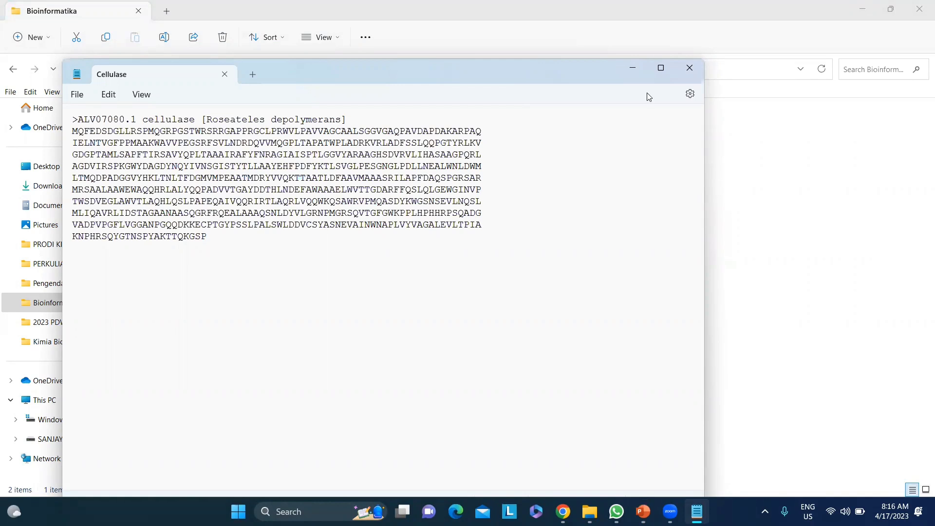
left_click(689, 68)
left_click(577, 511)
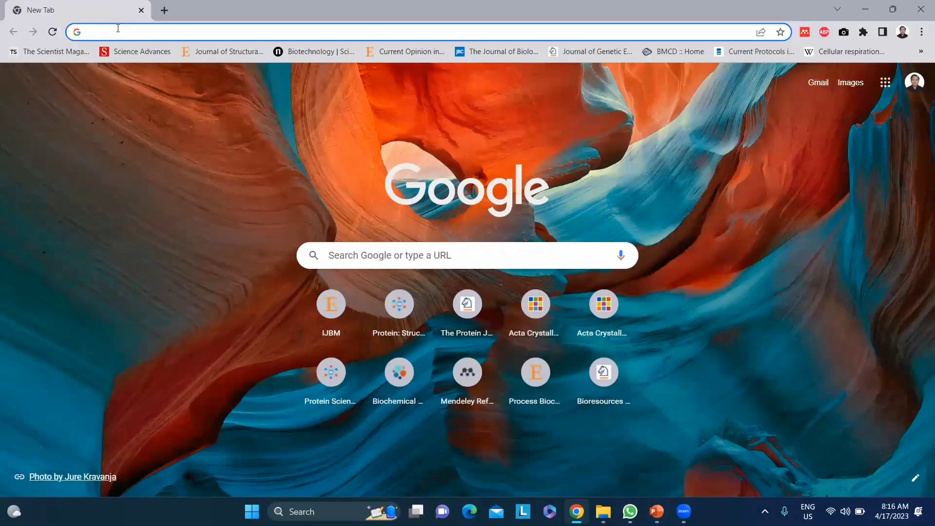
type("ncbu")
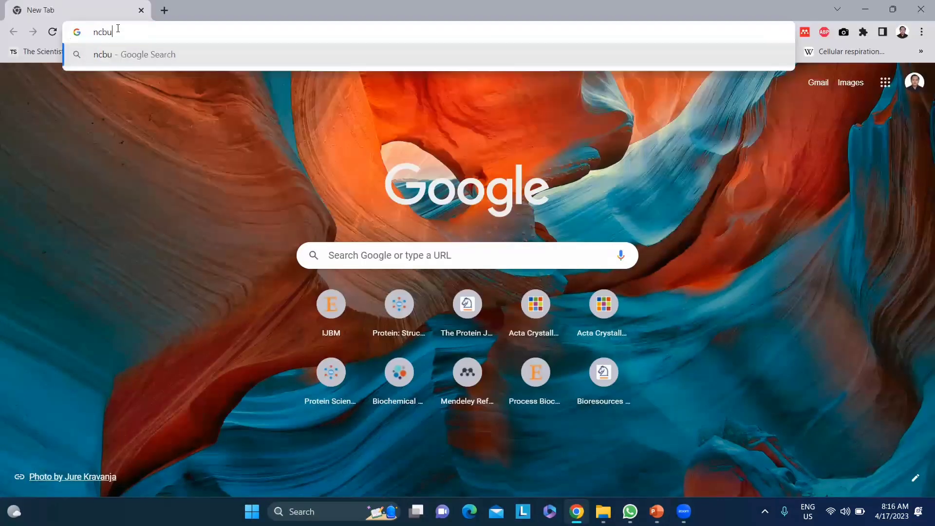
key("BackSpace")
key("Down")
key("Down")
key("Down")
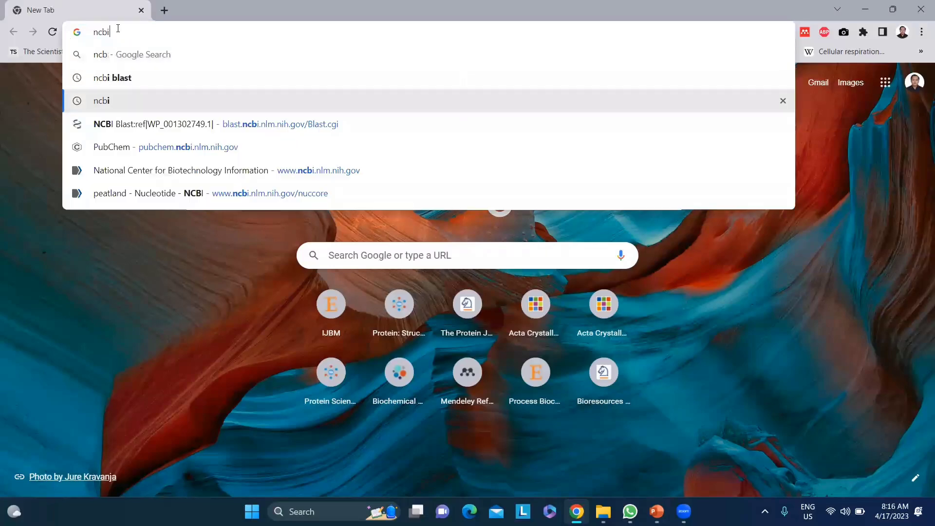
key("Down")
key("Down")
key("Return")
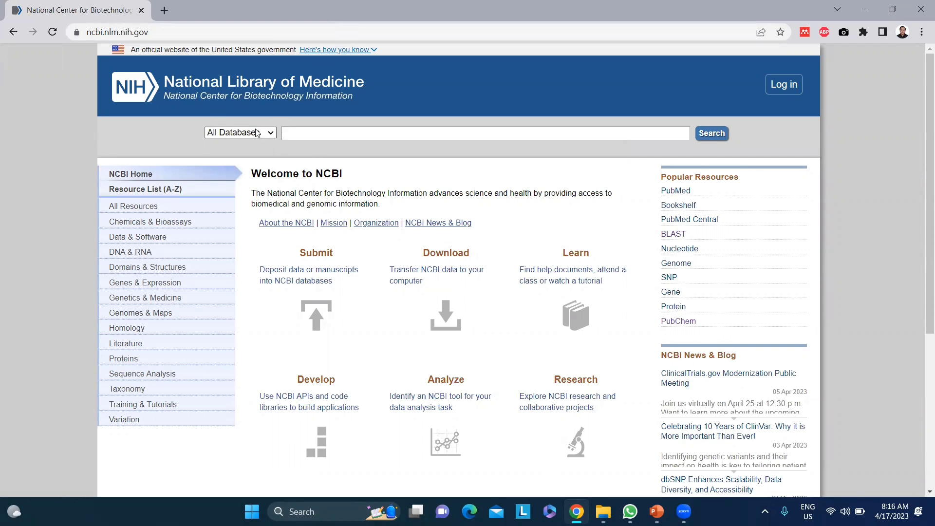
Search all NCBI databases for "cellulase" and review the results grouped by database.
left_click(311, 134)
type("cellulase")
key("Return")
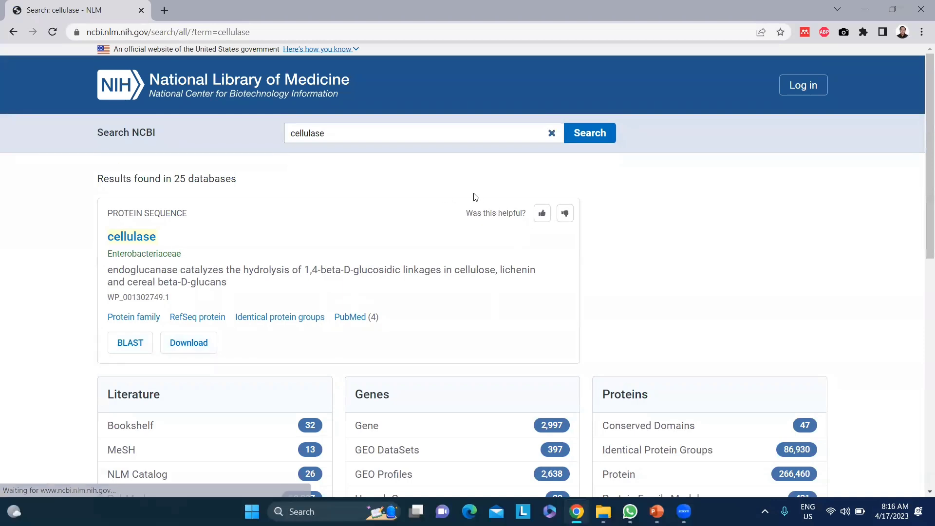
scroll(477, 198, "down", 2)
scroll(477, 199, "down", 3)
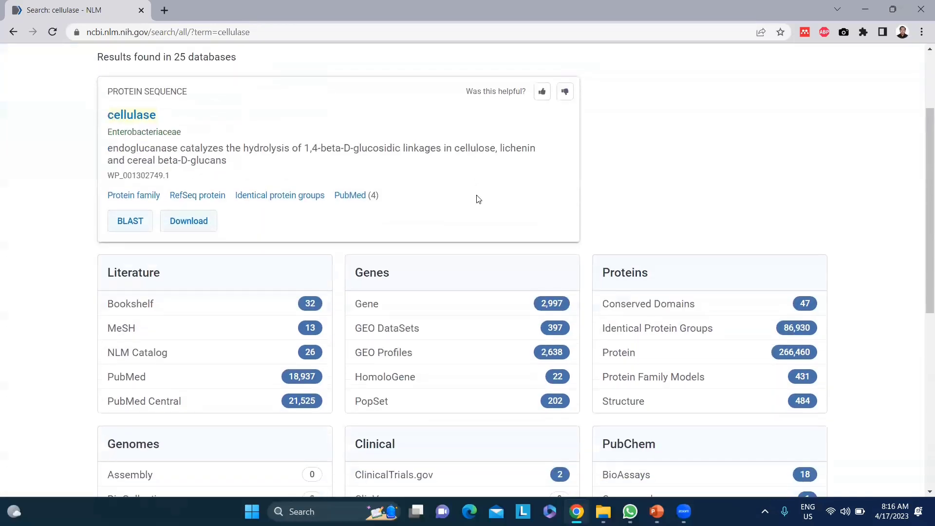
scroll(481, 200, "down", 1)
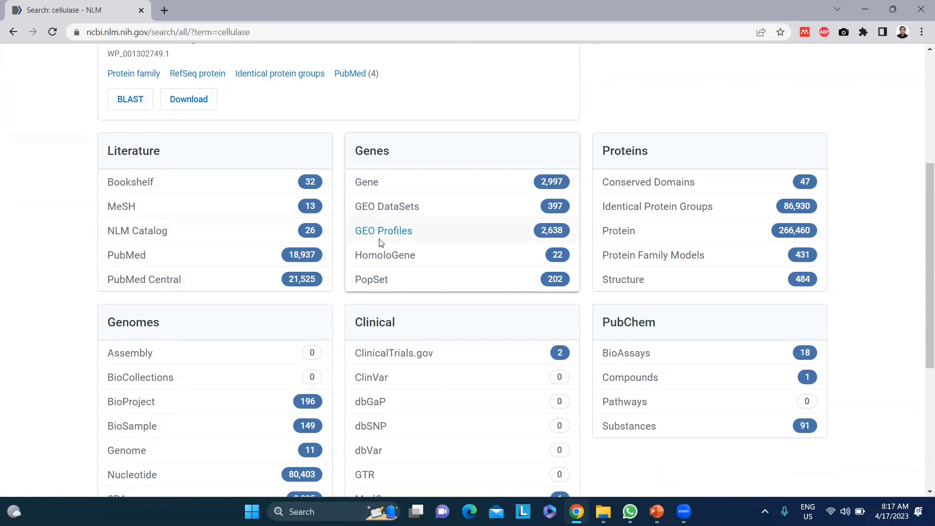
scroll(380, 242, "down", 1)
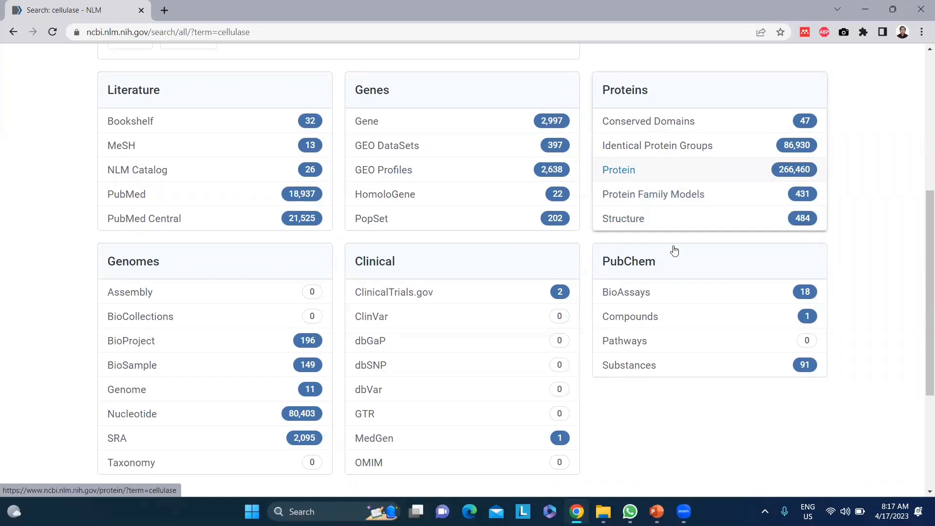
Check the Cellulase sequence file in Notepad, return to Chrome and open the Protein database results for cellulase.
left_click(603, 511)
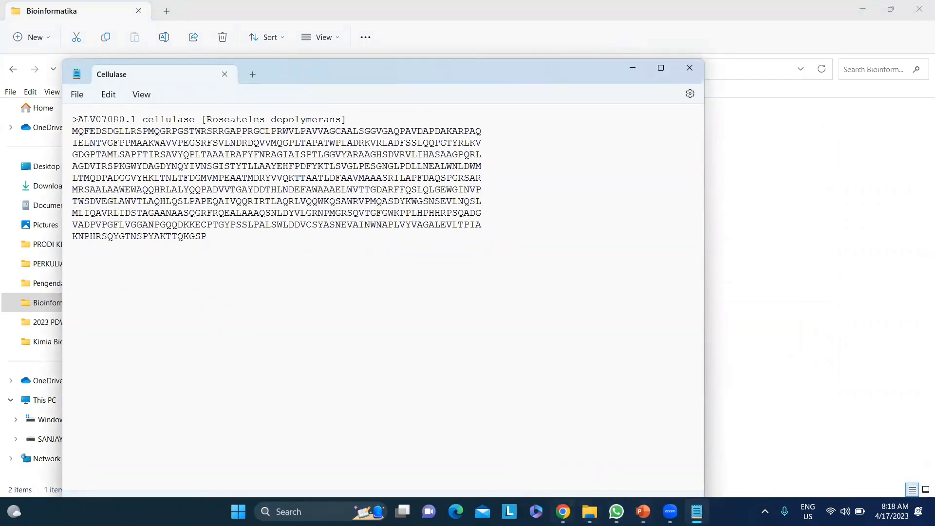
left_click(563, 511)
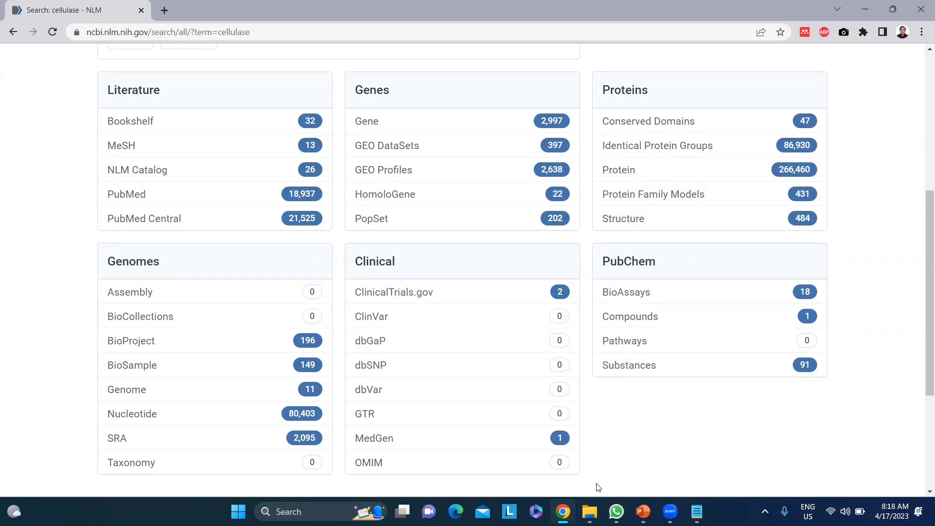
left_click(620, 176)
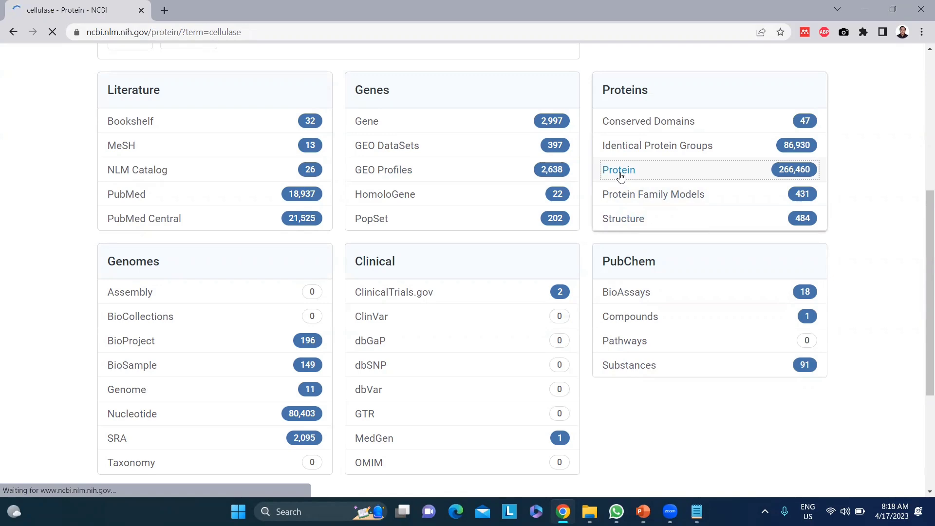
Examine the first cellulase entries in the protein results, checking the protein length given for the first Trifolium pratense entry.
scroll(511, 164, "down", 5)
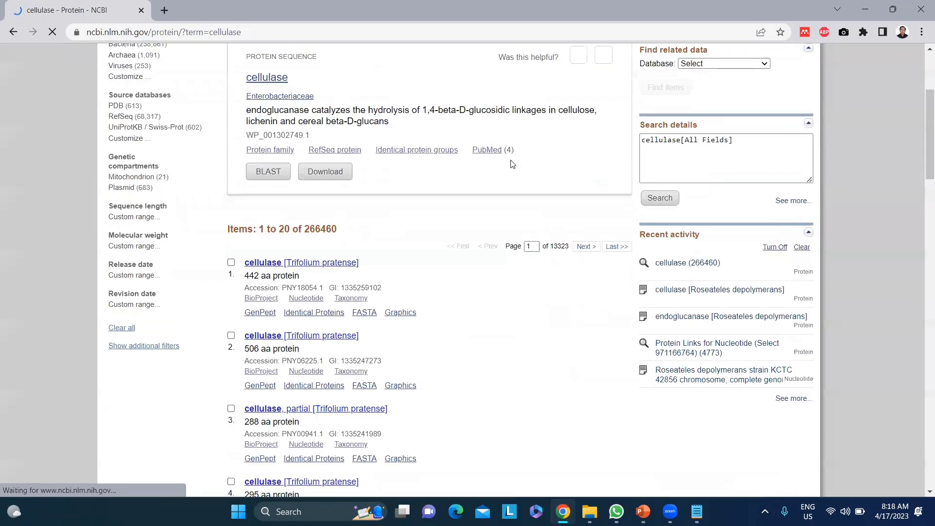
scroll(298, 244, "down", 1)
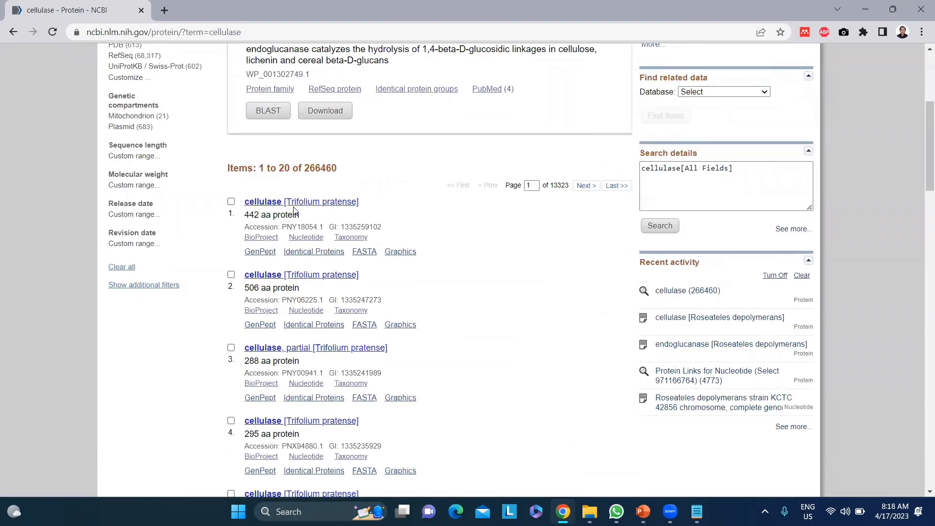
scroll(289, 207, "down", 2)
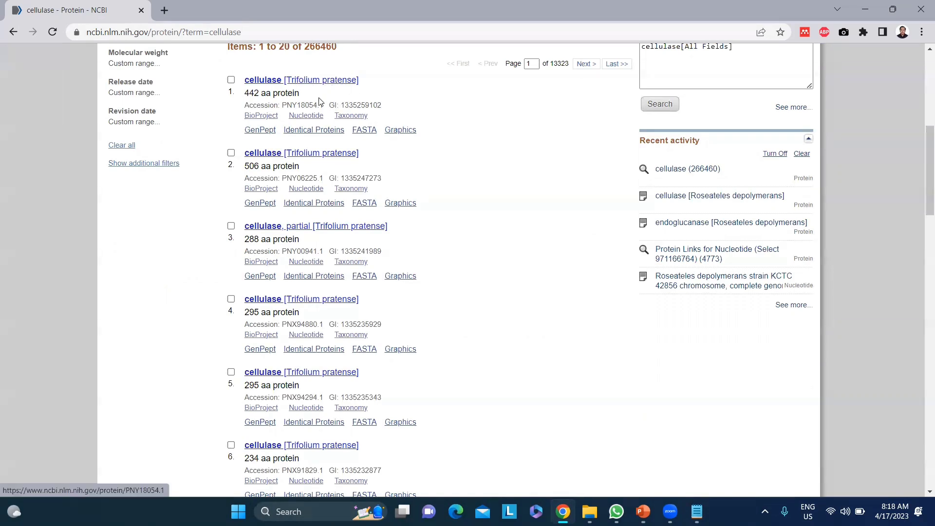
left_click_drag(244, 94, 298, 94)
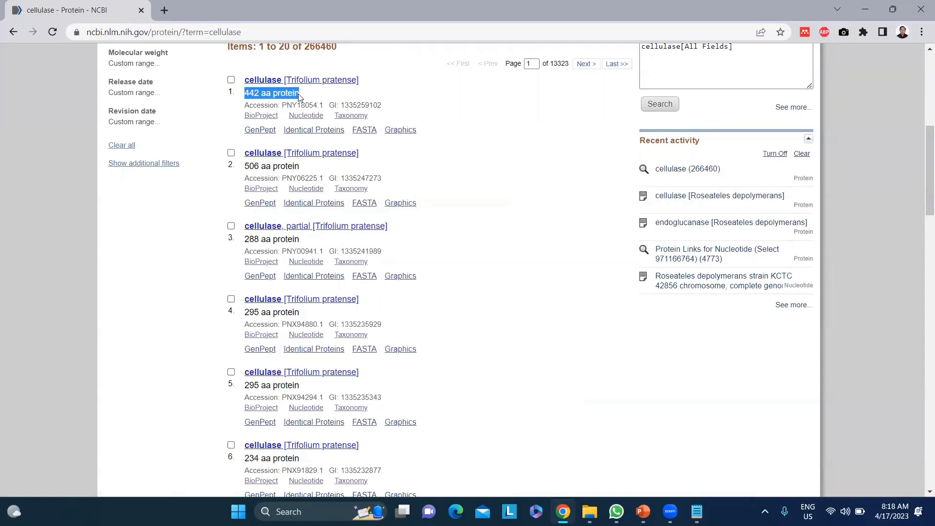
left_click(533, 136)
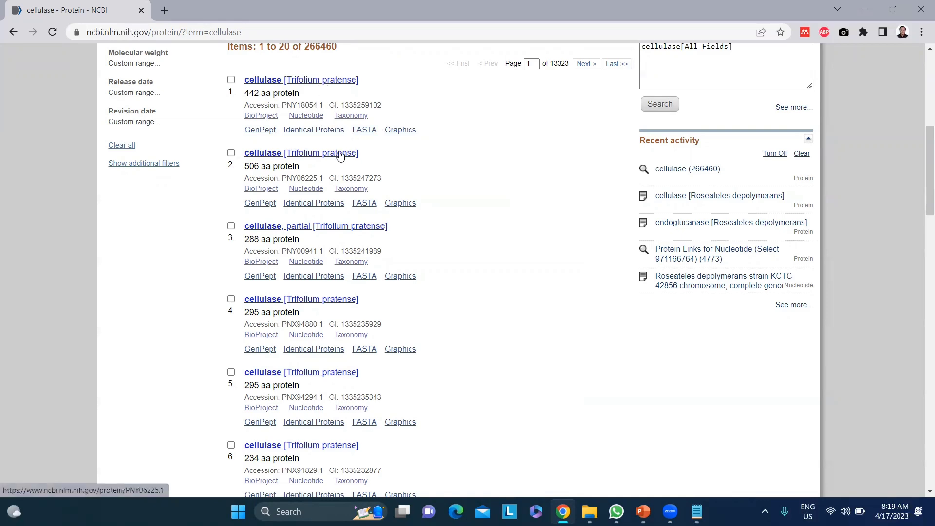
scroll(453, 259, "up", 2)
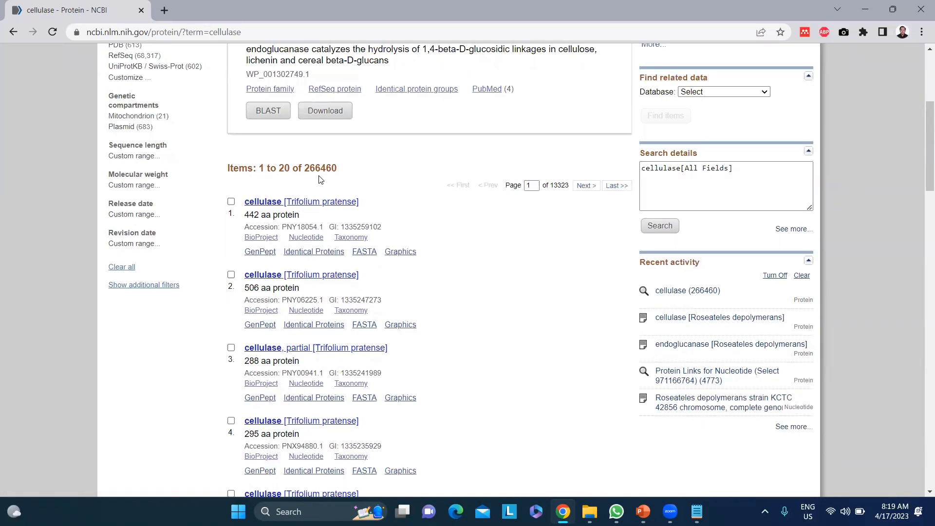
scroll(321, 179, "down", 1)
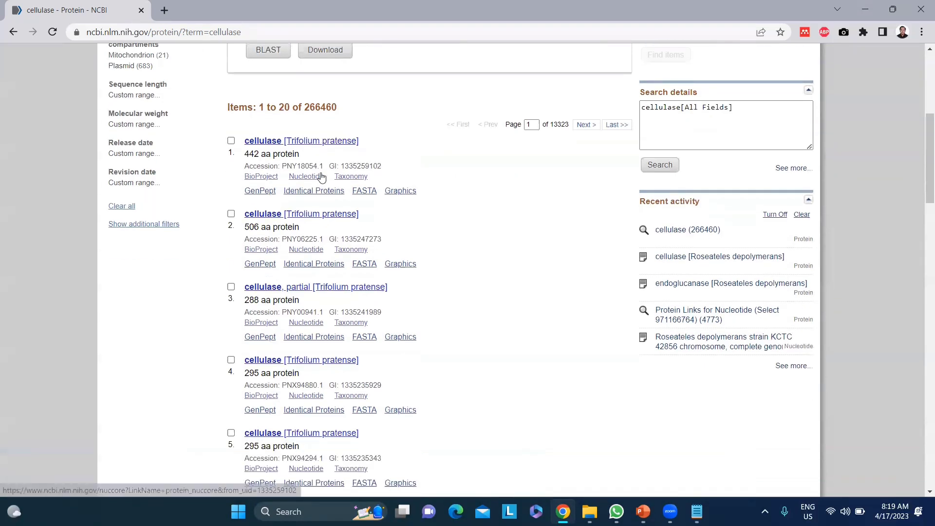
scroll(321, 177, "down", 1)
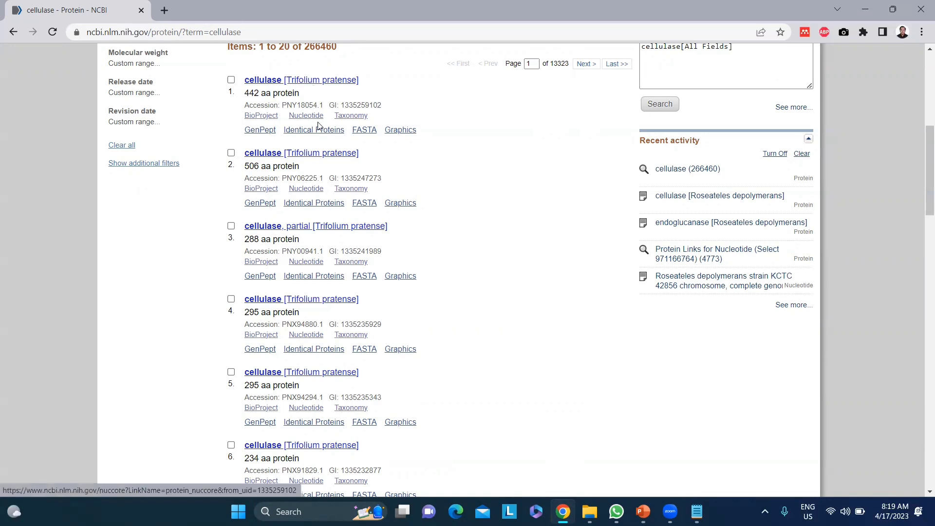
Open the FASTA record of the first cellulase [Trifolium pratense] entry in a new tab and highlight its amino acid sequence.
right_click(367, 130)
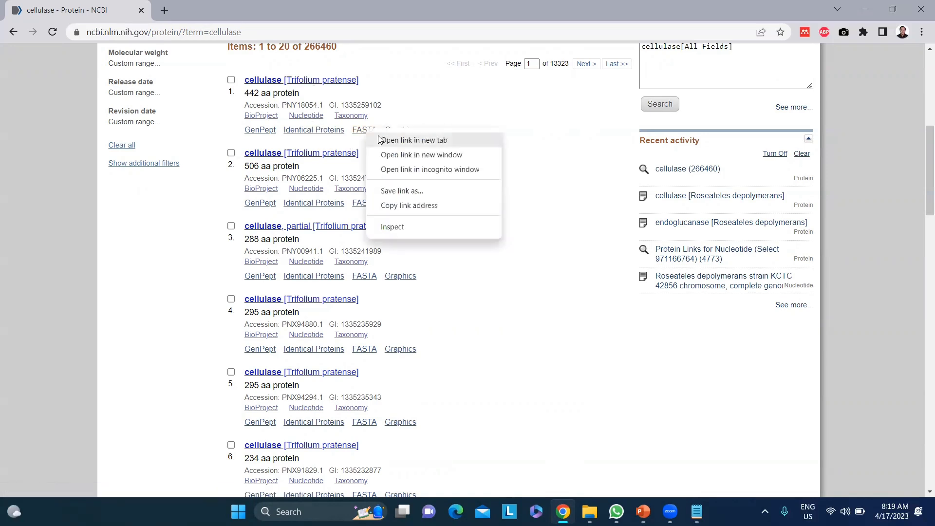
left_click(380, 140)
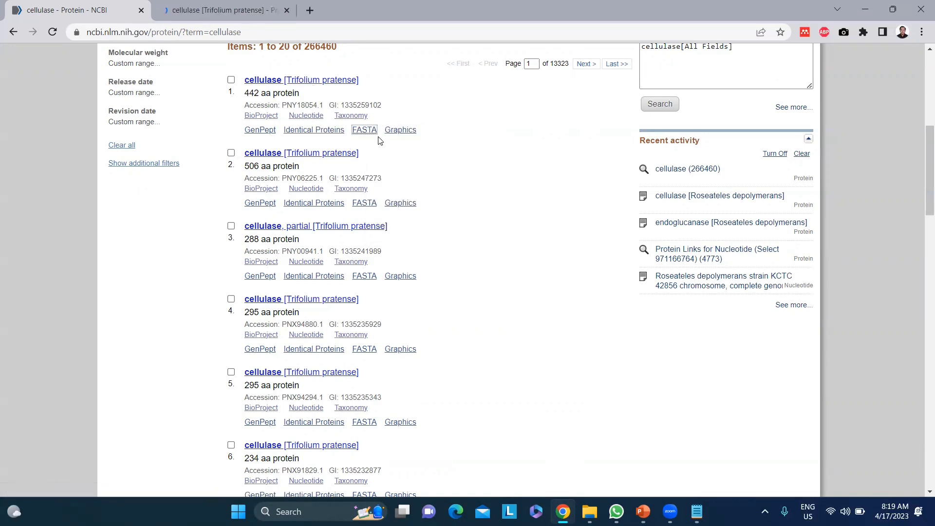
left_click(232, 10)
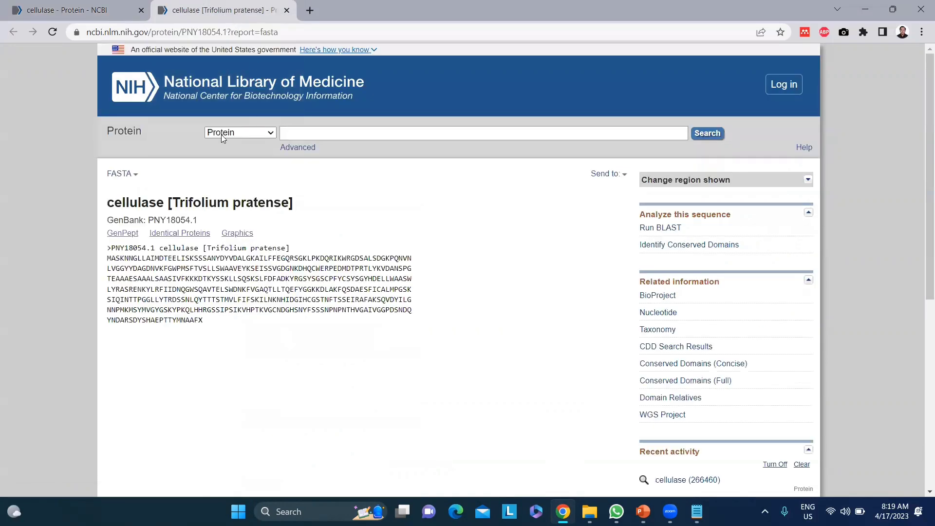
left_click_drag(212, 324, 102, 263)
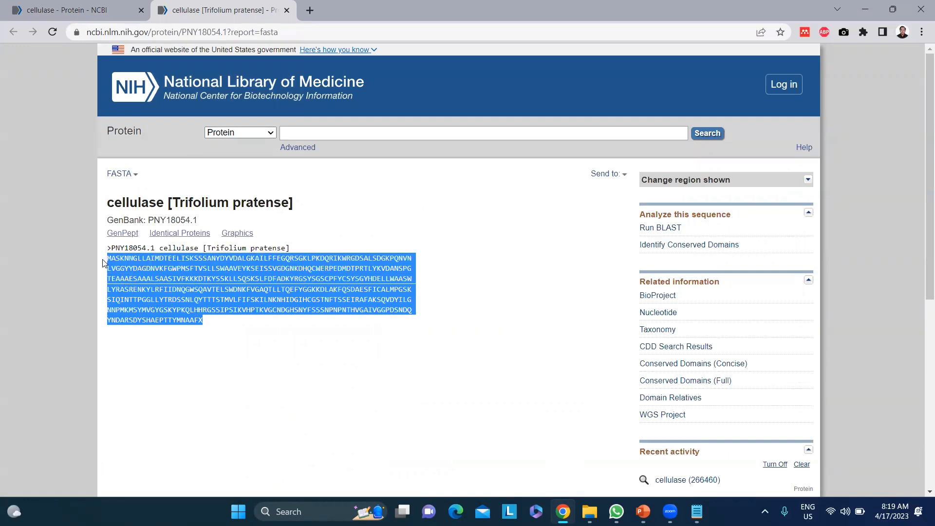
left_click(332, 404)
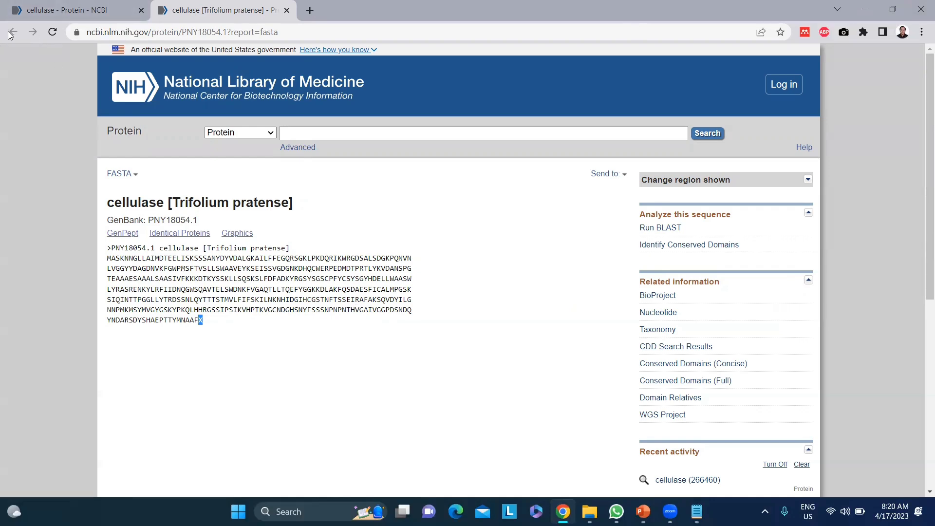
Return to the protein results and compare the source organisms and protein lengths of the listed cellulase entries.
left_click(30, 5)
scroll(317, 220, "down", 5)
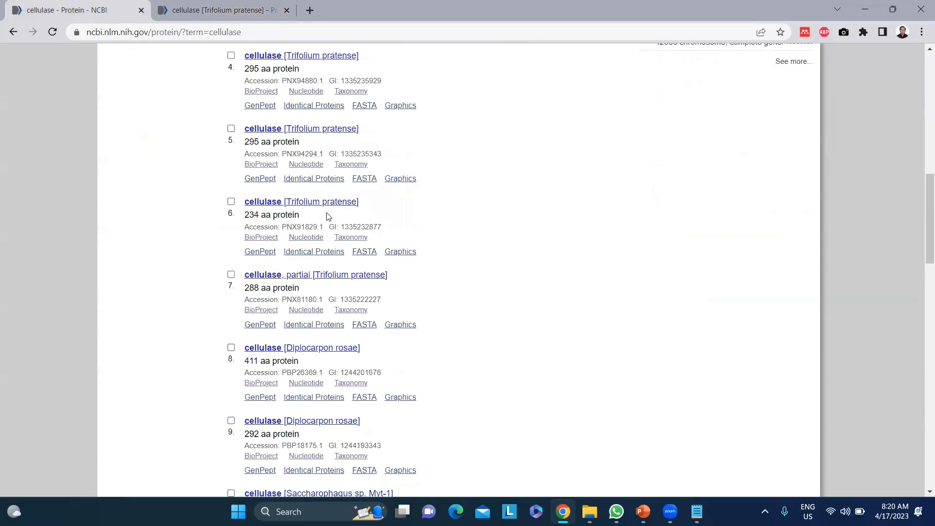
scroll(326, 216, "down", 2)
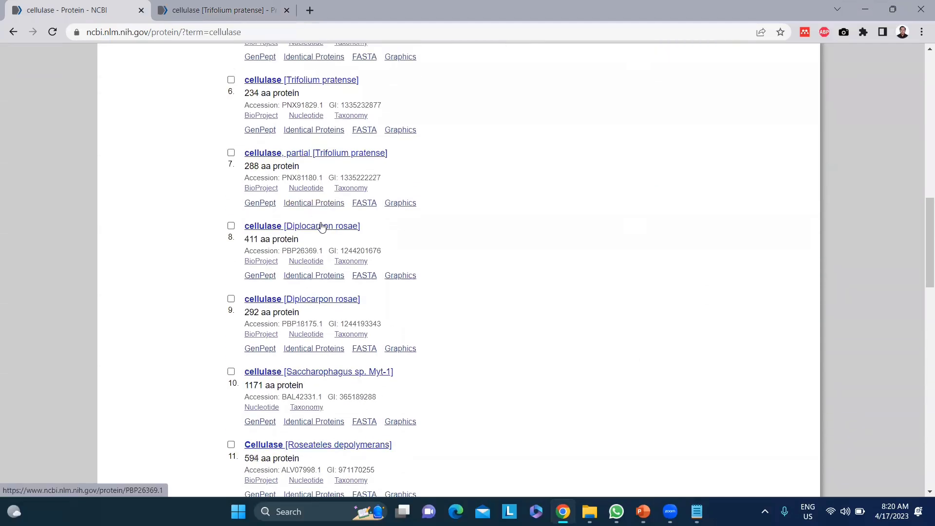
scroll(321, 227, "down", 1)
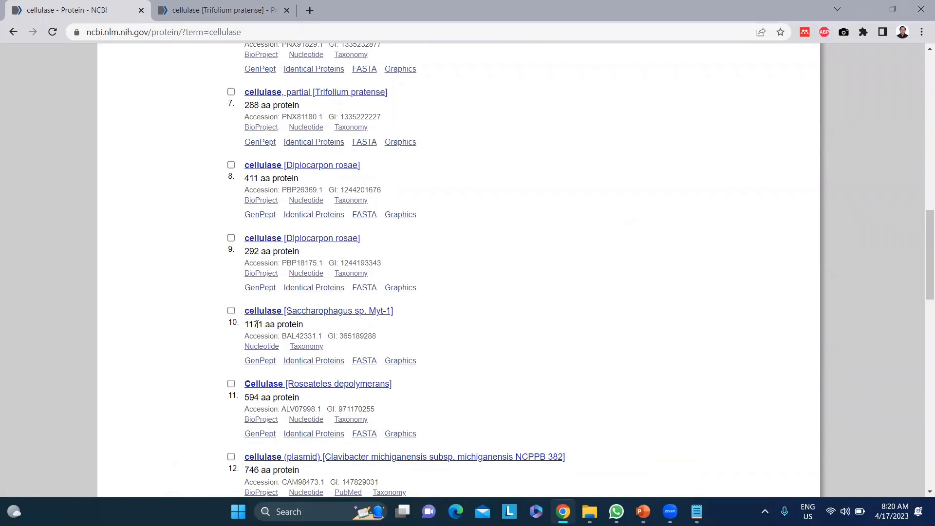
scroll(271, 192, "up", 7)
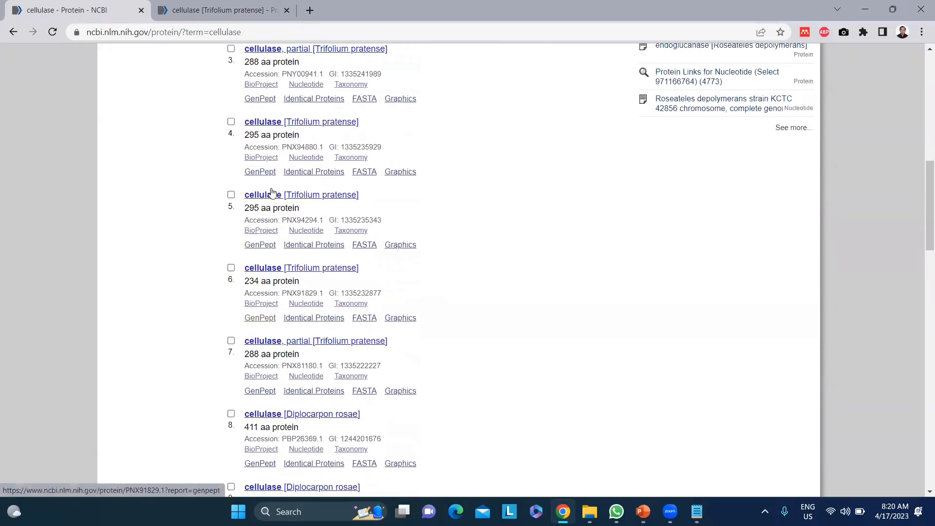
scroll(271, 192, "up", 1)
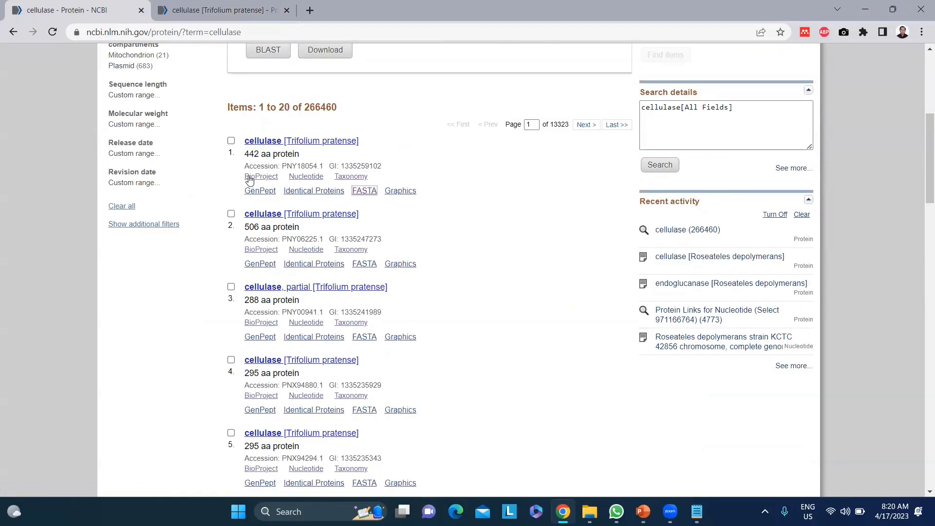
scroll(275, 295, "down", 5)
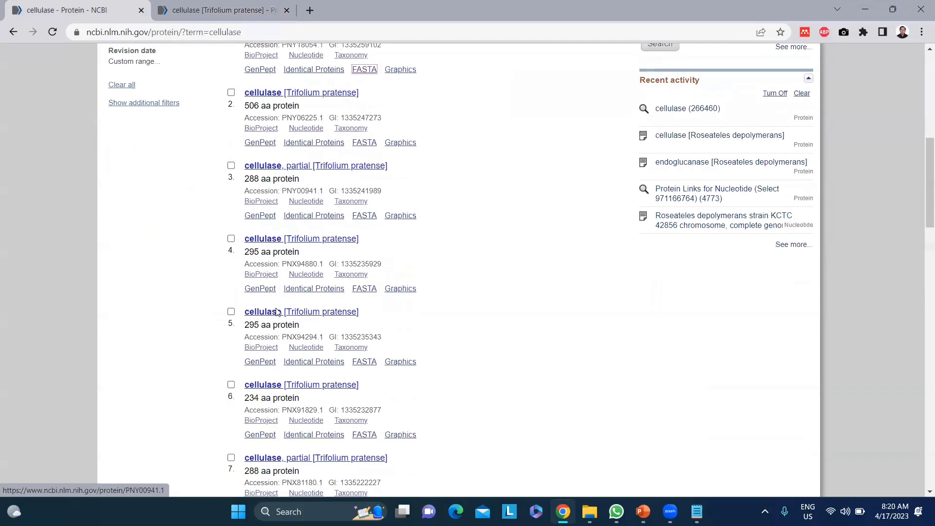
scroll(259, 347, "down", 6)
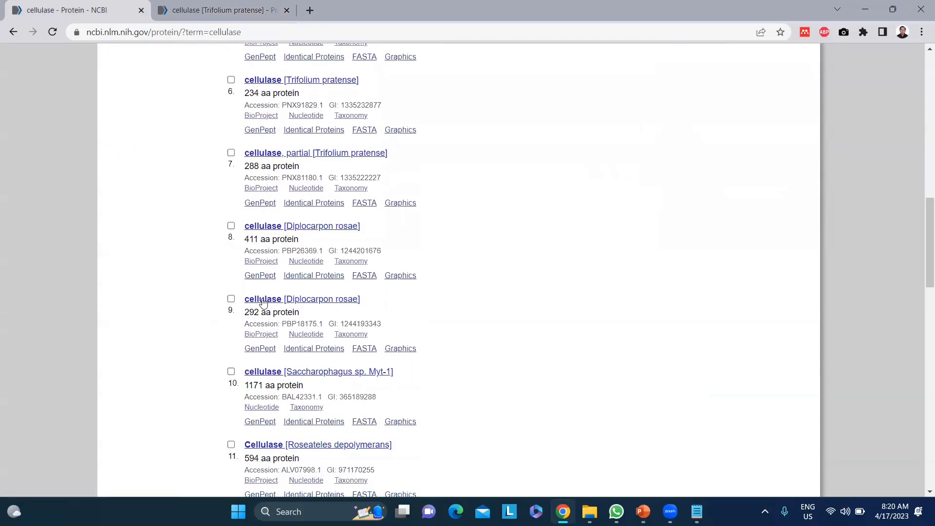
scroll(253, 277, "down", 2)
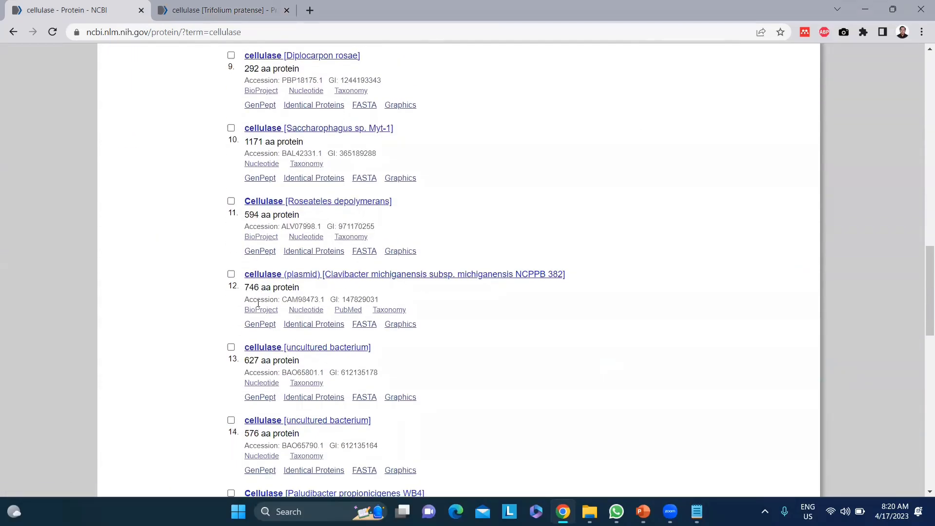
scroll(258, 287, "down", 1)
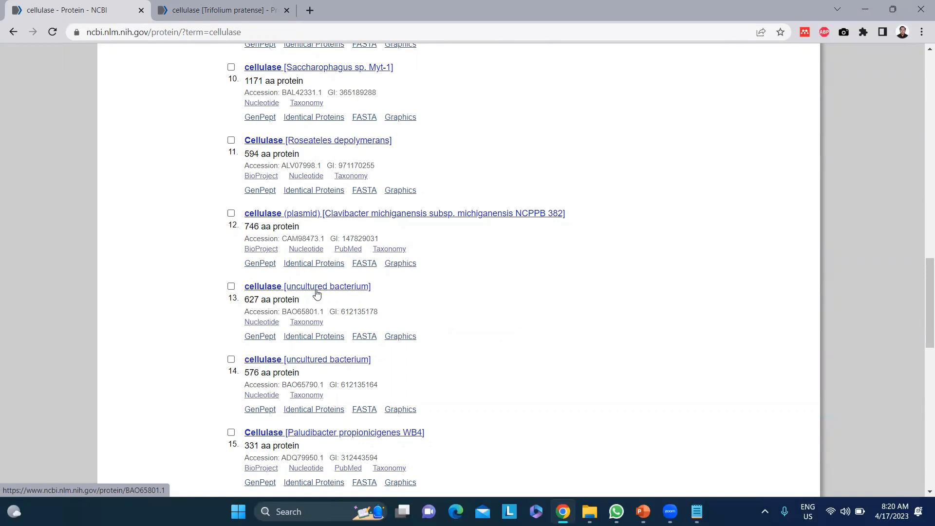
Open the FASTA record of cellulase [uncultured bearing entry 13], accession BAO65801.1, in a new tab and view it.
right_click(363, 337)
left_click(373, 346)
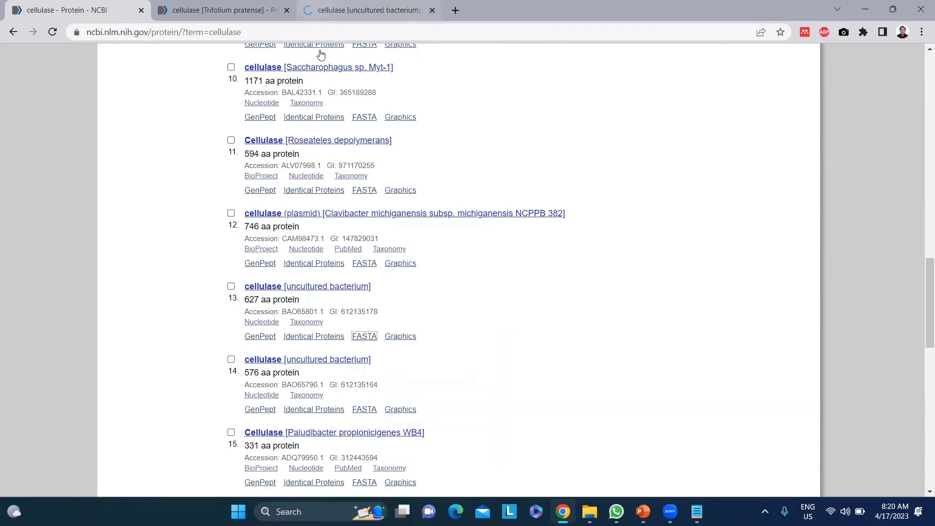
left_click(370, 10)
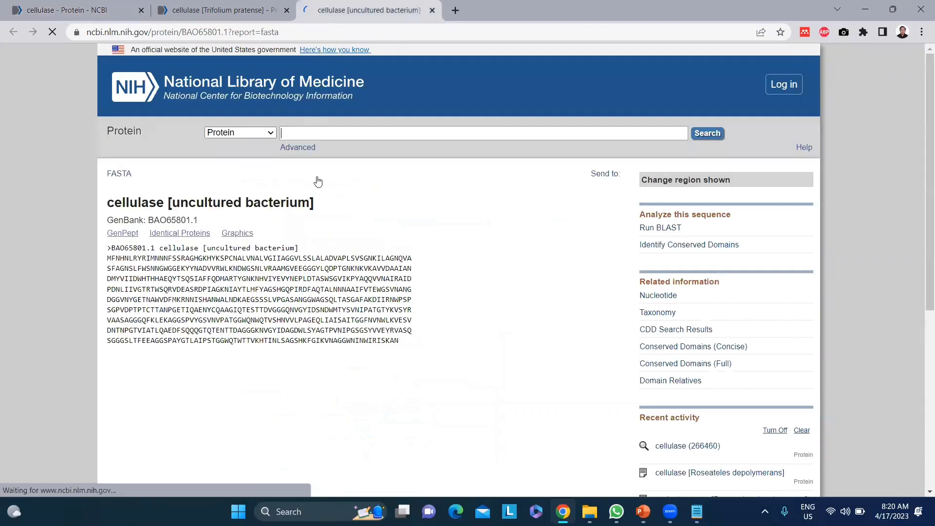
Highlight the amino acid sequence of the uncultured bacterium cellulase, and view the graphical display of its protein features.
left_click_drag(401, 342, 106, 261)
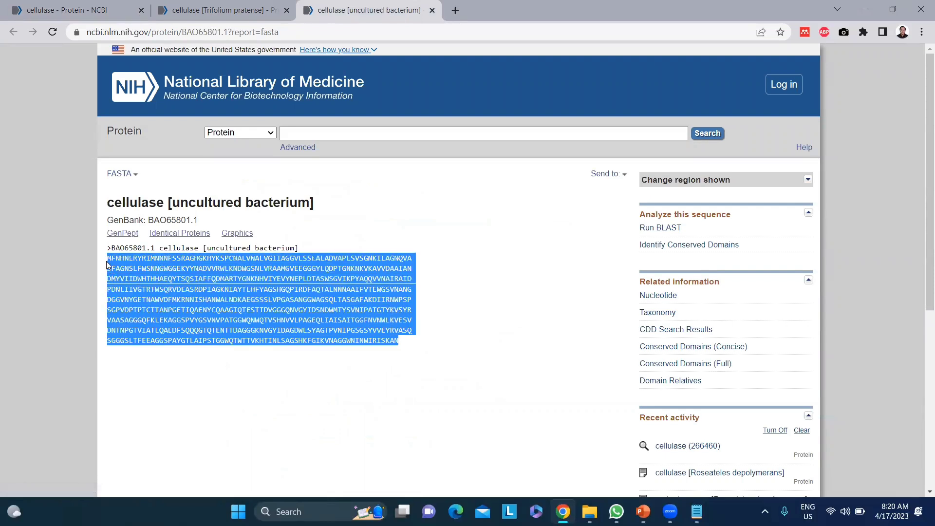
left_click(239, 388)
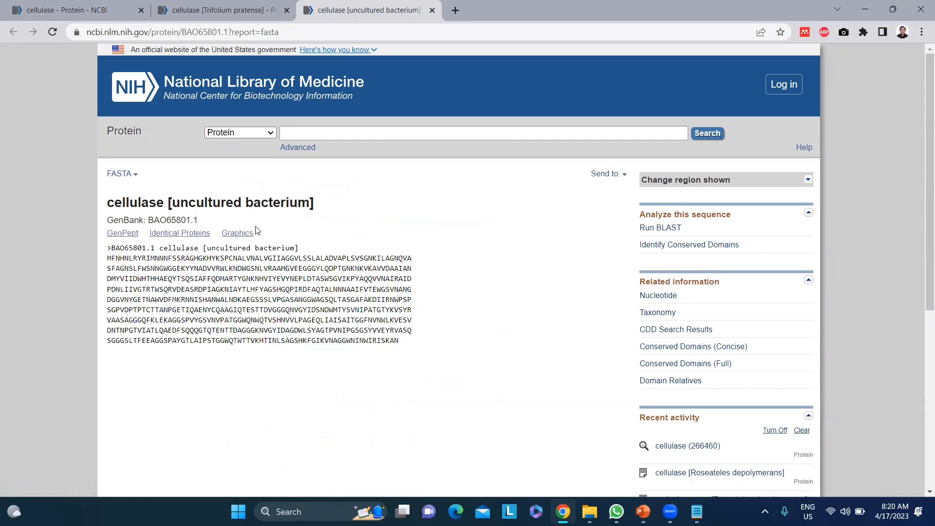
left_click(246, 234)
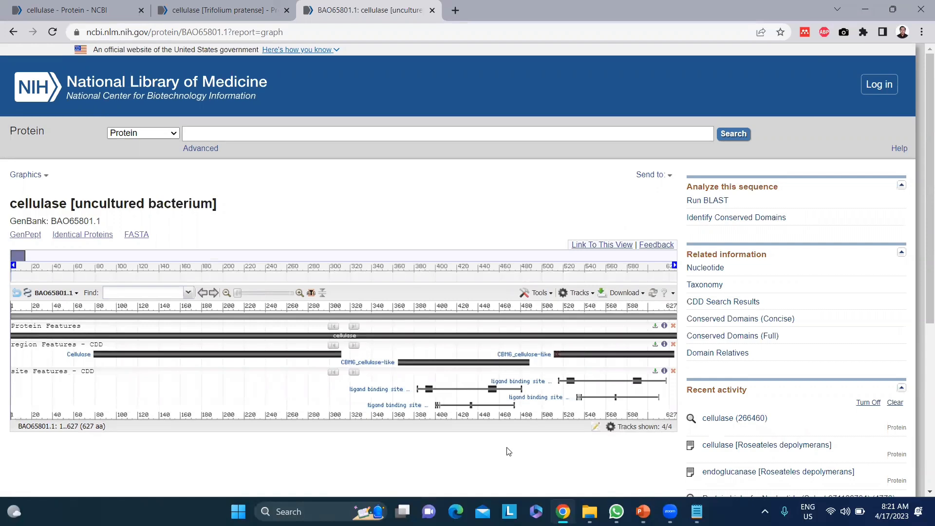
Return to the open cellulase [Trifolium pratense] record and review its FASTA page.
left_click(193, 4)
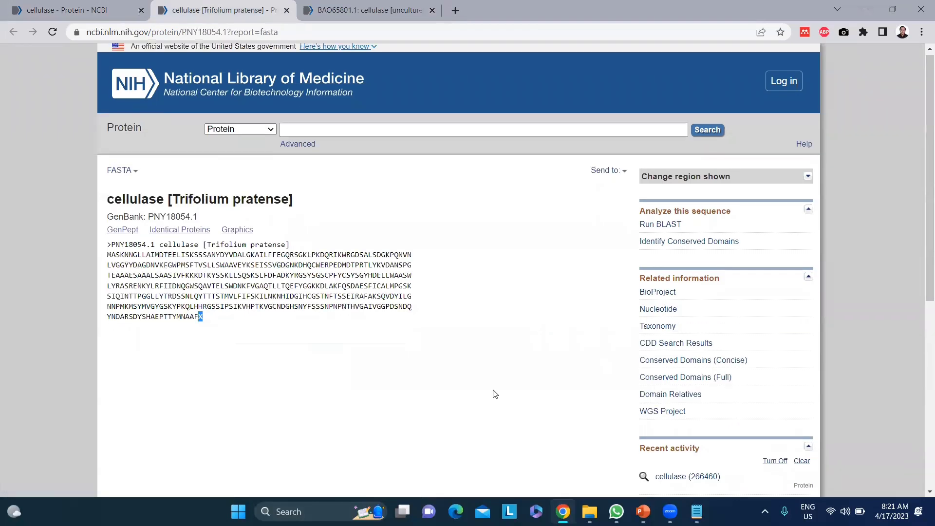
scroll(494, 391, "down", 3)
scroll(494, 392, "up", 3)
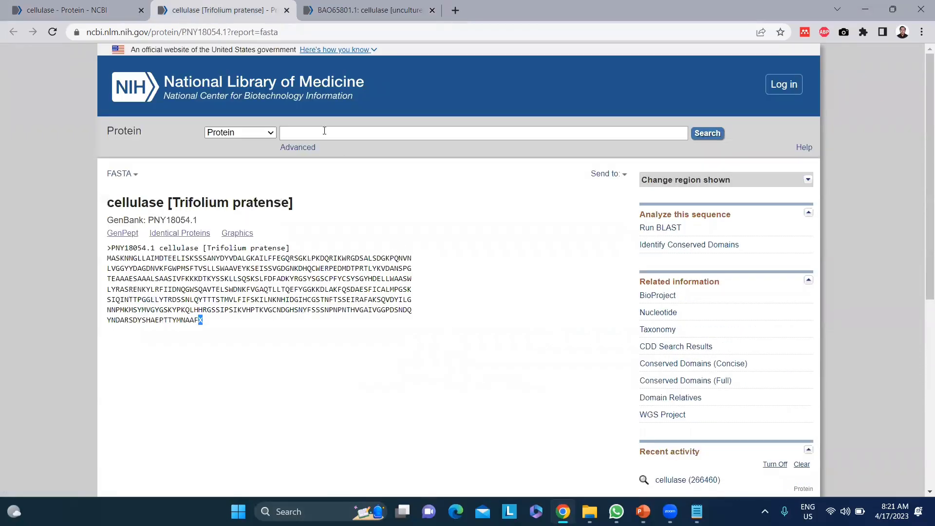
scroll(484, 301, "down", 4)
scroll(484, 302, "up", 4)
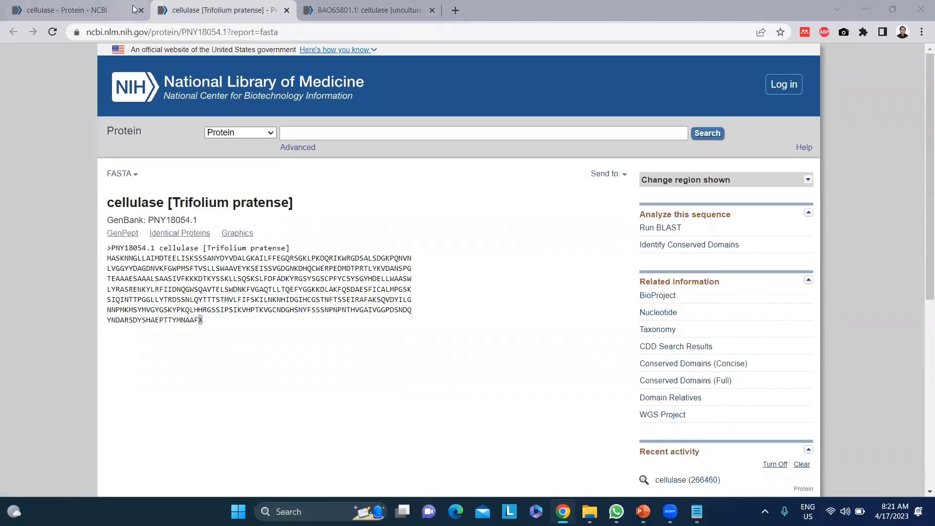
Return the uncultured bacterium cellulase record from its graphical display to the FASTA view.
left_click(108, 9)
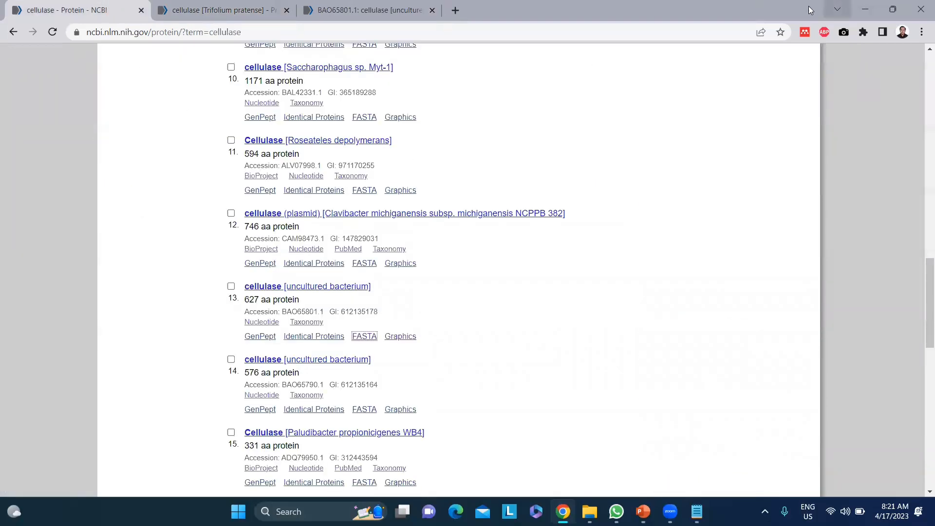
key("ctrl+3")
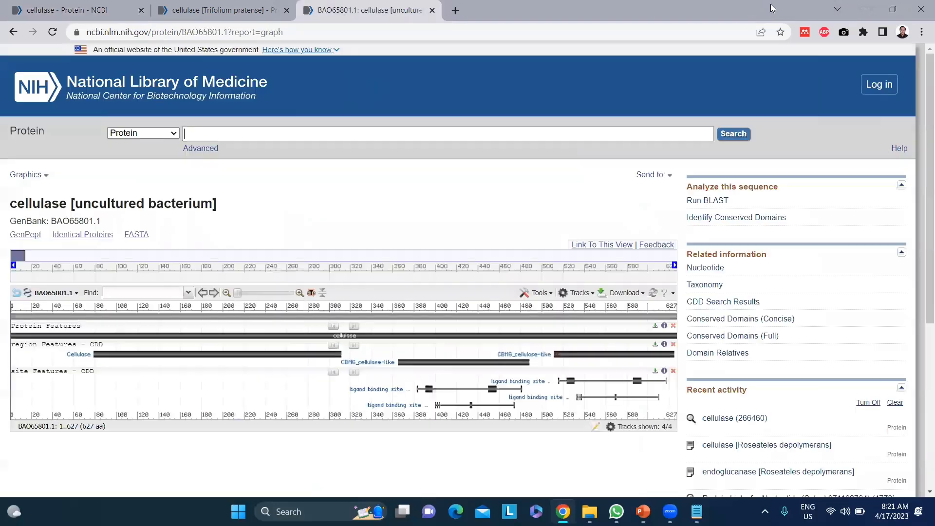
left_click(14, 32)
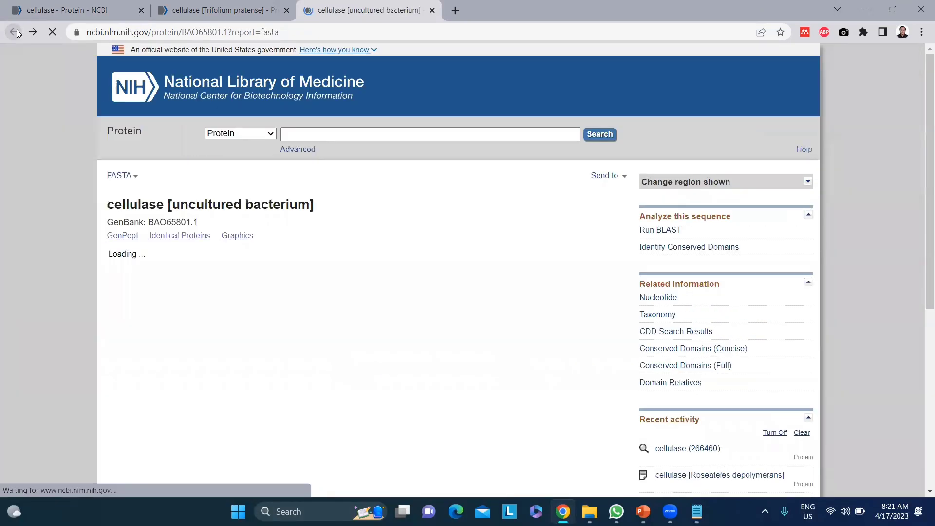
scroll(492, 317, "down", 5)
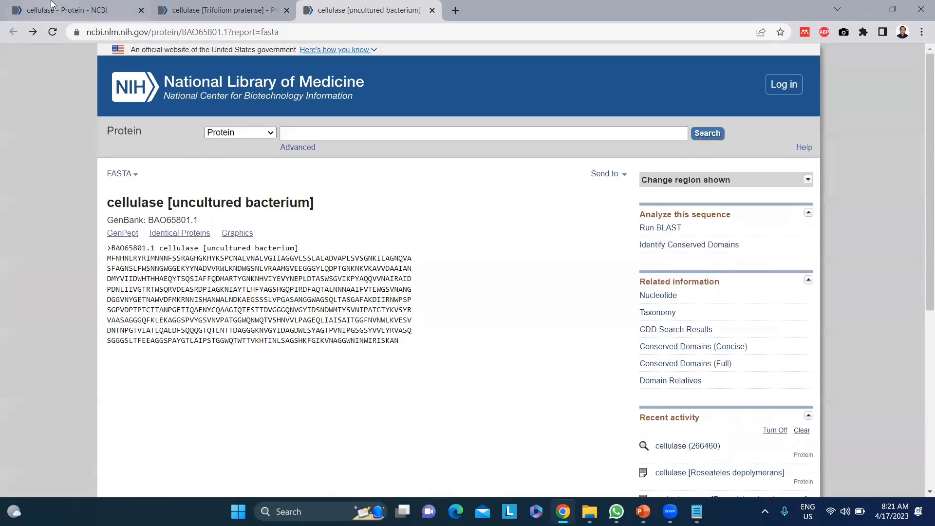
Go back to the cellulase protein results and examine the remaining entries down to the page count at the end.
key("ctrl+1")
scroll(254, 282, "down", 3)
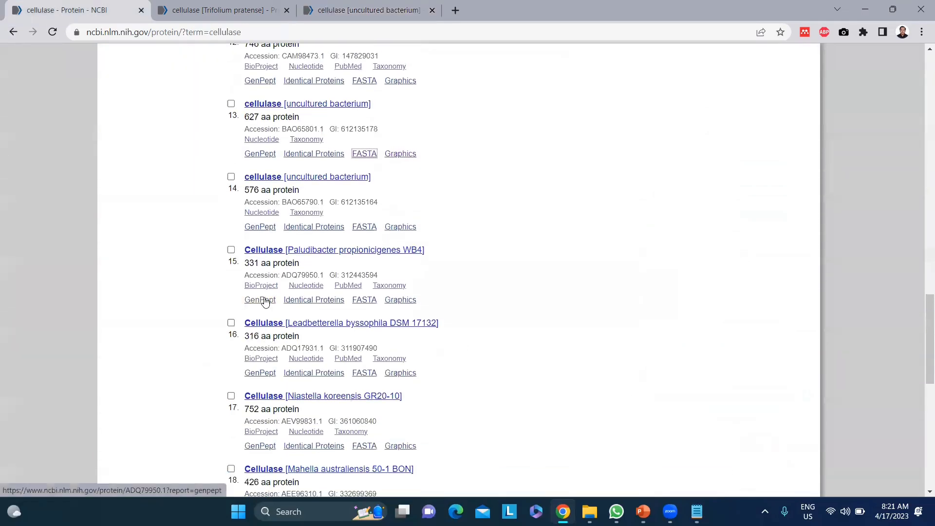
scroll(265, 302, "down", 1)
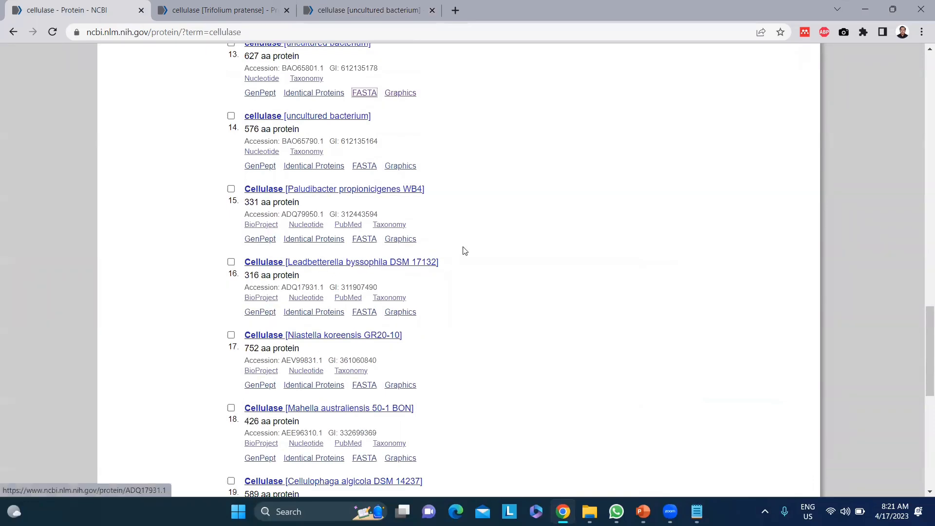
scroll(458, 272, "down", 2)
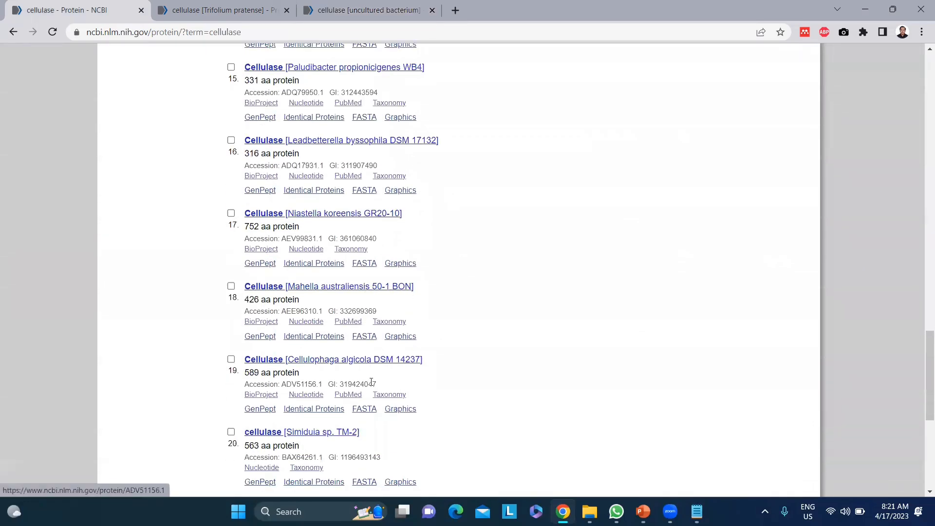
scroll(371, 383, "down", 1)
scroll(361, 370, "down", 1)
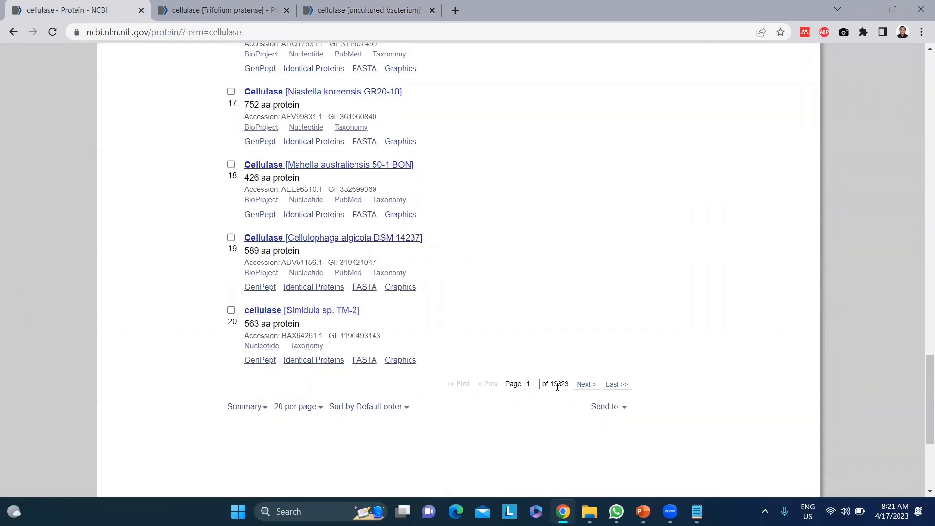
Set the protein results list to show 200 items per page.
scroll(569, 367, "up", 20)
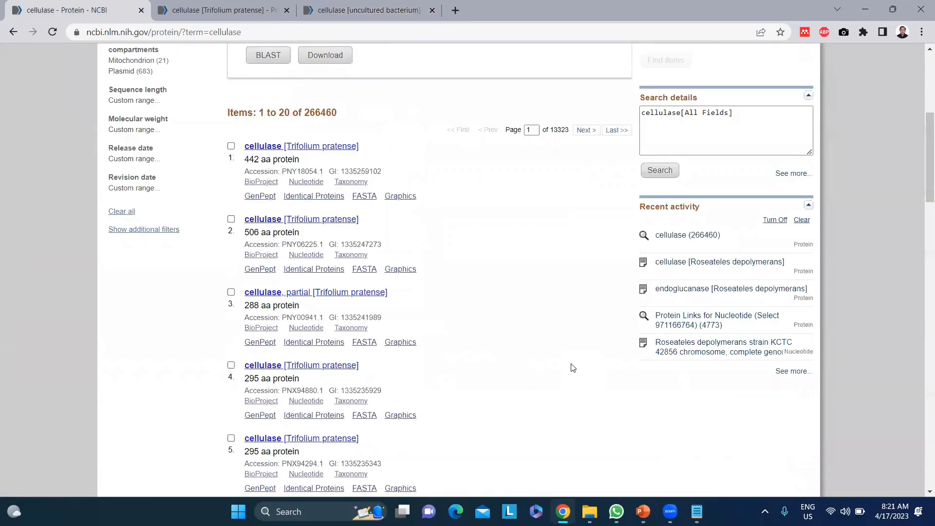
scroll(573, 367, "up", 8)
scroll(573, 368, "down", 4)
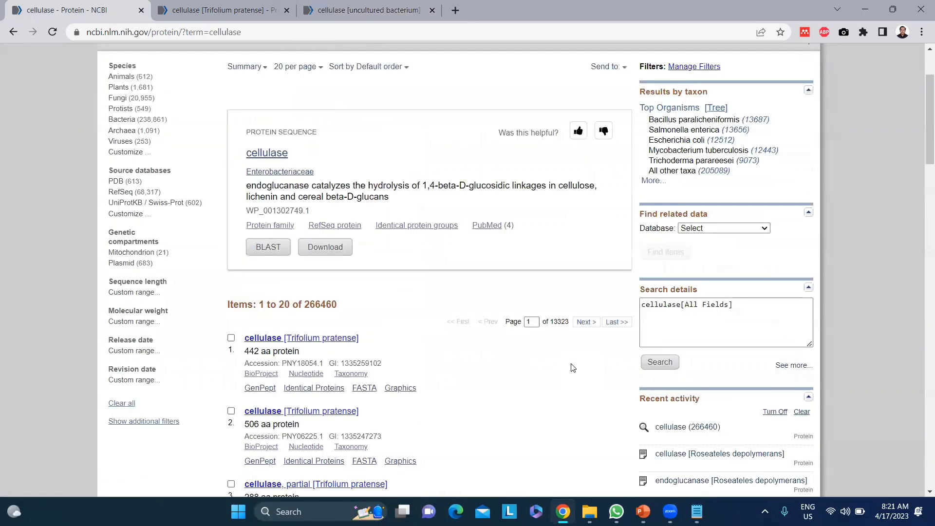
left_click(310, 52)
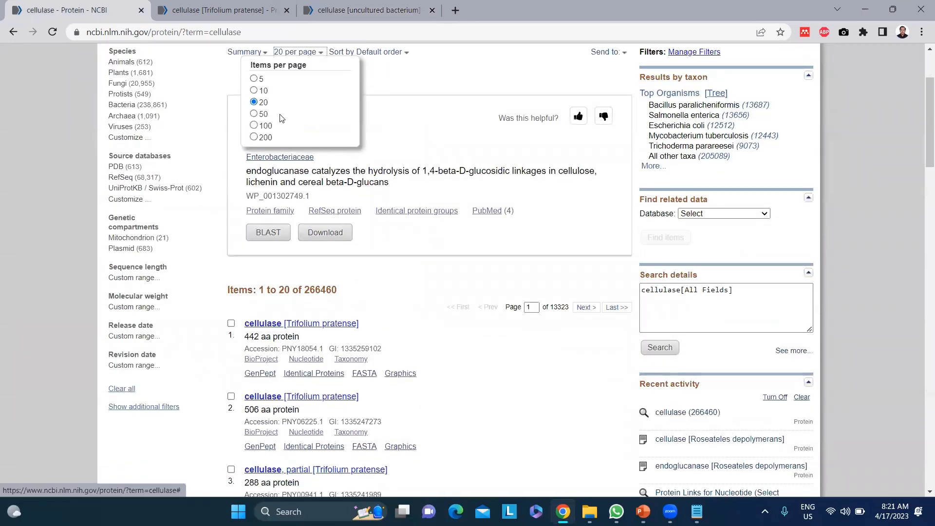
left_click(267, 137)
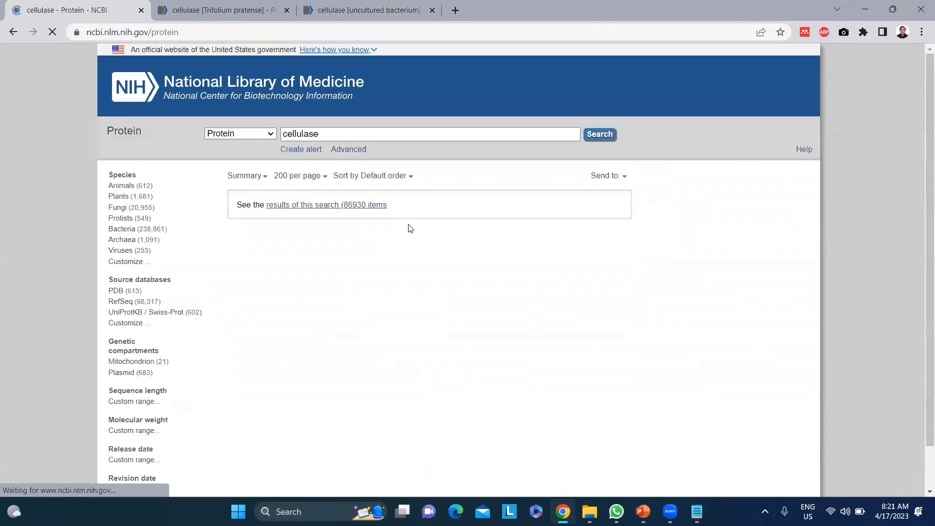
Browse the source organisms and protein lengths in the expanded results list, and return to its beginning.
scroll(410, 229, "down", 6)
scroll(410, 229, "down", 20)
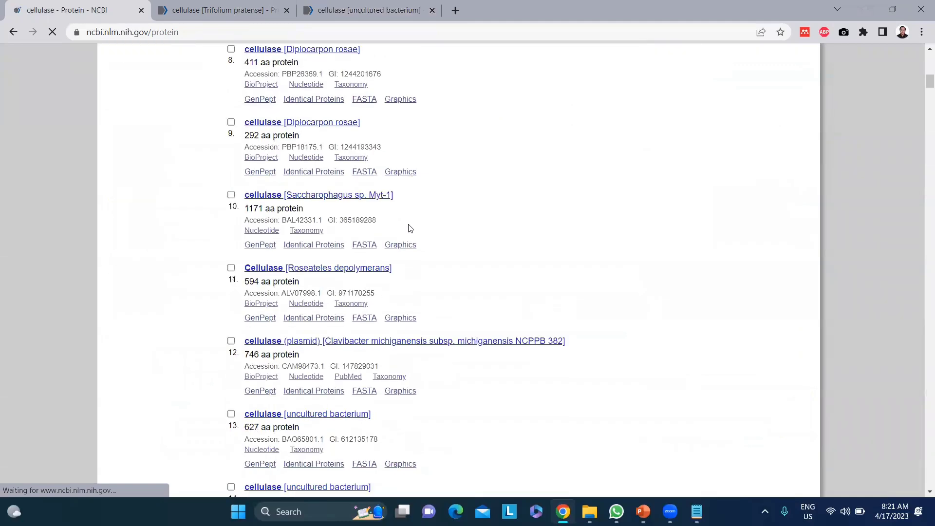
scroll(411, 228, "down", 2)
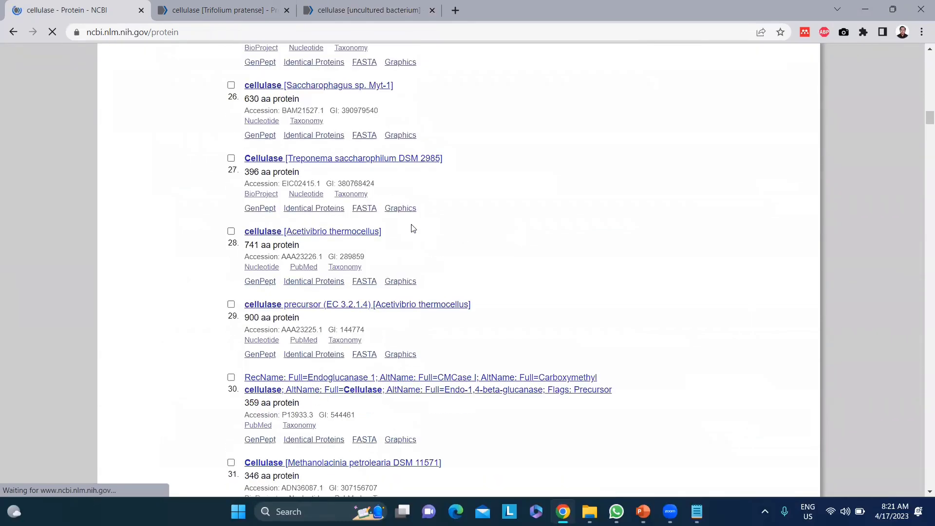
scroll(411, 225, "up", 20)
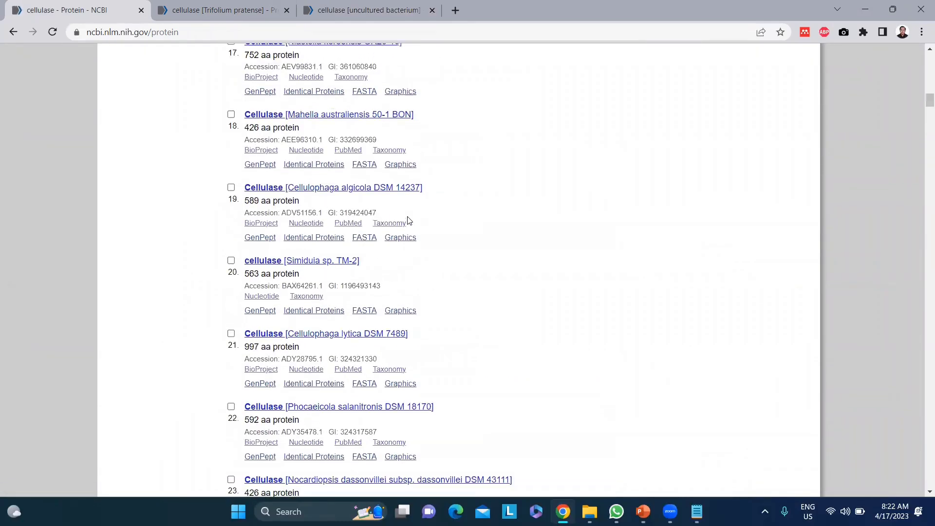
scroll(409, 221, "up", 7)
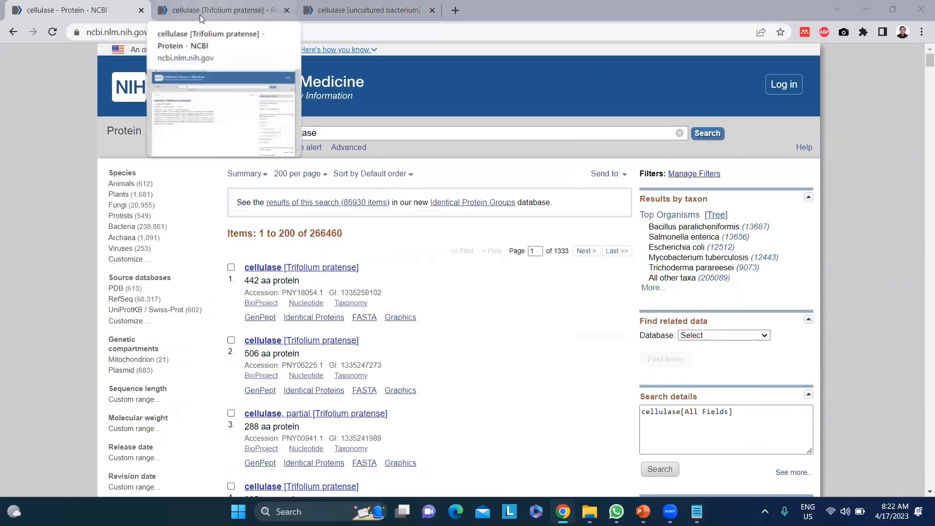
Export the cellulase [Trifolium pratense] record to a FASTA-format file and save it as sequence in the Bioinformatika folder.
left_click(200, 15)
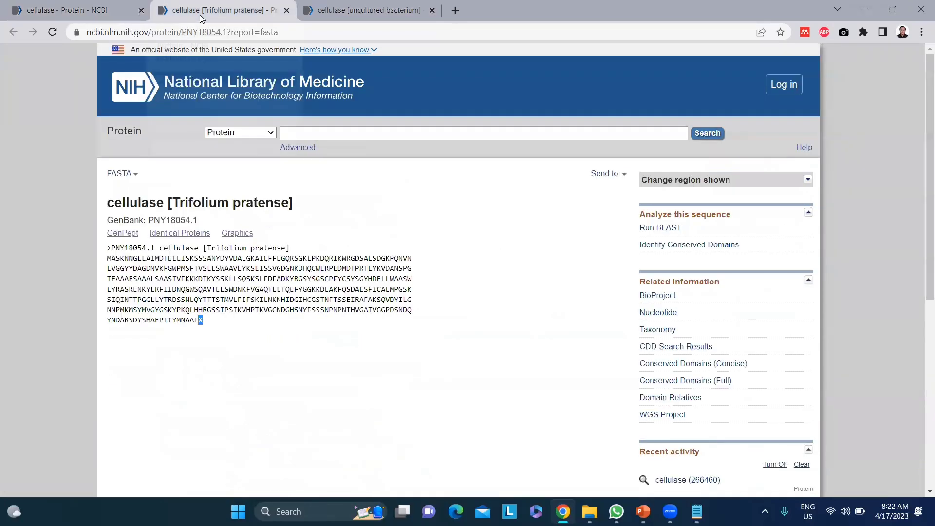
left_click(624, 175)
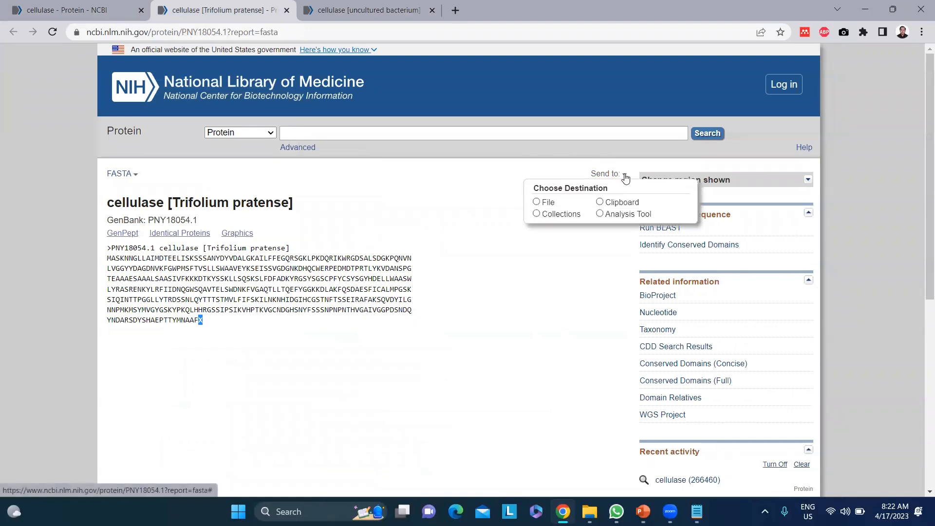
left_click(536, 202)
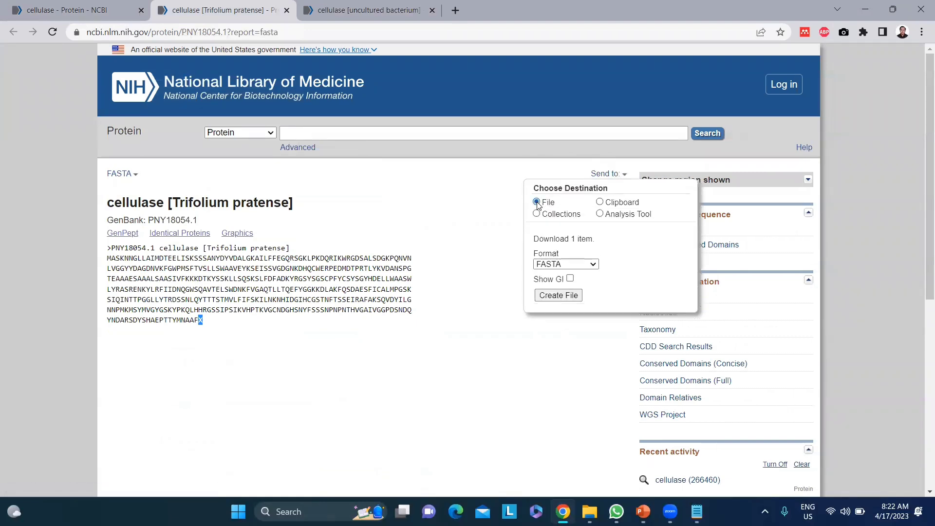
left_click(591, 264)
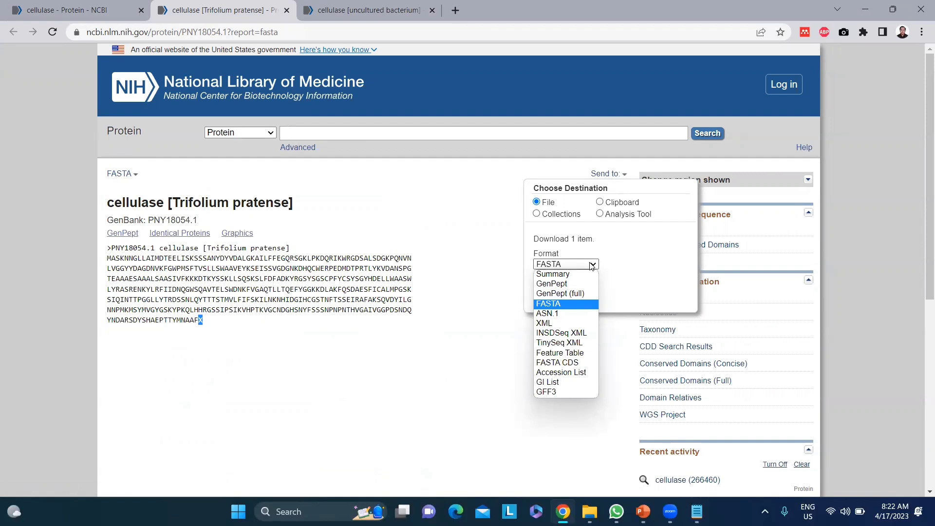
left_click(591, 265)
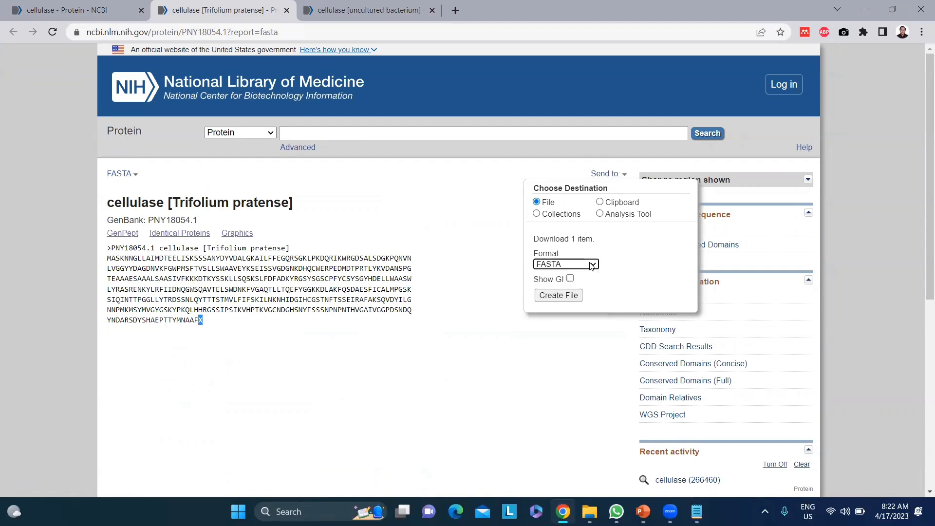
left_click(571, 296)
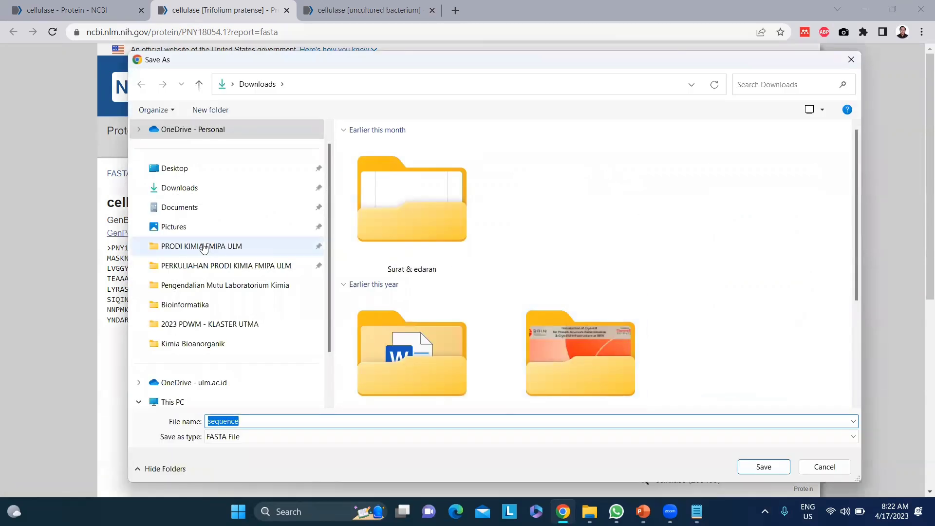
left_click(226, 304)
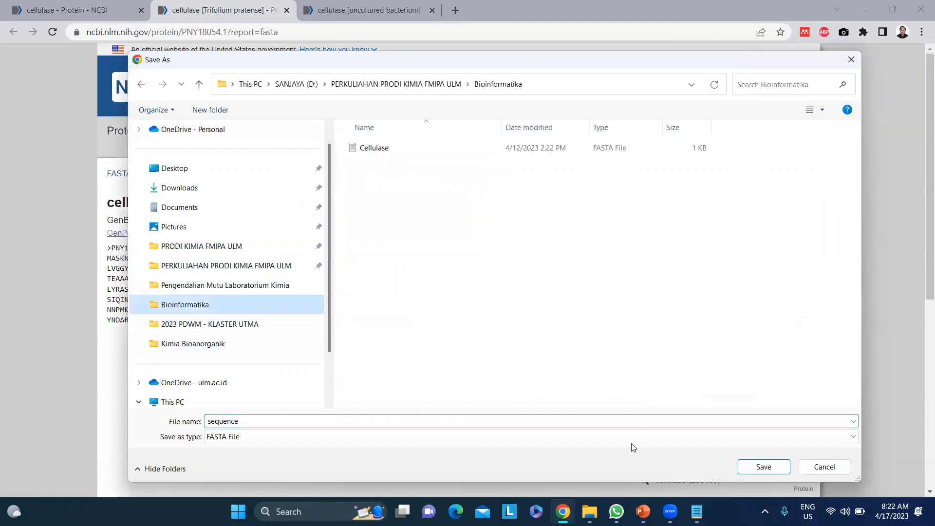
left_click(752, 468)
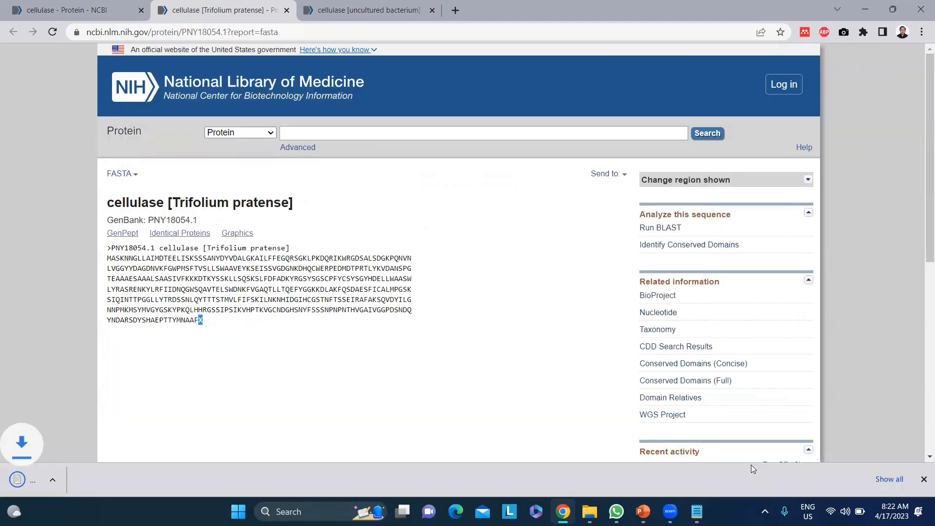
Open the saved sequence file from the Bioinformatika folder in File Explorer and highlight its protein name, source organism and amino acid sequence.
mouse_move(591, 511)
left_click(588, 452)
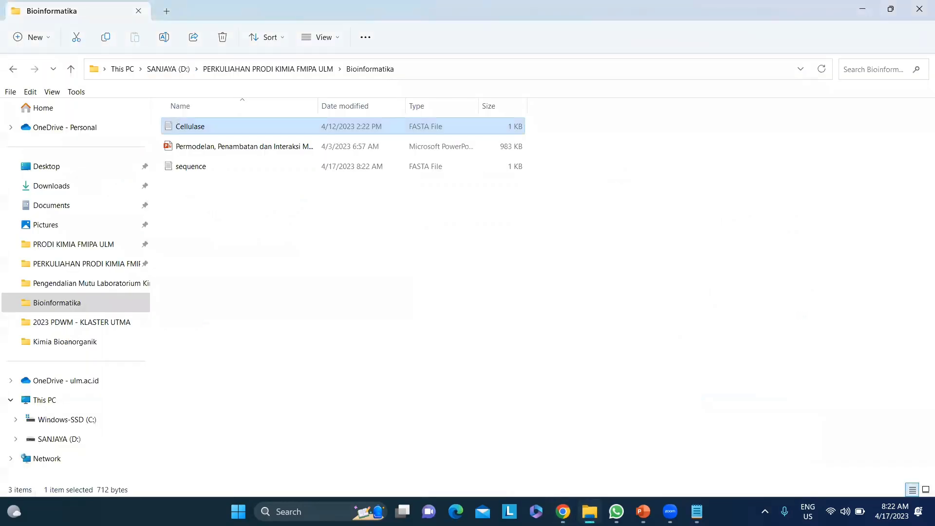
double_click(207, 166)
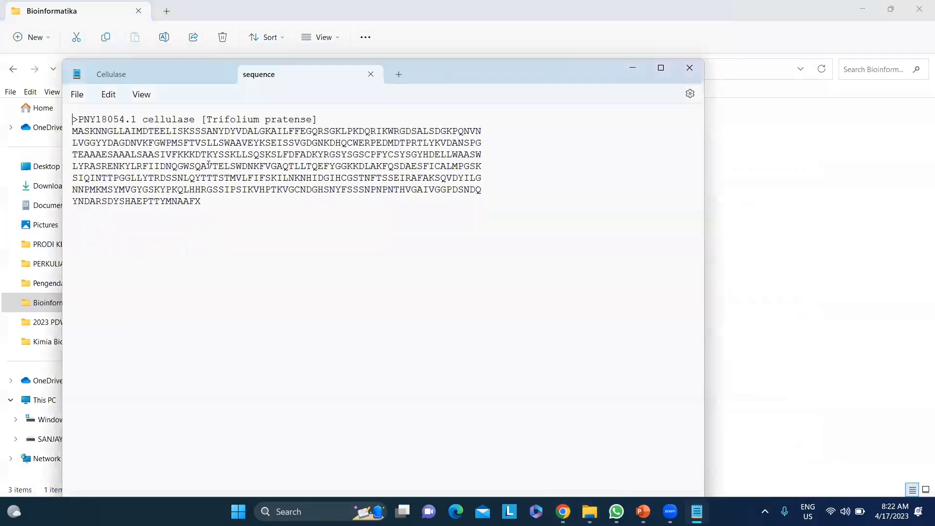
left_click_drag(81, 117, 198, 118)
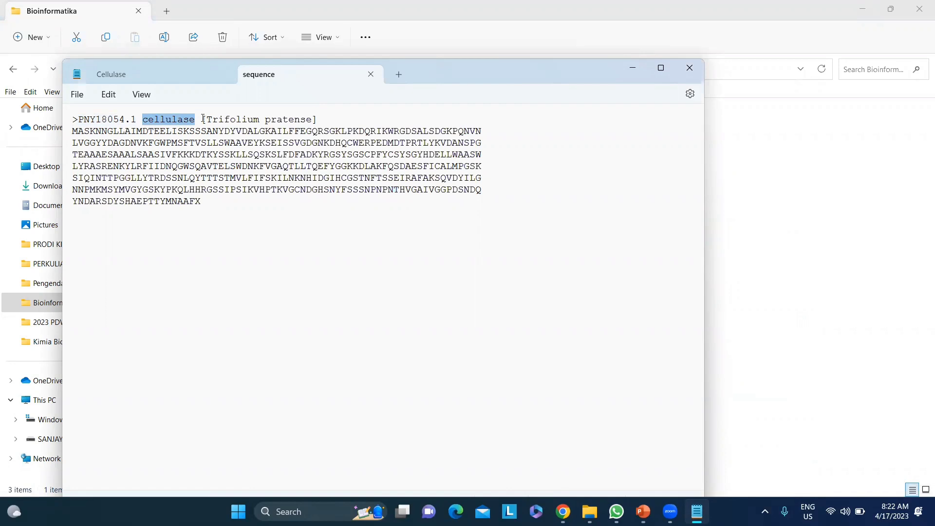
left_click_drag(206, 119, 311, 122)
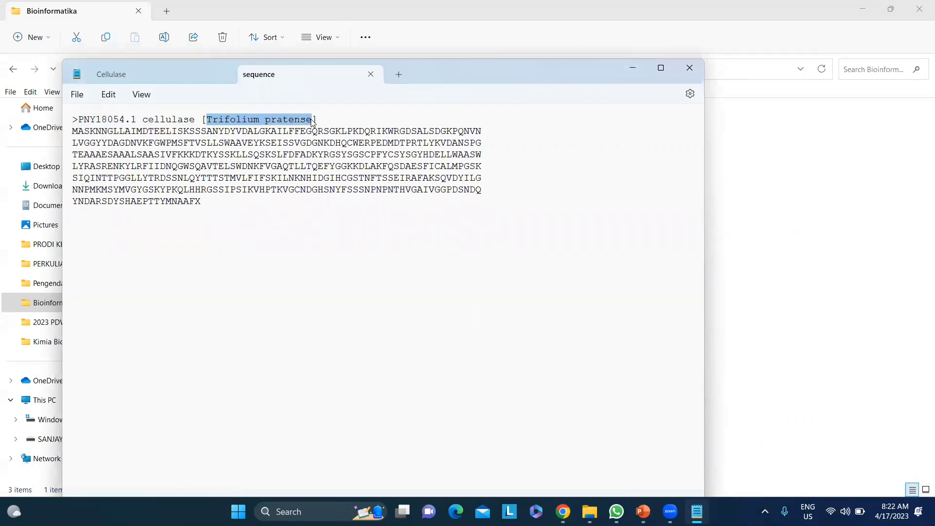
left_click_drag(215, 204, 69, 138)
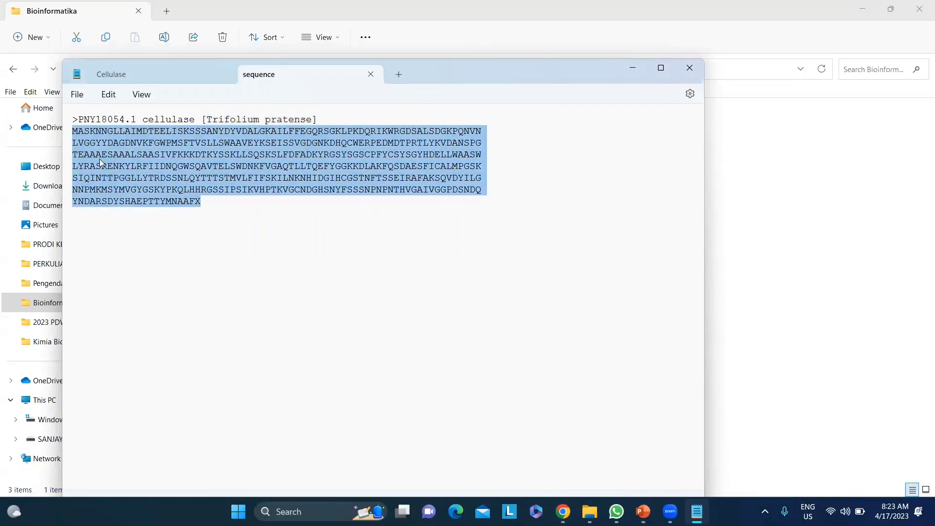
Highlight the first amino acid, M, of the Trifolium pratense sequence and close the text editor.
left_click(68, 135)
left_click_drag(73, 131, 80, 131)
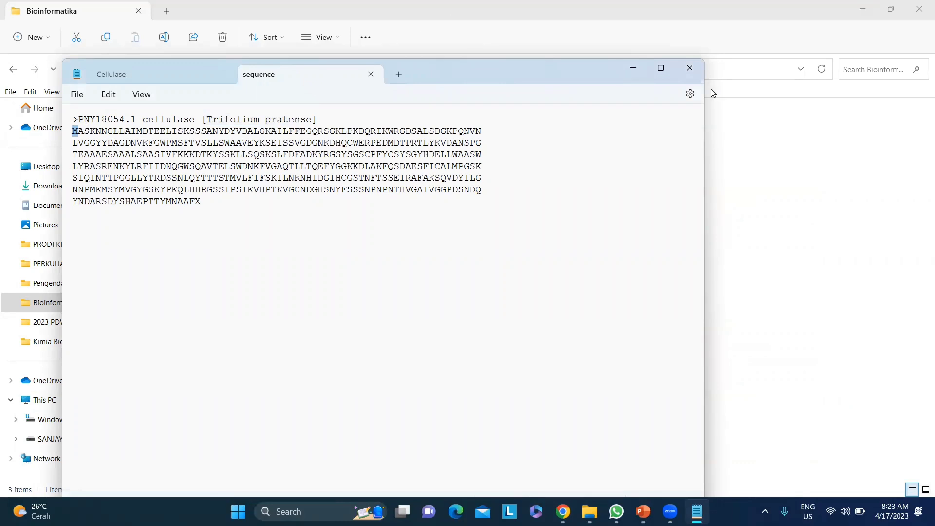
left_click(690, 68)
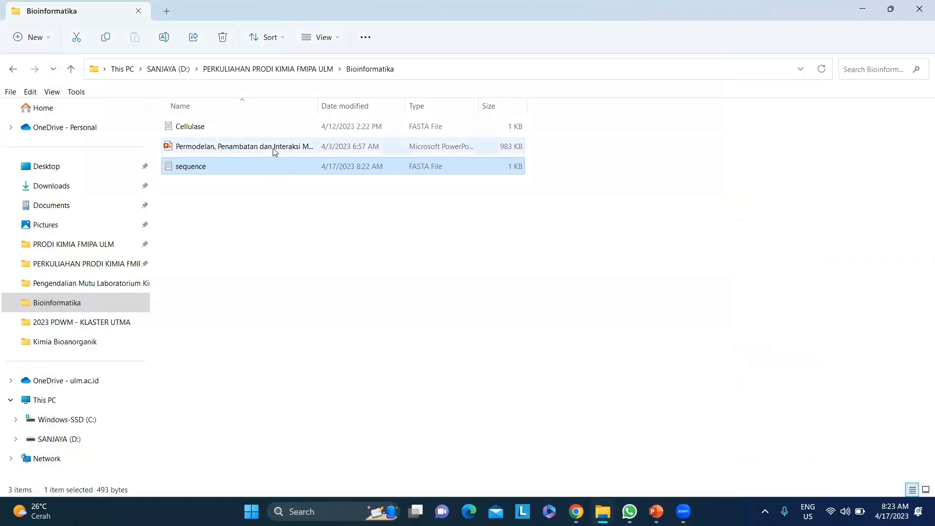
Open the Cellulase FASTA file from the Bioinformatika folder, highlight the > sign that starts its header line, and close it.
double_click(281, 127)
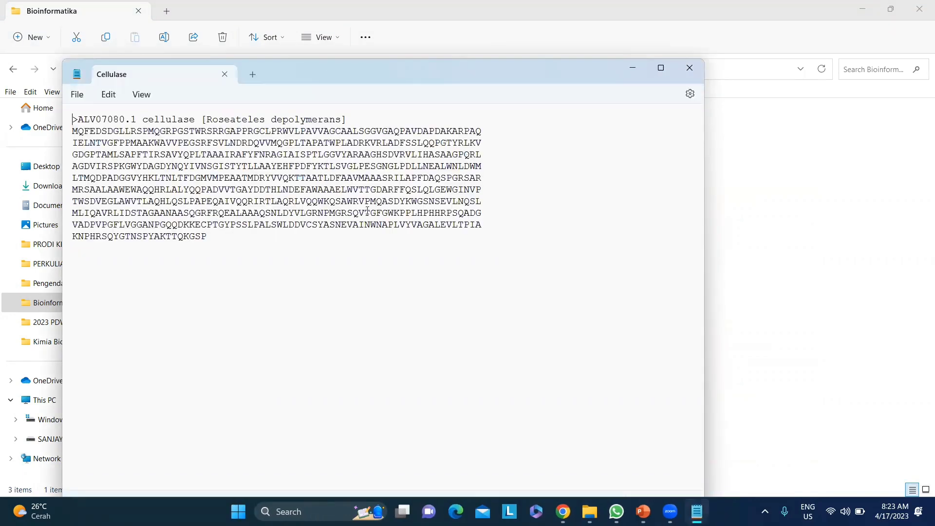
left_click(696, 71)
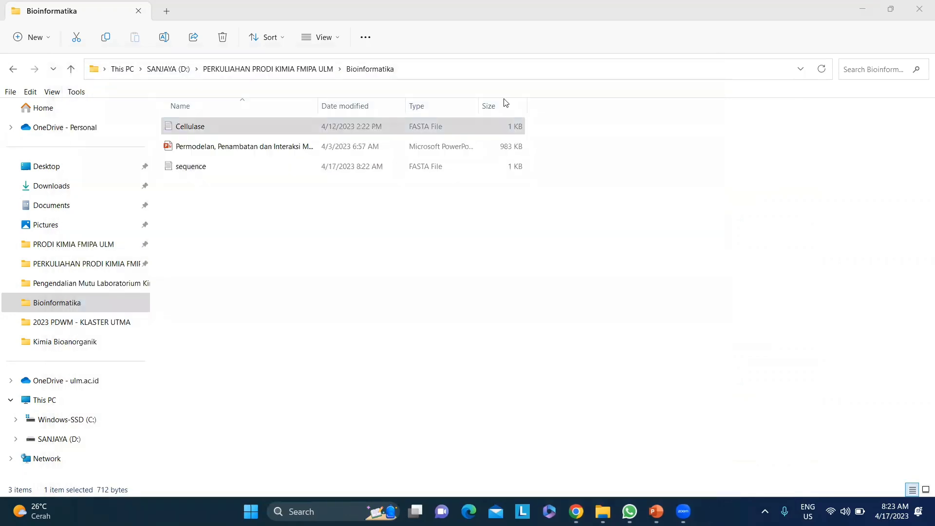
double_click(199, 128)
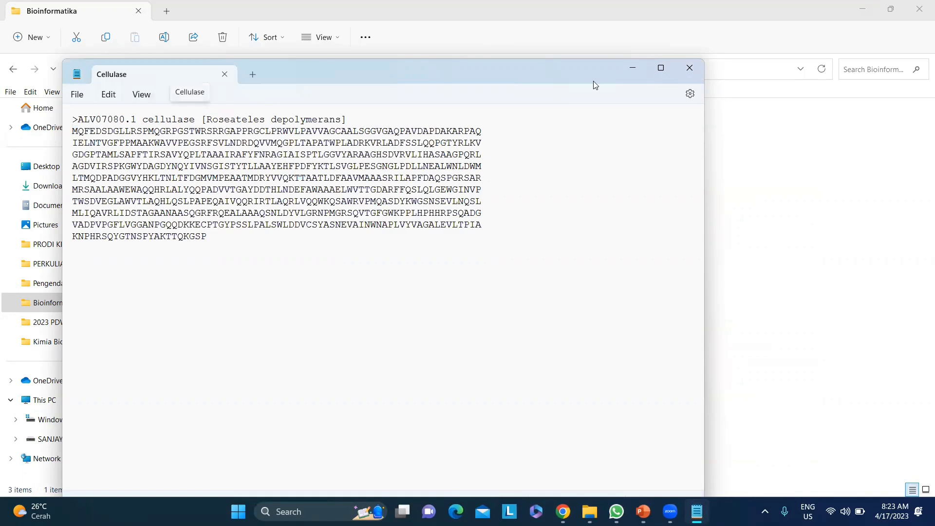
left_click(690, 69)
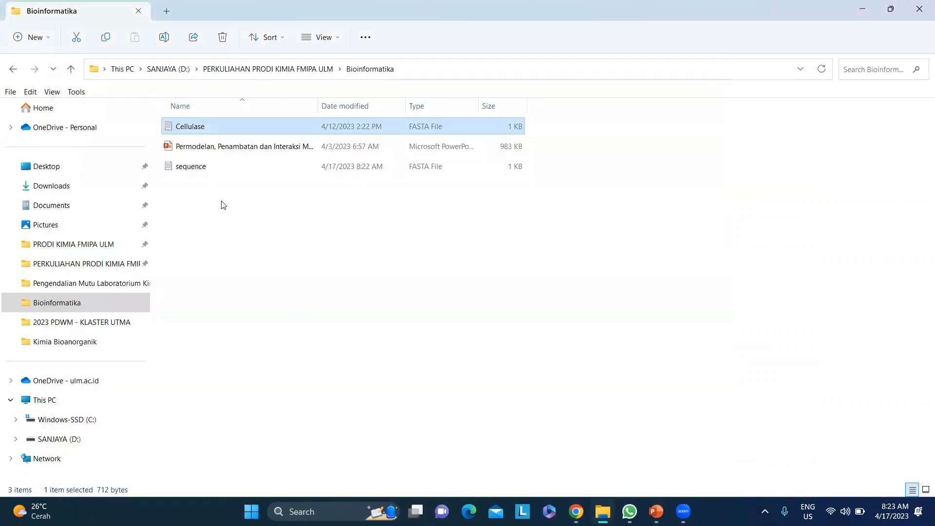
double_click(196, 129)
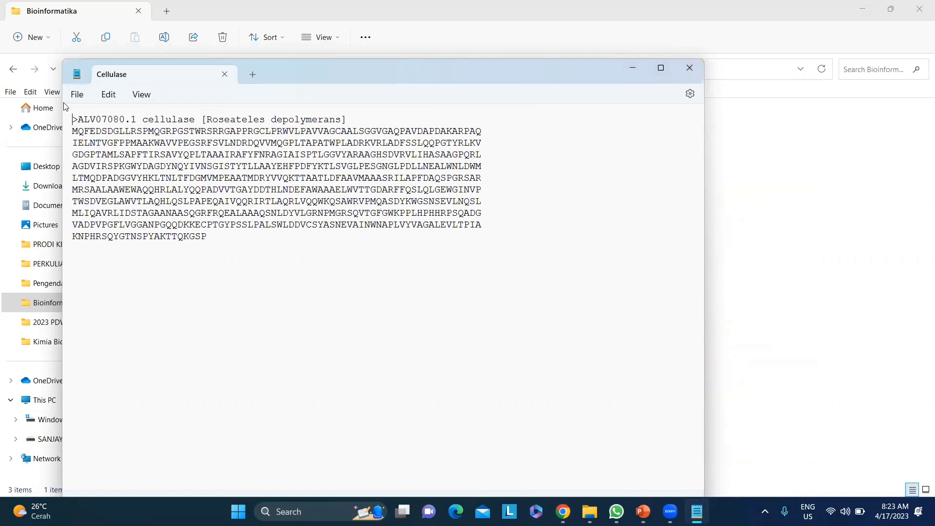
left_click_drag(78, 119, 73, 120)
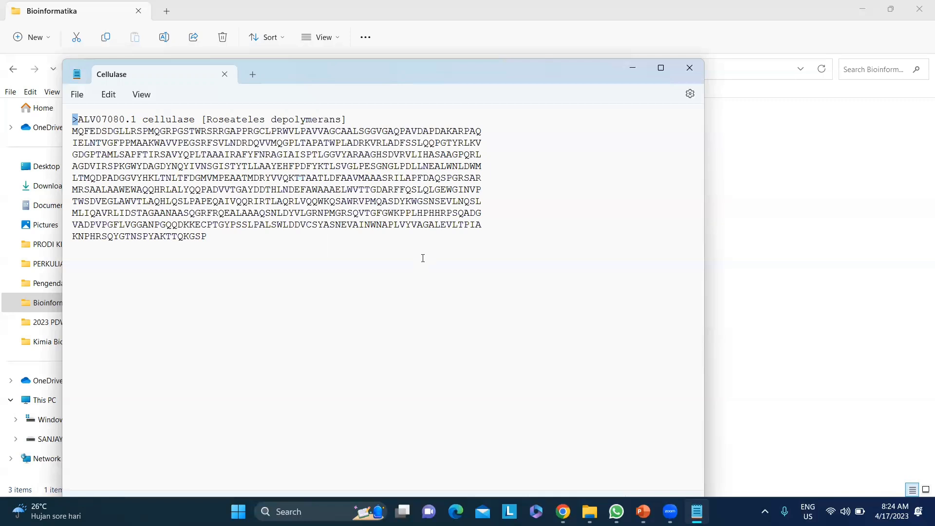
left_click(696, 66)
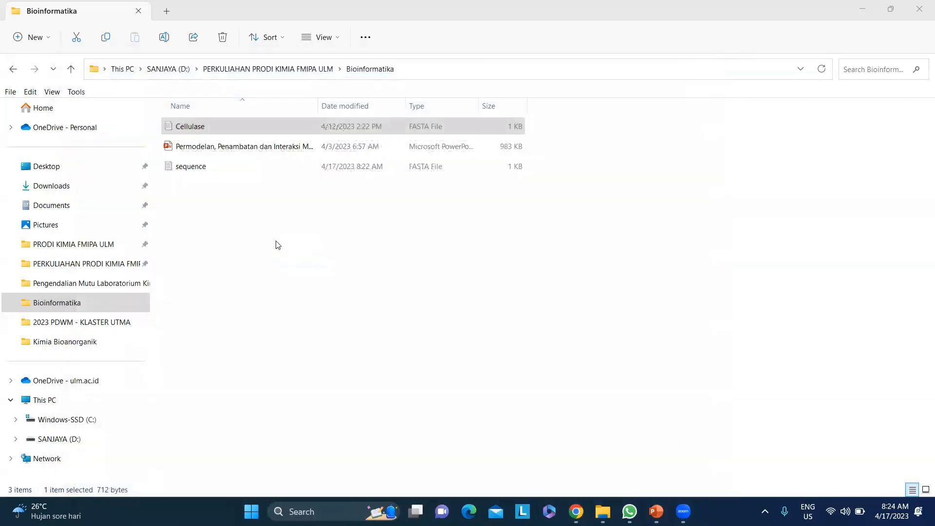
Delete the sequence FASTA file from the Bioinformatika folder.
left_click(264, 173)
key("Delete")
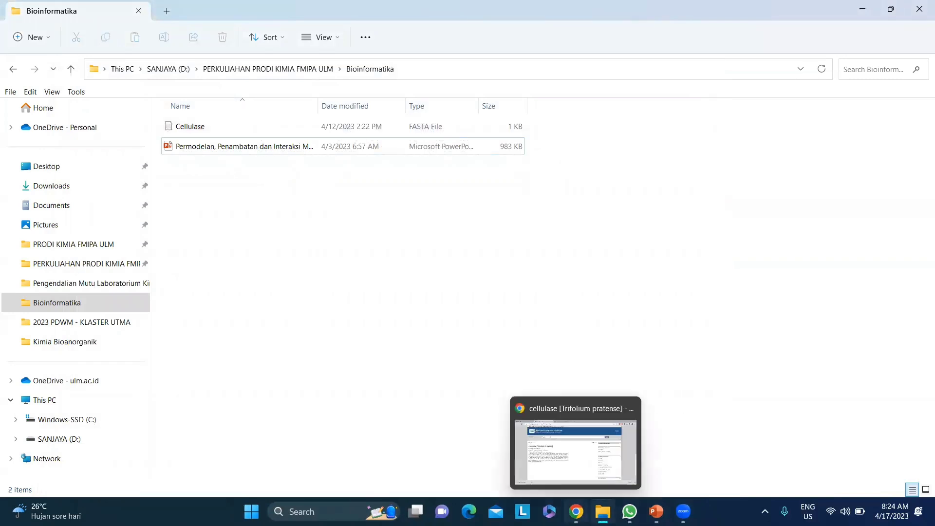
Switch to Chrome, restore it to a smaller floating window, and close the cellulase [Trifolium pratense] tab.
left_click(576, 511)
left_click(360, 11)
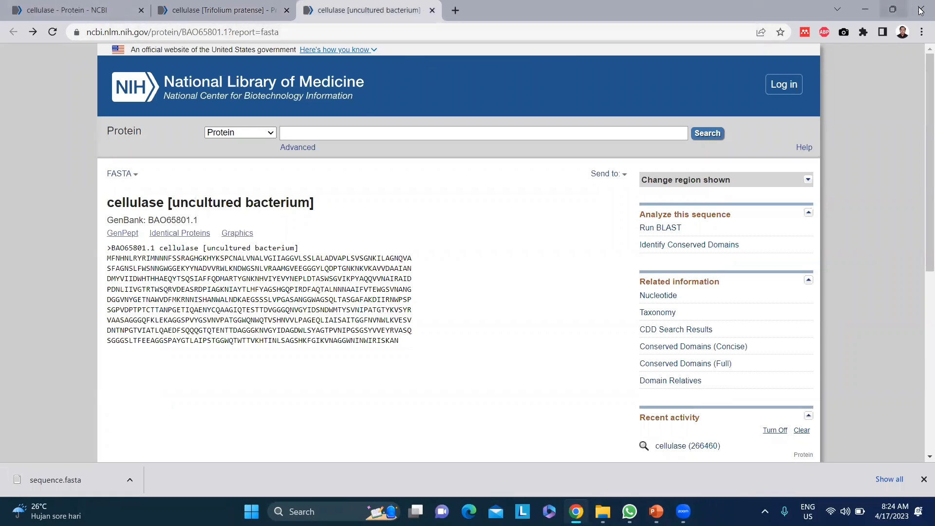
left_click(893, 11)
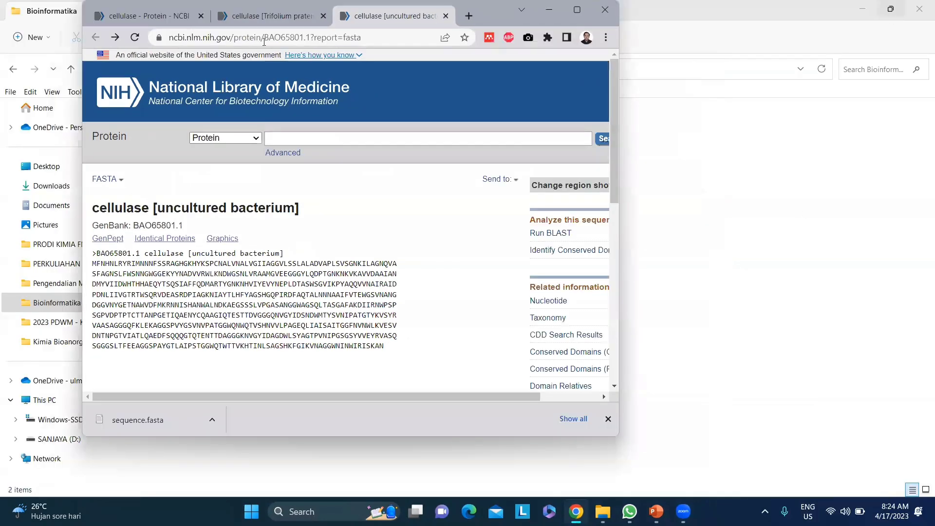
left_click(253, 16)
left_click_drag(244, 41, 530, 25)
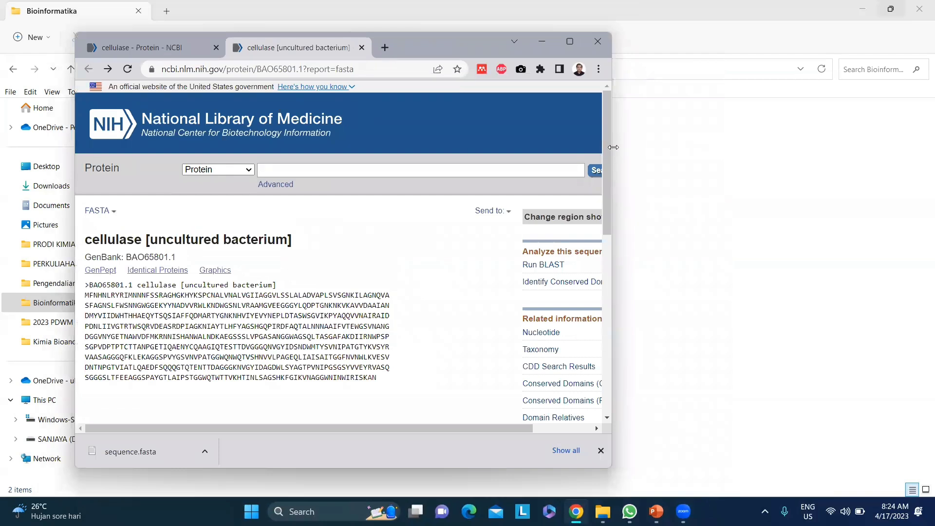
Reposition and enlarge the floating browser window so that the cellulase [uncultured bacterium] page fits its full width.
left_click_drag(613, 147, 873, 147)
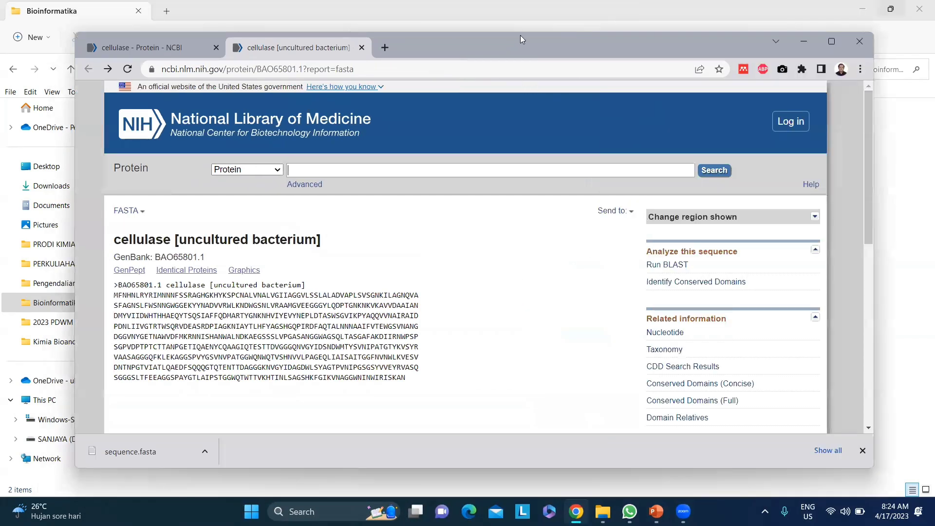
left_click_drag(520, 35, 520, 18)
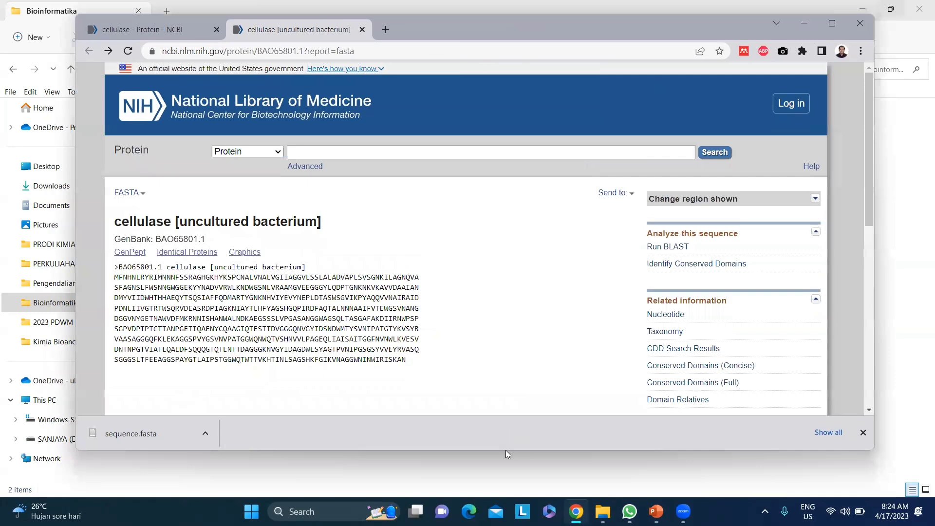
left_click_drag(506, 451, 506, 496)
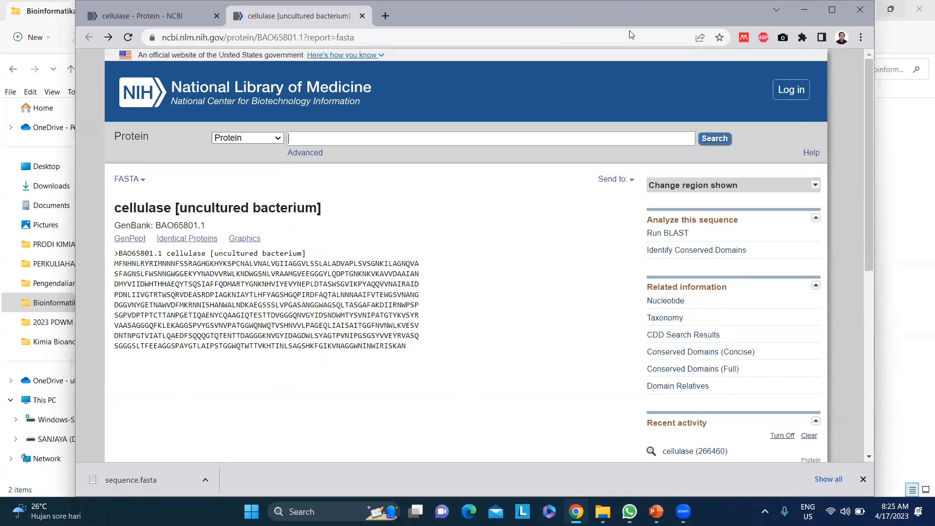
key("super+Down")
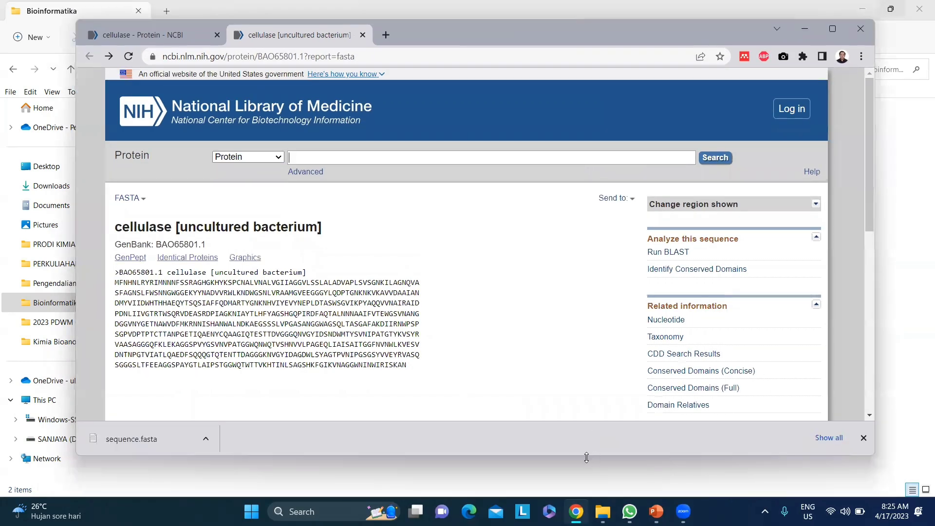
left_click_drag(586, 457, 586, 486)
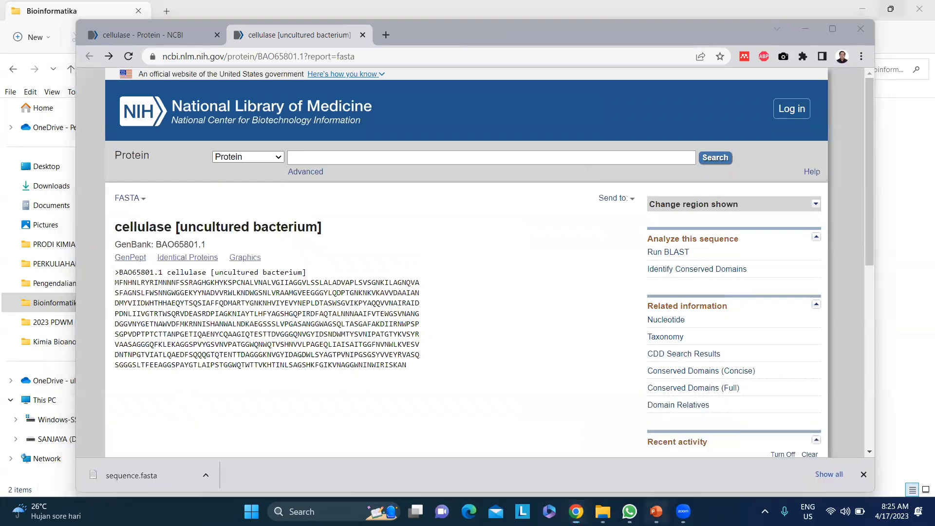
Switch to PowerPoint and start the slide show from slide 5, the table of programs for protein 3D structure modelling.
left_click(656, 512)
scroll(74, 265, "up", 2)
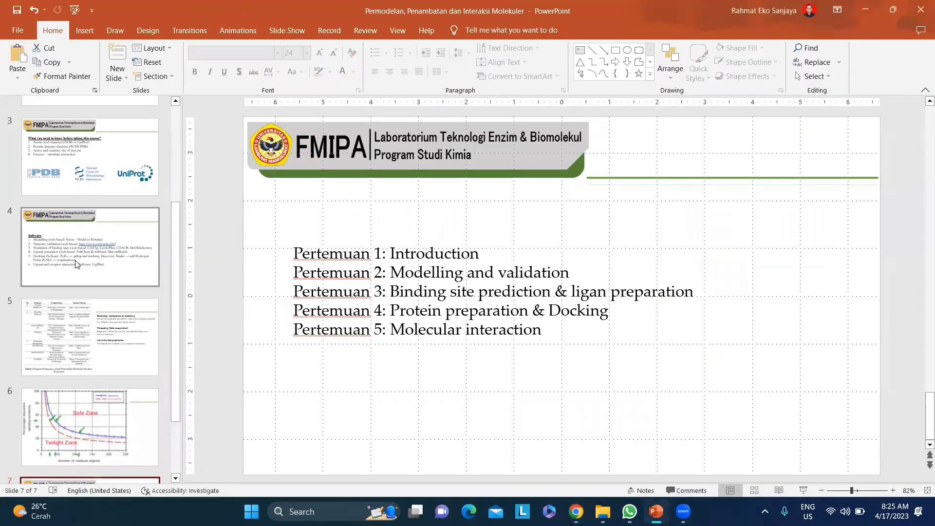
left_click(73, 263)
left_click(68, 366)
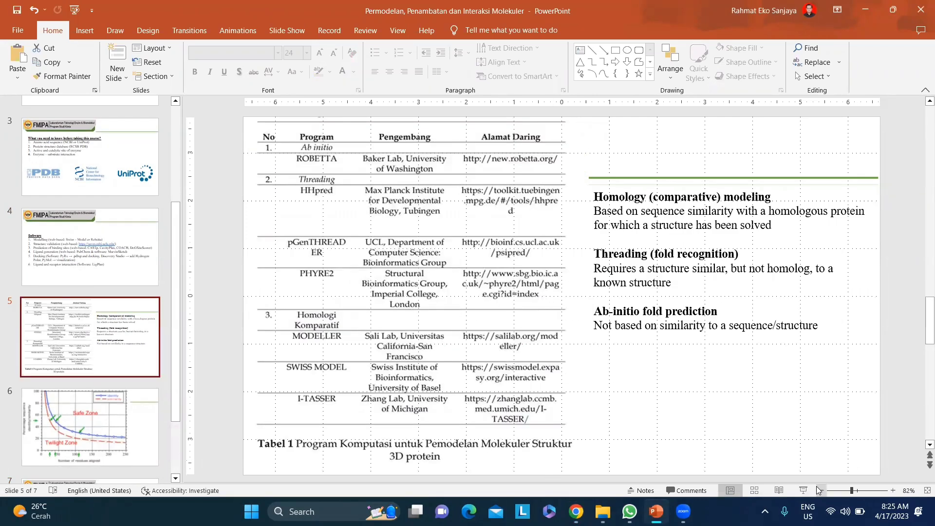
left_click(794, 492)
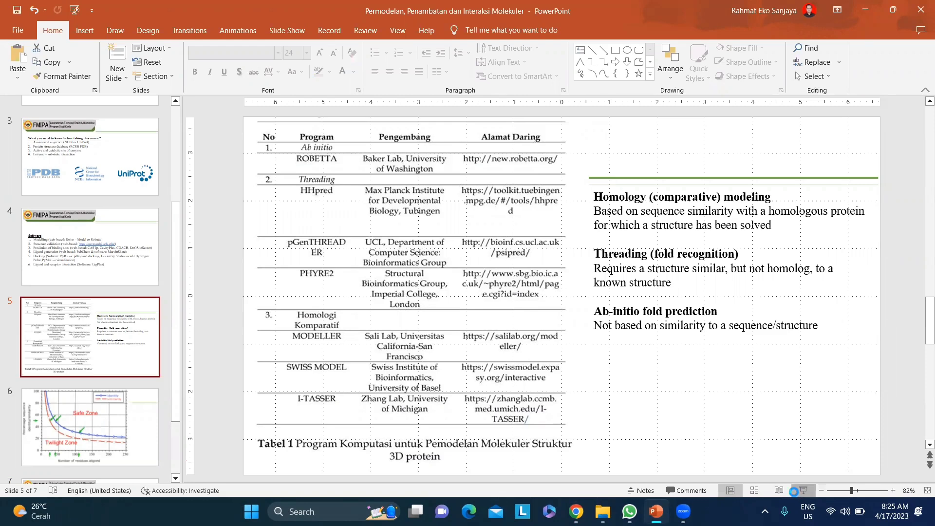
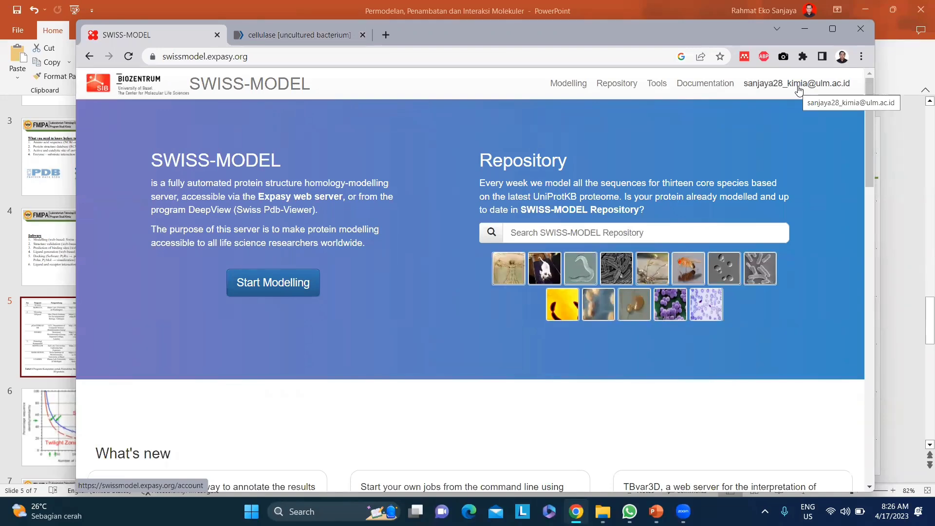
Review the SWISS-MODEL user account page down to its log-out and delete options, return to the home page and skim its What's new section.
left_click(798, 90)
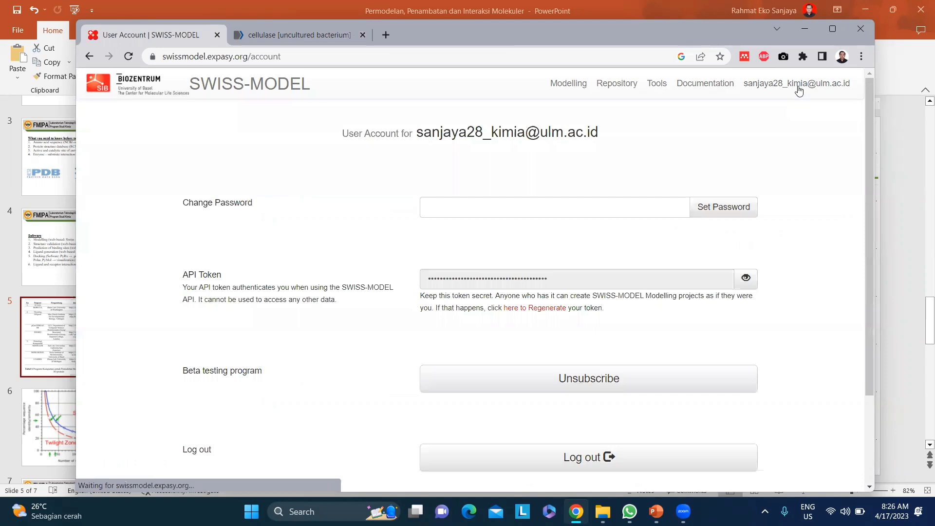
scroll(299, 343, "down", 1)
scroll(299, 343, "down", 2)
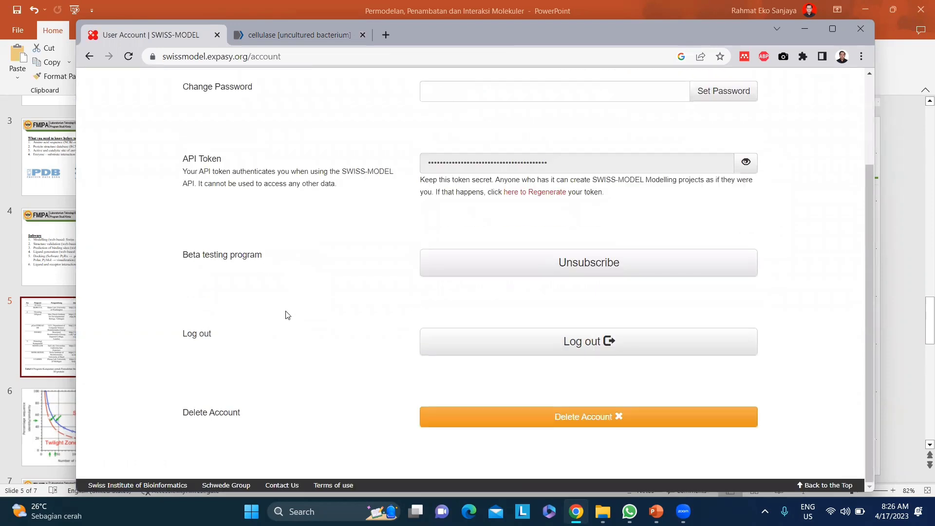
left_click(90, 57)
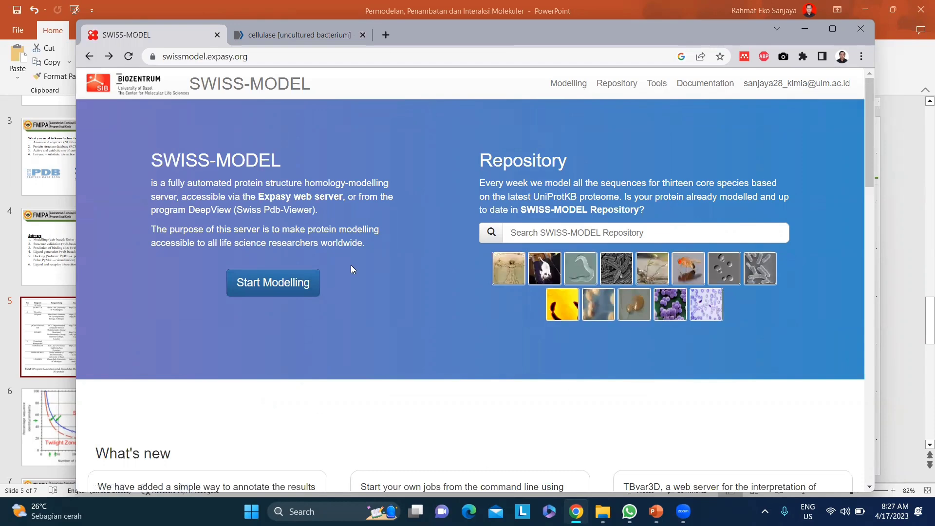
scroll(350, 264, "down", 5)
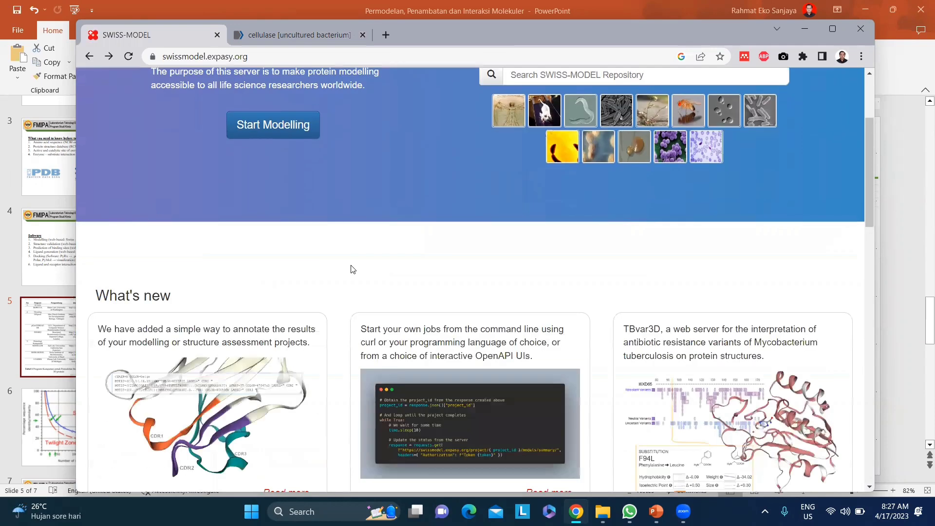
scroll(354, 266, "up", 3)
scroll(355, 266, "up", 2)
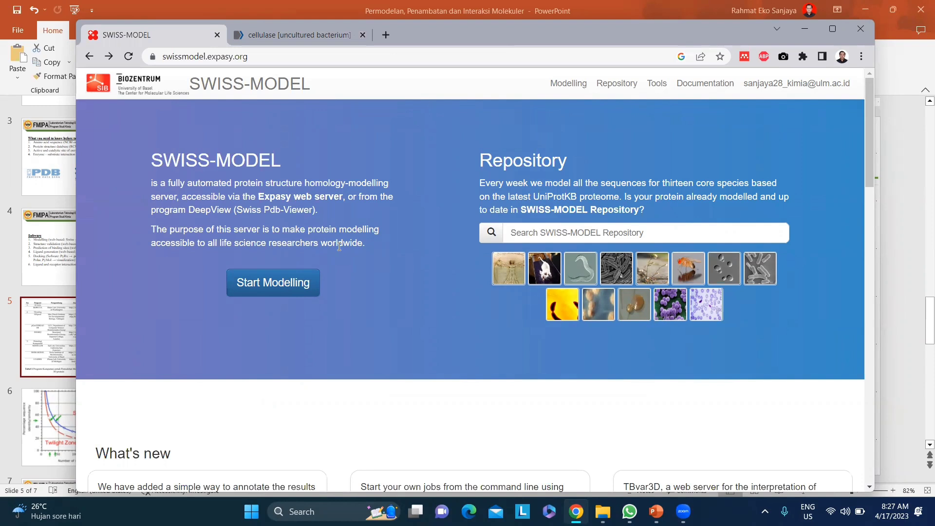
Replace the NCBI cellulase [uncultured bacterium] page with the Robetta server at robetta.bakerlab.org.
left_click(311, 35)
left_click(309, 56)
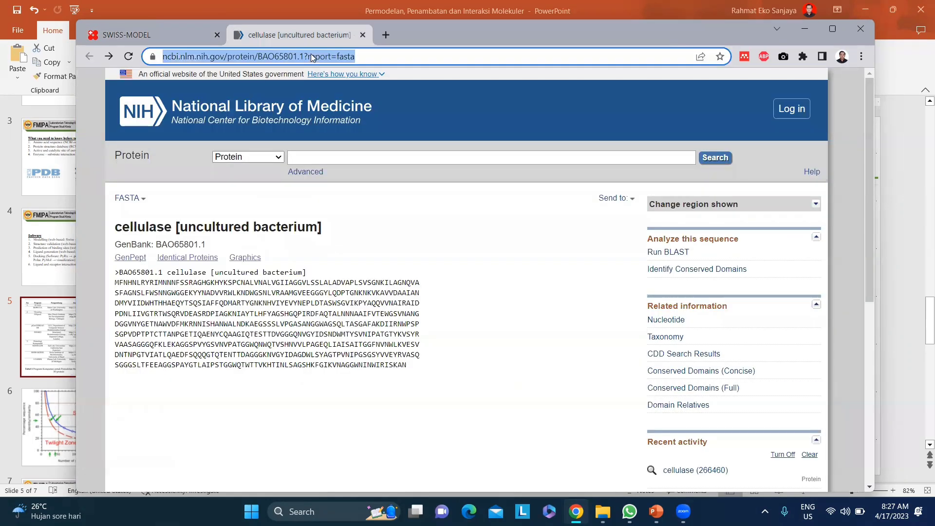
type("robetta.bakerlab.org")
key("Return")
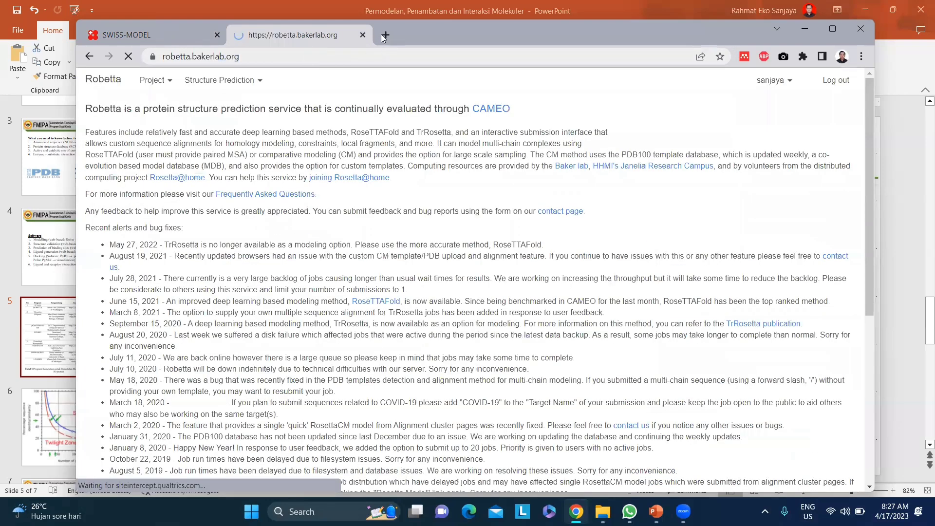
Search Google for raptorx in a new browser tab.
left_click(381, 34)
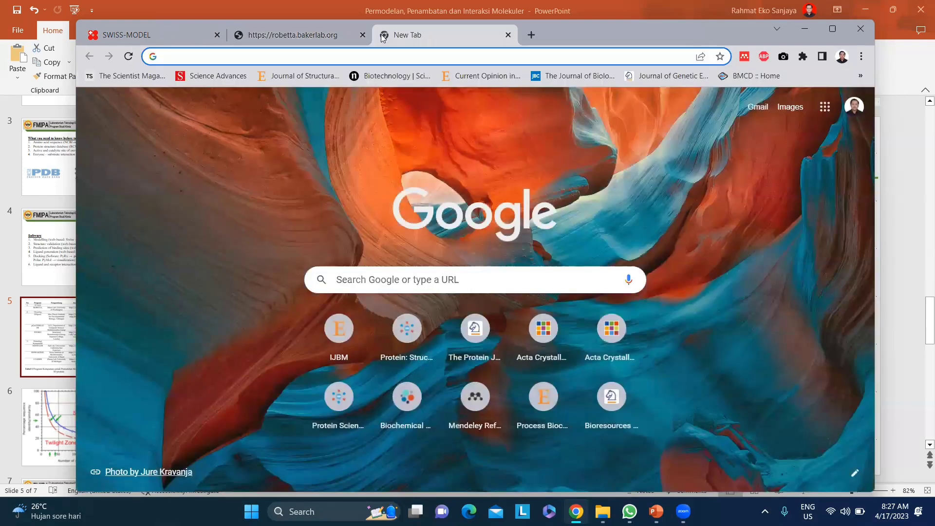
type("rapt")
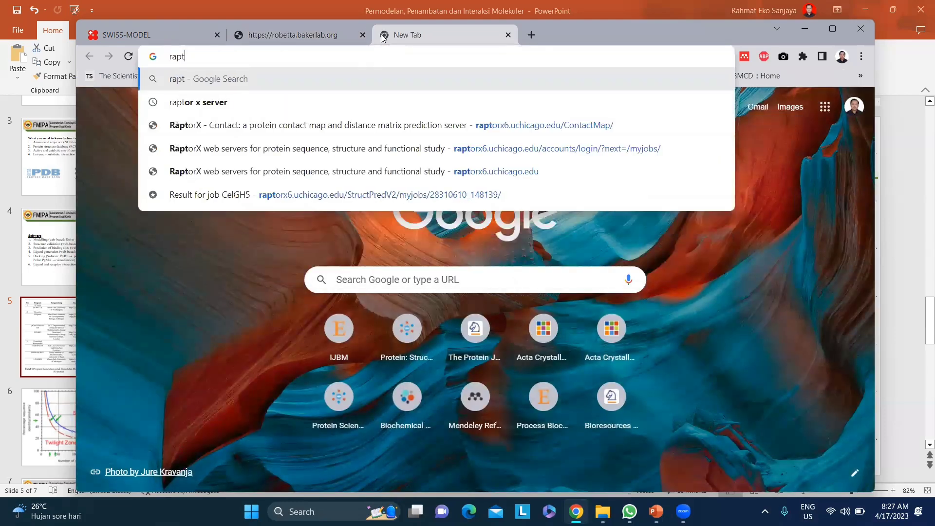
type("orx")
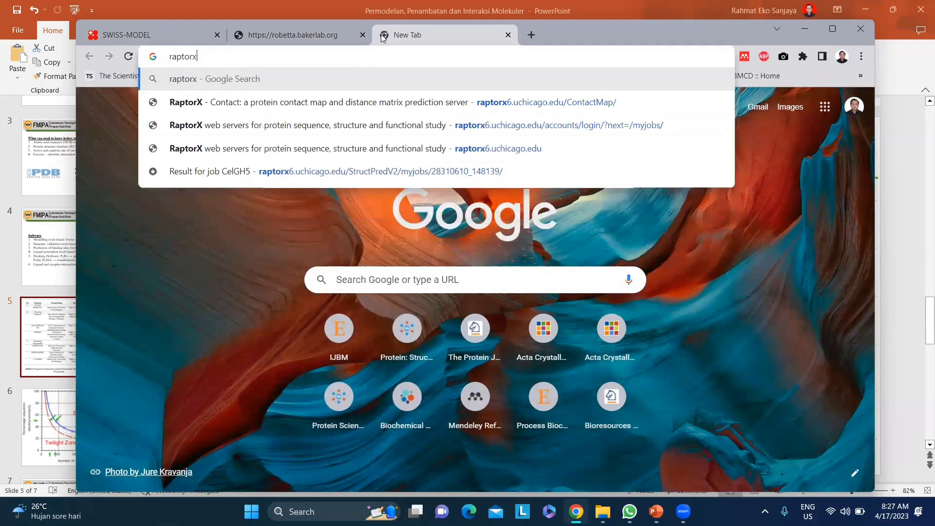
key("Return")
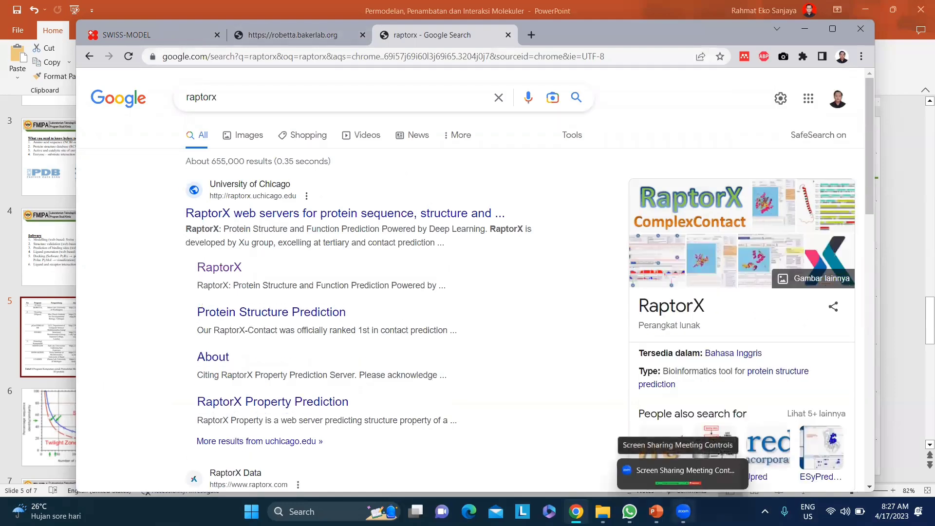
Search Google for modweb in a new browser tab.
left_click(531, 35)
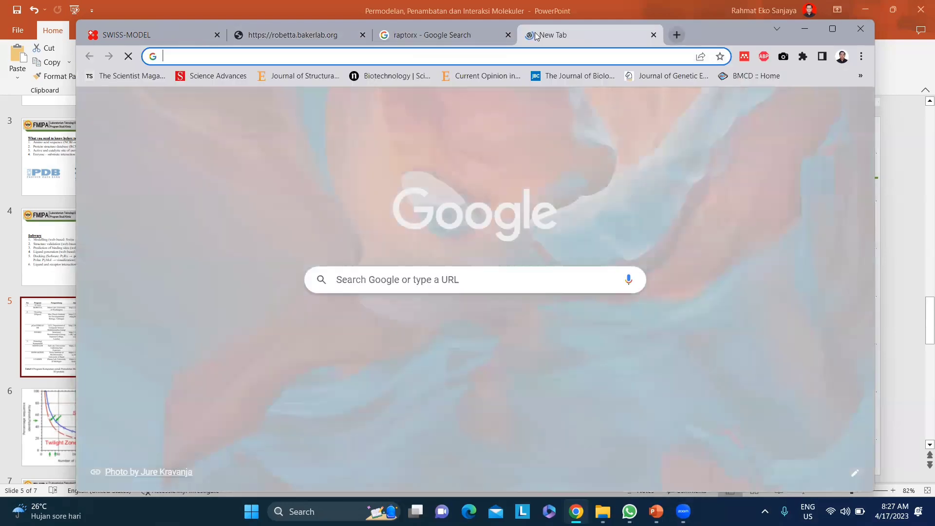
type("mo")
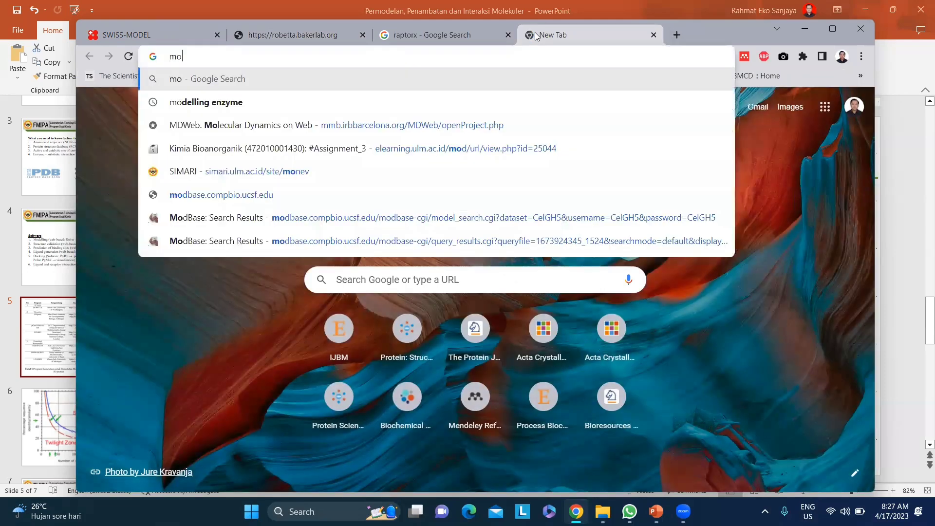
type("d")
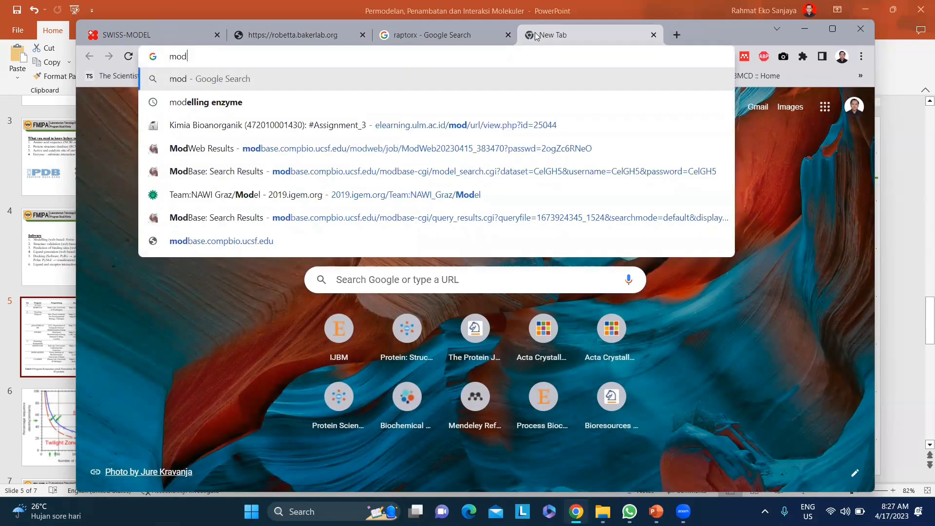
type("web")
key("Return")
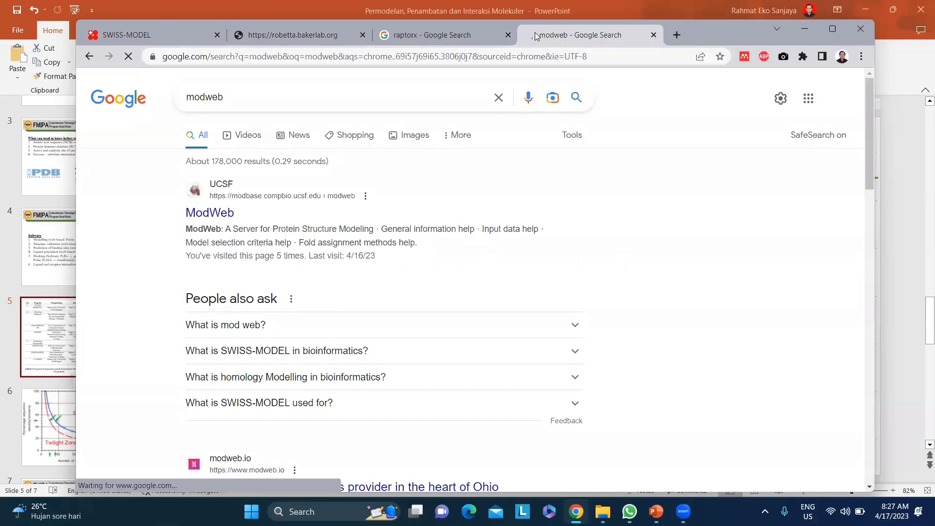
Check the table of modelling programs on slide 5 in PowerPoint and return to the browser.
mouse_move(656, 511)
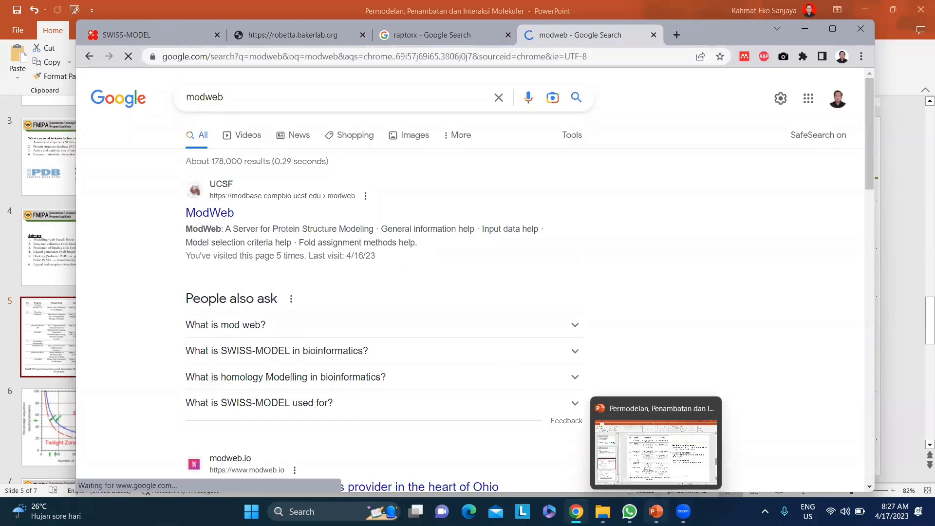
left_click(656, 450)
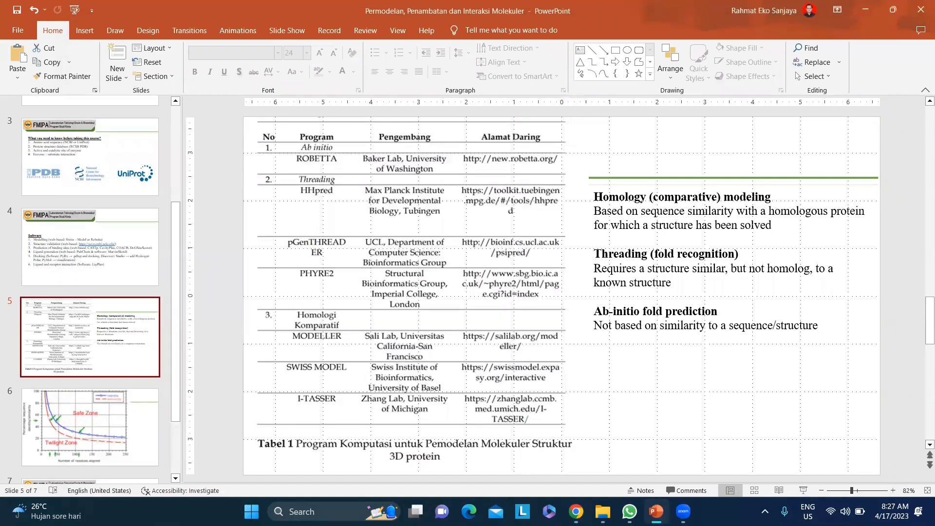
left_click(656, 511)
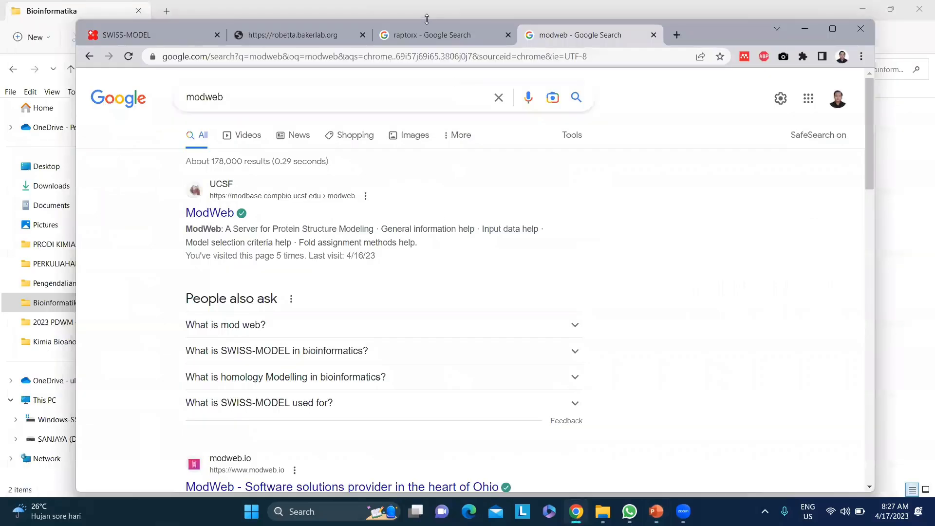
Close the raptorx search results and search Google for phyre2 in a new browser tab.
left_click(436, 38)
left_click(508, 34)
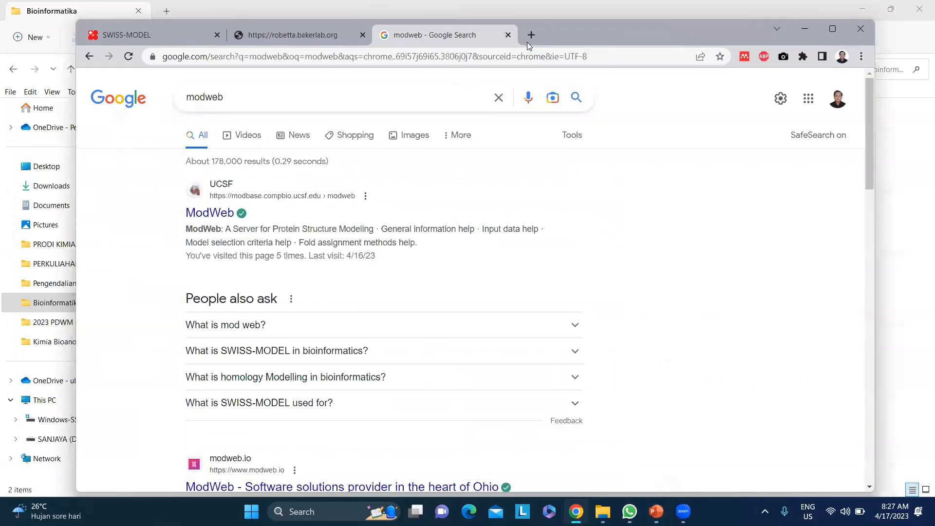
left_click(531, 36)
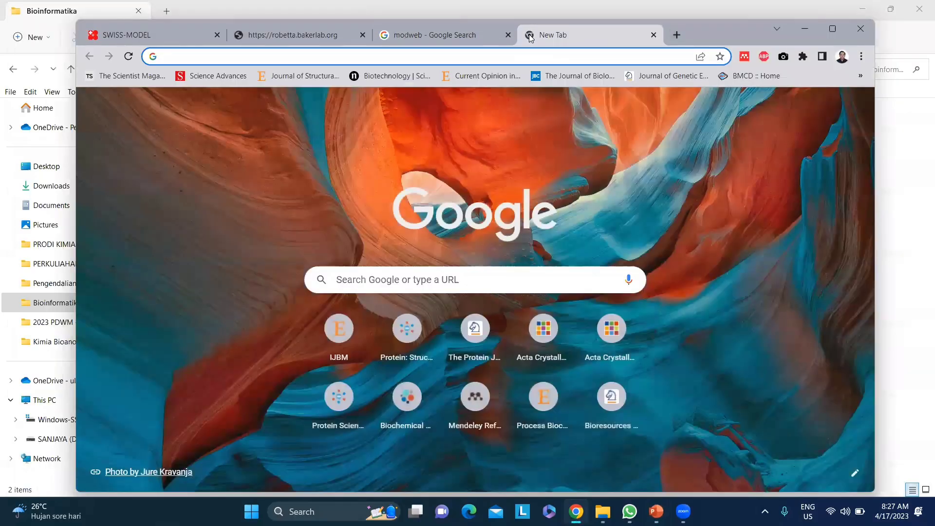
type("phyre2")
key("Return")
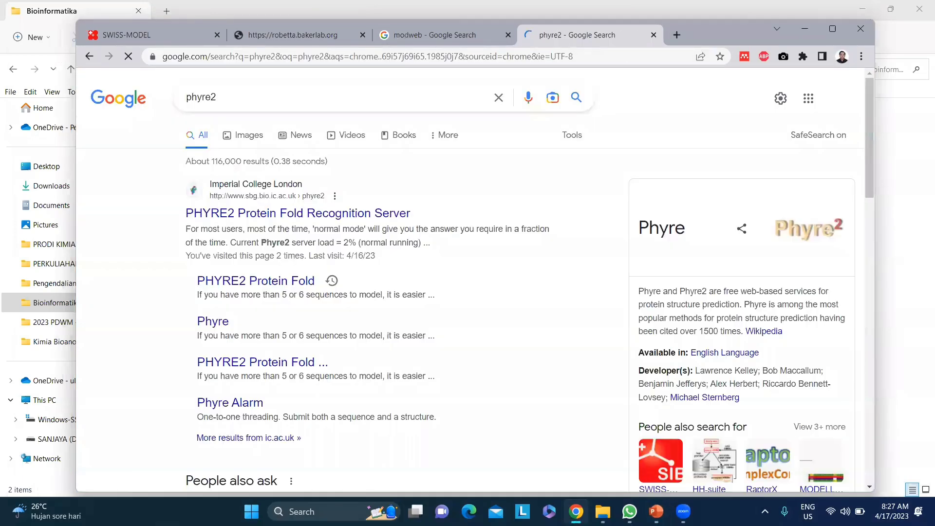
Consult the slide 5 program table in PowerPoint once more and minimise the presentation window.
left_click(656, 511)
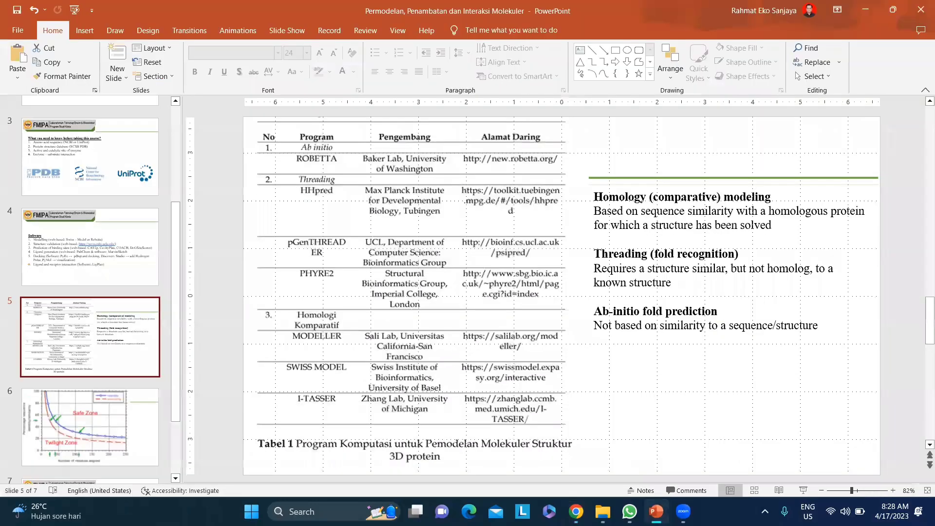
key("super+Down")
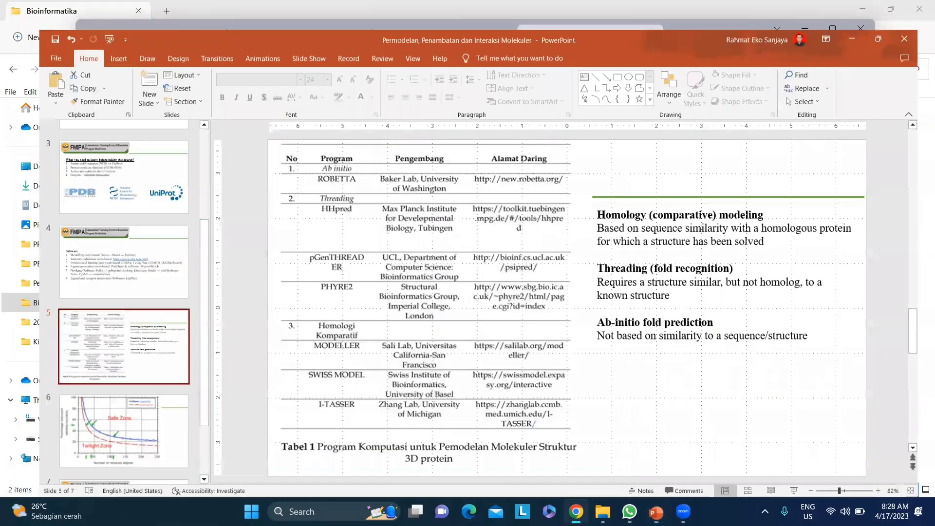
key("super+Down")
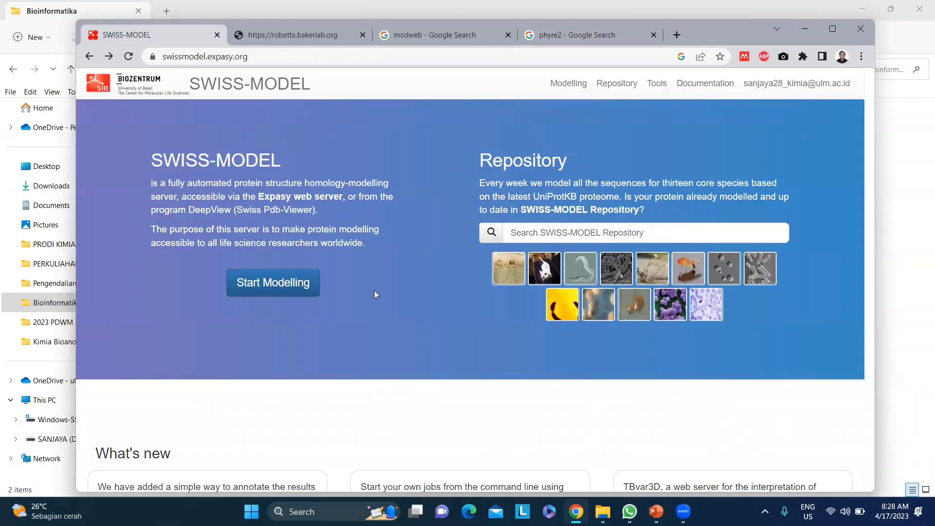
Start a new SWISS-MODEL modelling project and upload the Cellulase FASTA file as its target sequence.
left_click(298, 284)
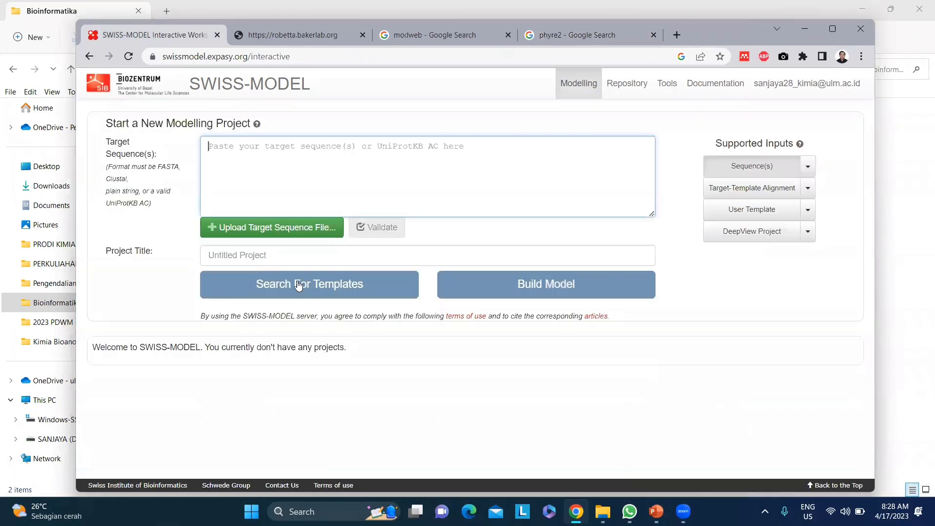
left_click(298, 285)
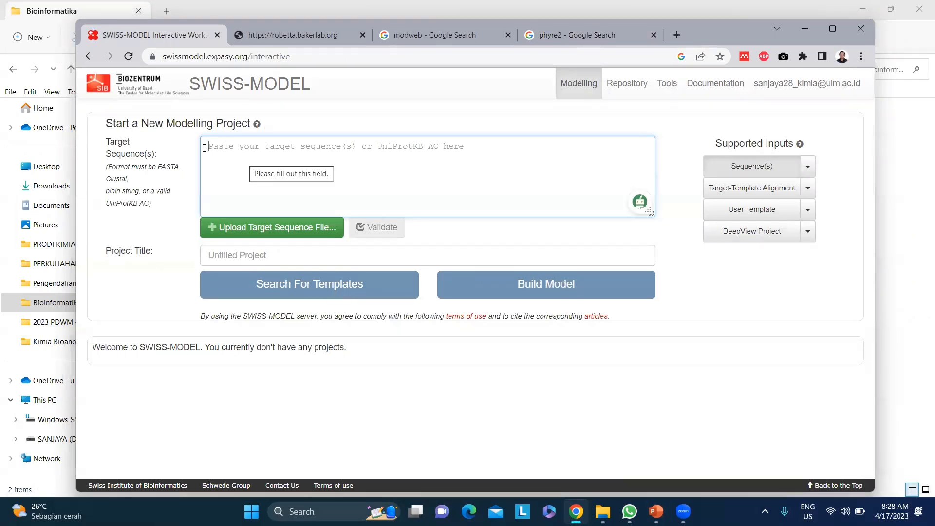
left_click(298, 231)
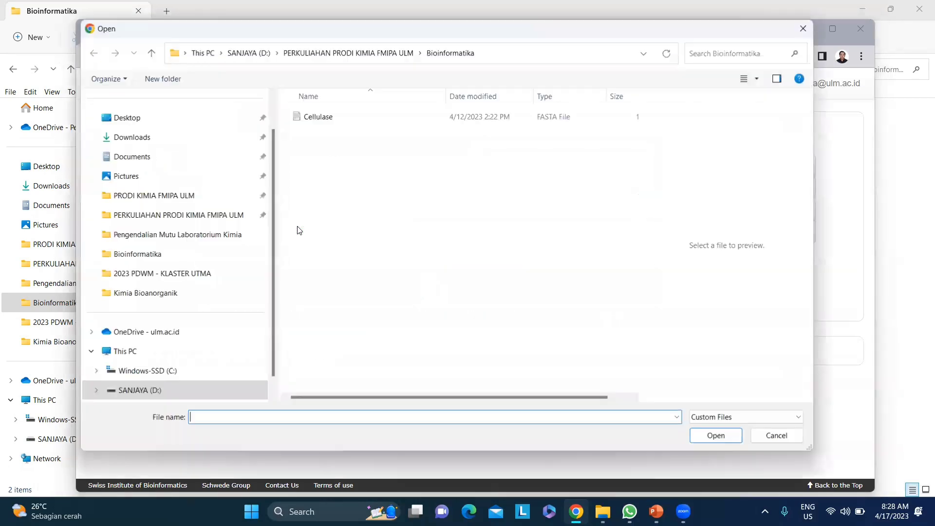
left_click(323, 117)
left_click(709, 435)
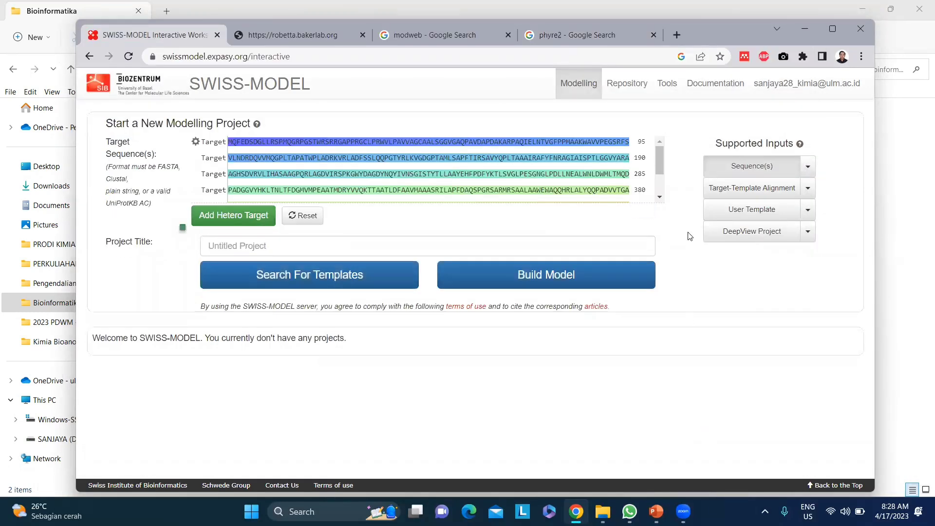
Review the loaded target sequence, title the project CelULM and build its model.
scroll(659, 158, "down", 3)
scroll(653, 154, "up", 3)
left_click(267, 245)
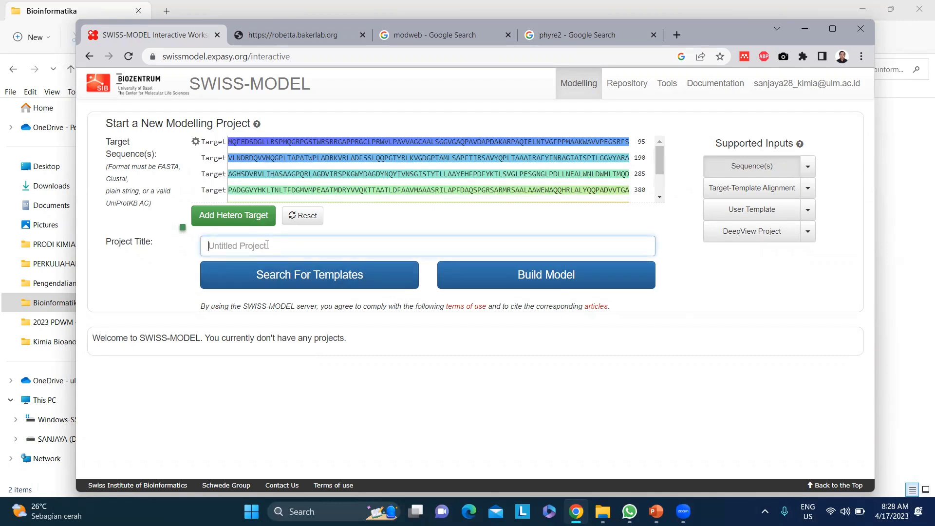
type("CelUL")
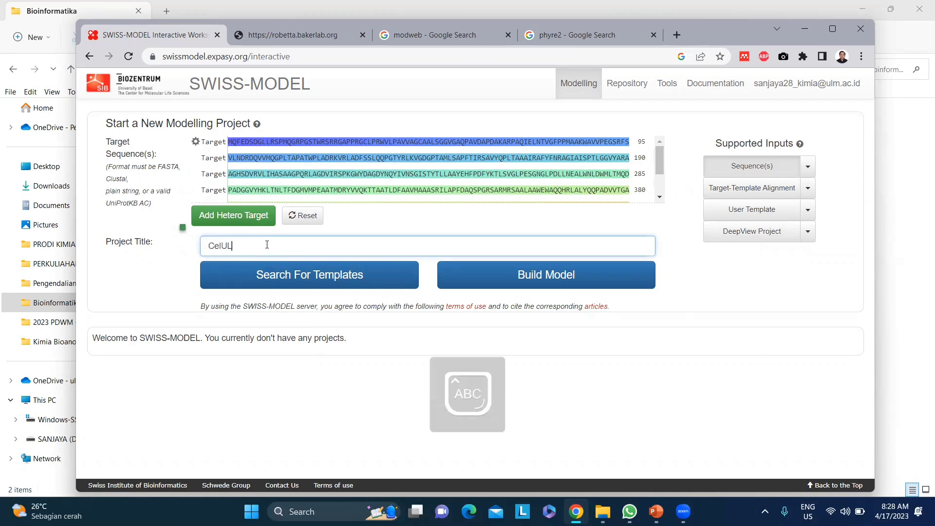
type("M")
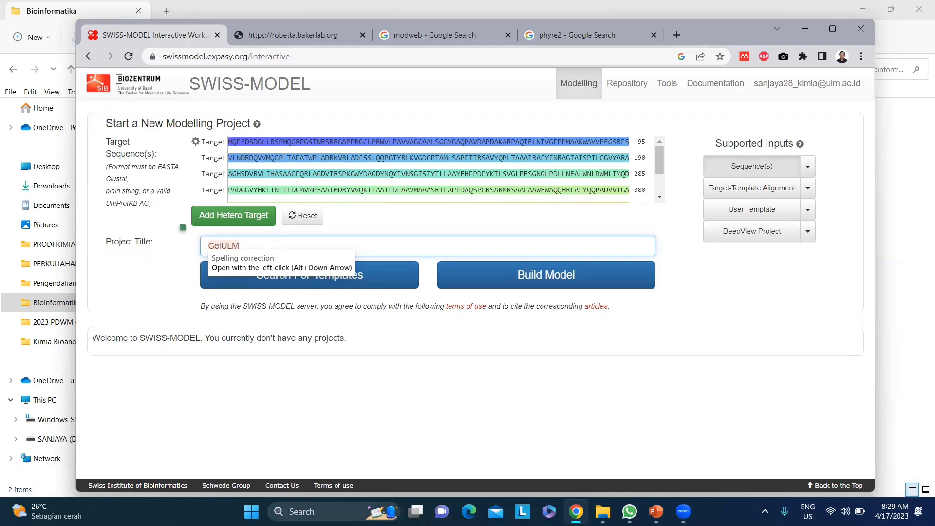
left_click(456, 352)
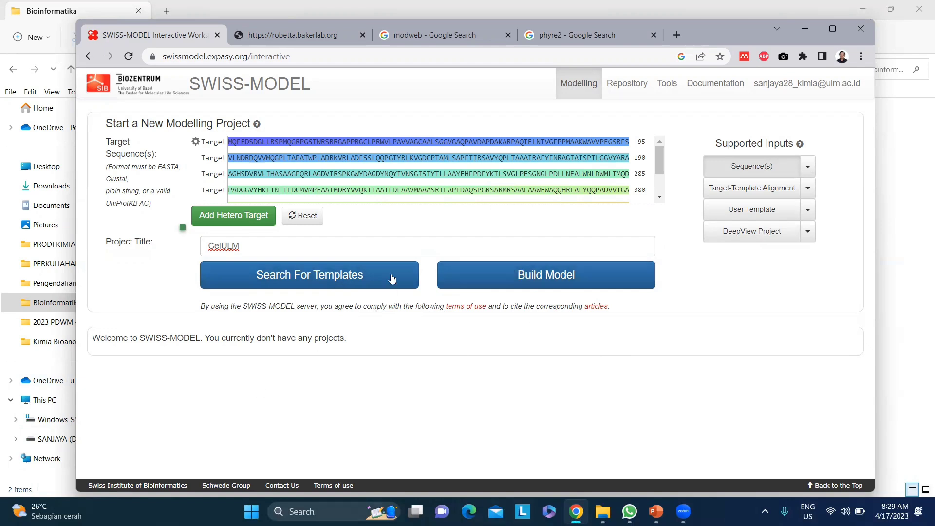
left_click(511, 276)
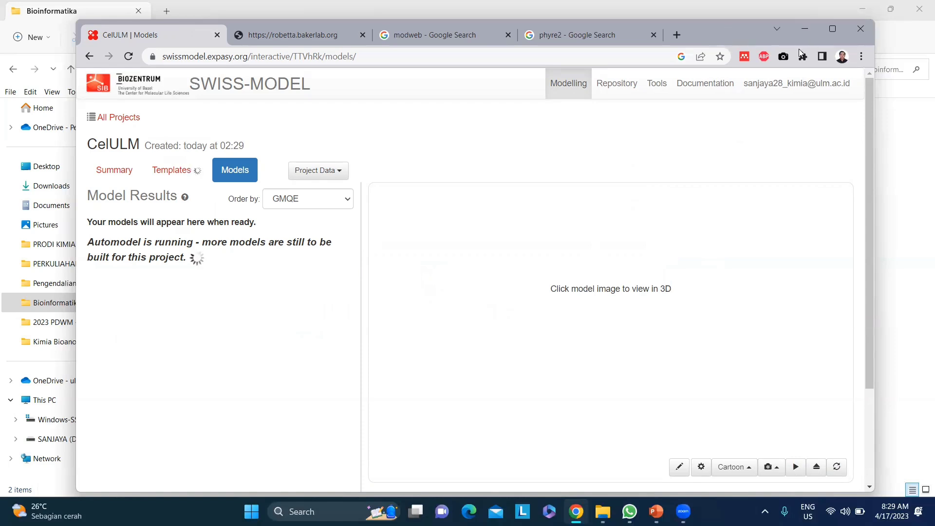
Maximise the browser window and close the Robetta, modweb and phyre2 tabs, keeping the CelULM project.
left_click(832, 29)
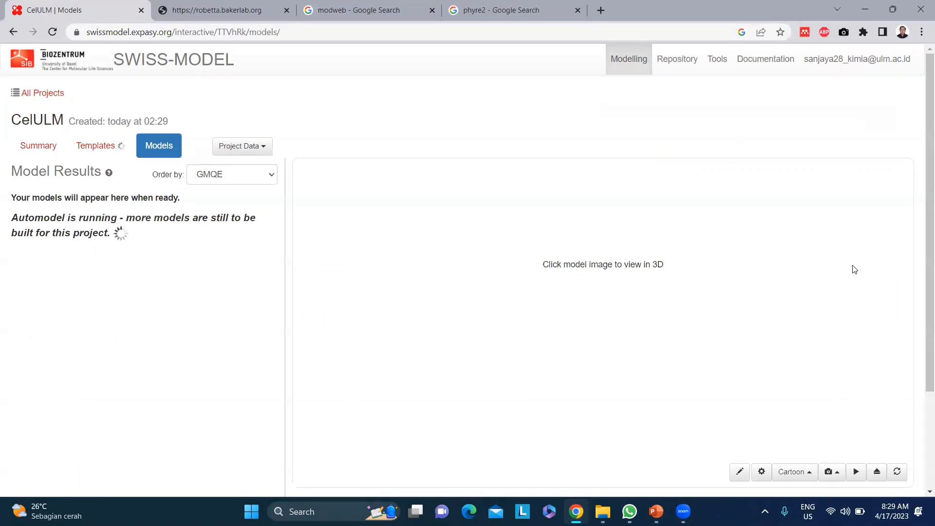
left_click(201, 10)
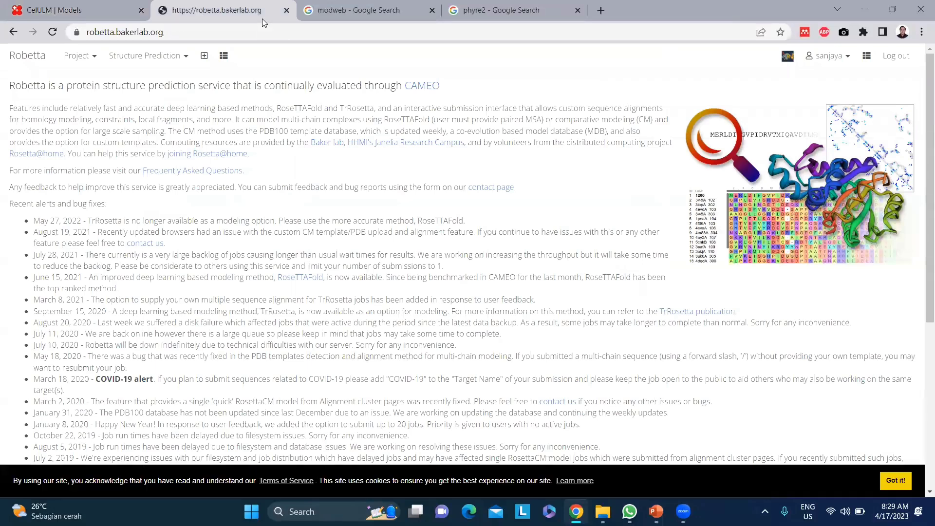
key("ctrl+w")
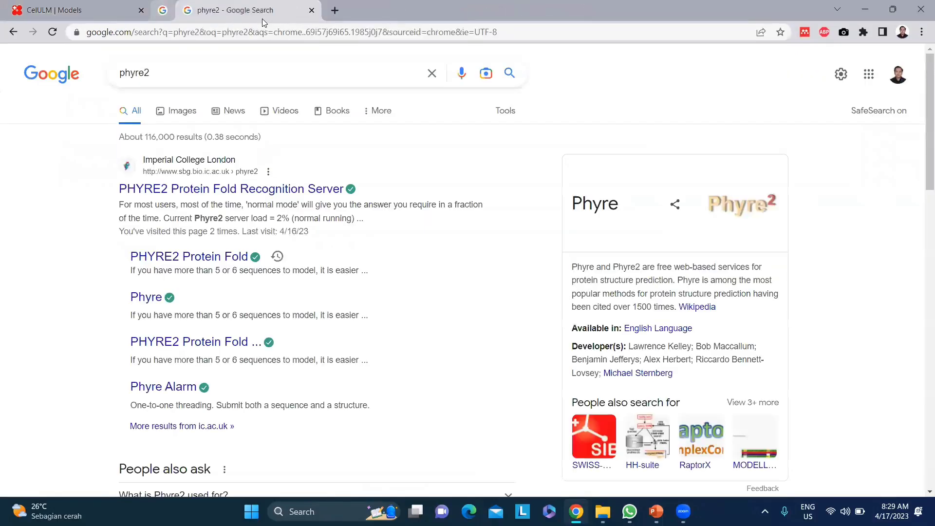
key("ctrl+w")
key("ctrl+w")
Open robetta.bakerlab.org in a new browser tab.
left_click(165, 10)
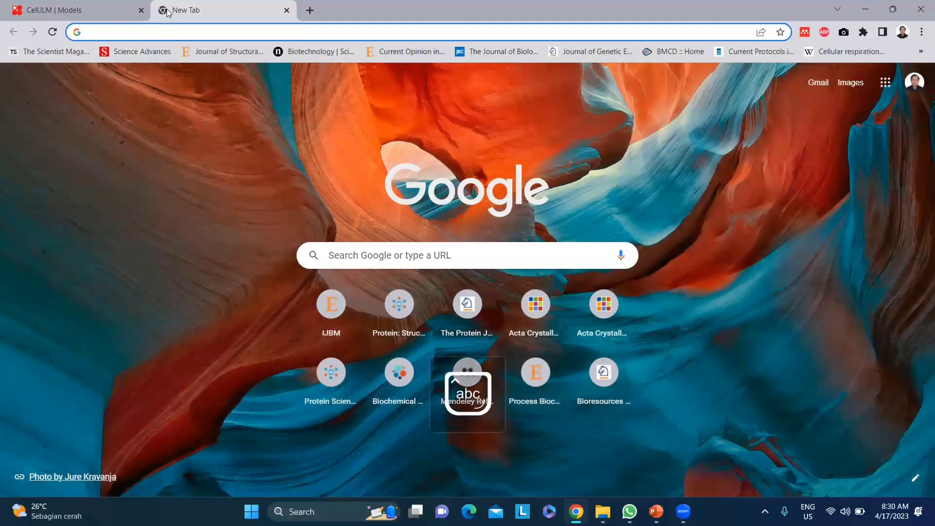
type("robetta.bakerlab.org")
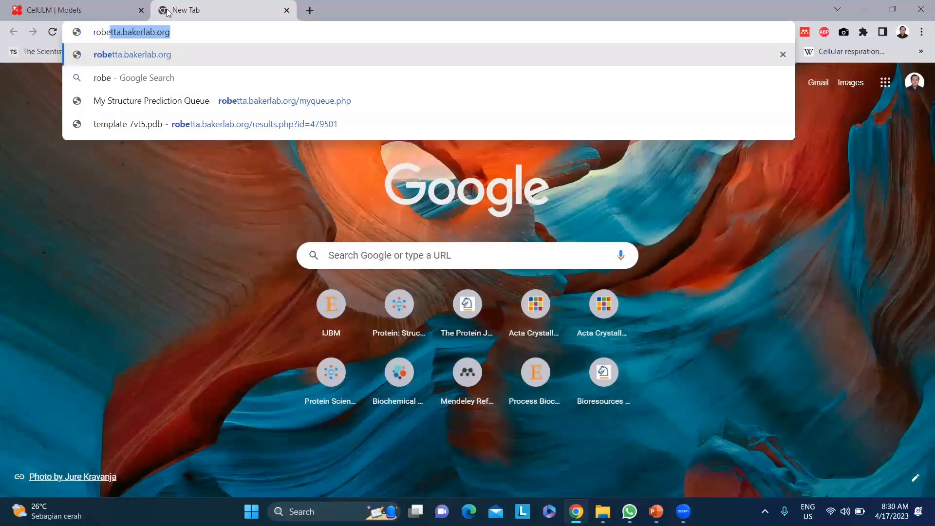
key("Return")
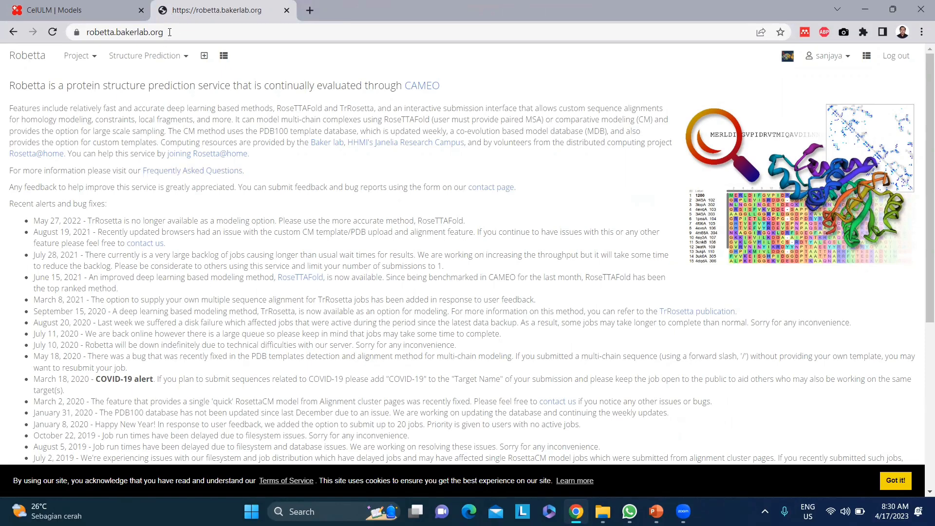
Search Google for robetta and open the Robetta - Baker Lab result.
left_click(170, 32)
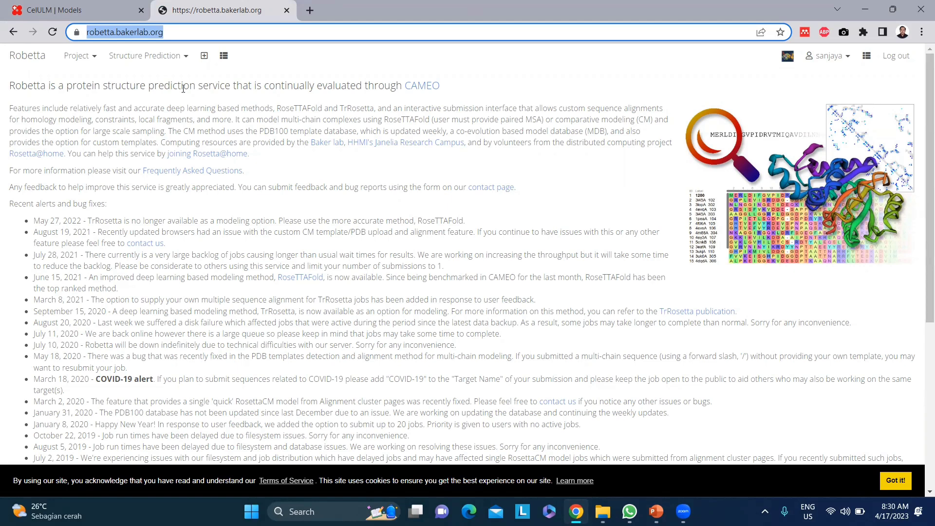
type("robetta")
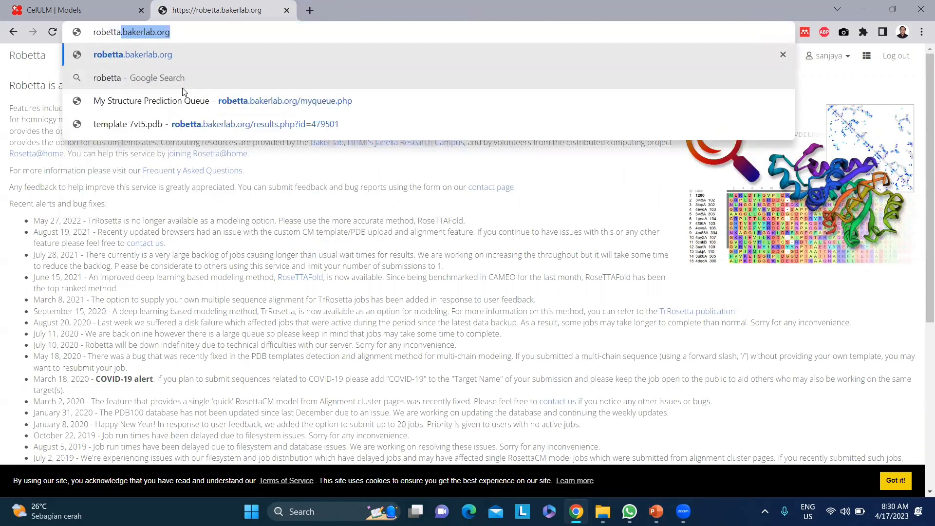
key("Delete")
key("Return")
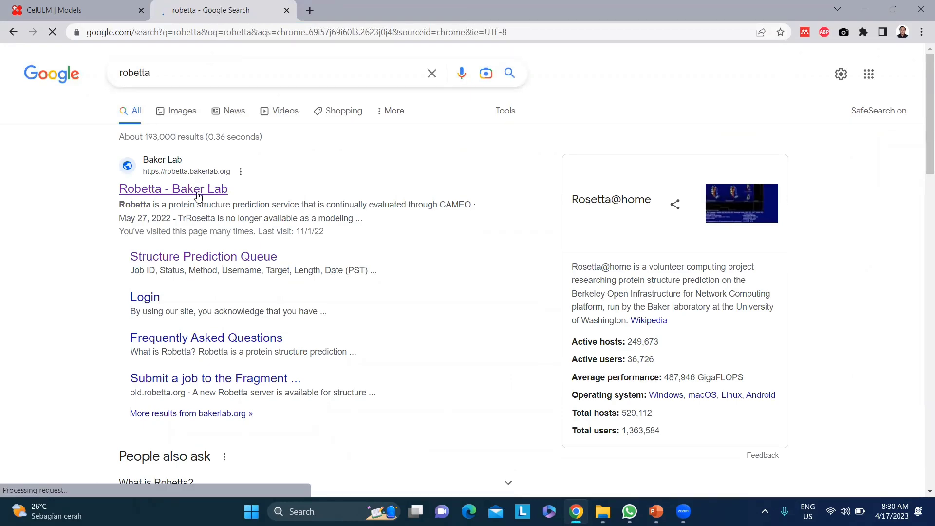
left_click(198, 190)
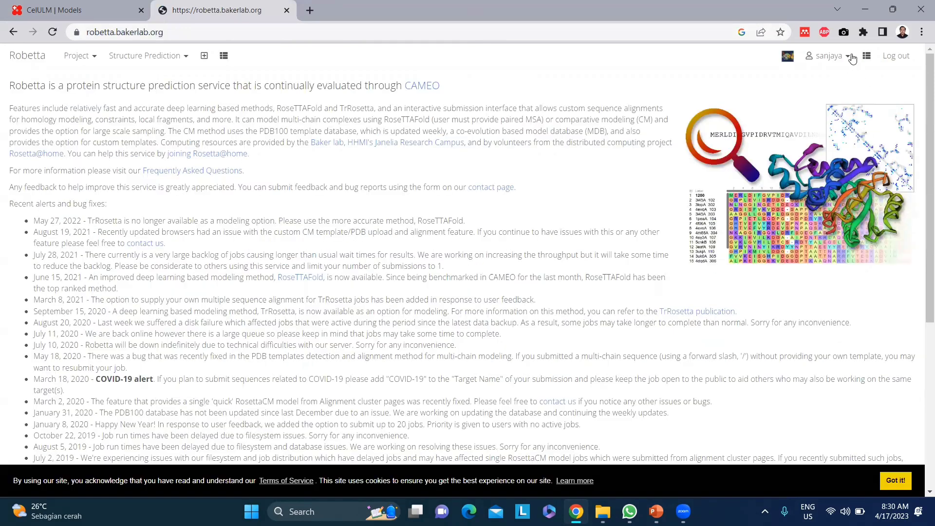
View the Robetta account information page and return to the Robetta home page.
left_click(852, 58)
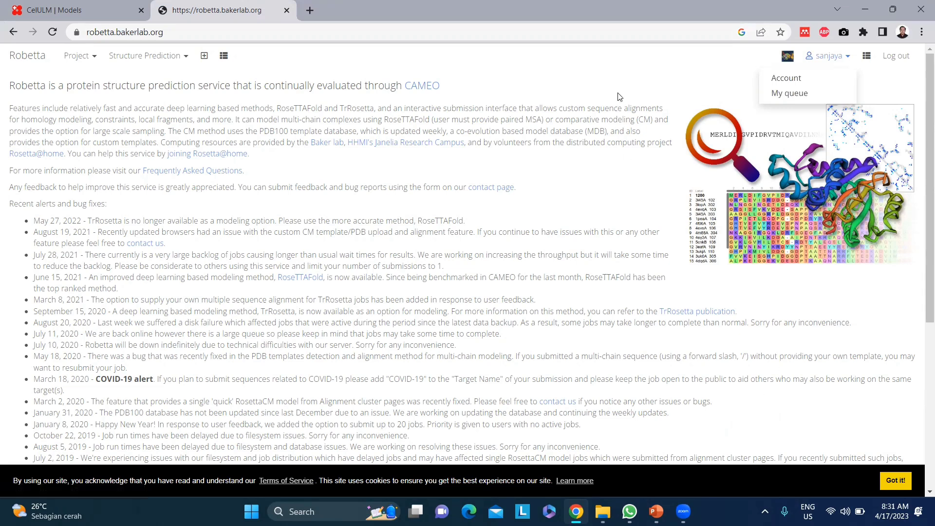
left_click(764, 78)
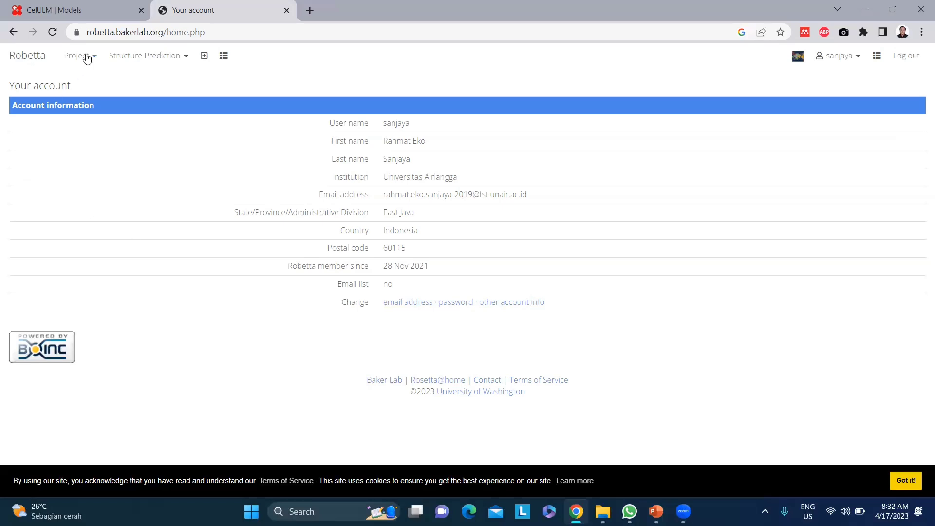
left_click(13, 32)
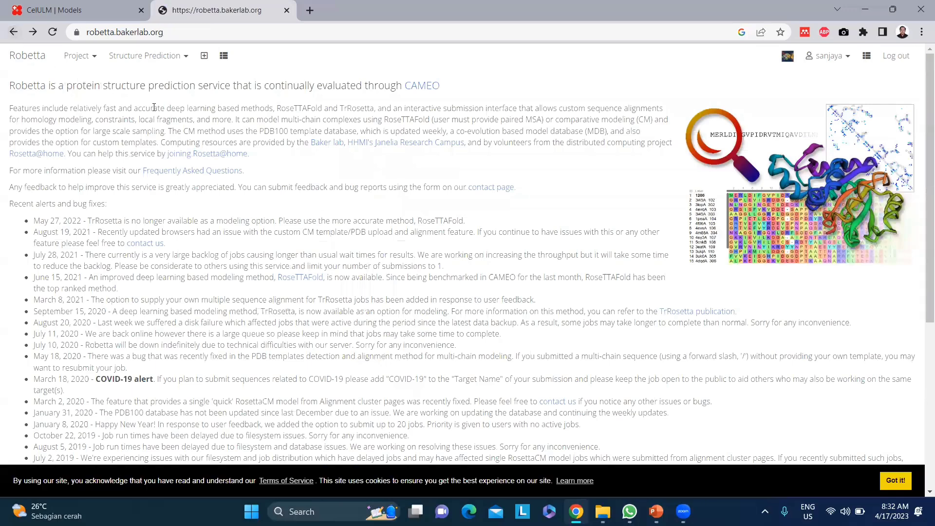
Check the model-building progress of the CelULM project in SWISS-MODEL and return to the Robetta home page.
left_click(71, 10)
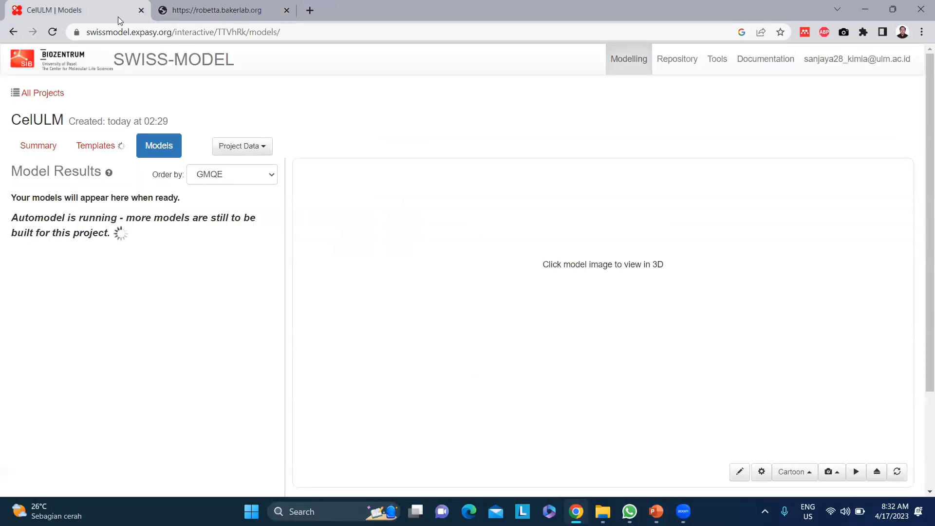
key("ctrl+Tab")
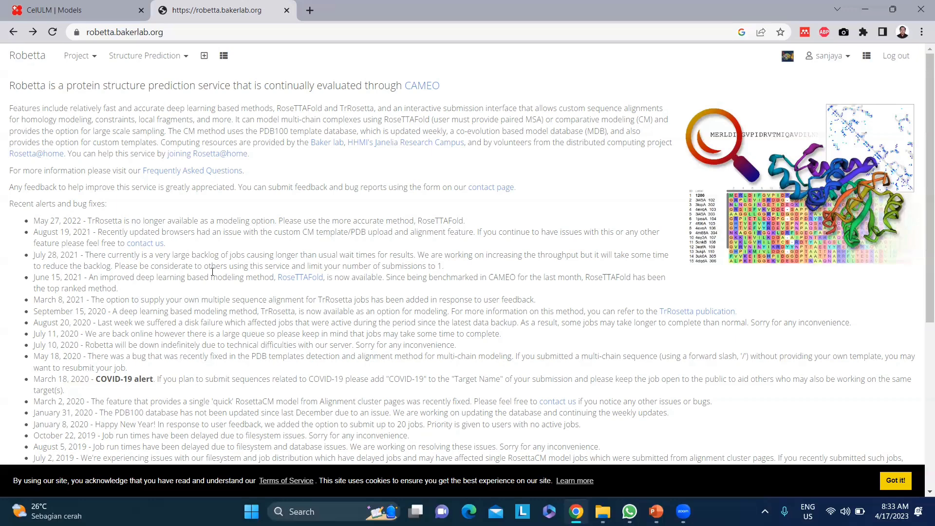
left_click(73, 10)
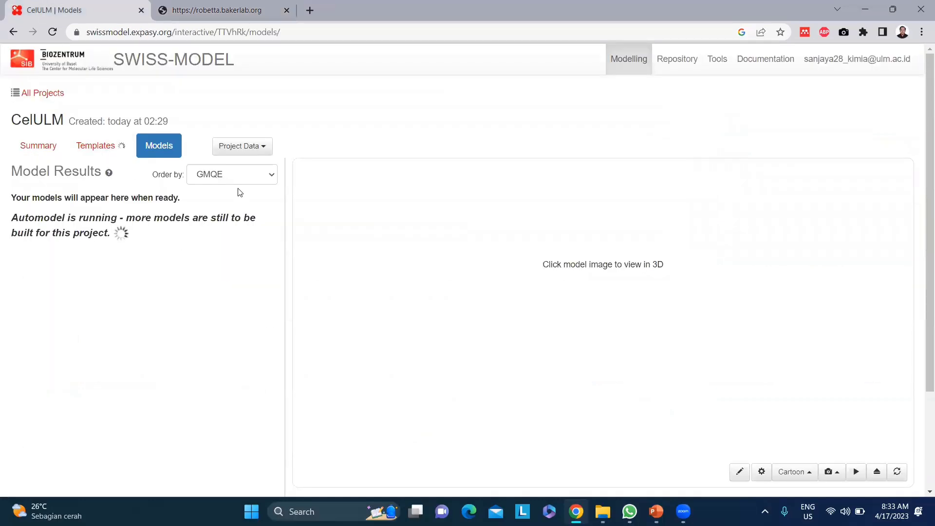
left_click(227, 13)
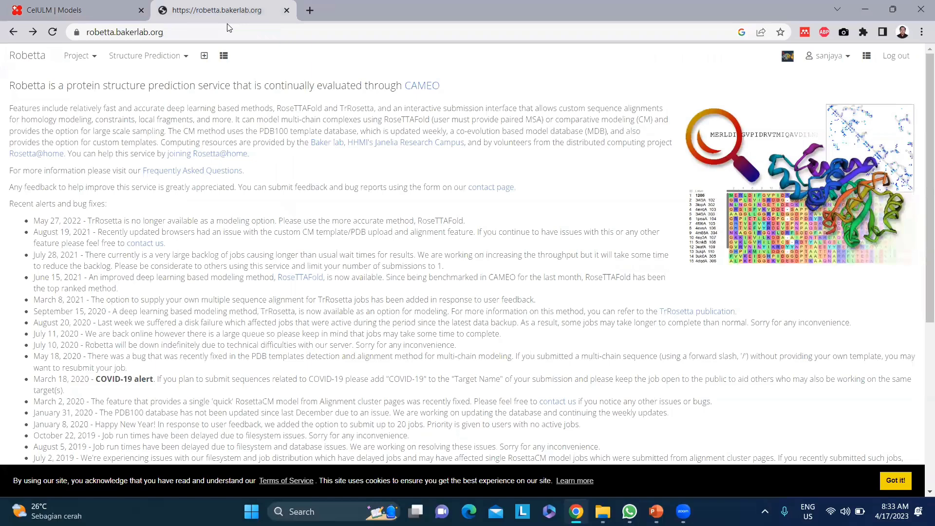
Open Robetta's job submission form for structure prediction.
left_click(187, 57)
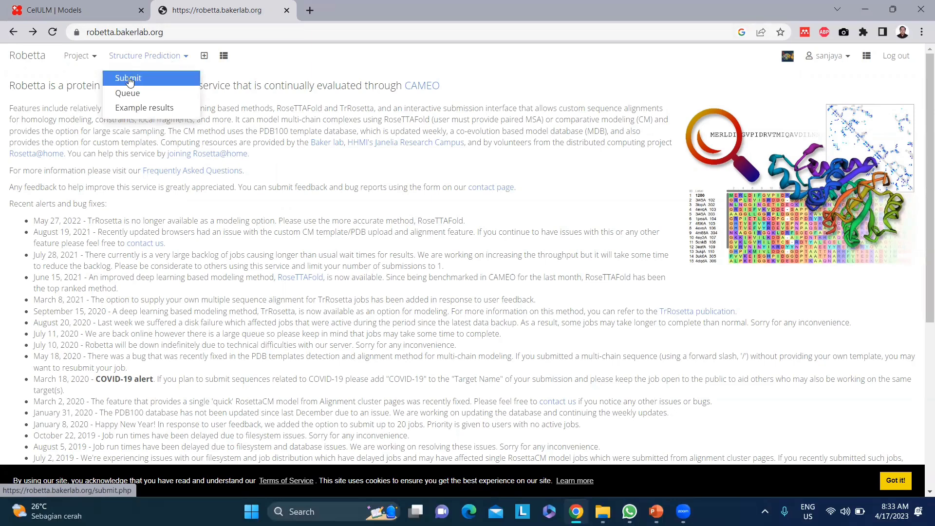
left_click(341, 59)
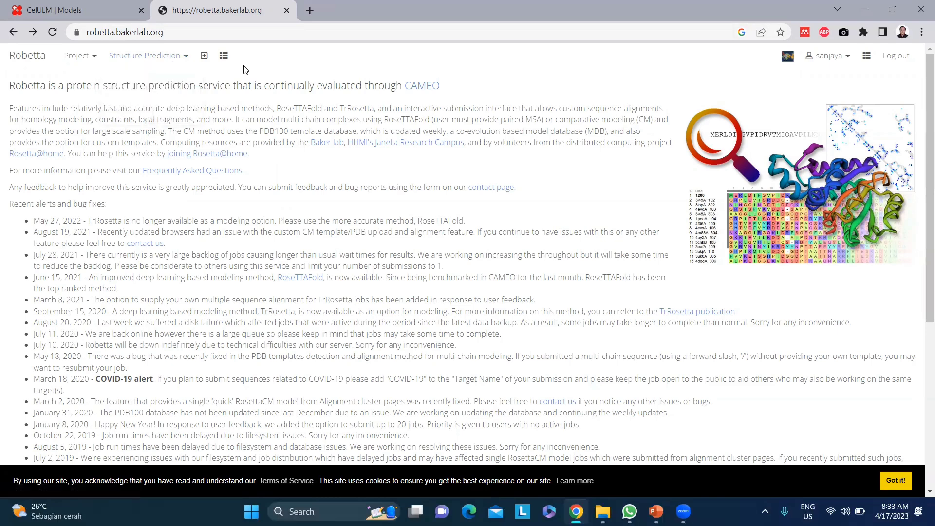
left_click(186, 57)
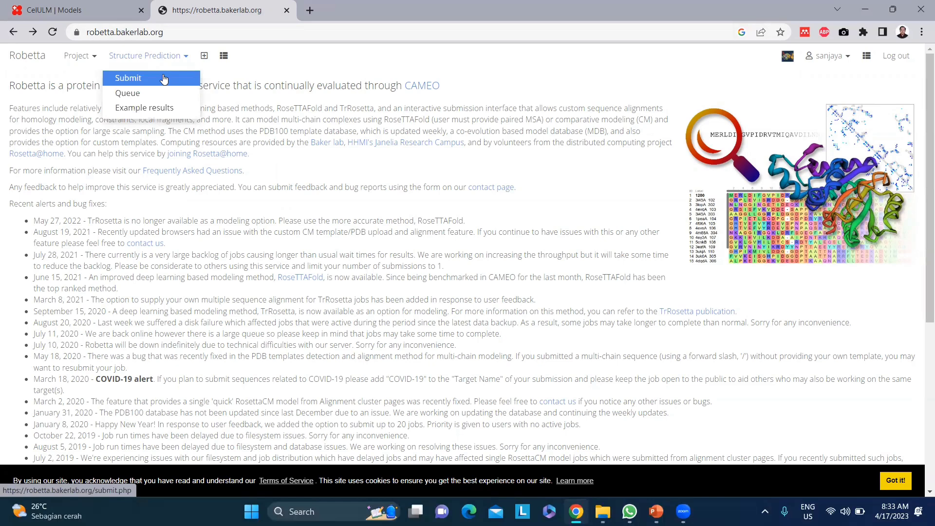
left_click(163, 79)
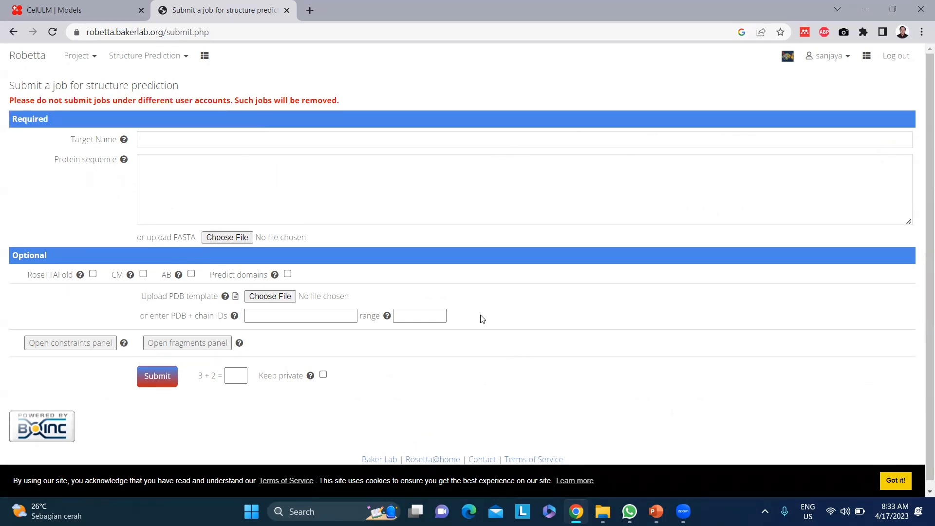
Upload the Cellulase FASTA file from the Bioinformatika folder as the protein sequence of the job.
left_click(232, 238)
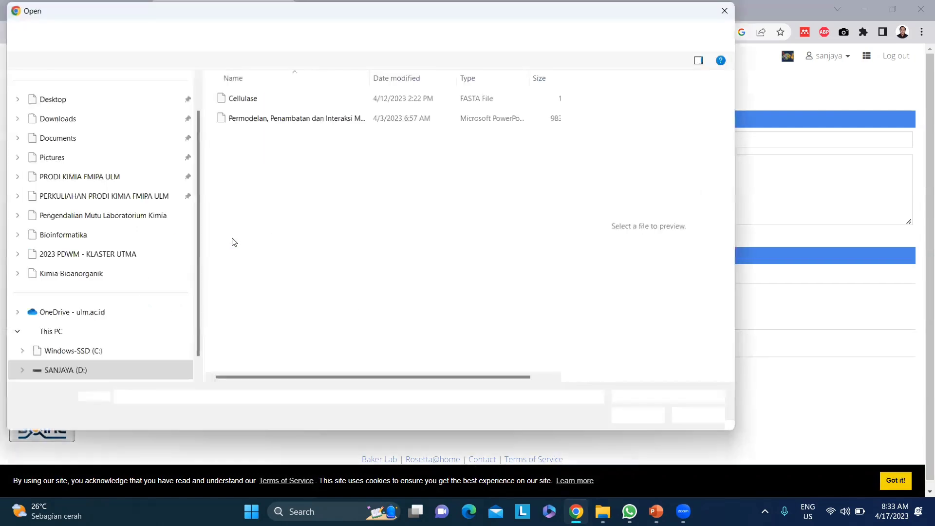
left_click(244, 97)
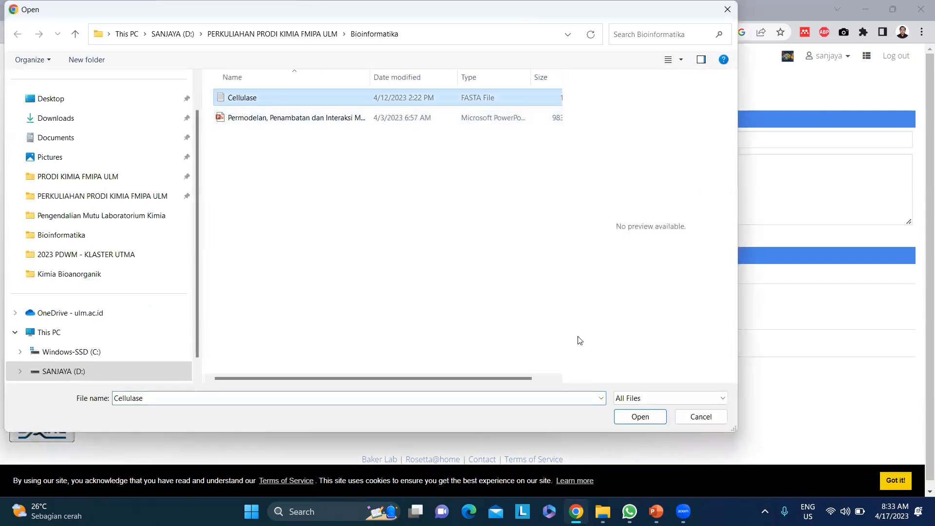
left_click(641, 416)
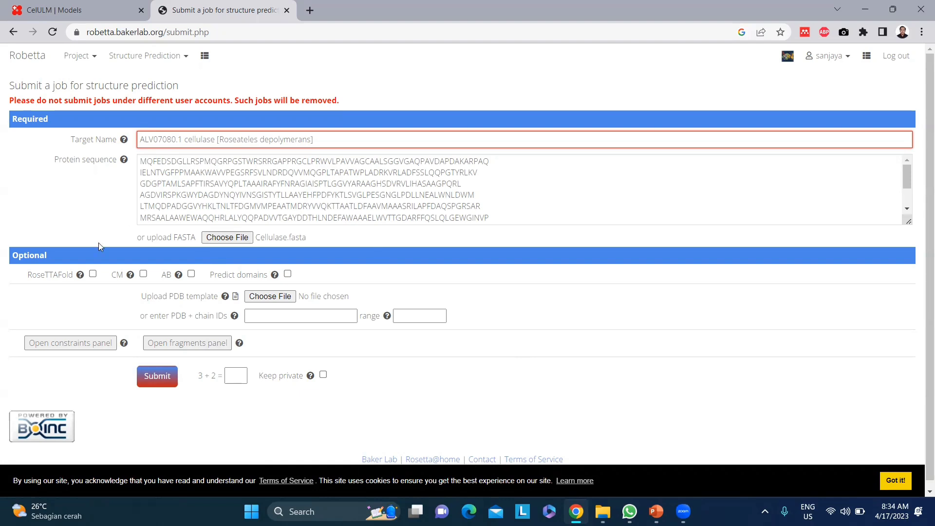
Enable RoseTTAFold as the modelling method and read the help notes on the modelling options.
left_click(93, 274)
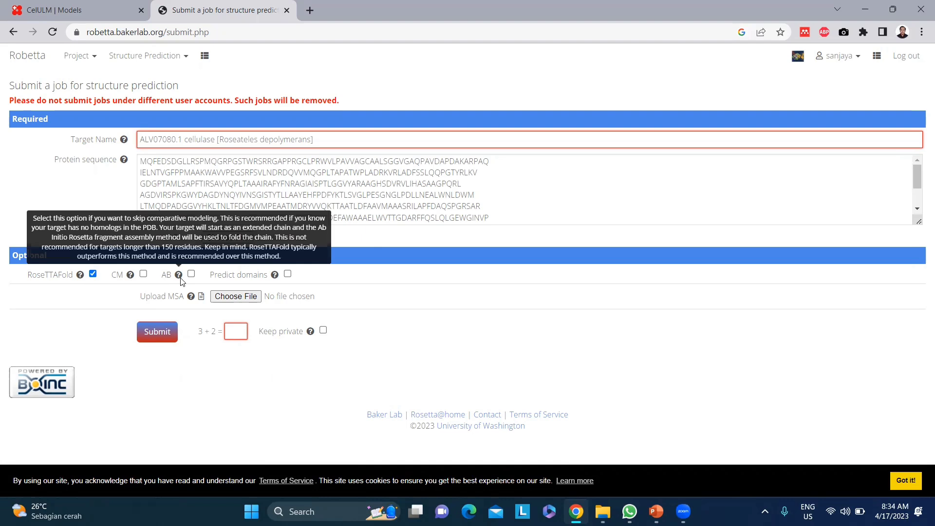
mouse_move(274, 280)
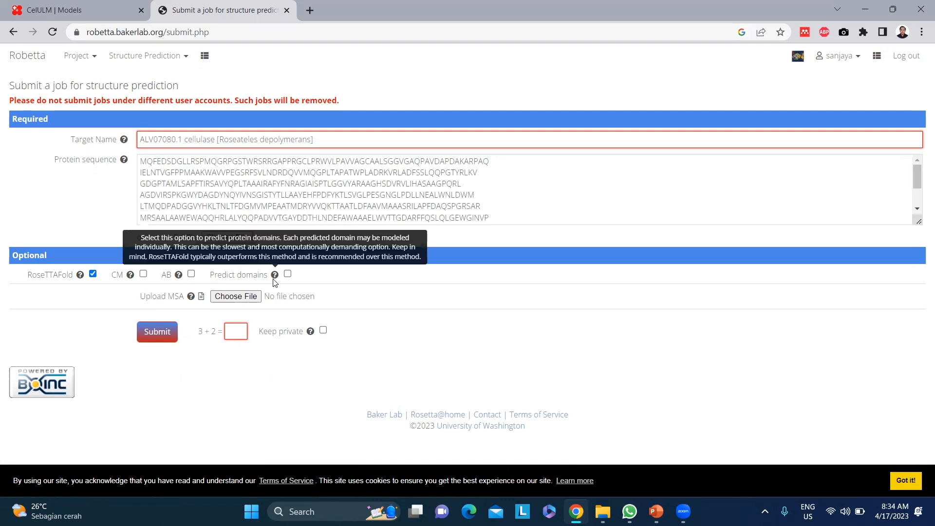
mouse_move(81, 280)
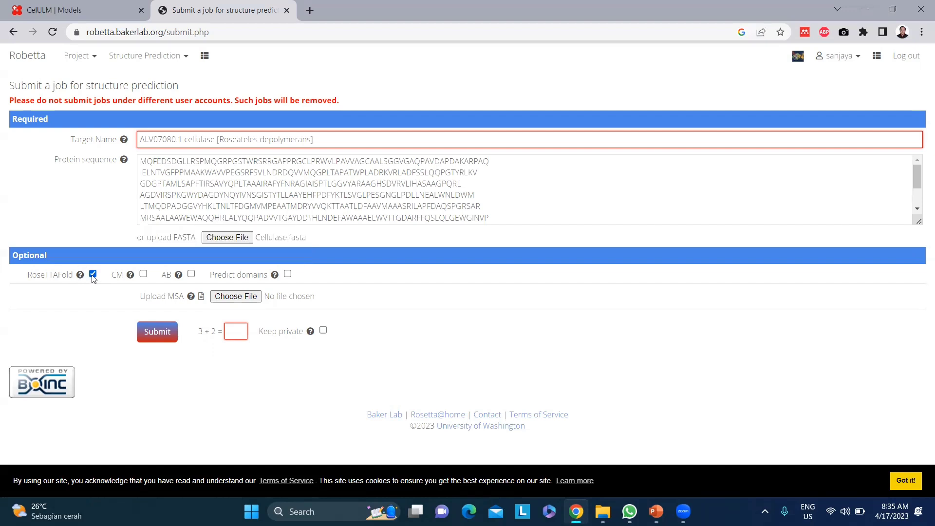
left_click(233, 332)
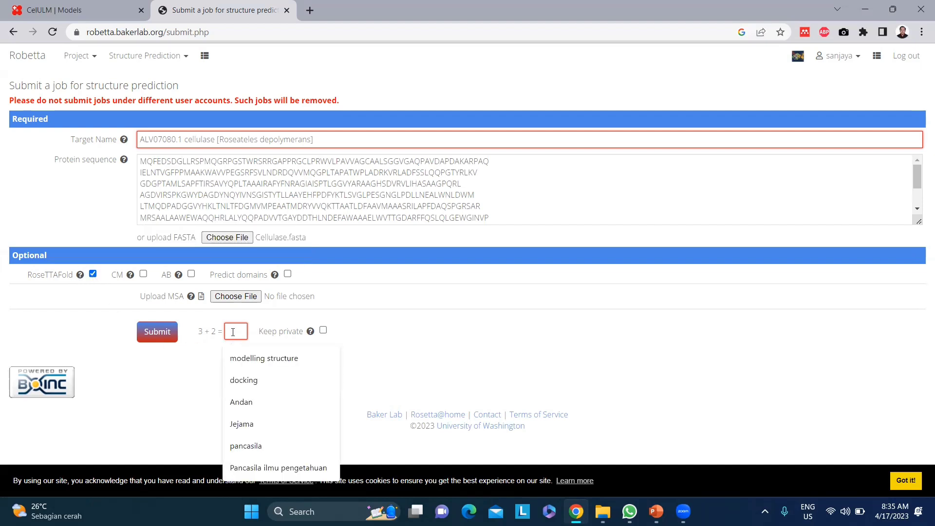
left_click(169, 390)
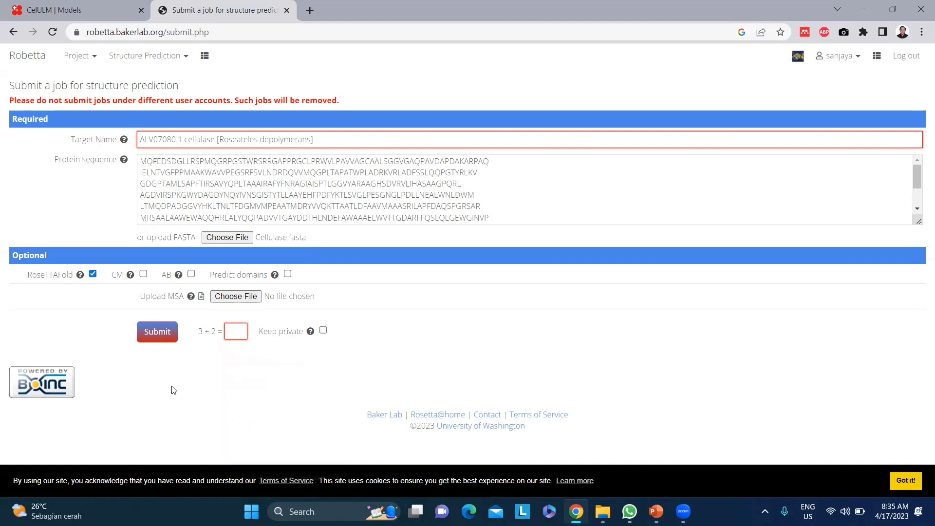
left_click(323, 331)
left_click(324, 332)
left_click(323, 331)
left_click(323, 331)
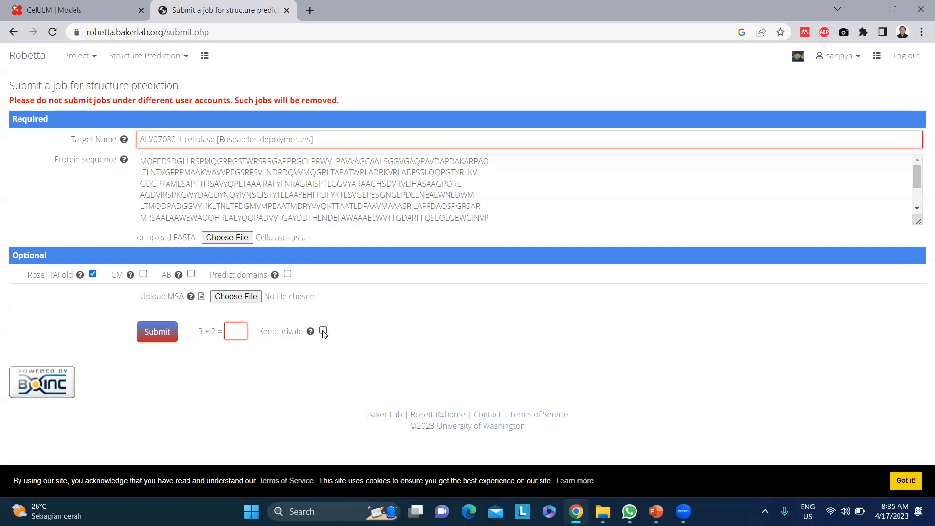
Open the Gmail inbox in a new browser tab and return to the Robetta submission form.
left_click(304, 18)
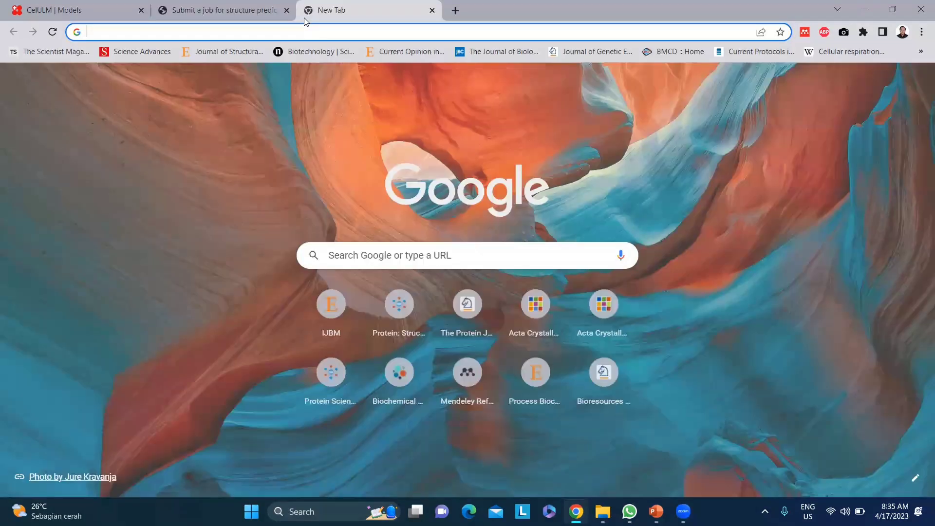
type("sa")
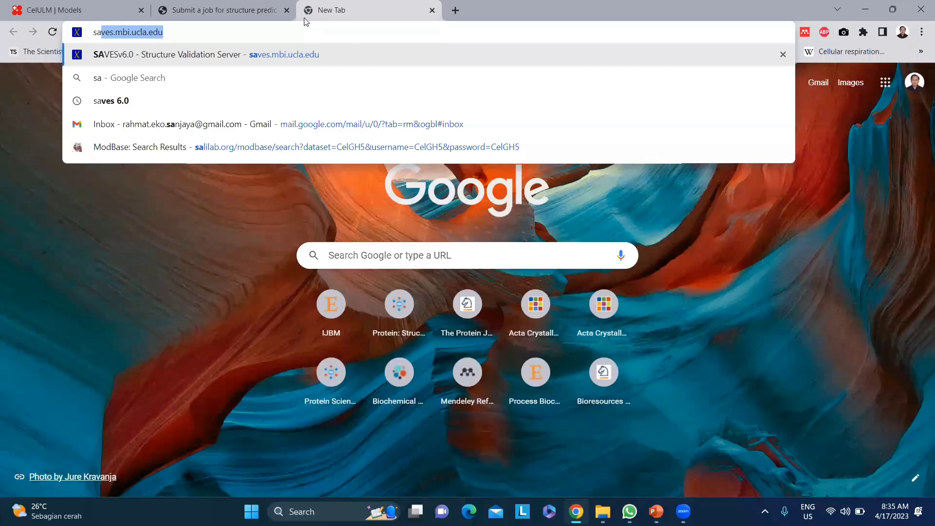
key("BackSpace")
key("BackSpace")
key("BackSpace")
key("Escape")
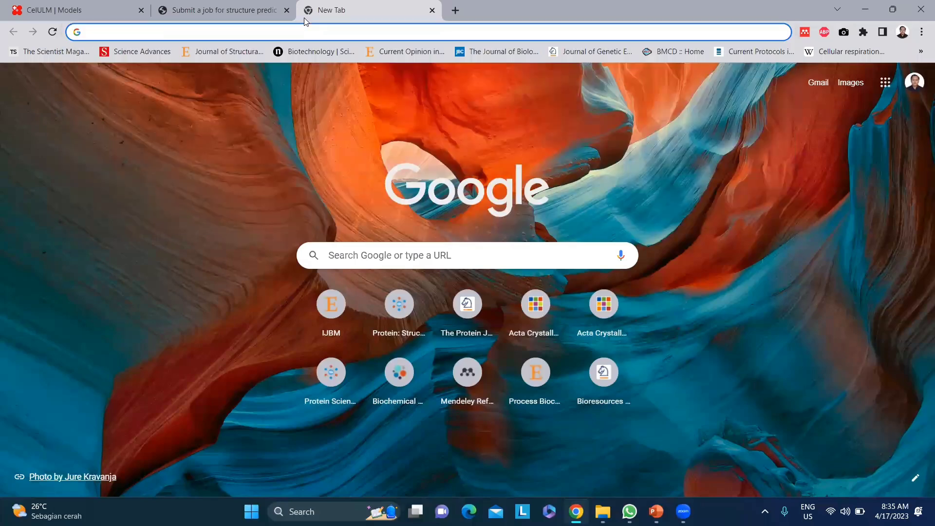
left_click(814, 81)
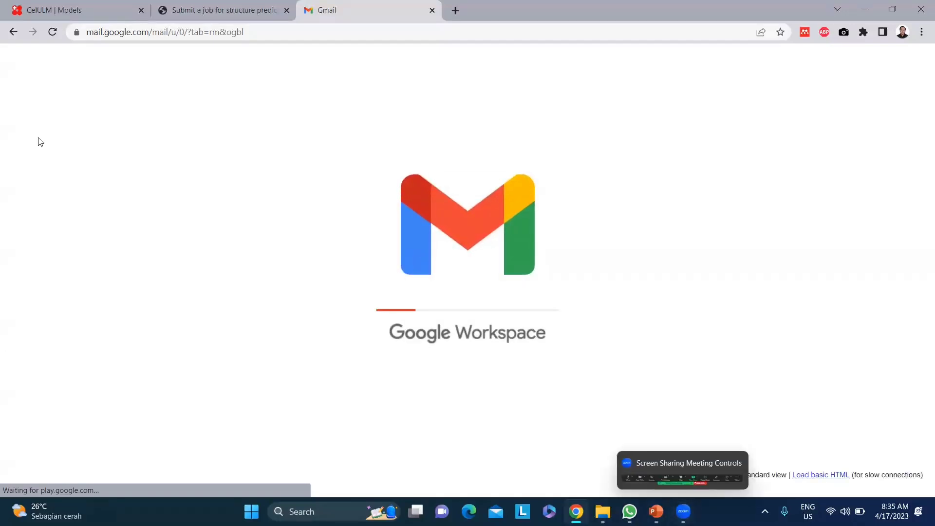
left_click(199, 6)
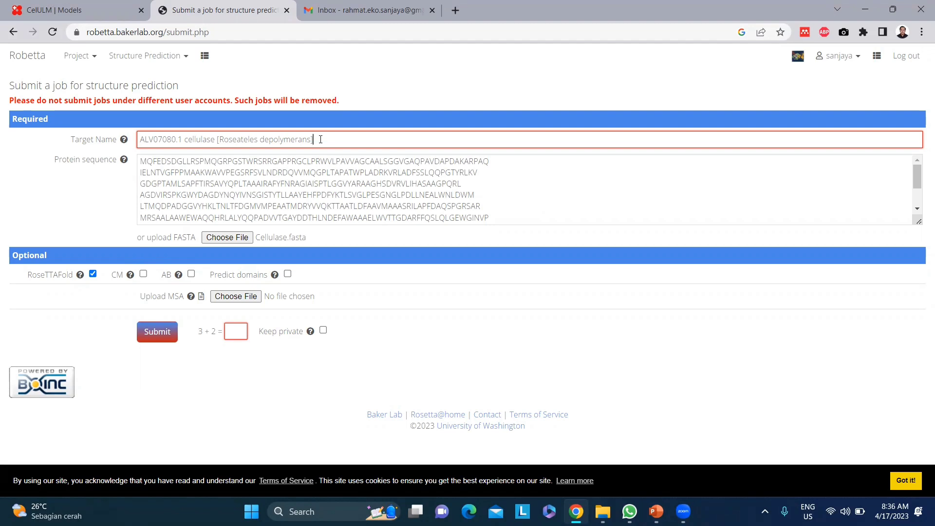
Try to submit the job as private, with 5 as the answer to the arithmetic check.
mouse_move(125, 141)
left_click(236, 327)
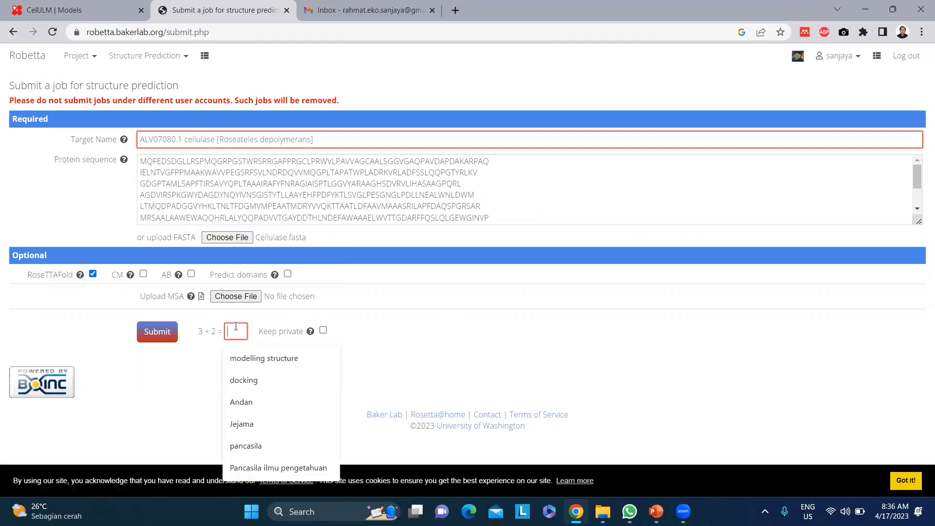
type("5")
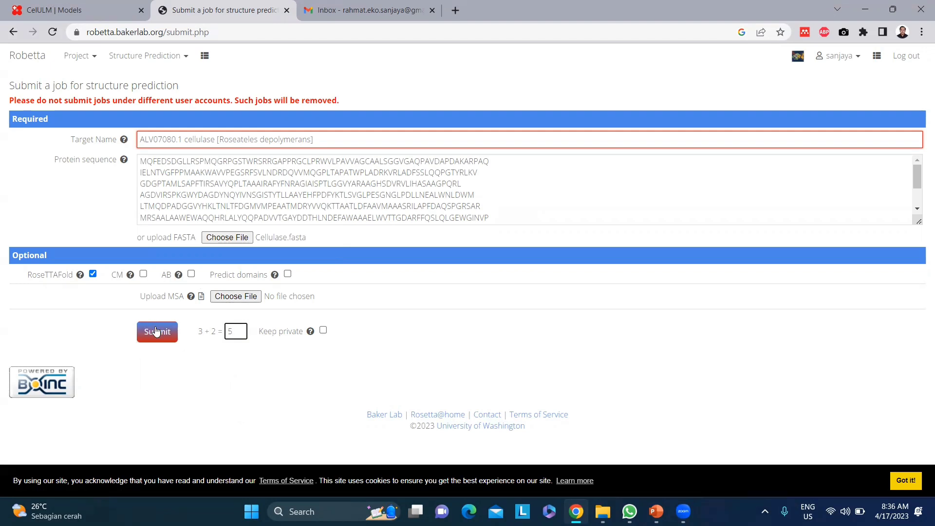
left_click(323, 331)
left_click(155, 333)
Replace the target name with CelULM and submit the structure prediction job.
left_click_drag(177, 141, 450, 131)
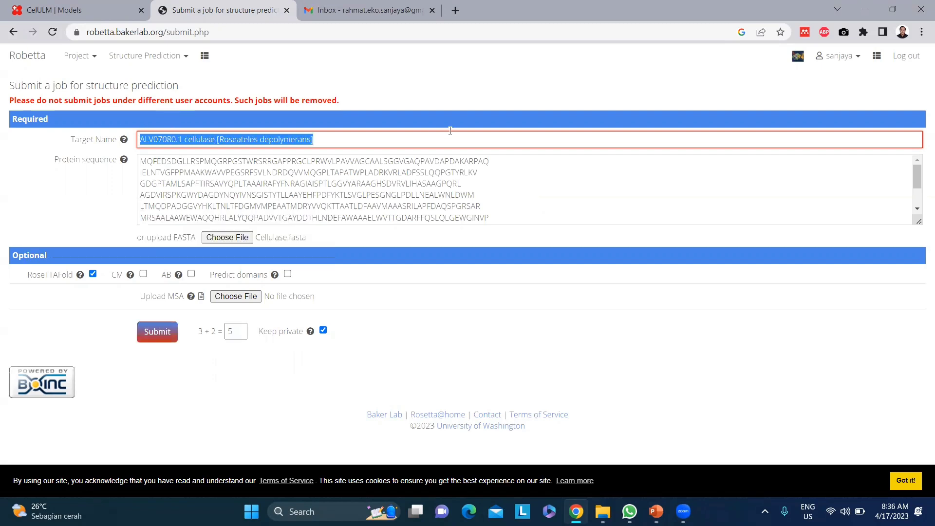
type("Ce")
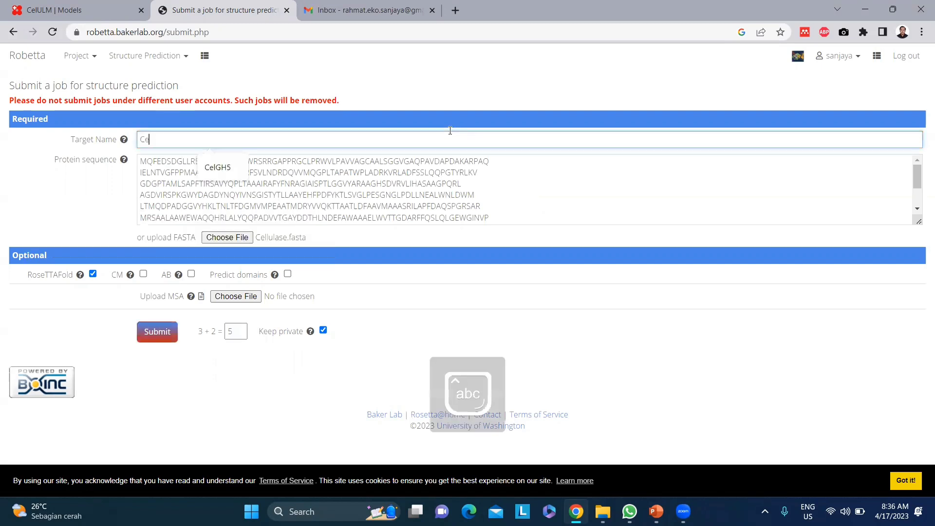
type("lULM")
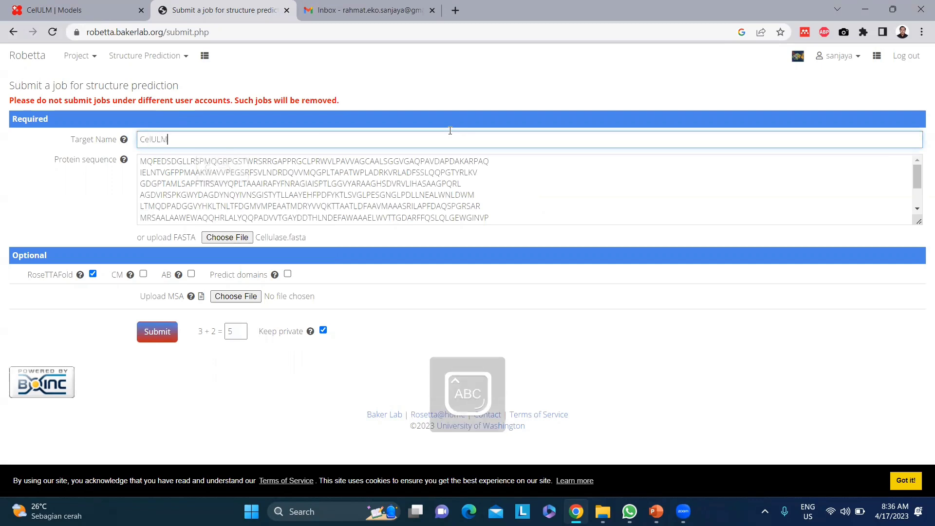
left_click(231, 373)
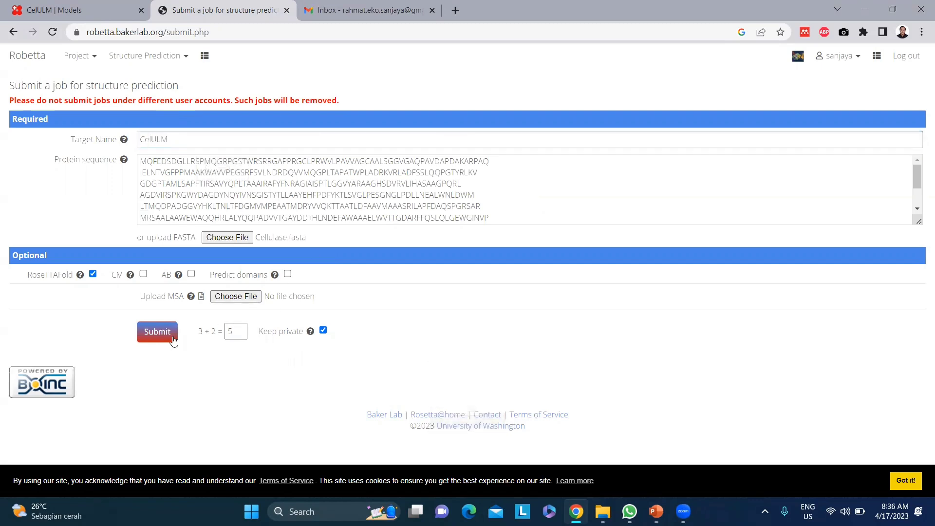
left_click(157, 330)
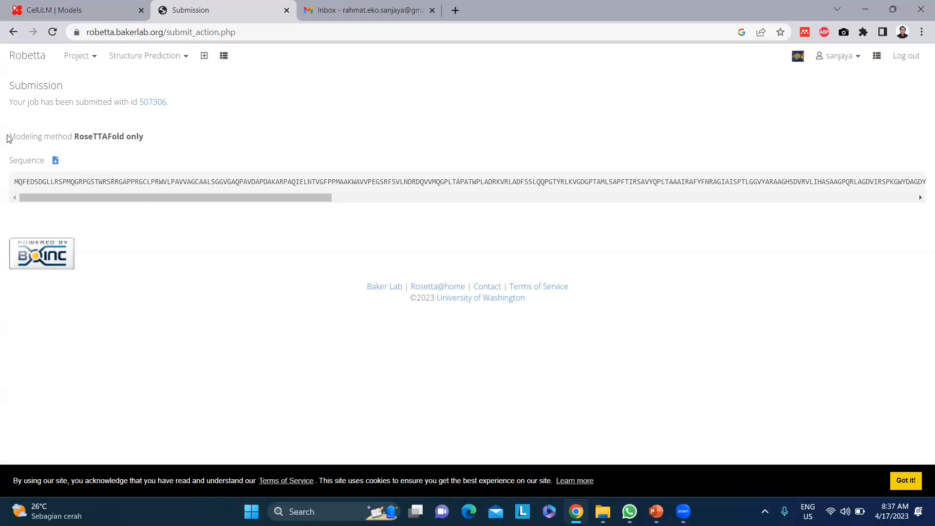
Return to the CelULM project in SWISS-MODEL and examine the built protein model in 3D from another angle and closer up.
left_click(47, 15)
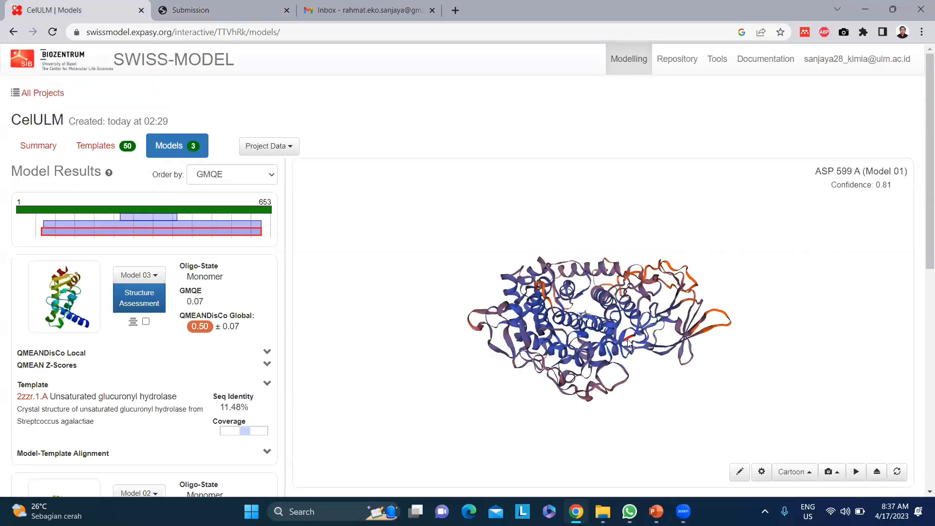
left_click_drag(631, 343, 643, 397)
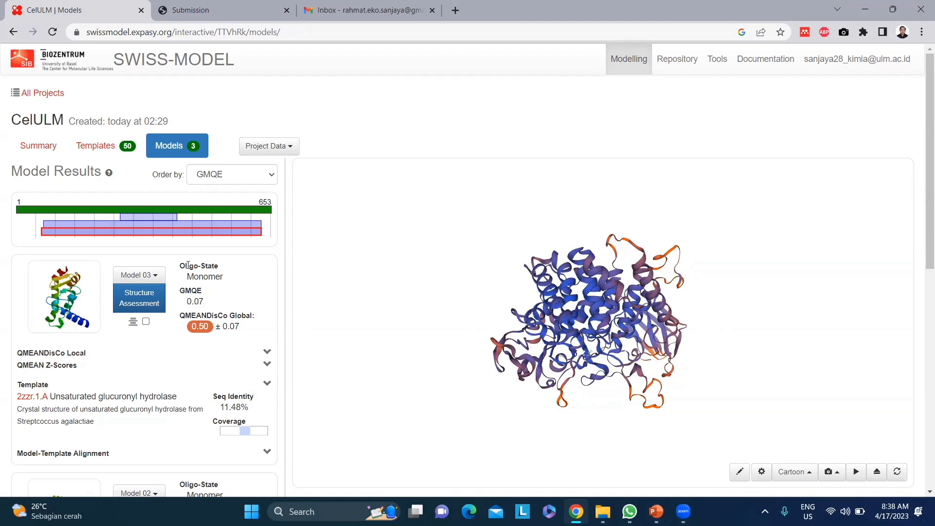
scroll(448, 270, "up", 3)
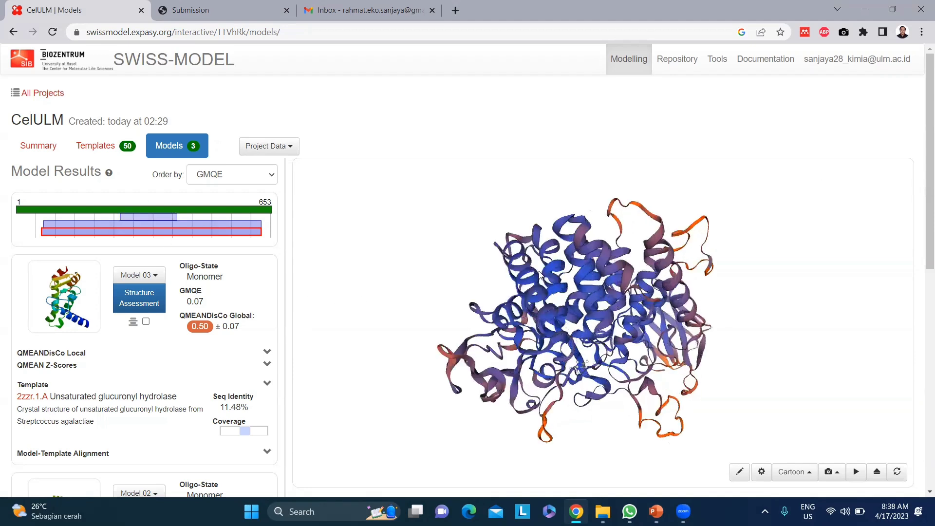
View the template results and the model results of the CelULM project, ending on the template list.
left_click(113, 149)
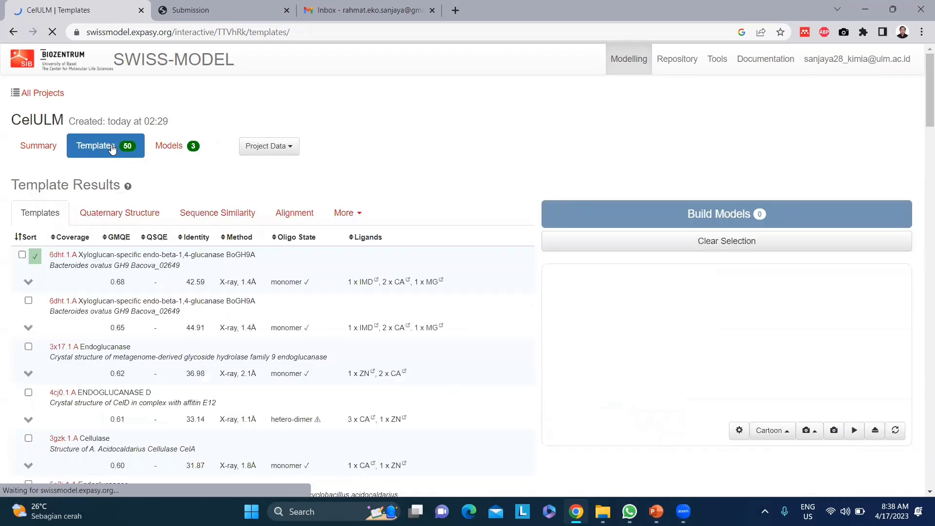
left_click(155, 148)
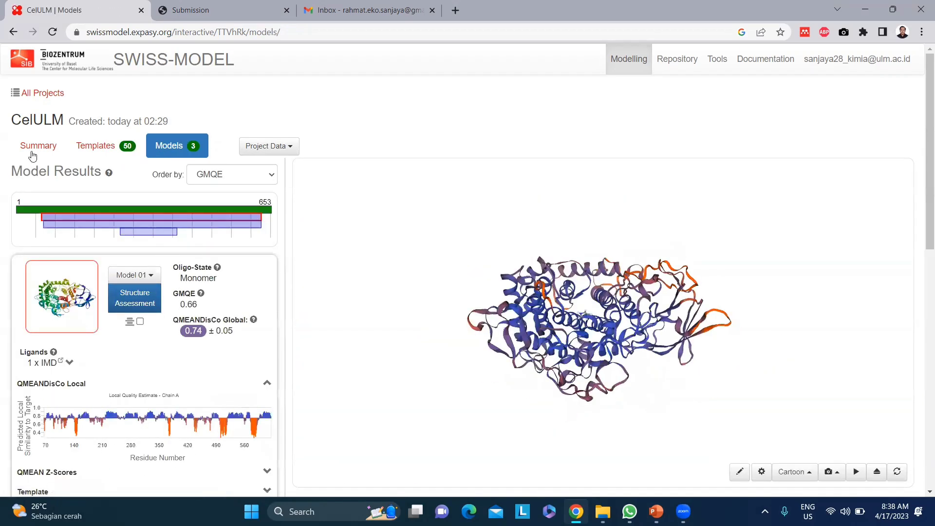
left_click(96, 142)
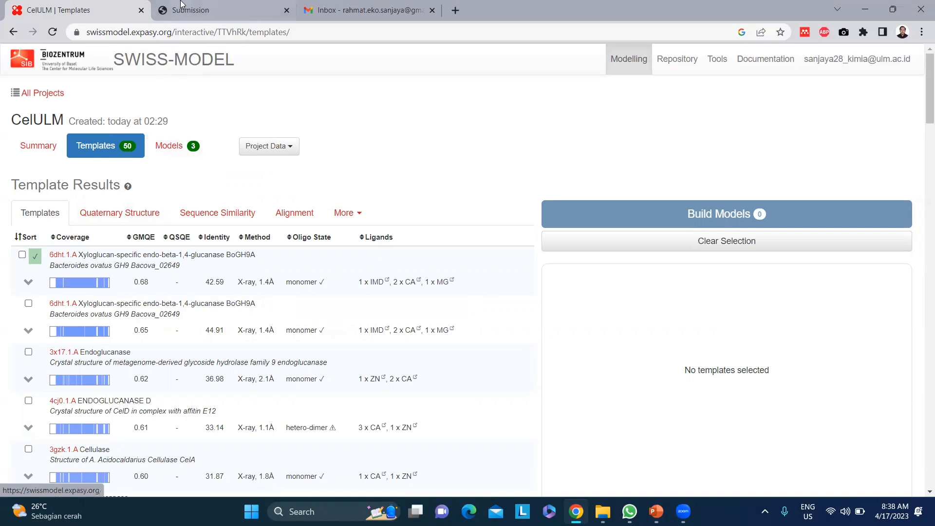
Examine the sequence coverage of the CelULM templates, from the first 6dht.1.A hit down to 6fhj.1.A.
left_click(205, 10)
left_click(76, 4)
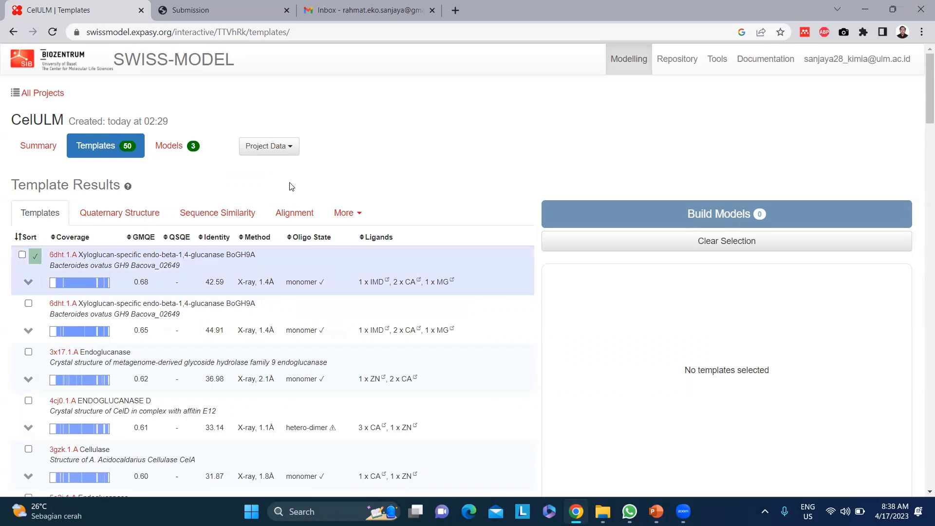
mouse_move(87, 286)
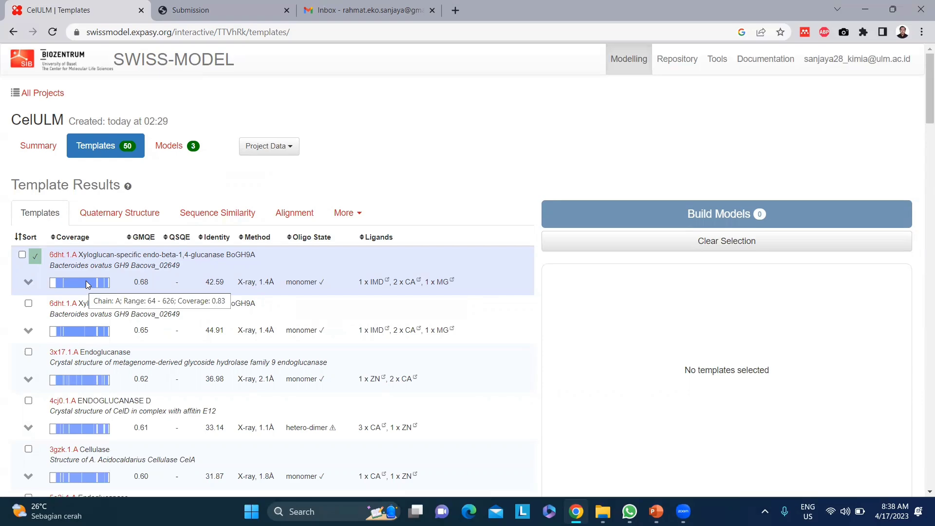
scroll(86, 285, "down", 15)
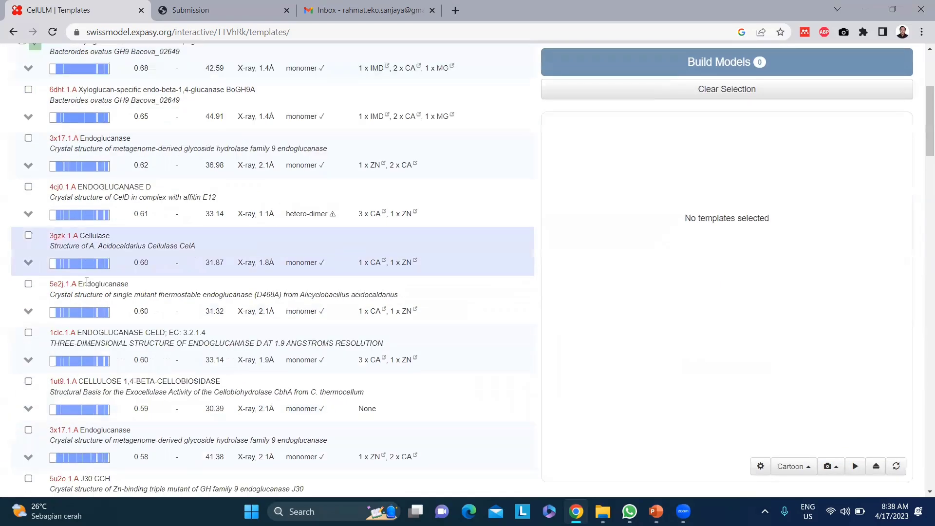
scroll(86, 284, "down", 15)
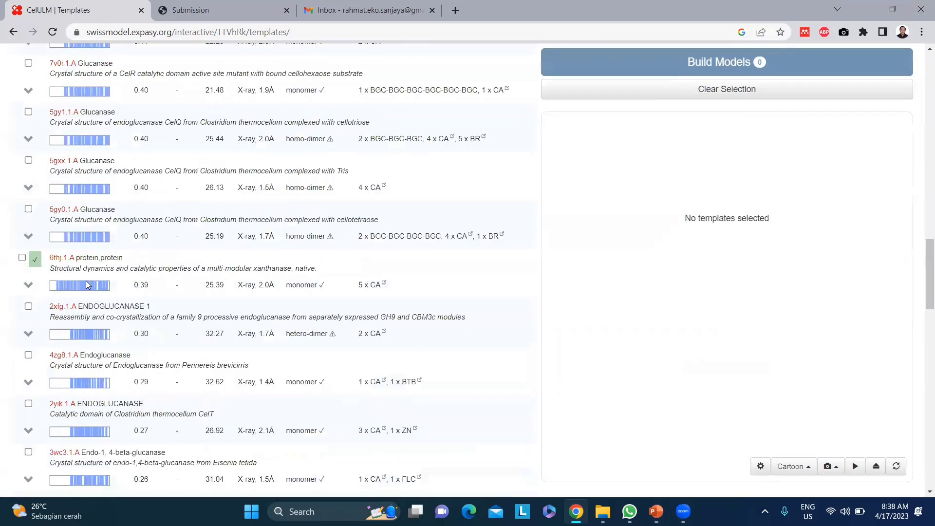
scroll(86, 284, "up", 15)
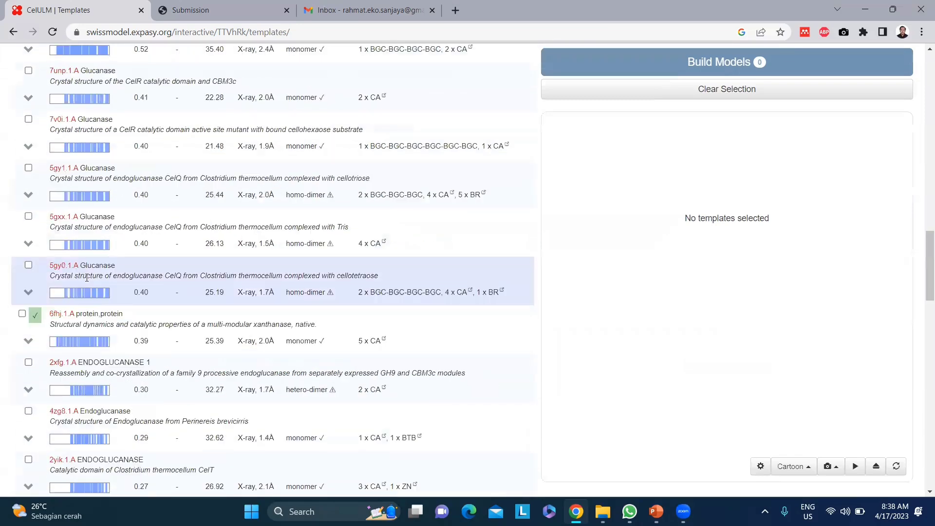
scroll(184, 211, "down", 5)
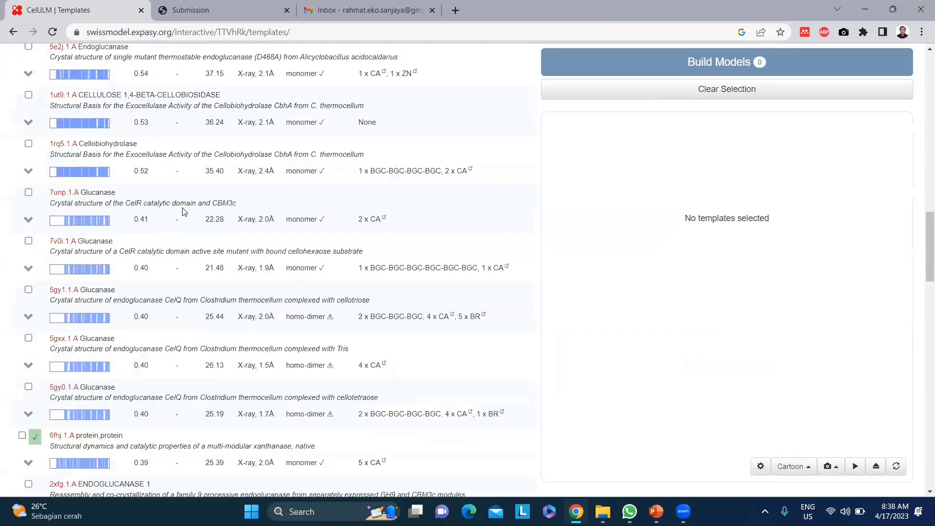
Open the model built from template 6fhj.1.A in a separate tab and compare it with the template list.
left_click(34, 434)
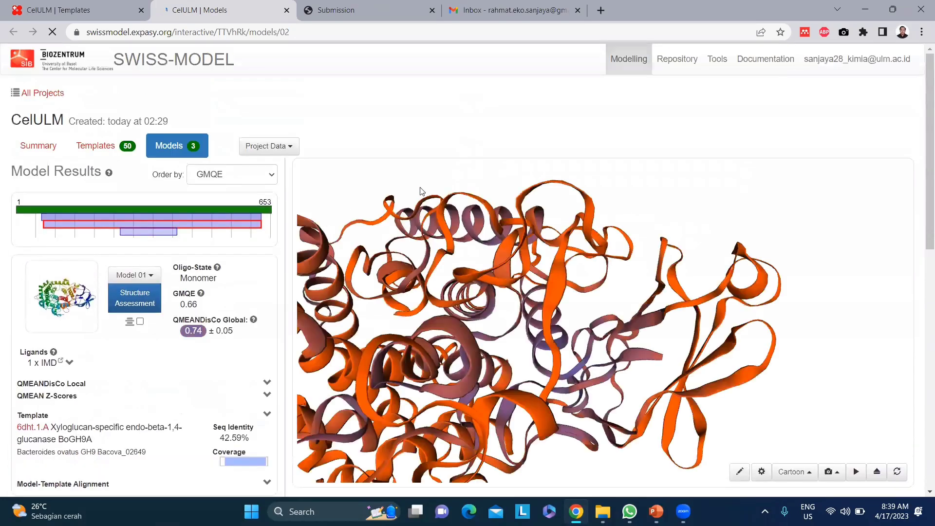
left_click(128, 17)
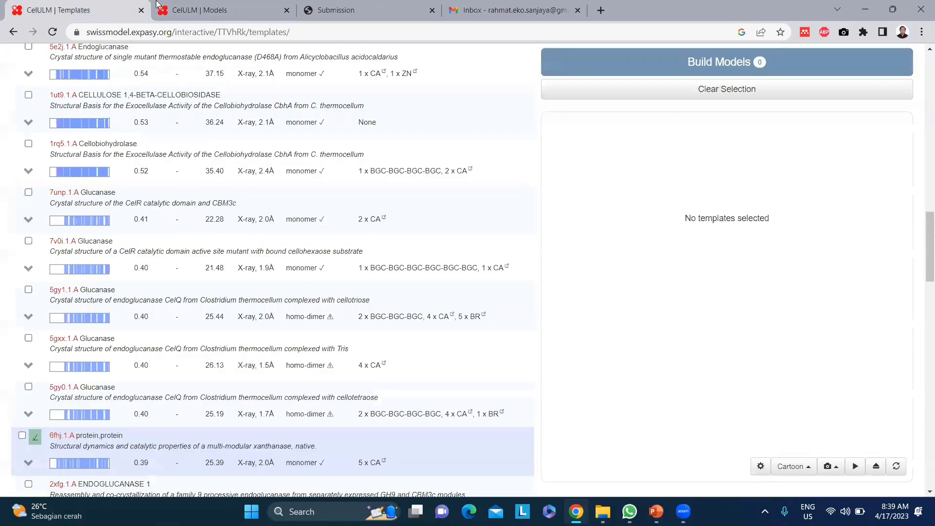
left_click(172, 4)
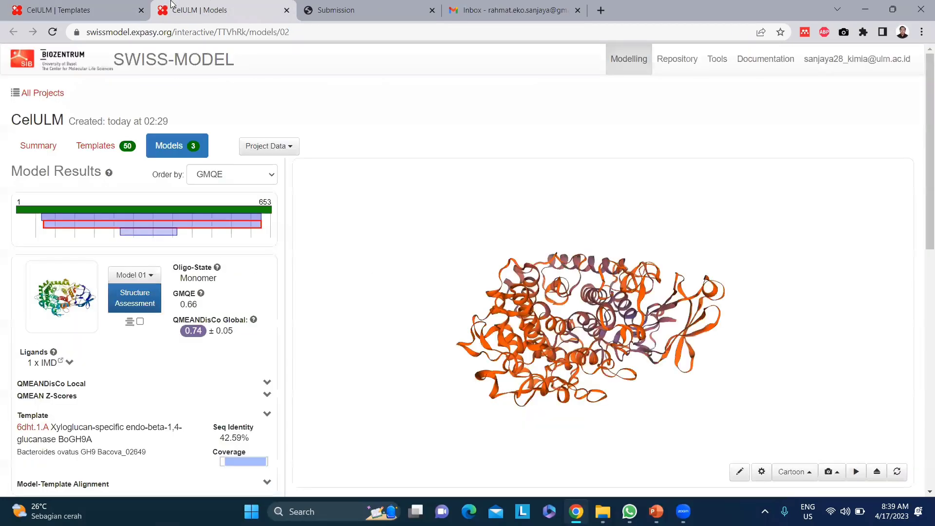
Reduce the browser to a smaller window and close the extra CelULM models tab, returning to the template list.
left_click(900, 9)
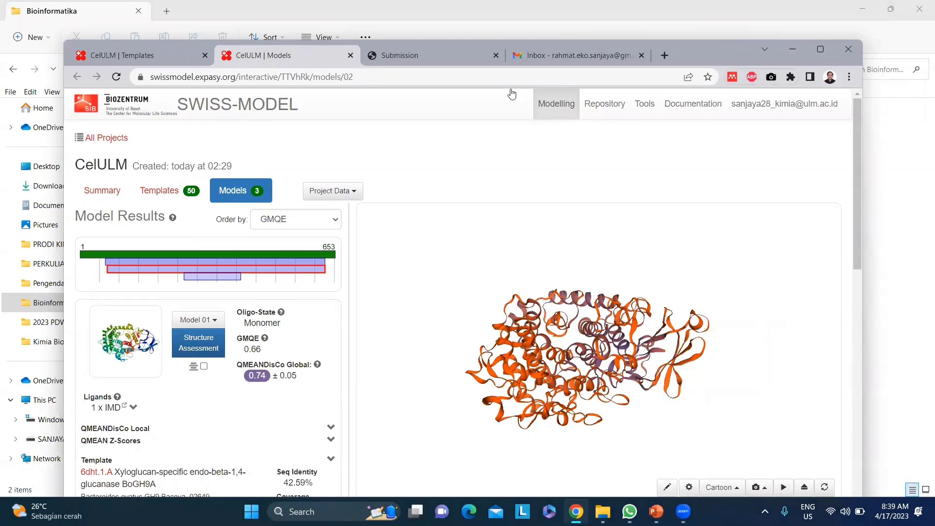
left_click_drag(729, 48, 736, 38)
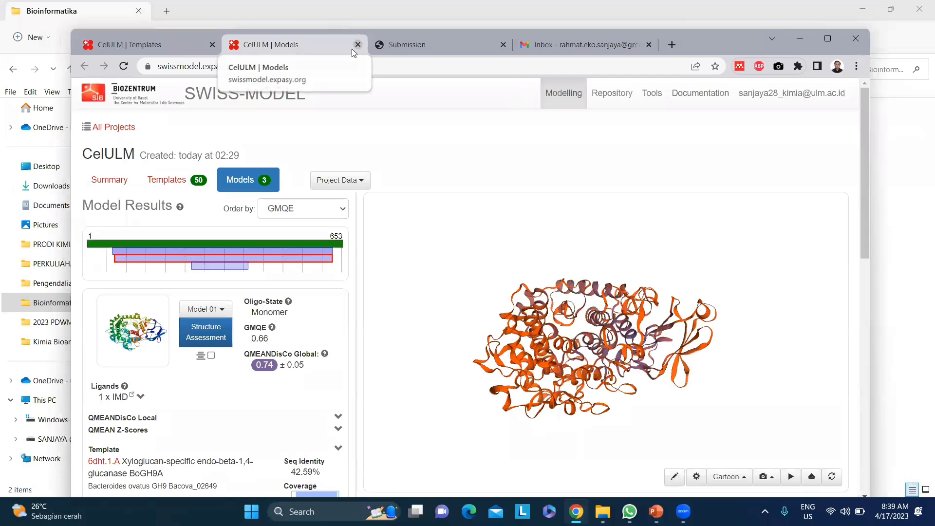
left_click(357, 44)
scroll(259, 236, "up", 15)
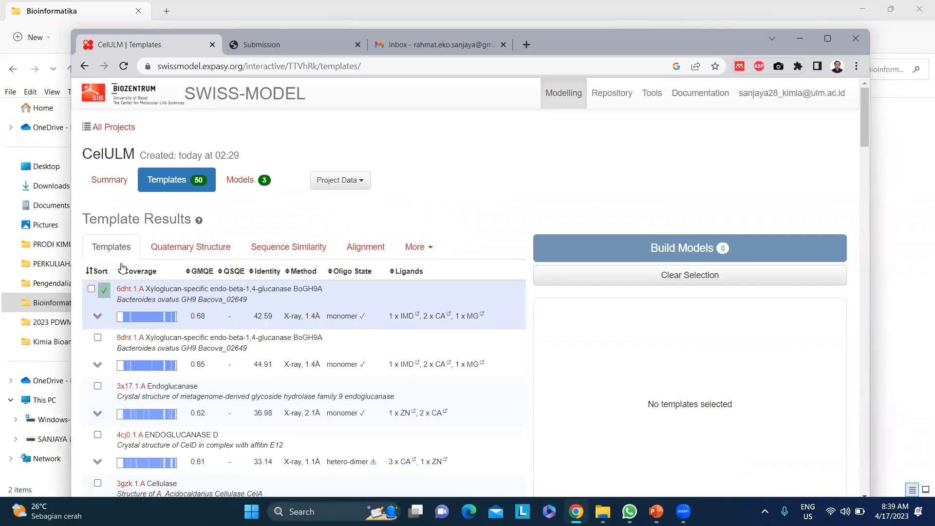
Open the CelULM model results and compare the templates and coverage of Model 01, Model 02 and Model 03.
left_click(247, 180)
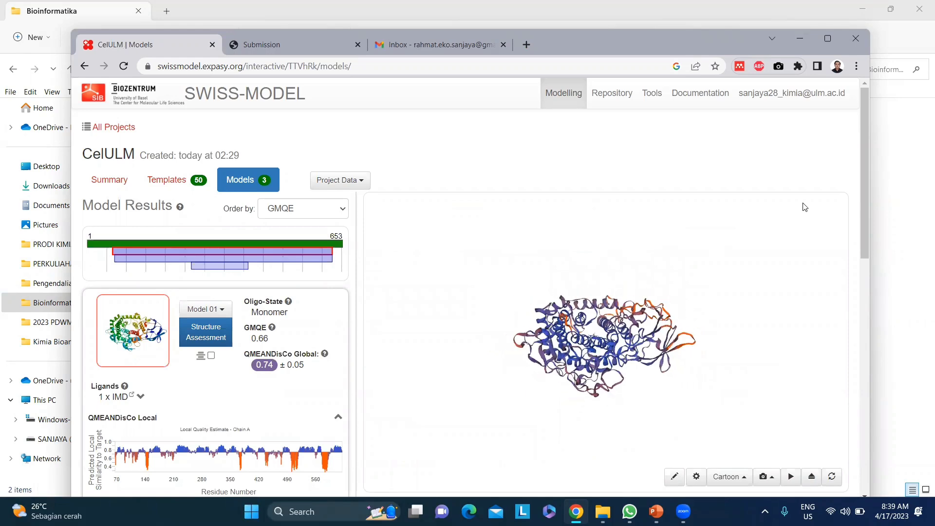
scroll(852, 159, "down", 9)
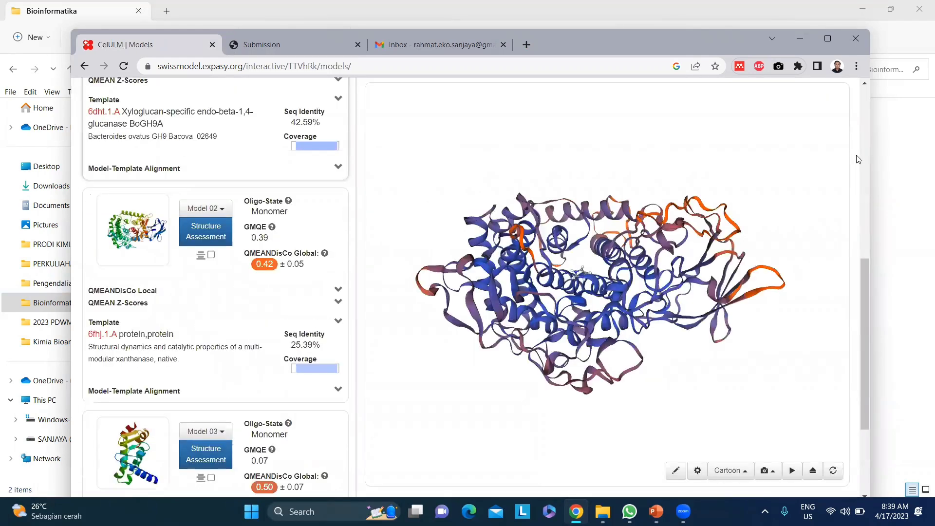
scroll(858, 159, "down", 3)
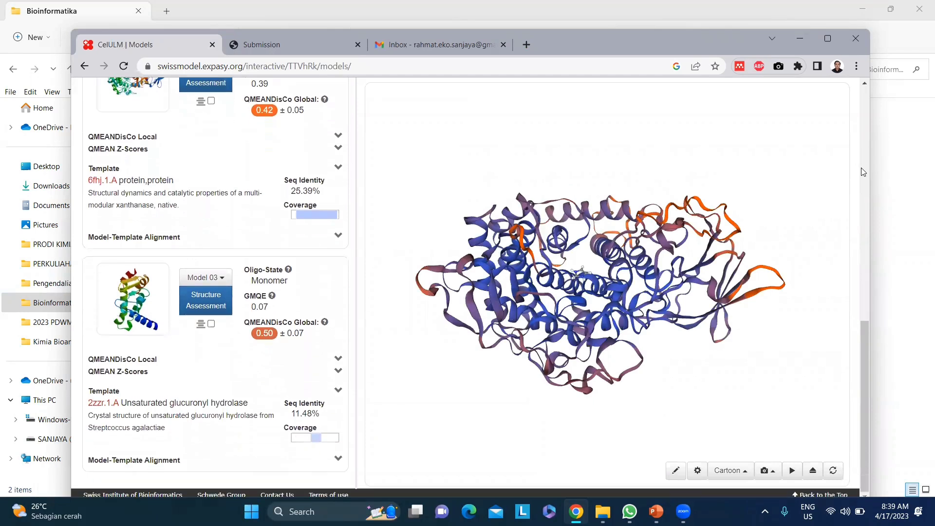
mouse_move(319, 443)
scroll(826, 196, "up", 2)
scroll(826, 195, "down", 1)
scroll(867, 167, "up", 10)
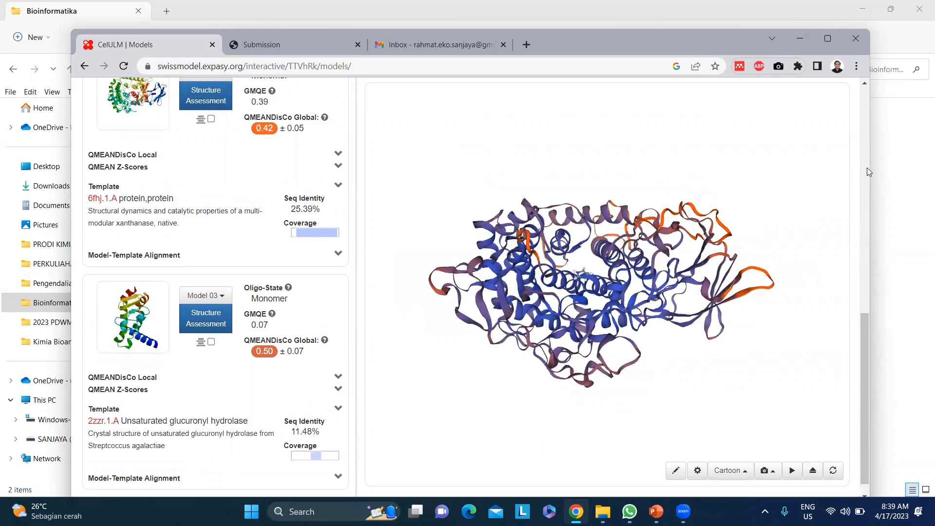
scroll(866, 167, "up", 3)
scroll(867, 168, "down", 6)
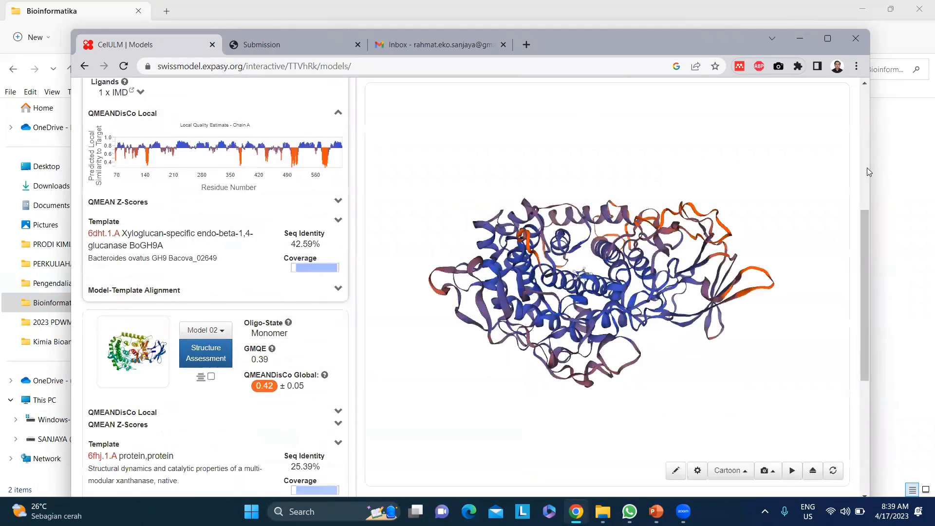
Review Model 01's template coverage, sequence identity, GMQE and local quality plot.
mouse_move(316, 267)
scroll(387, 271, "up", 2)
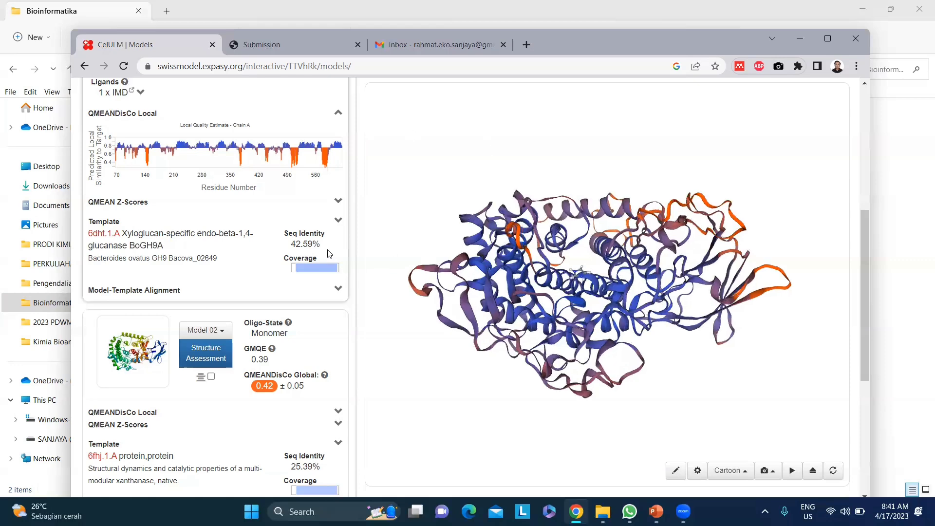
scroll(298, 245, "up", 3)
scroll(298, 244, "up", 3)
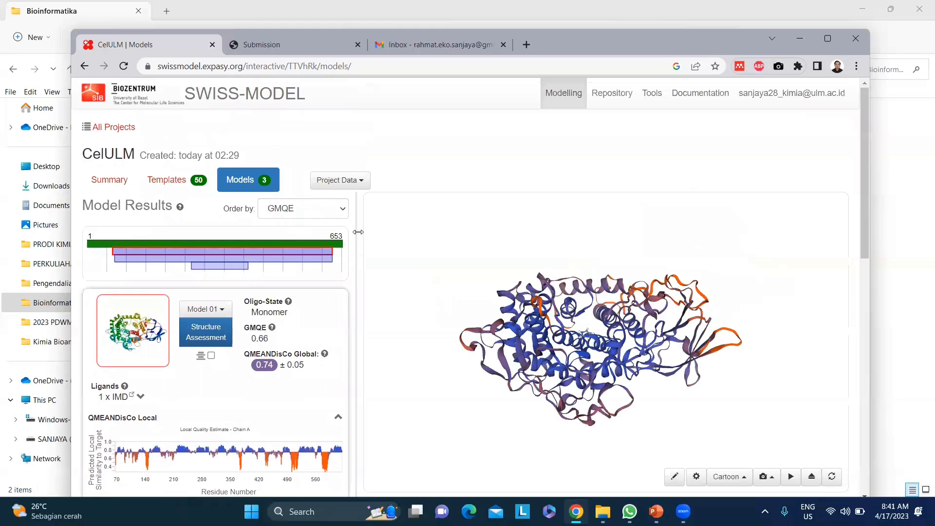
scroll(357, 232, "down", 1)
scroll(358, 232, "down", 3)
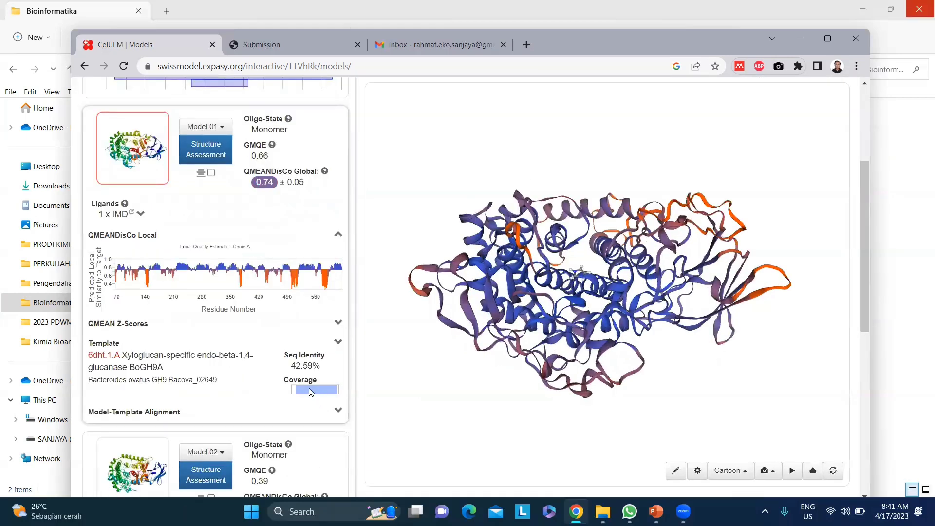
Expand Model 01's model-template alignment, read it through to the last residues, and rotate the 3D structure to another angle.
left_click(336, 411)
scroll(335, 414, "down", 4)
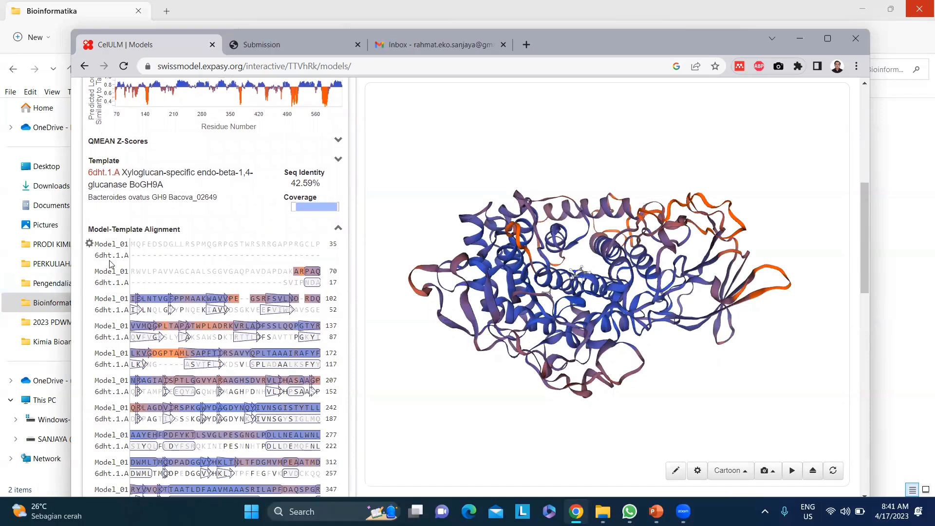
left_click_drag(95, 244, 122, 243)
scroll(224, 265, "down", 8)
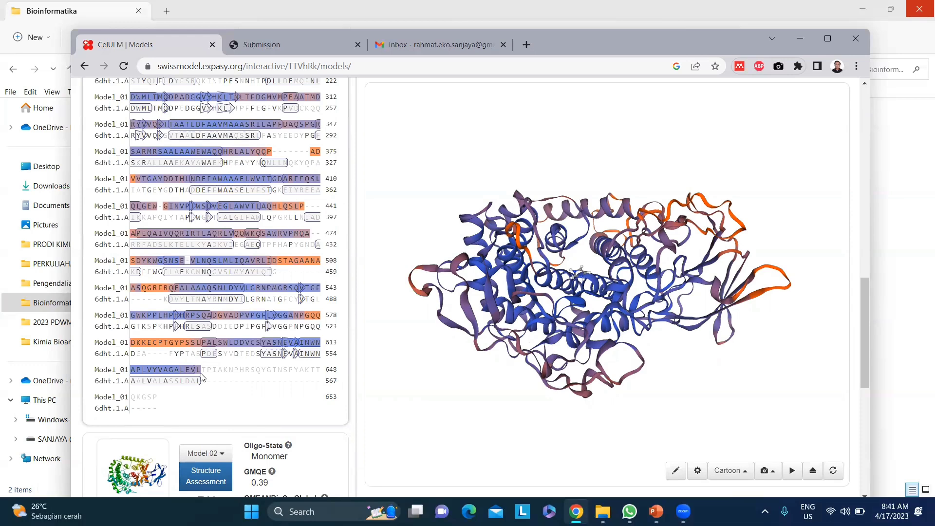
mouse_move(201, 376)
scroll(201, 377, "up", 5)
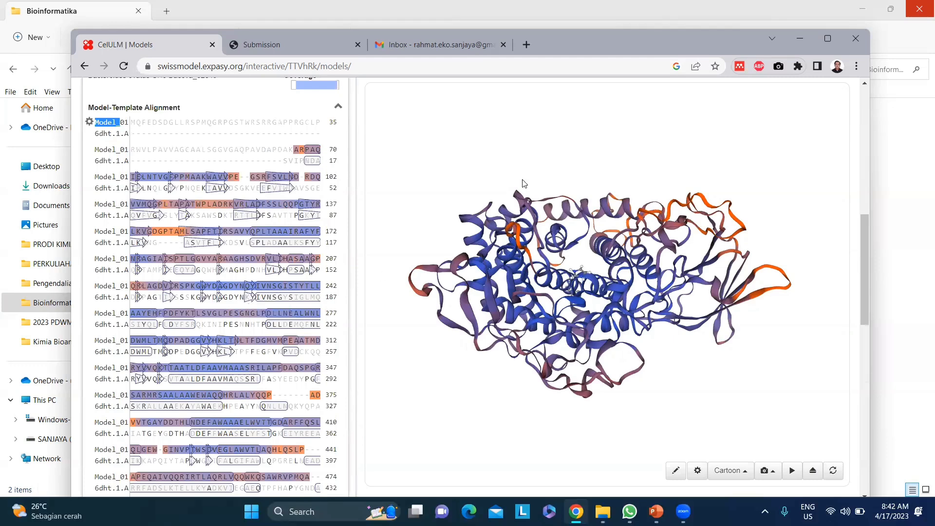
left_click_drag(587, 181, 467, 331)
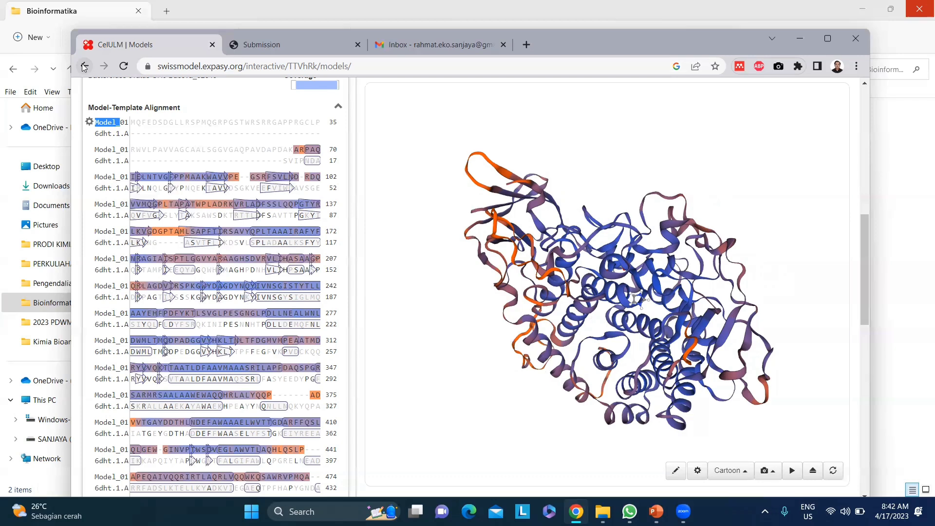
Return to the template results and examine how coverage differs from 6dht.1.A down to 2zzr.1.A.
left_click(84, 67)
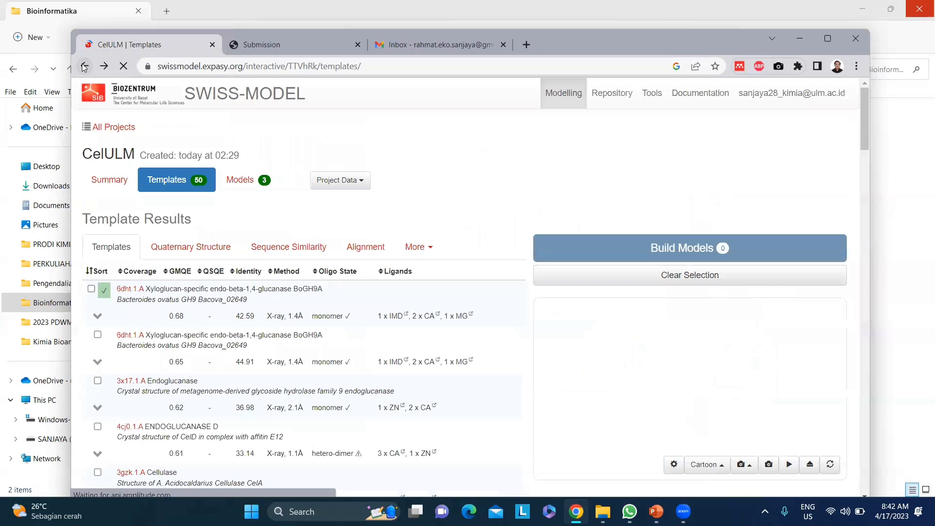
scroll(515, 334, "down", 1)
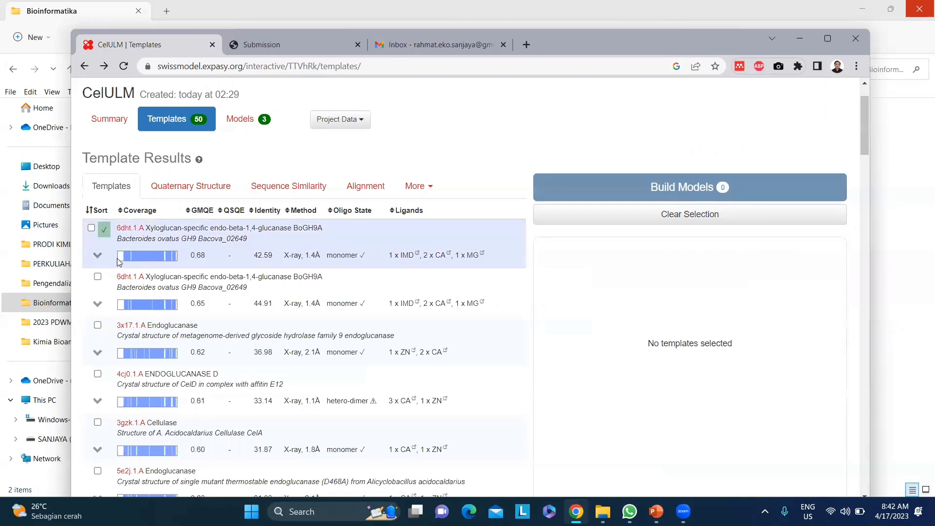
mouse_move(149, 259)
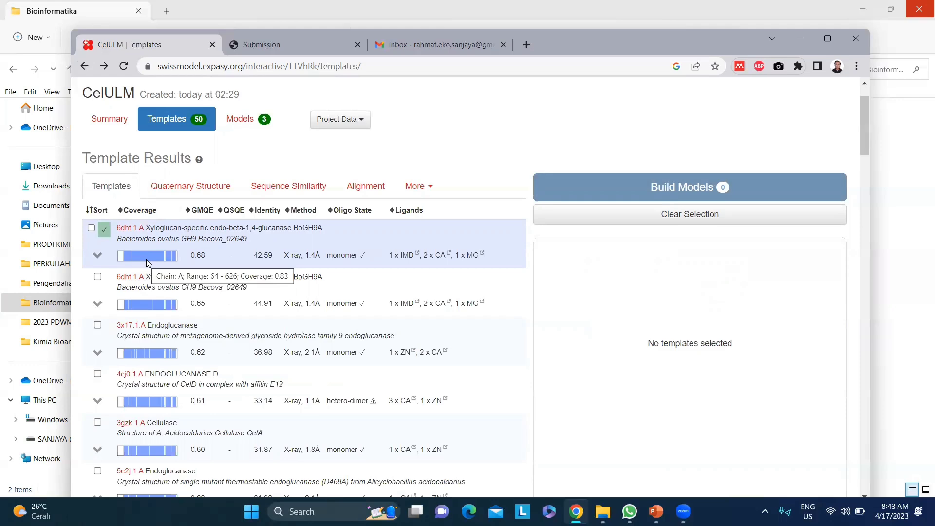
scroll(146, 260, "down", 6)
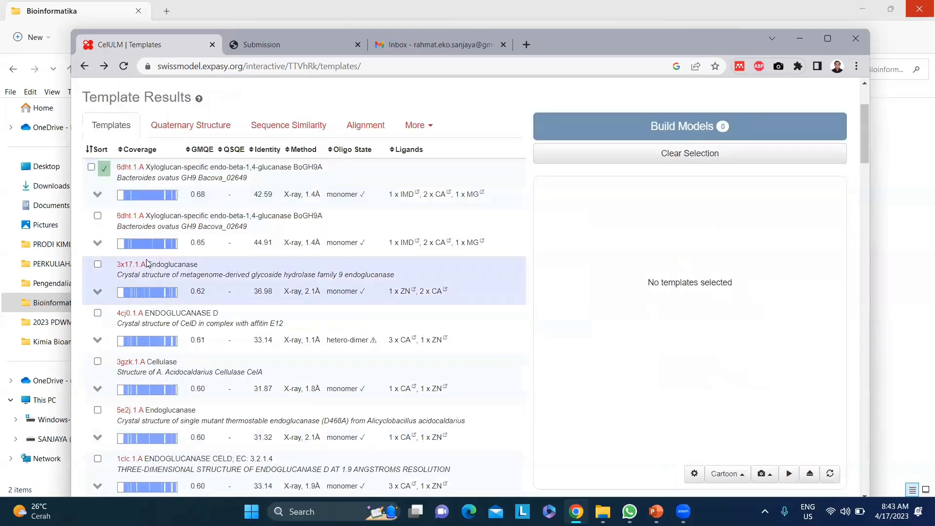
scroll(146, 263, "down", 20)
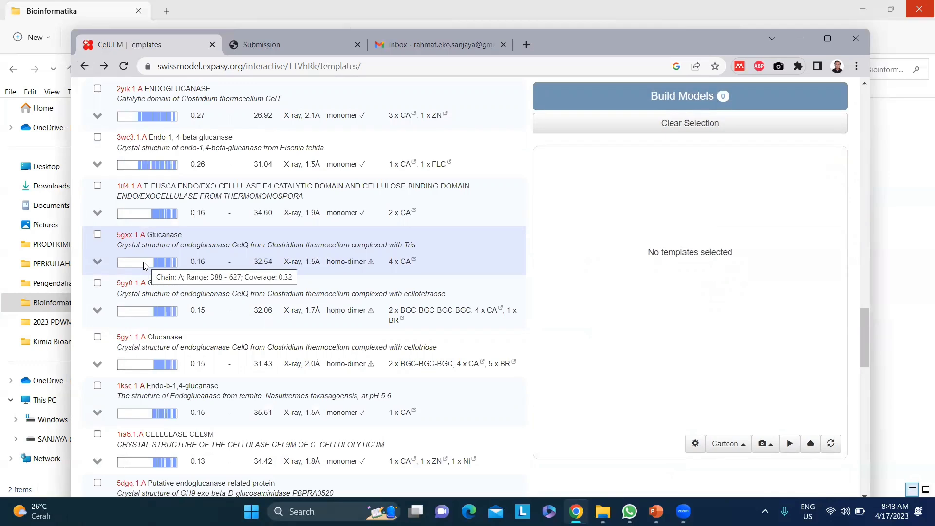
scroll(144, 266, "down", 16)
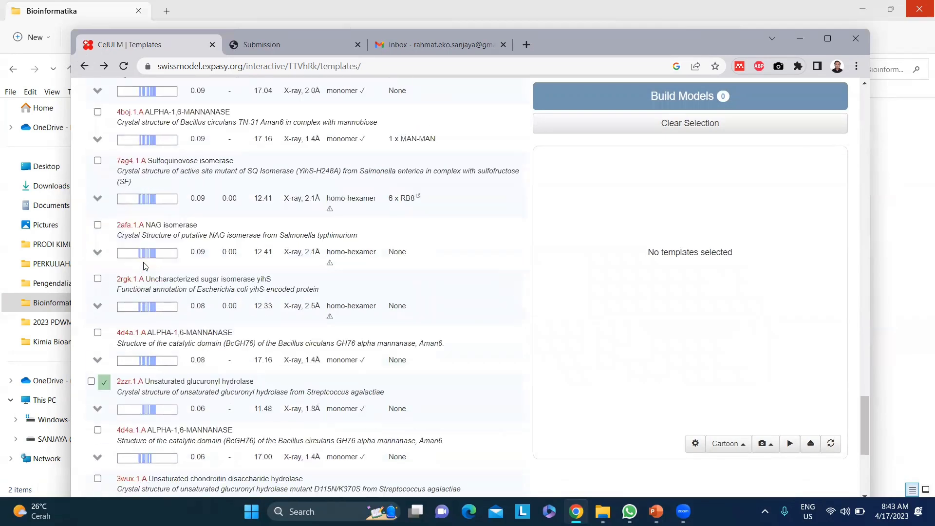
scroll(144, 262, "up", 20)
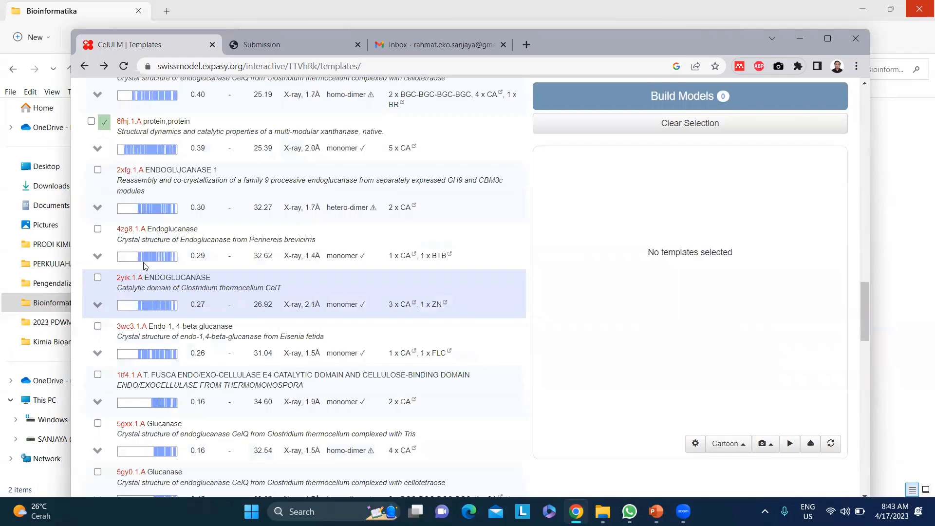
scroll(144, 263, "up", 10)
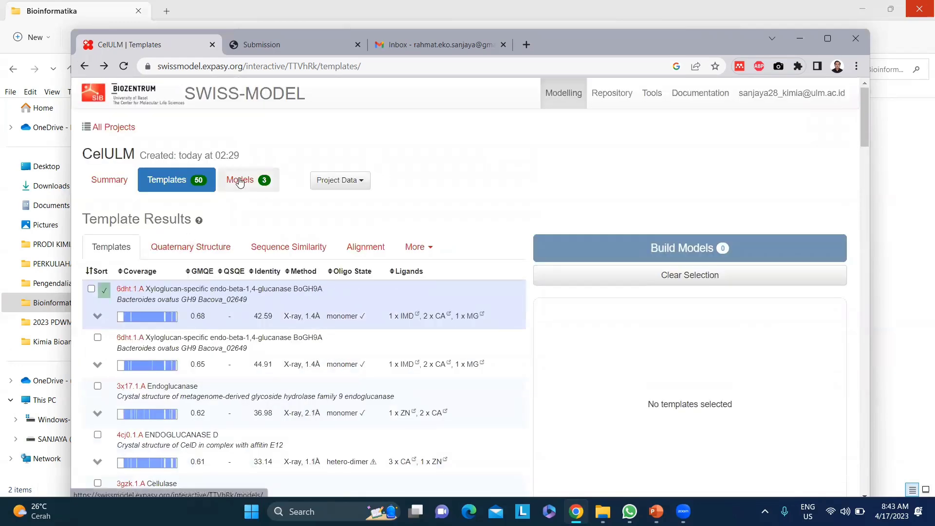
Reopen the CelULM model results and view the entry for Model 03.
left_click(240, 180)
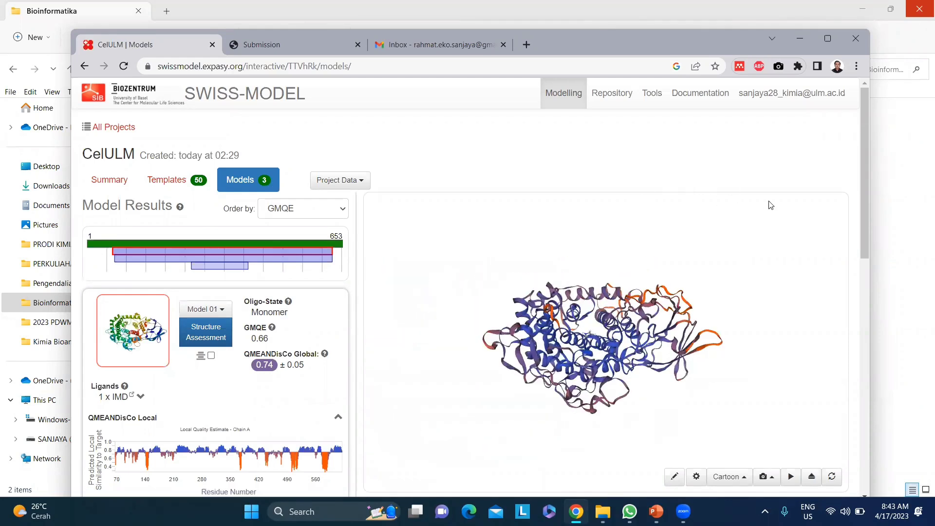
scroll(289, 301, "down", 10)
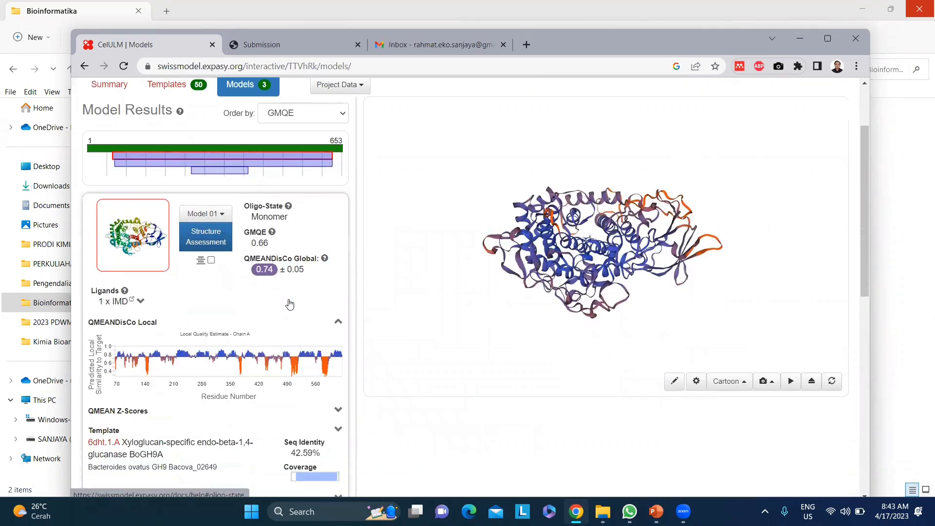
scroll(289, 299, "down", 2)
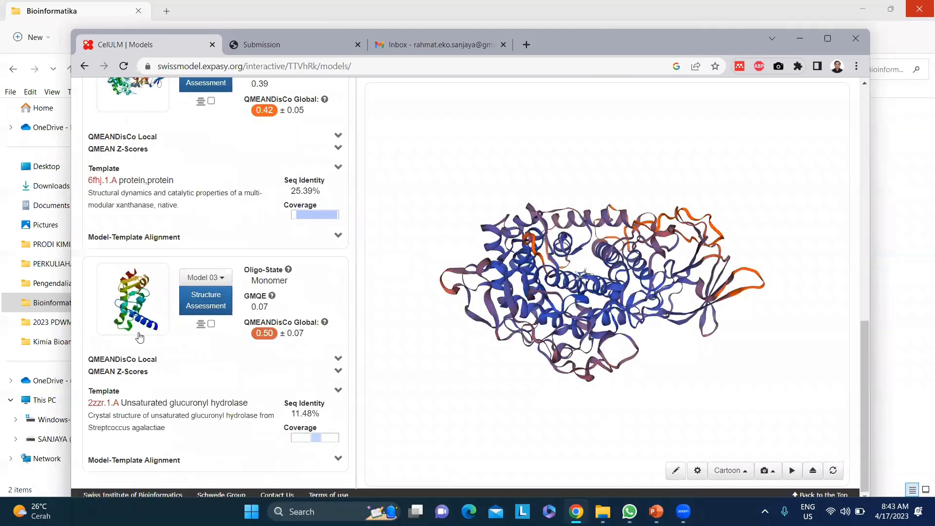
Display Model 03 in the 3D viewer, compare its entry with Models 01 and 02, and rotate its structure.
scroll(471, 319, "up", 5)
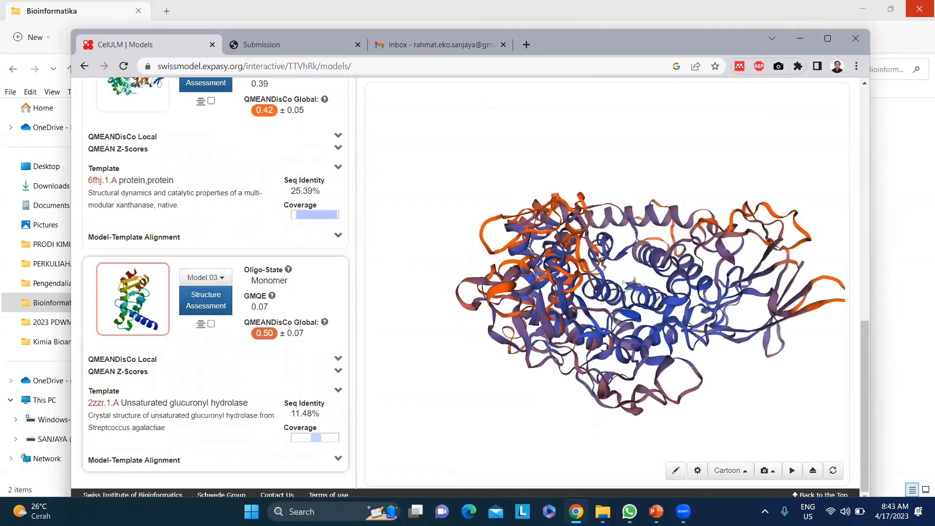
scroll(189, 310, "up", 5)
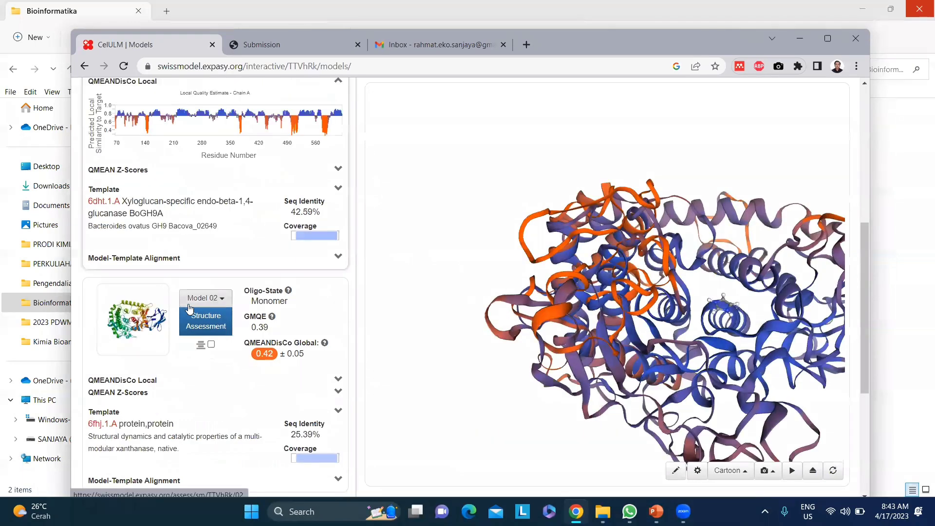
scroll(127, 304, "down", 5)
scroll(112, 243, "up", 8)
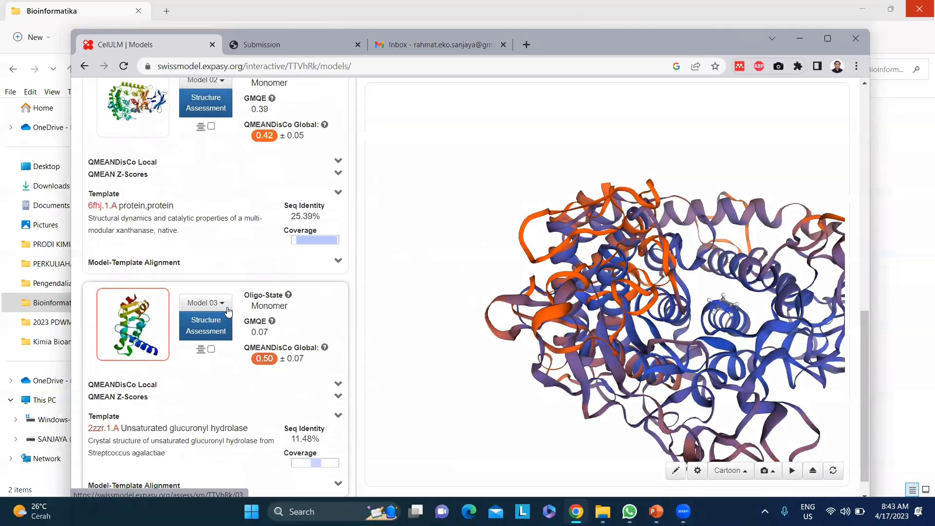
left_click(101, 176)
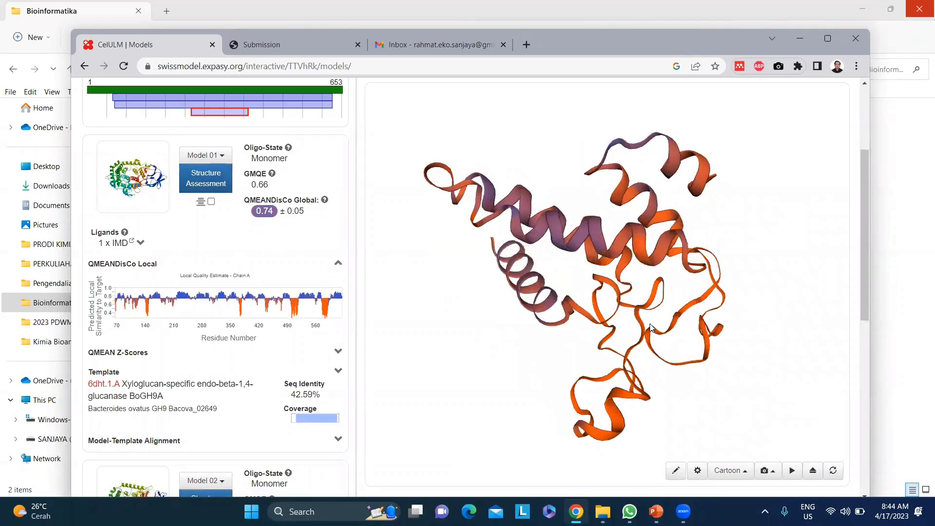
left_click_drag(651, 327, 737, 300)
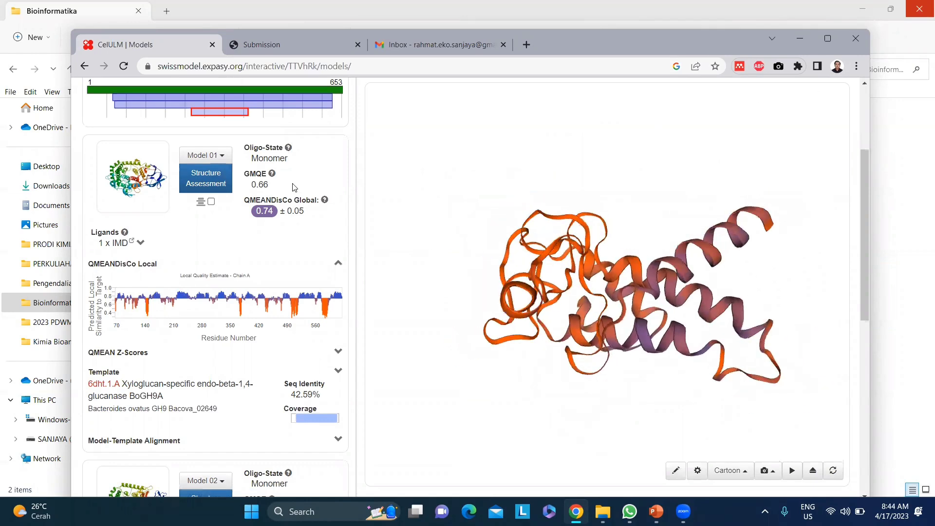
Return to the template results and compare coverage, GMQE, identity and method from 6dht.1.A down through the list.
scroll(294, 188, "up", 3)
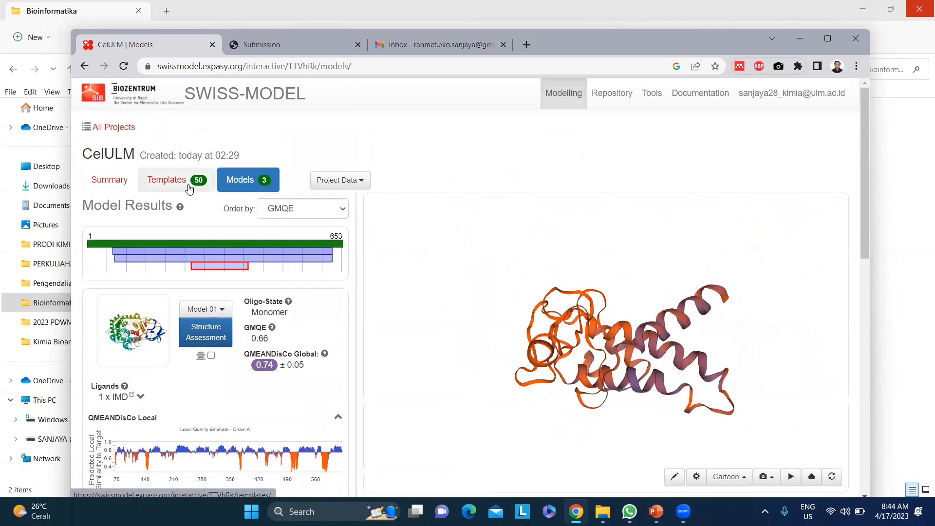
left_click(189, 189)
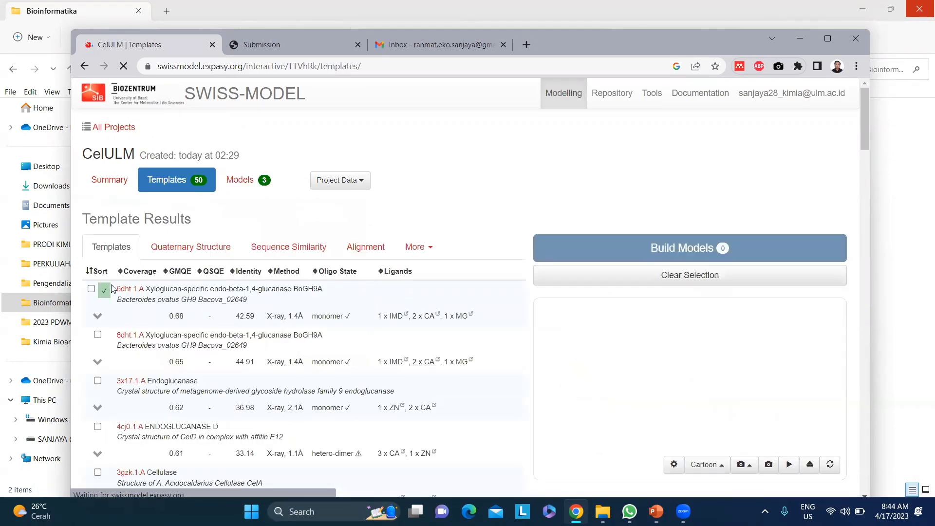
left_click(106, 291)
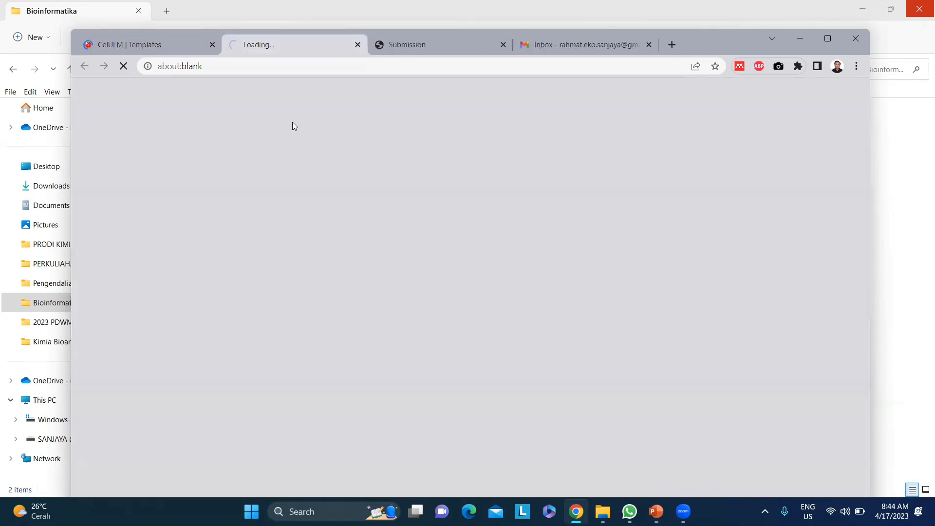
left_click(358, 45)
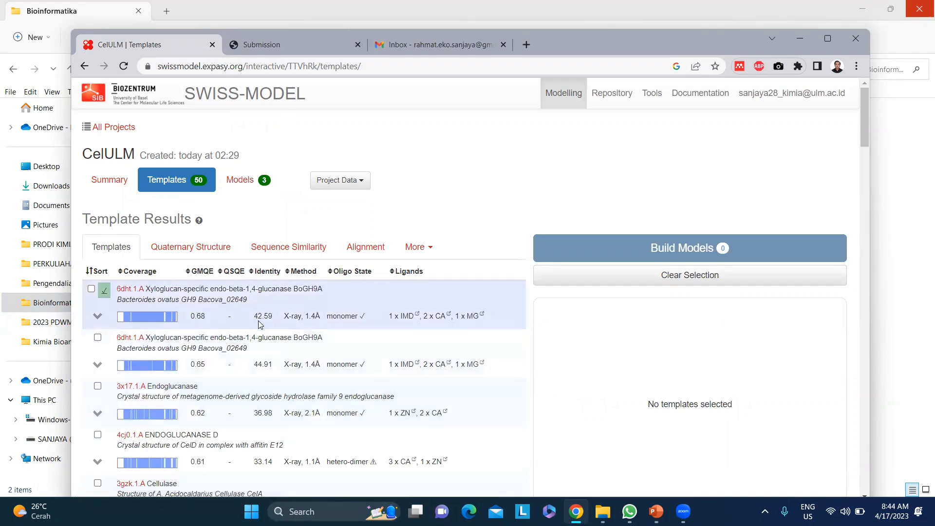
scroll(260, 325, "down", 1)
scroll(260, 325, "down", 8)
scroll(259, 320, "up", 6)
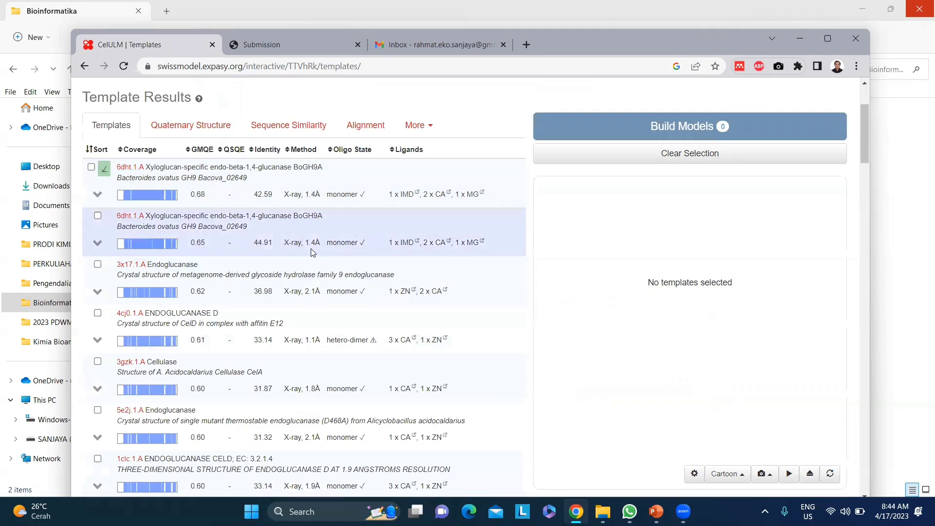
scroll(322, 280, "down", 3)
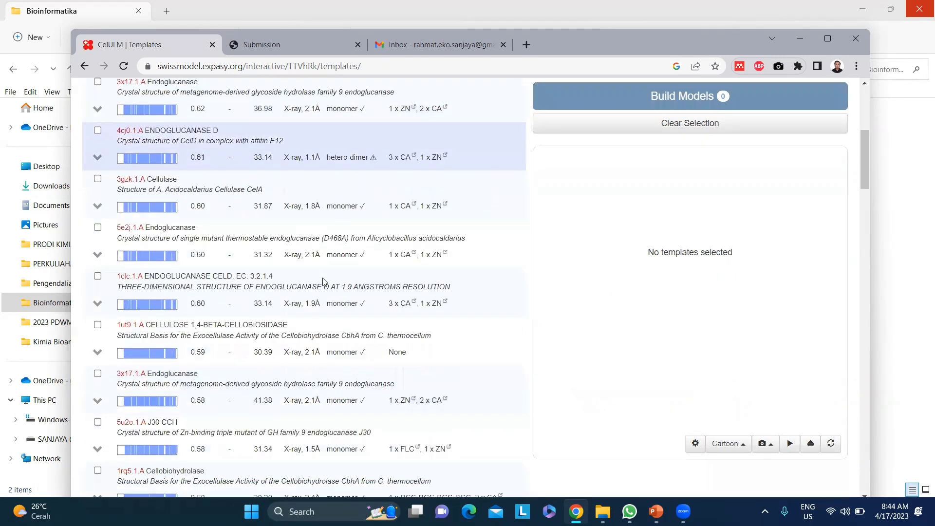
scroll(323, 281, "down", 10)
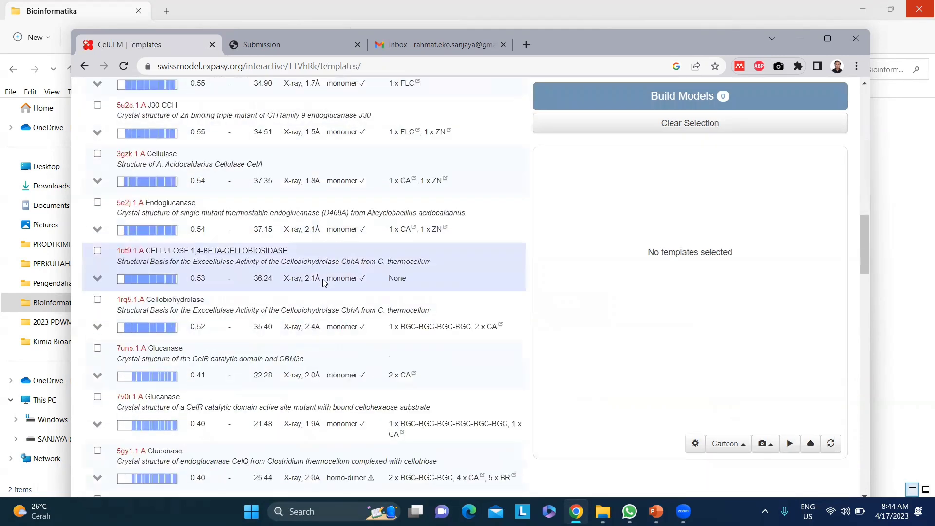
scroll(322, 279, "up", 15)
Reopen the model results and look over the entries from Model 01 to Model 03.
left_click(249, 181)
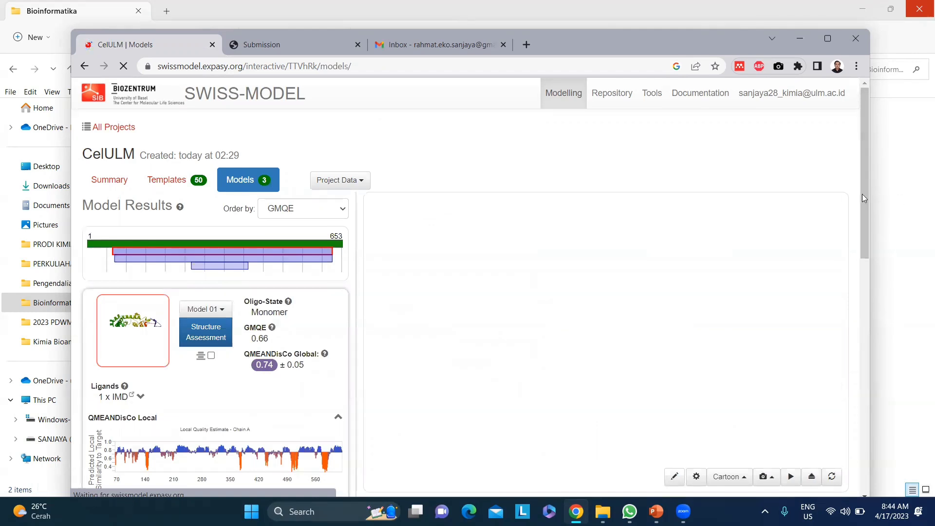
left_click_drag(863, 193, 874, 264)
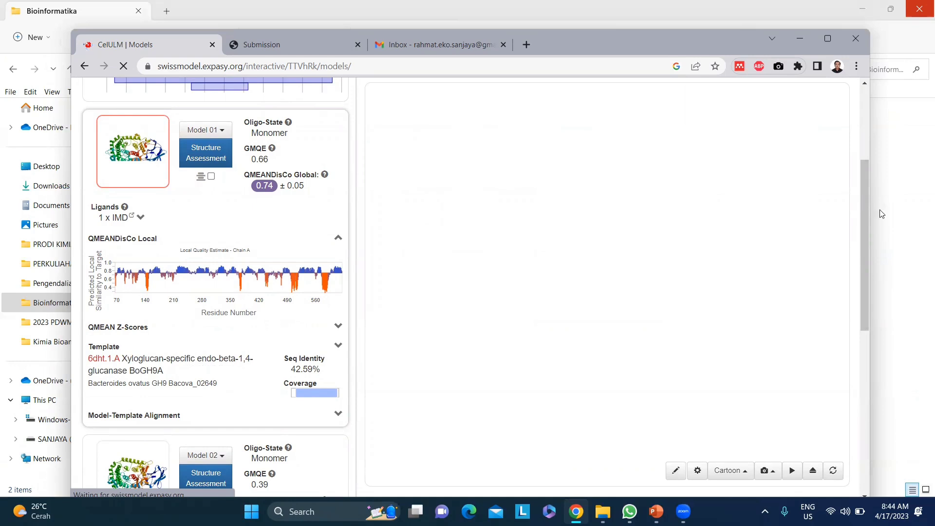
left_click_drag(867, 214, 906, 401)
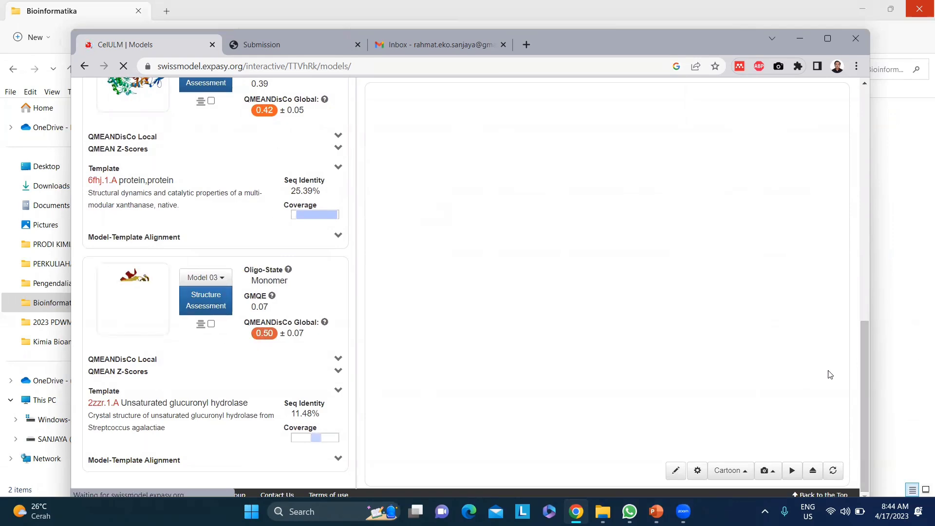
left_click_drag(867, 373, 879, 169)
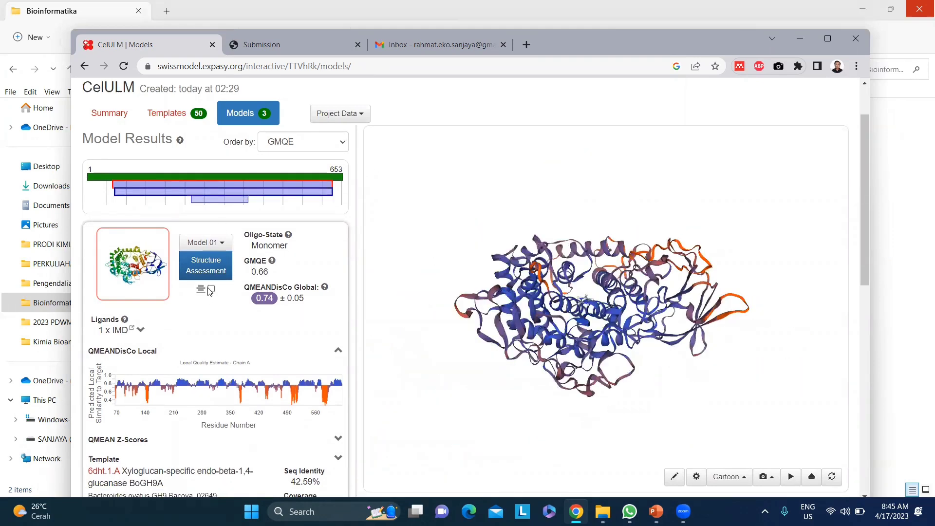
Download Model 01 in PDB format to the Bioinformatika folder under the name SM_model_01.
left_click(212, 243)
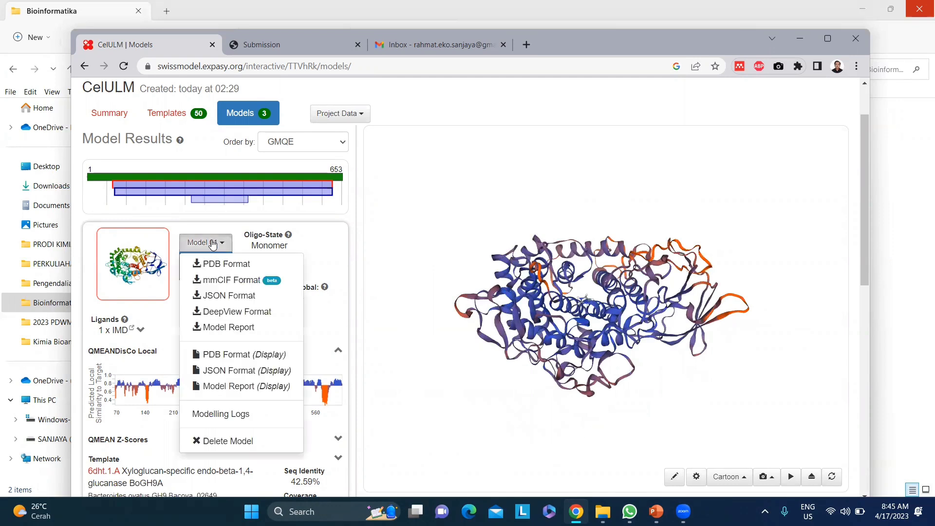
left_click(224, 267)
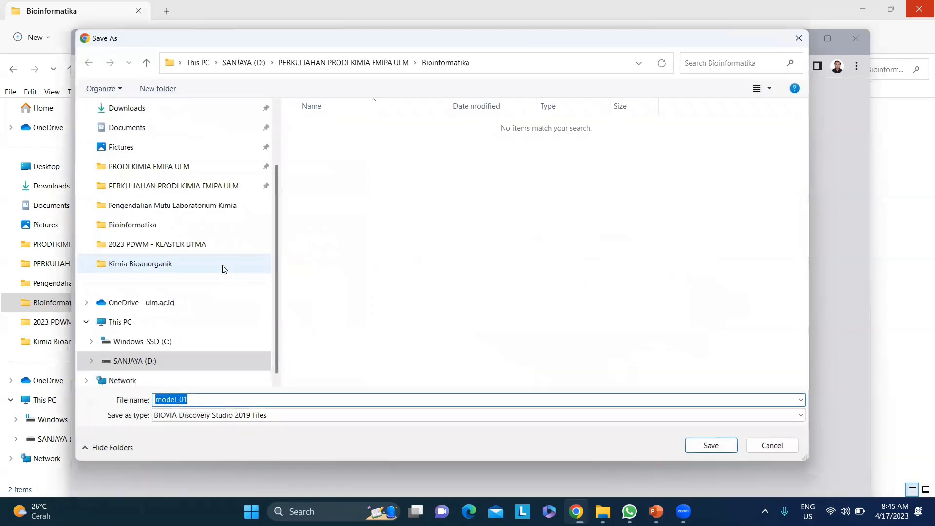
left_click(225, 398)
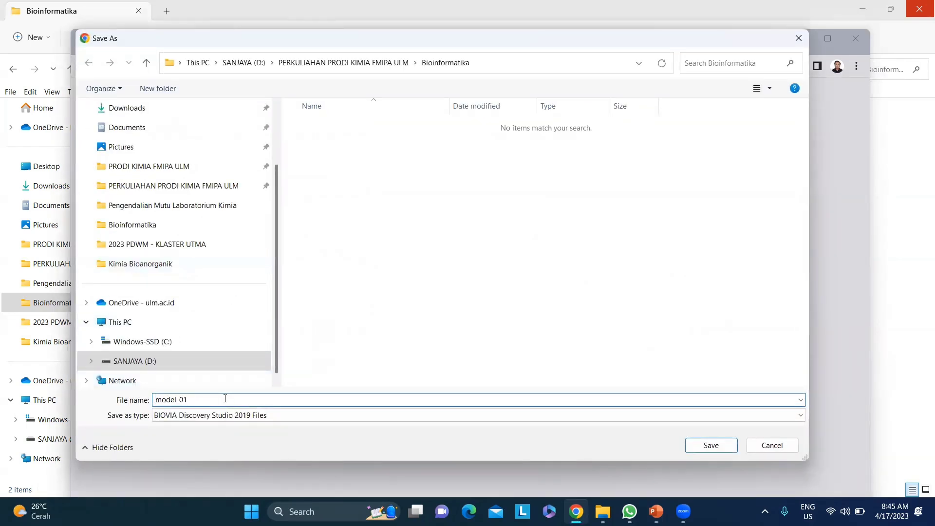
type("_")
type("SM")
type("_")
key("Return")
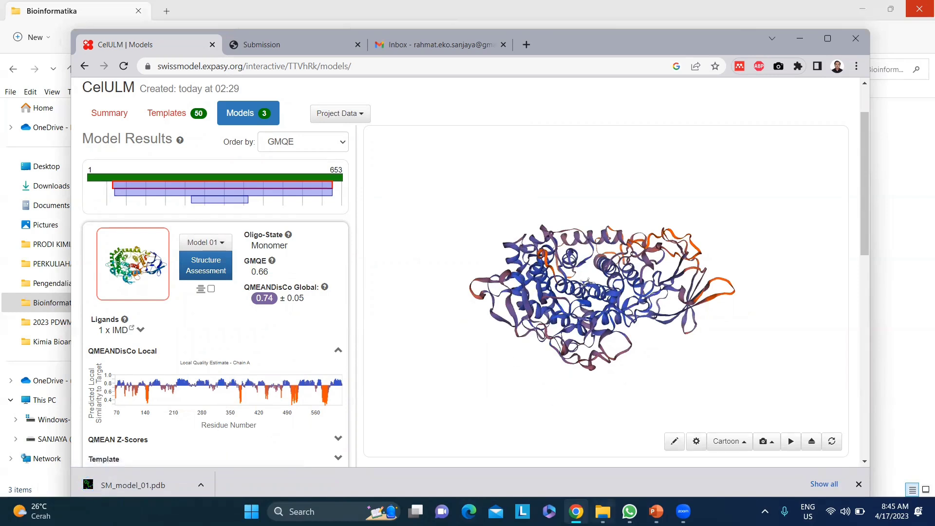
Locate SM_model_01 in the Bioinformatika folder in File Explorer and check which apps can open the .pdb file.
left_click(602, 511)
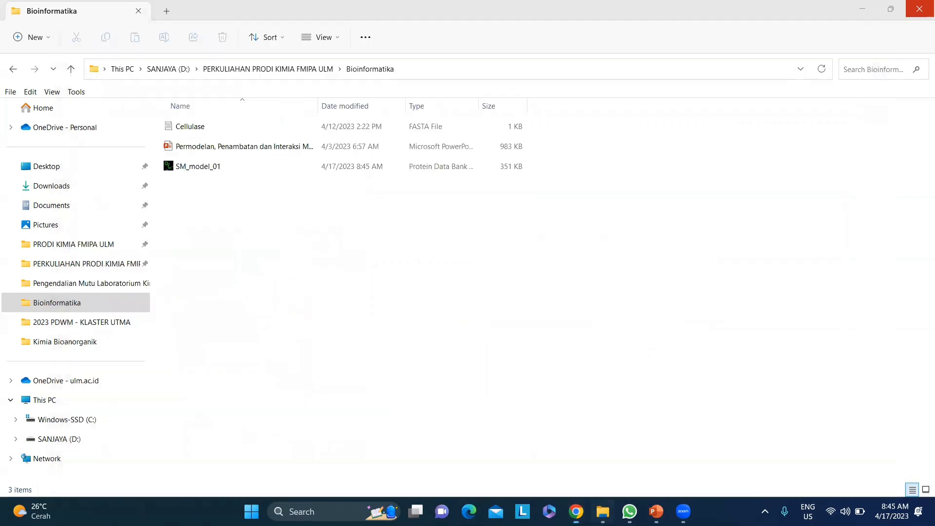
left_click(201, 167)
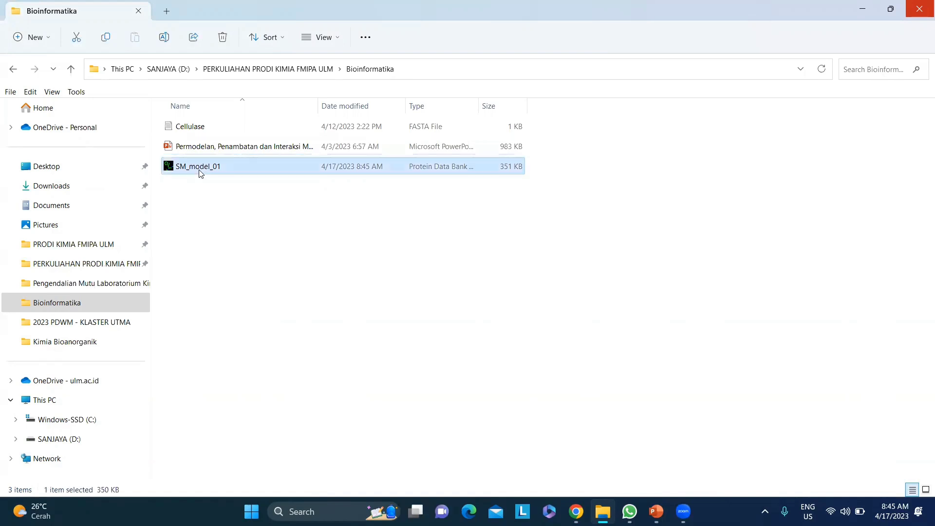
right_click(201, 173)
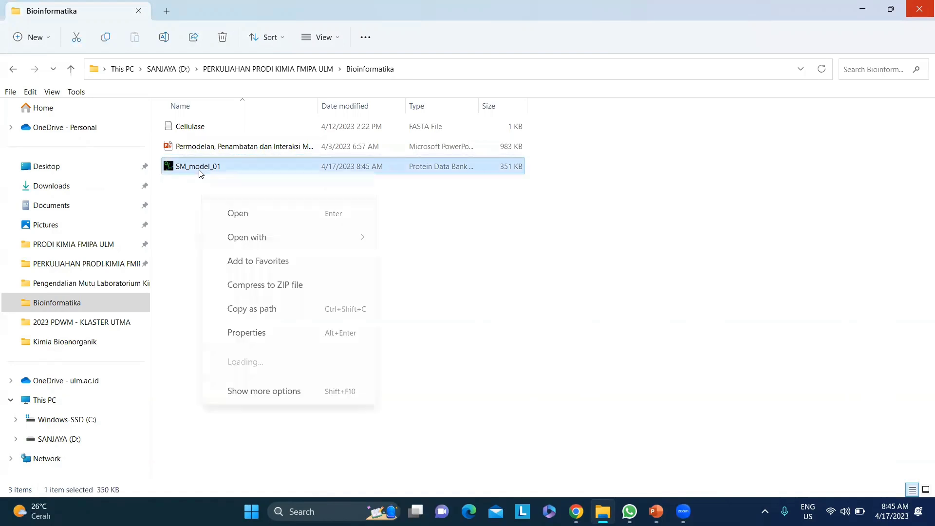
mouse_move(319, 232)
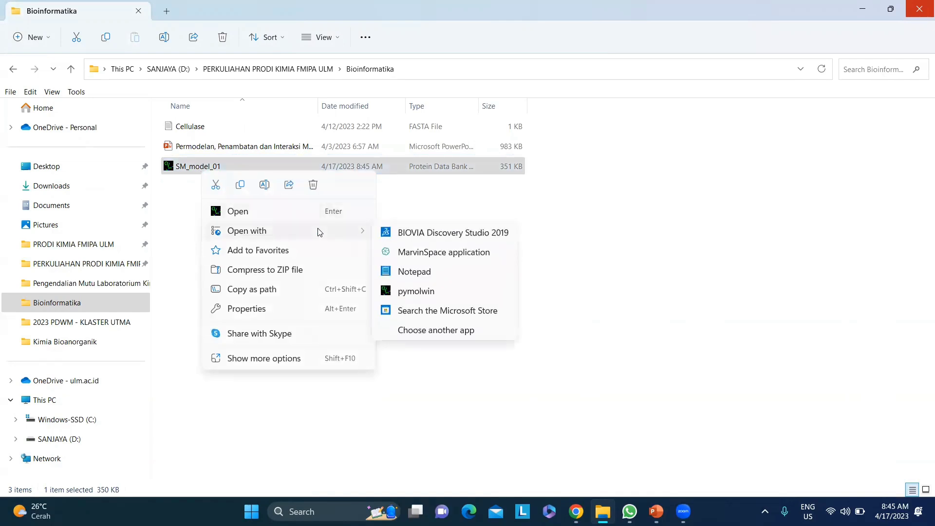
left_click(431, 331)
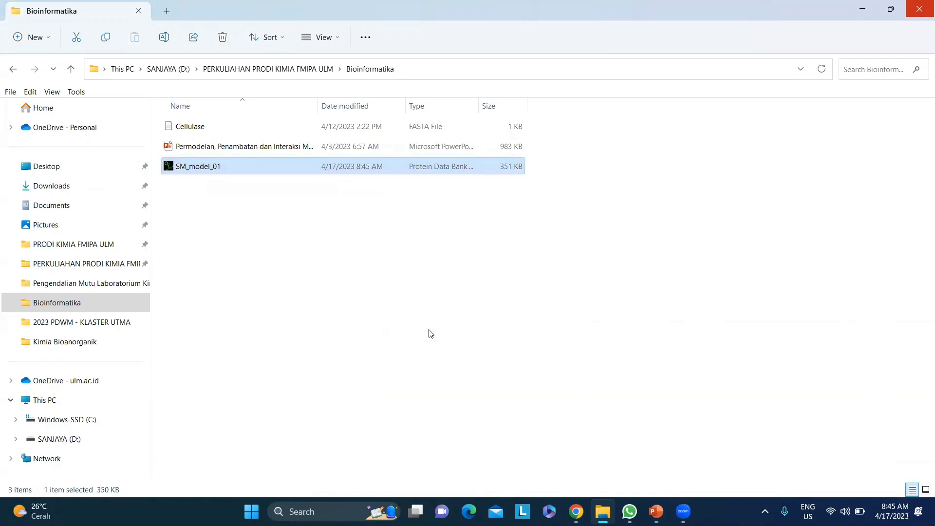
scroll(455, 290, "down", 1)
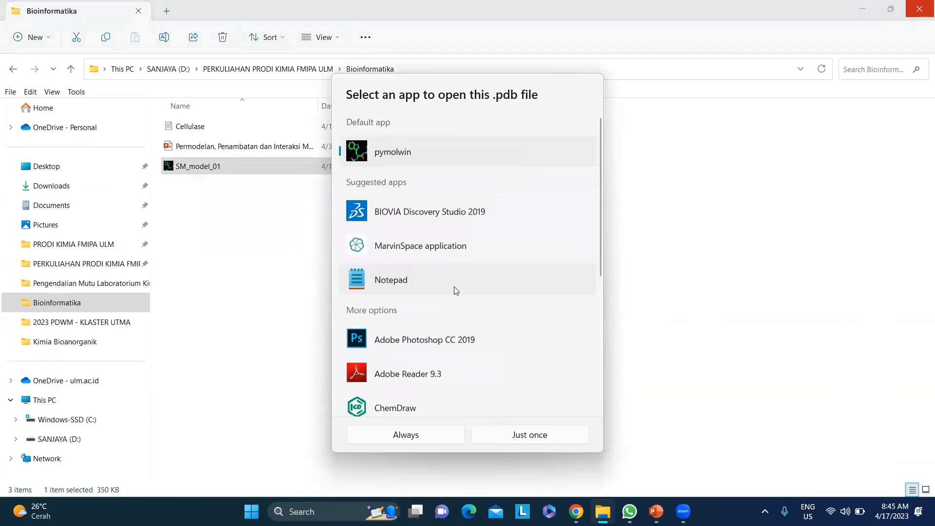
scroll(456, 290, "down", 6)
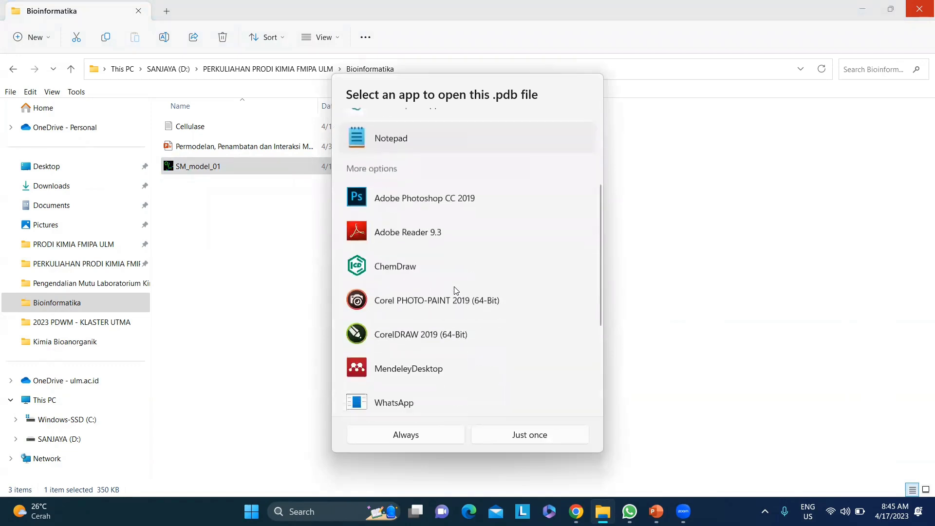
left_click(479, 434)
Minimize the file and browser windows to reach the desktop and launch UCSF Chimera 1.15.
left_click(856, 12)
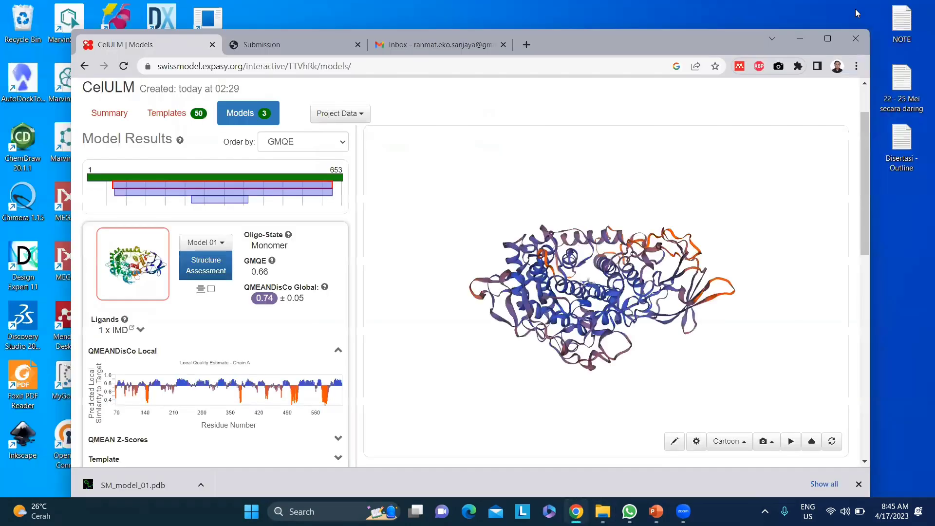
left_click(801, 40)
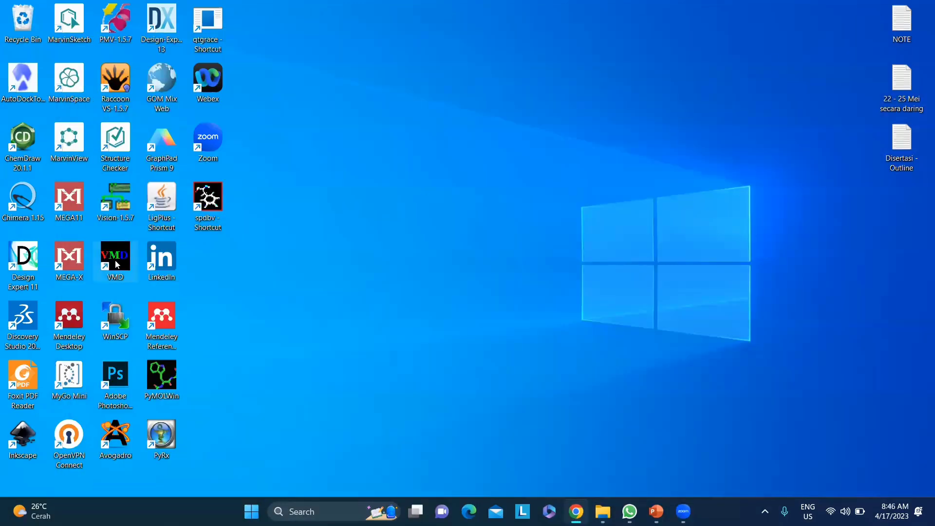
left_click(32, 209)
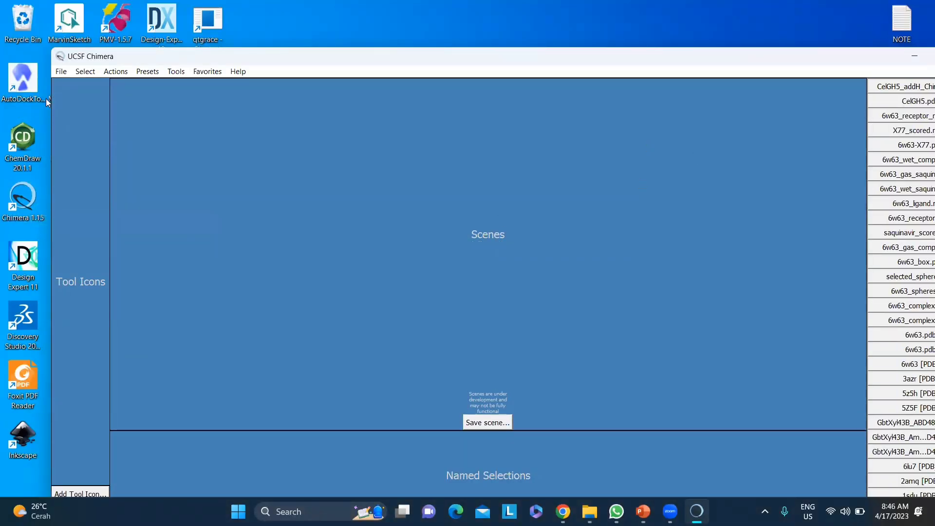
left_click(61, 73)
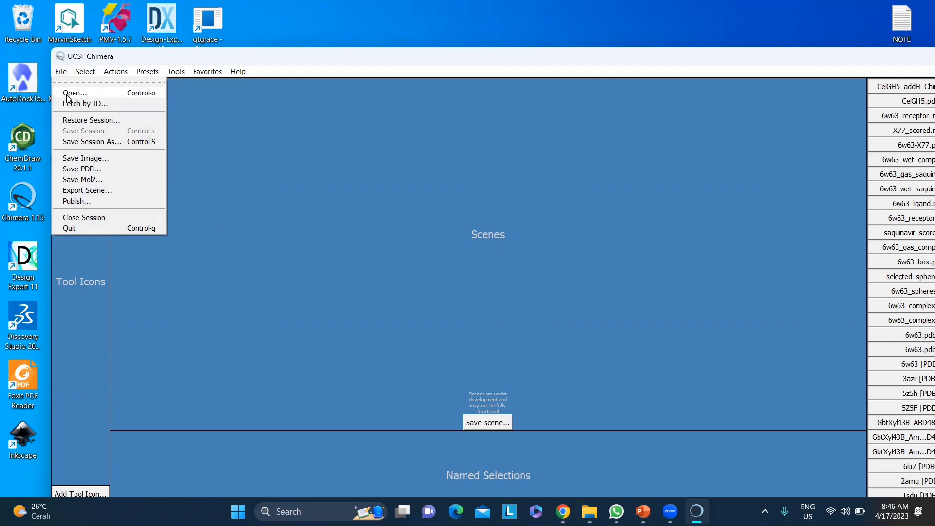
left_click(563, 511)
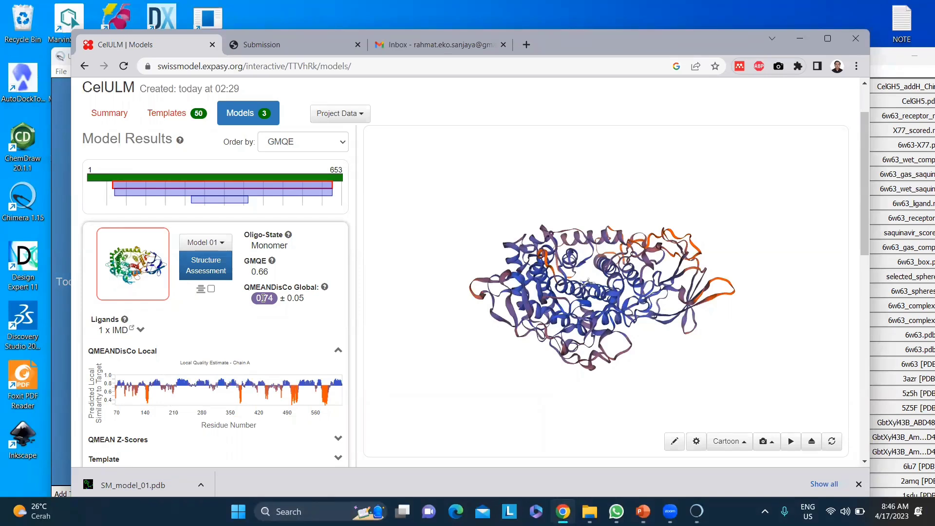
left_click(801, 40)
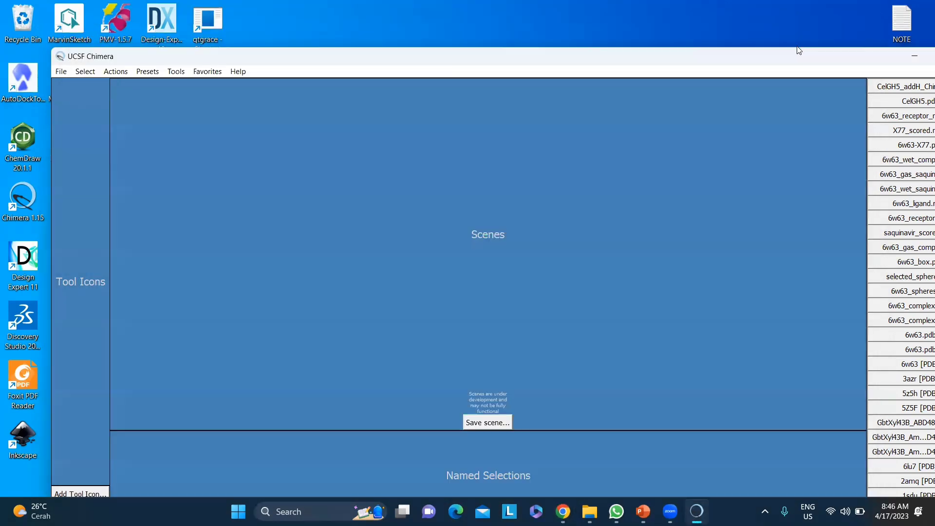
Open SM_model_01.pdb from D:\PERKULIAHAN PRODI KIMIA FMIPA ULM\Bioinformatika in Chimera and rotate the loaded structure.
left_click(62, 72)
left_click(71, 90)
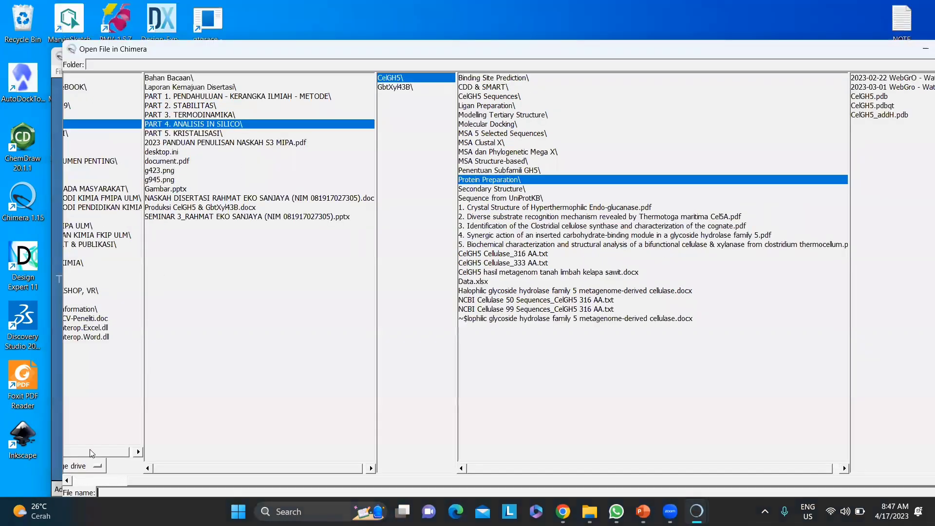
left_click(77, 466)
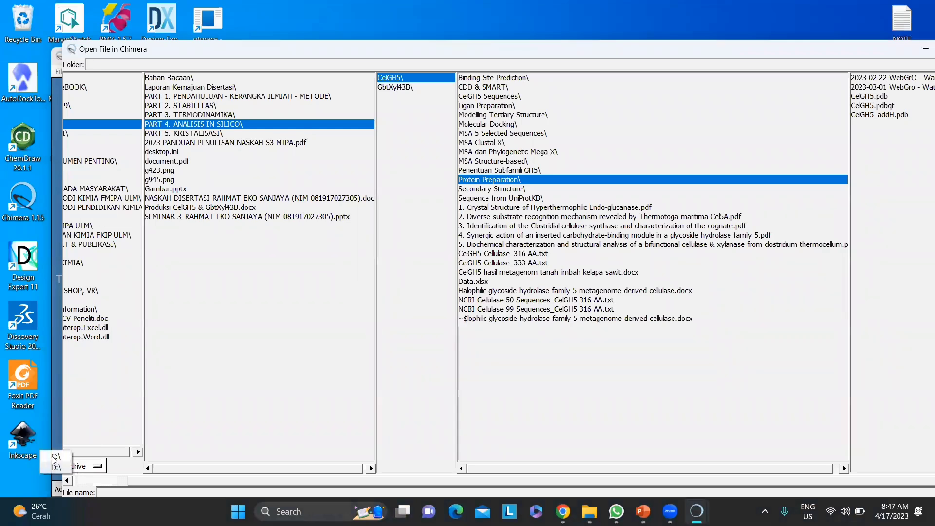
left_click(72, 463)
left_click(91, 465)
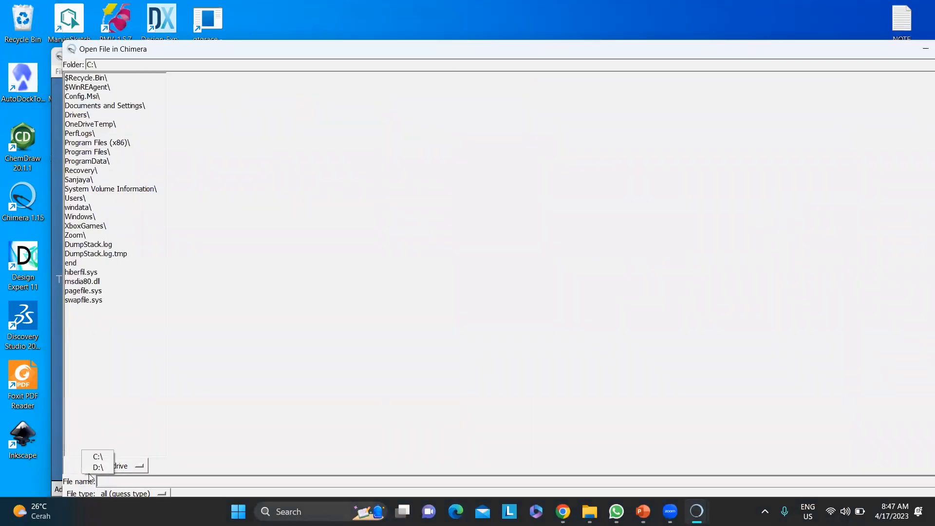
left_click(95, 466)
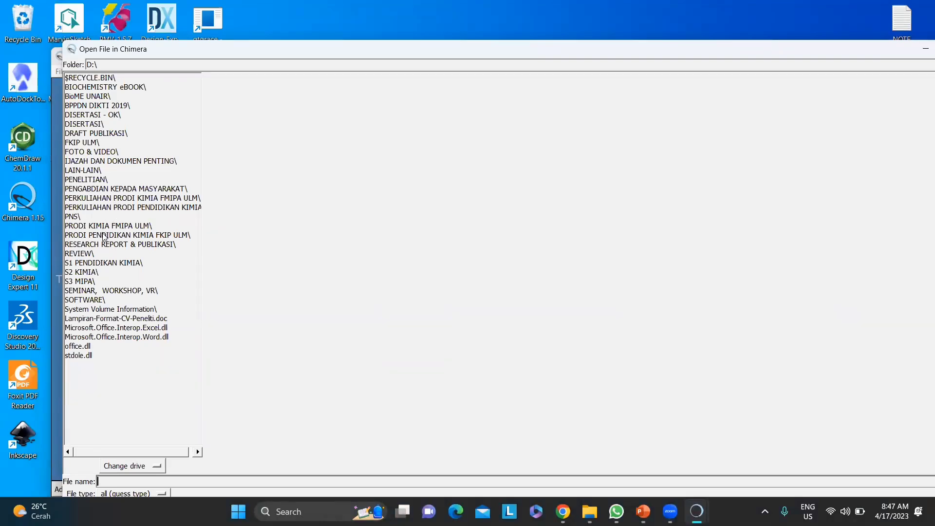
left_click(110, 199)
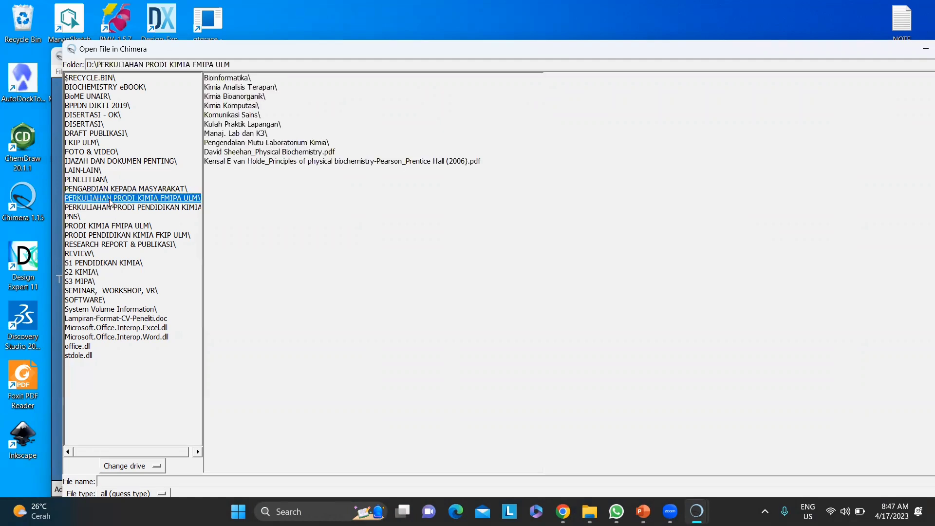
left_click(235, 79)
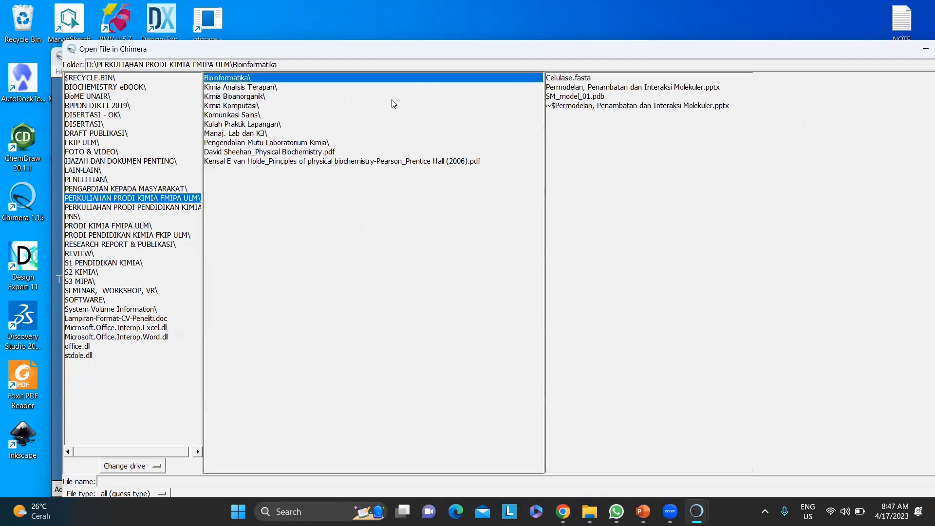
left_click(562, 97)
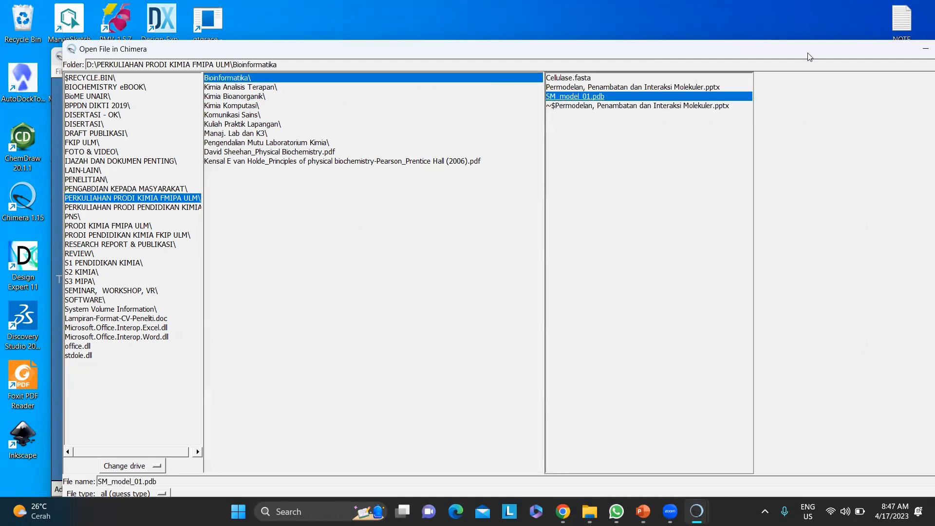
left_click_drag(807, 53, 709, 14)
left_click(831, 481)
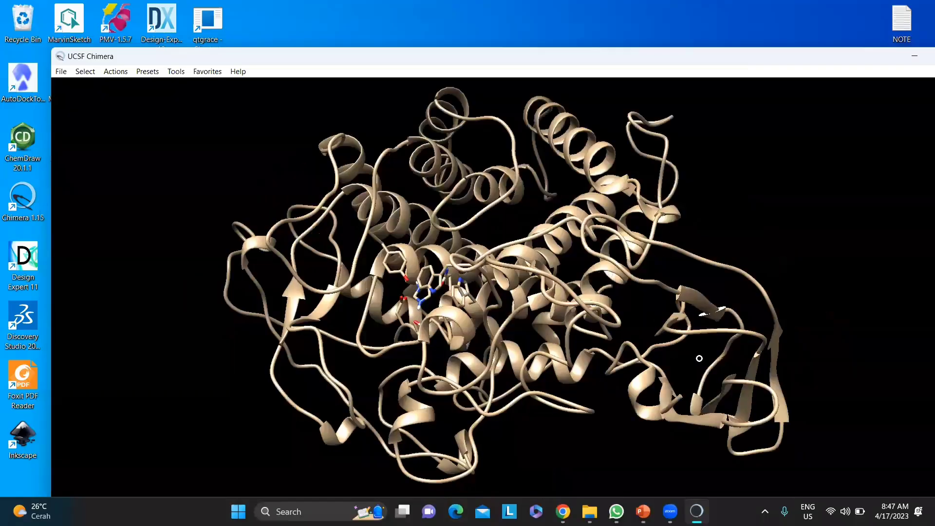
left_click_drag(752, 328, 547, 303)
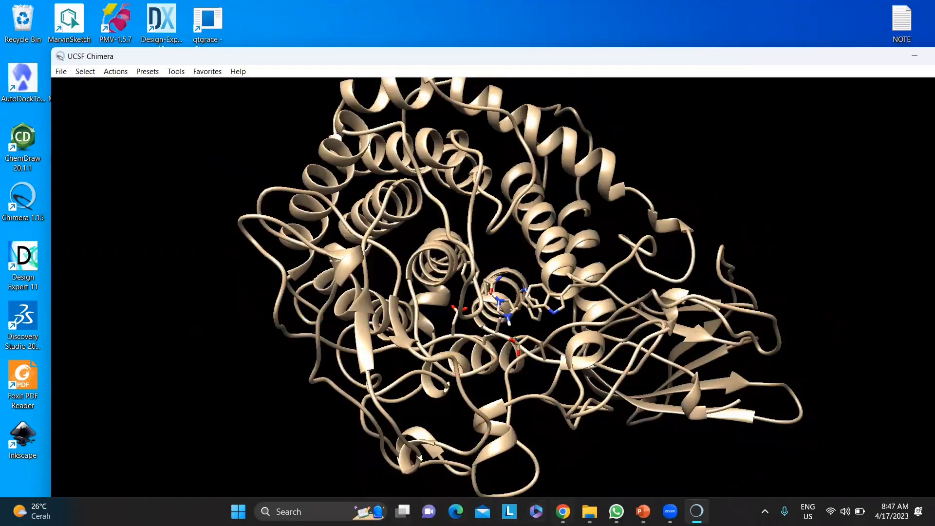
Switch to SWISS-MODEL in Chrome and examine Model 01's template alignment and QMEAN Z-scores, the template results and the model results.
left_click(563, 511)
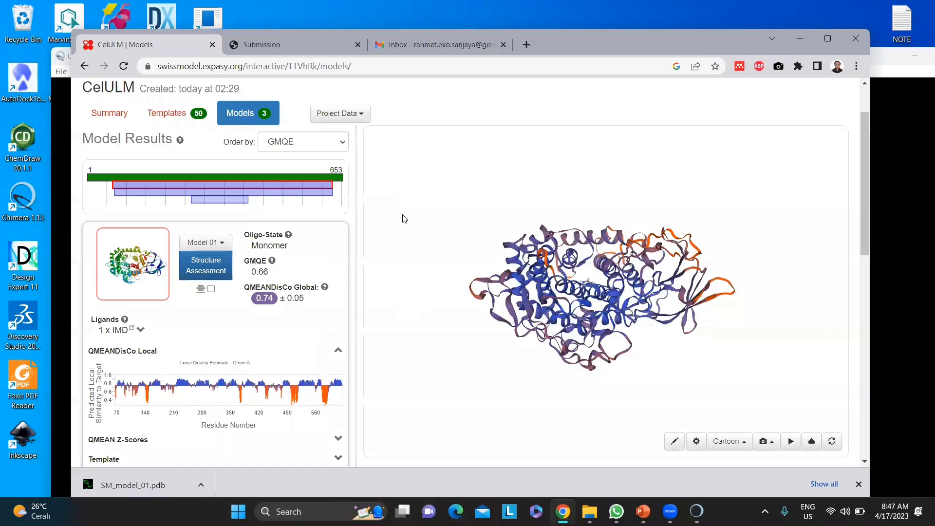
scroll(252, 346, "down", 1)
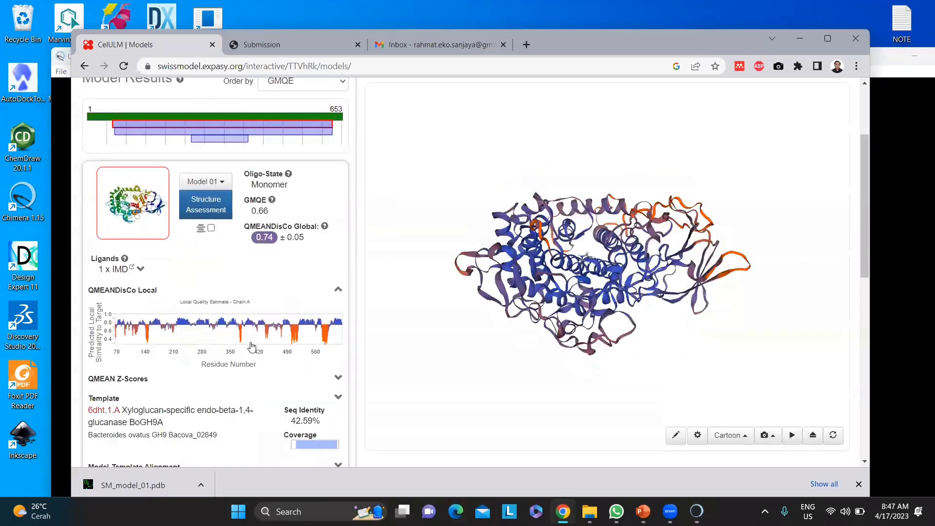
scroll(252, 346, "down", 1)
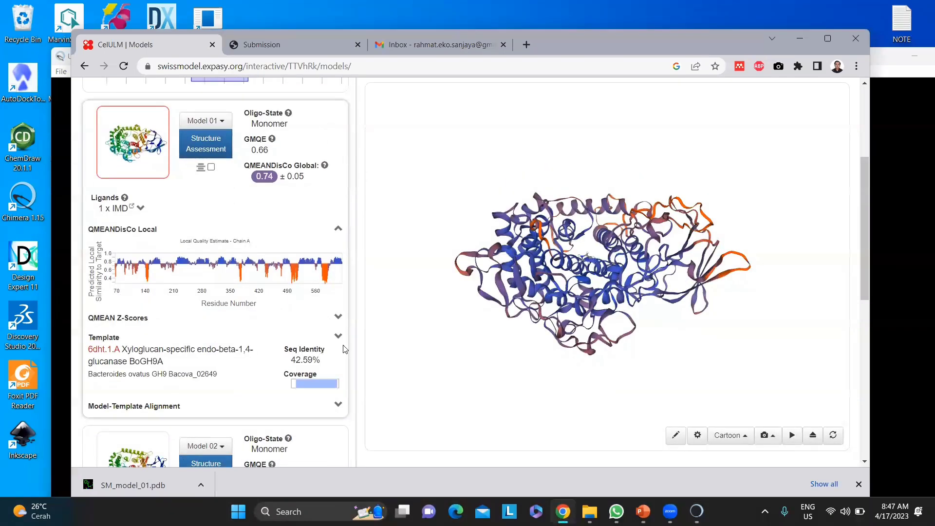
left_click(338, 405)
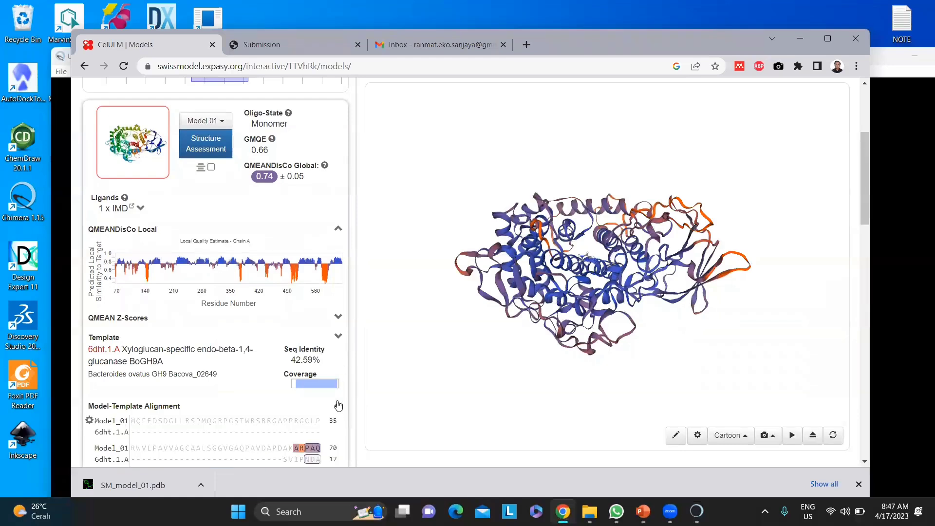
left_click(338, 318)
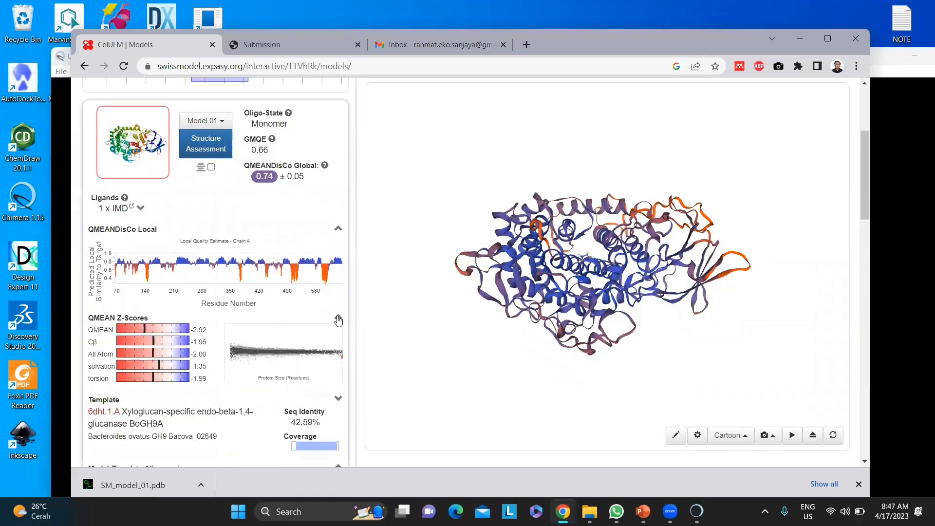
scroll(242, 299, "up", 4)
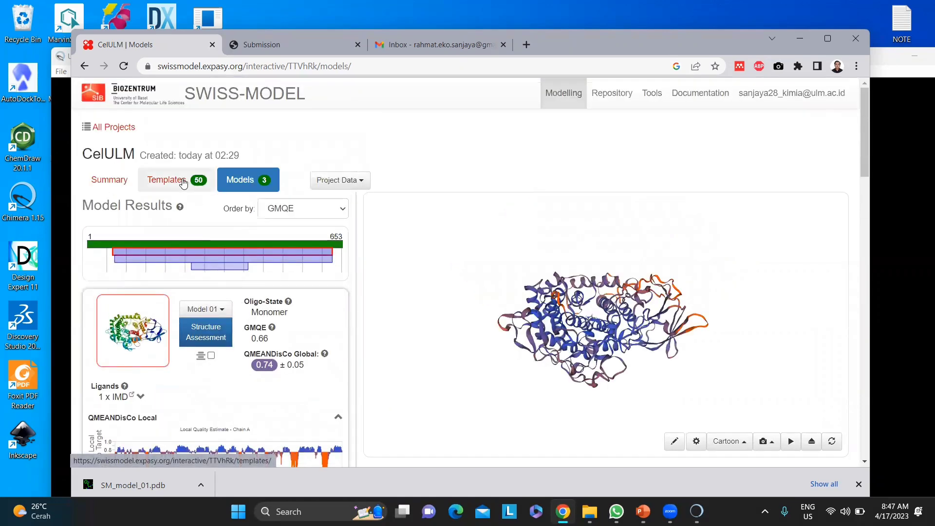
left_click(183, 182)
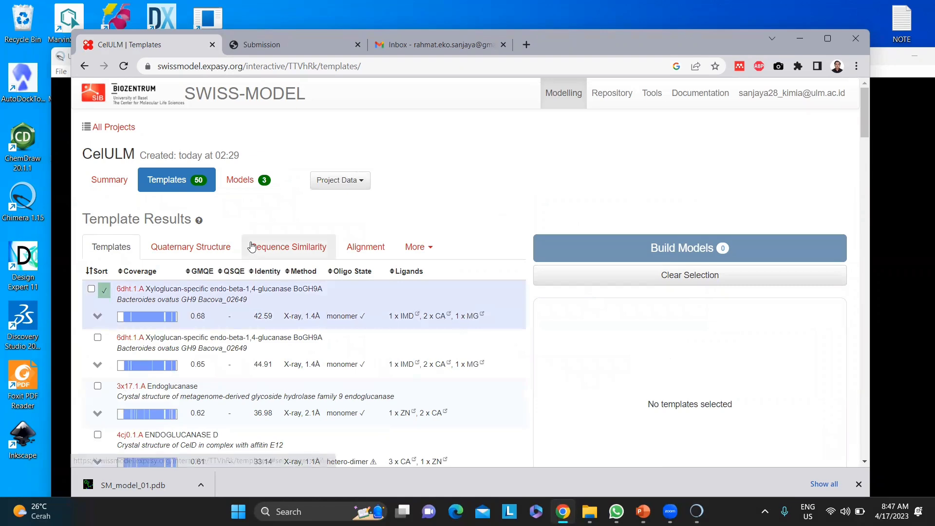
left_click(241, 186)
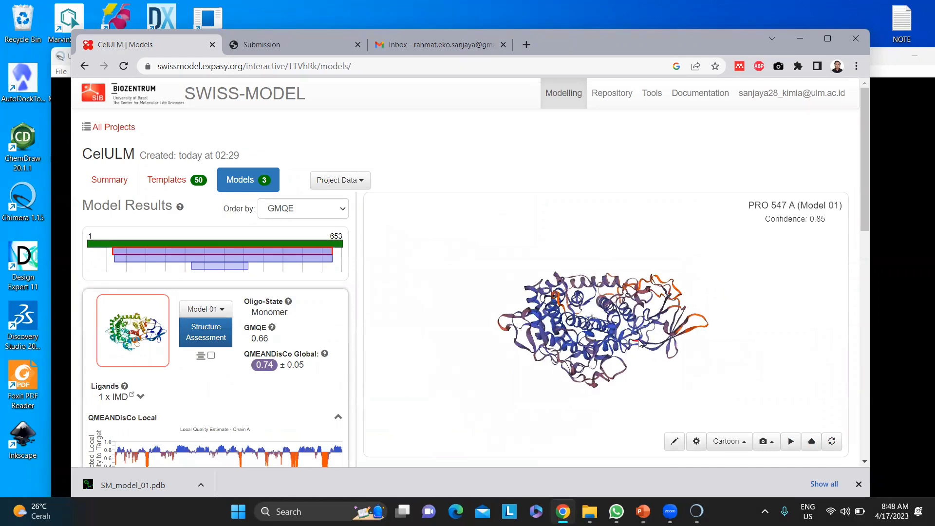
Switch back to UCSF Chimera, inspect the protein ribbon from several angles, and close the program.
left_click(696, 511)
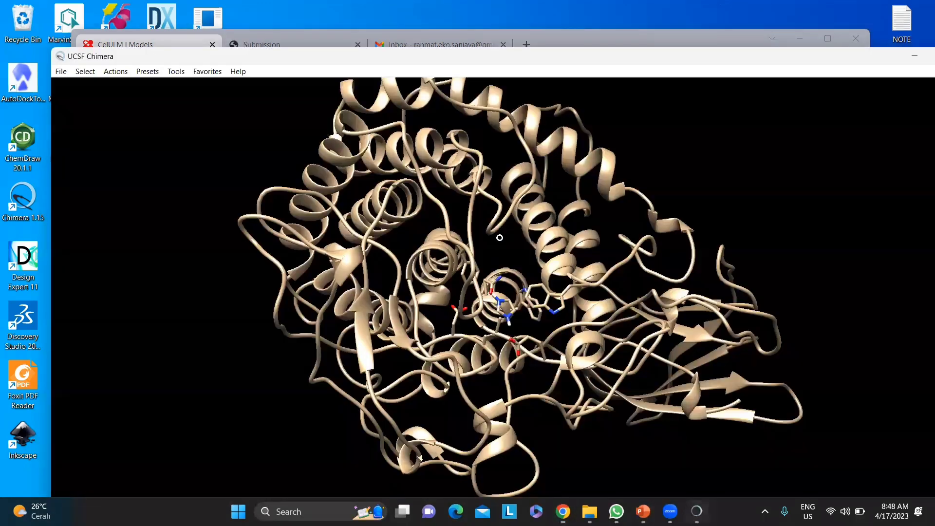
left_click_drag(500, 237, 545, 219)
left_click_drag(431, 188, 458, 167)
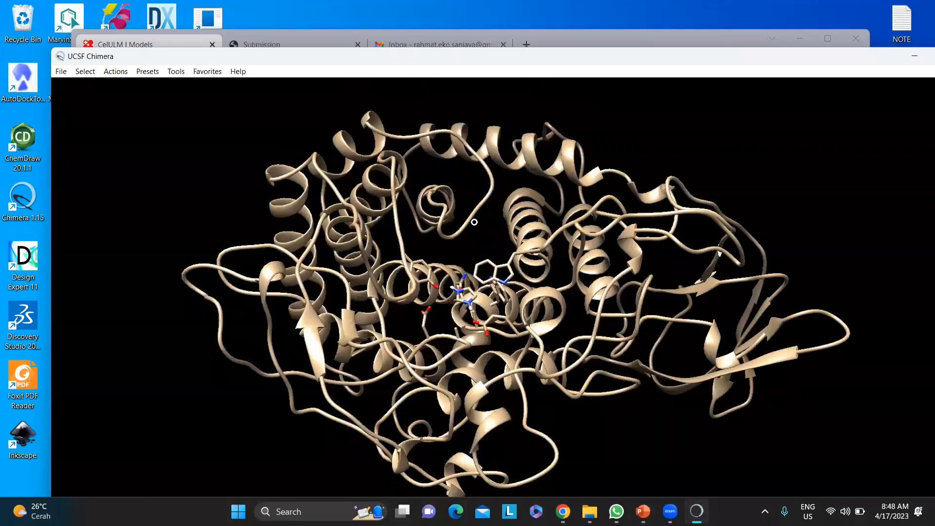
left_click_drag(474, 222, 897, 257)
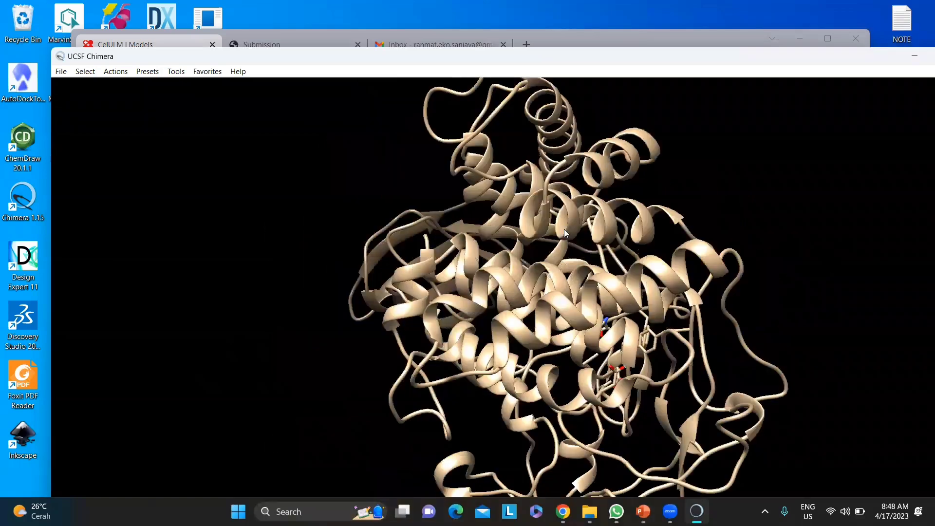
left_click_drag(489, 336, 461, 192)
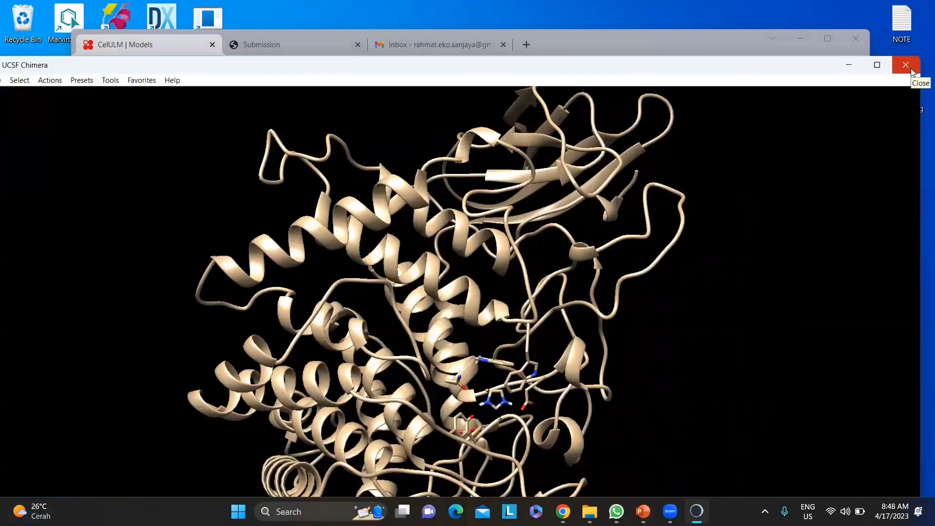
left_click(909, 68)
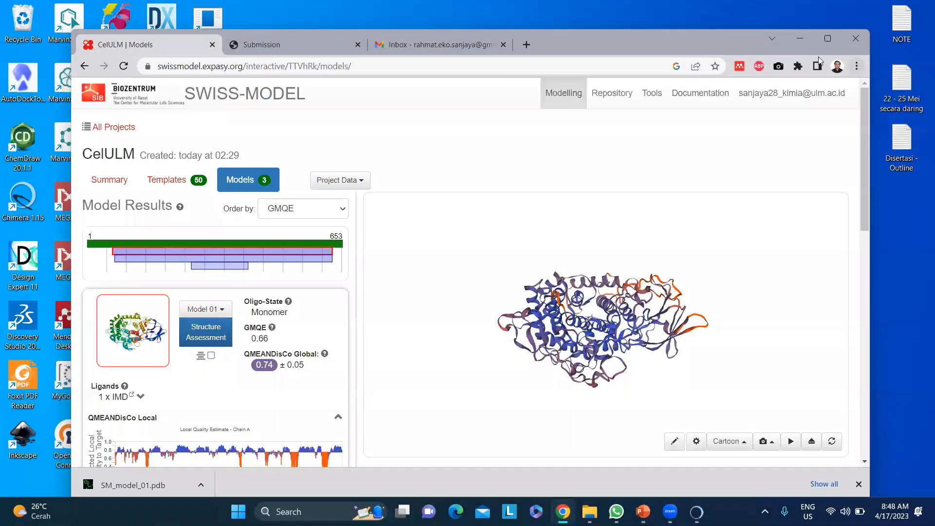
Switch to the Bioinformatika folder in File Explorer and open SM_model_01 in PyMOL.
left_click(589, 511)
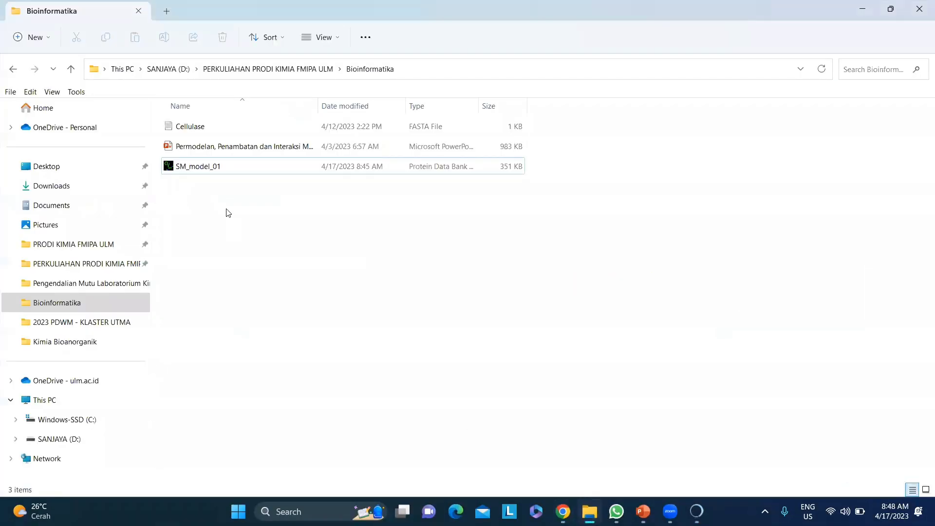
left_click(229, 173)
double_click(226, 171)
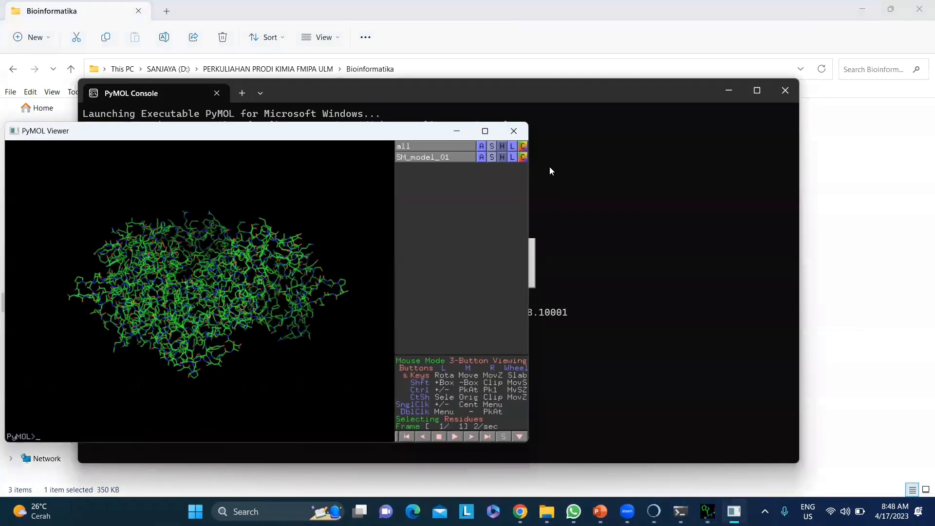
Show SM_model_01 in the PyMOL Viewer with the cartoon representation.
mouse_move(485, 132)
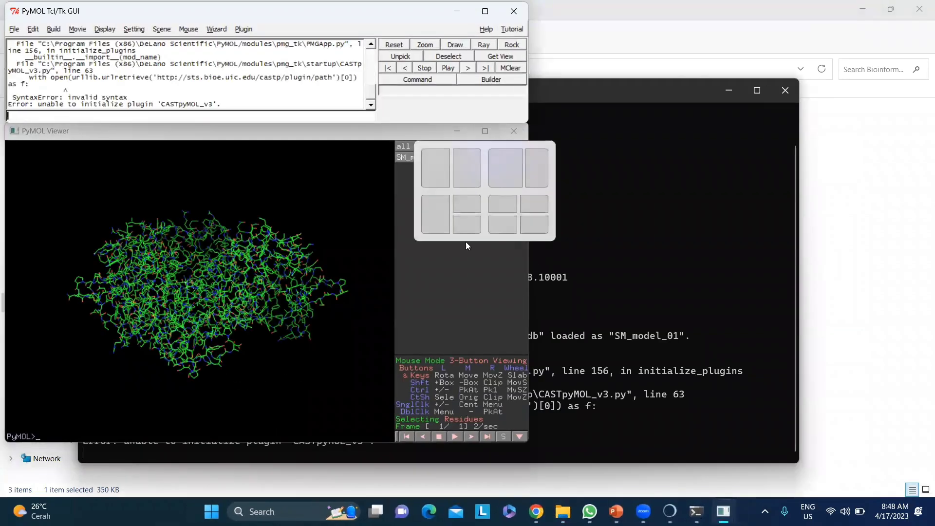
left_click(492, 157)
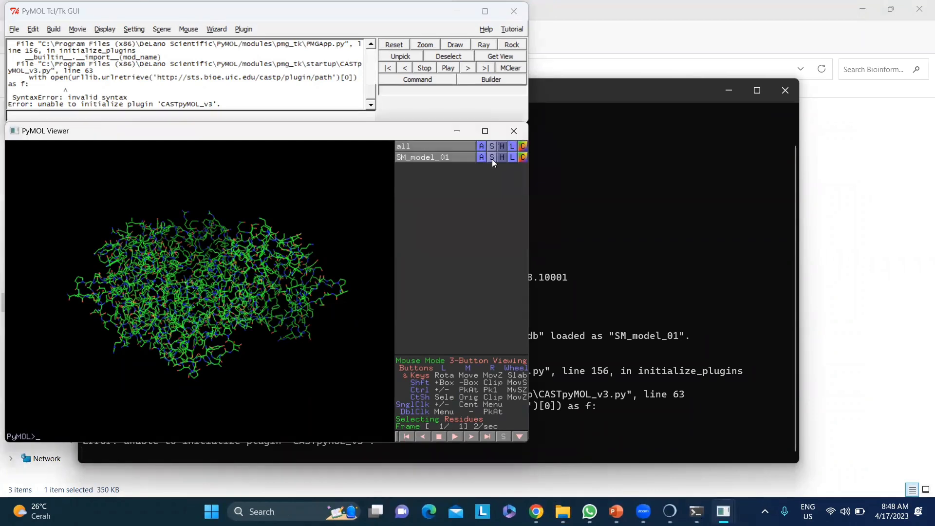
left_click(493, 215)
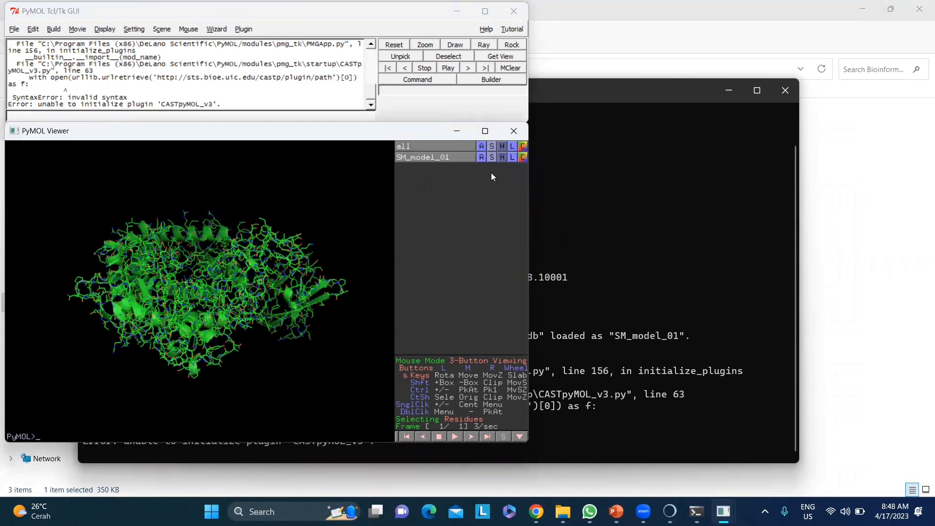
Hide the lines representation for all objects in the PyMOL viewer, leaving the cartoon of SM_model_01.
left_click(502, 147)
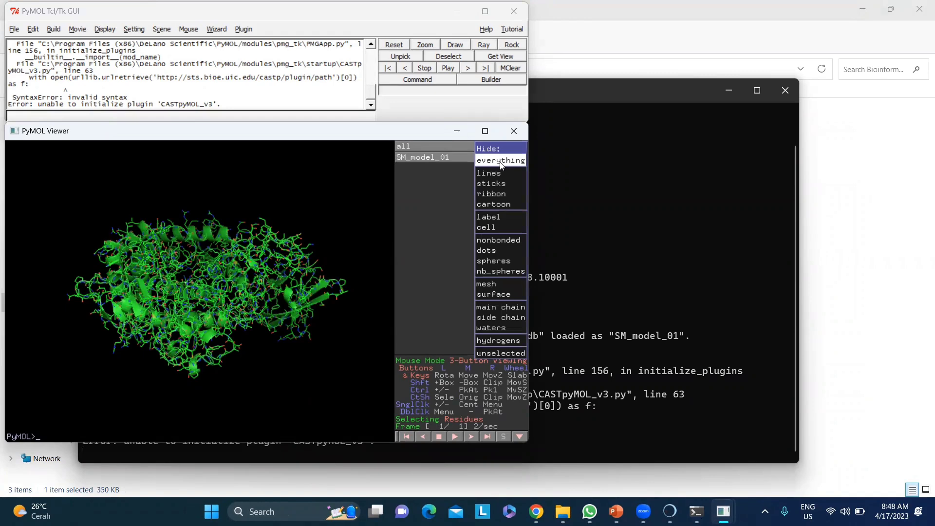
left_click(500, 173)
left_click_drag(297, 223, 239, 235)
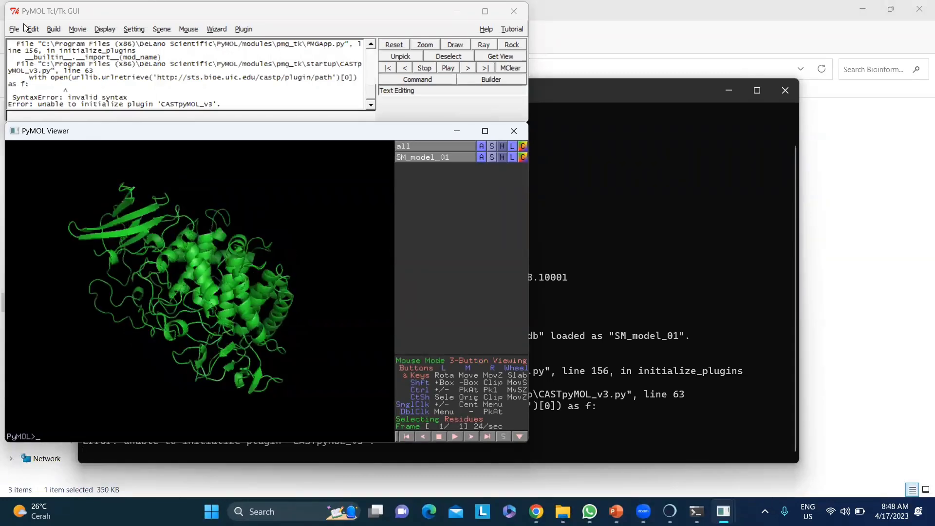
Turn on the sequence display for SM_model_01 and go through it to the final residues and the IMD ligand.
left_click(110, 31)
left_click(117, 43)
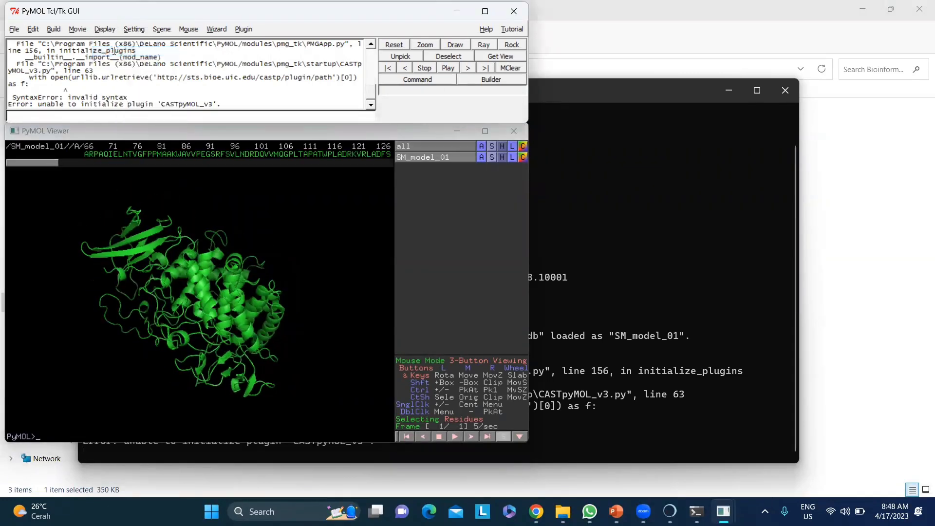
left_click(47, 161)
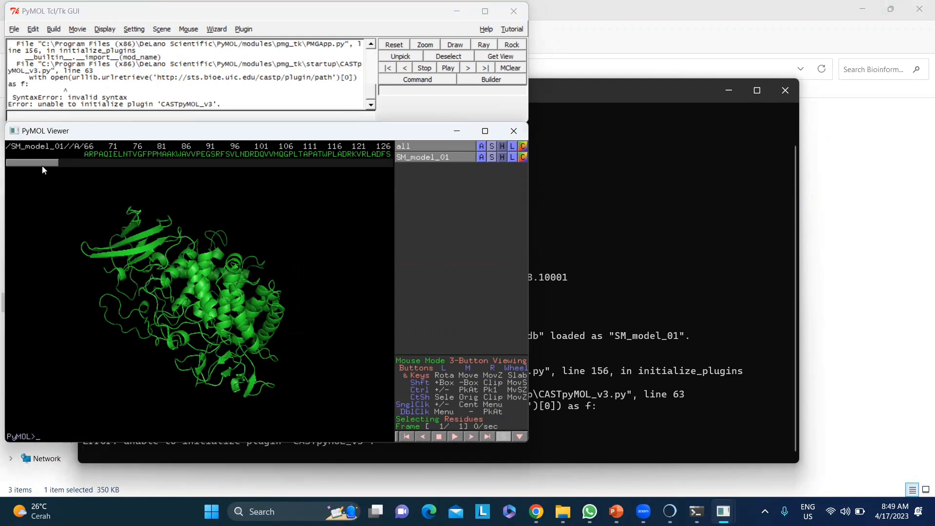
left_click_drag(47, 161, 421, 184)
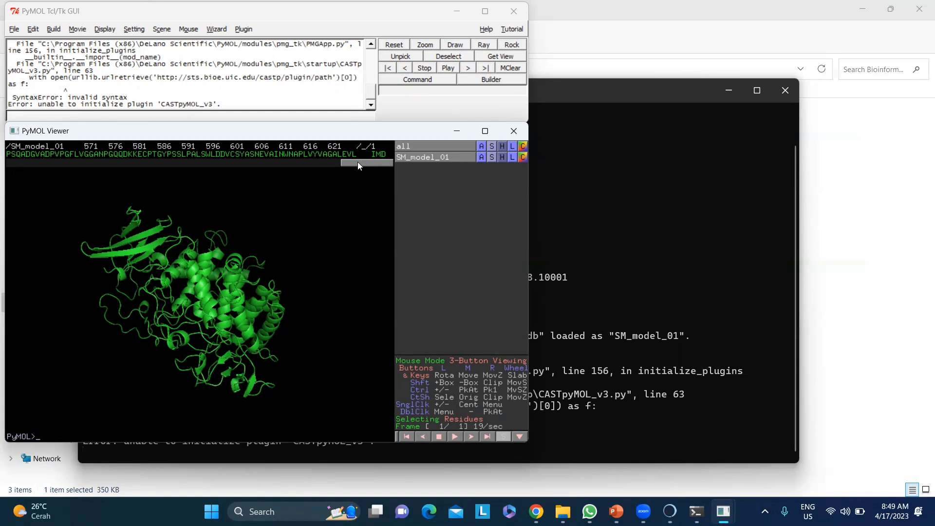
left_click_drag(357, 163, 387, 188)
Switch to UCSF Chimera, maximize its window and view the whole protein model from another angle.
left_click(670, 511)
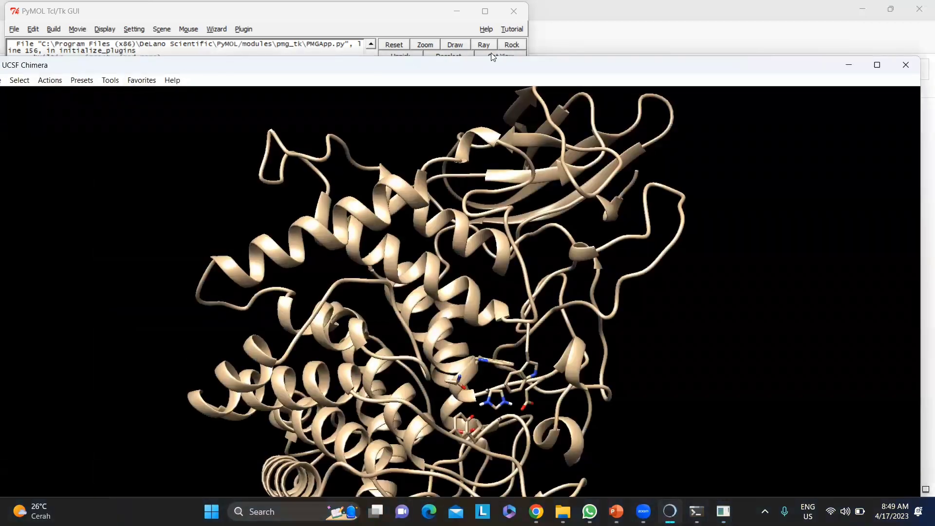
left_click(876, 65)
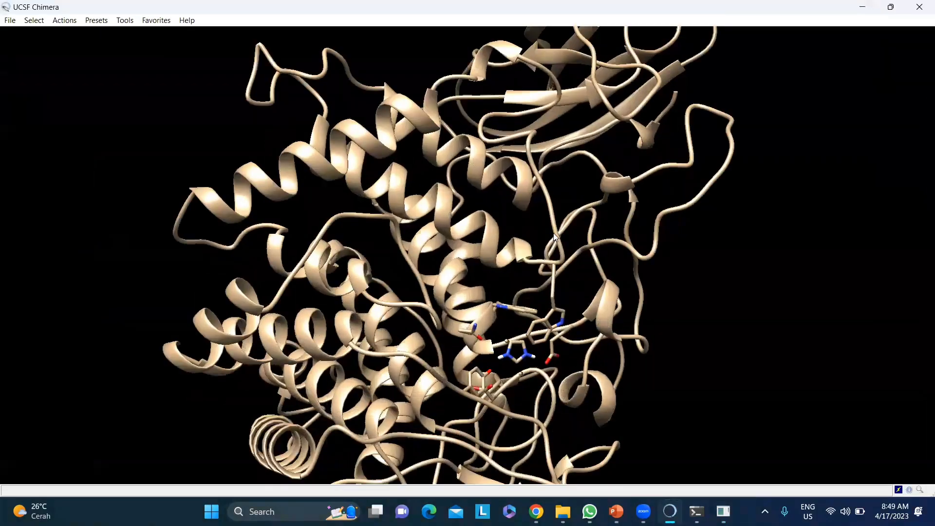
scroll(552, 244, "down", 5)
left_click_drag(552, 249, 75, 4)
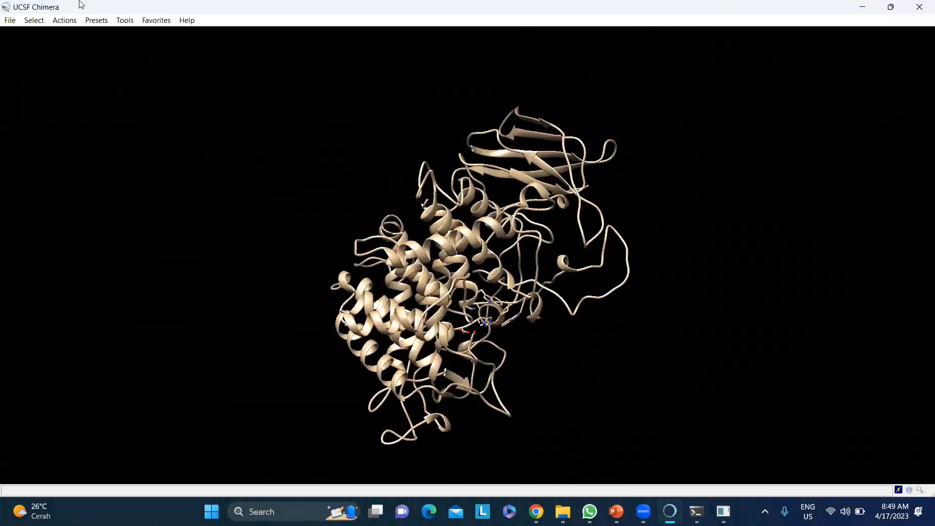
left_click(68, 21)
mouse_move(29, 22)
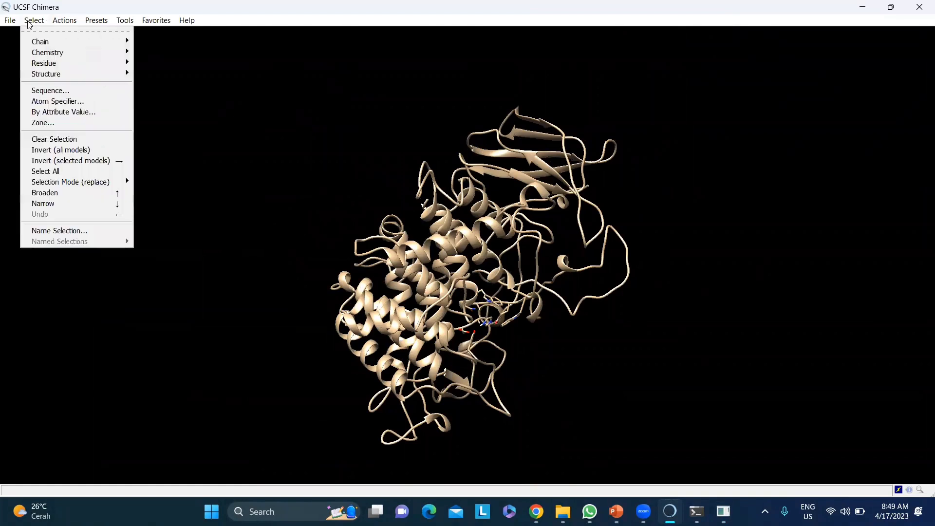
left_click(54, 90)
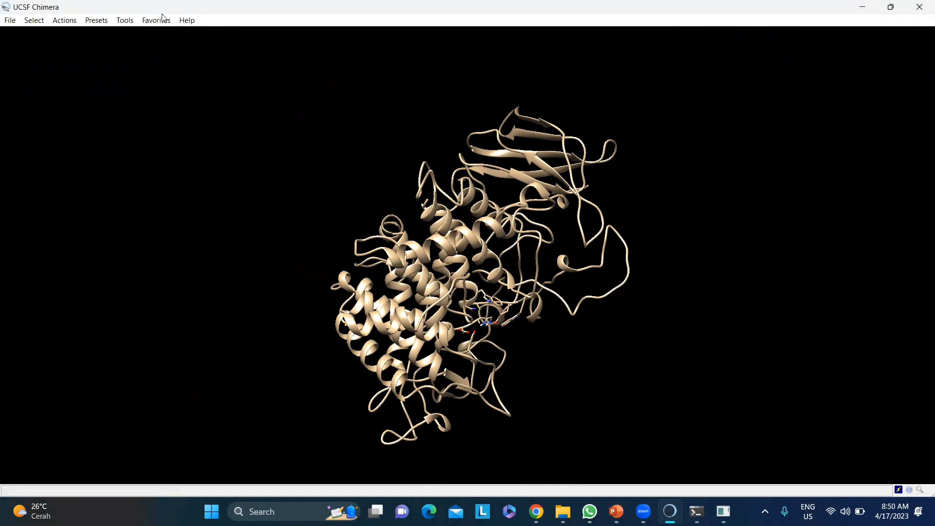
Restore the Chimera window from full screen, narrow it and reposition it so the entire window fits on the desktop.
left_click(891, 7)
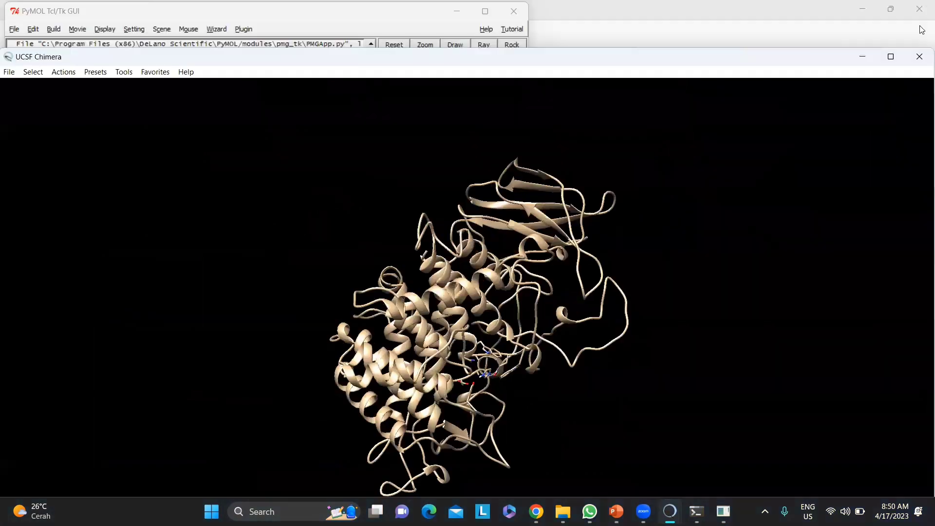
left_click(890, 56)
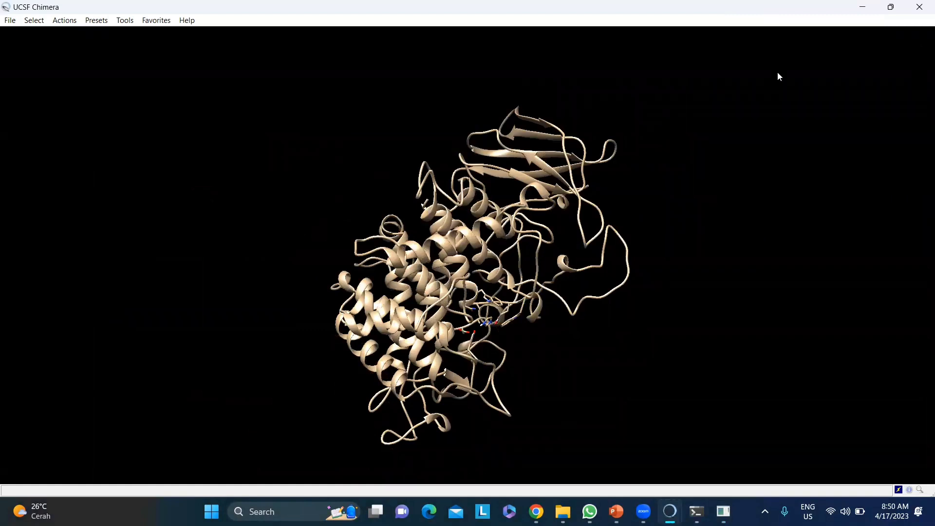
key("super+Down")
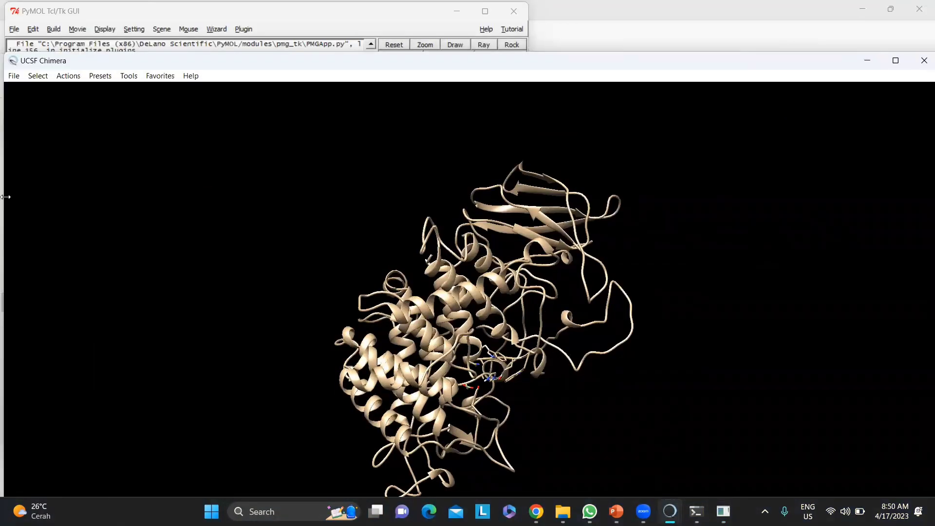
left_click_drag(5, 196, 91, 196)
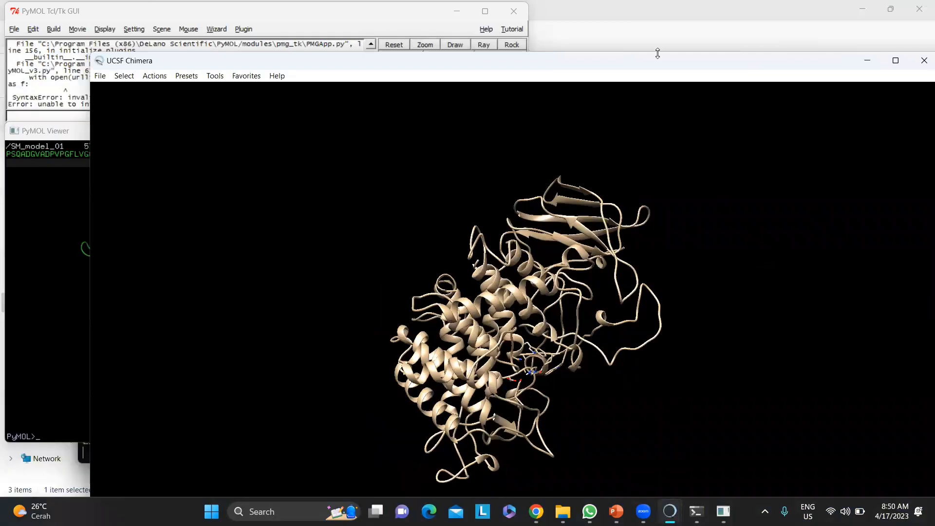
left_click_drag(657, 53, 594, 59)
left_click(185, 74)
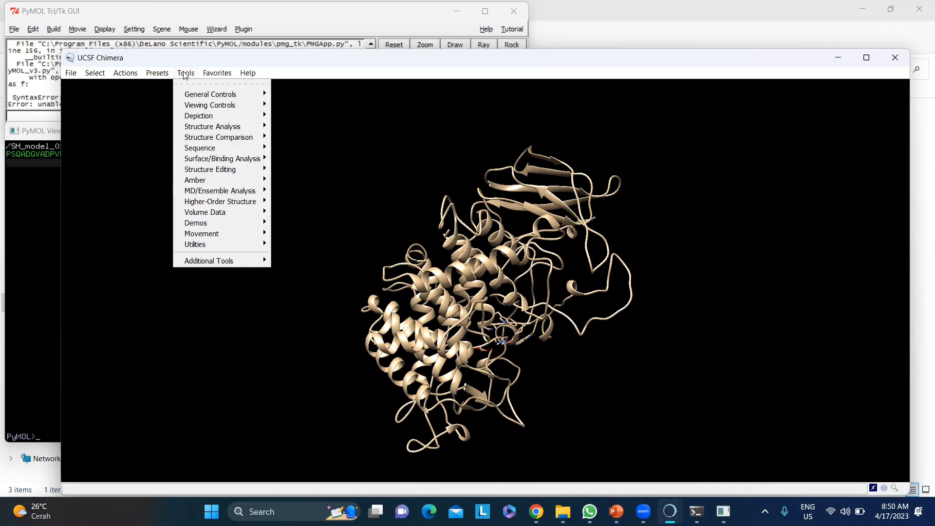
mouse_move(121, 79)
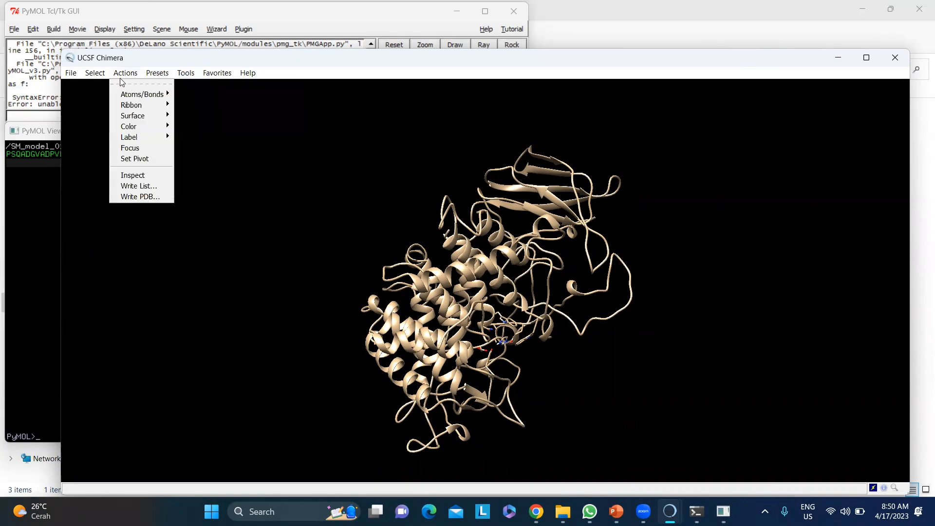
mouse_move(94, 84)
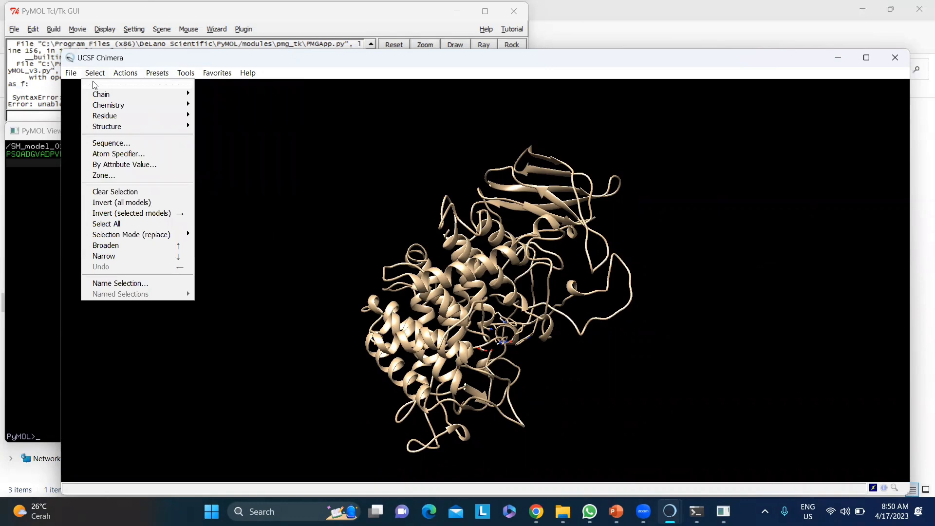
mouse_move(66, 81)
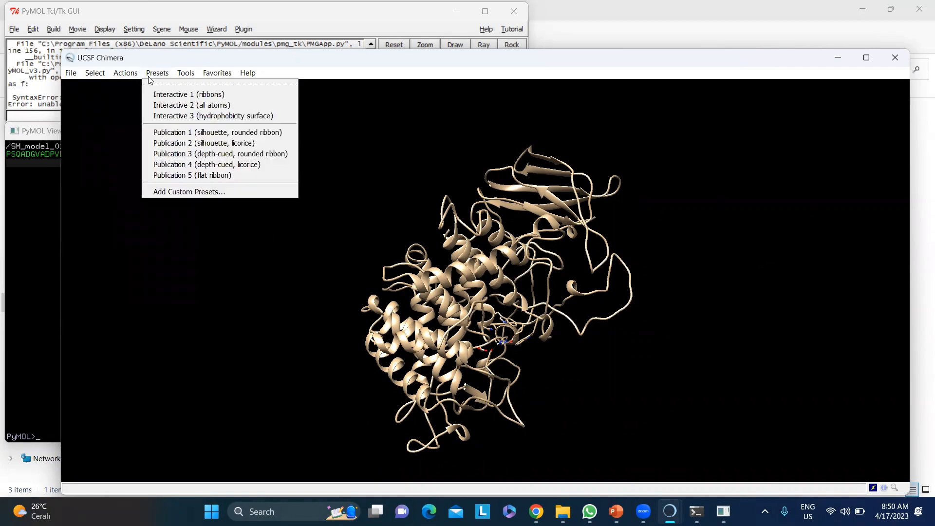
mouse_move(193, 80)
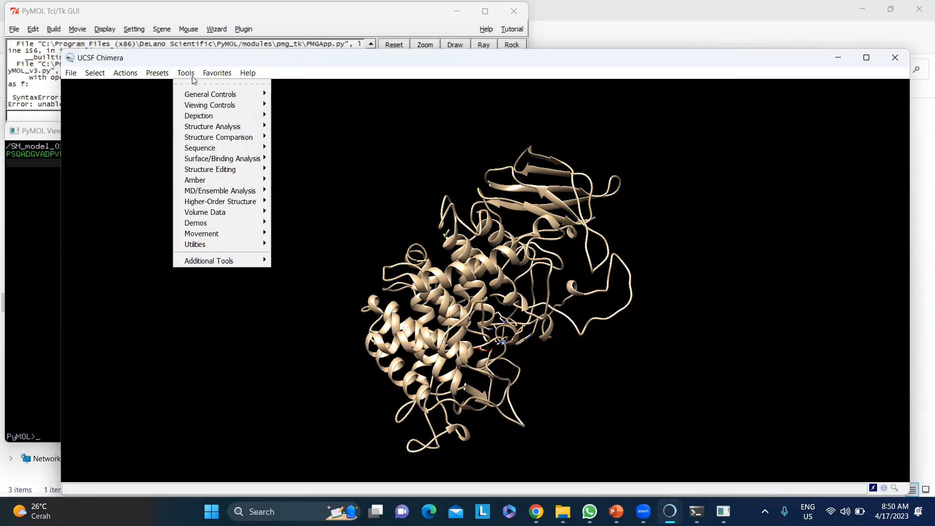
mouse_move(223, 79)
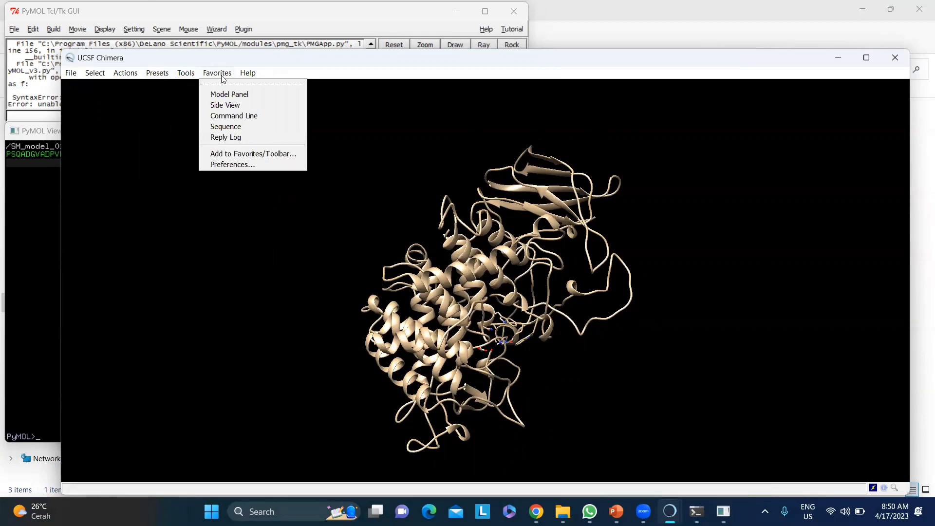
Inspect the protein ribbon model and its ligand region from several angles, then close Chimera.
left_click(645, 281)
left_click_drag(644, 282, 651, 315)
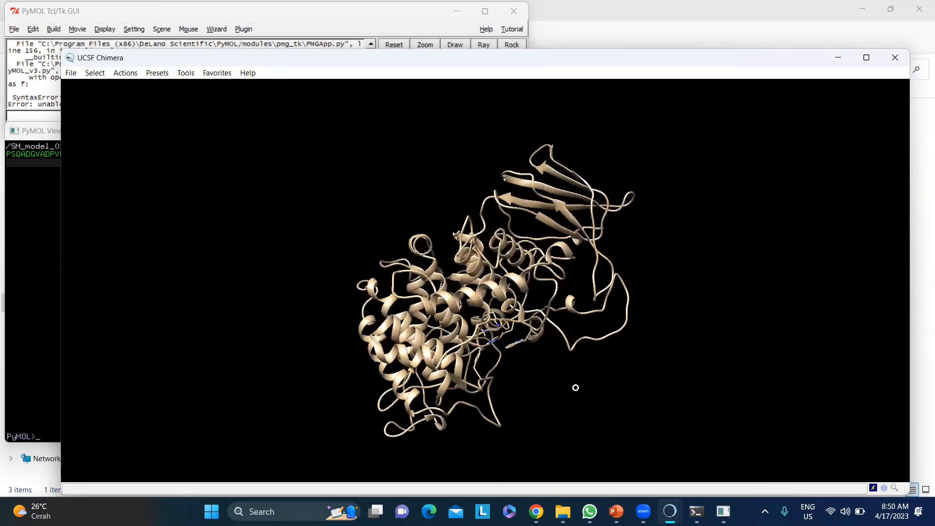
left_click_drag(575, 387, 531, 338)
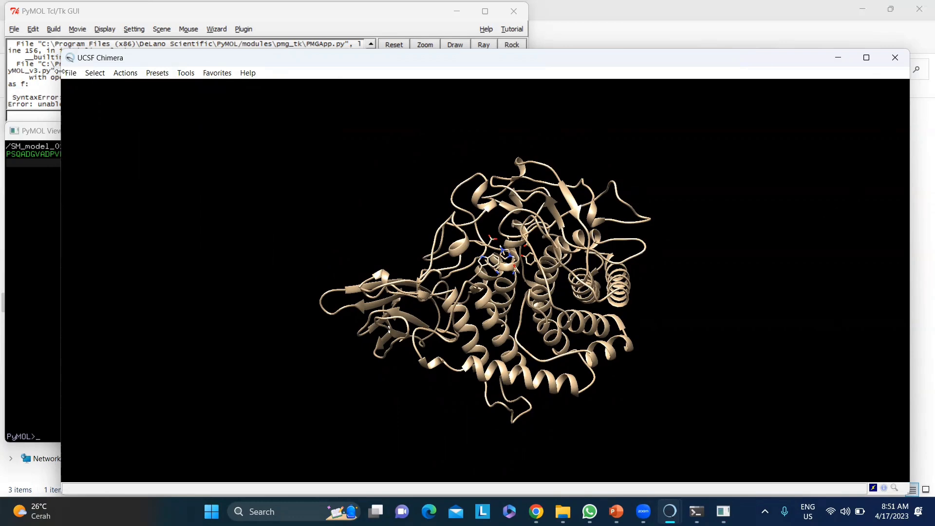
left_click(895, 57)
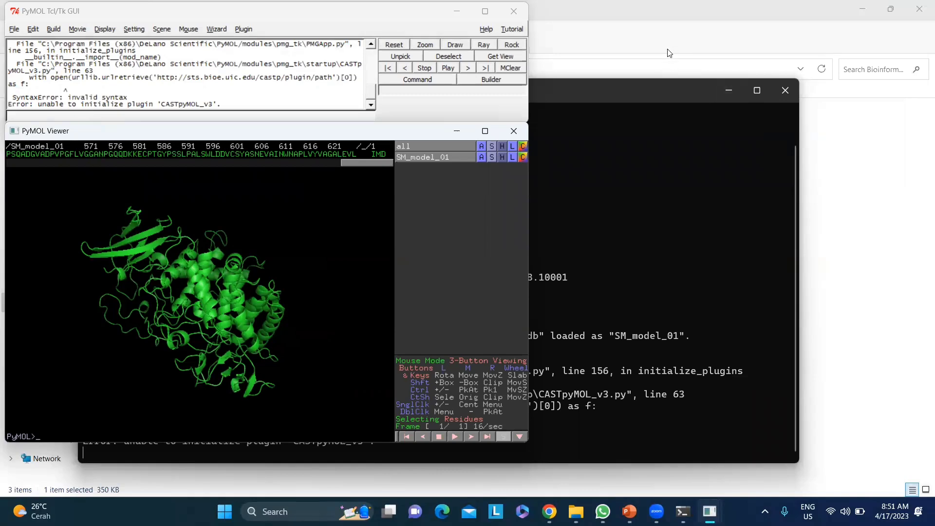
Switch to Chrome and check the Robetta submission page and the Updates mail in the Gmail inbox.
mouse_move(266, 288)
left_mouse_down()
mouse_move(303, 325)
mouse_move(351, 273)
mouse_move(294, 264)
mouse_move(222, 299)
mouse_move(265, 291)
mouse_move(229, 285)
mouse_move(258, 273)
left_mouse_up()
left_click(752, 18)
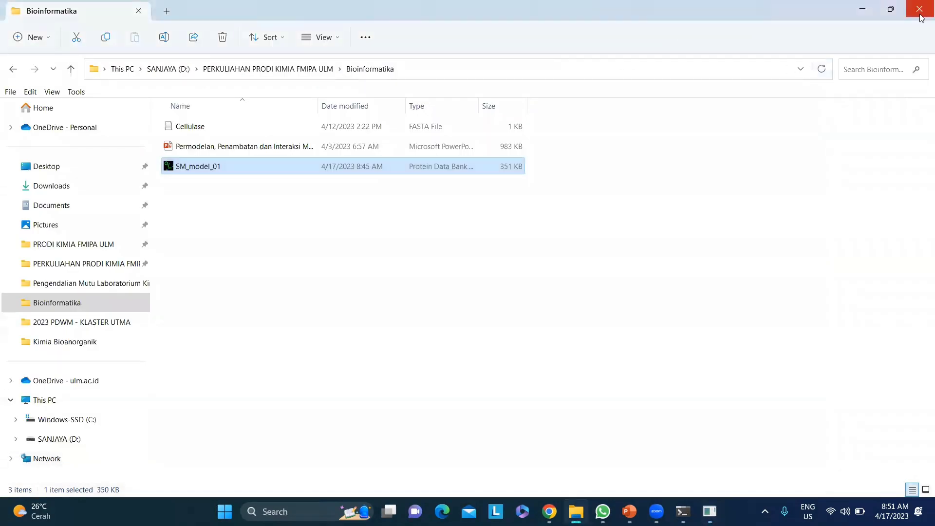
left_click(549, 511)
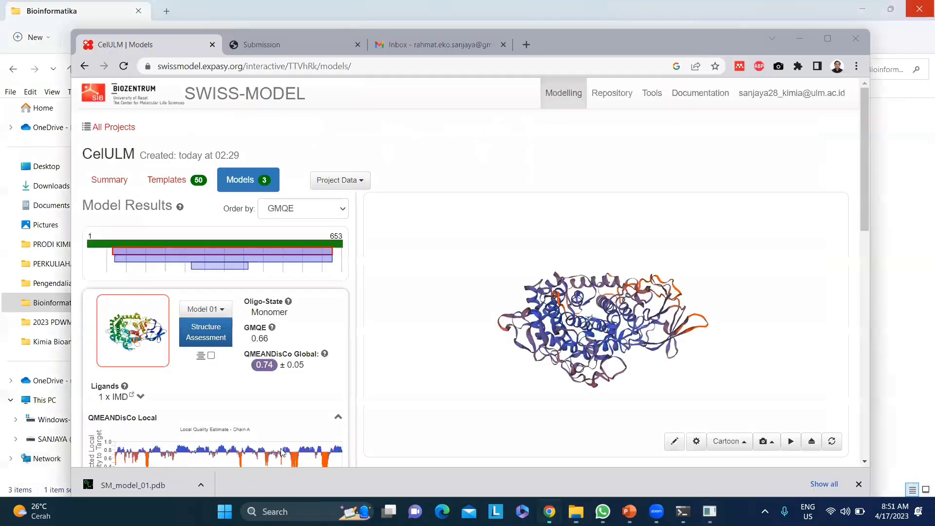
left_click(275, 45)
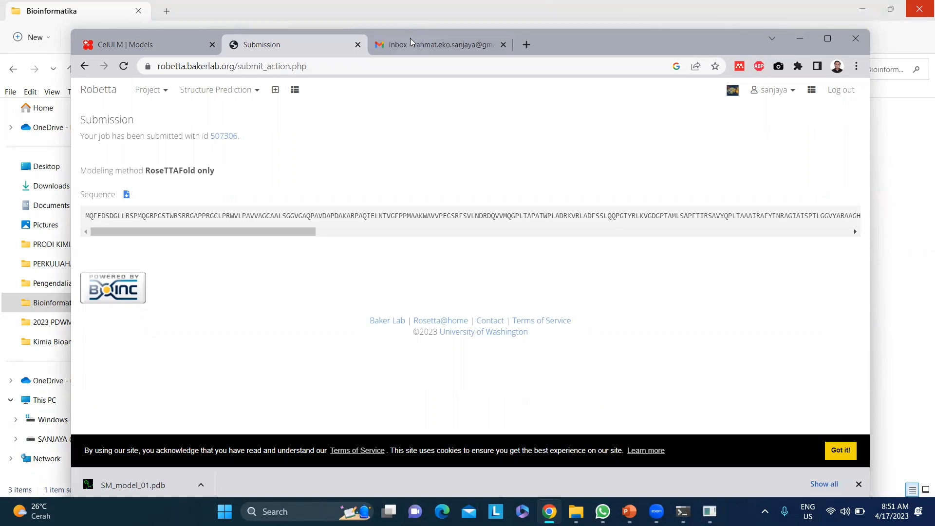
left_click(410, 41)
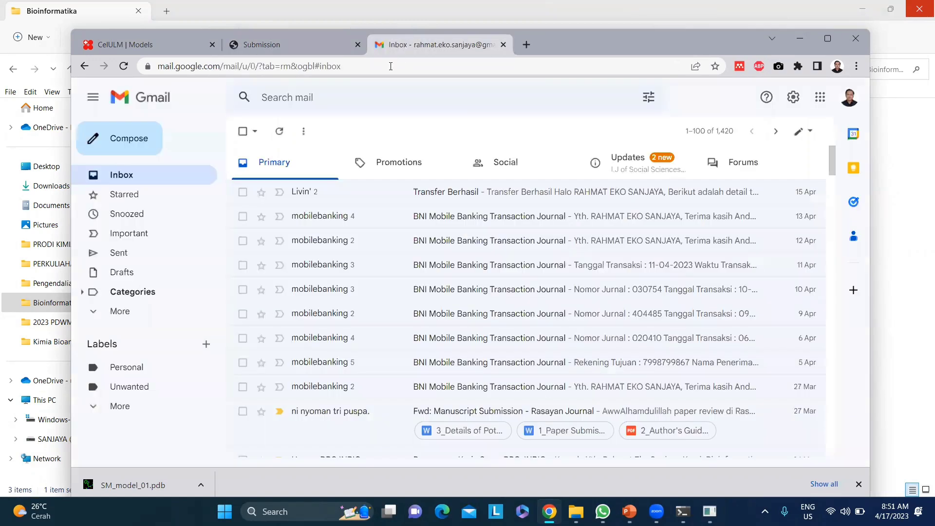
left_click(640, 162)
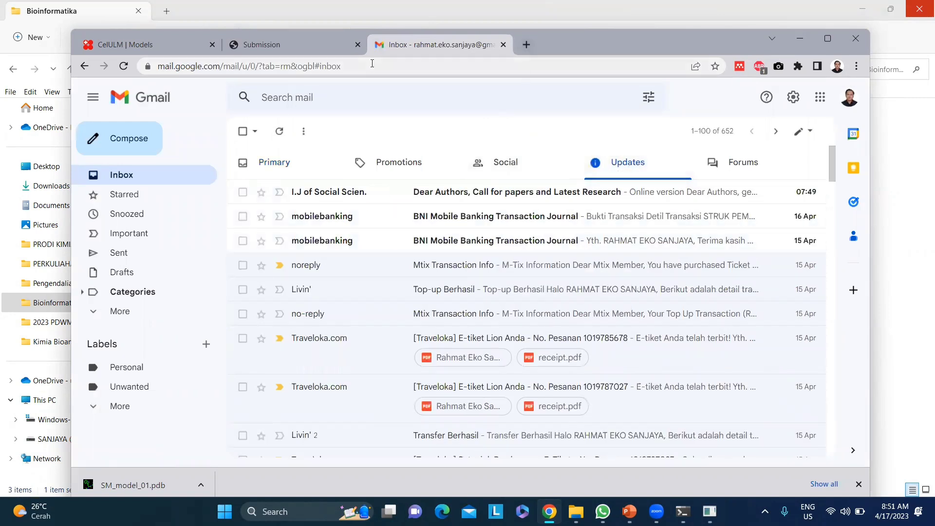
Search Google for "I Tasser" and open the I-TASSER server for protein structure and function prediction in a maximized browser window.
left_click(287, 73)
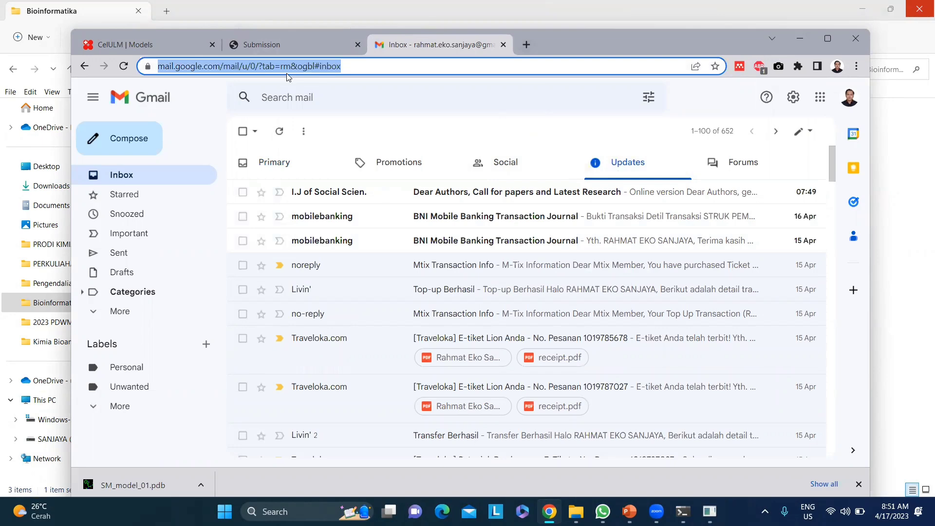
type("I T")
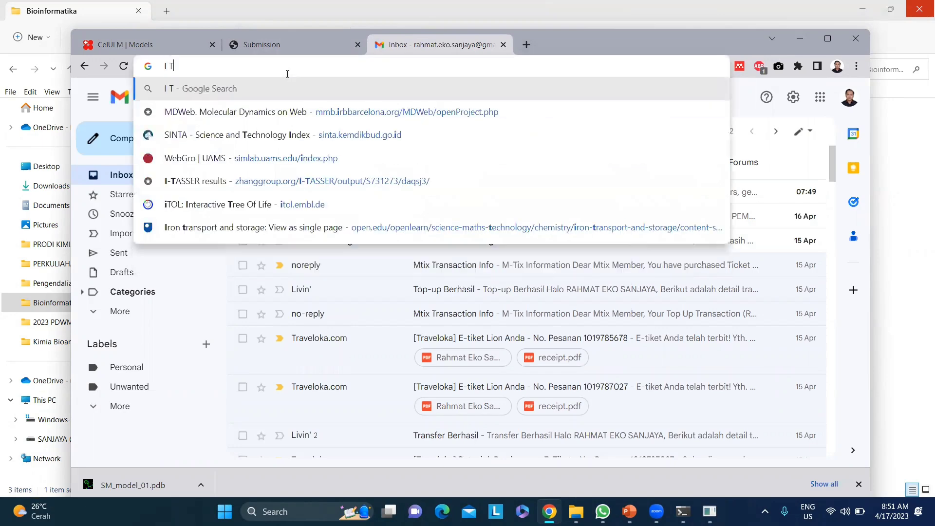
type("aseer")
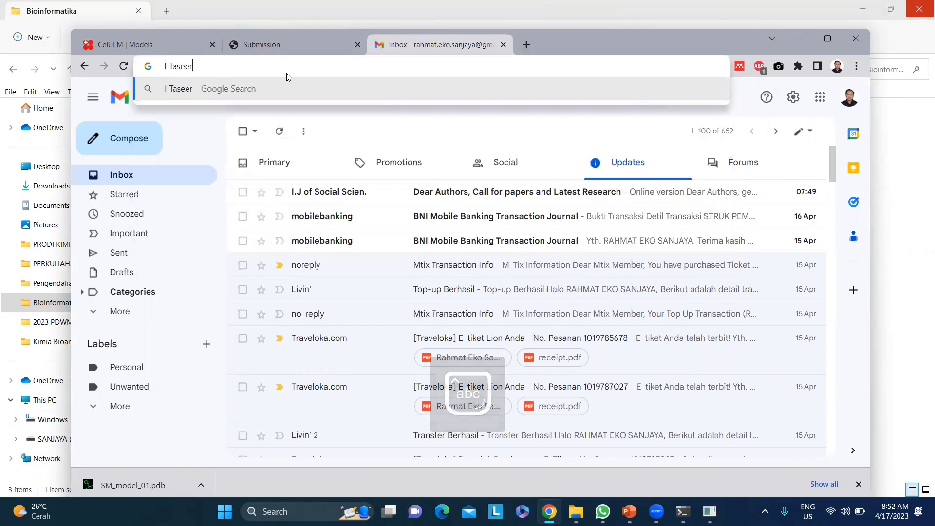
key("BackSpace")
key("BackSpace")
key("BackSpace")
key("BackSpace")
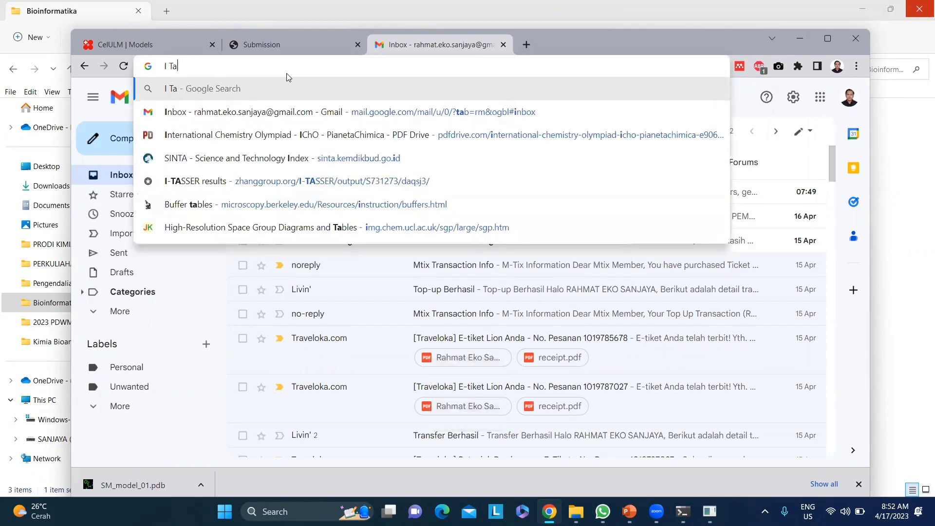
type("sser")
key("Return")
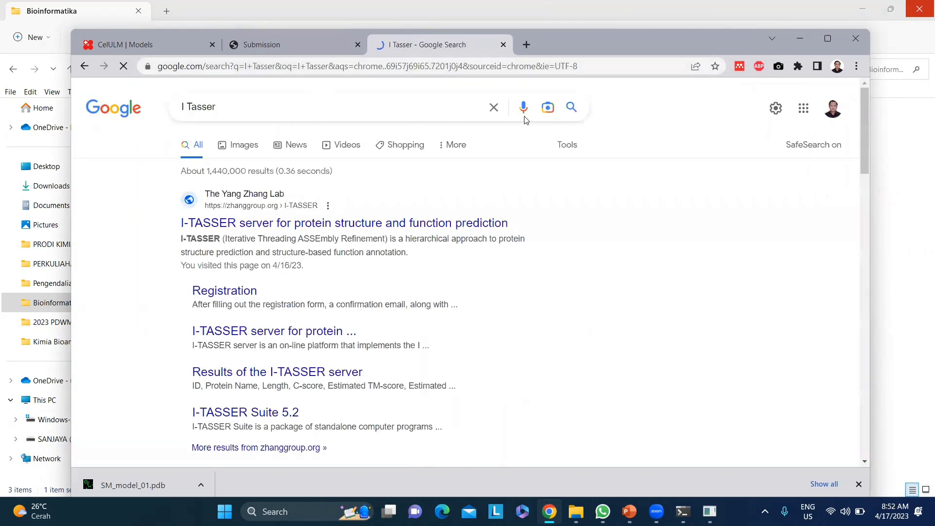
left_click(827, 39)
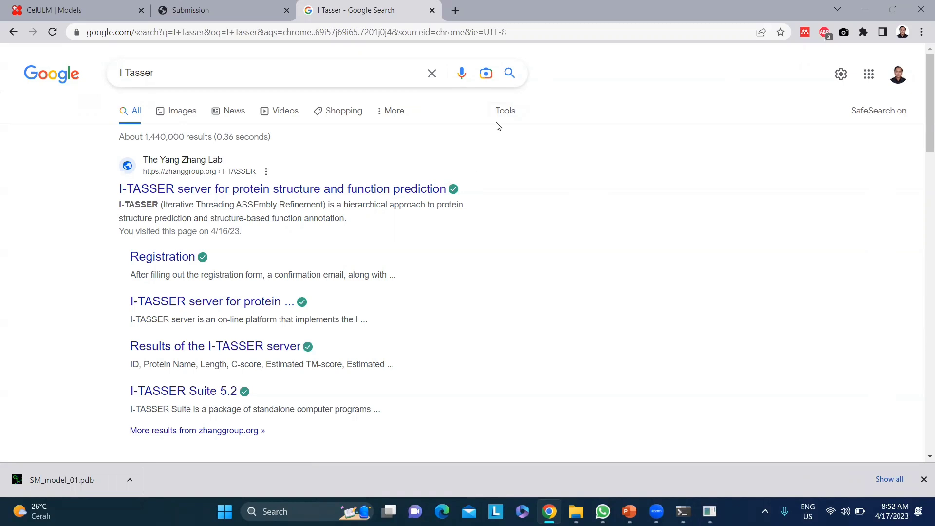
left_click(320, 189)
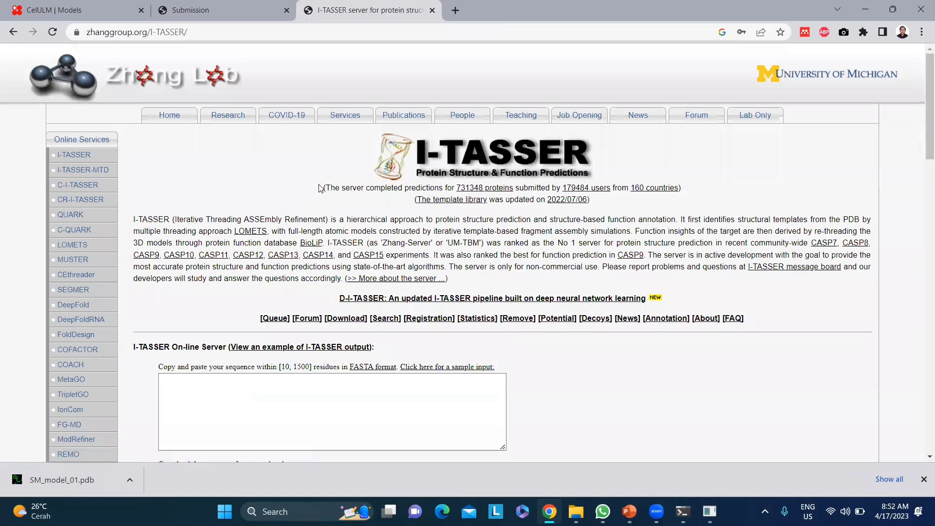
Look through the I-TASSER page, covering the server description, submission form, list of online services, news and references.
scroll(442, 217, "down", 1)
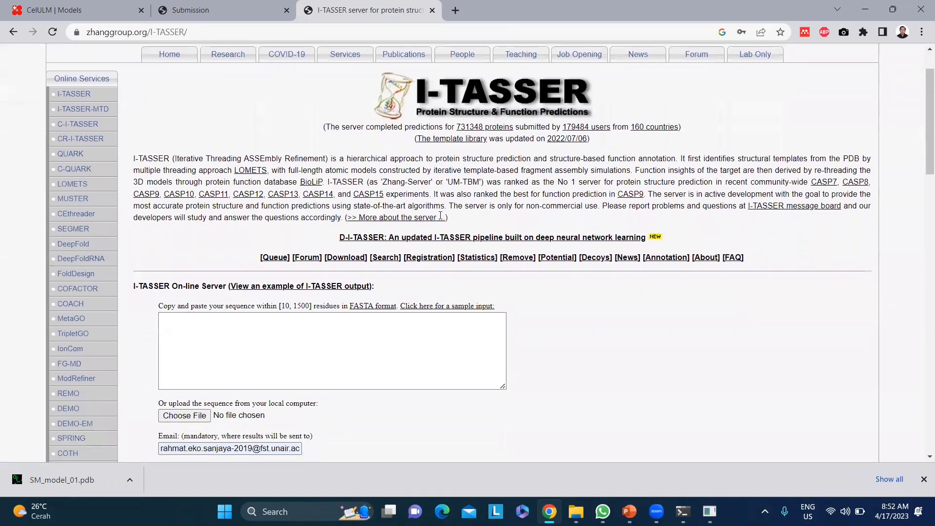
scroll(441, 219, "down", 2)
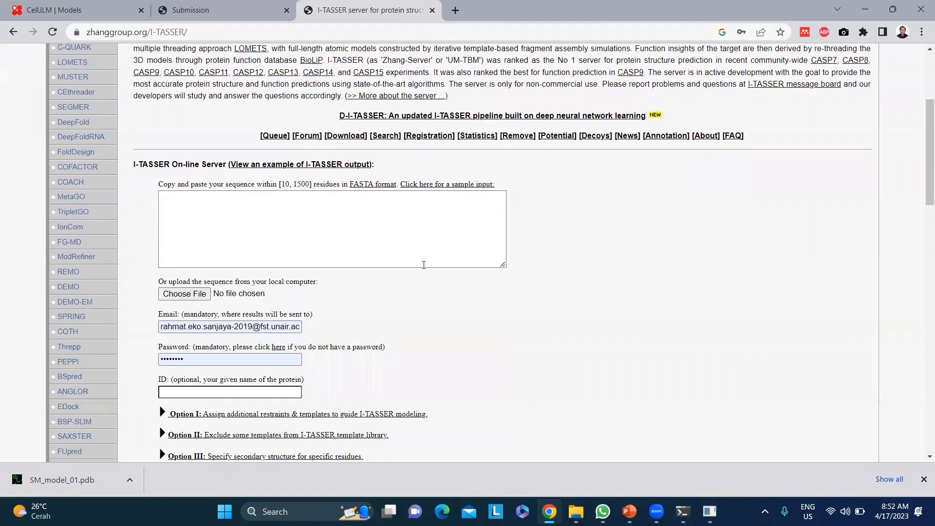
scroll(522, 280, "up", 4)
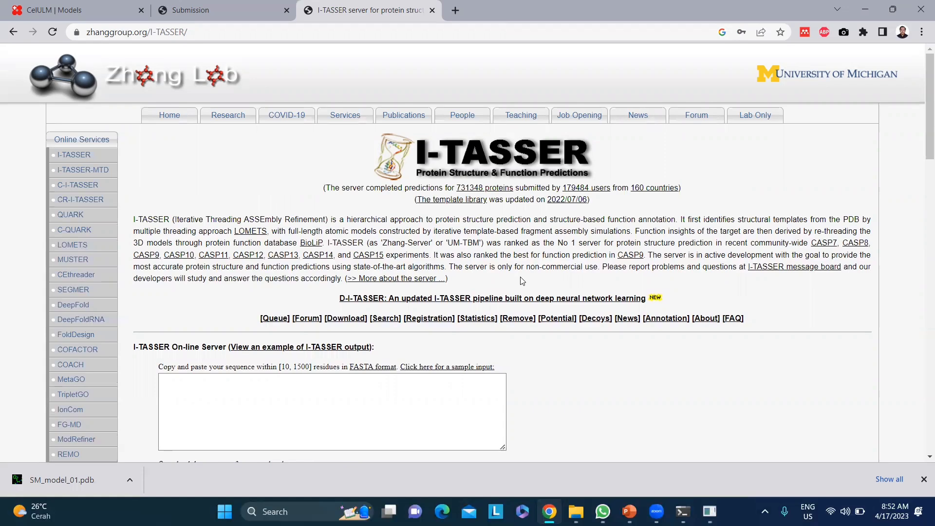
scroll(107, 369, "down", 15)
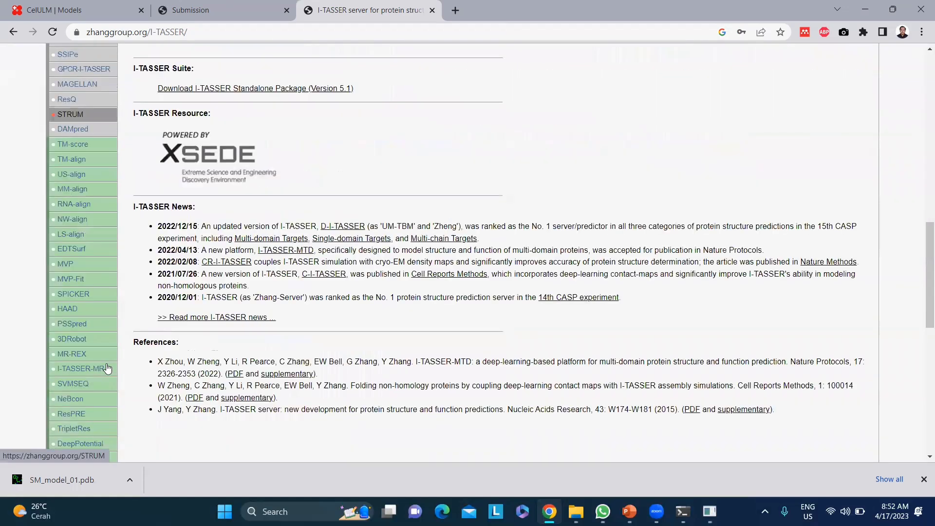
scroll(107, 369, "down", 3)
scroll(108, 369, "up", 5)
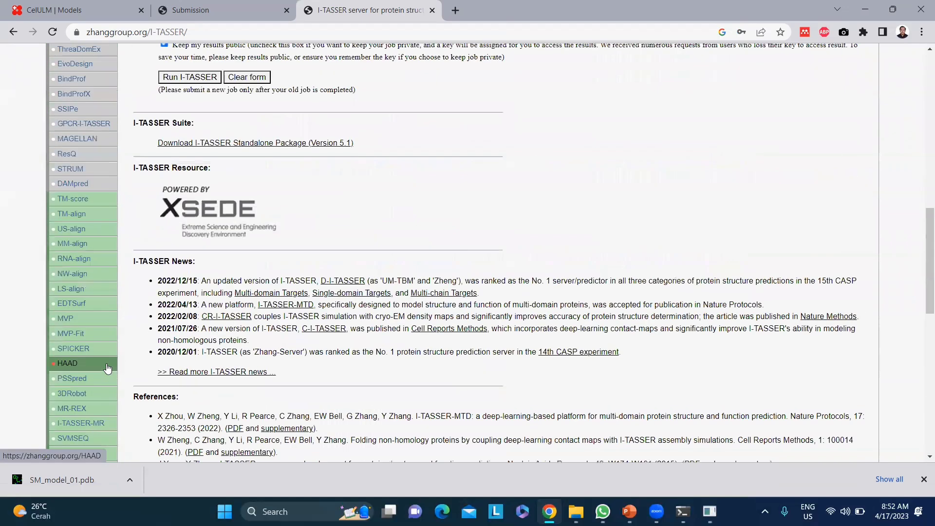
scroll(107, 368, "up", 5)
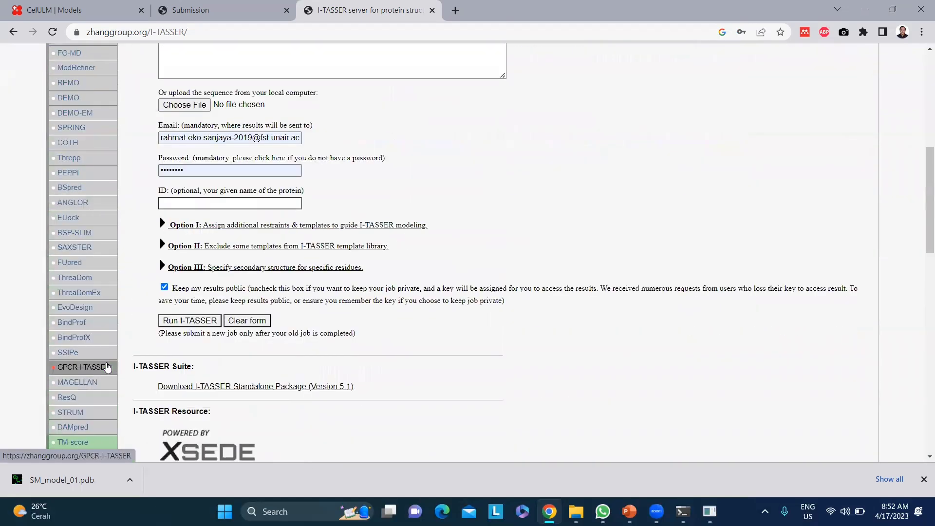
scroll(107, 368, "up", 8)
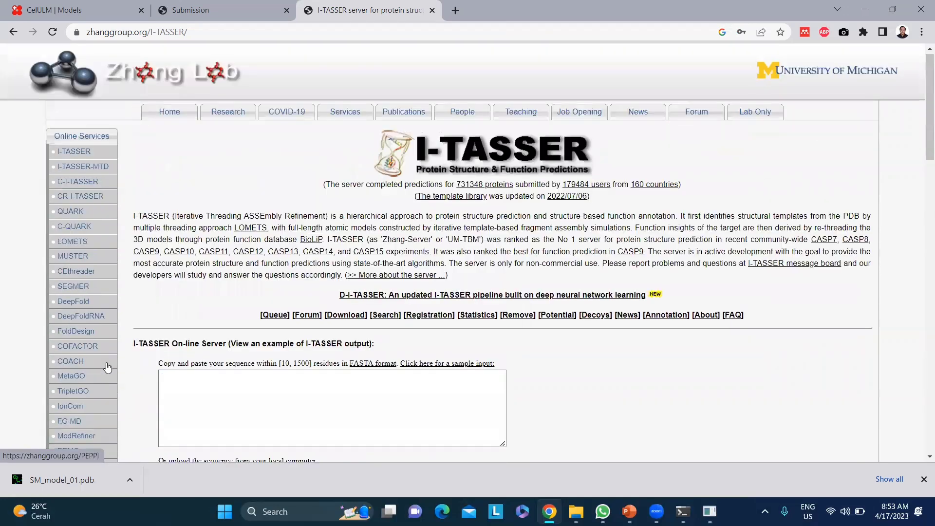
Choose the Cellulase FASTA file from the Bioinformatika folder as the sequence to upload.
scroll(107, 369, "down", 4)
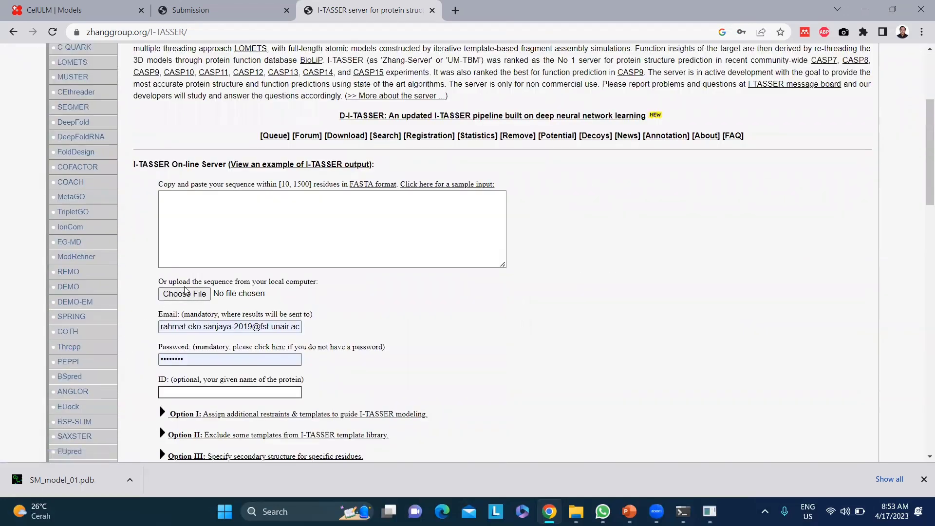
left_click(185, 292)
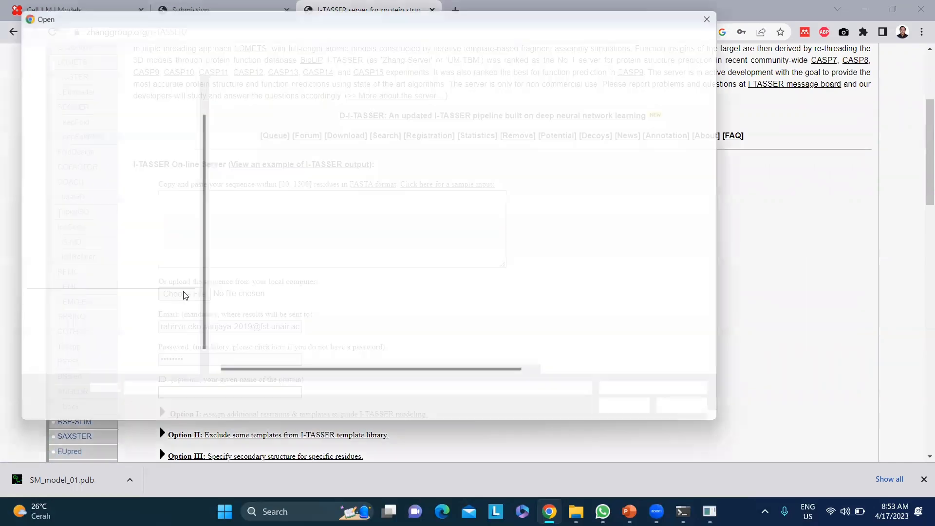
left_click(243, 97)
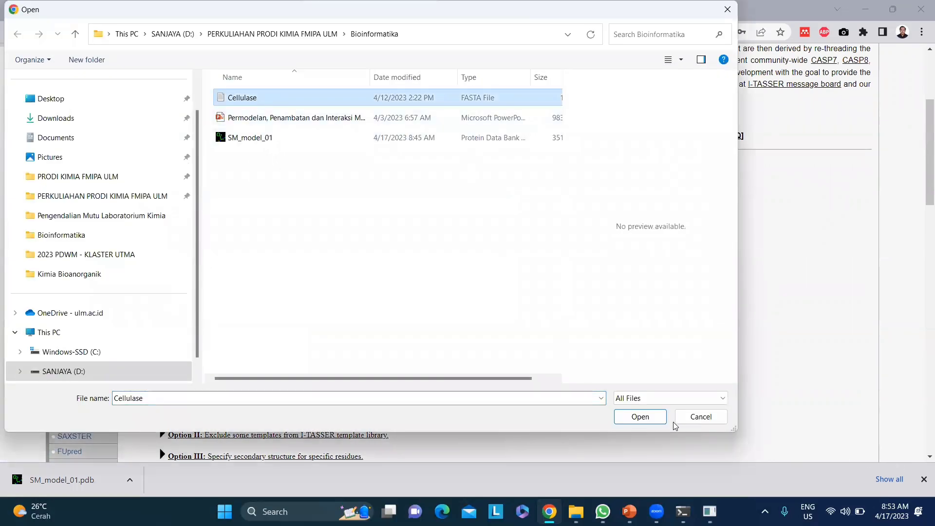
left_click(661, 416)
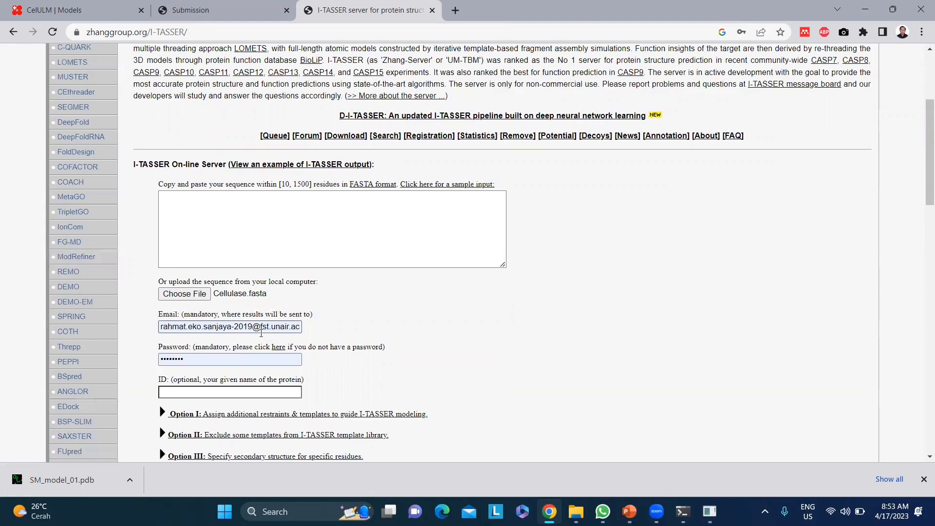
Check the password field, view the I-TASSER server registration page linked beside it, and return to the submission form.
left_click(215, 360)
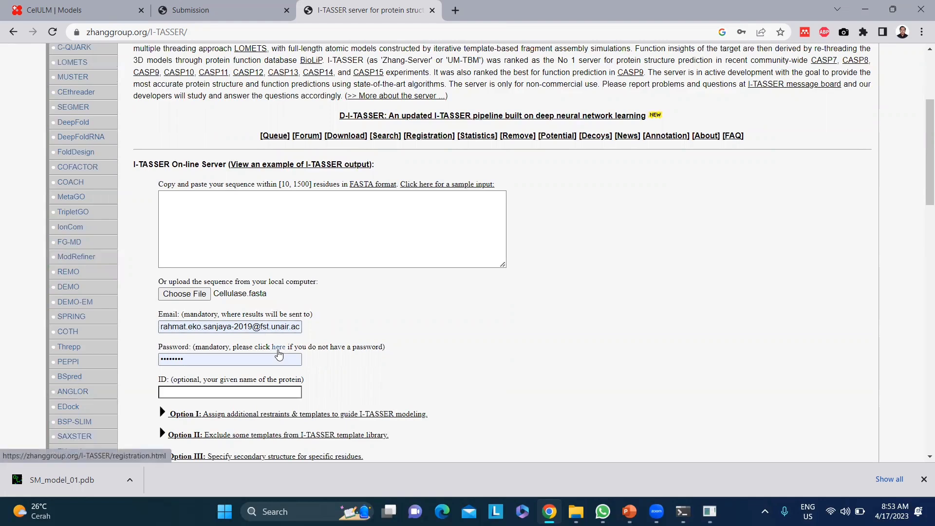
left_click(278, 347)
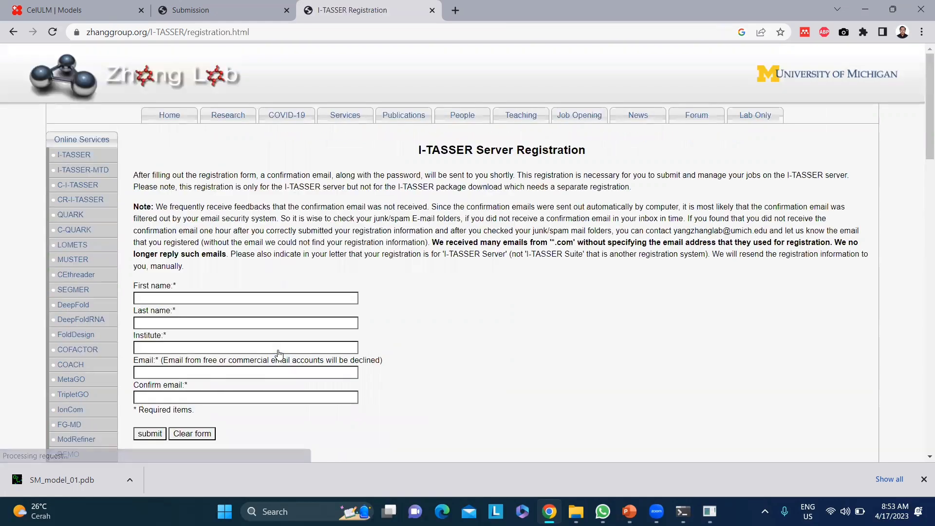
left_click(14, 35)
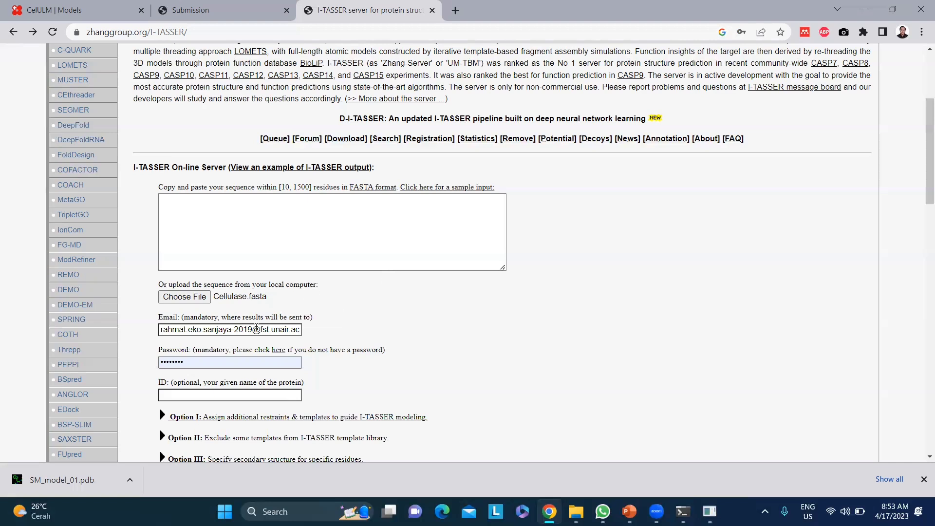
Reopen the registration page to read its notes and required fields, then go back to the submission form.
left_click(279, 350)
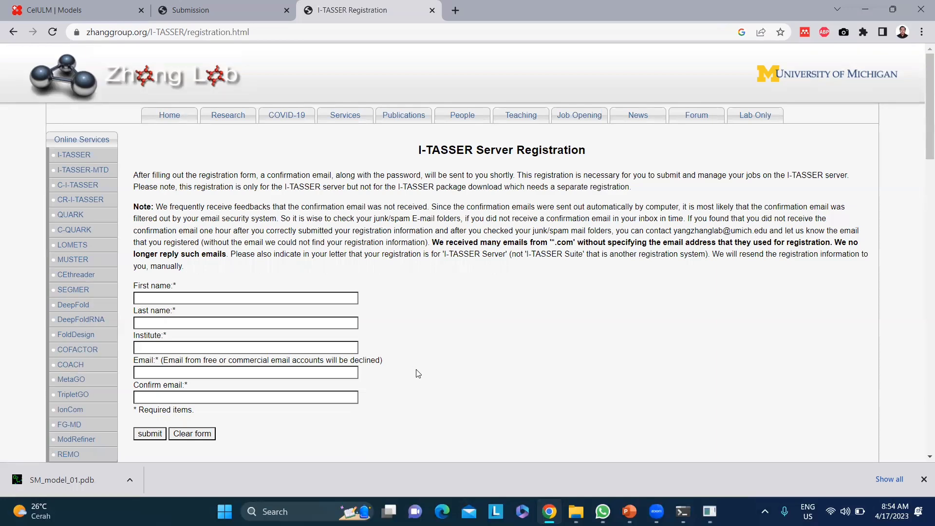
scroll(492, 361, "down", 3)
scroll(494, 362, "up", 3)
scroll(431, 333, "down", 3)
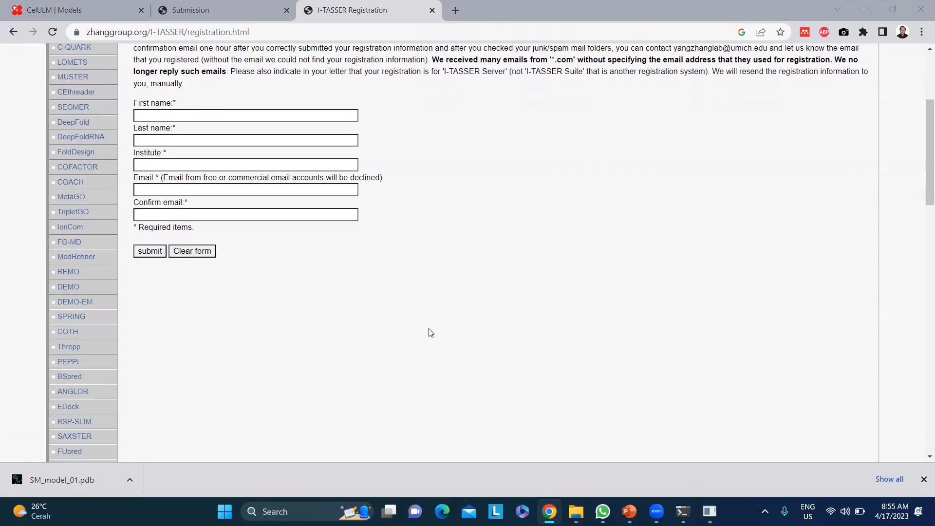
scroll(431, 333, "up", 3)
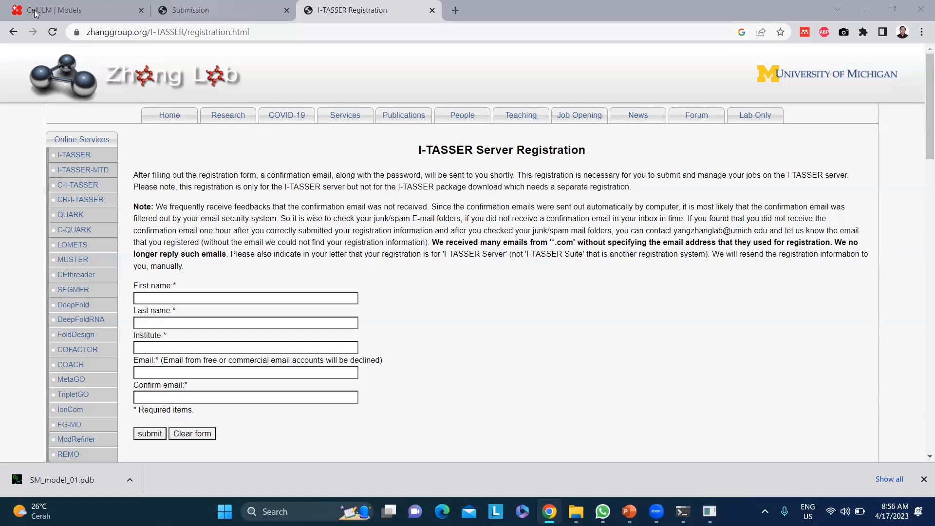
left_click(14, 31)
scroll(238, 210, "down", 3)
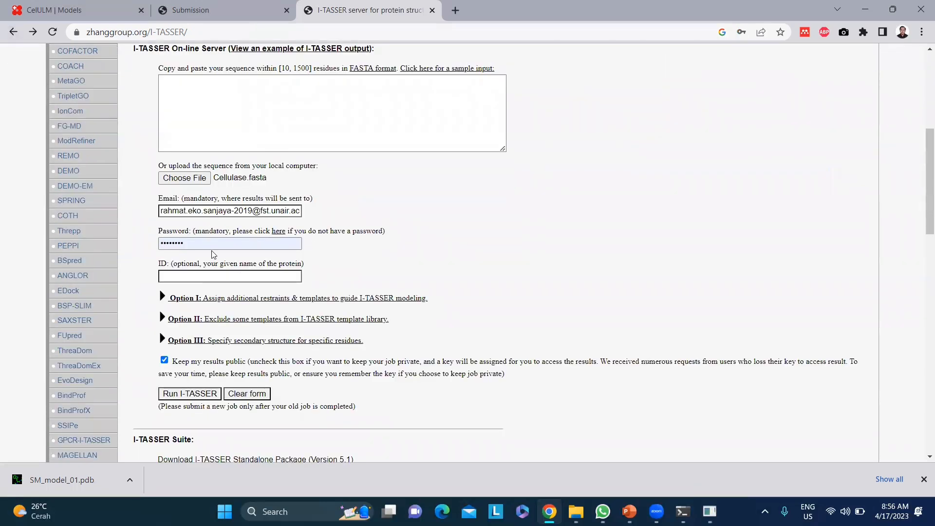
left_click(279, 231)
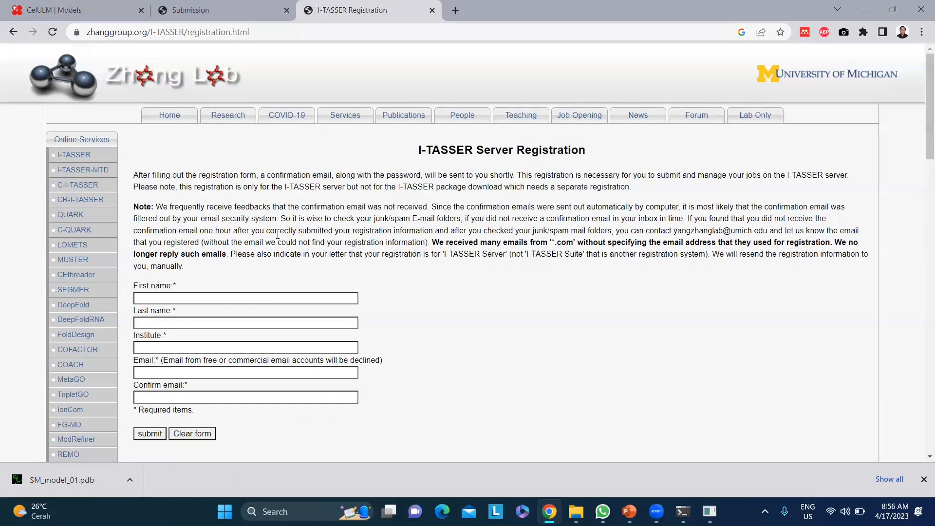
left_click(14, 32)
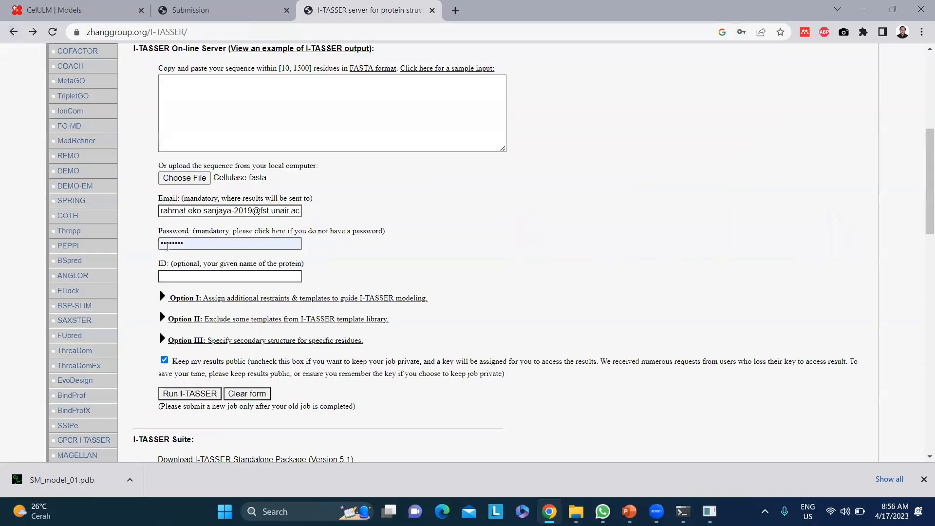
Leave the optional protein ID blank, turn off keeping the results public, and review the submission form.
left_click(212, 274)
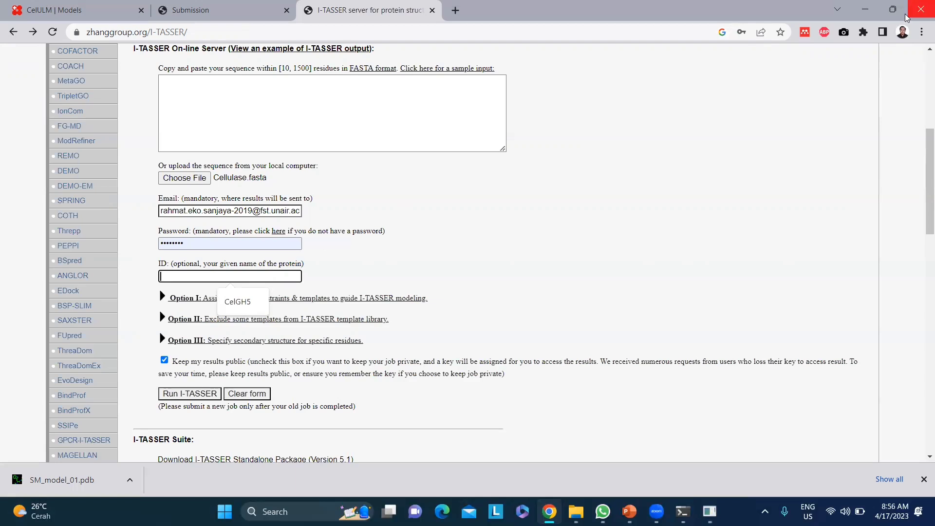
left_click(137, 368)
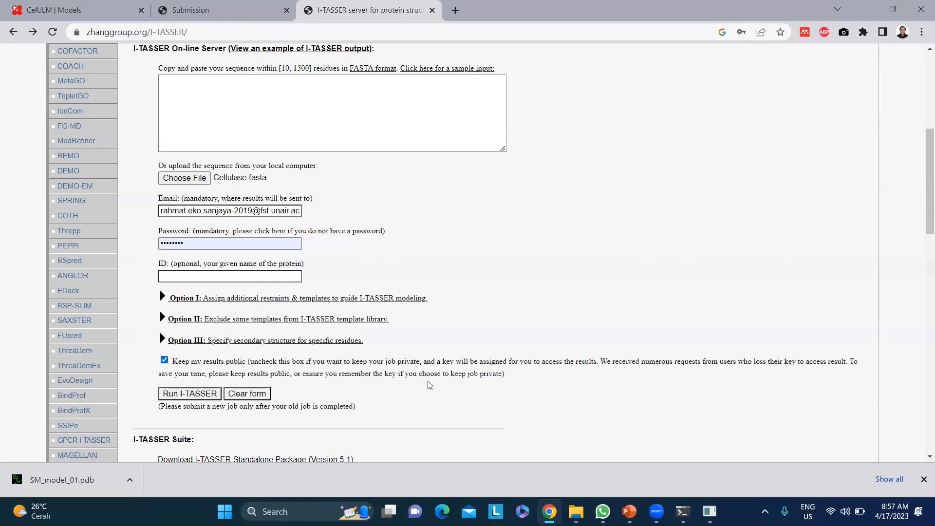
left_click(164, 360)
scroll(338, 101, "up", 2)
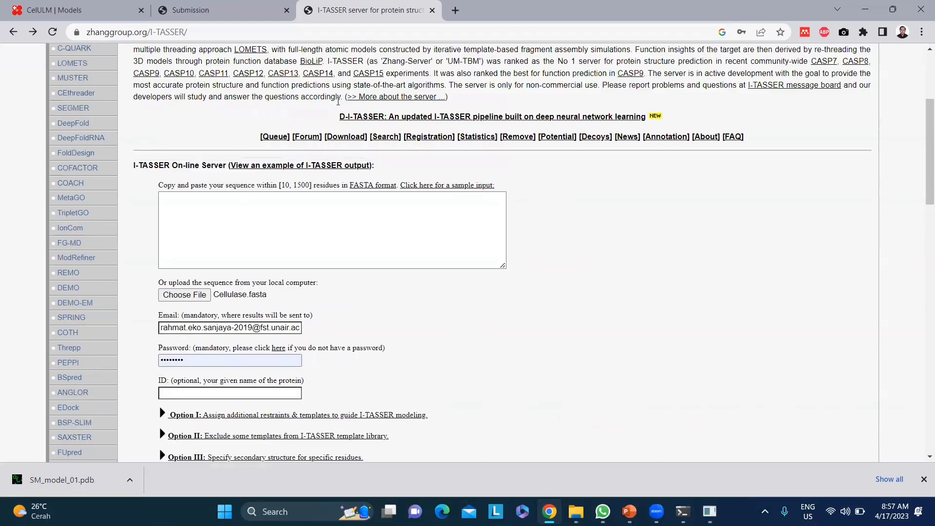
scroll(338, 100, "up", 4)
scroll(260, 339, "down", 6)
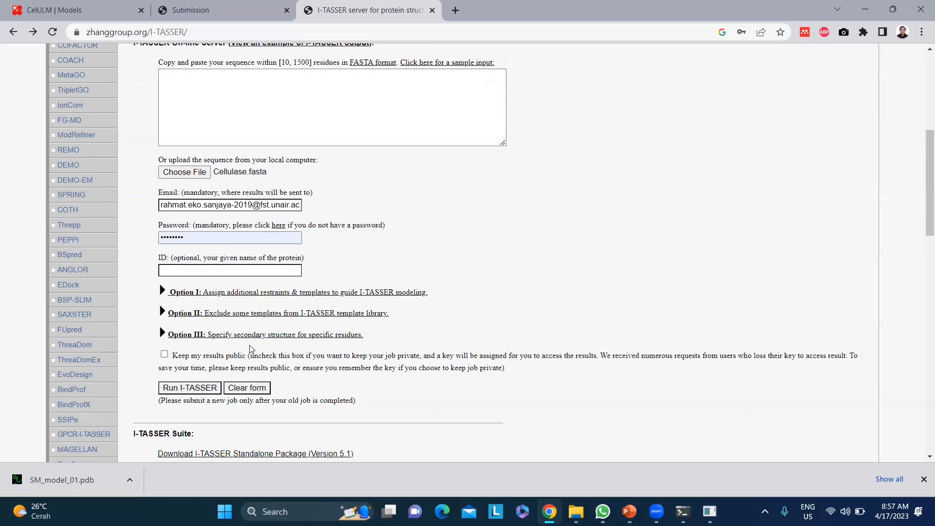
scroll(250, 346, "up", 6)
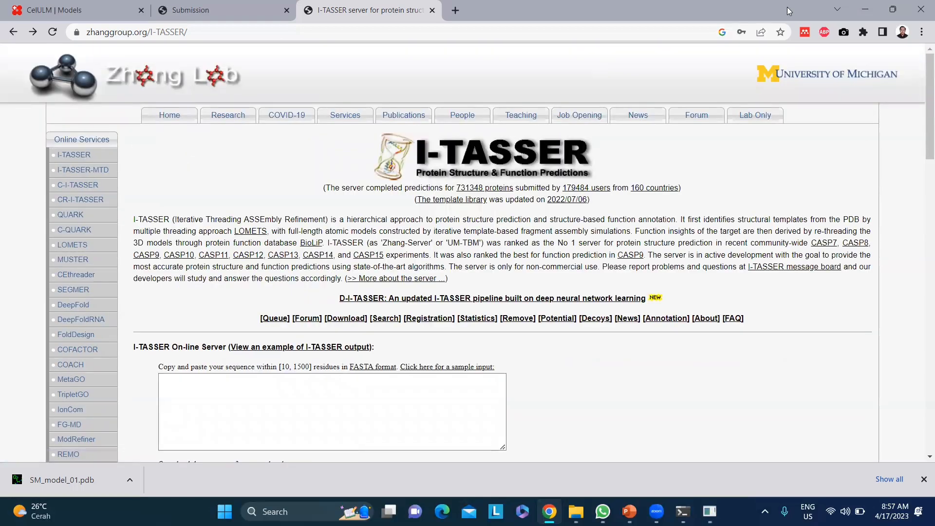
Restore the browser window from maximized, check the bookmarked I-TASSER results page in a new tab, and close that tab.
left_click(880, 12)
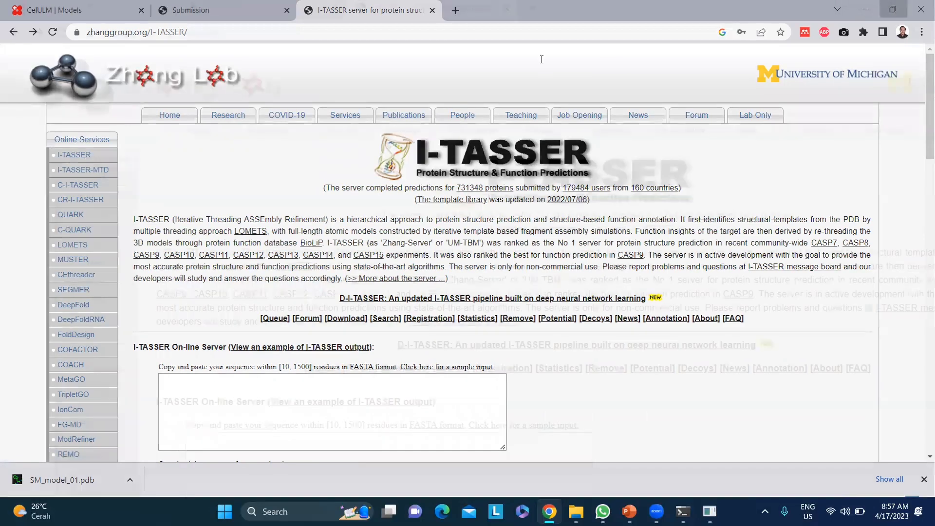
key("ctrl+t")
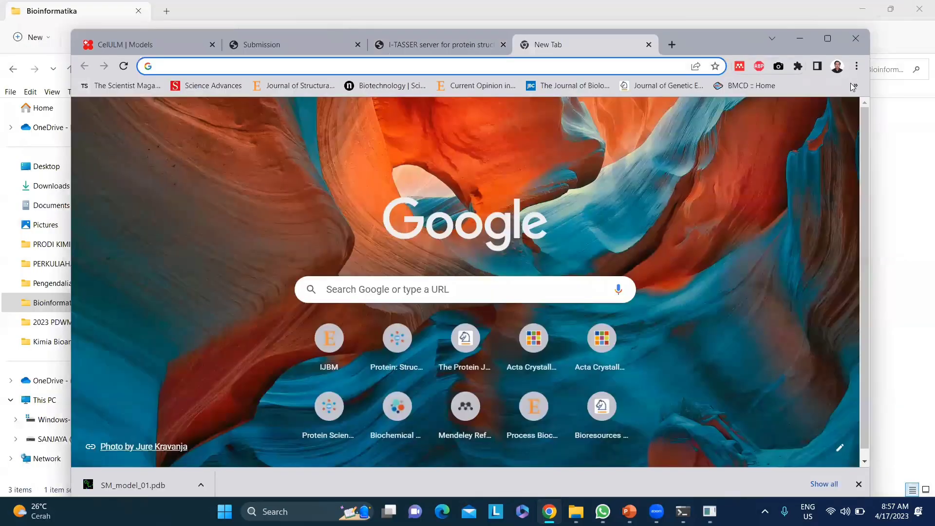
left_click(852, 86)
scroll(692, 384, "down", 8)
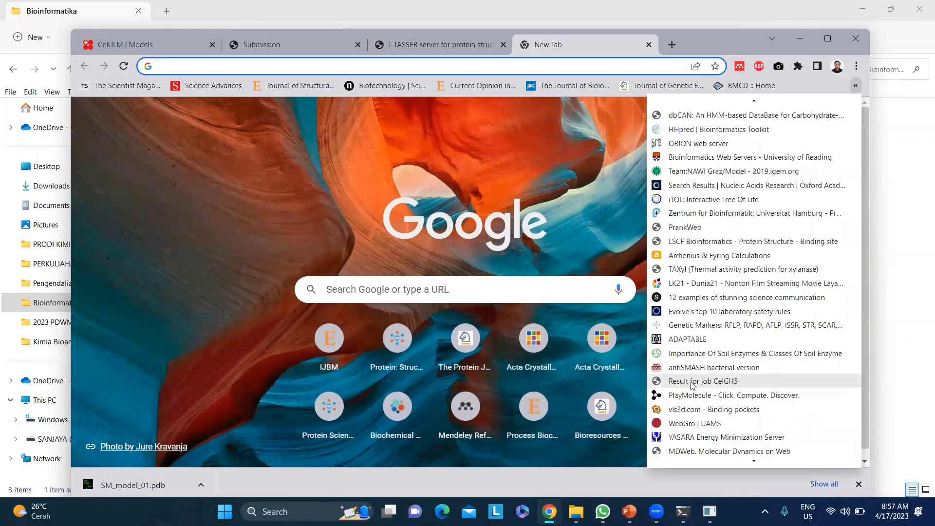
scroll(693, 384, "down", 4)
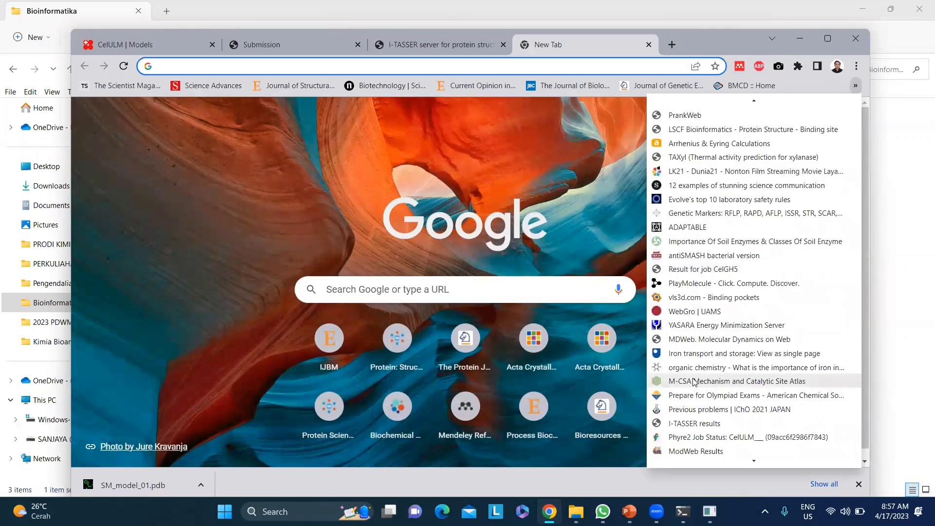
left_click(696, 429)
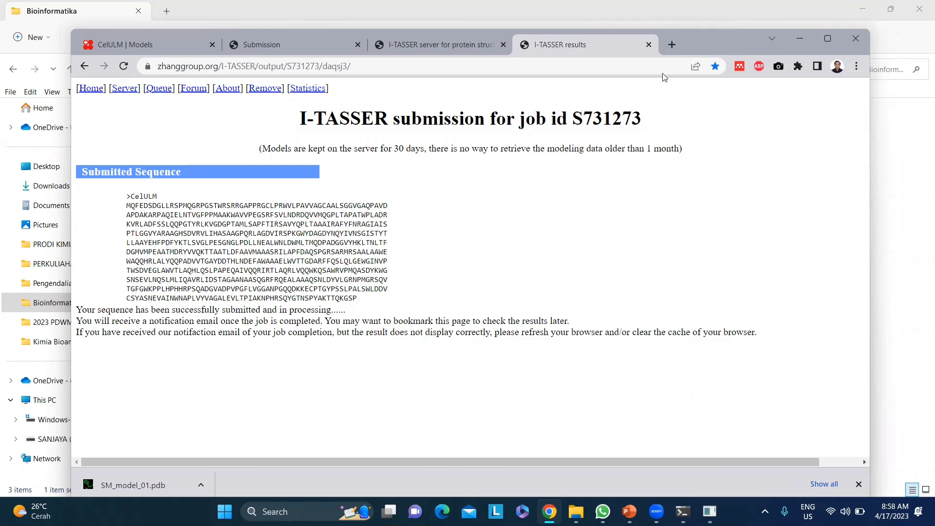
left_click_drag(726, 50, 724, 76)
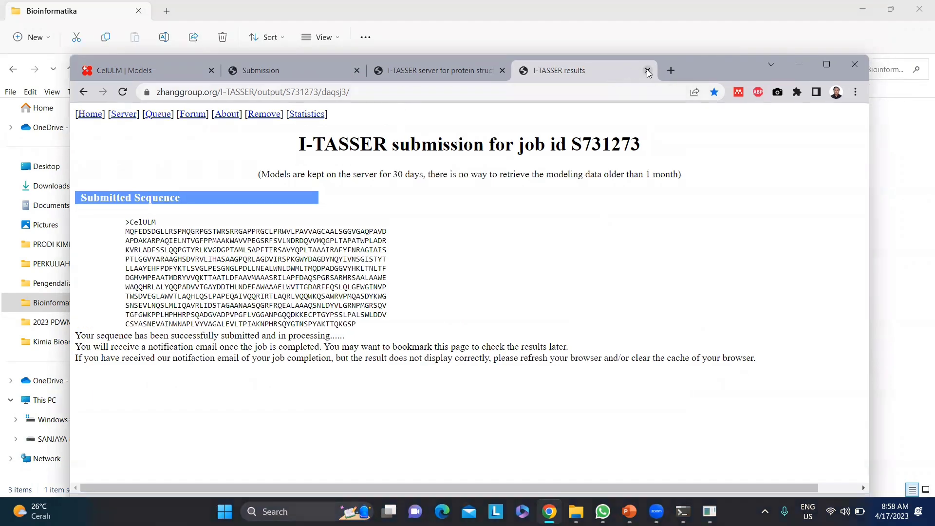
left_click(647, 71)
Search Google for "Phyre2" in the tab showing the I-TASSER server.
left_click(426, 94)
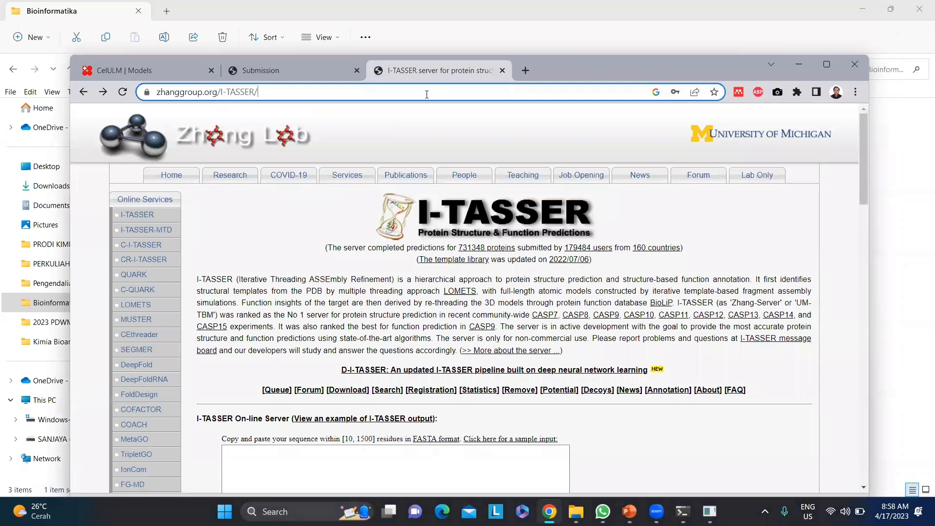
key("ctrl+a")
key("Caps_Lock")
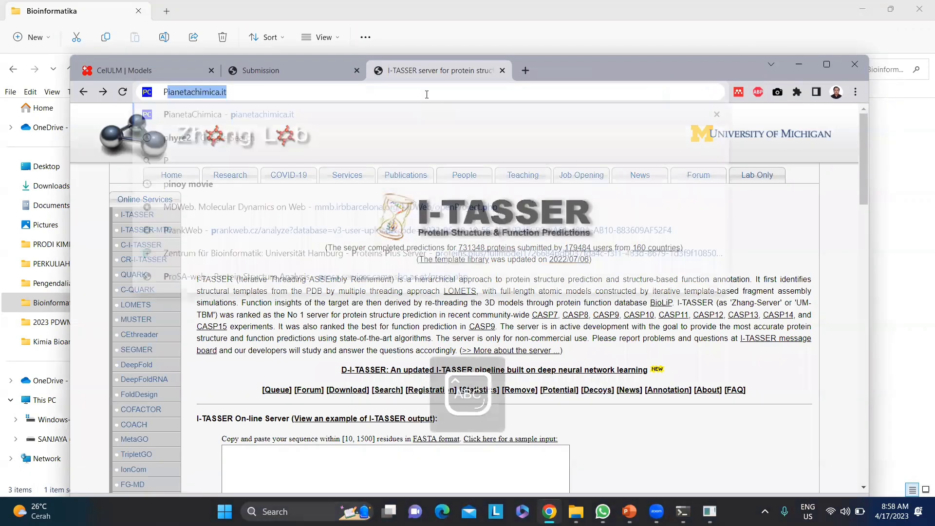
type("Phyre2")
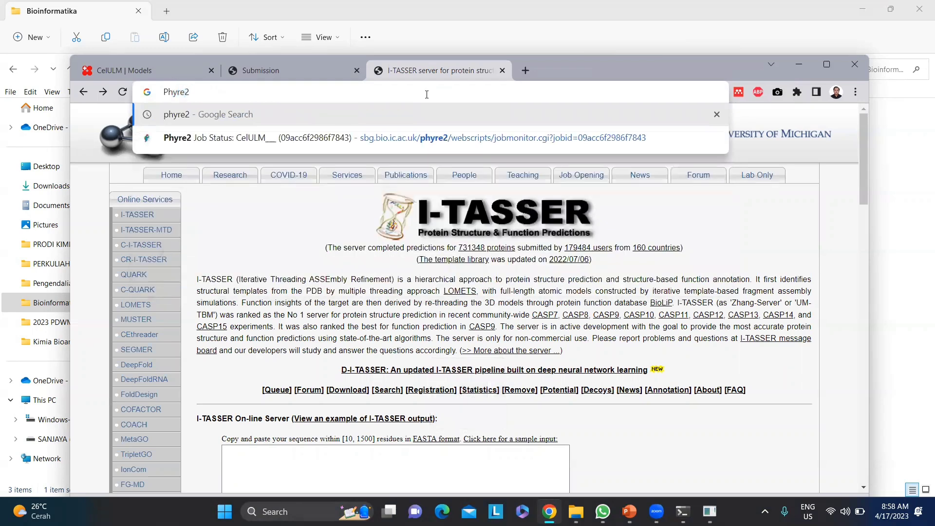
key("Return")
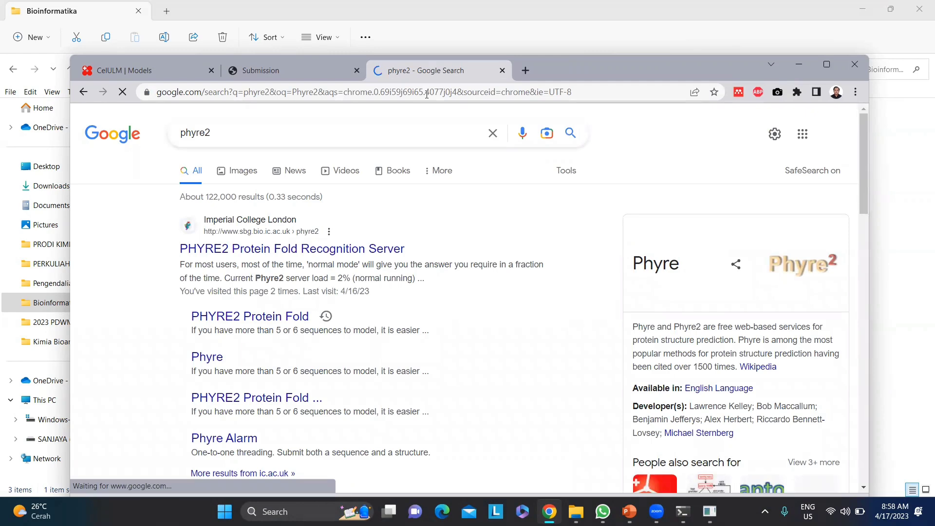
Maximize the browser, then open the PHYRE2 Protein Fold Recognition Server from the search results and find its submission form.
left_click(826, 64)
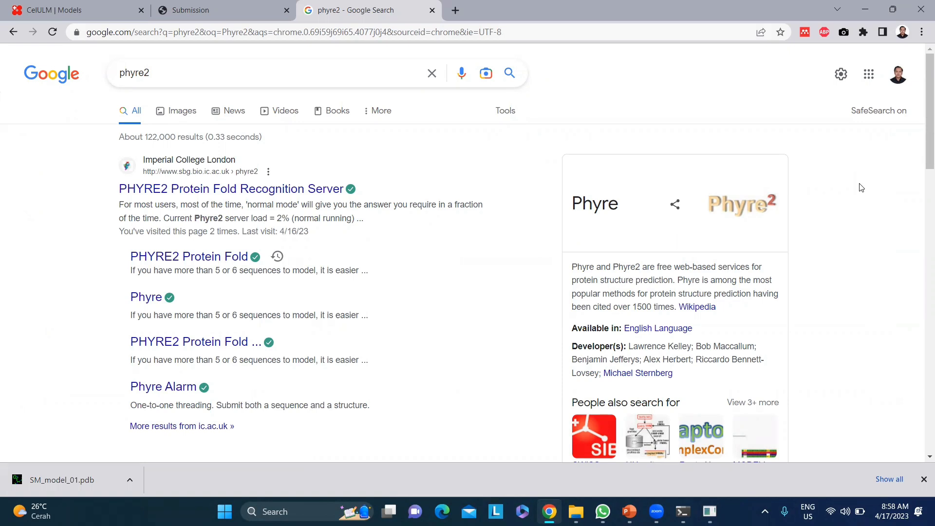
left_click(243, 194)
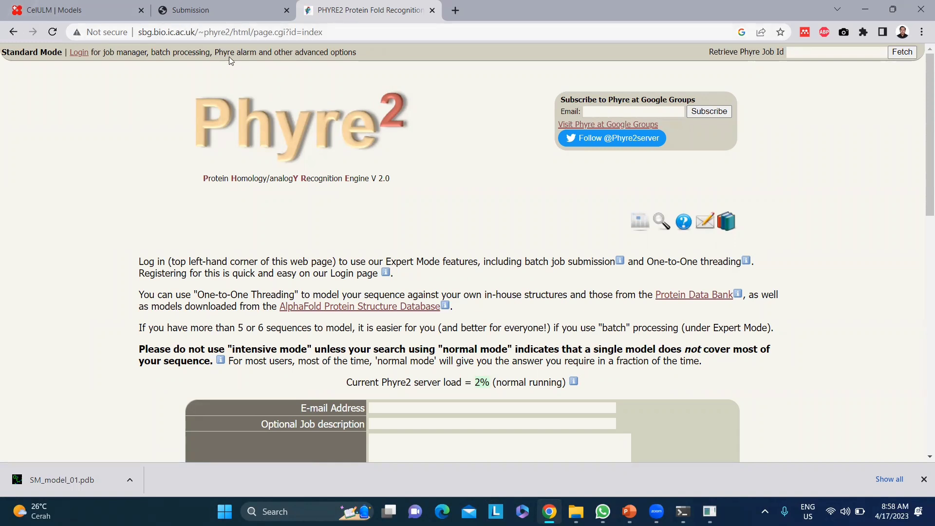
double_click(178, 32)
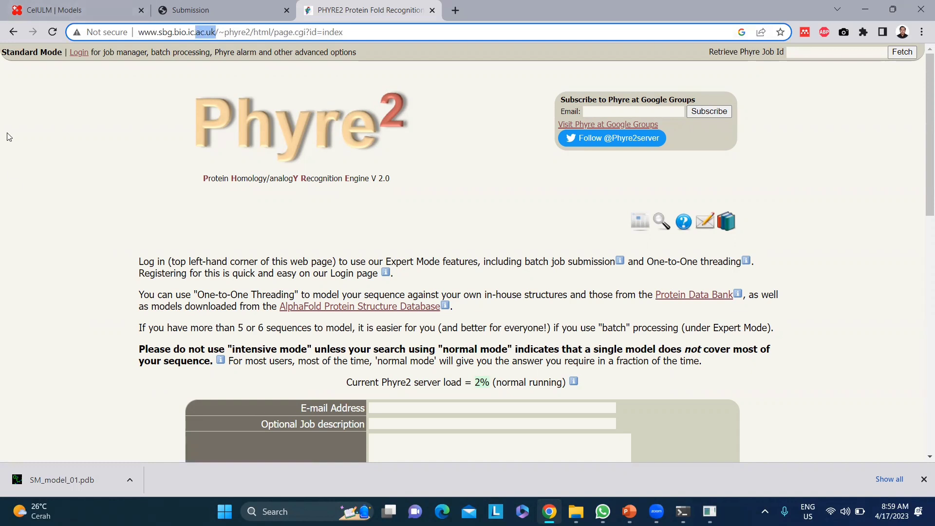
left_click(5, 84)
scroll(57, 205, "down", 5)
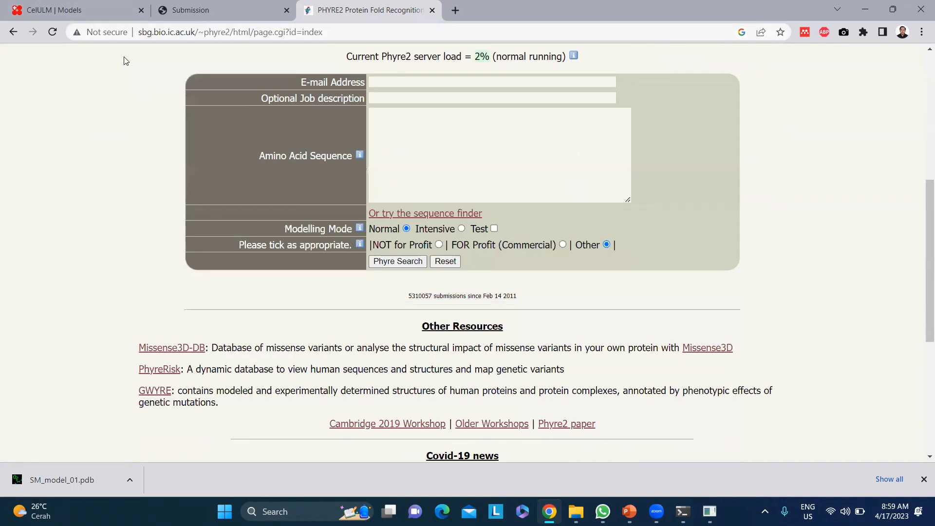
scroll(352, 159, "up", 3)
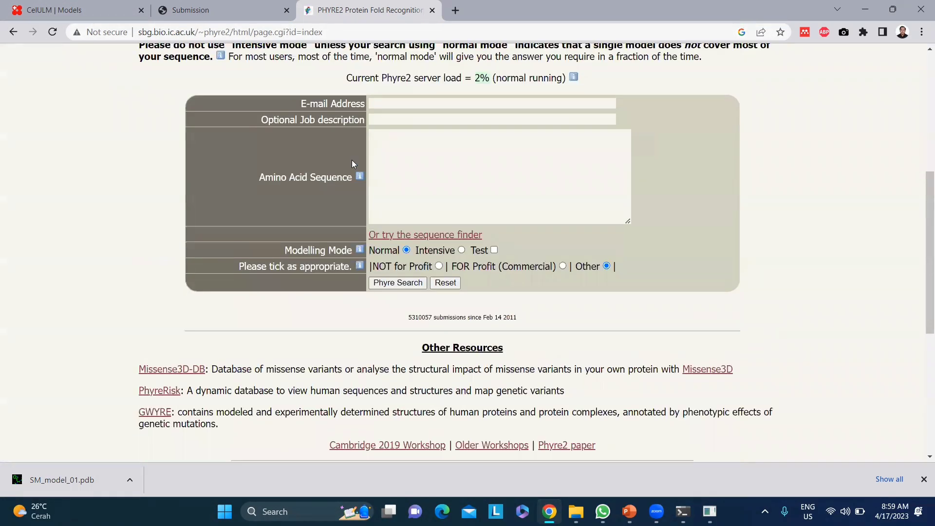
Go through the form's e-mail address, optional job description and amino acid sequence fields, leaving them empty.
left_click(378, 224)
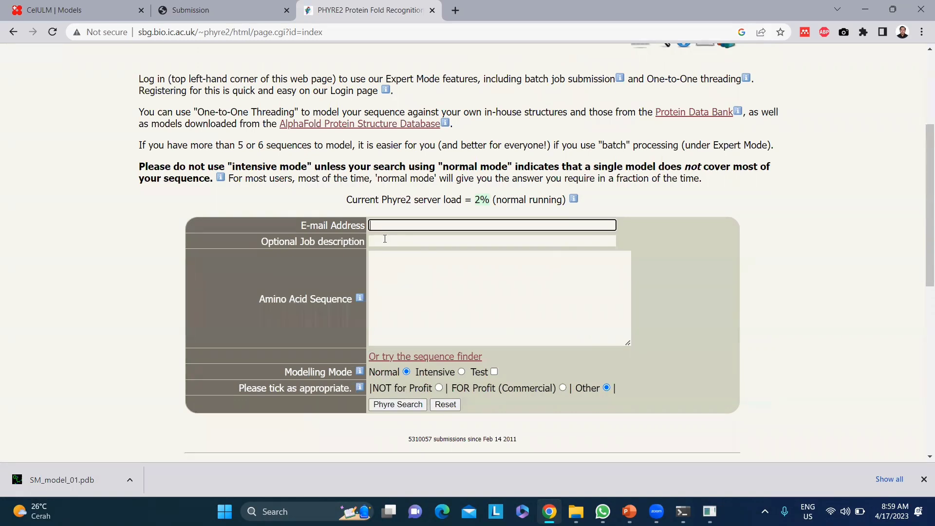
left_click(384, 238)
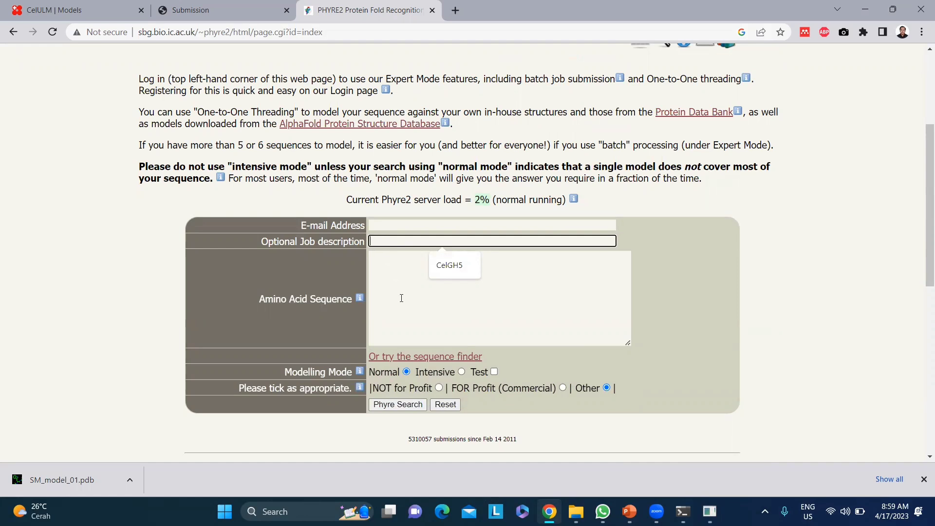
left_click(375, 264)
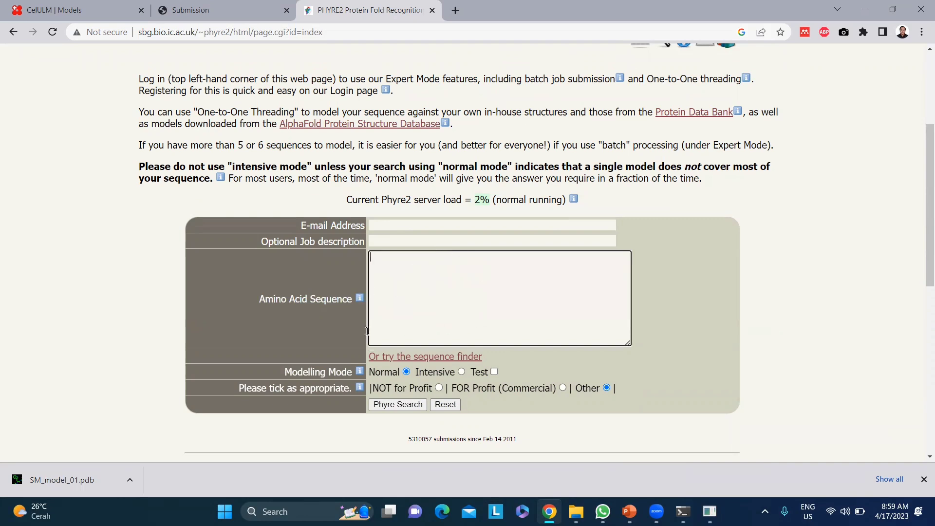
Open the Cellulase FASTA file from the Bioinformatika folder and copy its amino acid sequence without the header line.
mouse_move(361, 299)
left_click(576, 511)
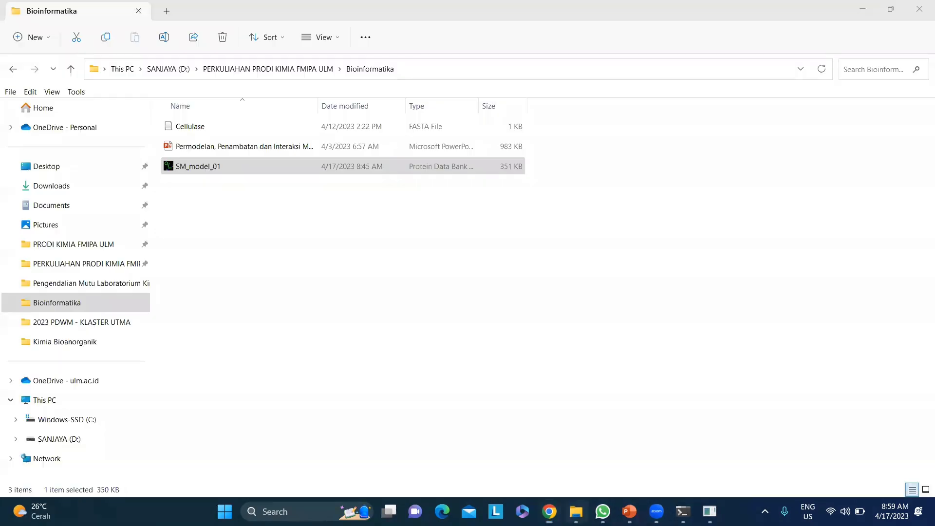
left_click(202, 128)
double_click(202, 128)
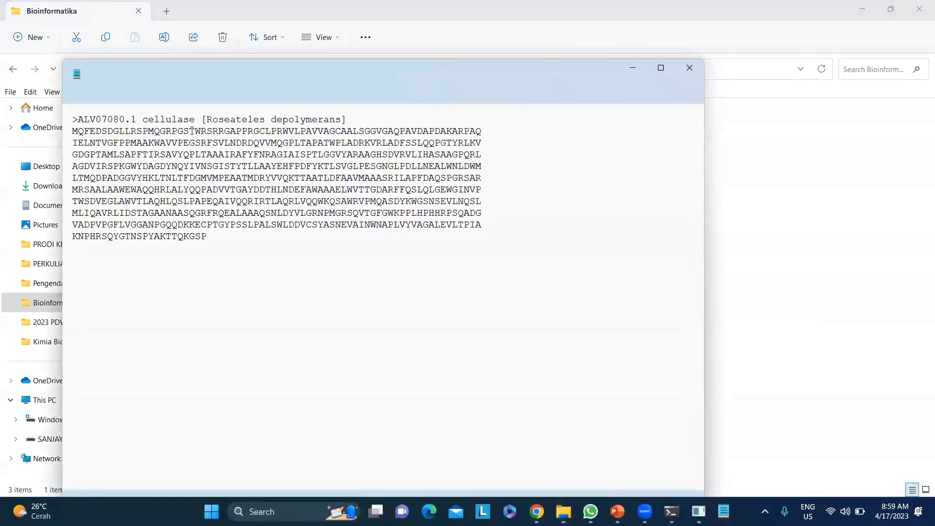
left_click(79, 131)
left_click_drag(79, 131, 240, 242)
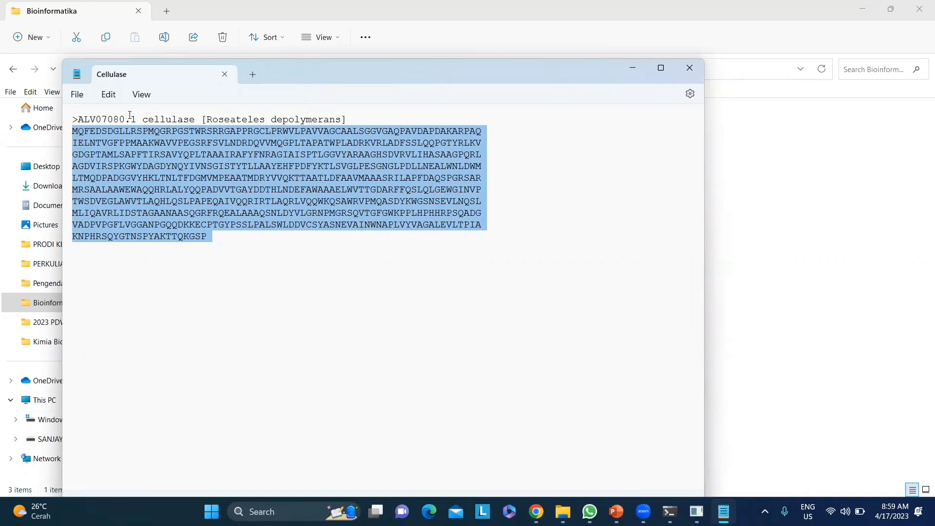
right_click(140, 132)
left_click(178, 197)
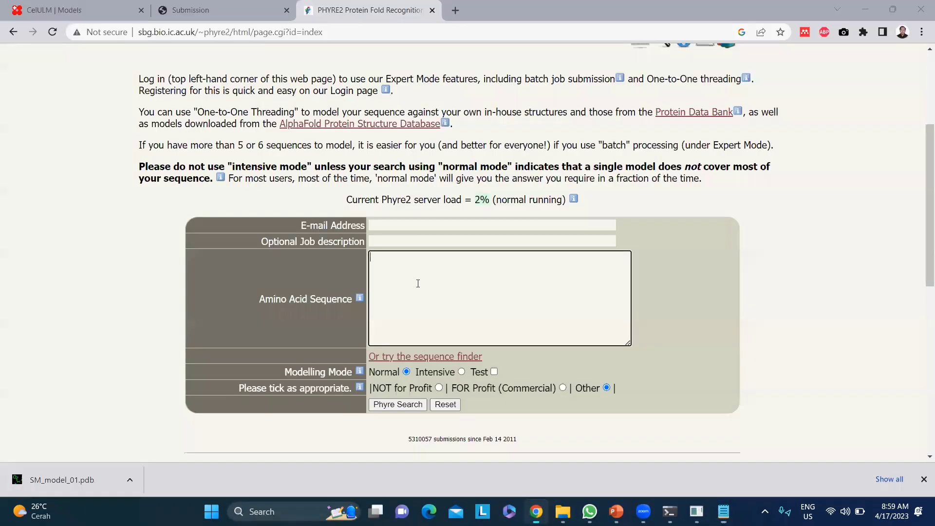
Paste the copied cellulase sequence into the Phyre2 form's amino acid sequence field.
right_click(418, 282)
left_click(454, 169)
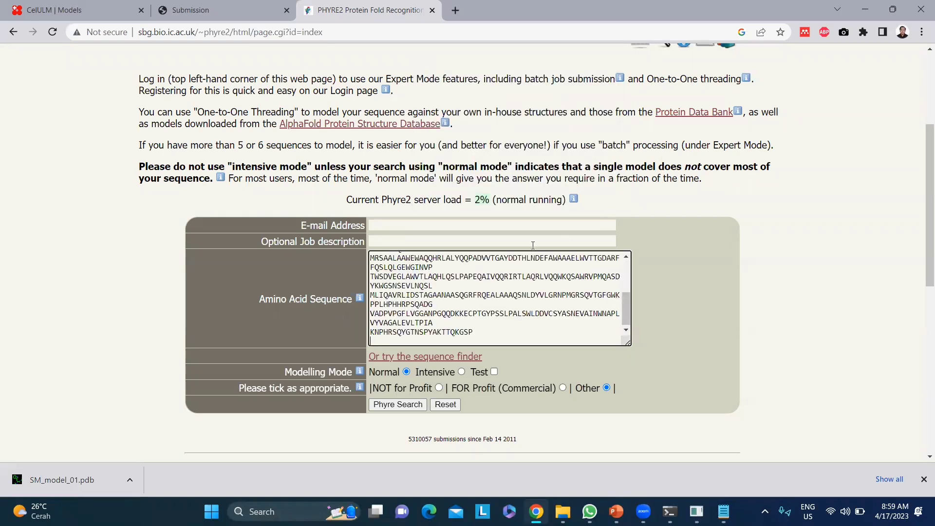
scroll(519, 291, "up", 5)
scroll(519, 291, "up", 3)
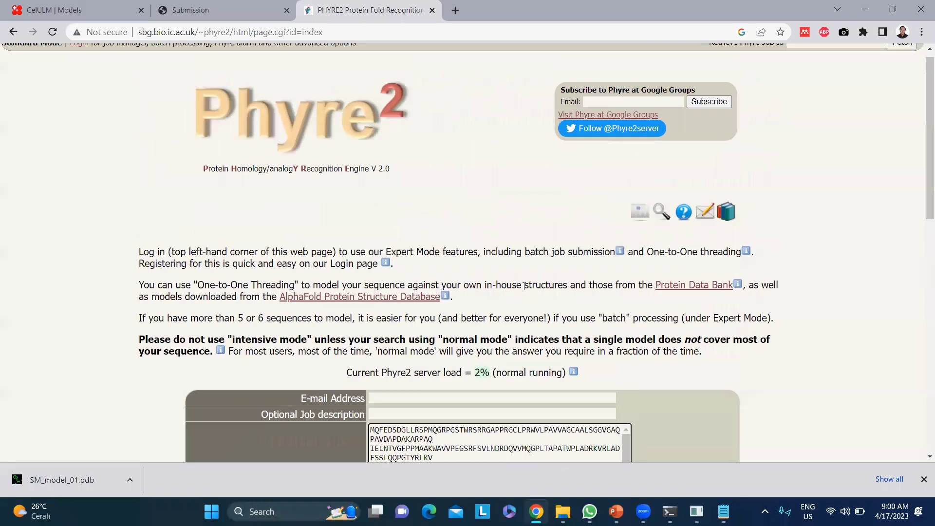
Read the help note on the modelling modes and set the modelling mode to Intensive.
scroll(722, 167, "down", 6)
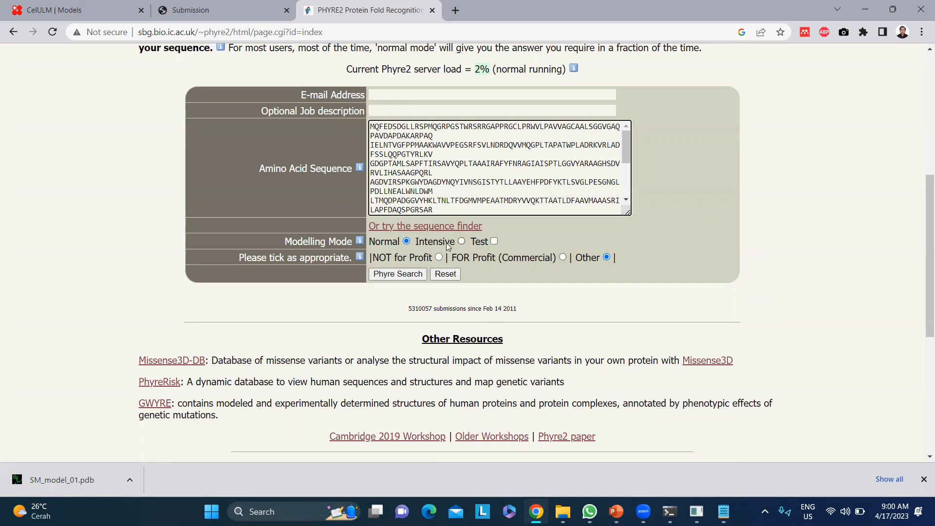
mouse_move(361, 243)
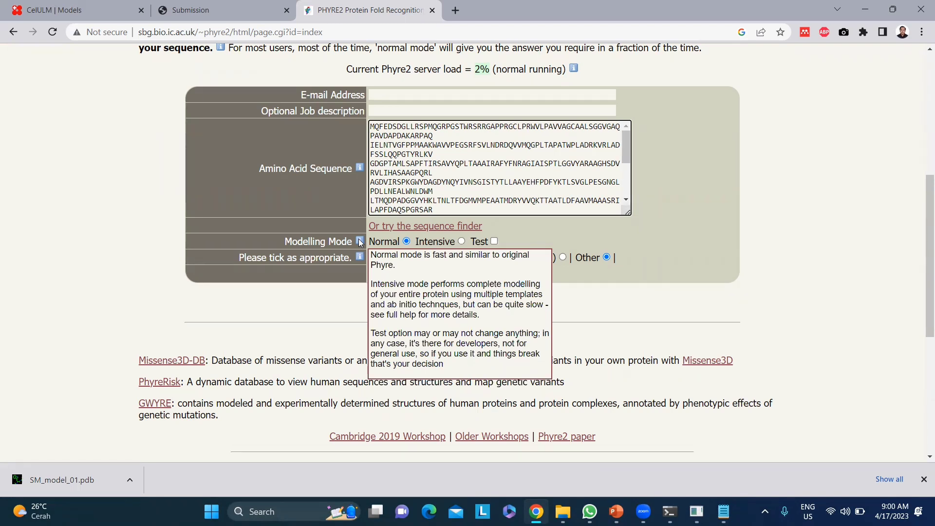
left_click(461, 241)
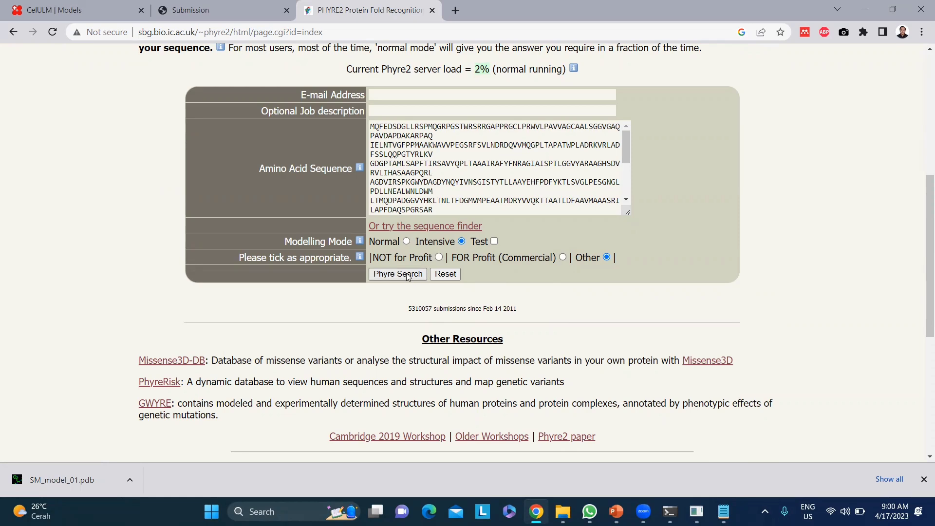
scroll(438, 284, "up", 2)
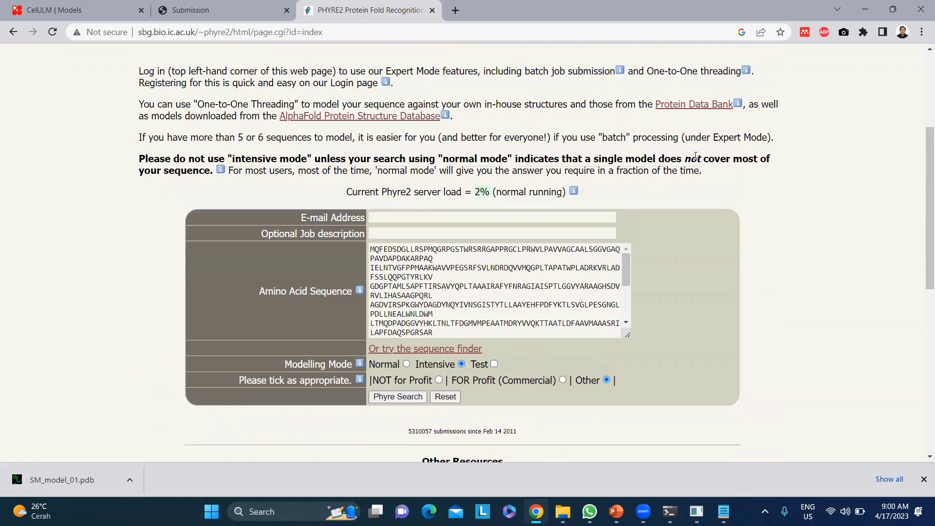
scroll(696, 151, "up", 4)
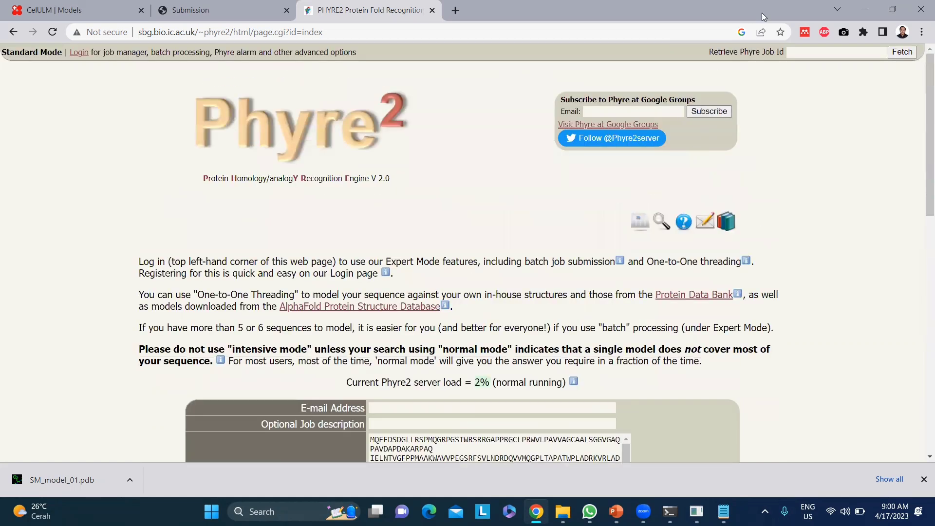
Restore the browser window from maximized and open the bookmarked Phyre2 job status for CelULM in a new tab.
double_click(762, 13)
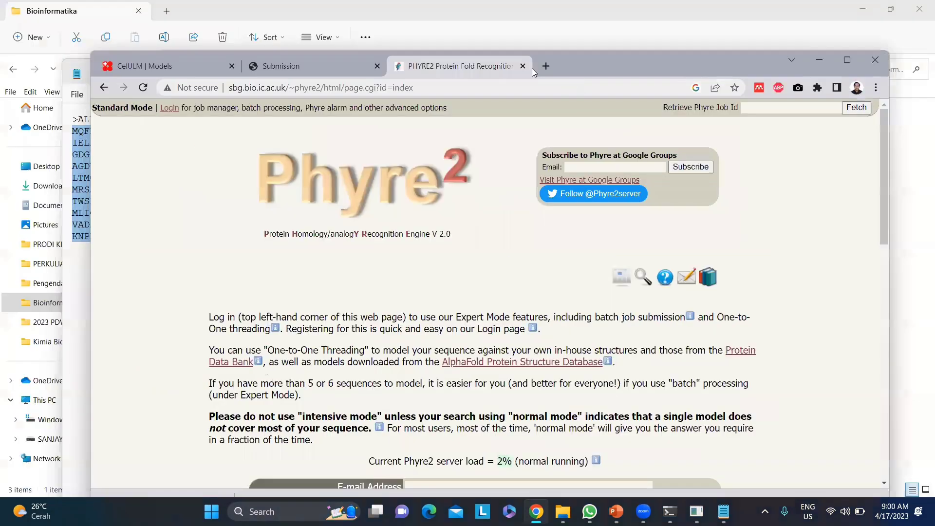
left_click(538, 66)
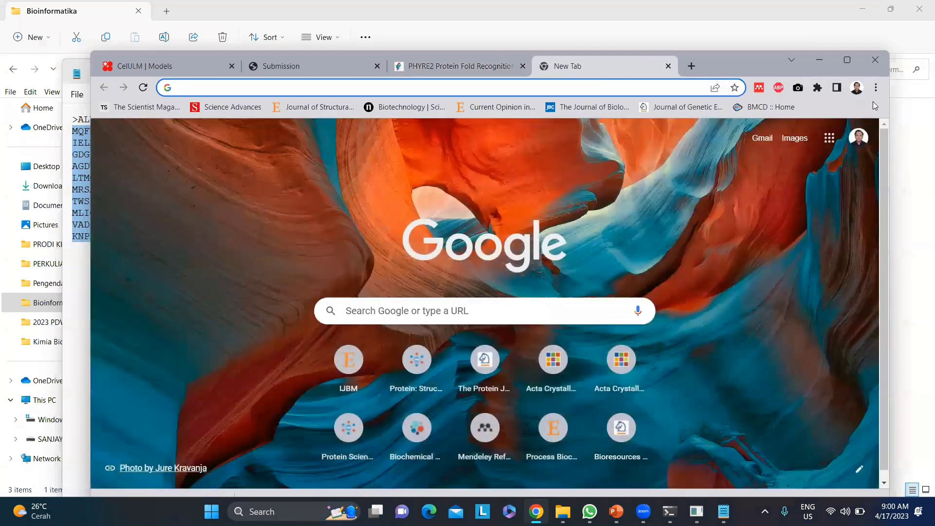
left_click(873, 103)
scroll(784, 324, "down", 8)
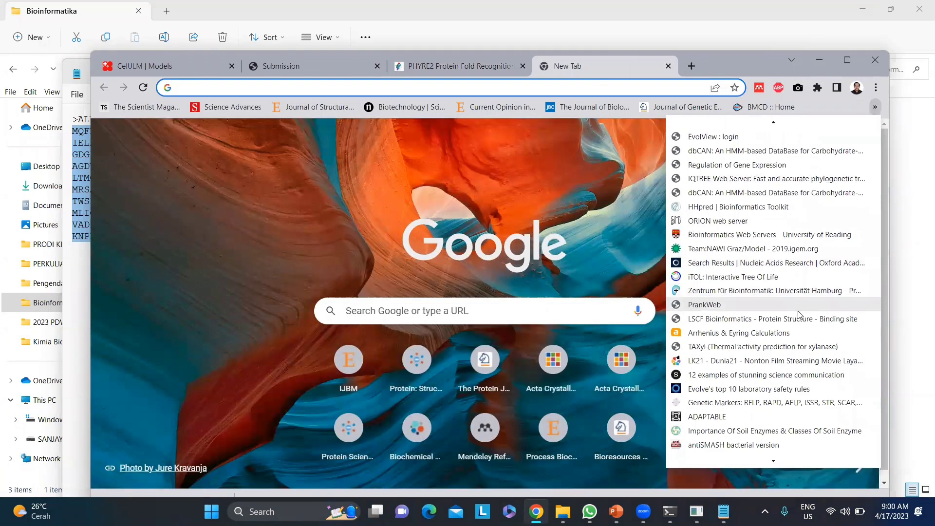
scroll(806, 307, "down", 3)
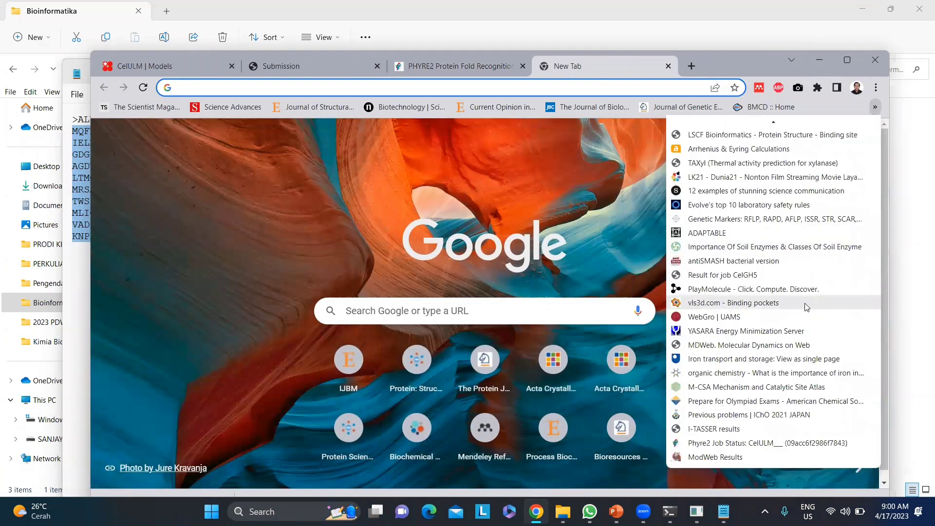
left_click(753, 443)
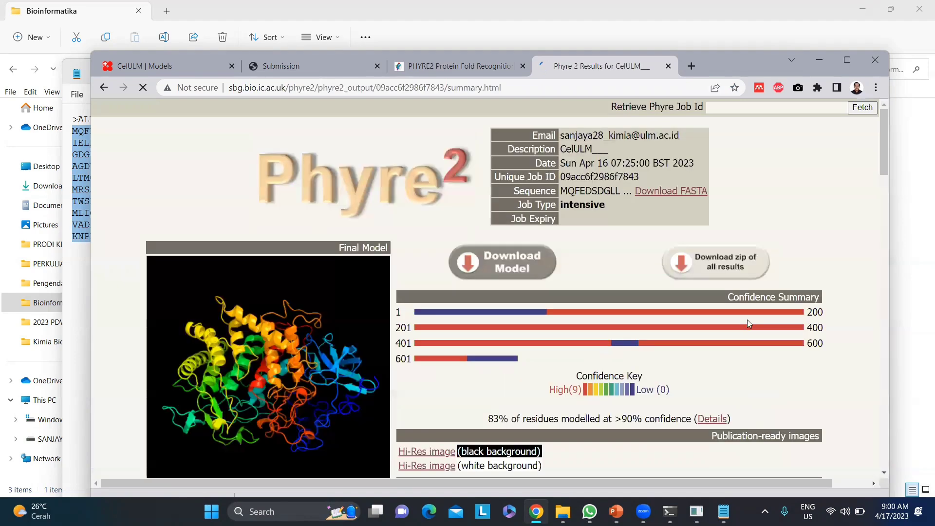
Review the CelULM results page, covering the detailed template table, job details, final model and confidence summary.
scroll(747, 323, "down", 5)
scroll(749, 327, "down", 10)
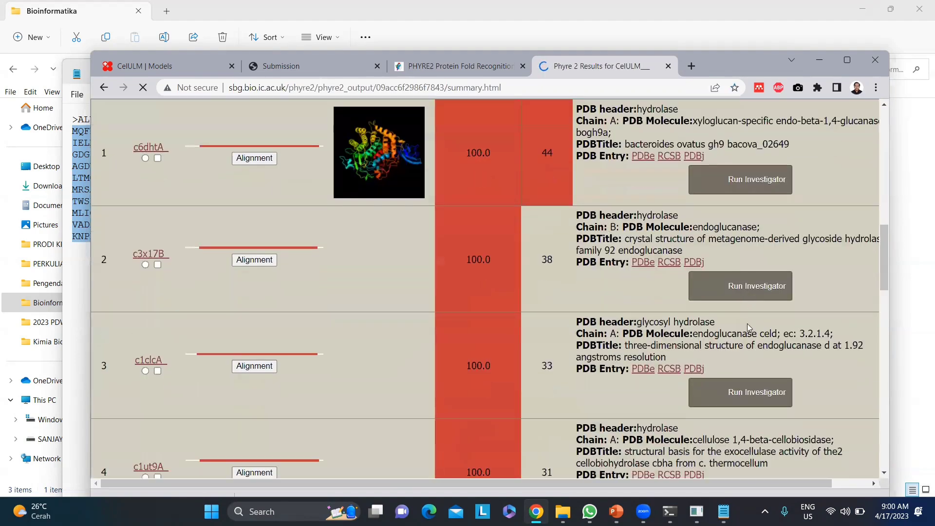
scroll(747, 323, "up", 4)
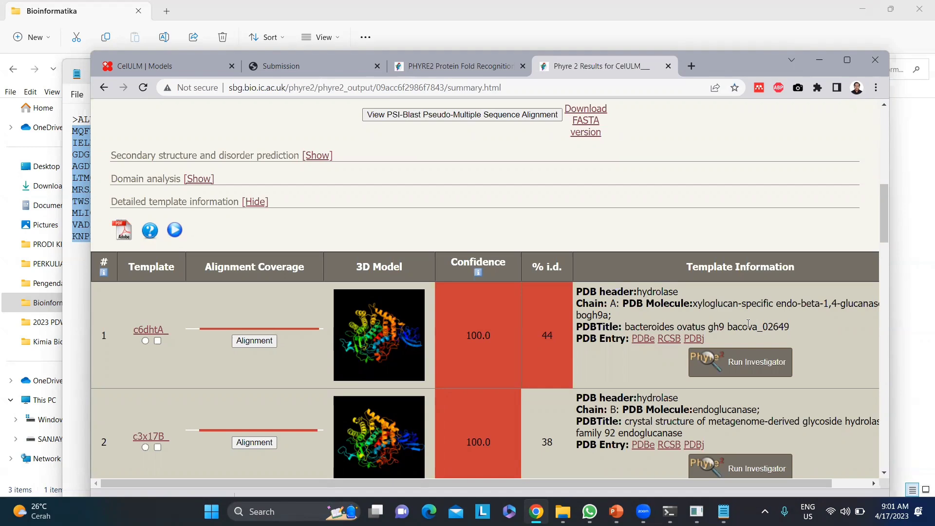
scroll(750, 327, "down", 10)
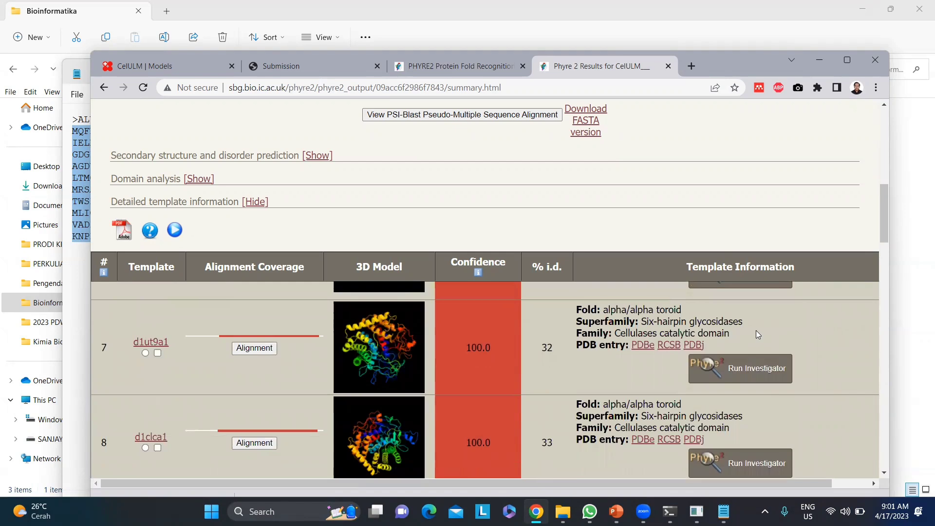
scroll(755, 331, "up", 15)
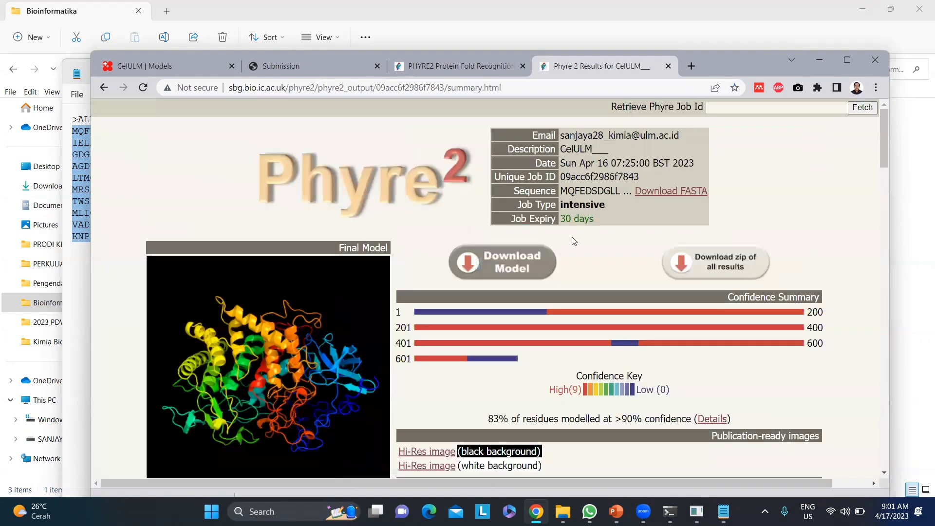
Return to the Phyre2 submission page and review the filled-in sequence and modelling options.
left_click(456, 67)
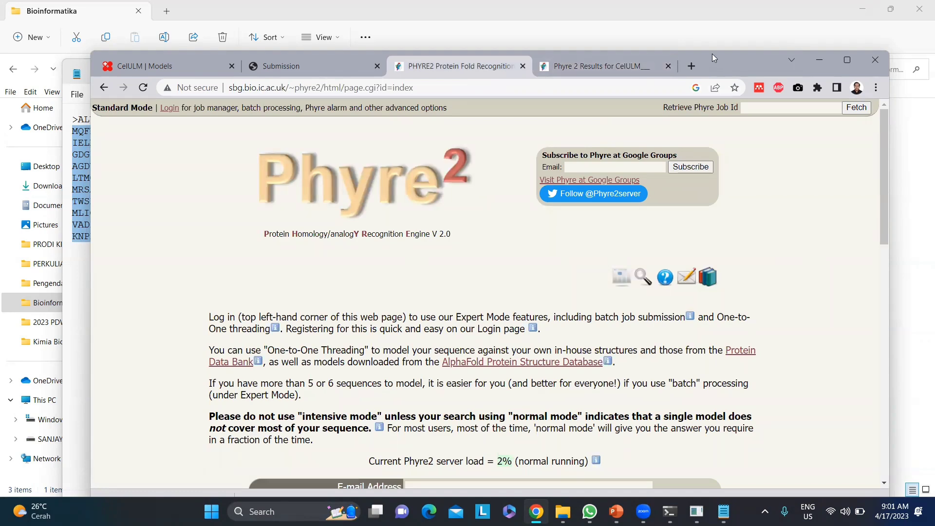
left_click_drag(711, 54, 708, 37)
scroll(693, 262, "down", 6)
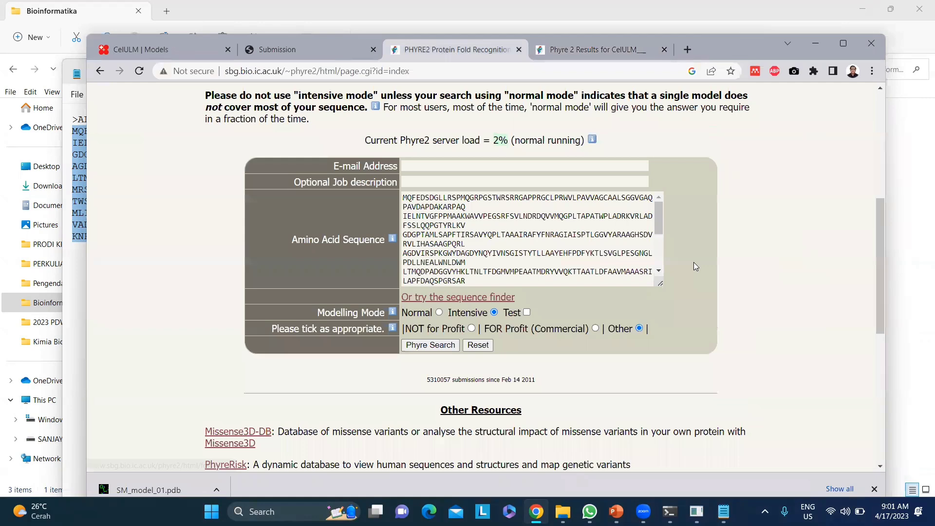
scroll(621, 226, "up", 1)
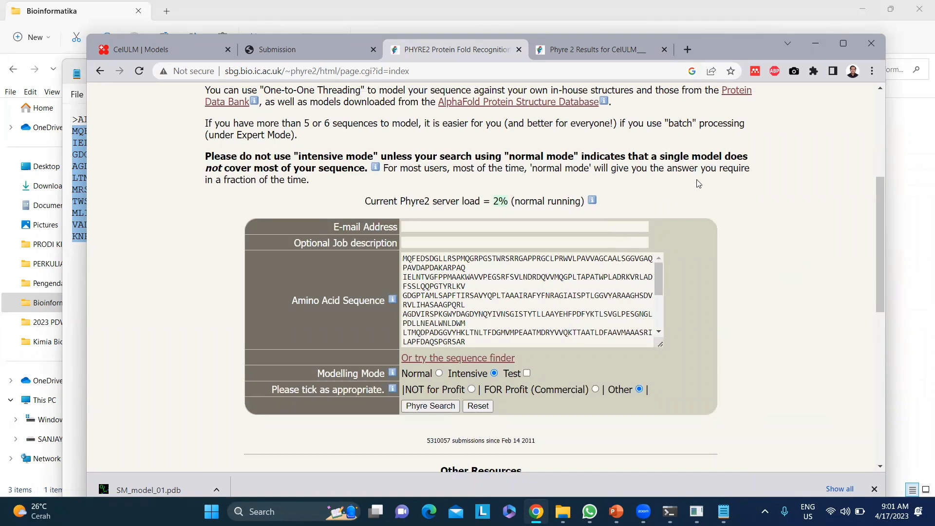
Close the Cellulase sequence file and bring the browser back maximized on the Phyre2 submission form.
left_click(814, 45)
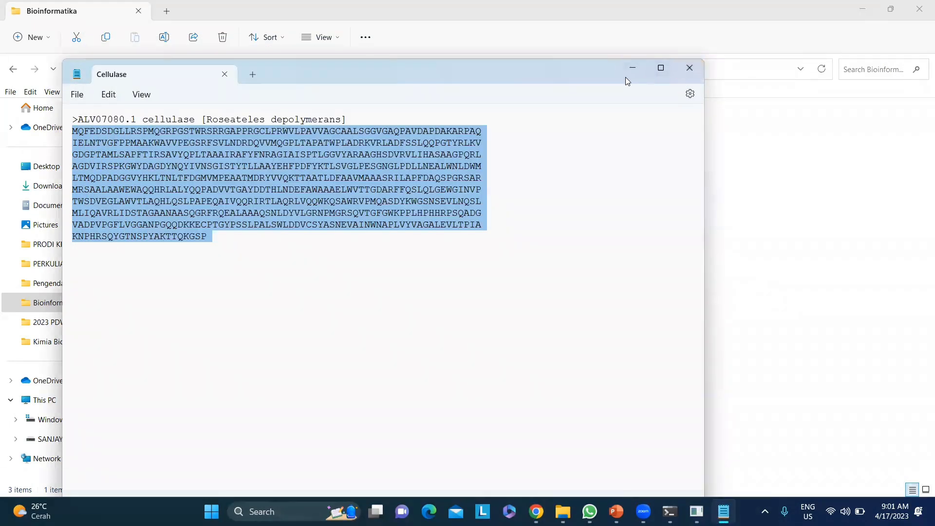
left_click(687, 69)
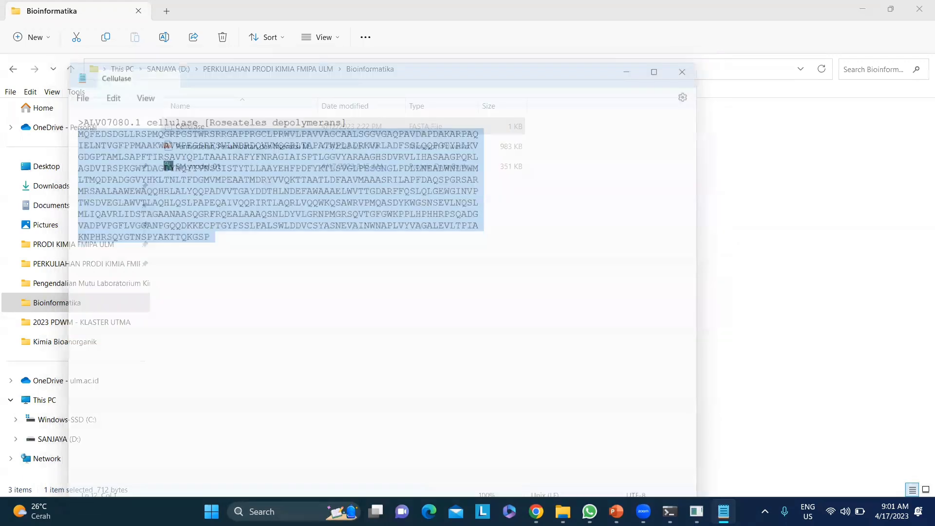
left_click(549, 511)
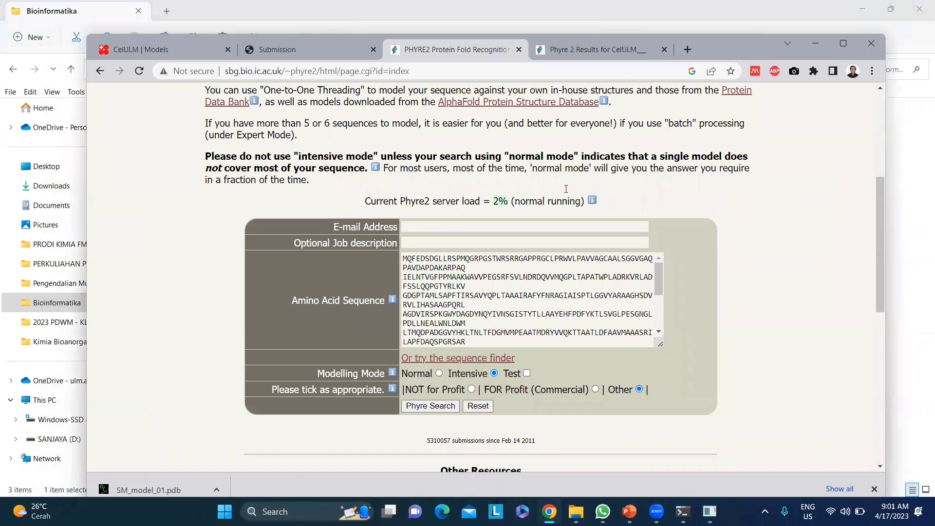
left_click(841, 49)
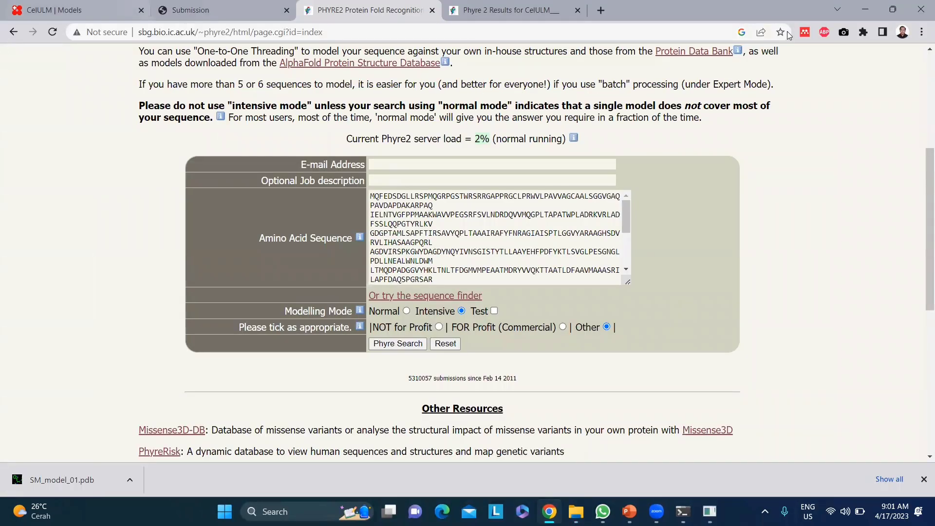
Restore the browser window from maximized, close the Robetta submission and Phyre2 tabs, and open the Gmail inbox in a new tab.
left_click_drag(536, 19, 525, 32)
left_click(253, 33)
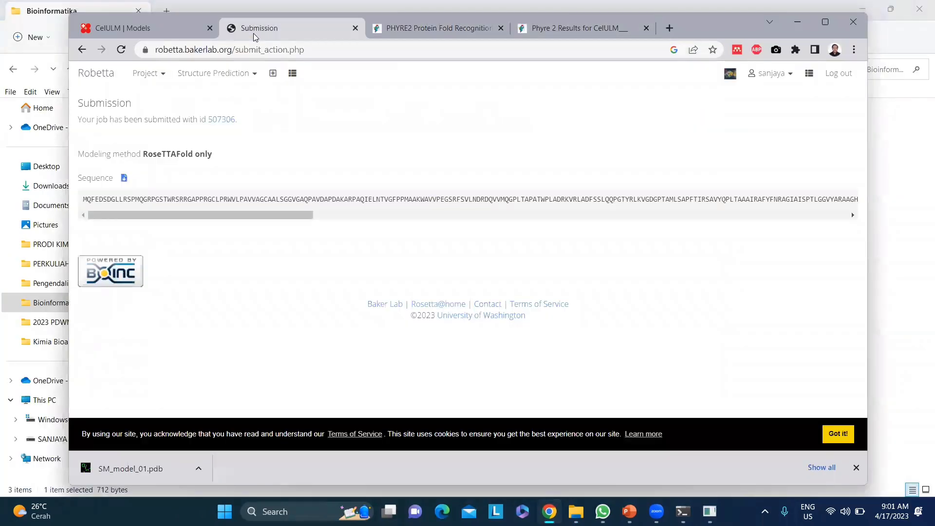
left_click(356, 31)
left_click(355, 31)
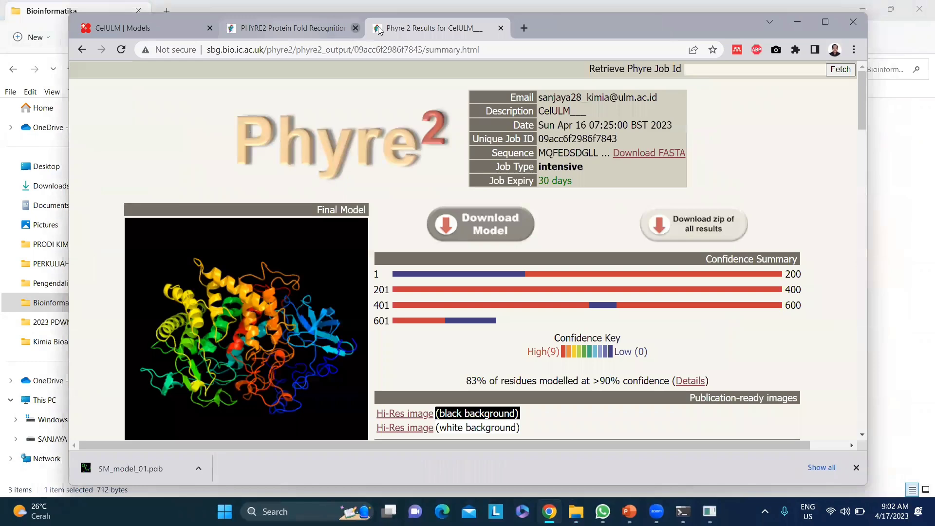
key("ctrl+t")
left_click(355, 27)
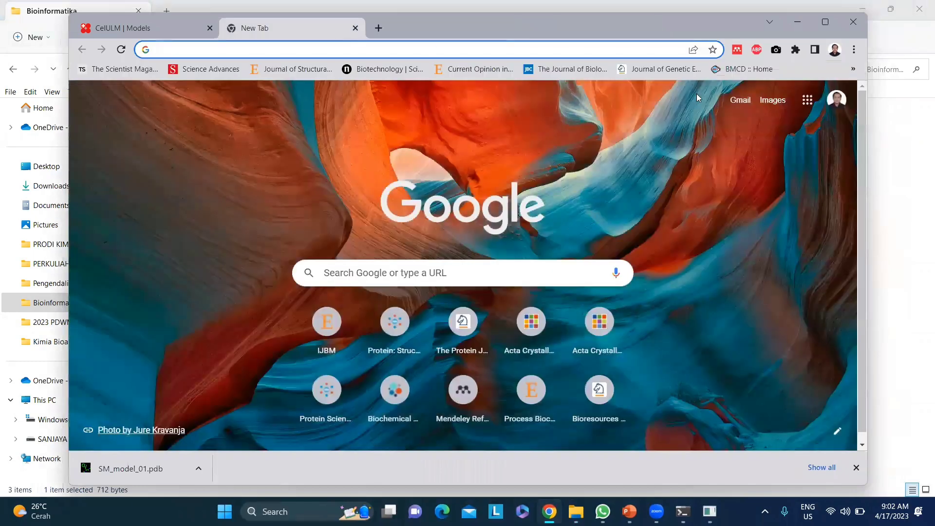
left_click(739, 101)
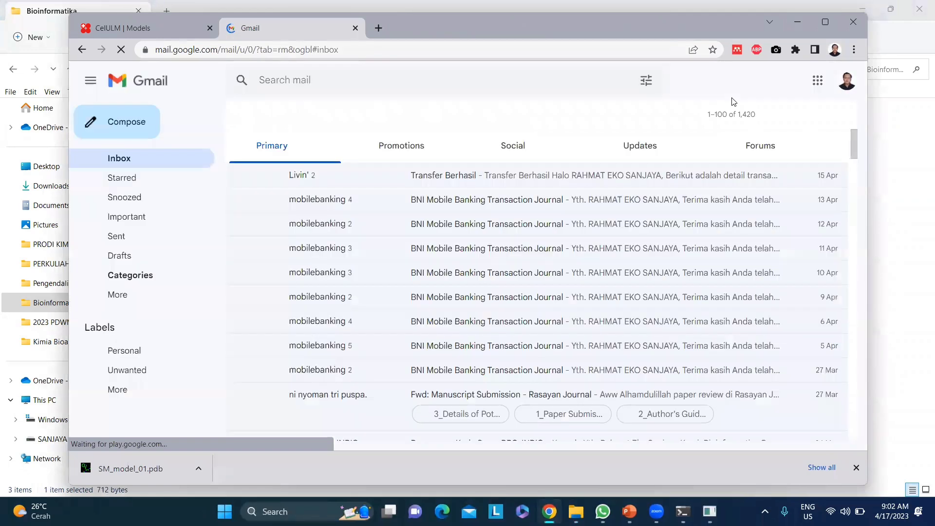
Search for phyre2 in a new tab and open the PHYRE2 Protein Fold Recognition Server page.
left_click(379, 28)
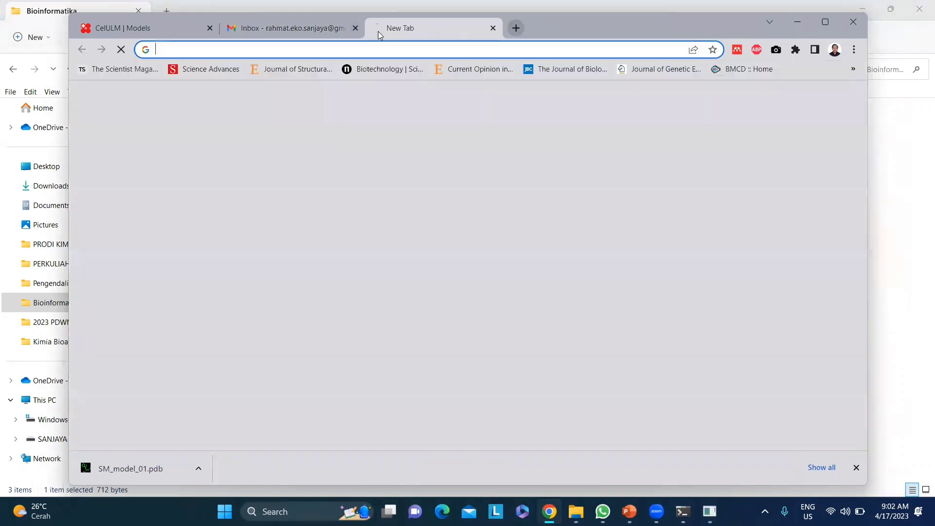
type("phyre2")
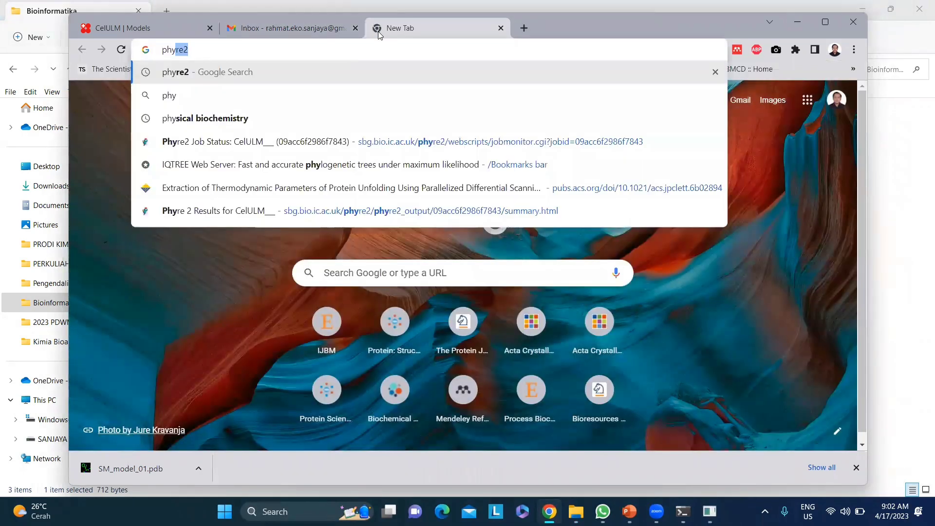
key("Return")
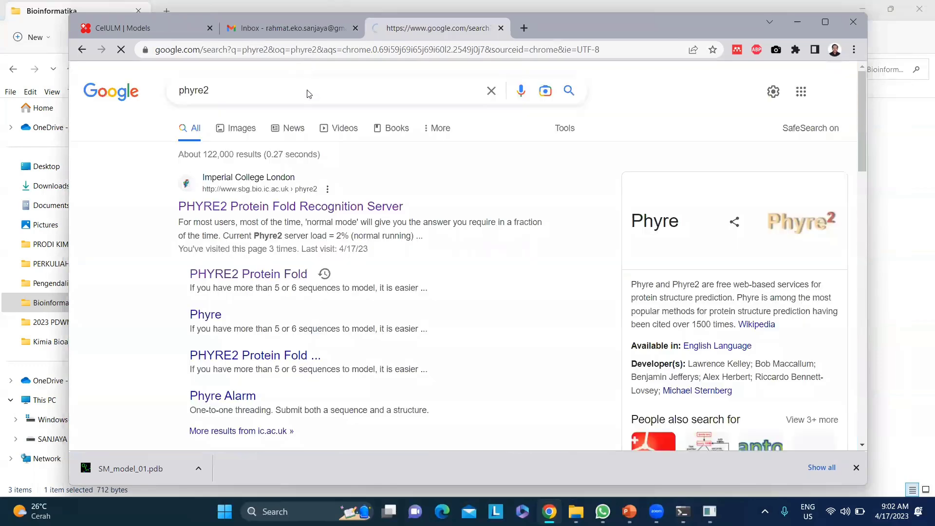
left_click(249, 207)
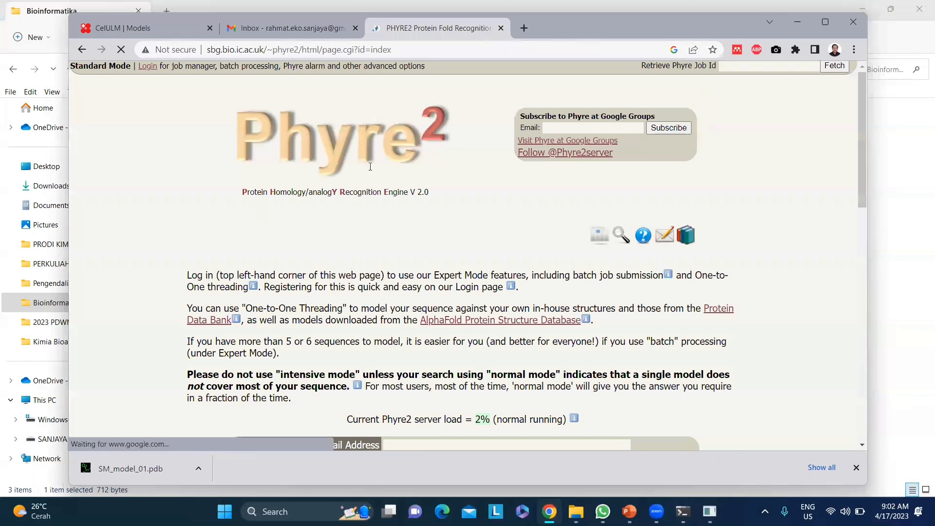
Set the modelling mode to Intensive and read the help on the Normal, Intensive and Test options and the page's introductory notes.
scroll(375, 168, "down", 10)
scroll(400, 239, "up", 1)
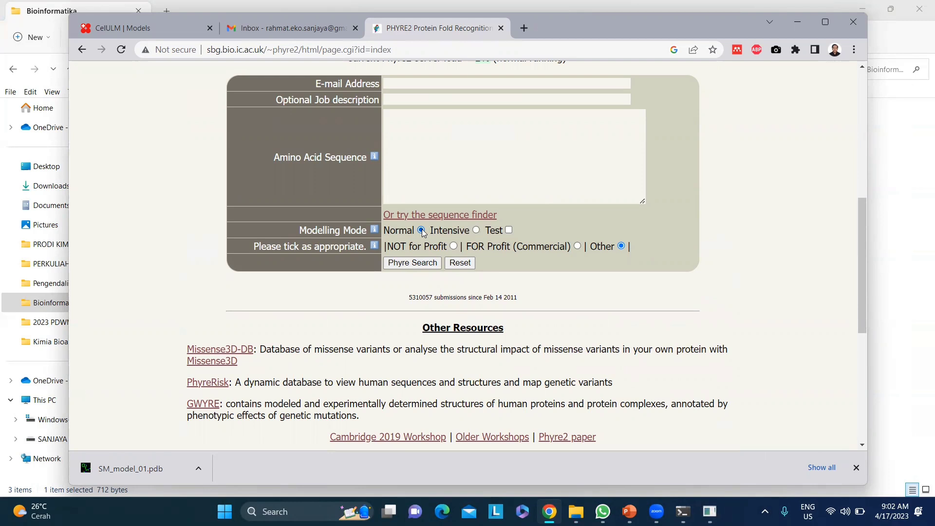
left_click(475, 231)
mouse_move(377, 231)
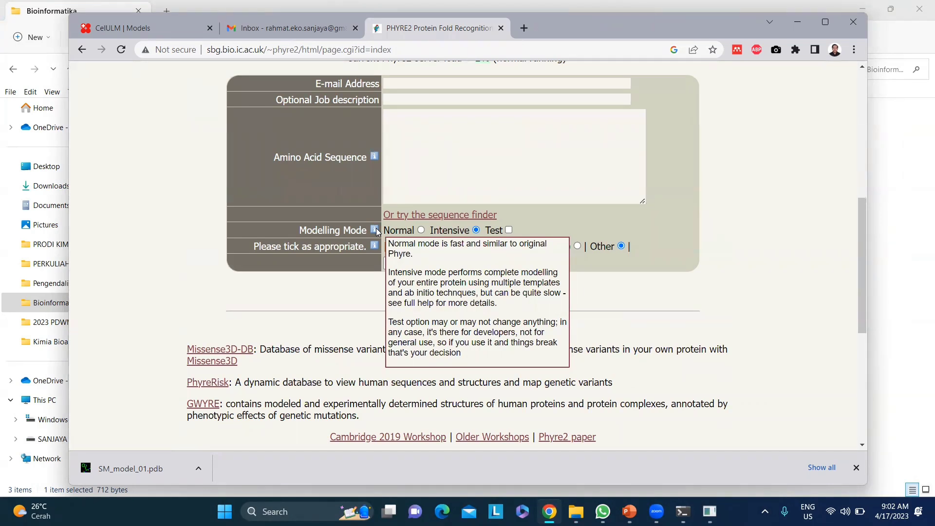
left_click(509, 230)
left_click(509, 230)
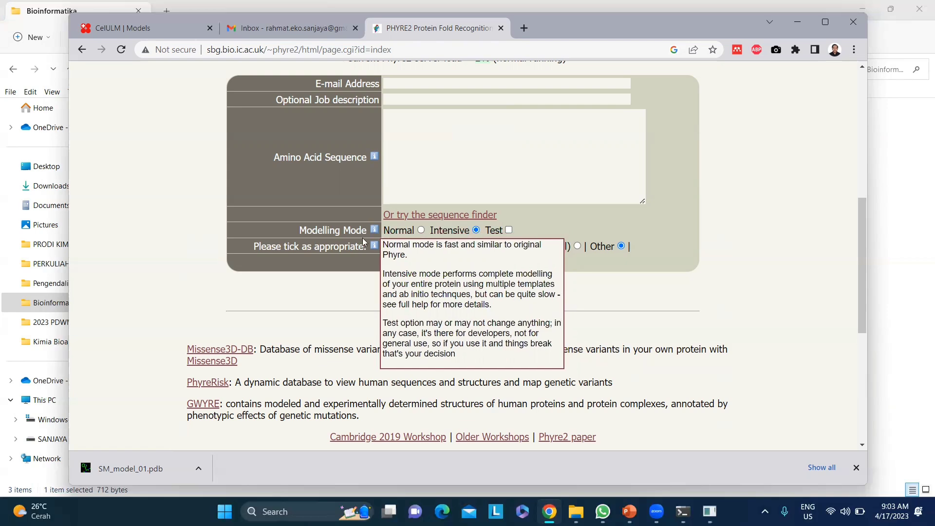
scroll(205, 251, "up", 7)
scroll(513, 250, "down", 5)
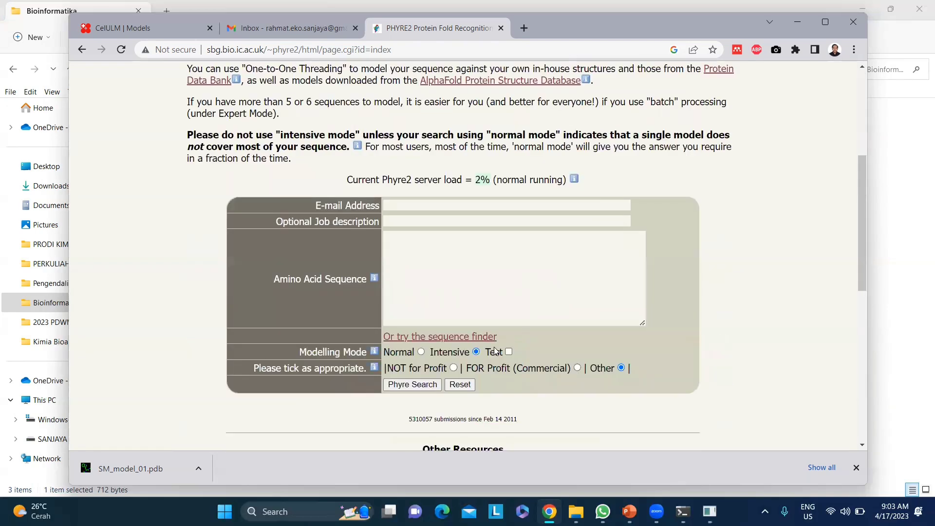
scroll(478, 353, "up", 5)
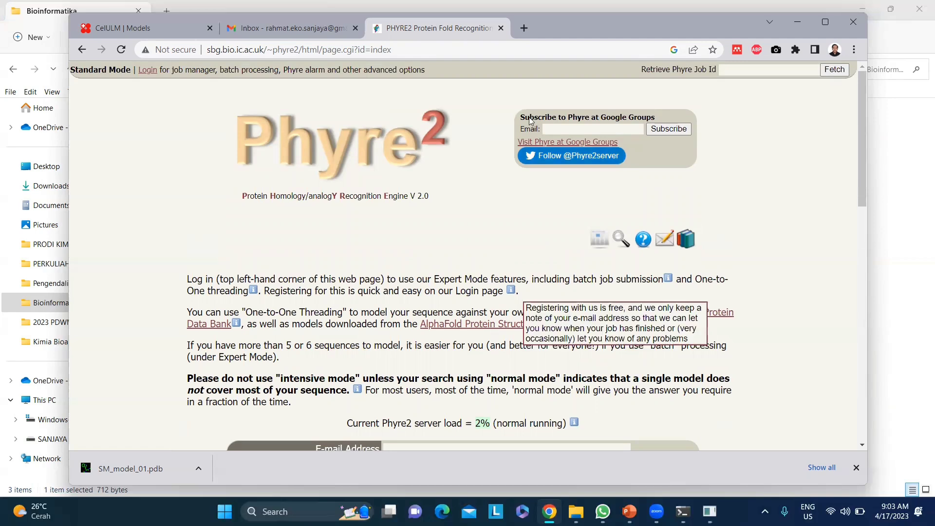
Open the NCBI website, ncbi.nlm.nih.gov, in a single new tab.
double_click(522, 27)
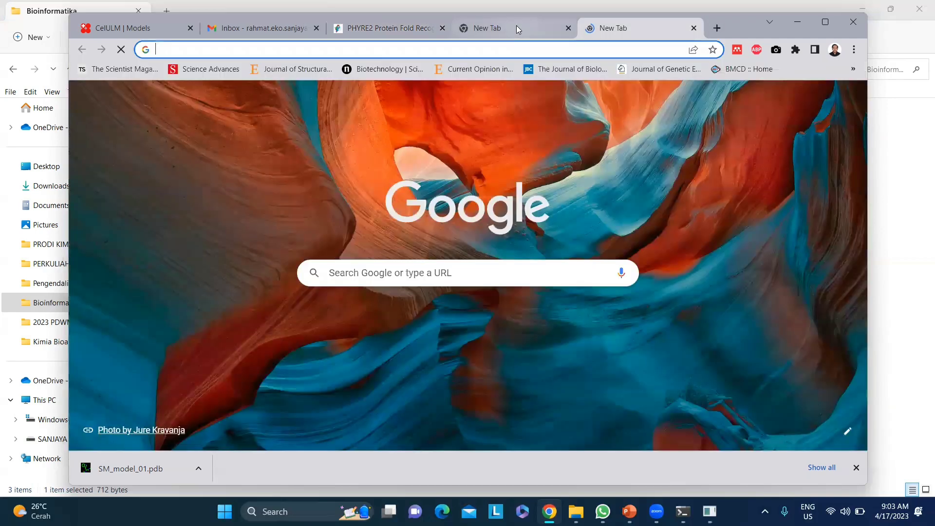
left_click(516, 28)
left_click(566, 28)
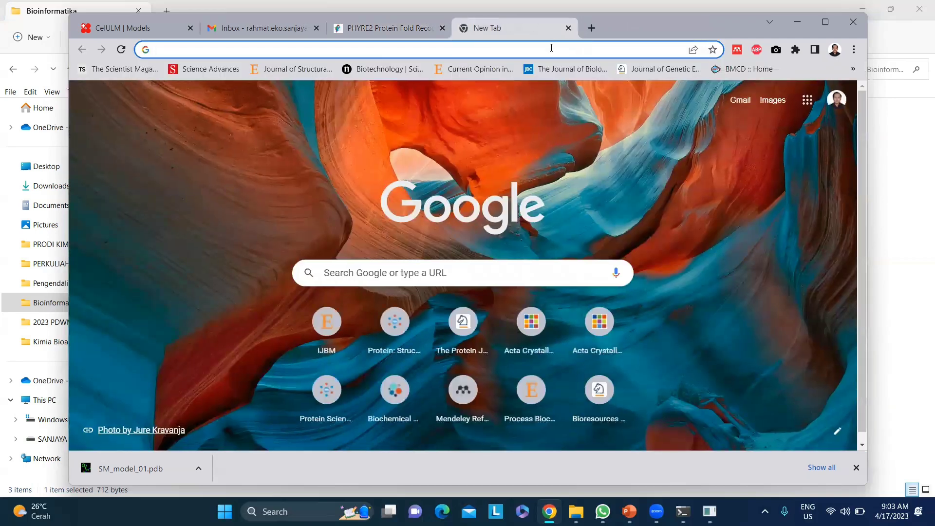
left_click(551, 48)
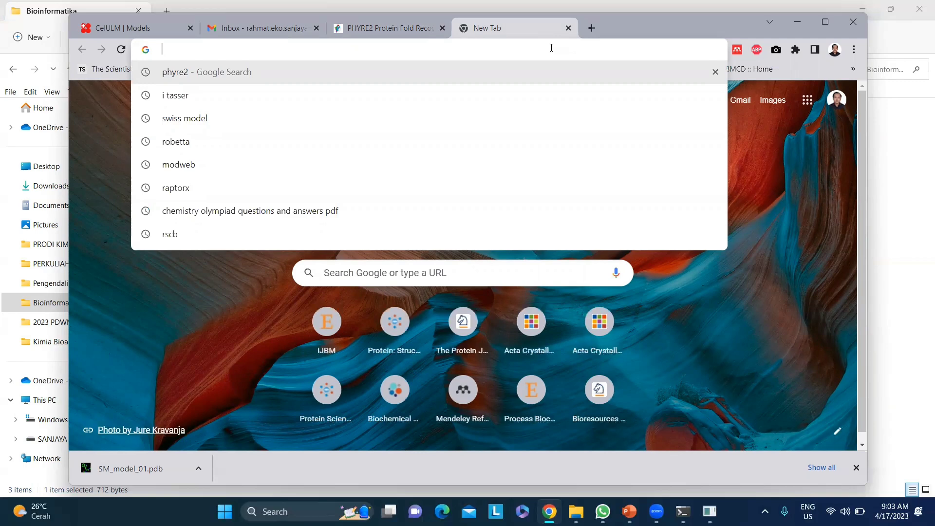
type("ncb")
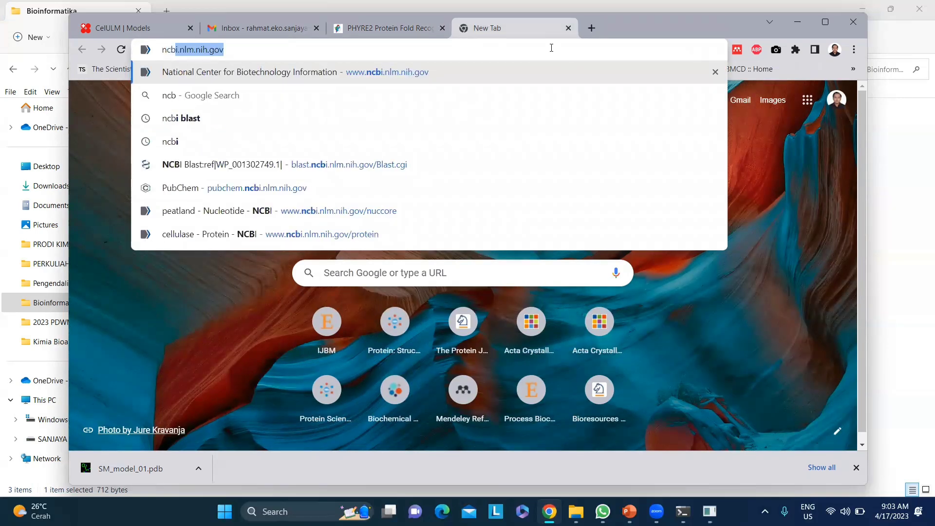
key("Return")
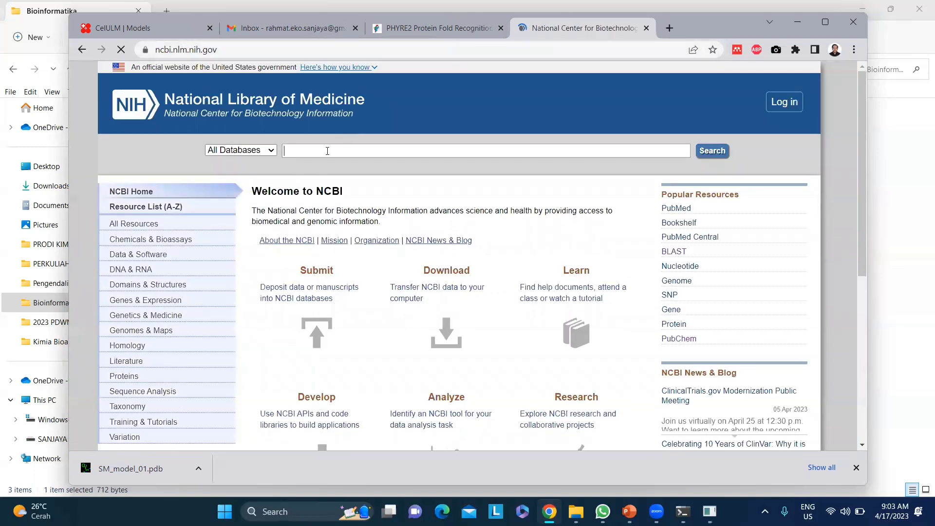
Search all NCBI databases for cellulase and open the cellulase [Trifolium pratense] record from the Protein results.
type("cellulase")
key("Return")
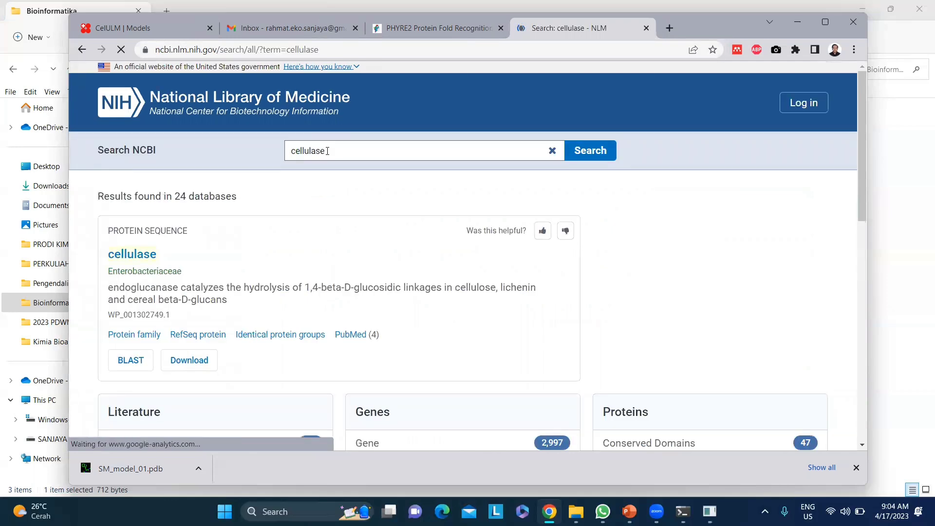
scroll(467, 309, "down", 3)
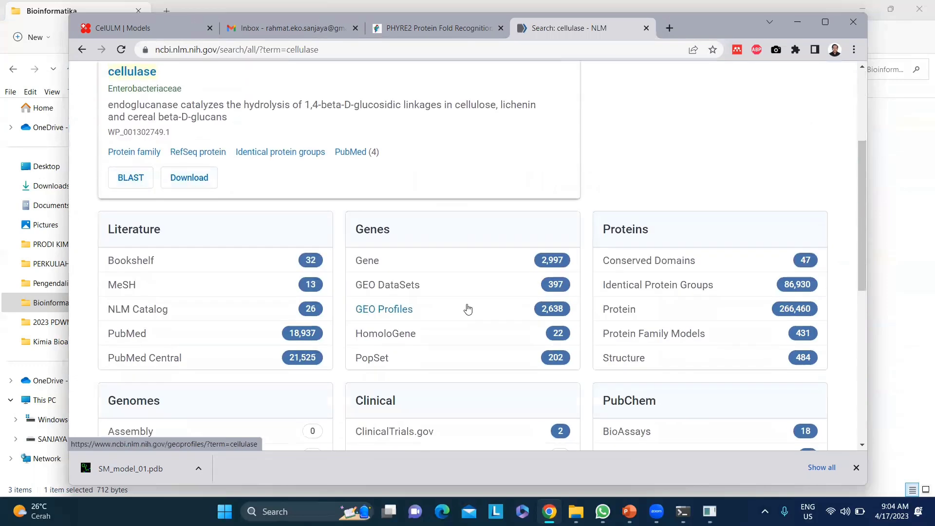
left_click(794, 312)
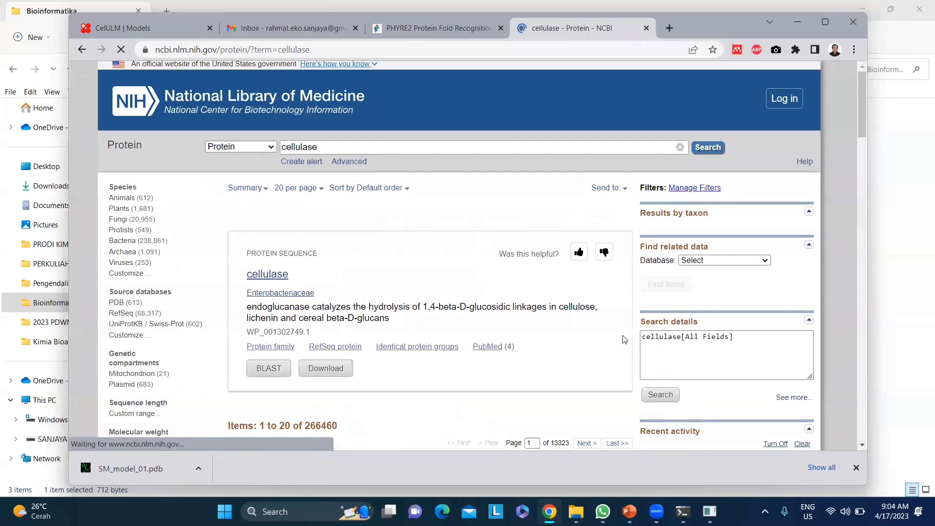
scroll(623, 339, "down", 3)
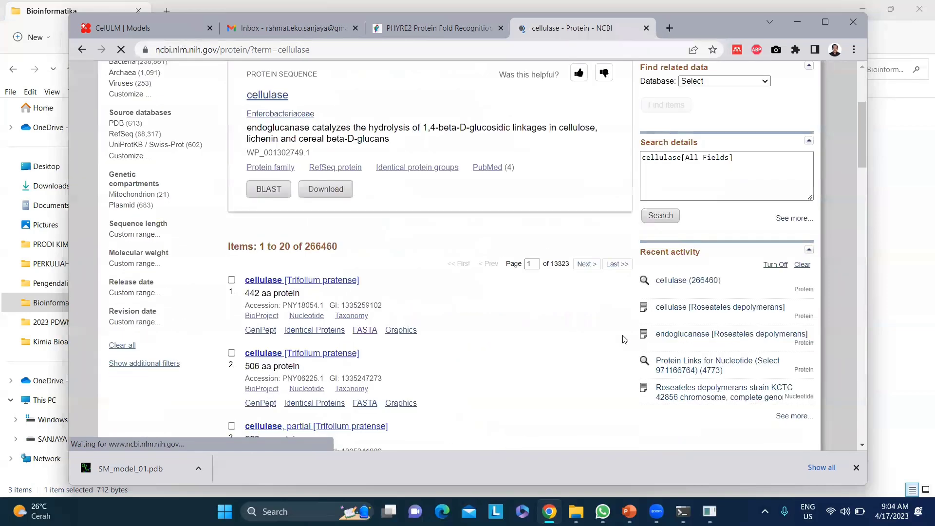
left_click(319, 281)
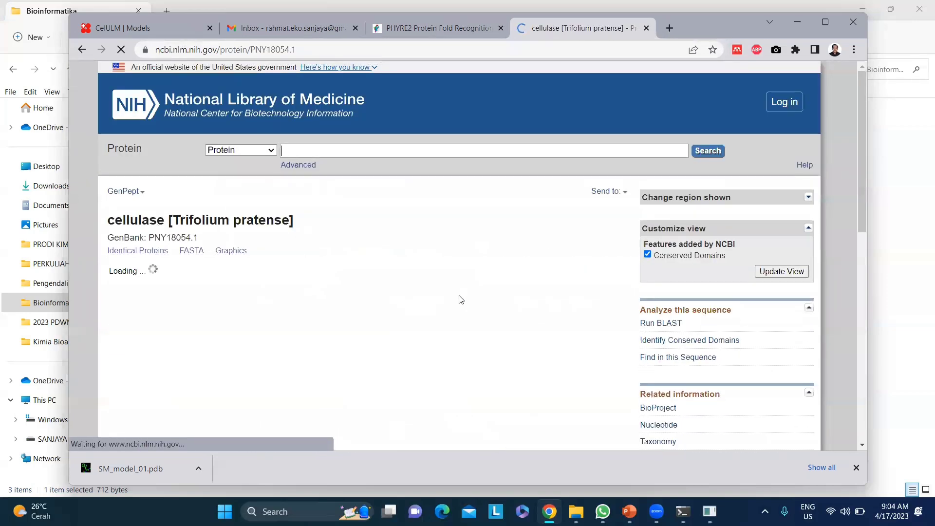
Send the cellulase record to a file in FASTA format and save it as sequence in the Bioinformatika folder.
left_click(616, 191)
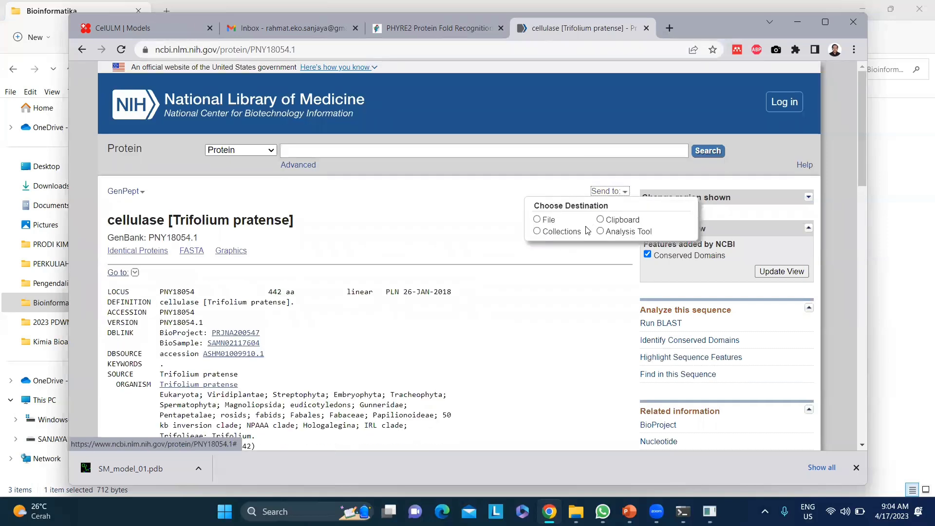
left_click(550, 219)
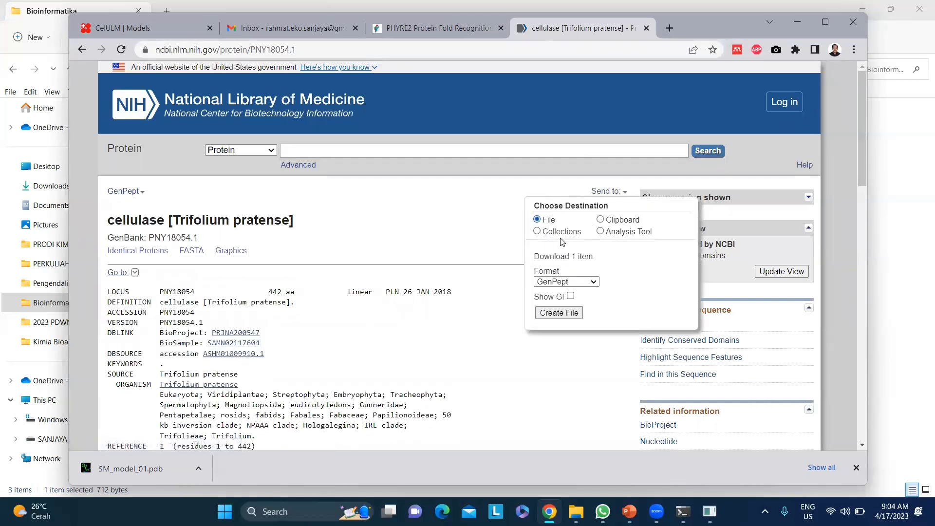
left_click(566, 283)
left_click(567, 319)
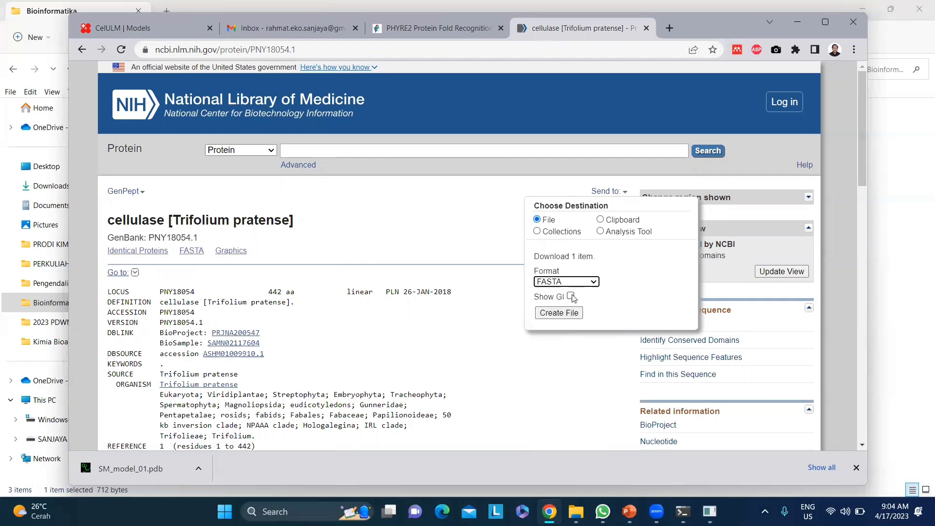
left_click(570, 314)
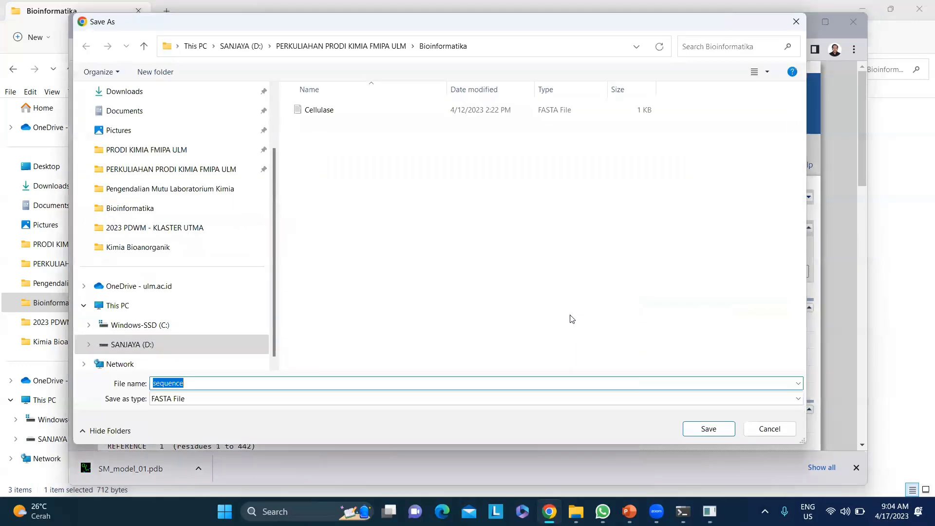
left_click(706, 431)
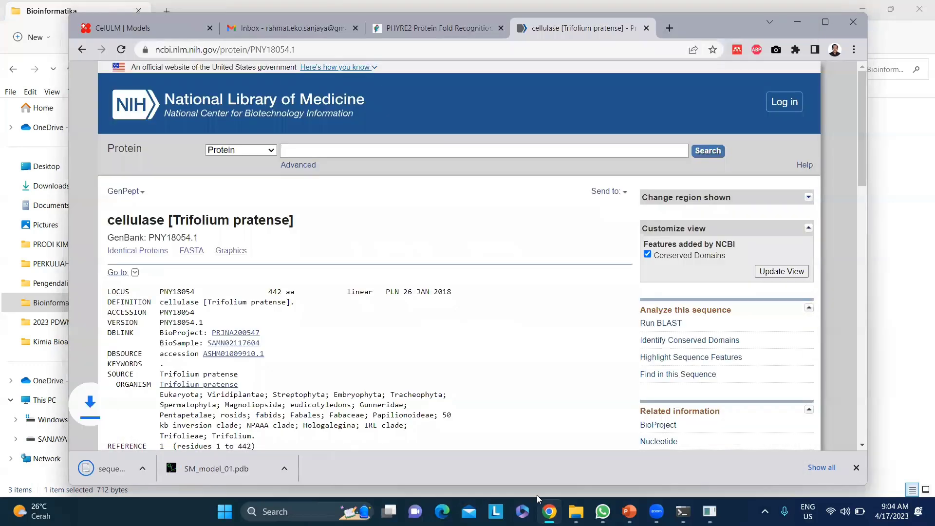
Open the downloaded sequence file from the Bioinformatika folder, highlight the beginning of its FASTA header and close the file.
left_click(537, 499)
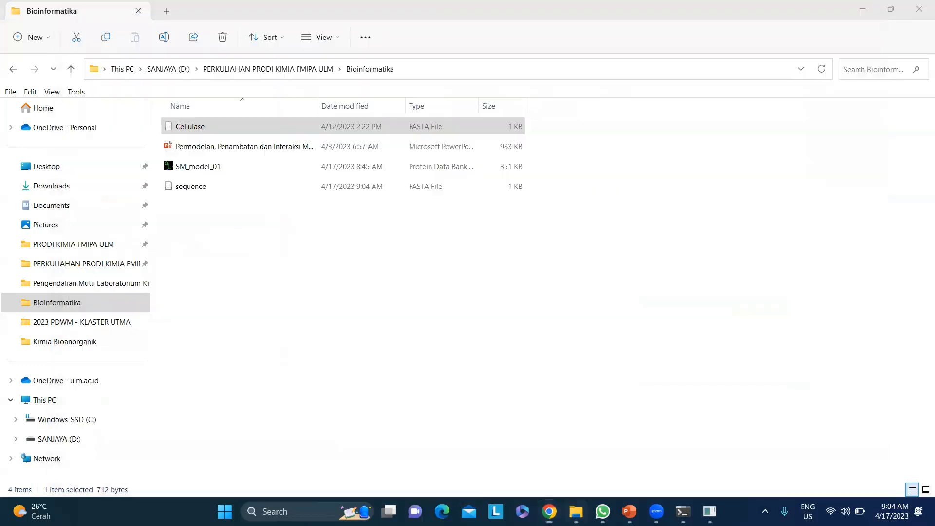
double_click(185, 192)
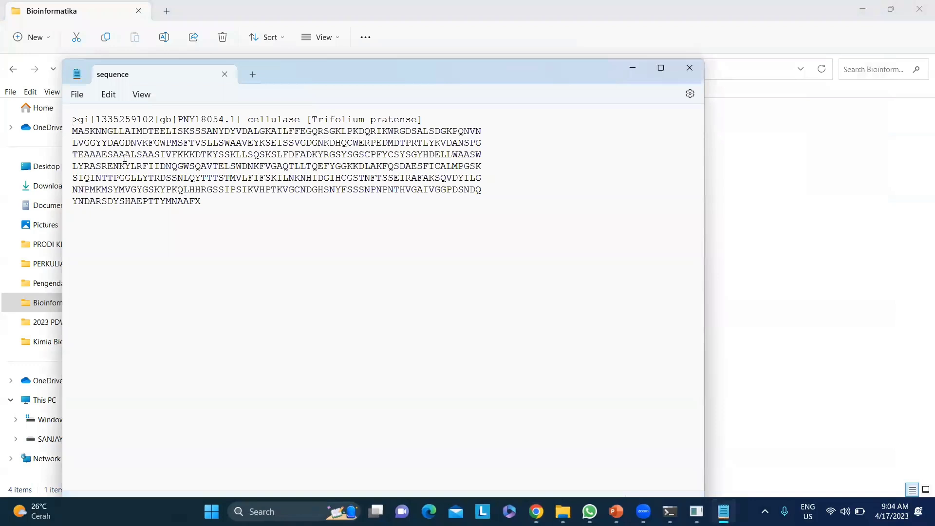
left_click_drag(72, 119, 178, 115)
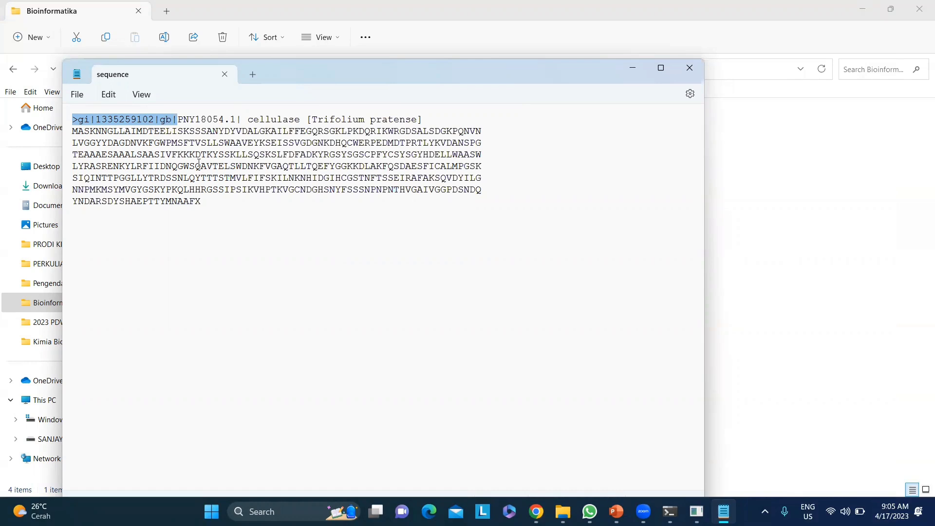
left_click(688, 73)
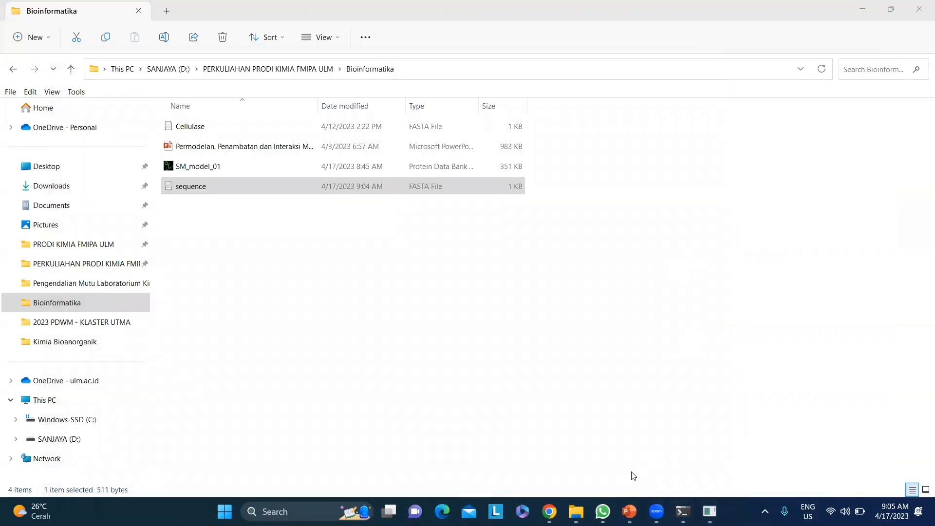
Delete the sequence FASTA file from the Bioinformatika folder and return to the cellulase [Trifolium pratense] record in the browser.
left_click(334, 192)
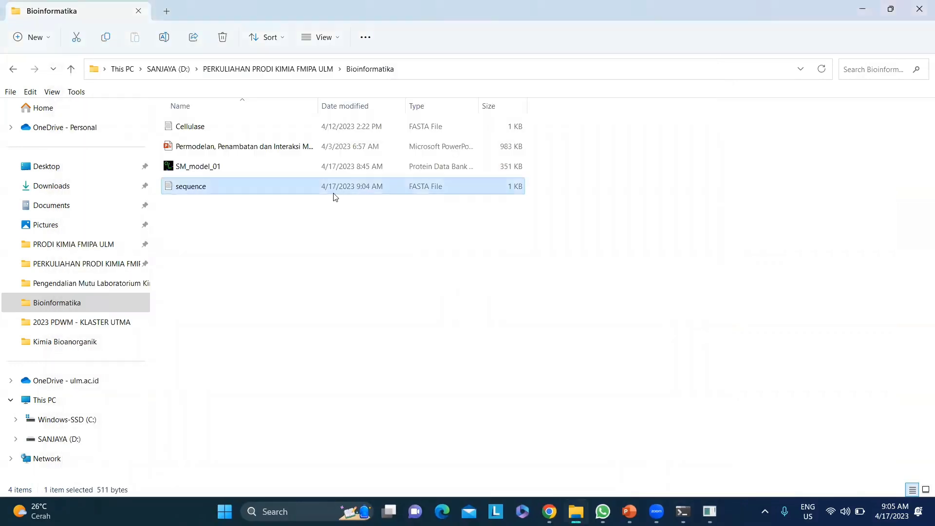
key("Delete")
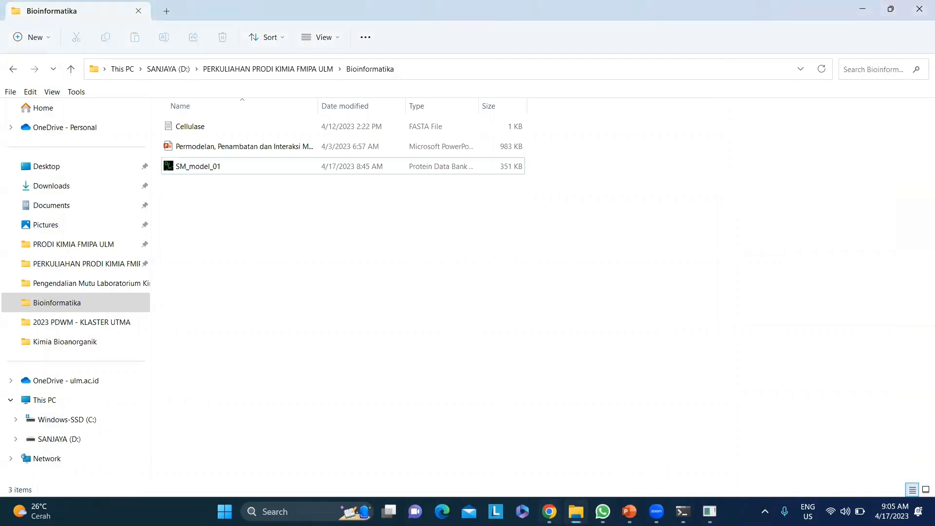
key("alt+Tab")
scroll(463, 381, "down", 10)
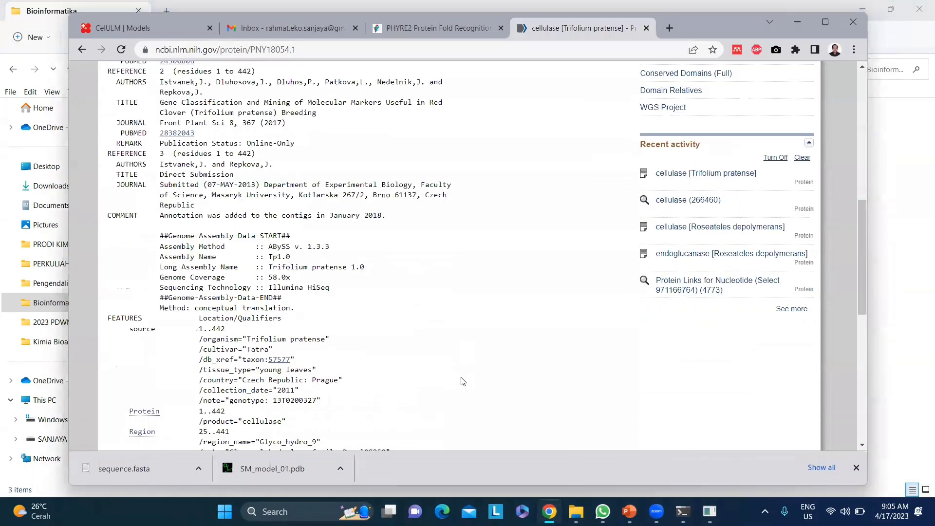
Review the cellulase record's features and origin sequence, and search Google for stop codon in a new browser tab.
scroll(463, 381, "down", 10)
scroll(461, 375, "up", 5)
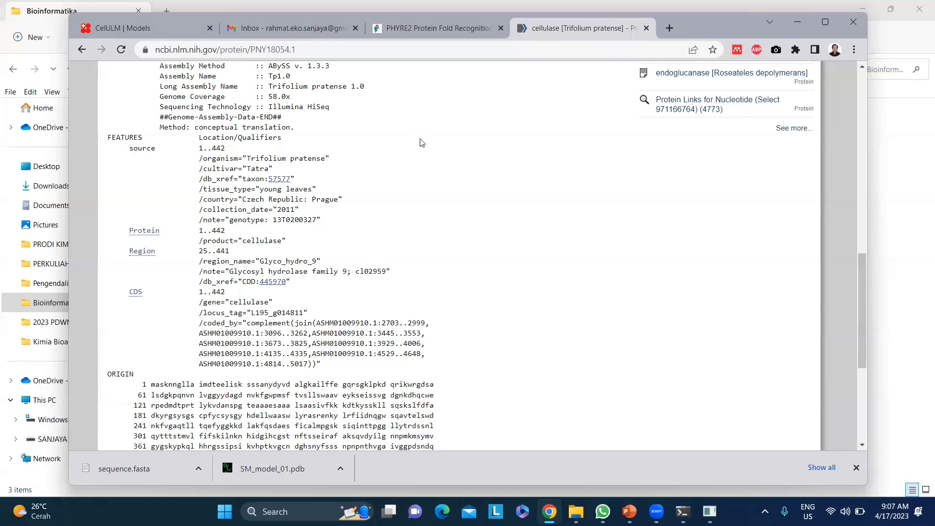
left_click(668, 27)
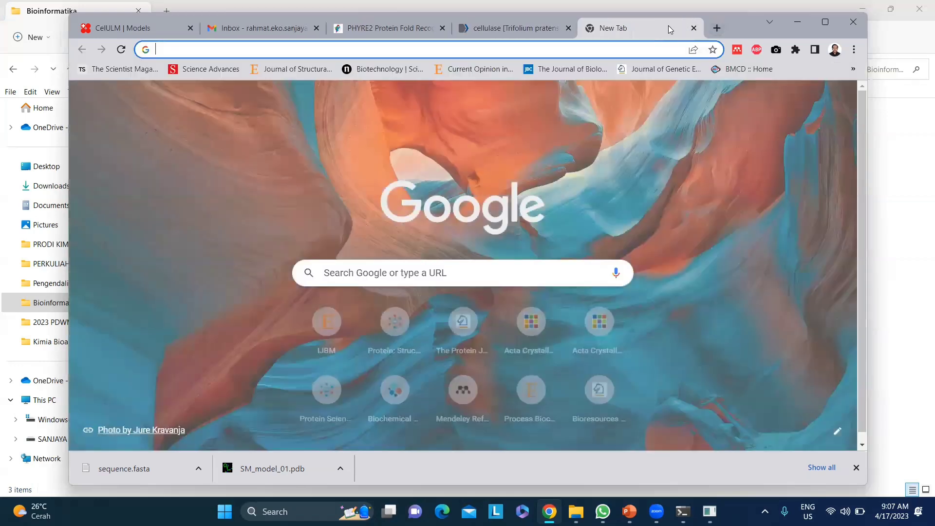
type("stop codon")
key("Return")
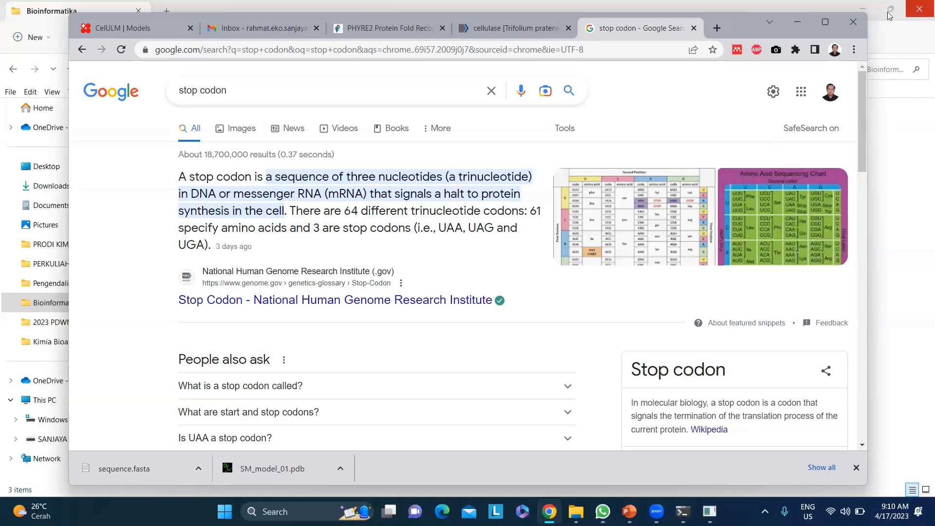
Switch the Gmail inbox to the Universitas Lambung Mangkurat account and show its Updates messages.
left_click_drag(719, 34, 676, 43)
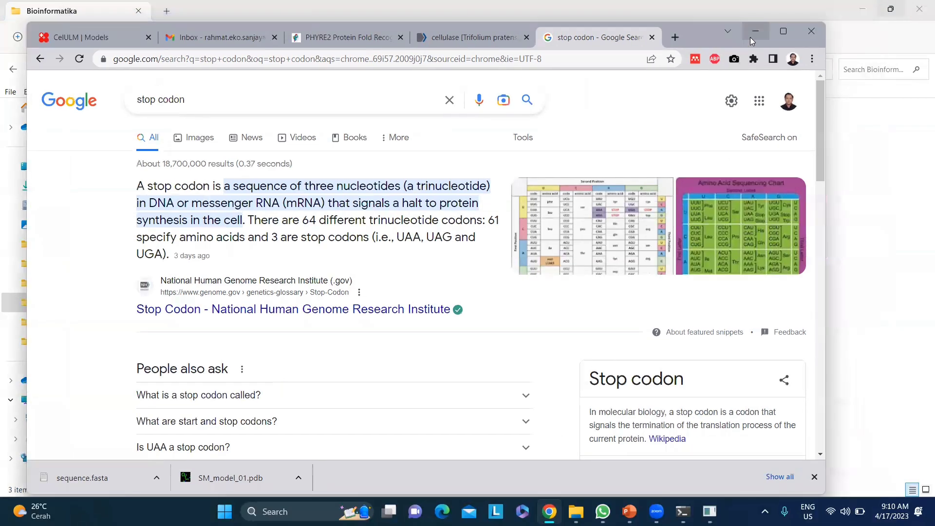
left_click(202, 33)
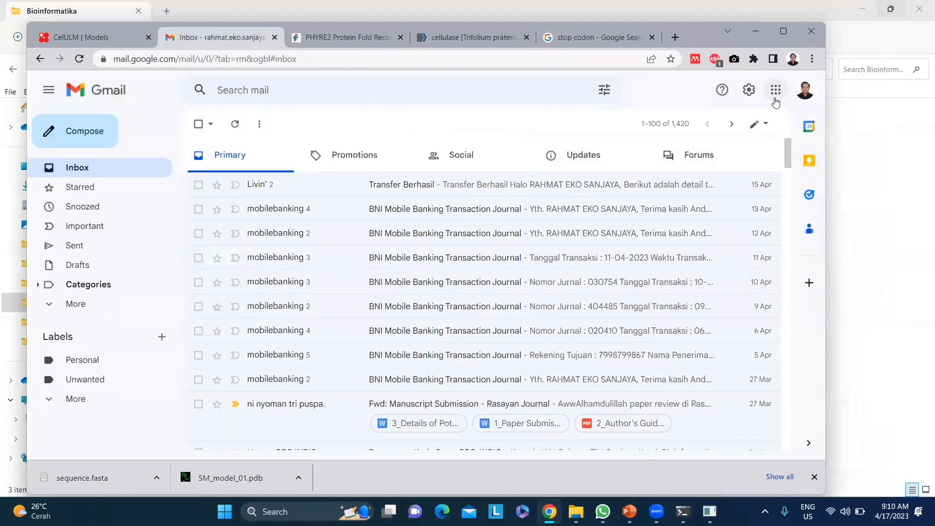
left_click(805, 92)
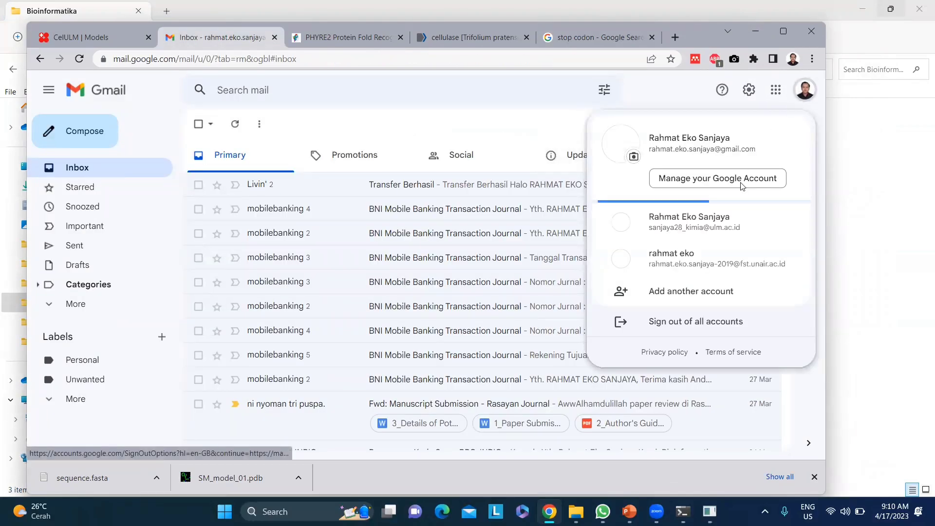
left_click(733, 222)
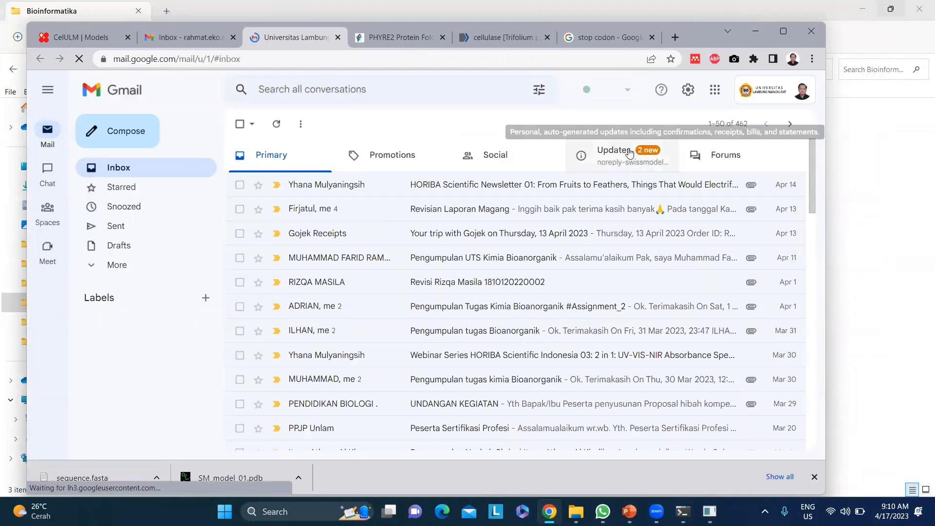
left_click(628, 151)
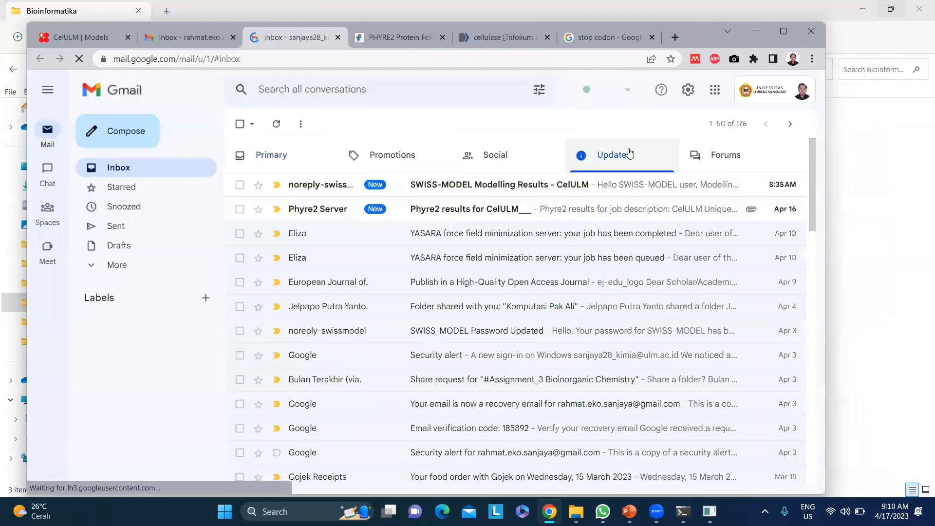
Open the SWISS-MODEL Modelling Results - CelULM message, read it through and return to the message list.
left_click(508, 188)
scroll(592, 297, "down", 3)
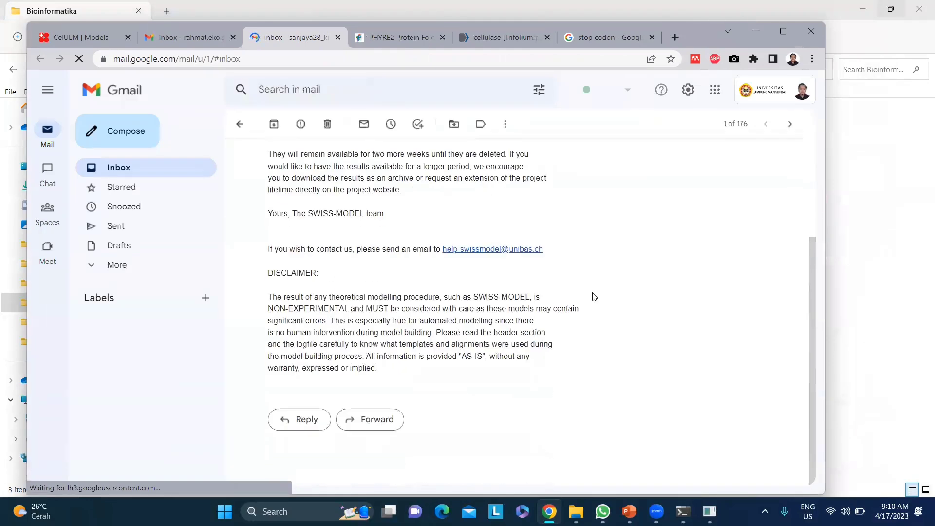
scroll(599, 287, "up", 3)
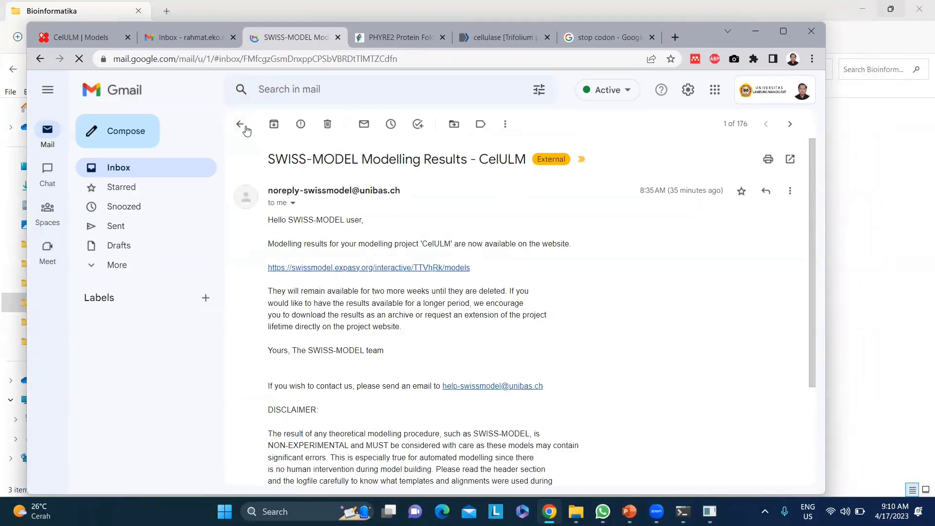
left_click(241, 125)
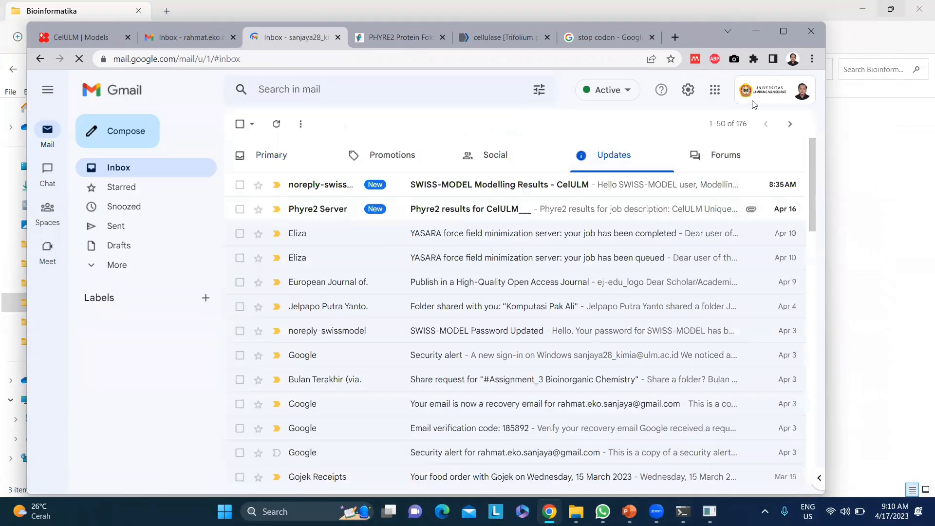
Switch Gmail to the third signed-in account, open the ROBETTA PFRMAT TS prediction for CelULM message and look through its atom coordinates.
left_click(797, 95)
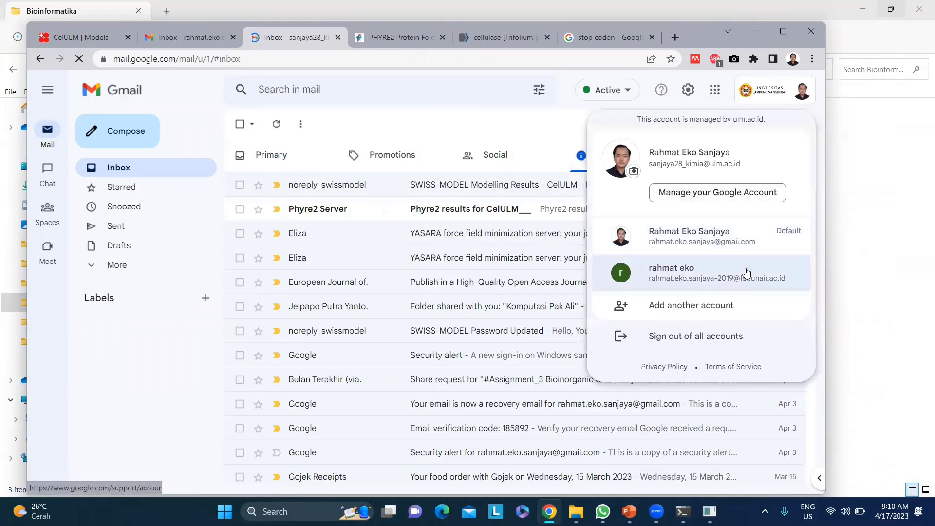
left_click(746, 271)
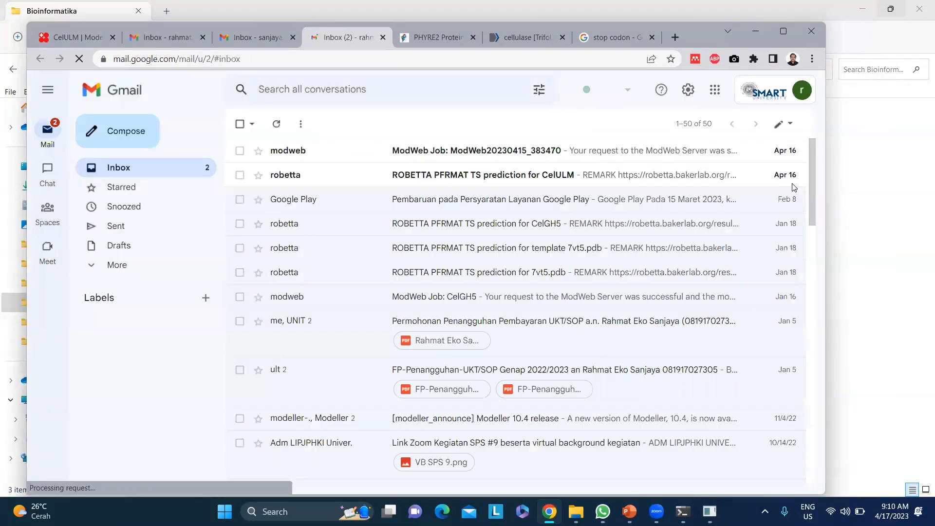
left_click(553, 180)
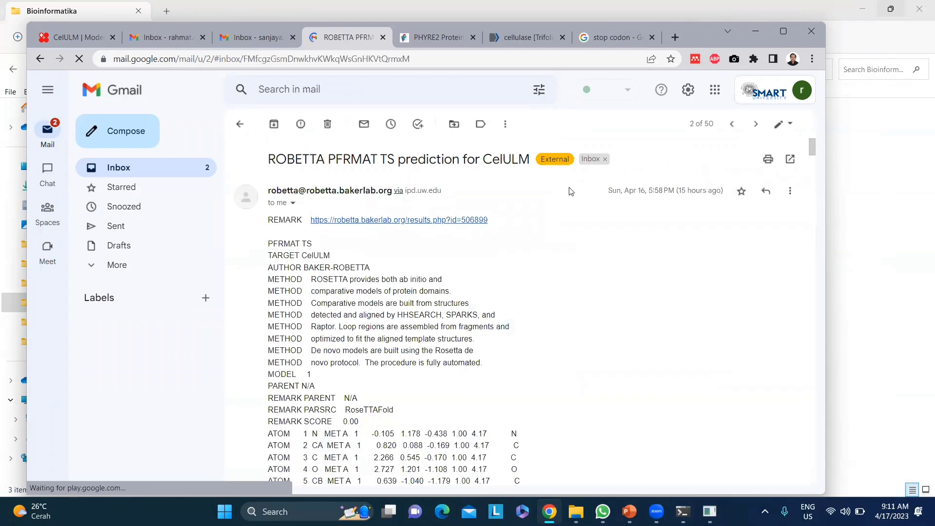
scroll(571, 191, "down", 15)
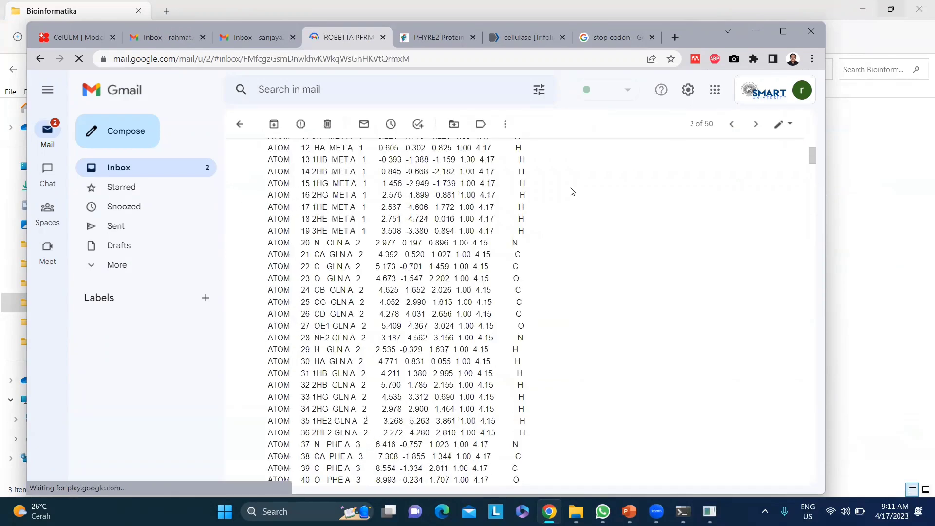
scroll(571, 191, "down", 20)
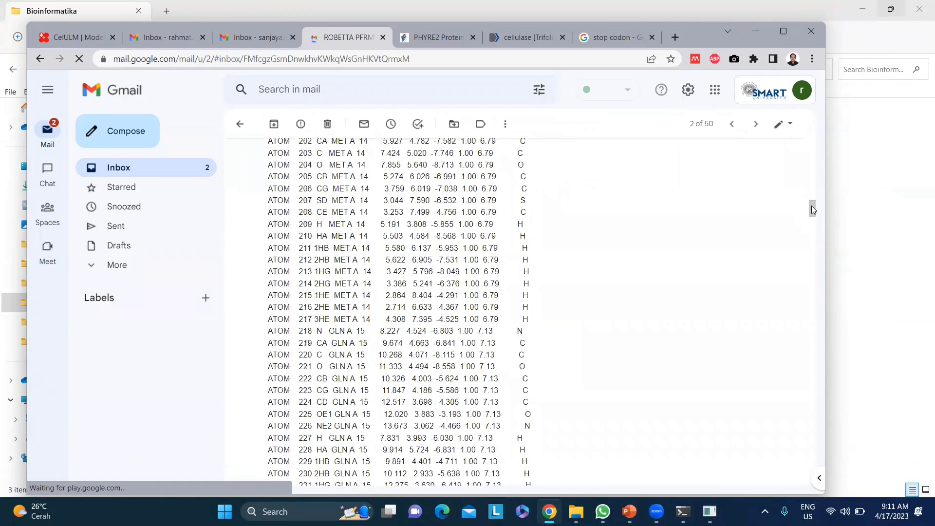
left_click_drag(821, 285, 828, 119)
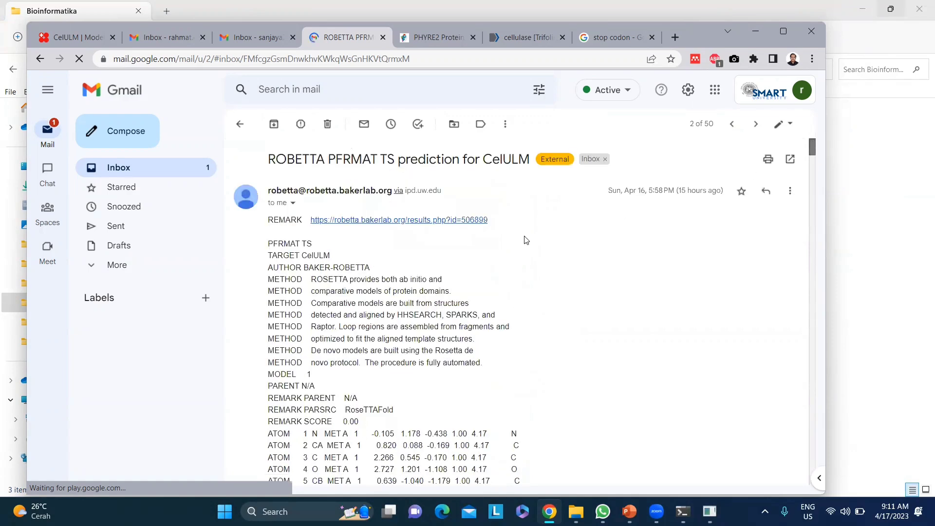
Open the Robetta results page linked in the CelULM prediction message and maximize the browser window.
left_click(464, 223)
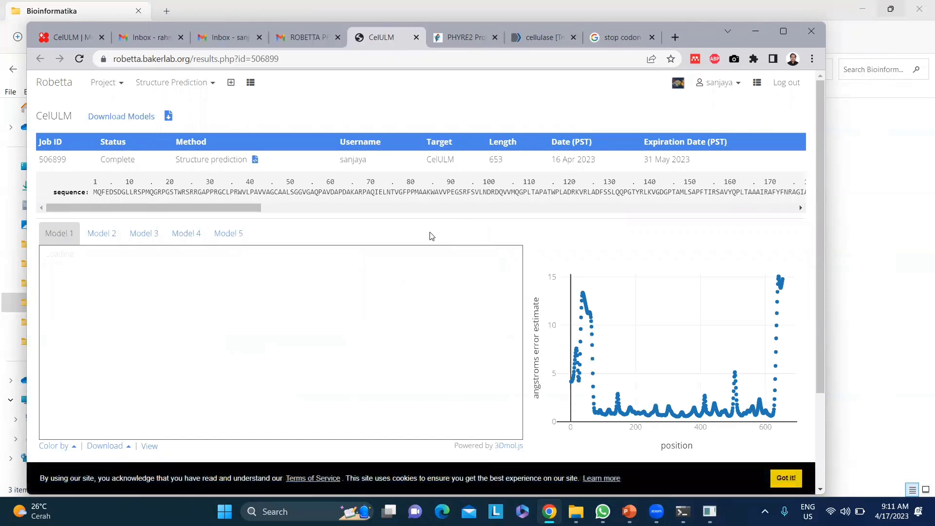
mouse_move(784, 33)
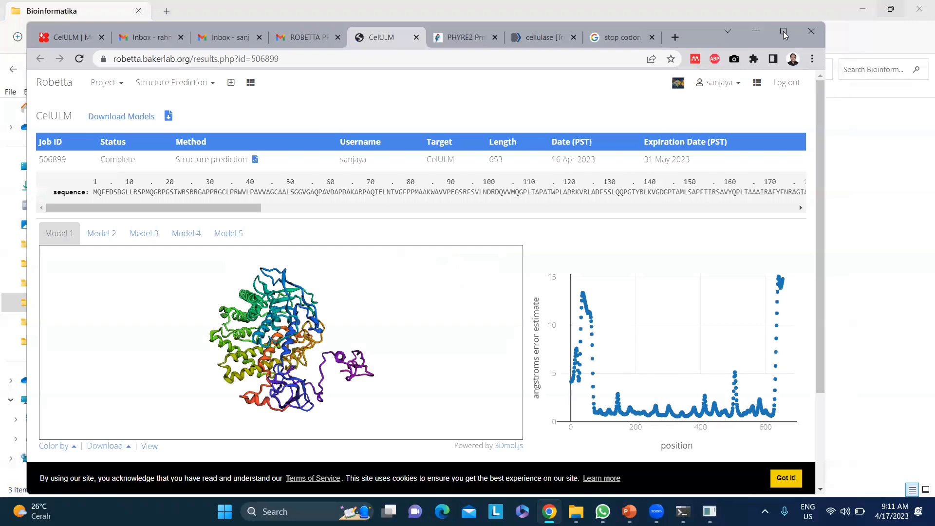
left_click(783, 32)
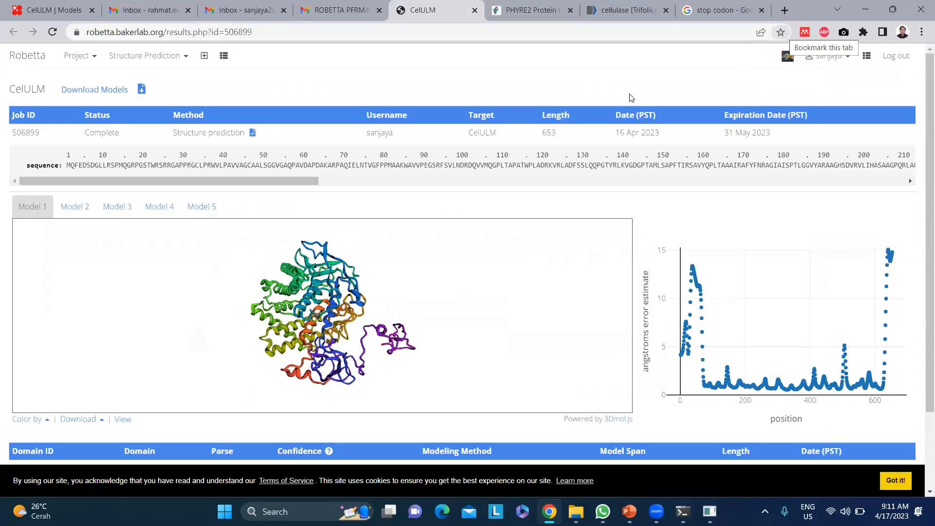
Rotate Model 1, compare Models 2 to 5 with their error plots and domain confidence, and show the download options for Model 5.
left_click_drag(357, 292, 314, 292)
left_click(84, 208)
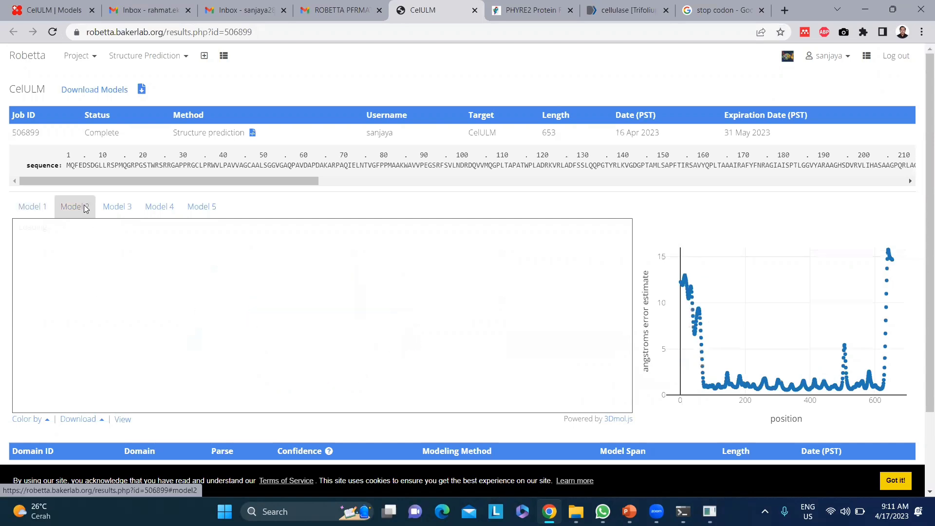
left_click(135, 208)
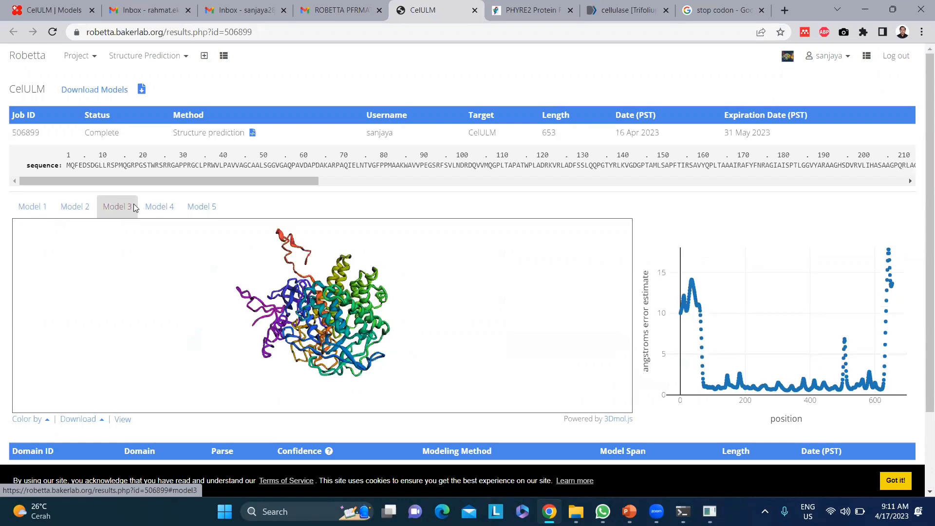
left_click(160, 206)
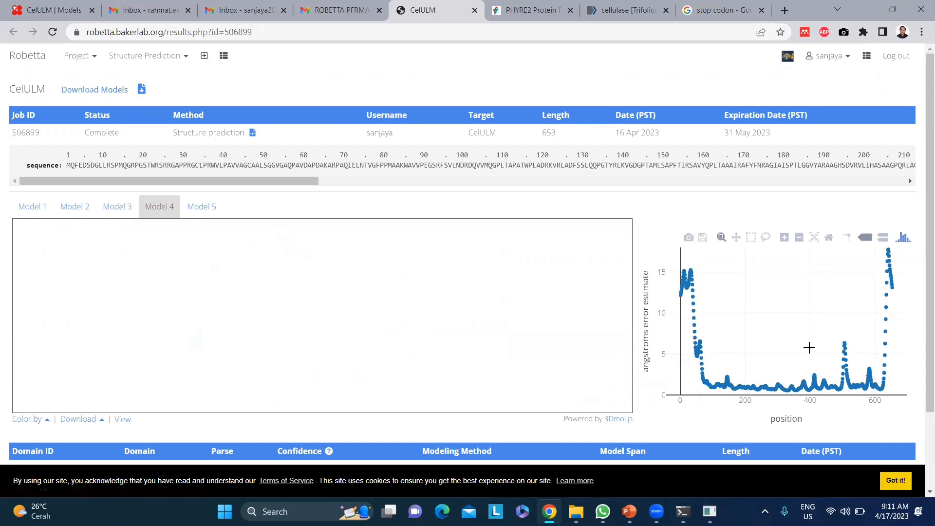
scroll(809, 346, "down", 2)
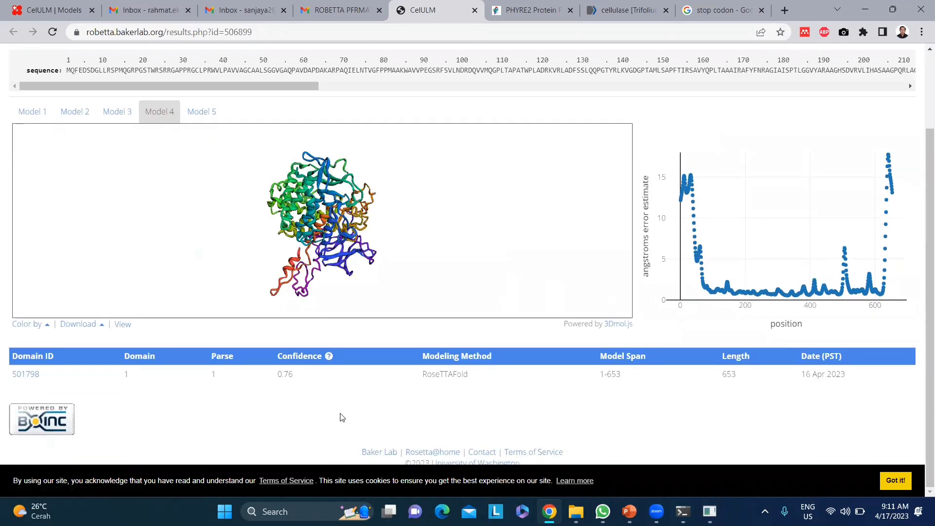
scroll(339, 407, "up", 1)
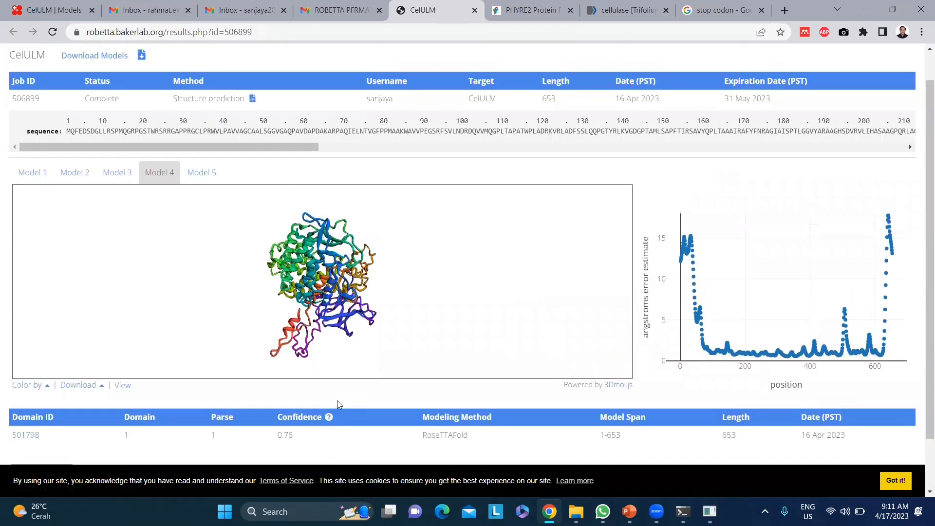
left_click(195, 172)
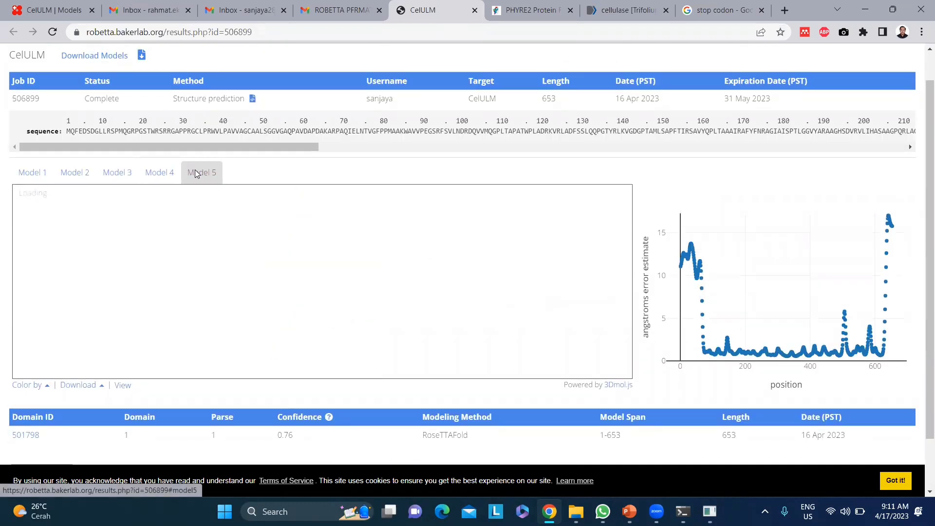
left_click(92, 385)
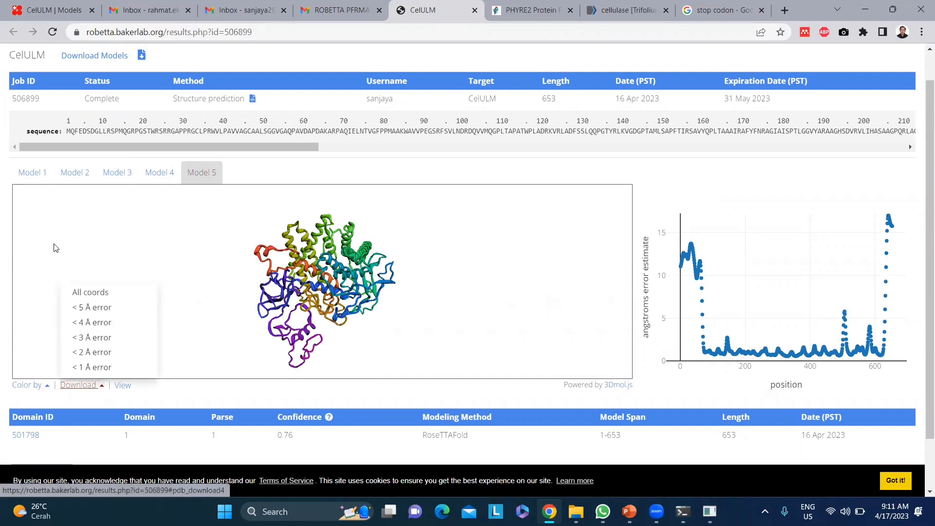
Return to Model 1, color its structure by chain and rotate it.
left_click(32, 173)
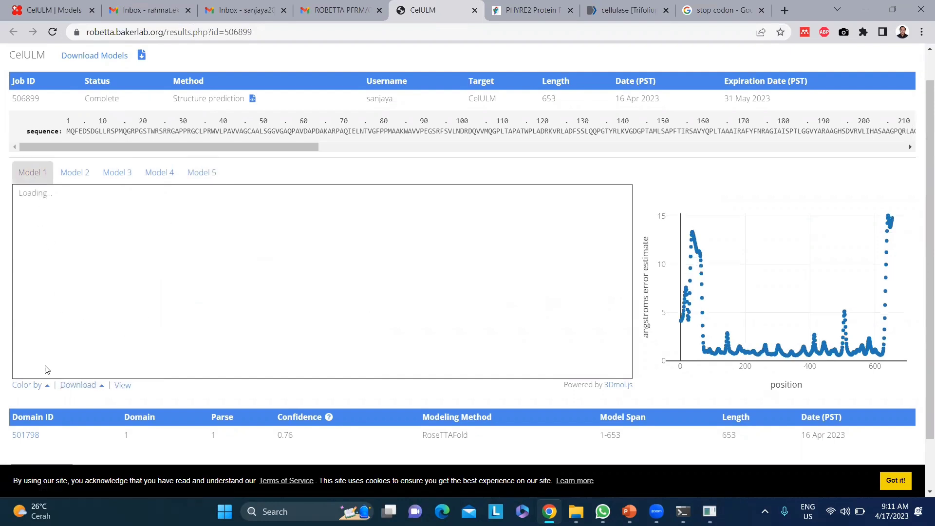
left_click(34, 386)
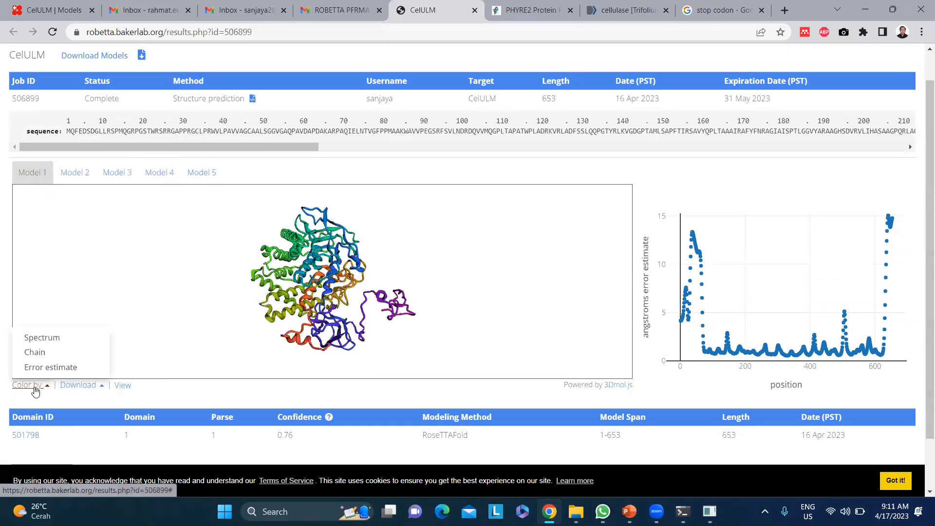
left_click(40, 353)
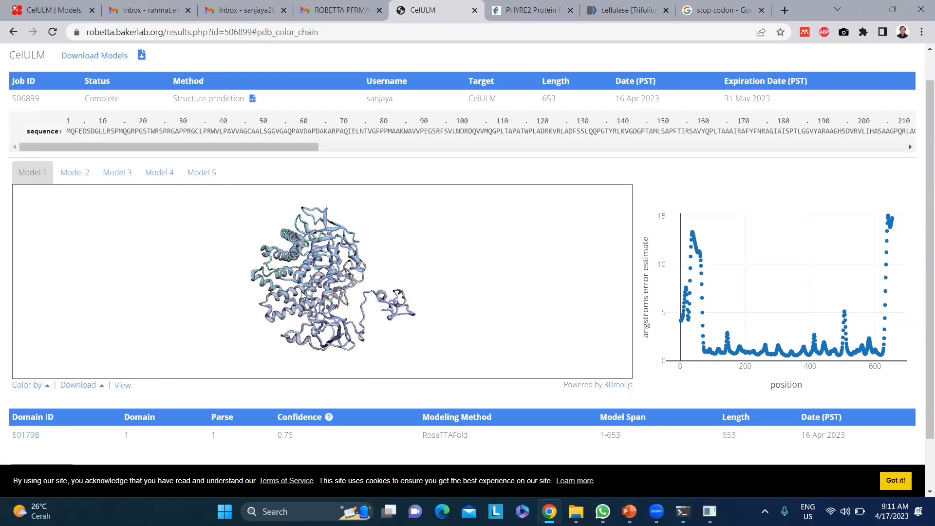
left_click_drag(302, 295, 273, 284)
Color Model 1 by spectrum and rotate the structure to inspect it from another side.
left_click(32, 387)
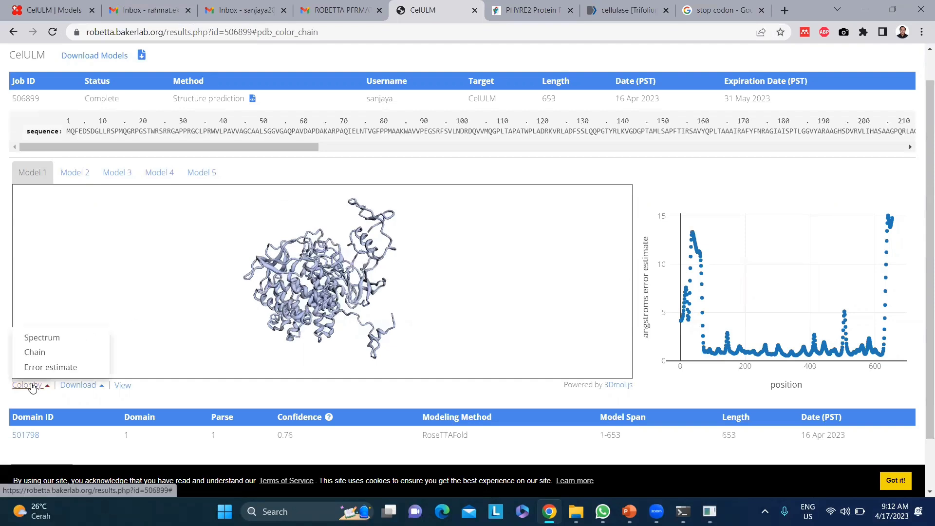
left_click(45, 342)
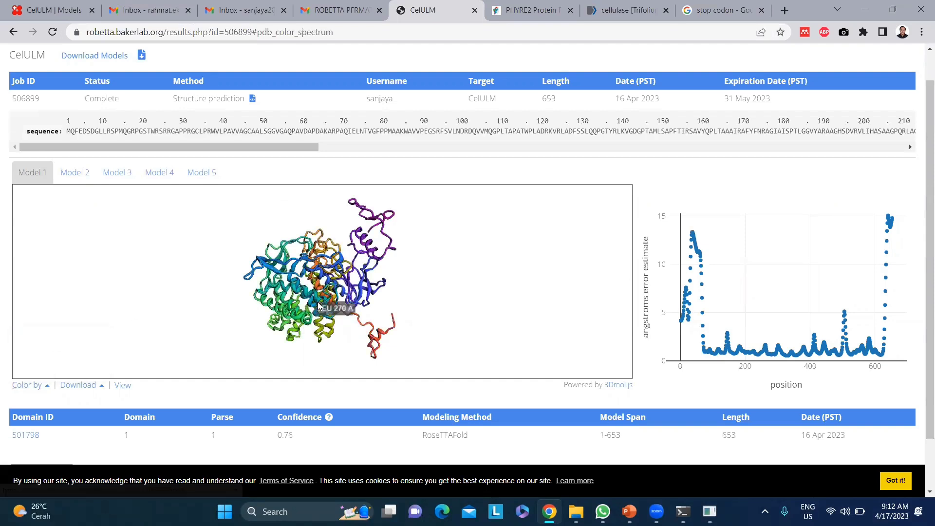
left_click_drag(319, 307, 396, 296)
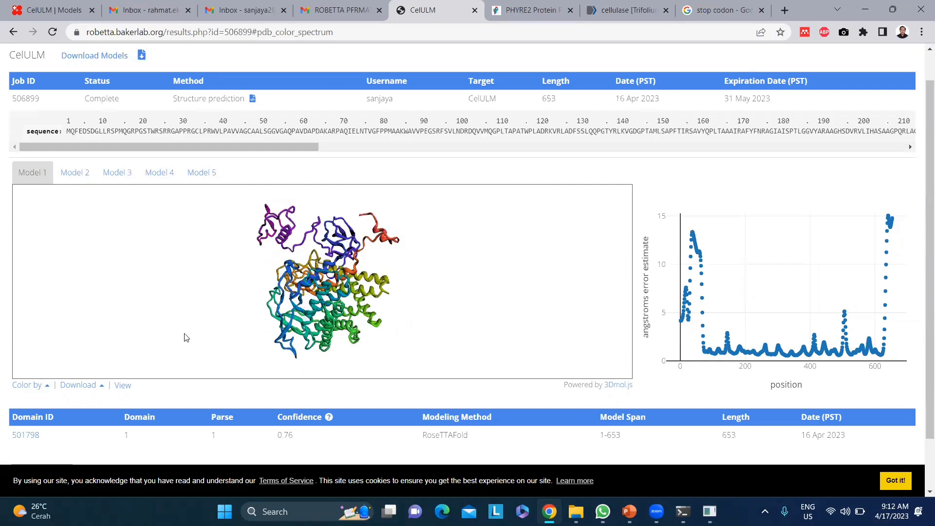
left_click(102, 388)
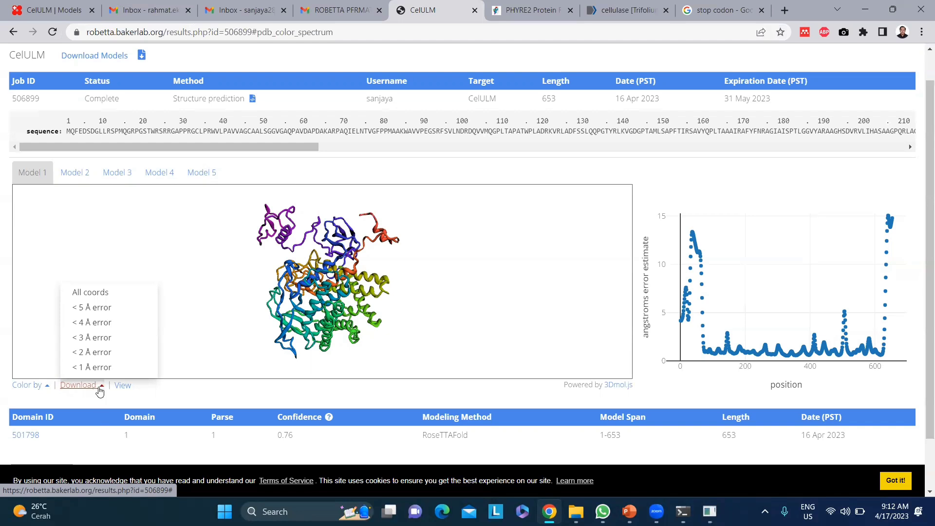
left_click(101, 308)
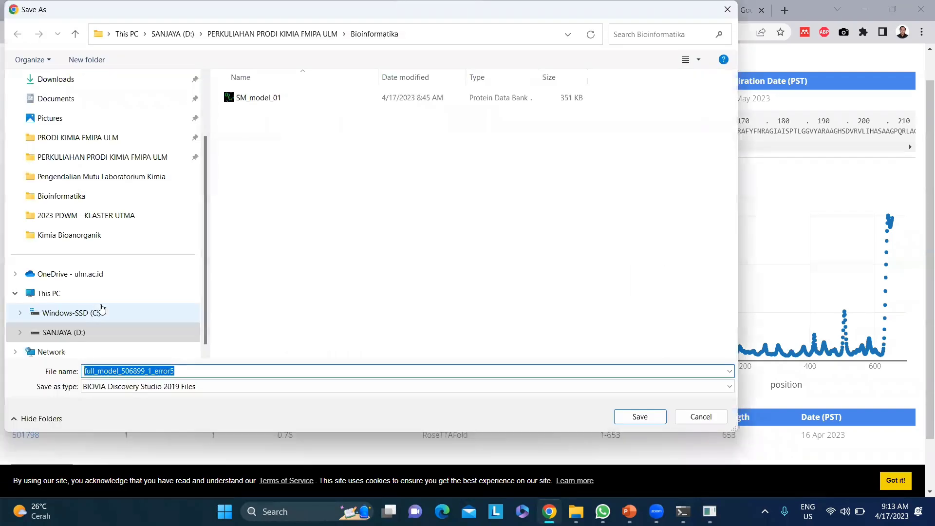
left_click(699, 417)
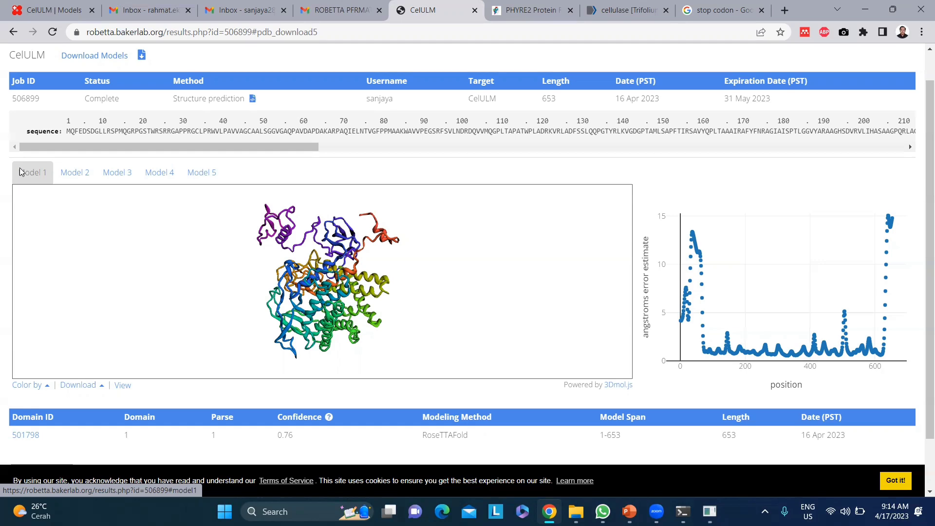
Download all coordinates of Model 1 as full_model_506899_1 into the Bioinformatika folder.
mouse_move(346, 275)
left_mouse_down()
mouse_move(381, 320)
mouse_move(388, 280)
mouse_move(349, 273)
left_mouse_up()
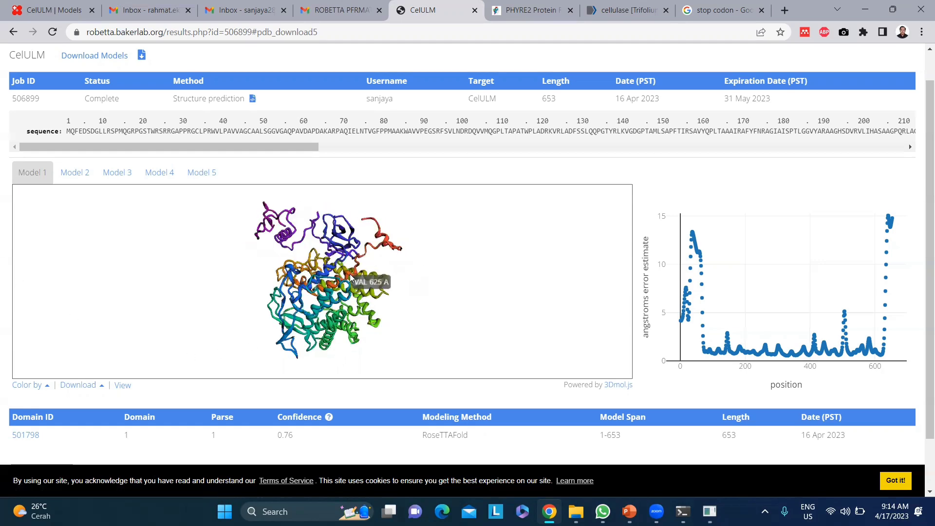
left_click(78, 385)
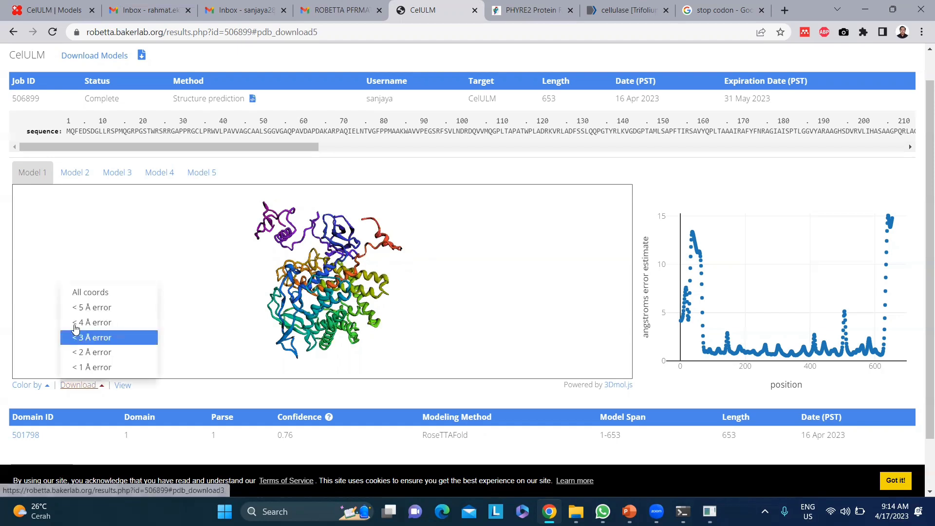
left_click(79, 293)
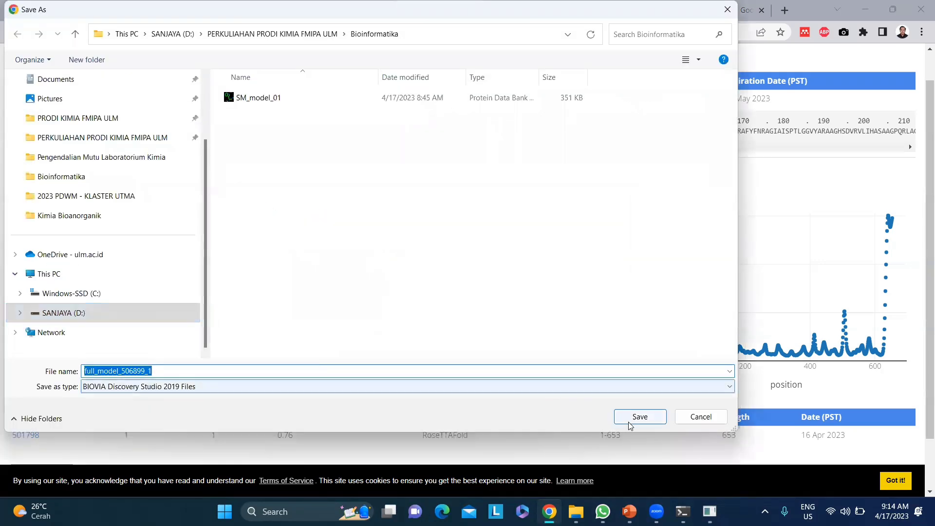
left_click(631, 416)
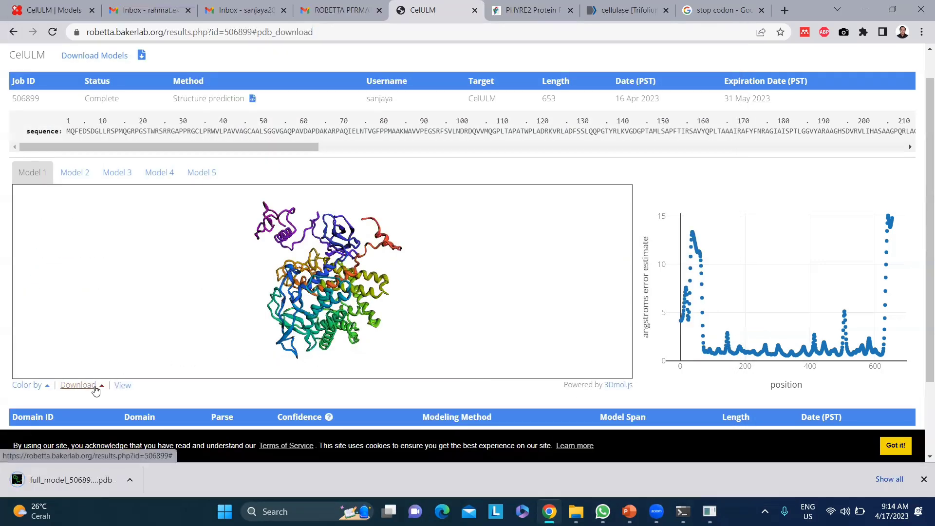
Download the < 2 Å error version of Model 1 into the Bioinformatika folder, then check the View page and return to the results.
left_click(95, 387)
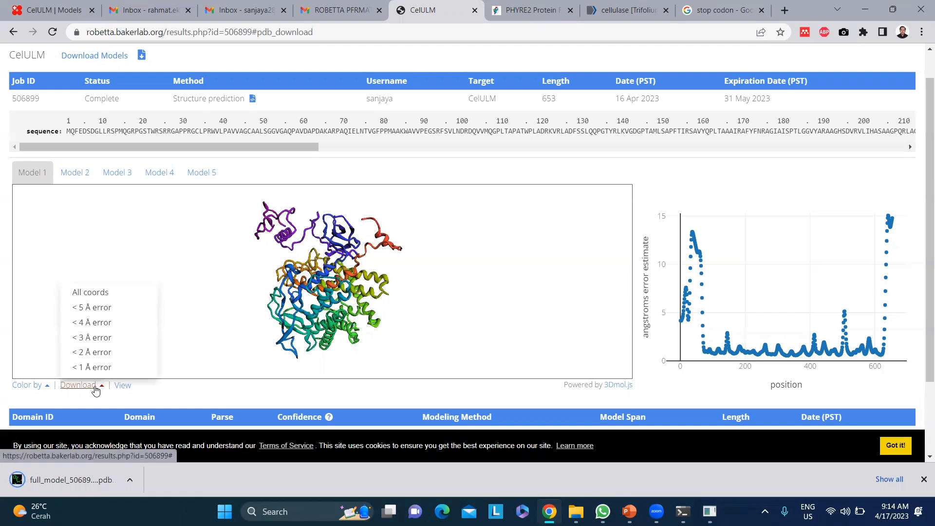
left_click(103, 358)
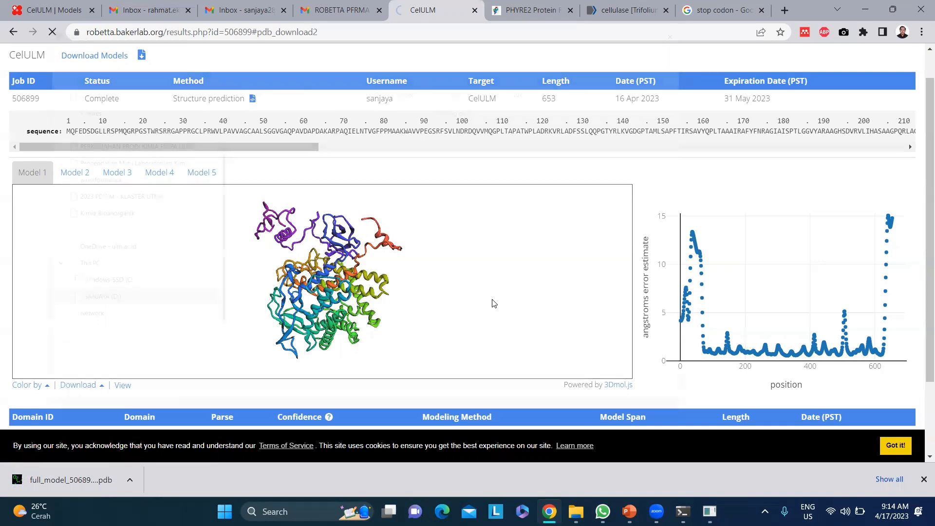
left_click(626, 417)
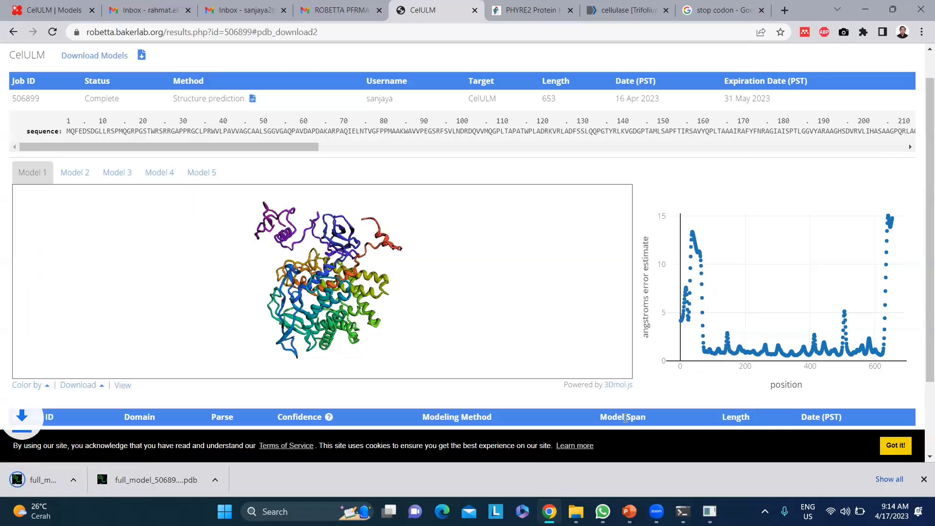
left_click(122, 387)
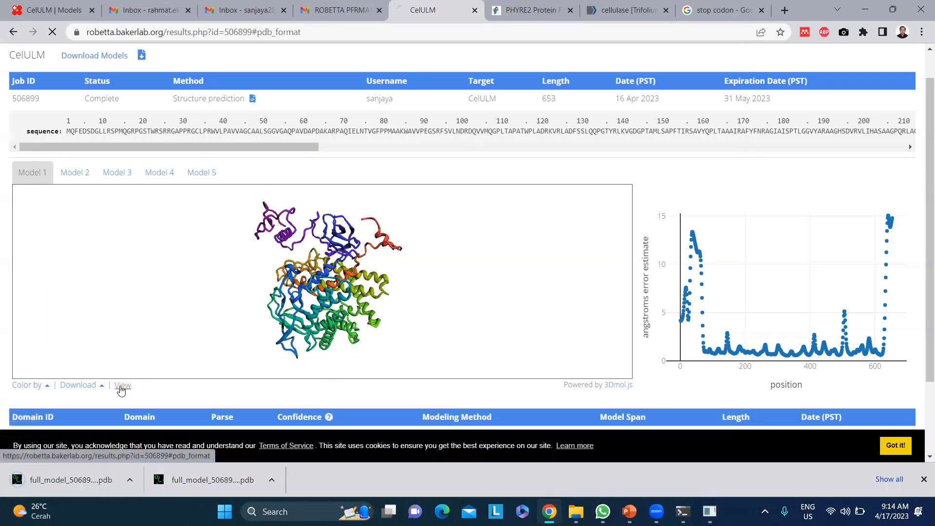
left_click(14, 34)
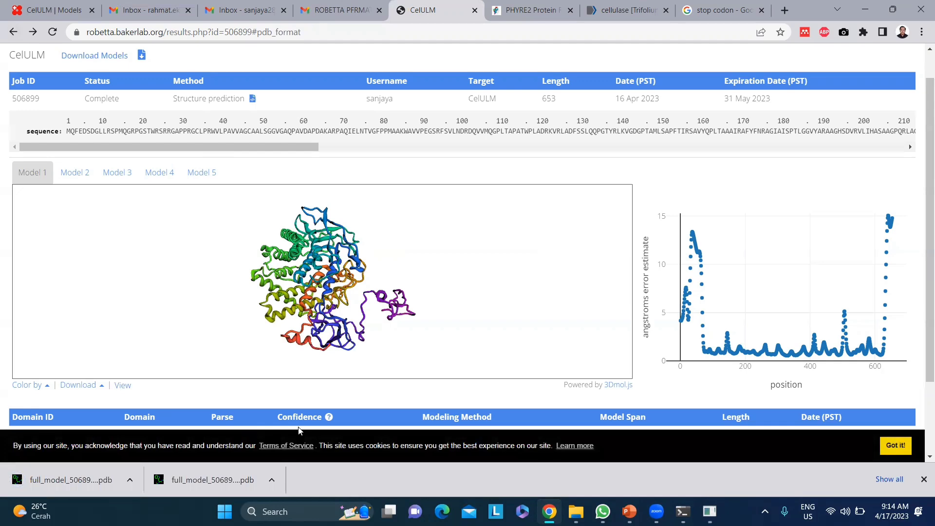
Open full_model_506899_1 from the Bioinformatika folder in PyMOL, maximize its viewer, and close the older PyMOL session.
left_click(576, 511)
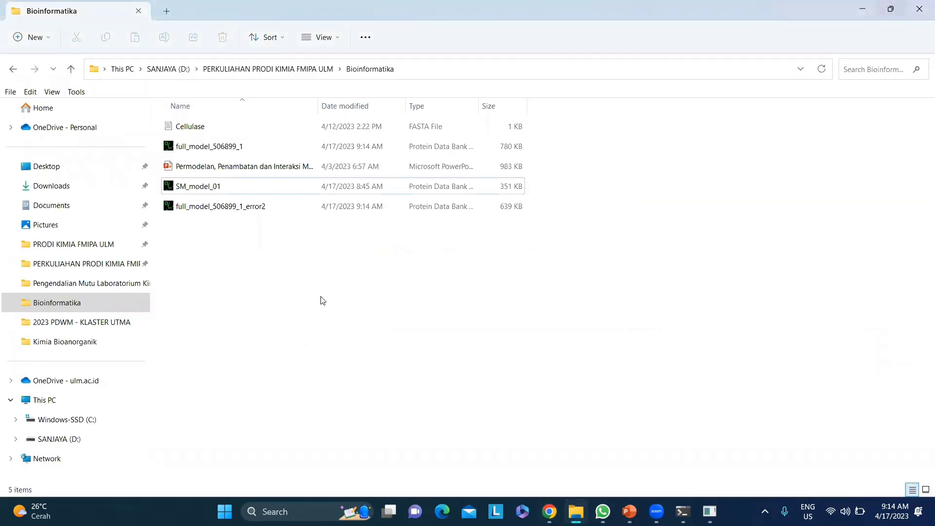
left_click(228, 145)
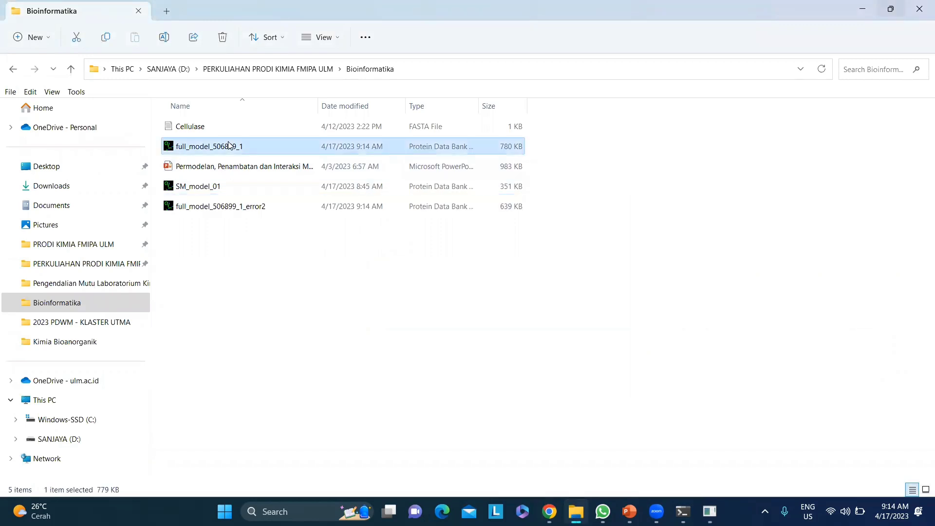
double_click(229, 145)
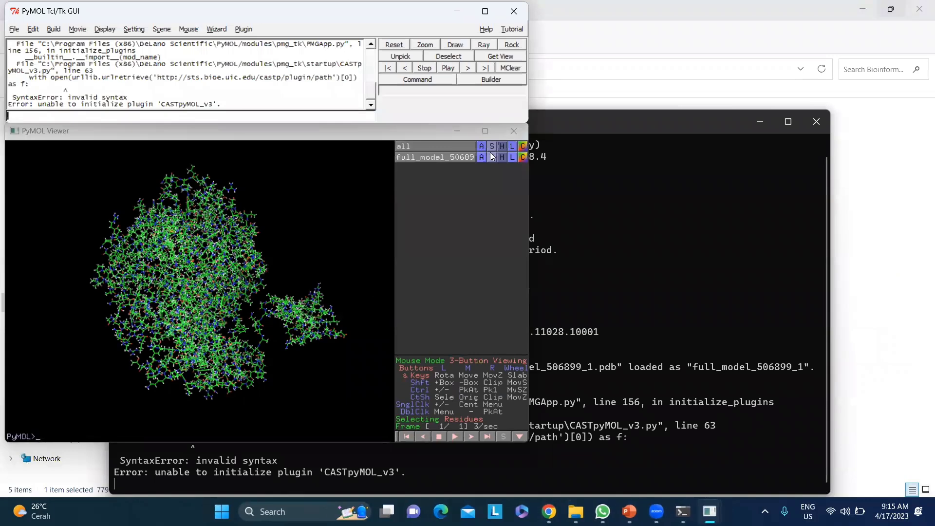
left_click(484, 131)
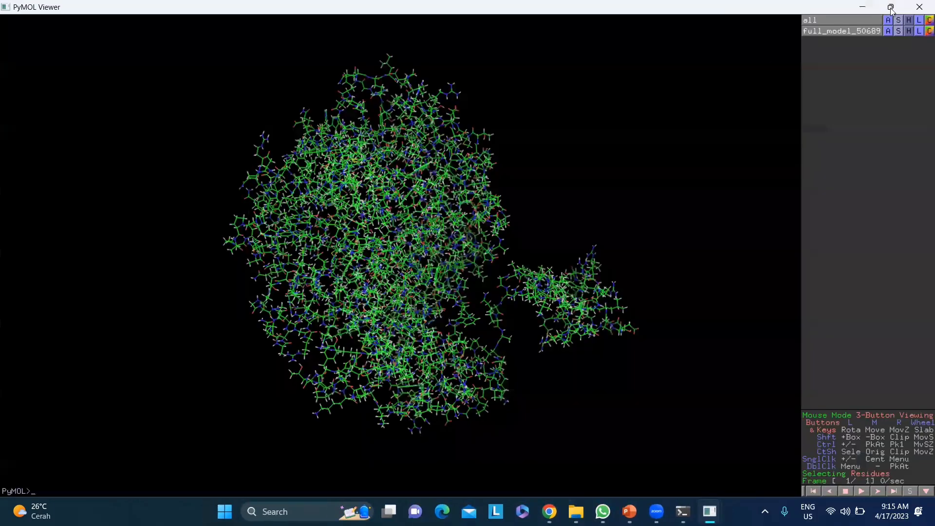
mouse_move(710, 511)
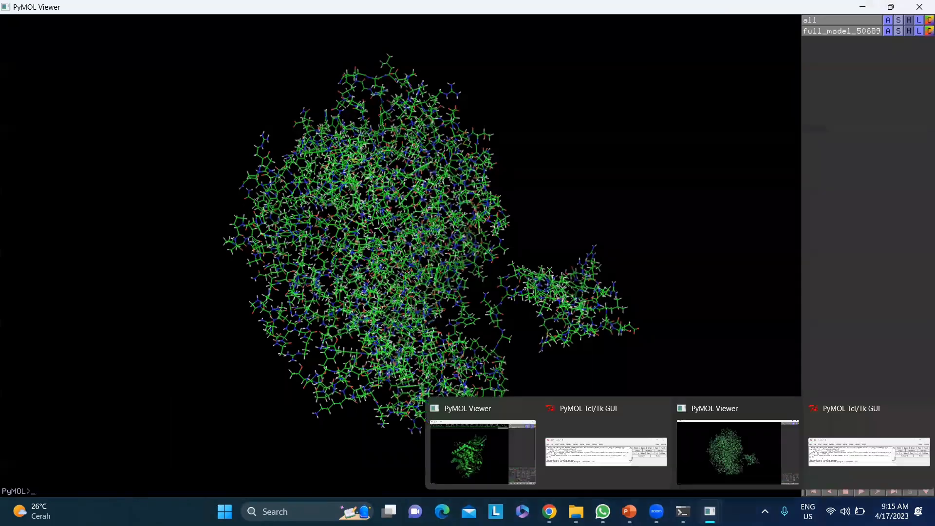
left_click(529, 407)
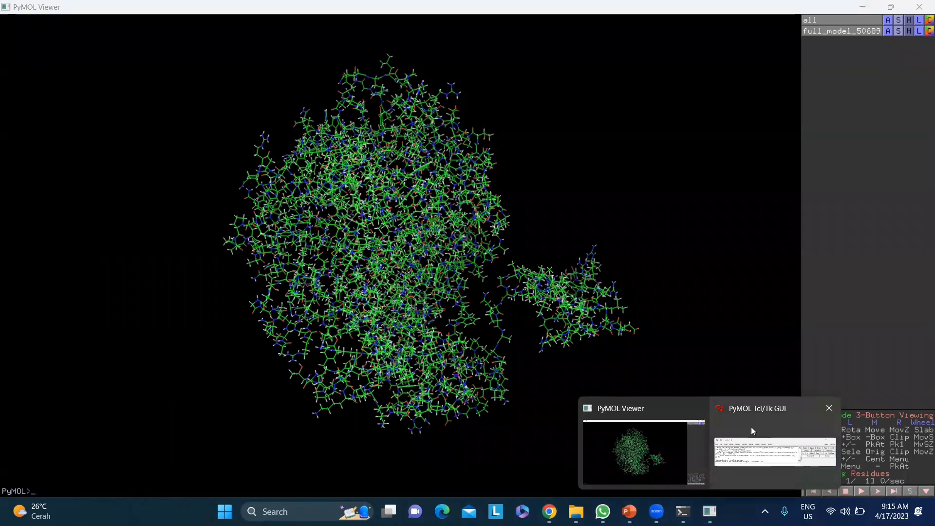
Display the residue sequence above the structure and scroll along it and back to its start.
left_click(770, 446)
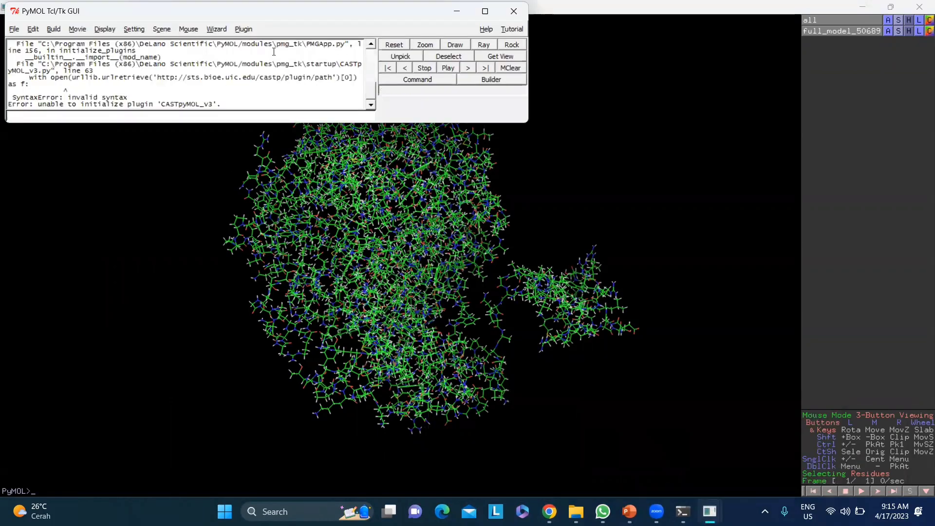
left_click(105, 29)
left_click(103, 50)
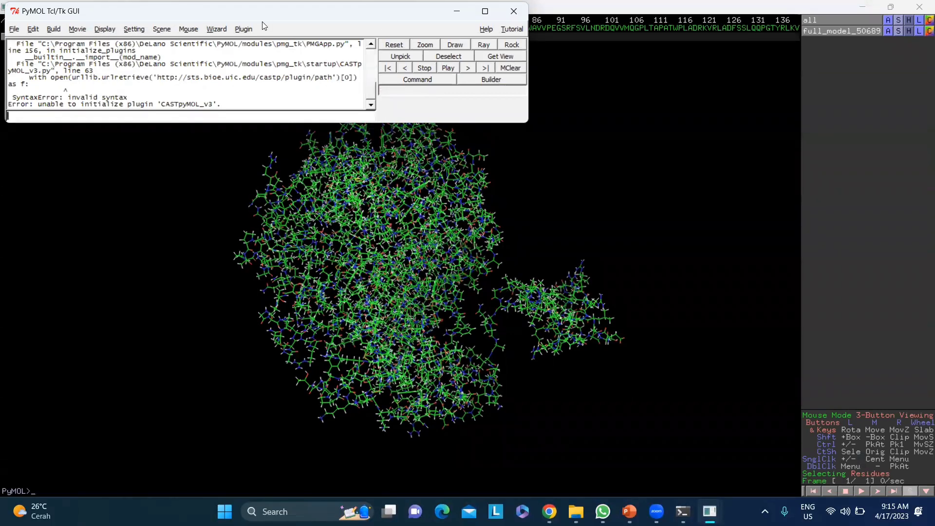
left_click_drag(263, 15, 276, 72)
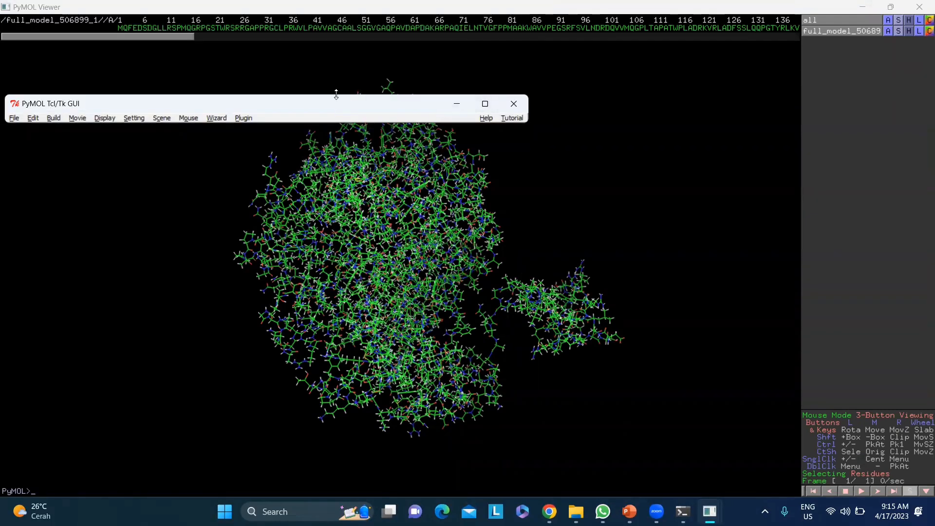
left_click(323, 36)
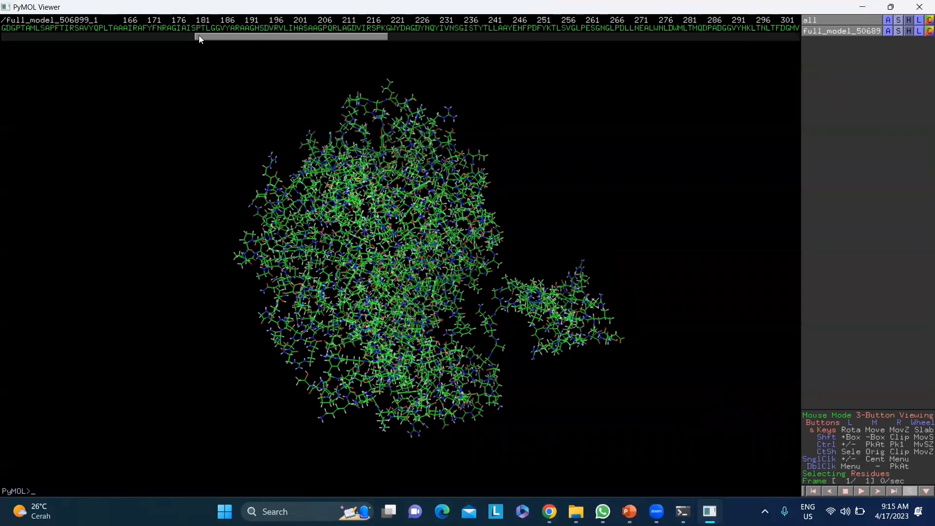
left_click_drag(198, 38, 4, 41)
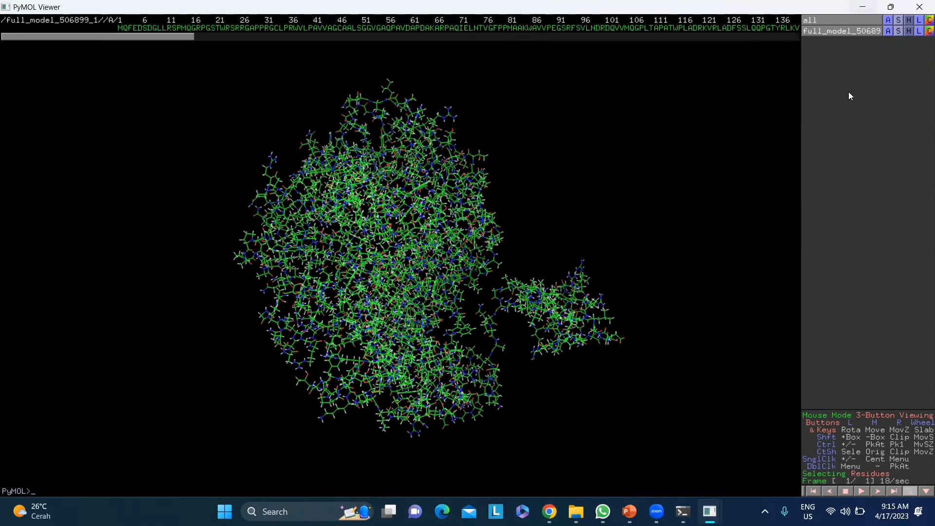
Show the Robetta model as a cartoon with its lines hidden, and rotate it to see the fold.
left_click(899, 28)
left_click(907, 83)
left_click(909, 21)
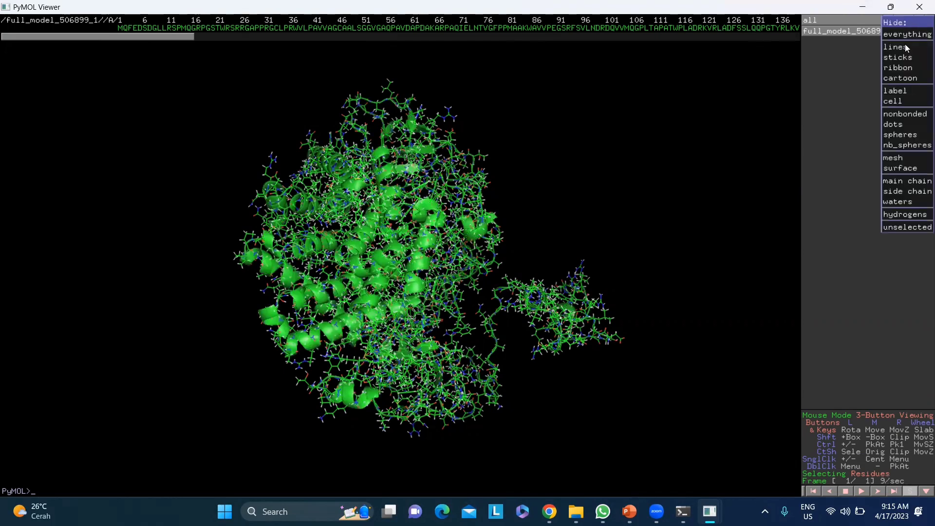
left_click(904, 47)
left_click_drag(373, 246, 409, 218)
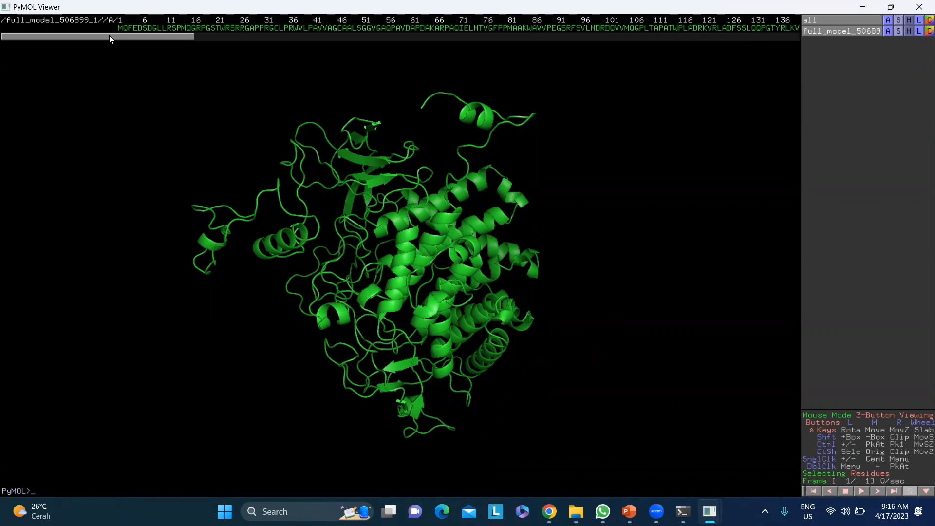
Browse the displayed sequence to its final residues and select the last one.
left_click_drag(109, 35, 55, 30)
left_click_drag(53, 35, 776, 49)
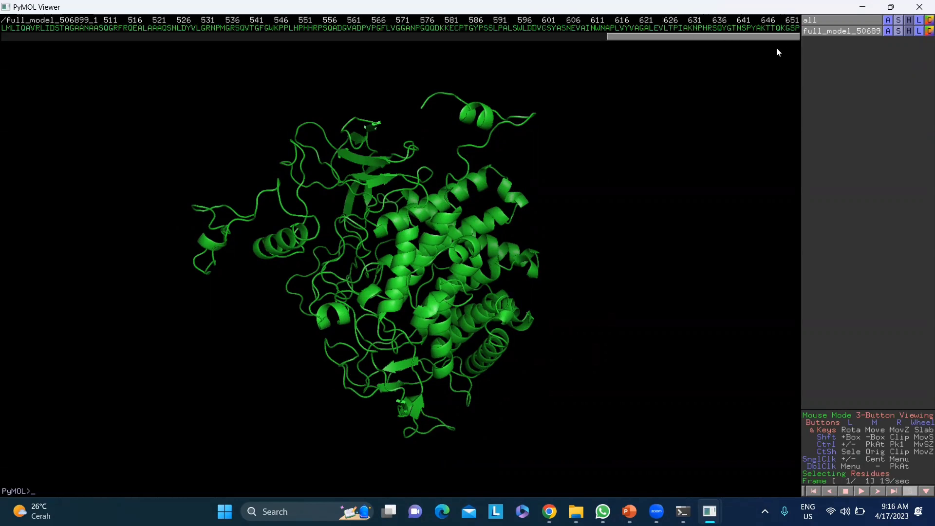
left_click(797, 28)
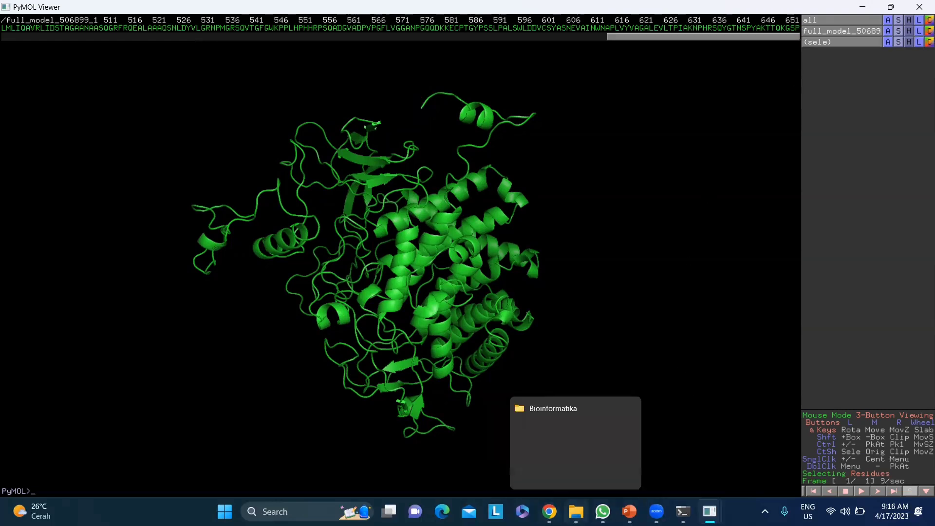
Switch to the Robetta results page to show Model 1's download error options, then return to the PyMOL viewer.
left_click(576, 511)
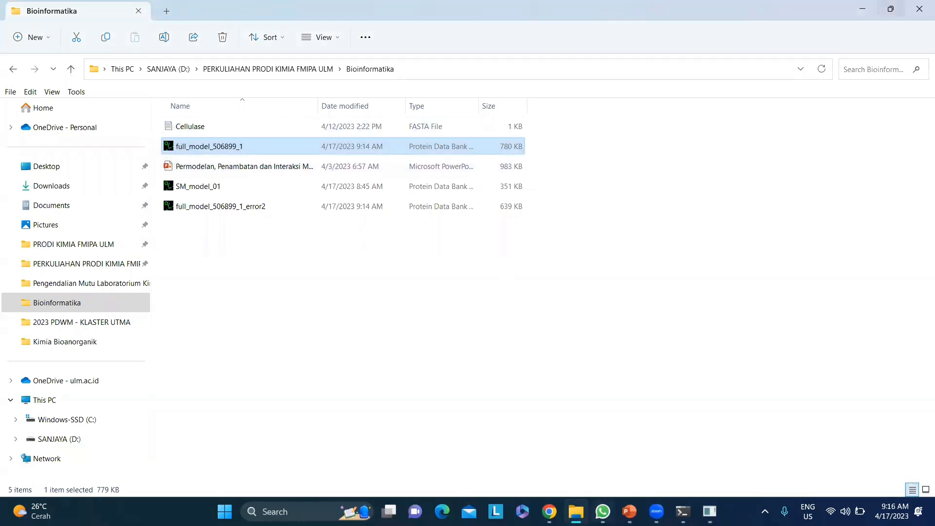
left_click(549, 511)
left_click(89, 387)
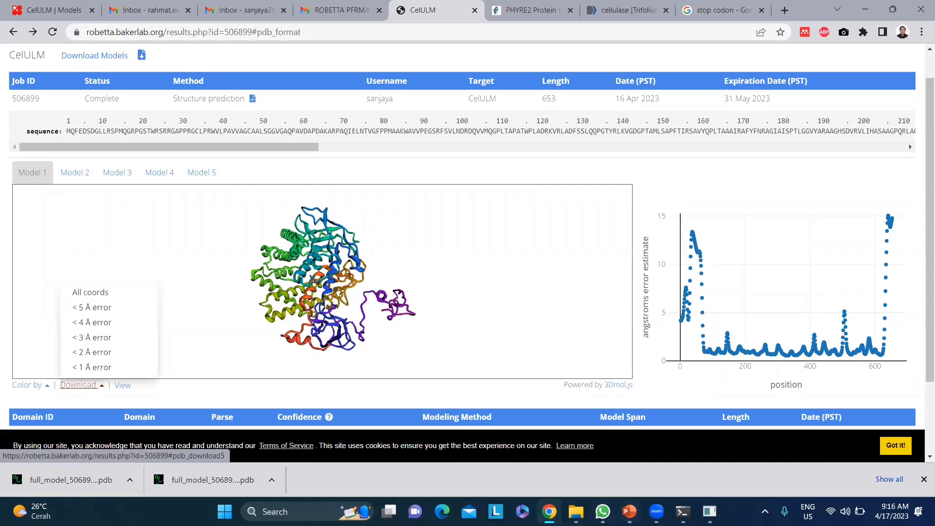
left_click(576, 512)
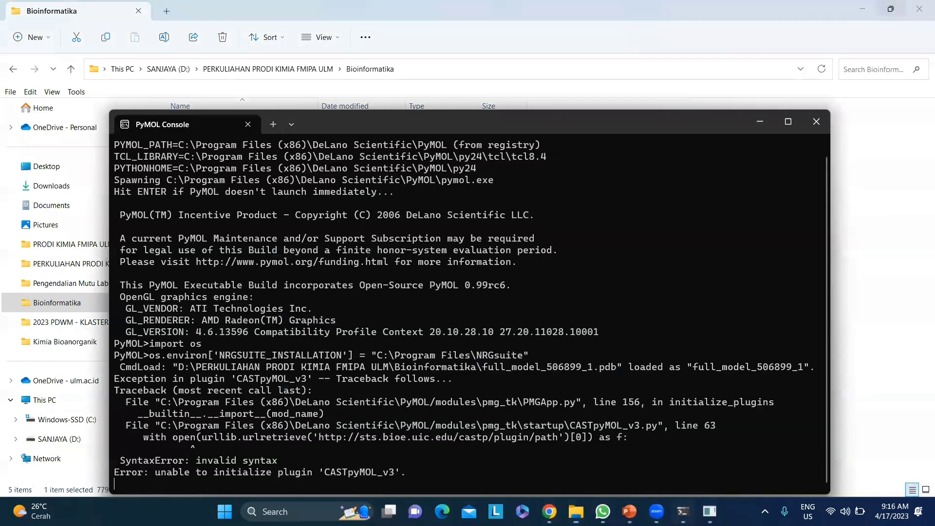
mouse_move(709, 511)
left_click(674, 468)
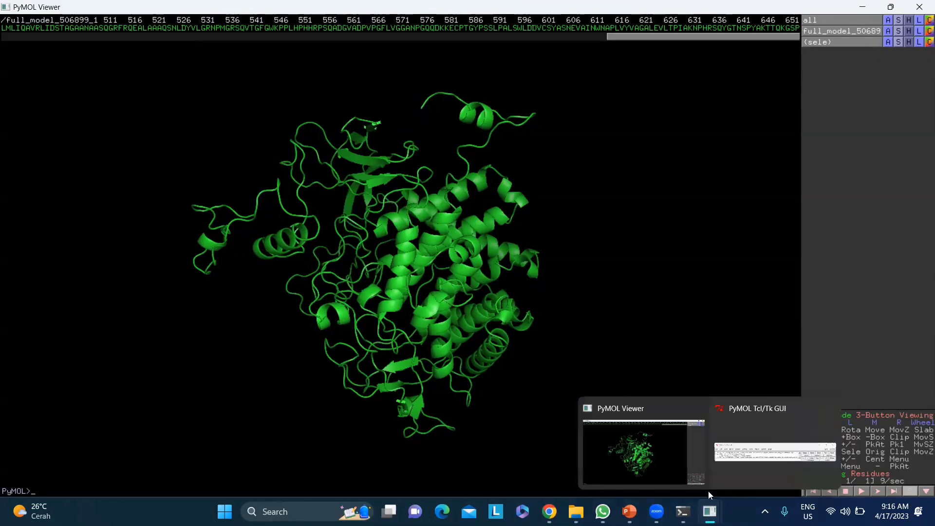
left_click(742, 453)
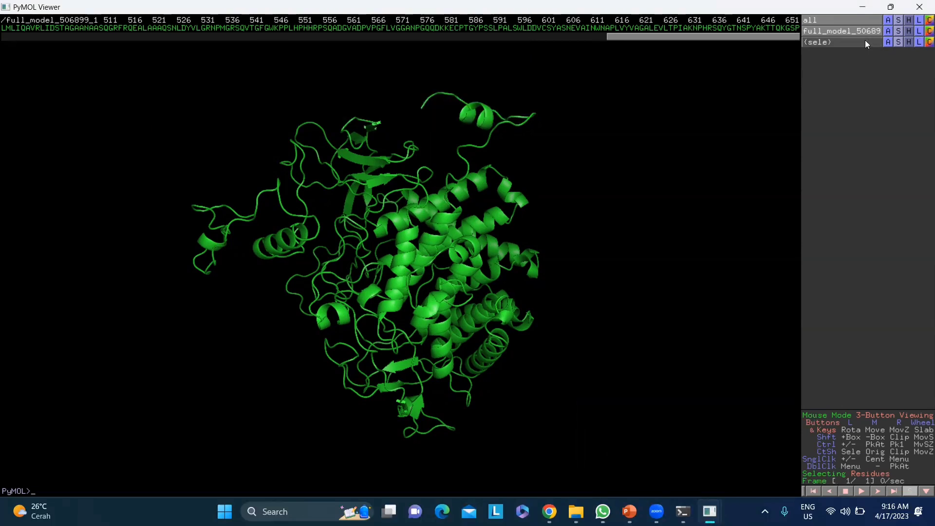
Delete the residue selection (sele) and restore the viewer window to its smaller size.
left_click(864, 41)
left_click(888, 42)
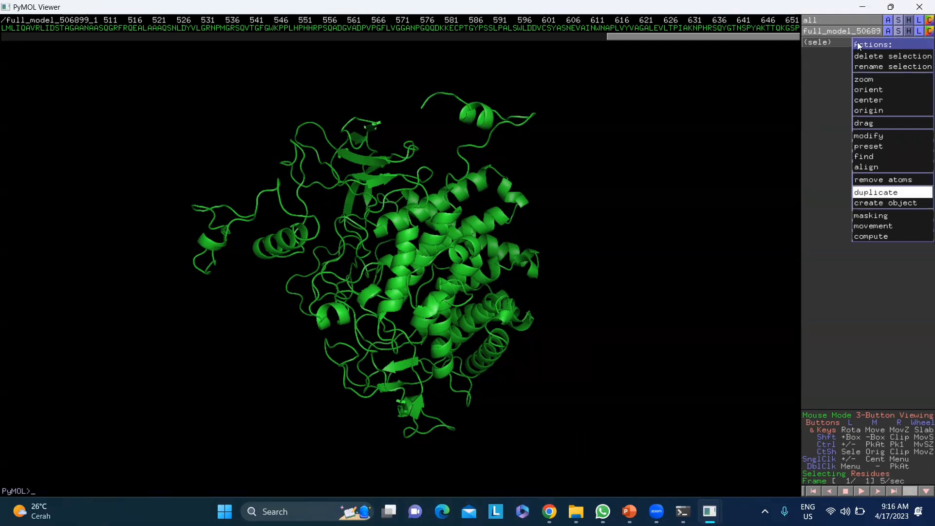
left_click(867, 56)
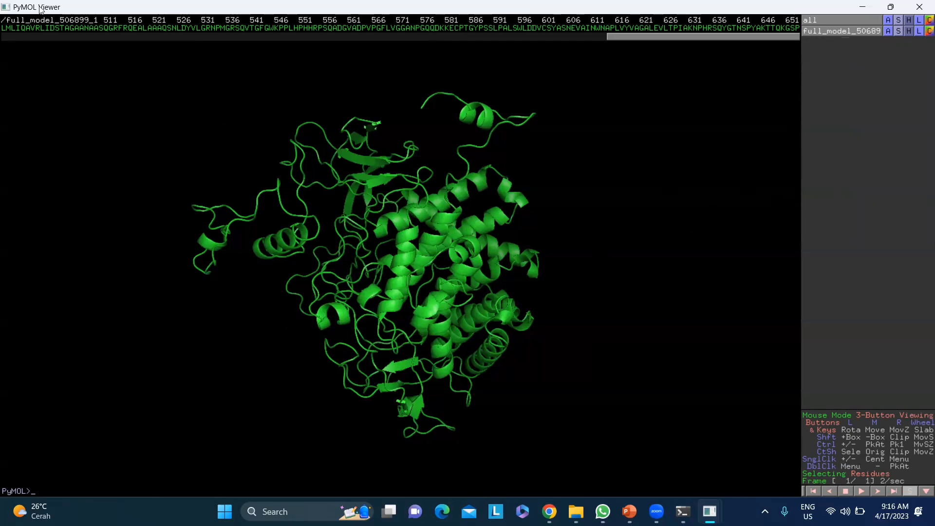
left_click(890, 7)
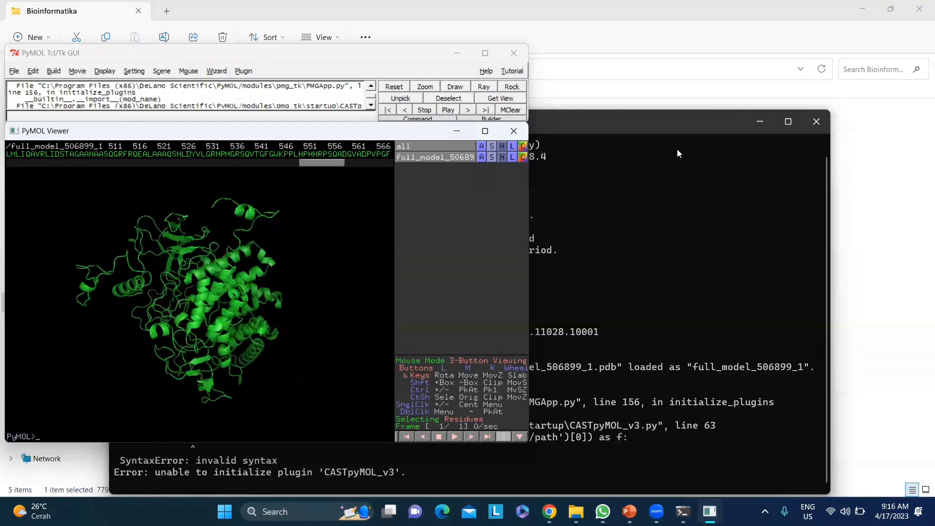
Load the full_model_506899_1_error2 structure from the Bioinformatika folder into the current PyMOL session.
left_click(13, 72)
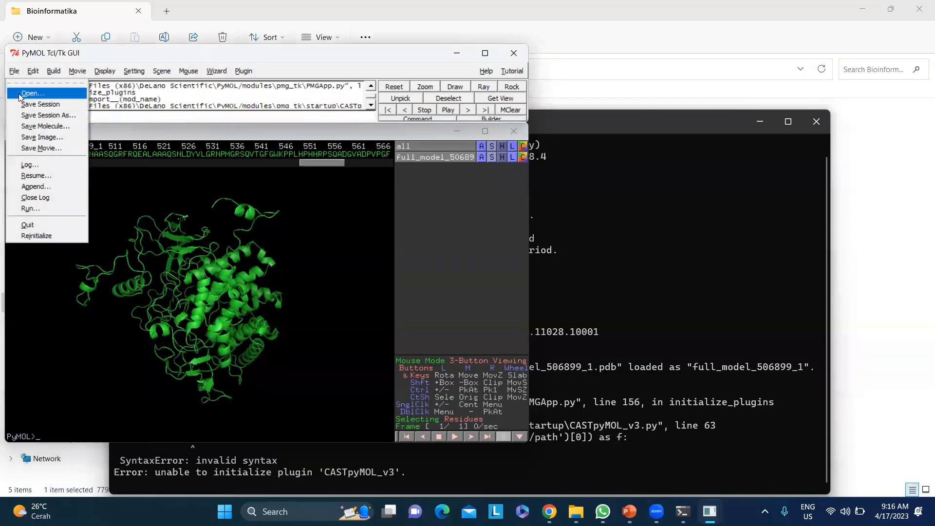
left_click(20, 96)
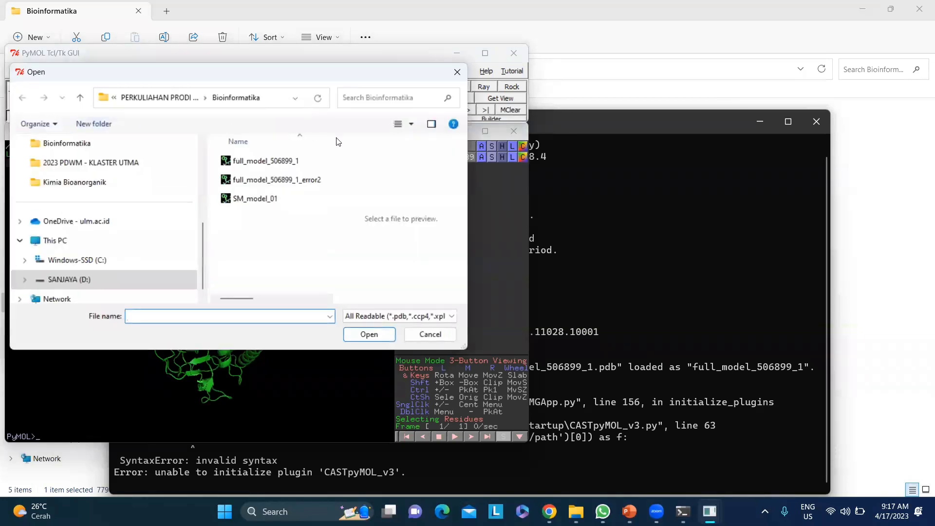
left_click(305, 180)
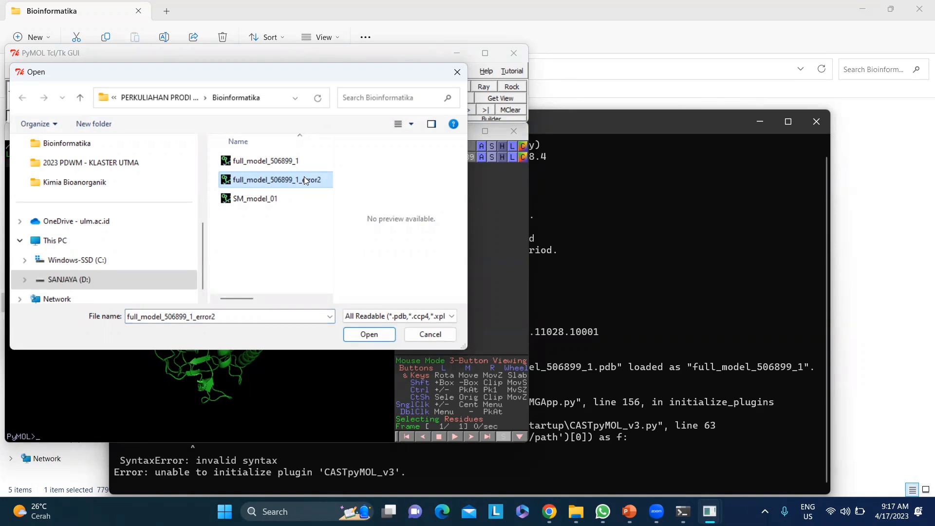
left_click(361, 336)
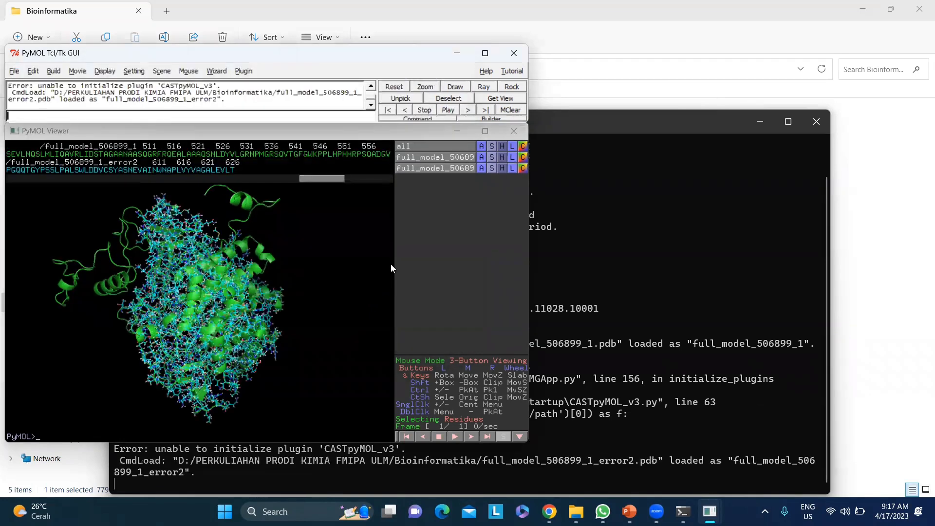
Show full_model_506899_1_error2 as a cartoon, hide the lines of all objects, and maximize the viewer window.
left_click(489, 167)
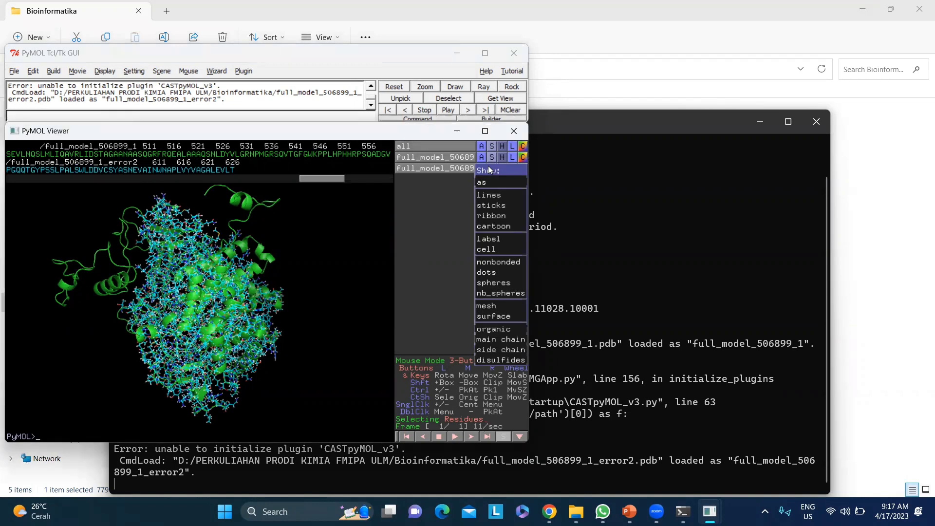
left_click(499, 224)
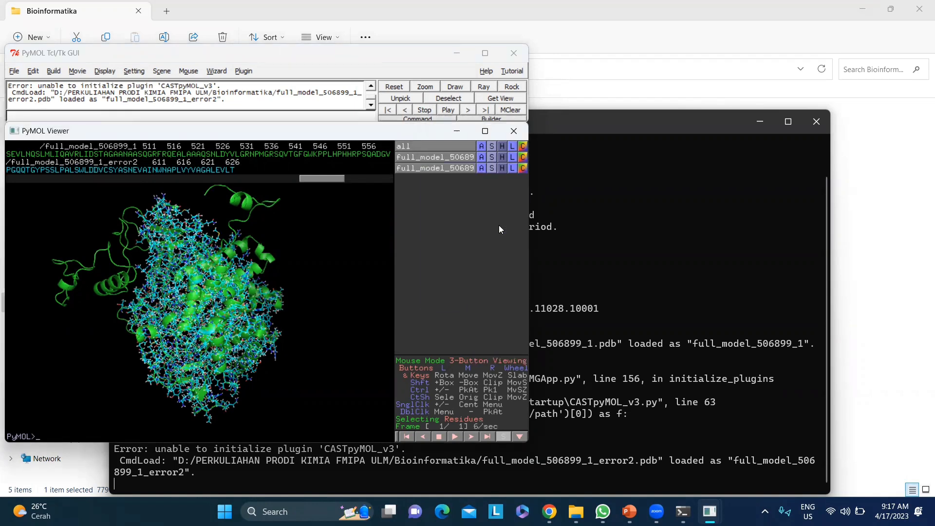
left_click(502, 146)
left_click(504, 173)
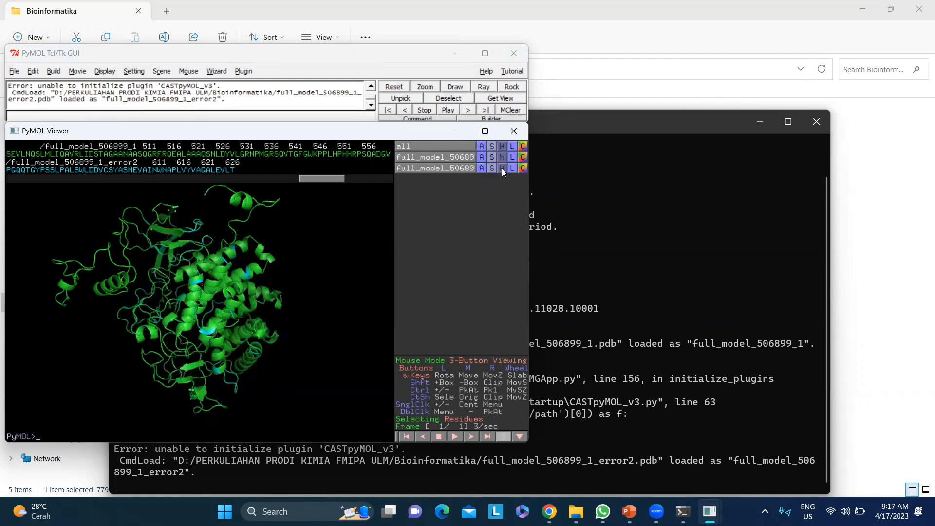
left_click(486, 132)
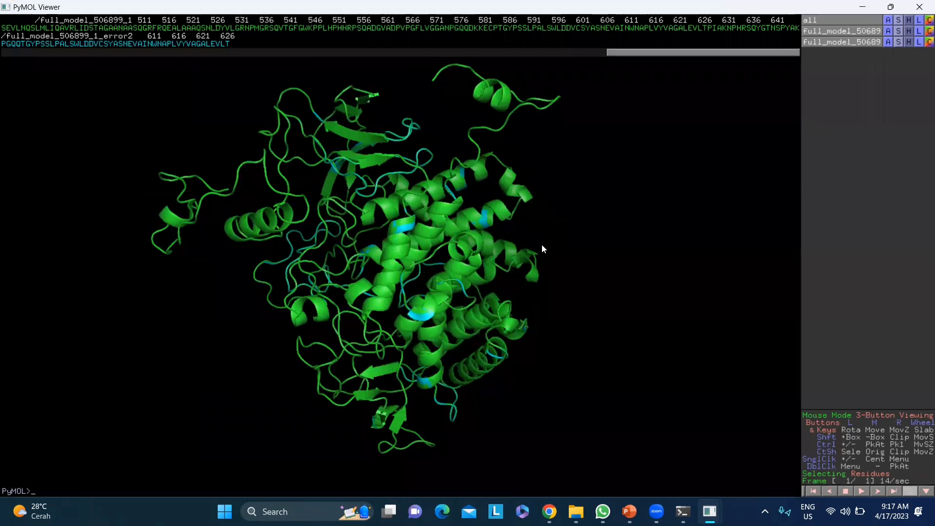
Select the last residue of full_model_506899_1_error2 in the sequence, clear it, and delete the selection (sele).
left_click(627, 49)
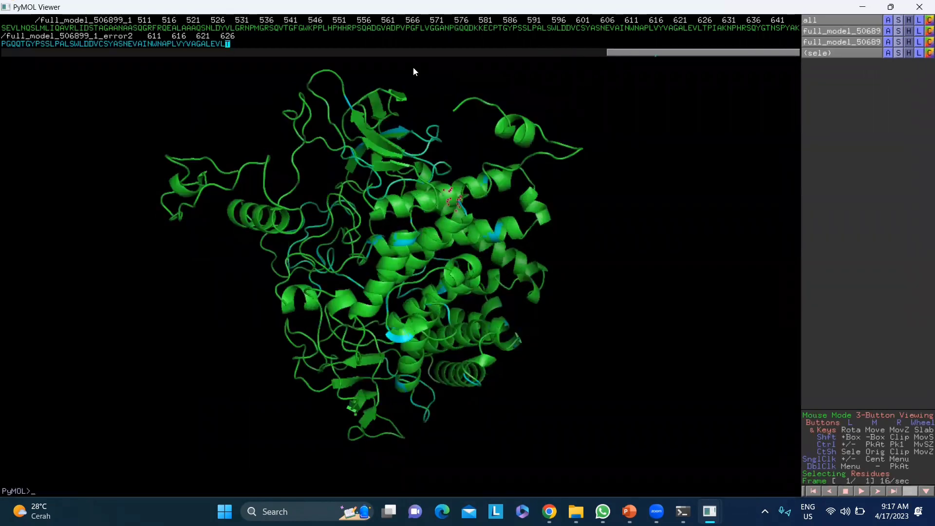
left_click(227, 73)
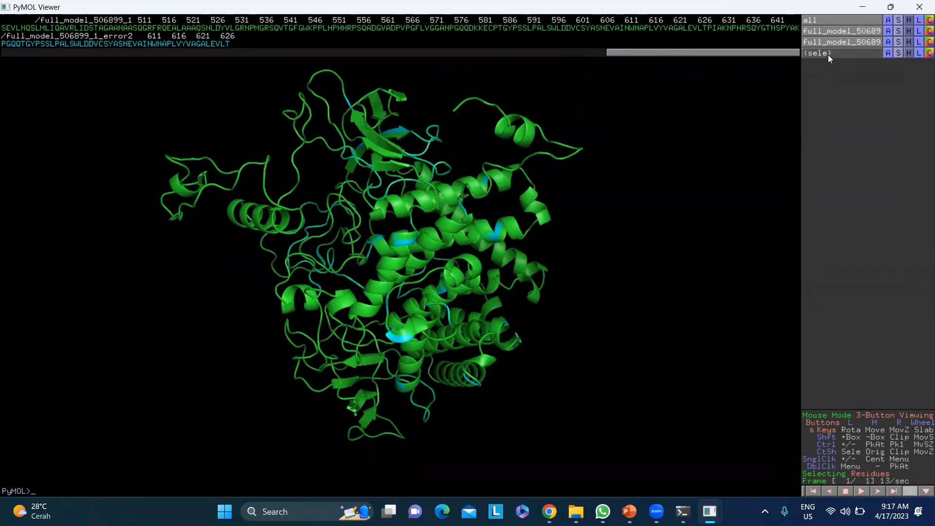
left_click(888, 52)
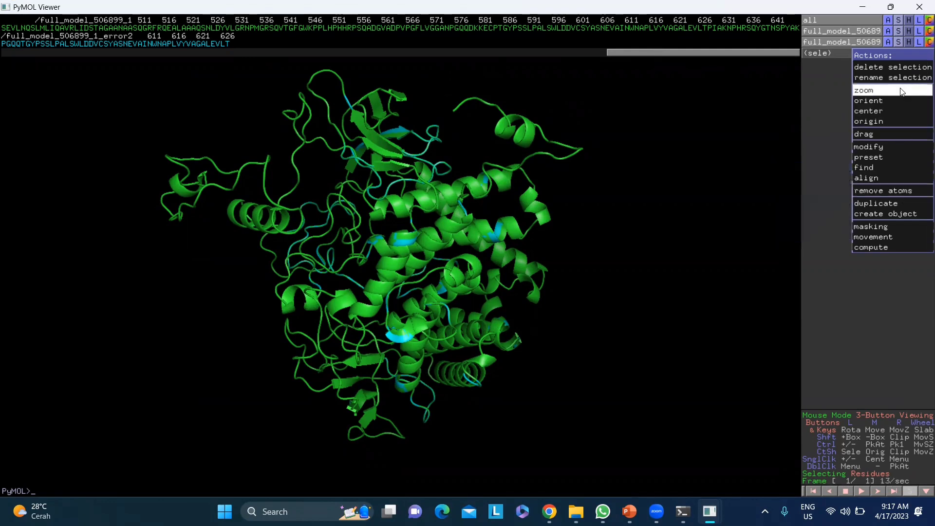
left_click(901, 67)
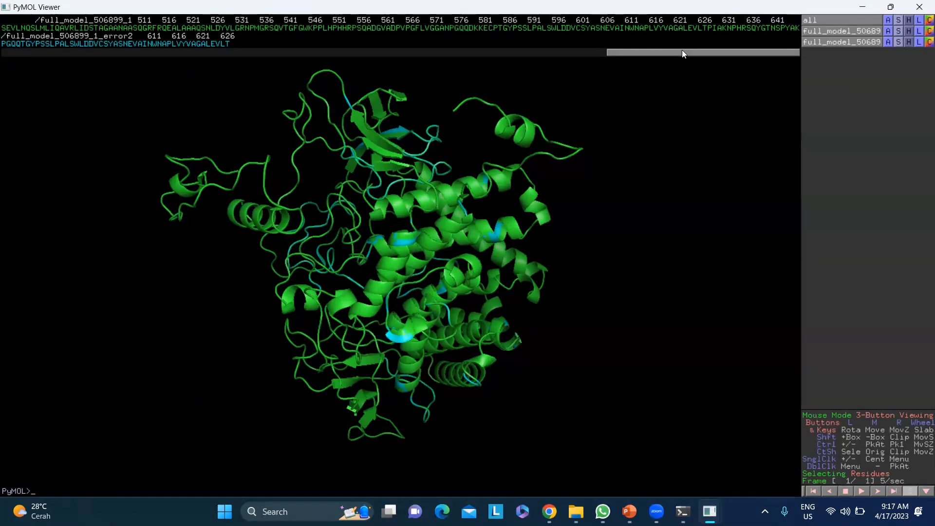
Compare the beginnings and ends of the two models' displayed sequences.
left_click_drag(681, 52, 14, 69)
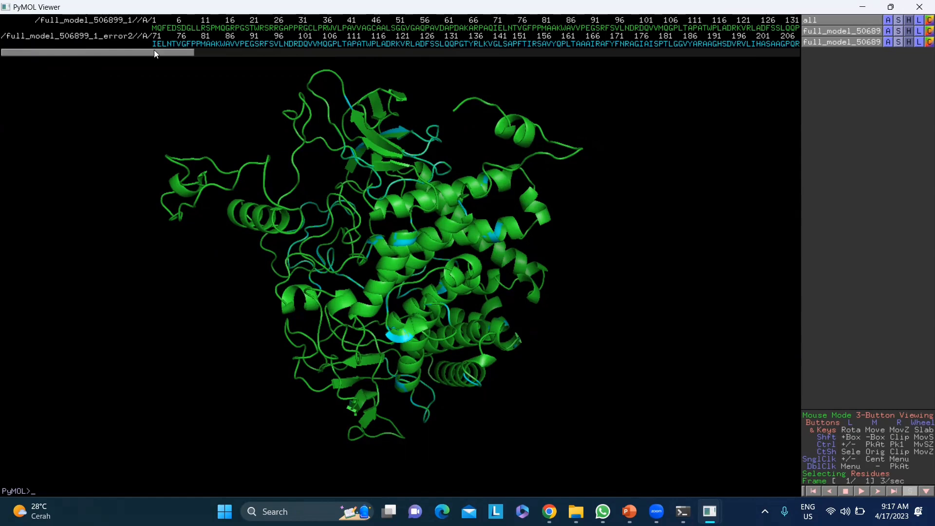
left_click_drag(155, 51, 817, 48)
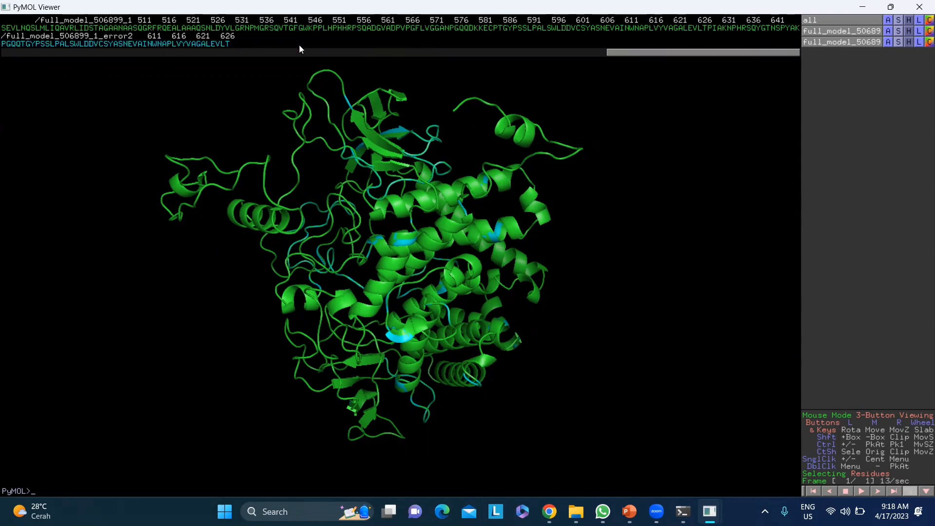
left_click_drag(618, 54, 0, 98)
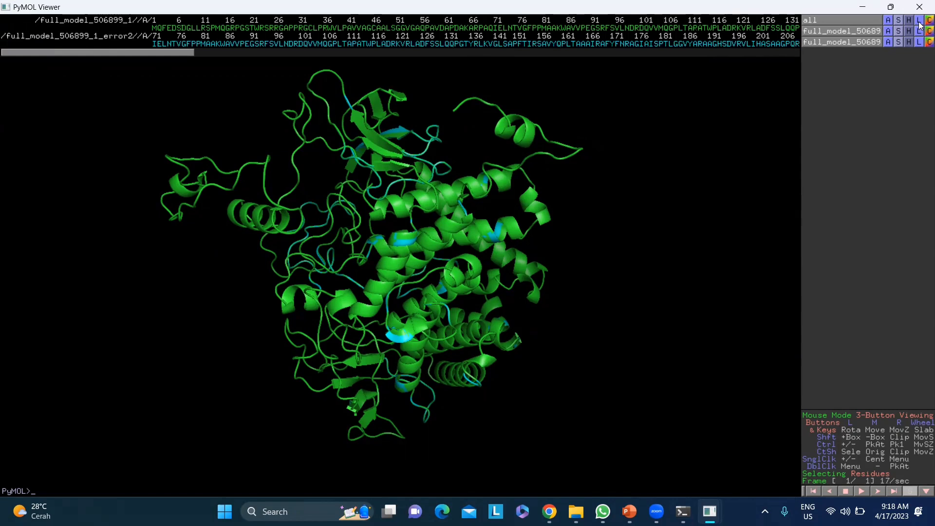
Align full_model_506899_1 to the molecule full_model_506899_1_error2, keeping the sequence display at its beginning.
left_click(888, 32)
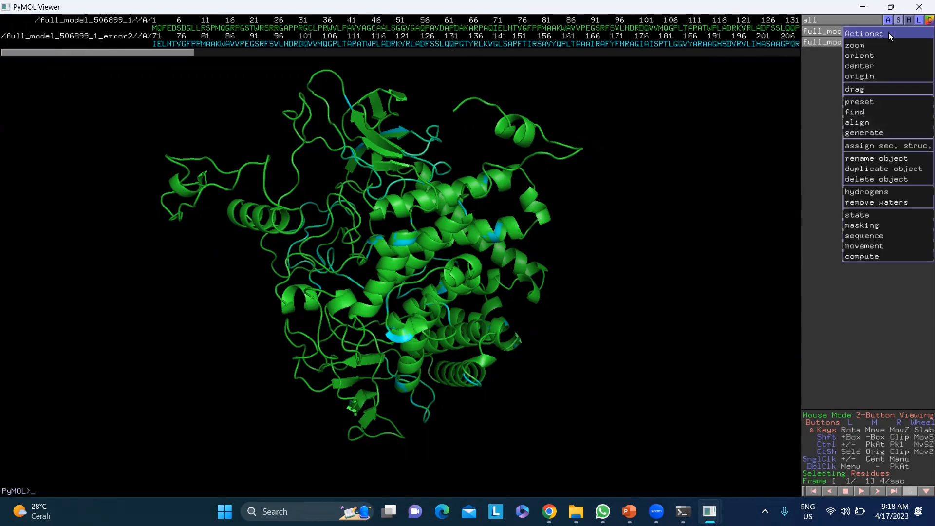
mouse_move(847, 126)
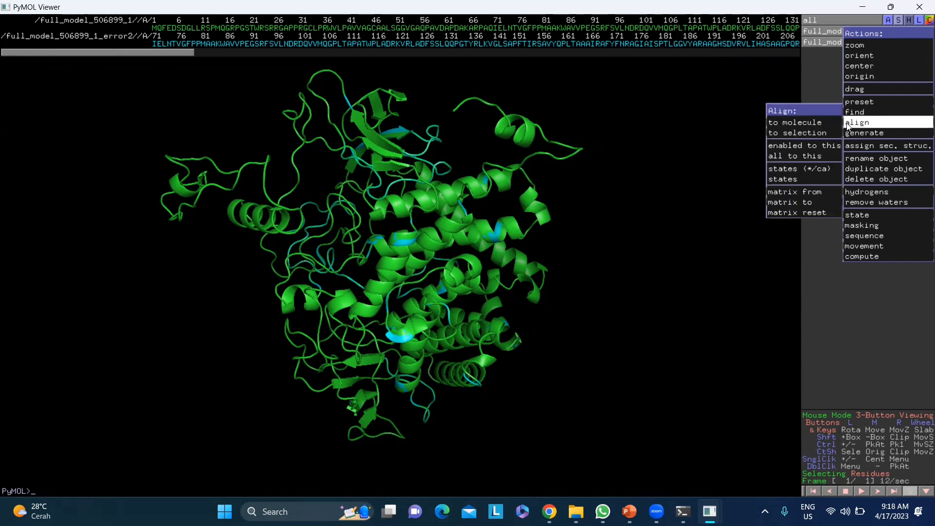
mouse_move(804, 124)
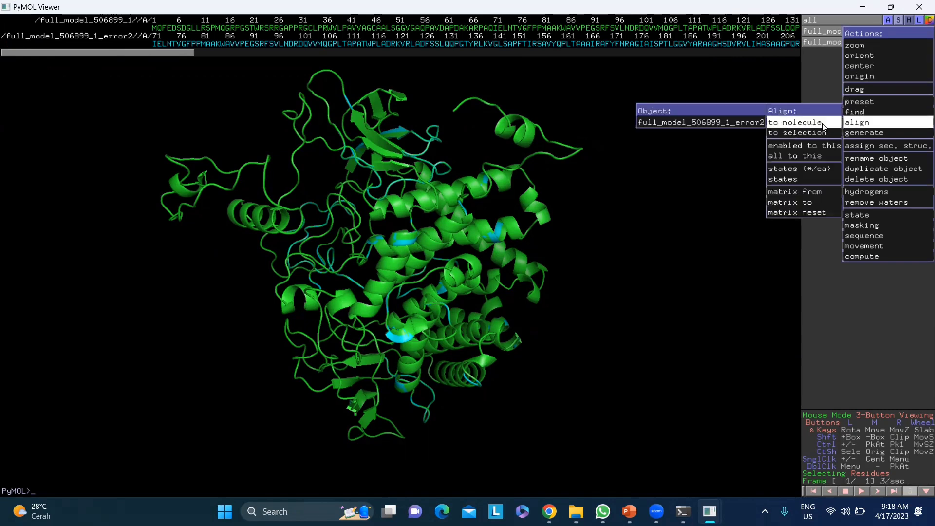
left_click(718, 123)
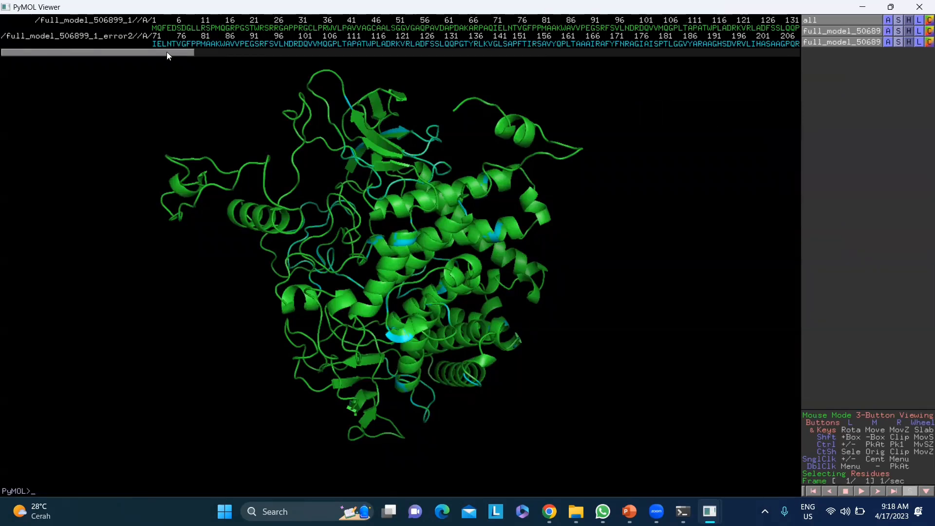
left_click_drag(167, 52, 2, 118)
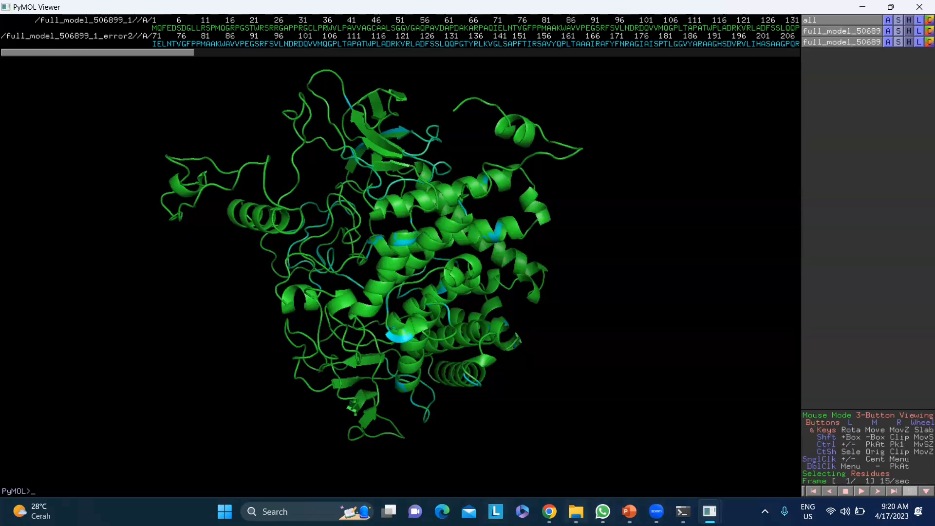
Review Model 1's error plot on the Robetta results page, then return to the PyMOL viewer and rotate the superposed models.
left_click(522, 511)
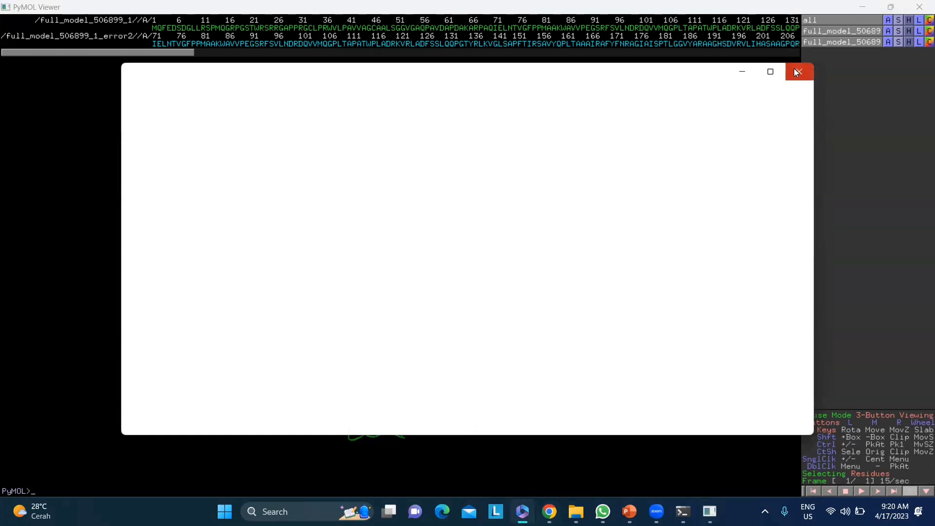
left_click(794, 68)
left_click(545, 507)
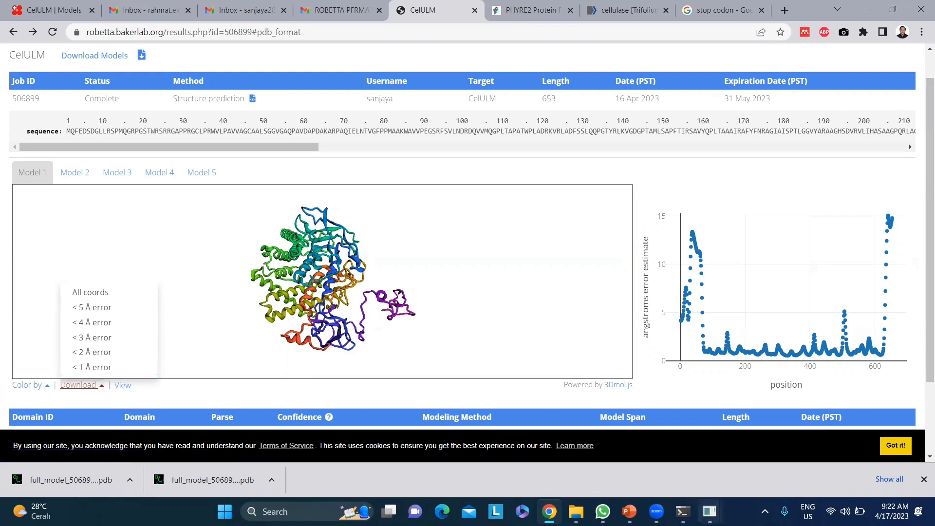
mouse_move(710, 512)
left_click(667, 481)
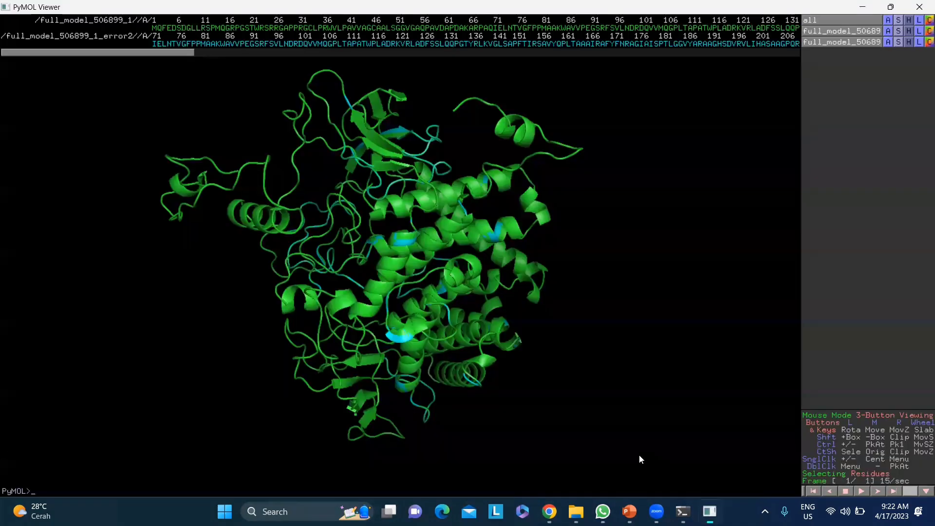
left_click_drag(576, 193, 470, 135)
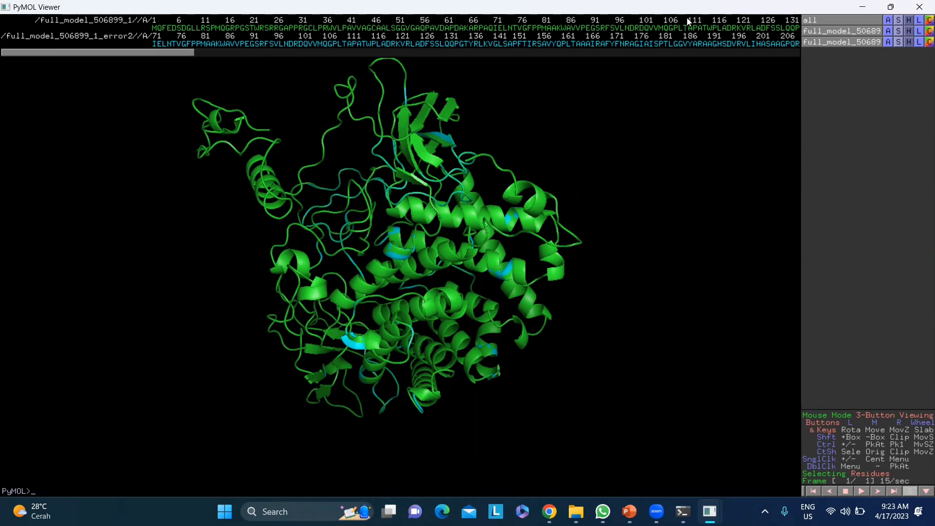
left_click_drag(170, 55, 76, 86)
Switch to File Explorer and delete the full_model_506899_1_error2 file from the Bioinformatika folder.
left_click(549, 511)
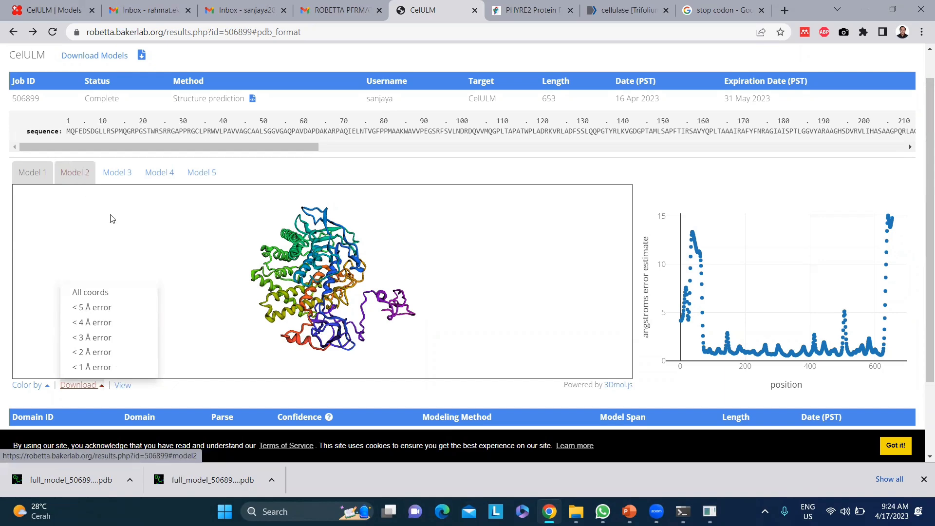
left_click(576, 511)
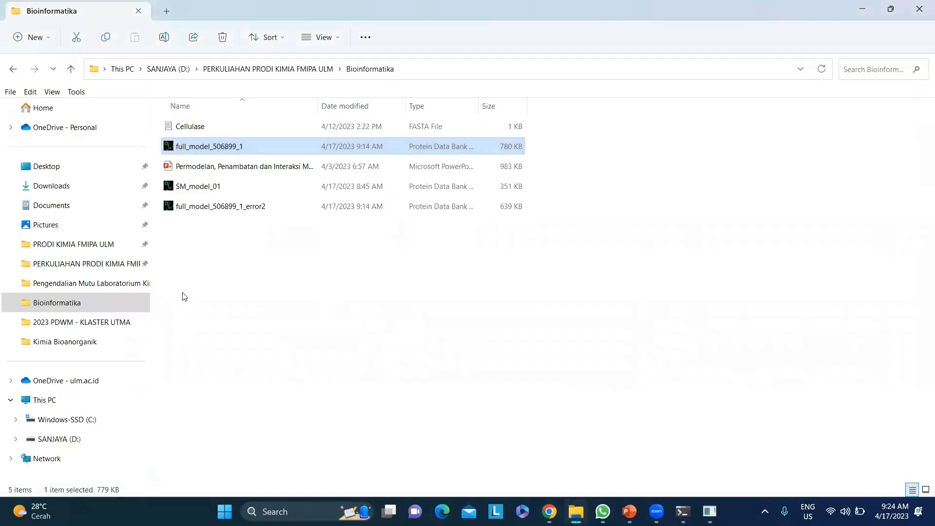
left_click(240, 211)
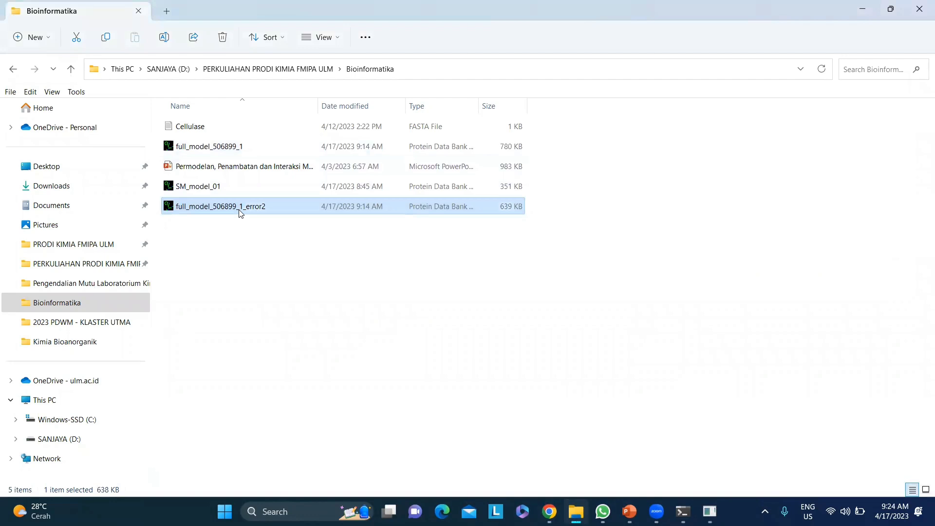
key("Delete")
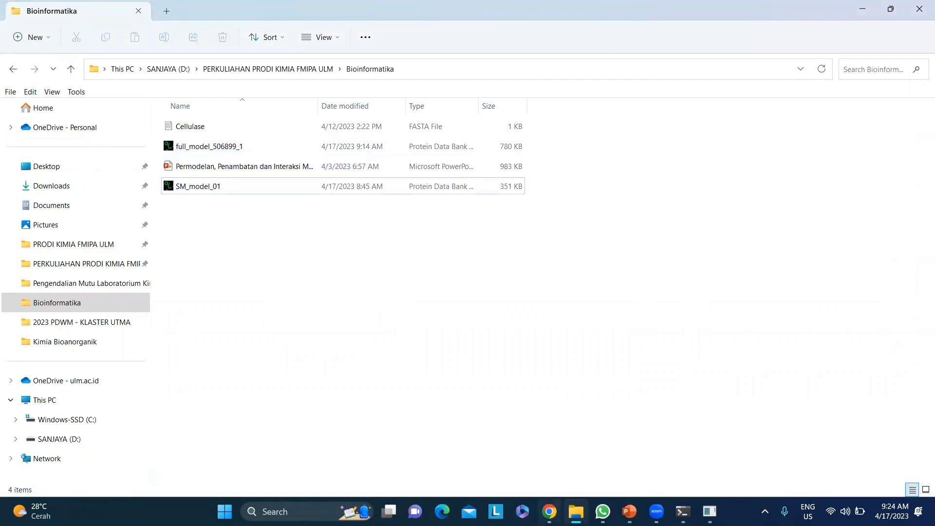
Return to the Robetta results page and download Model 2 with all coordinates as full_model_506899_2 in the Bioinformatika folder.
left_click(549, 511)
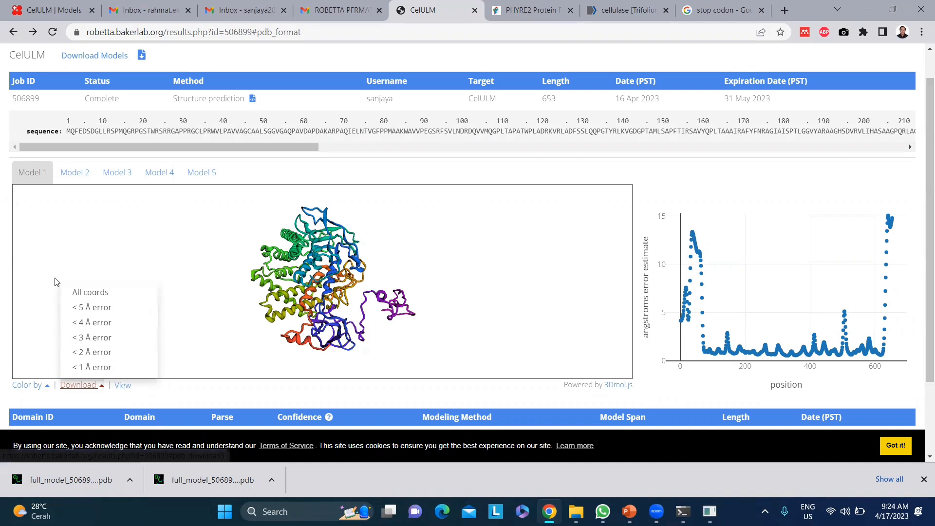
left_click(78, 170)
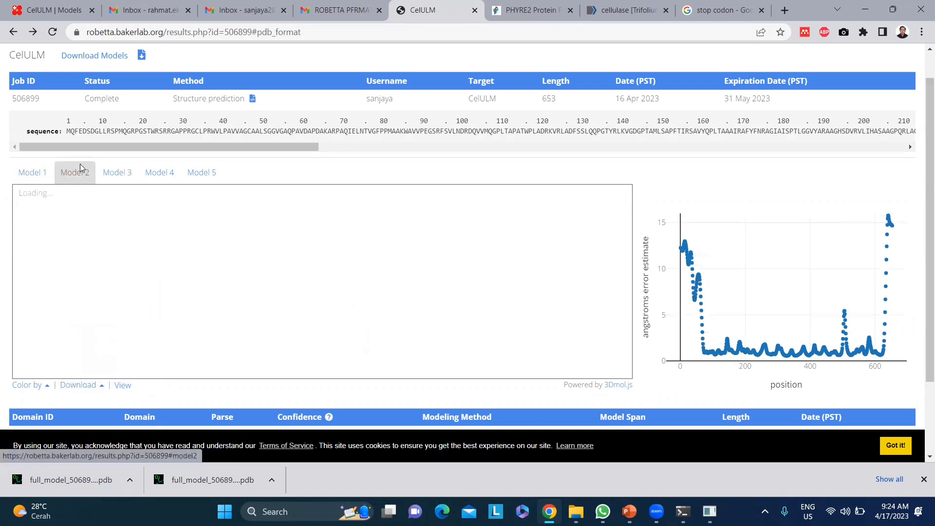
left_click(97, 386)
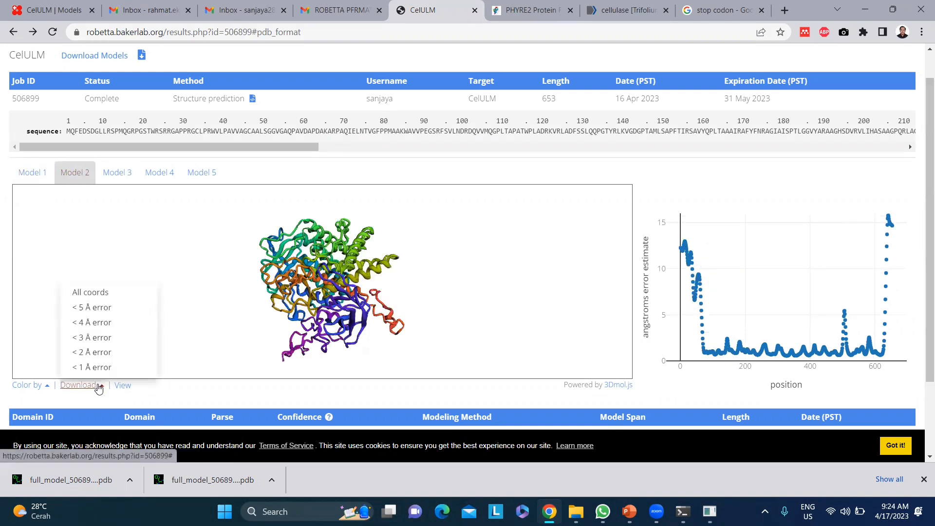
left_click(92, 292)
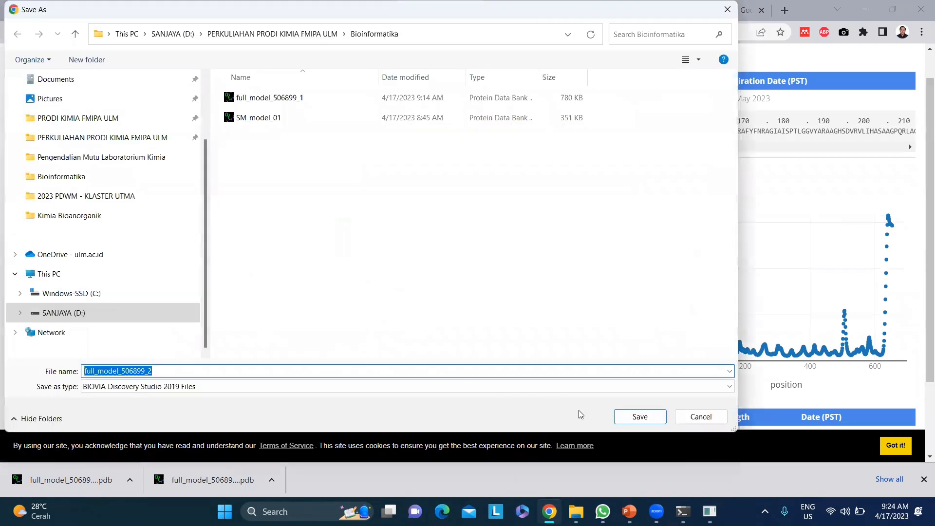
left_click(643, 412)
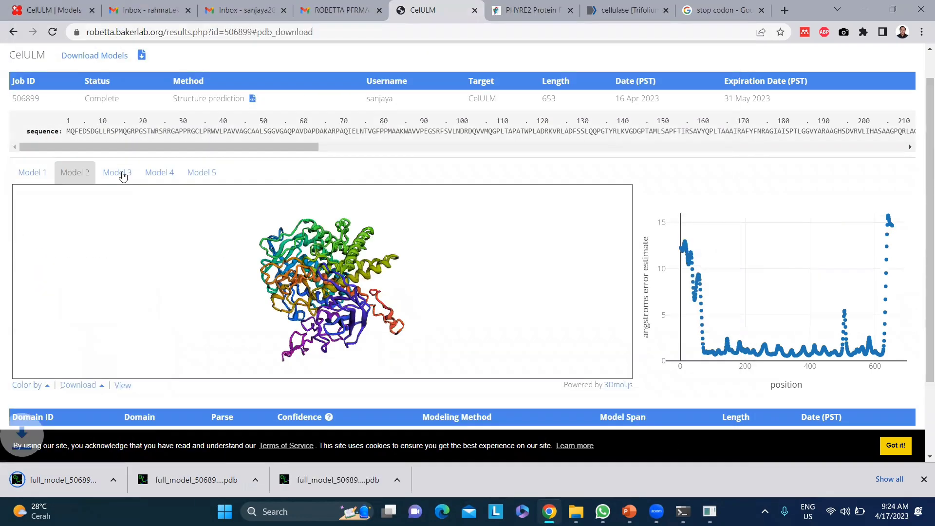
Download Robetta Model 3 with all coordinates as full_model_506899_3 in the Bioinformatika folder.
left_click(121, 172)
left_click(95, 386)
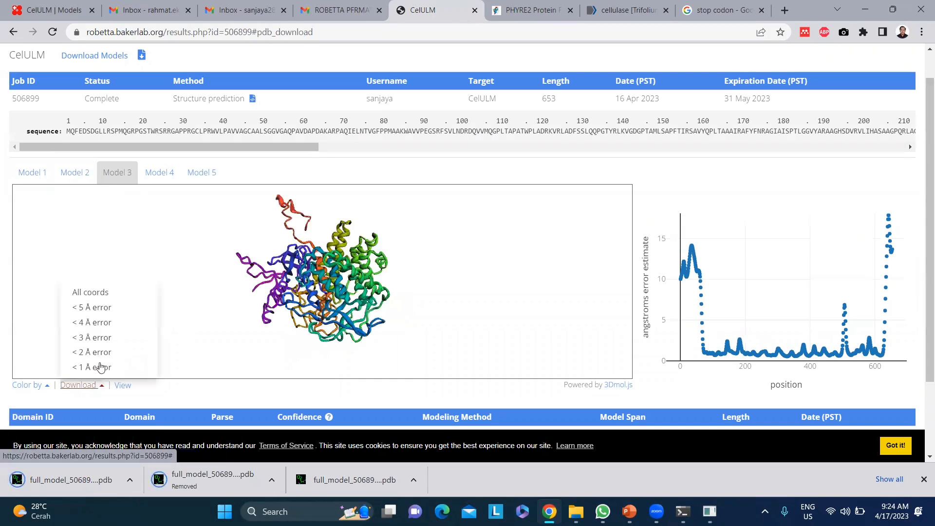
left_click(106, 296)
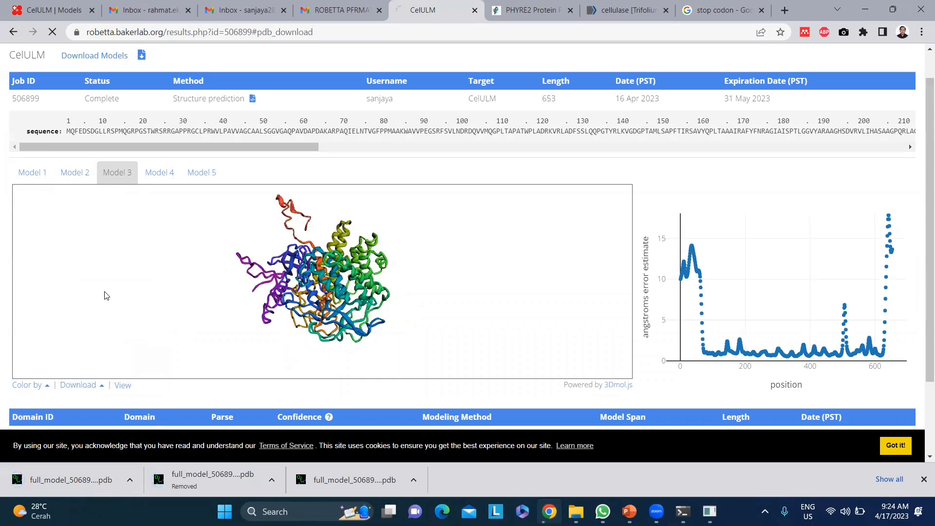
left_click(637, 417)
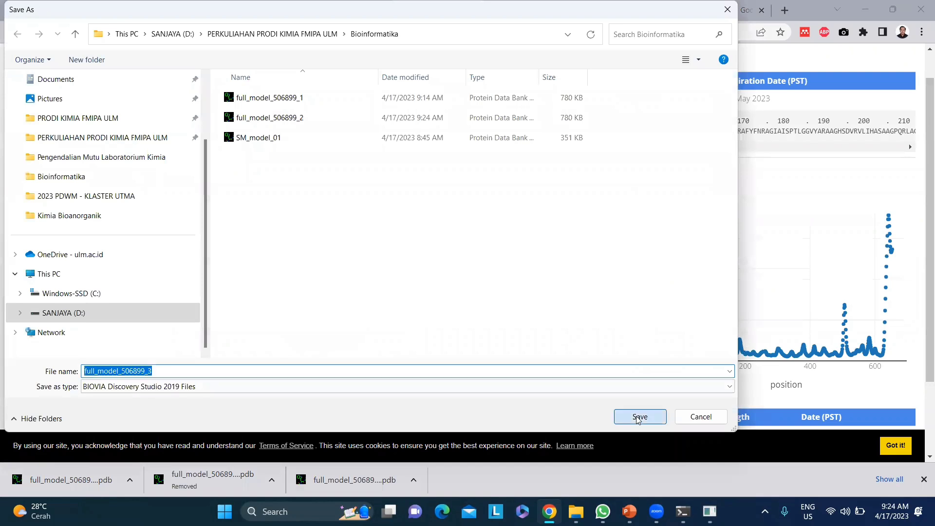
Download Robetta Model 4 with all coordinates as full_model_506899_4 in the Bioinformatika folder.
left_click(148, 174)
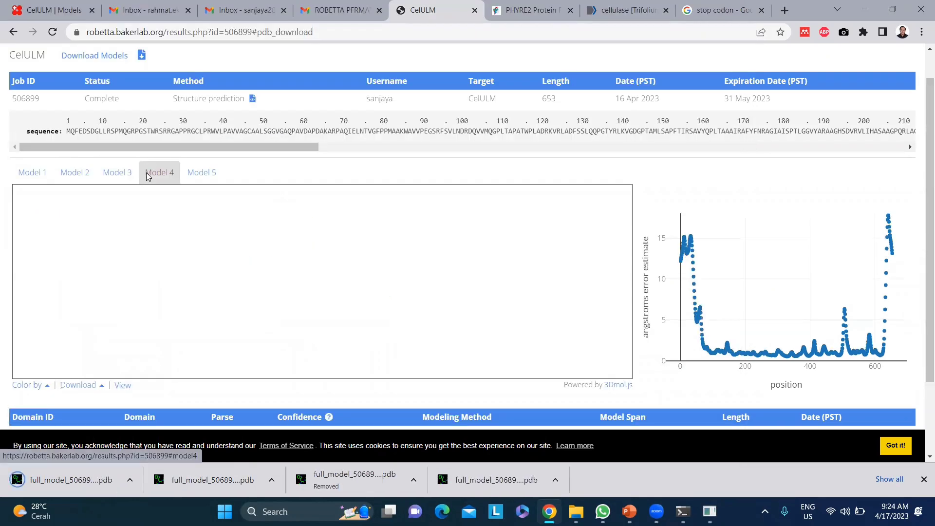
left_click(97, 386)
left_click(112, 294)
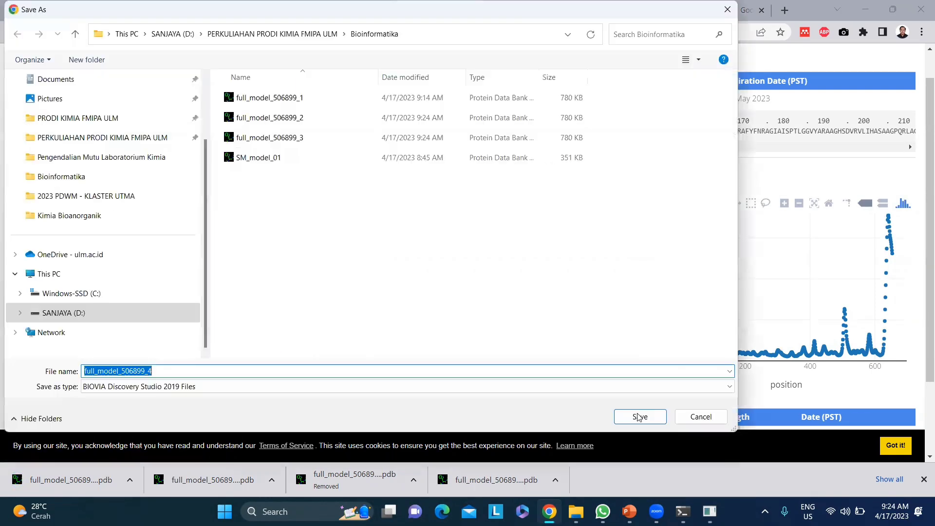
left_click(631, 415)
Download Robetta Model 5 with all coordinates as full_model_506899_5 in the Bioinformatika folder.
left_click(199, 173)
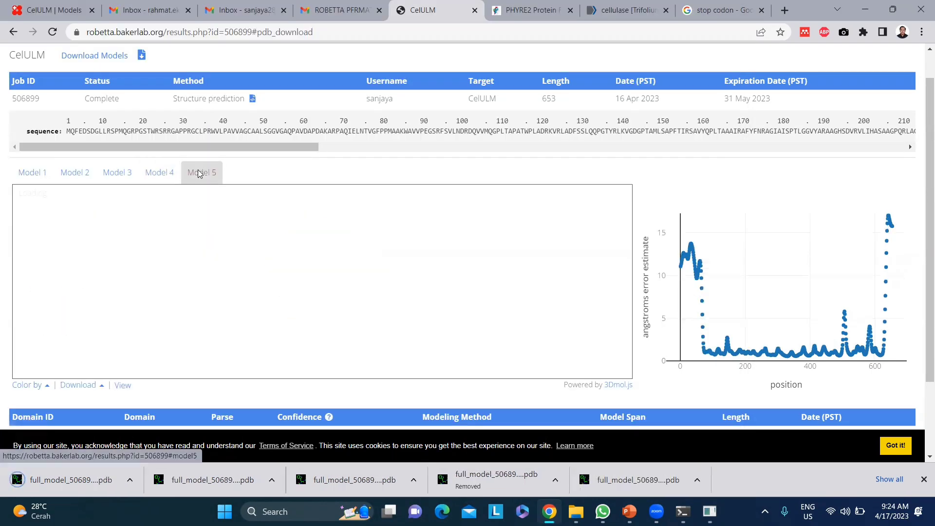
left_click(83, 386)
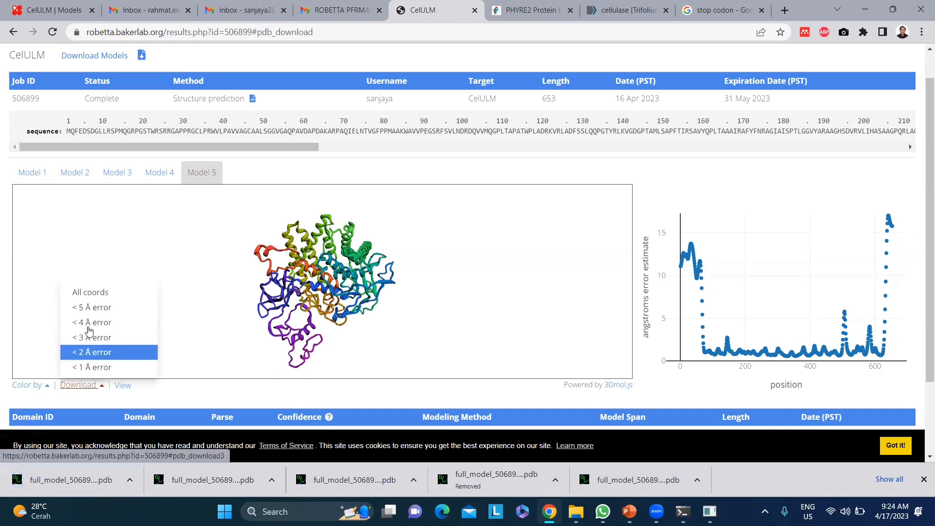
left_click(91, 298)
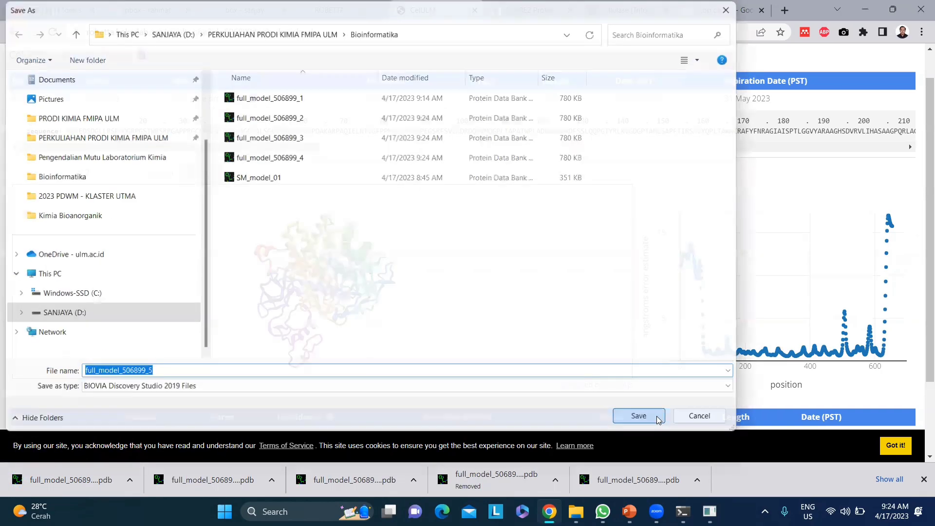
left_click(638, 416)
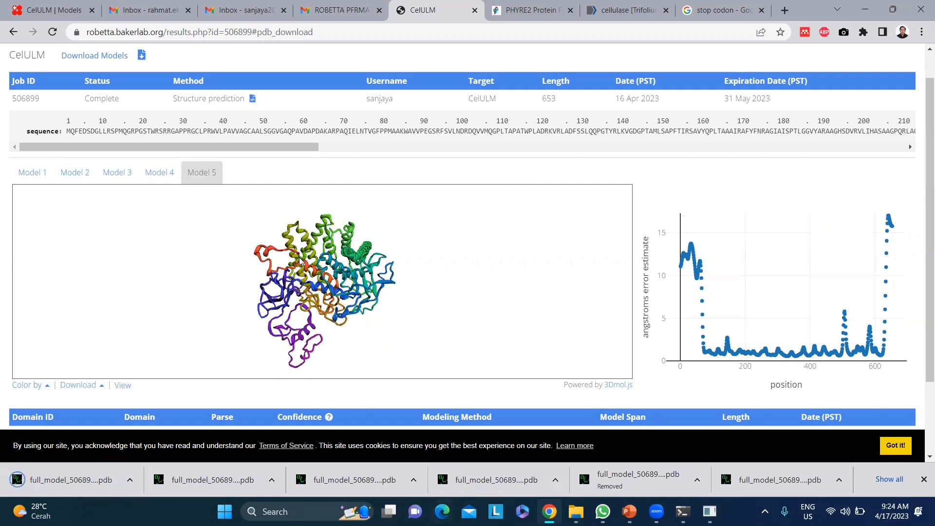
Look through the open Gmail inboxes and the Spam folder for modelling server result messages about CelULM.
left_click(324, 11)
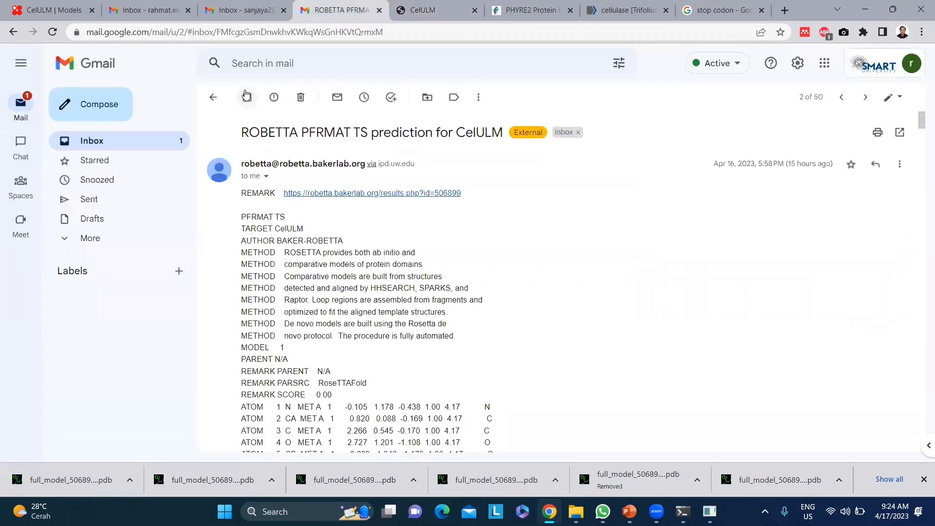
left_click(213, 98)
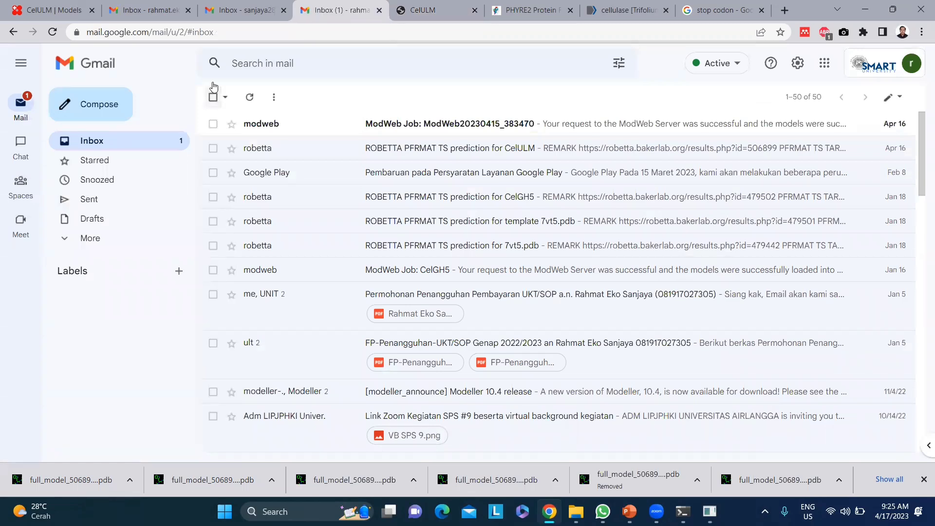
left_click(225, 12)
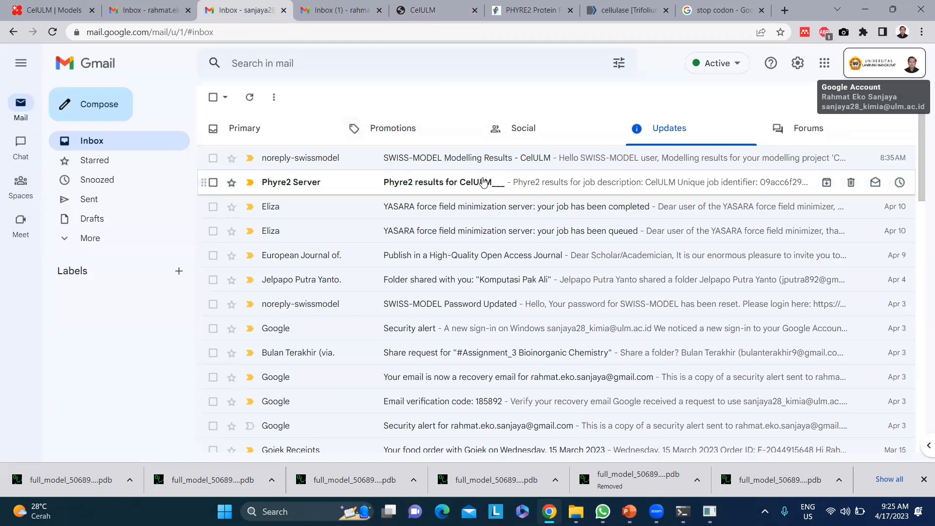
left_click(331, 9)
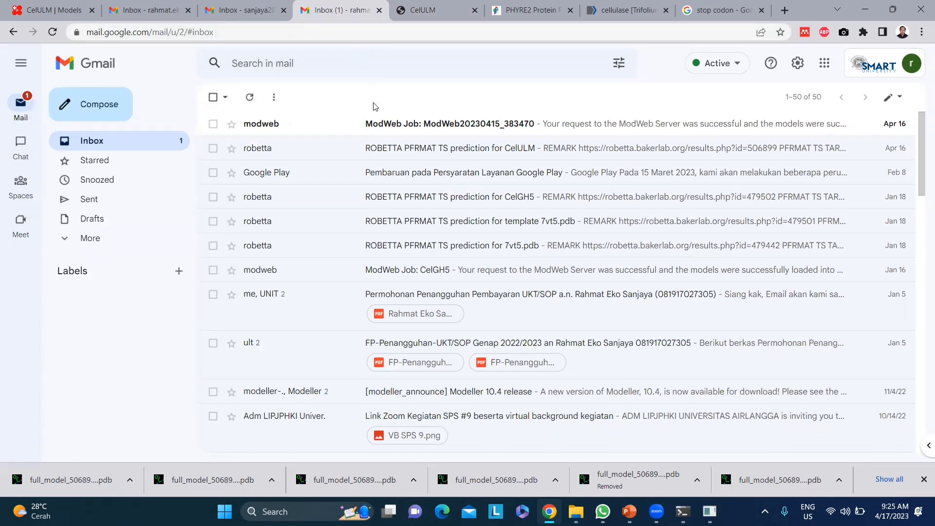
scroll(394, 426, "down", 3)
scroll(395, 426, "down", 6)
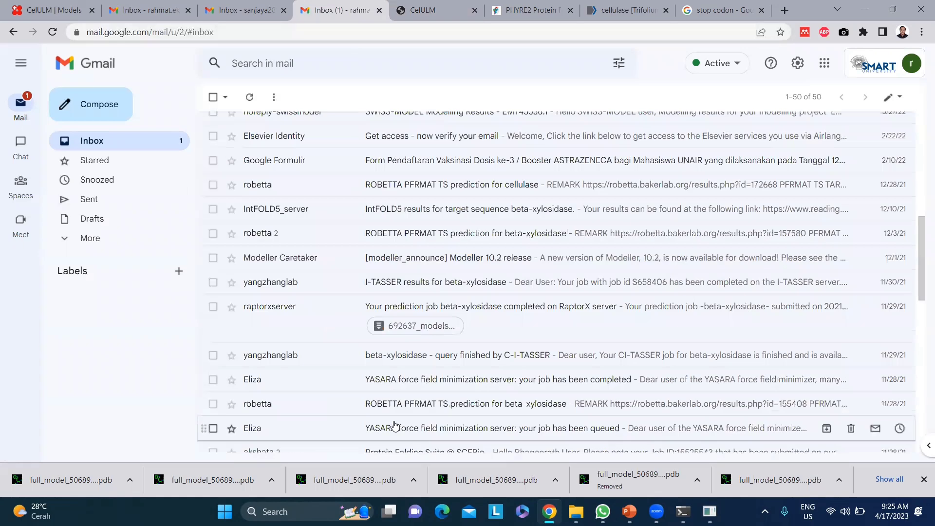
scroll(412, 360, "up", 6)
scroll(411, 358, "down", 1)
scroll(411, 358, "up", 1)
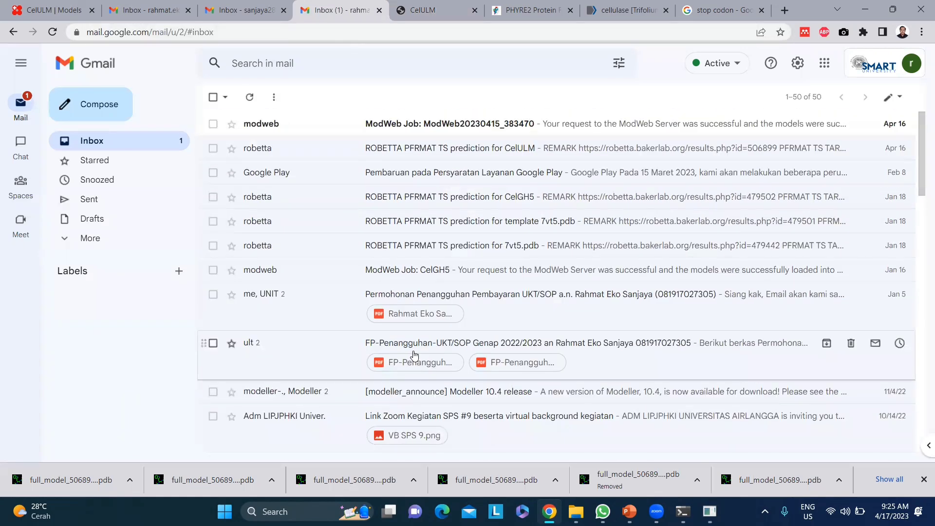
left_click(83, 239)
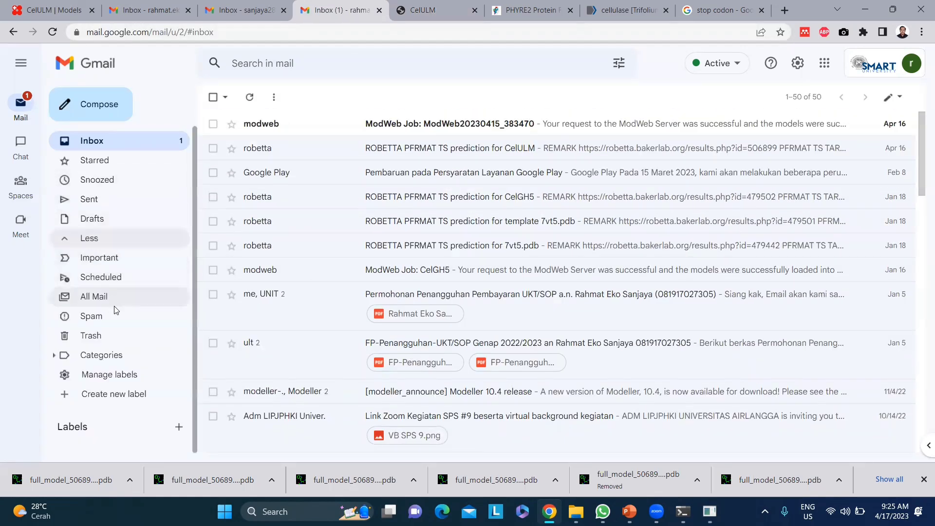
left_click(121, 317)
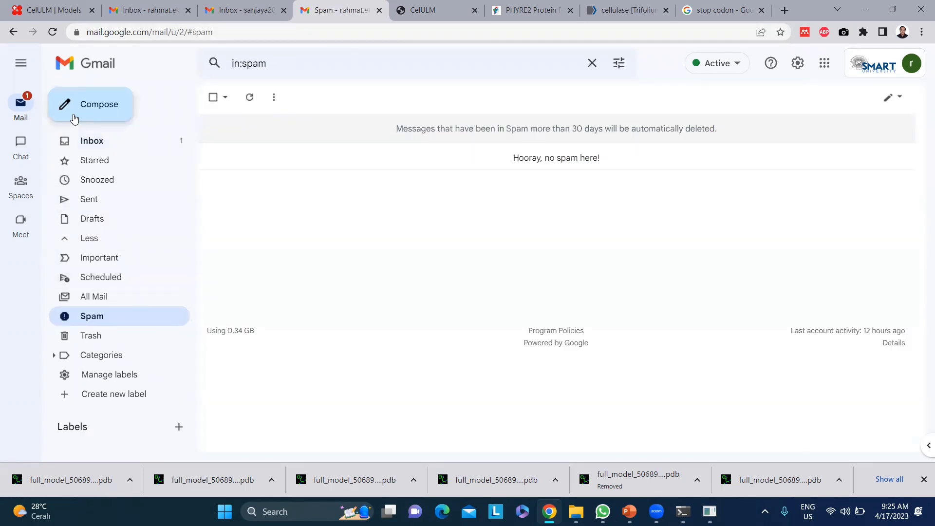
left_click(86, 141)
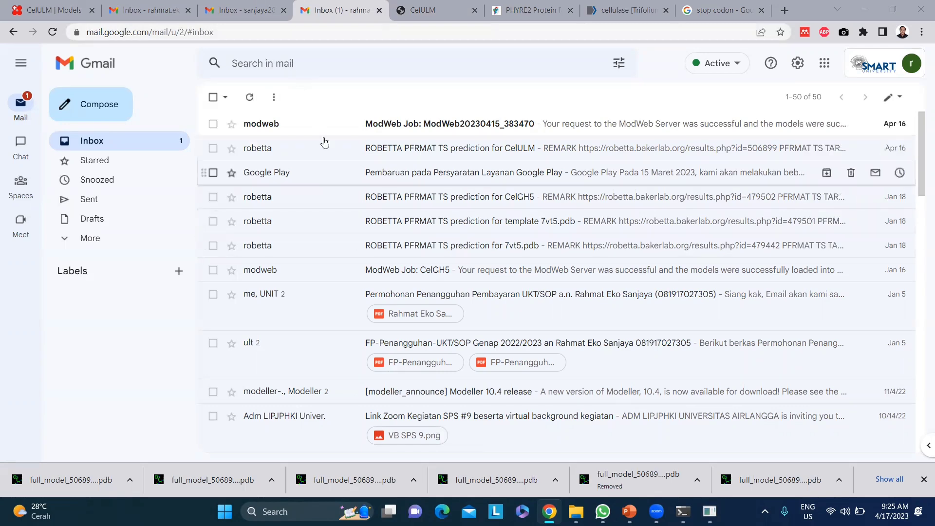
Open the full Phyre2 results page from the Phyre2 Server e-mail for CelULM and review its final model, confidence summary and analysis sections.
key("ctrl+shift+Tab")
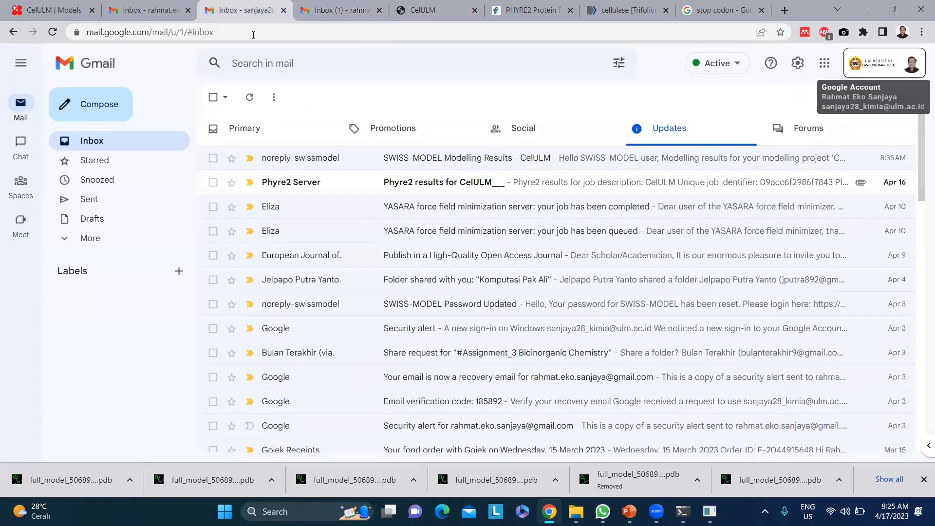
left_click(352, 188)
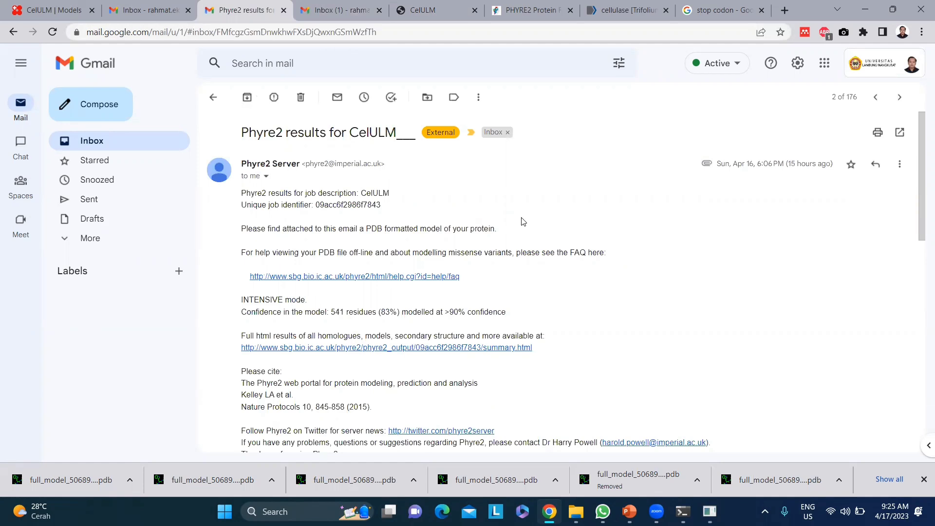
scroll(522, 222, "down", 1)
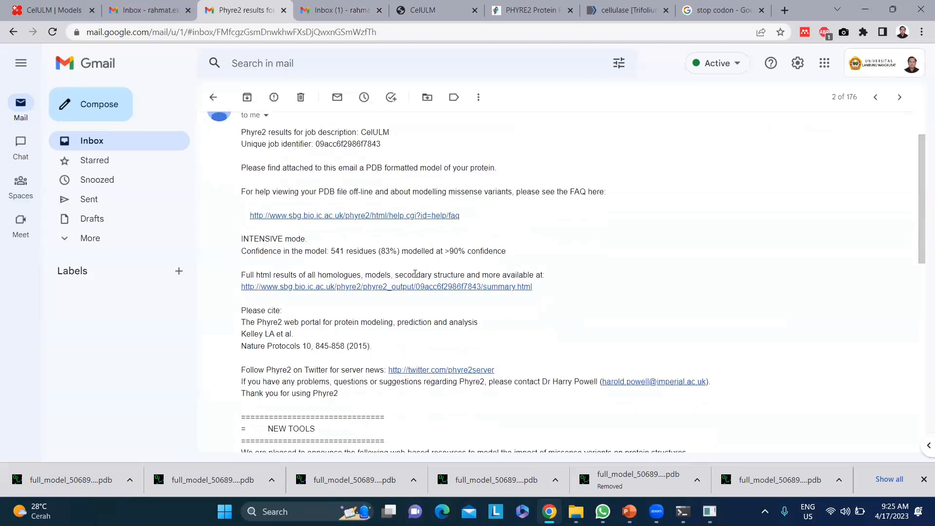
left_click(333, 287)
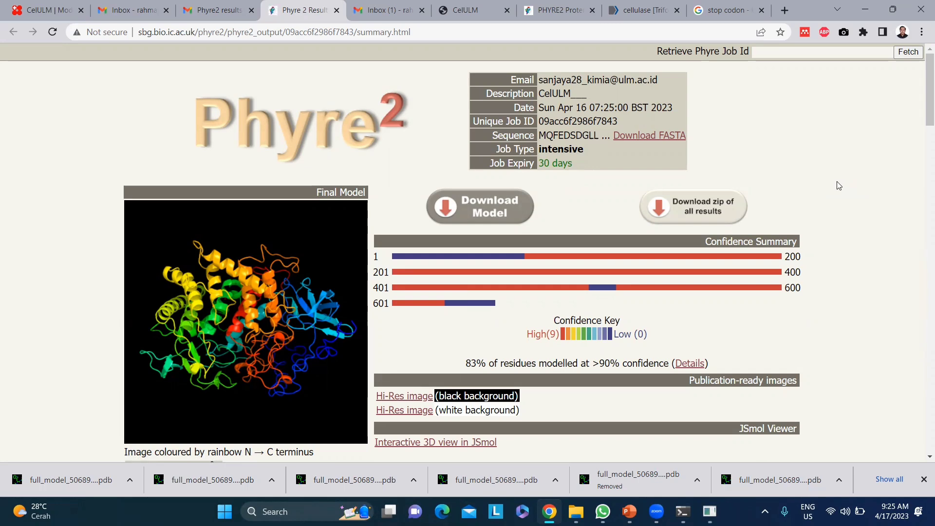
scroll(838, 185, "down", 1)
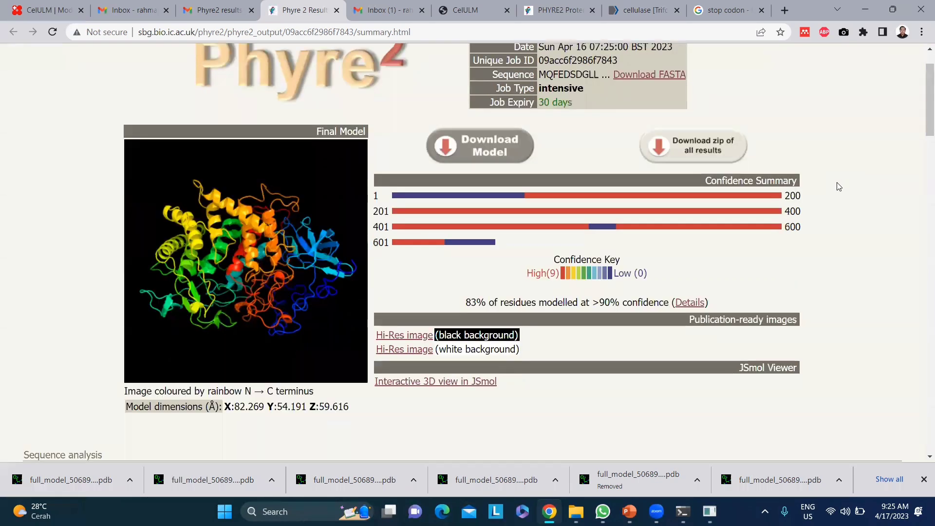
scroll(838, 186, "down", 3)
scroll(839, 190, "down", 1)
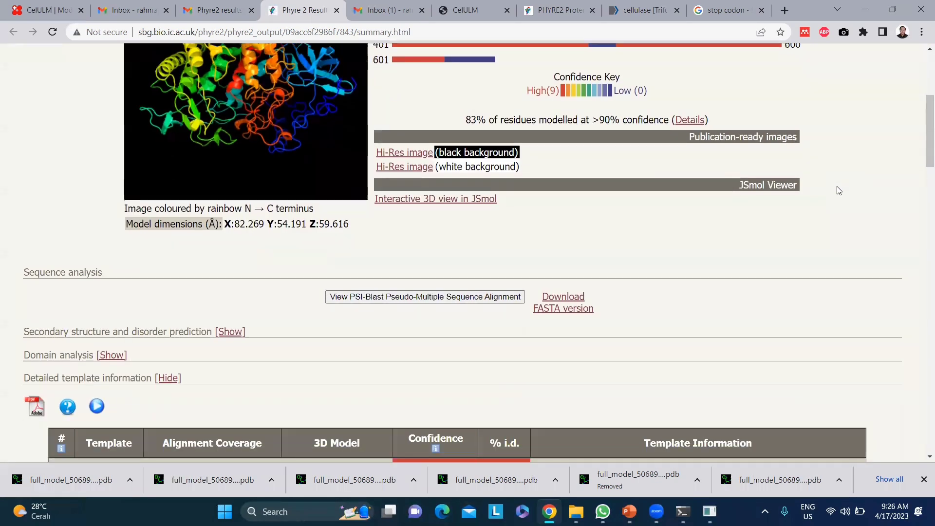
scroll(839, 190, "up", 1)
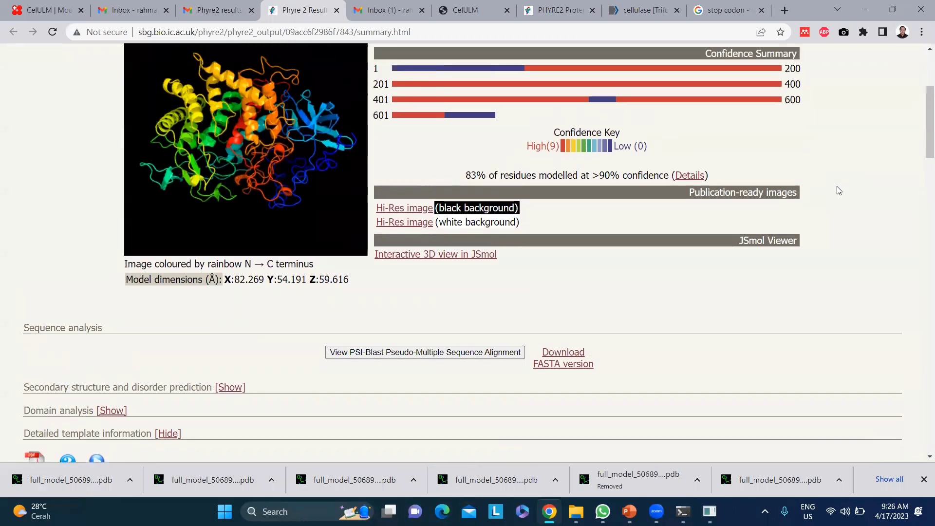
scroll(839, 191, "up", 4)
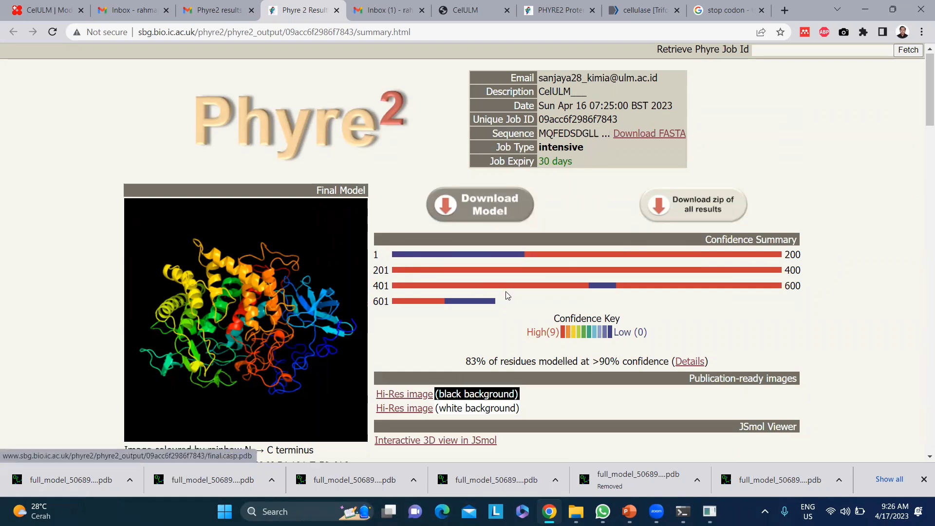
Review the final model's summary and the detailed template table, comparing alignment coverage, confidence and percent identity of the ranked templates.
scroll(343, 233, "down", 3)
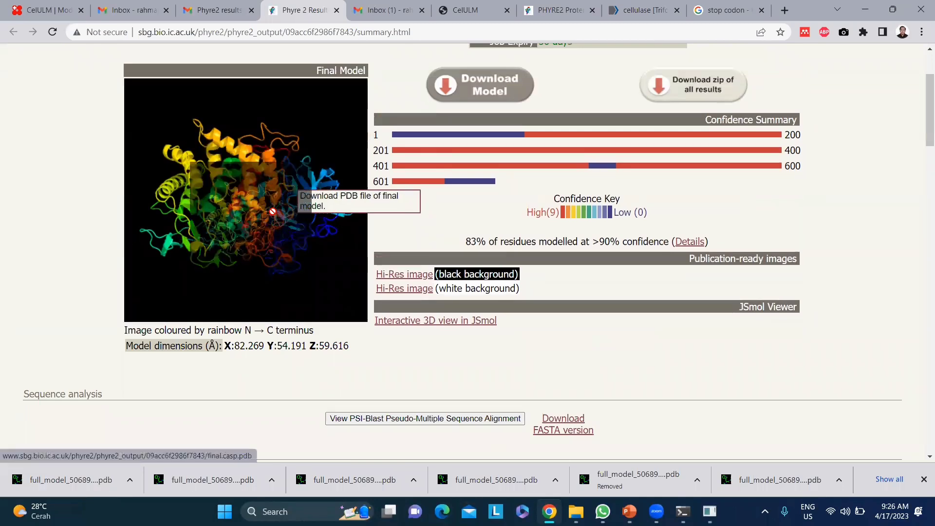
scroll(453, 329, "down", 9)
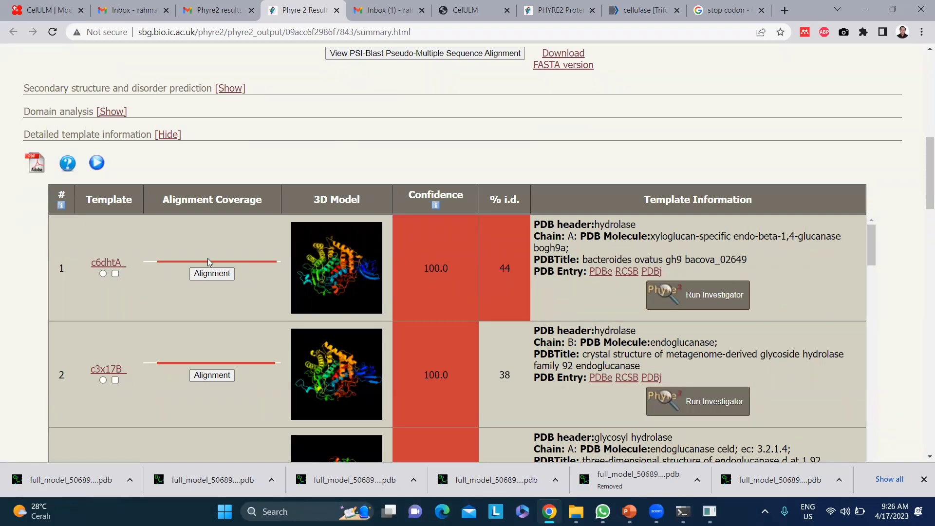
scroll(195, 316, "down", 20)
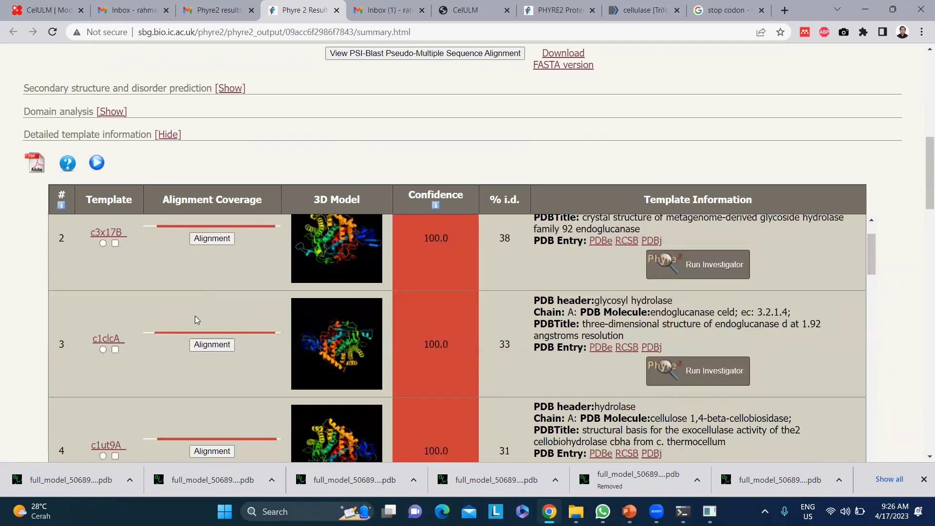
scroll(195, 316, "down", 20)
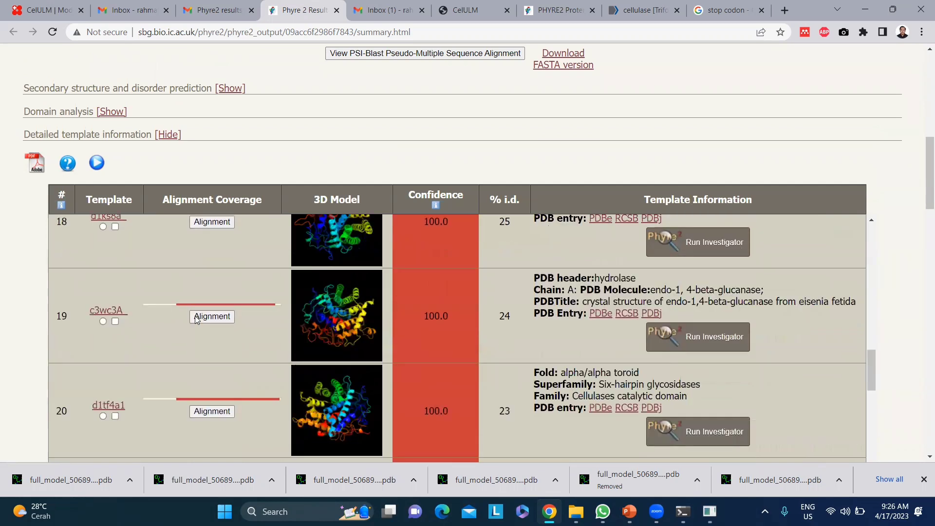
scroll(196, 316, "up", 20)
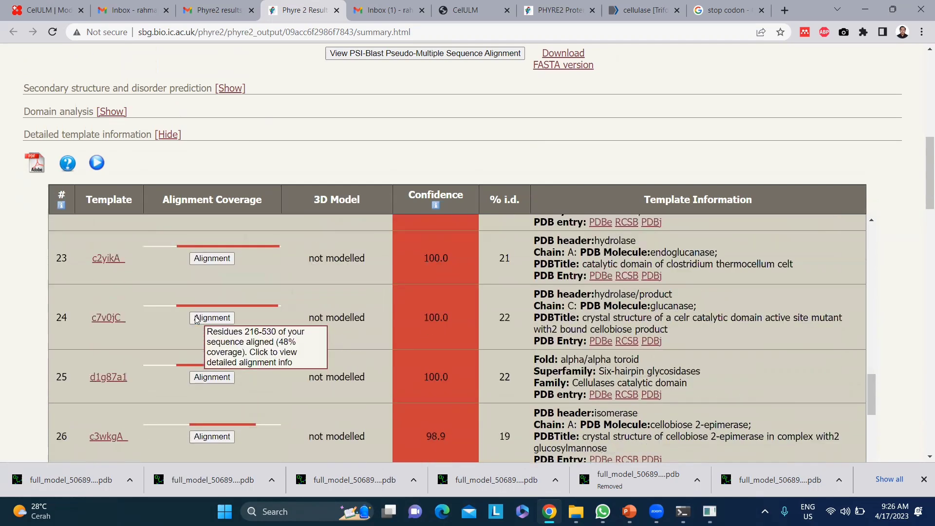
scroll(195, 316, "up", 20)
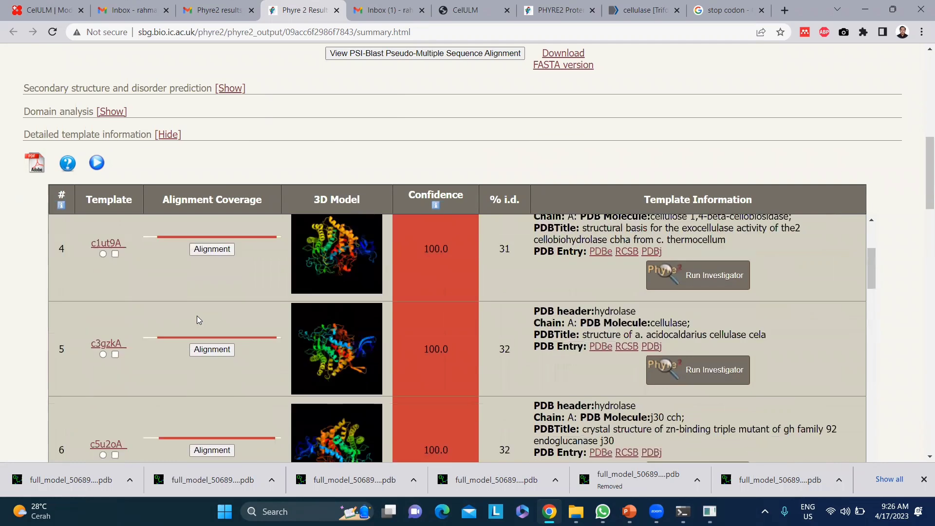
scroll(121, 259, "down", 10)
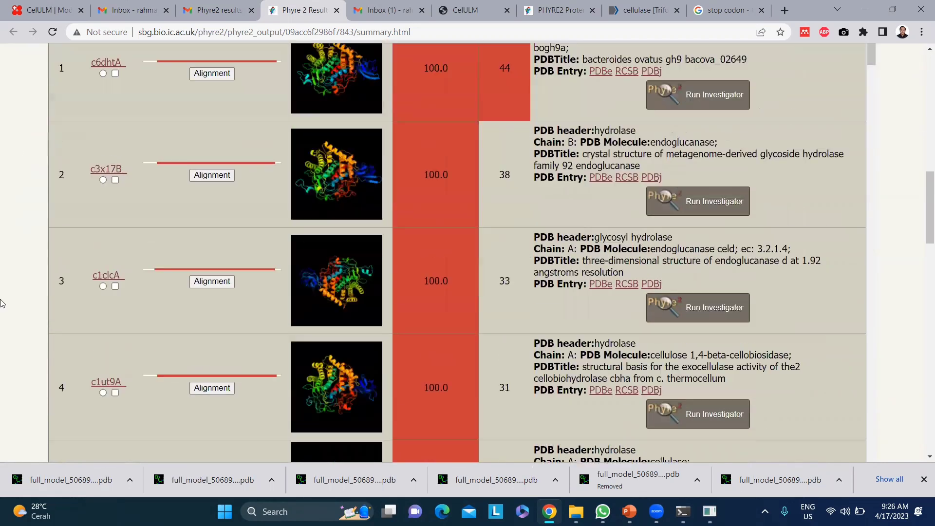
scroll(123, 259, "down", 10)
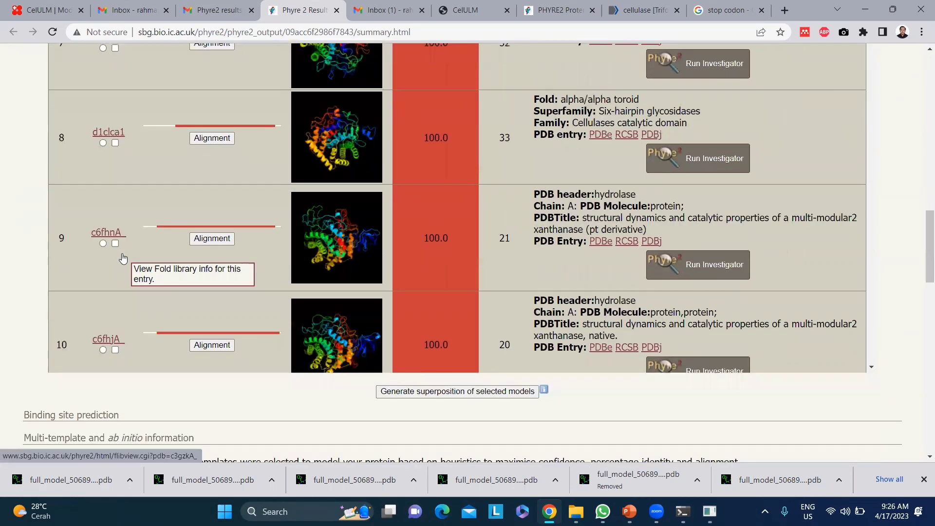
scroll(123, 258, "down", 4)
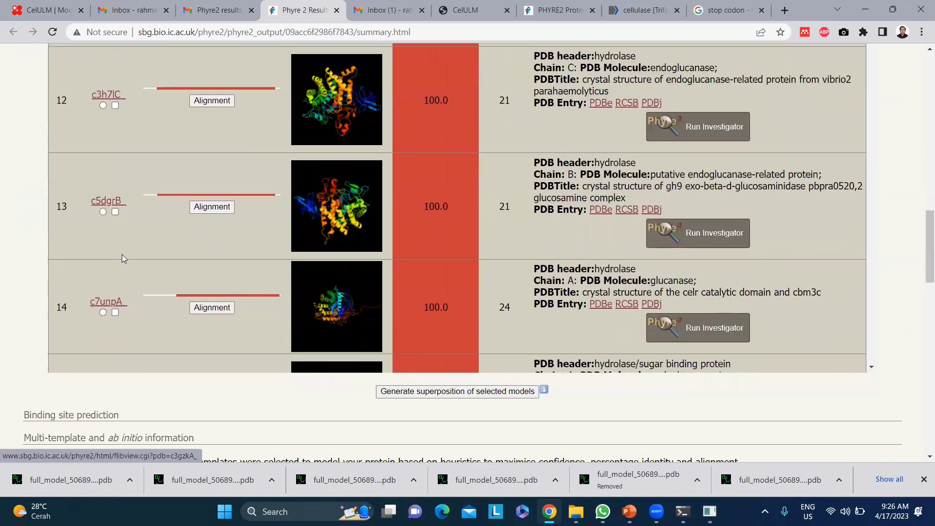
scroll(123, 258, "down", 8)
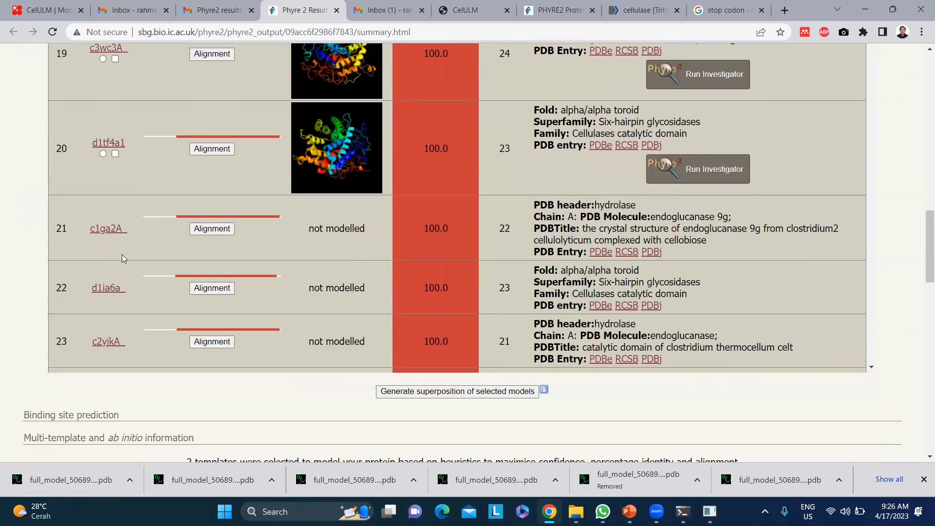
Examine which templates from row 18 onward have a 3D model and compare their confidence values with the higher-ranked templates.
scroll(120, 256, "down", 2)
scroll(60, 160, "up", 1)
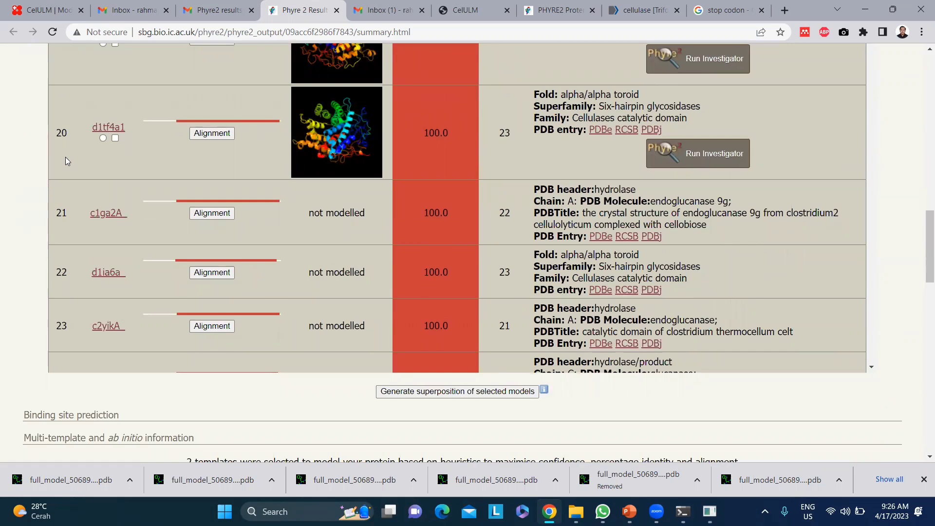
scroll(66, 158, "up", 2)
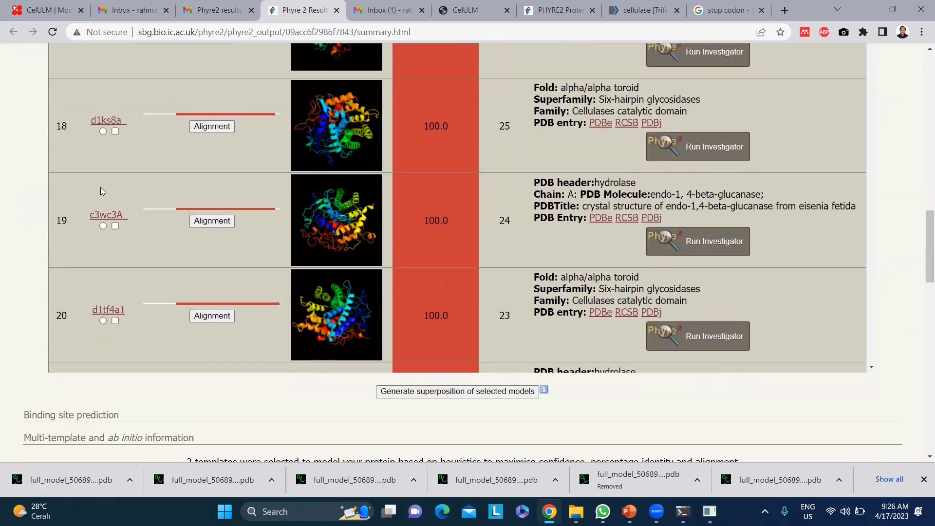
scroll(173, 176, "down", 1)
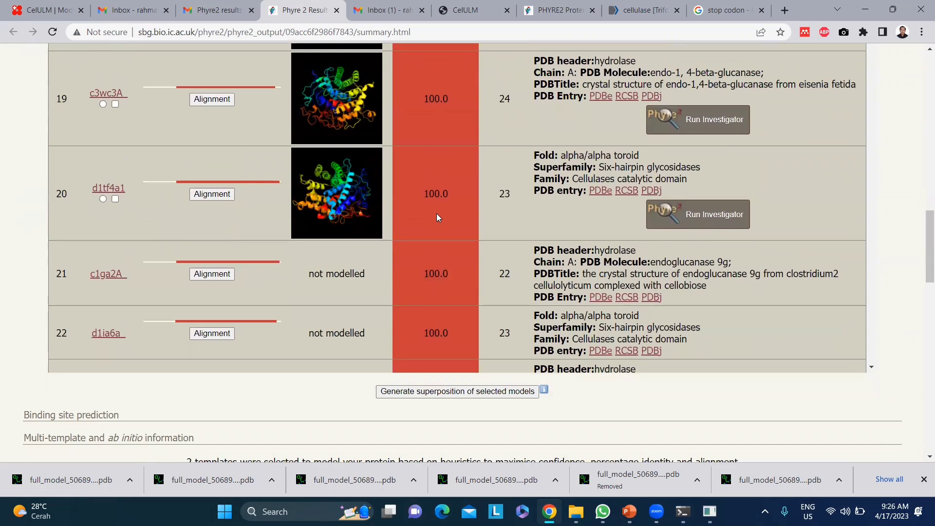
scroll(457, 215, "up", 2)
scroll(456, 212, "down", 2)
scroll(429, 302, "down", 6)
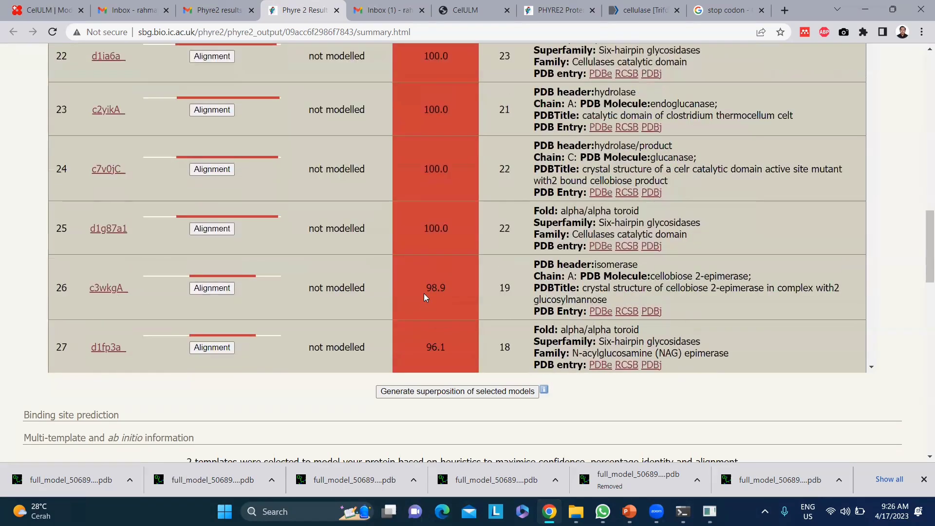
scroll(430, 184, "up", 10)
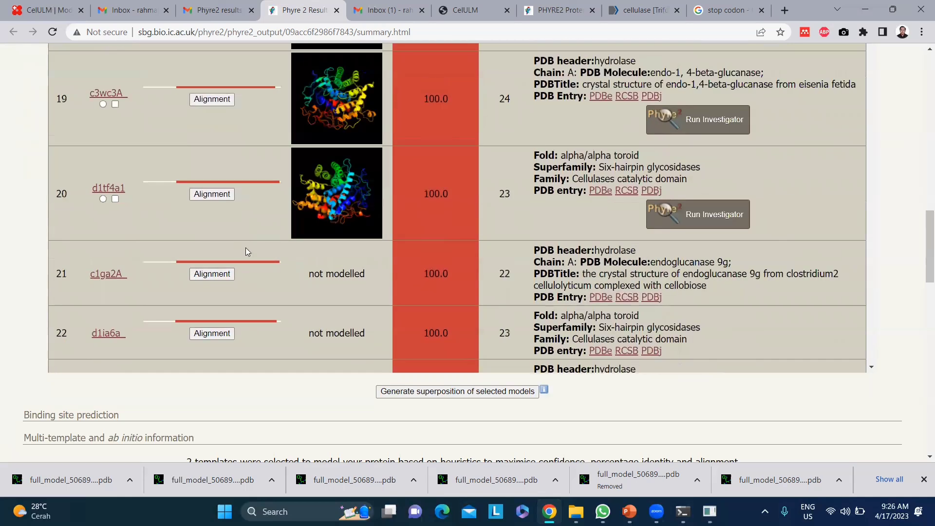
scroll(427, 197, "up", 15)
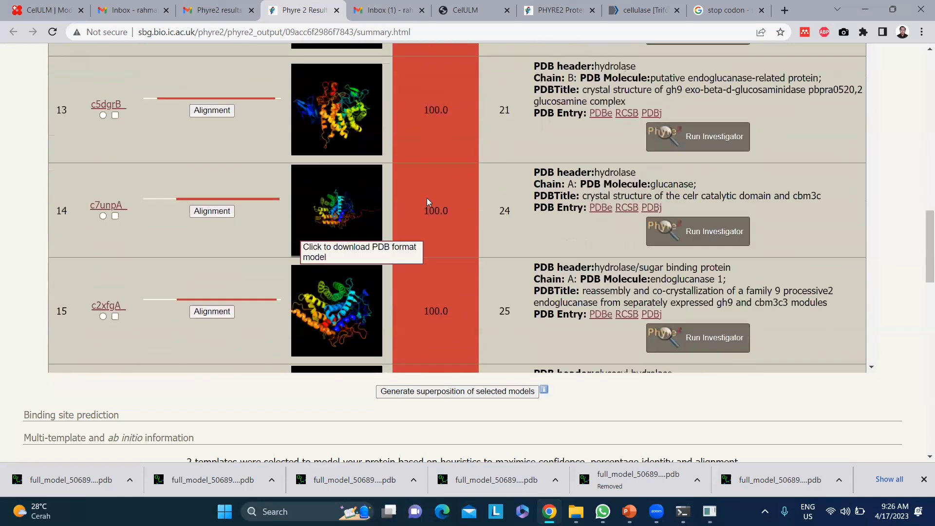
scroll(427, 200, "up", 12)
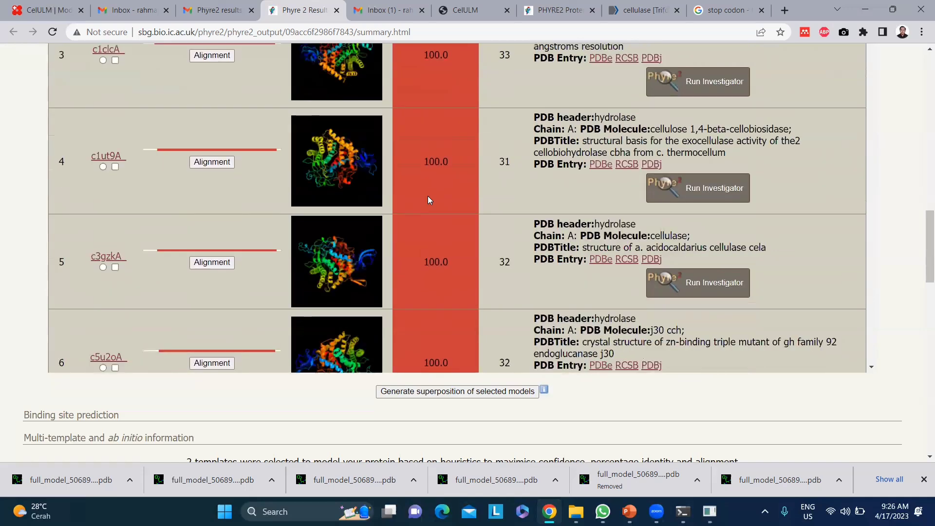
scroll(772, 162, "up", 10)
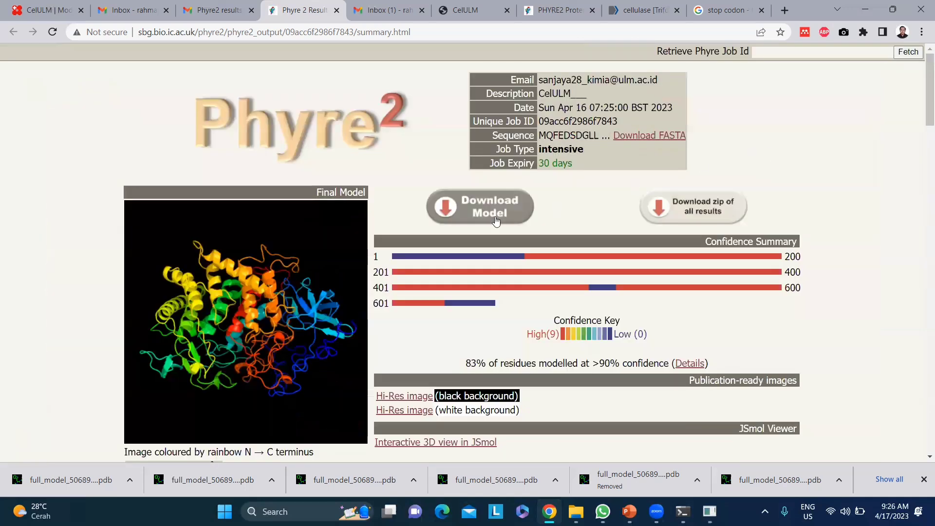
Download the final model's PDB file and save it as final.casp in the Bioinformatika folder.
left_click(469, 206)
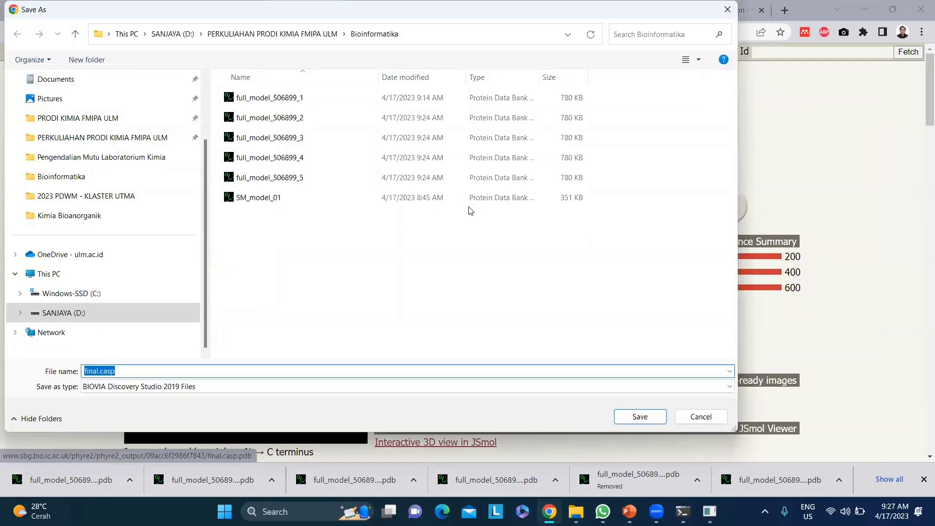
left_click(701, 417)
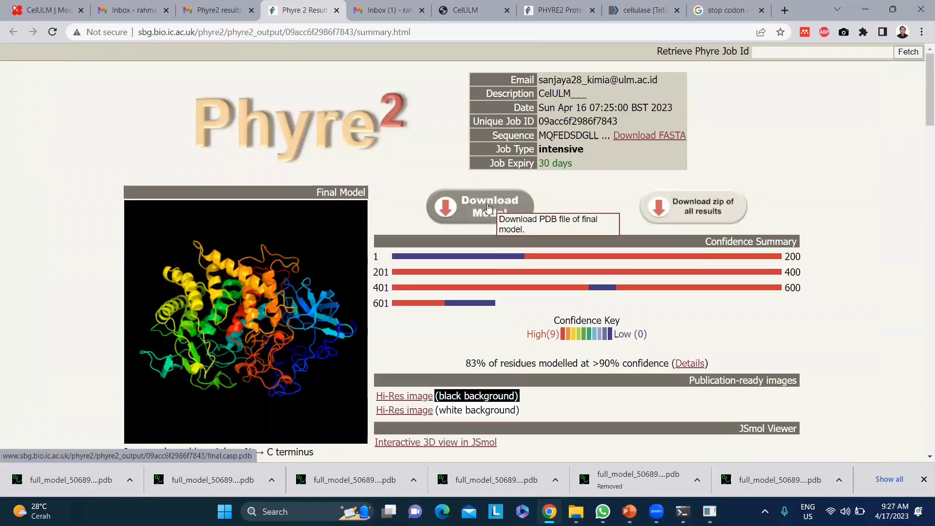
scroll(492, 279, "down", 2)
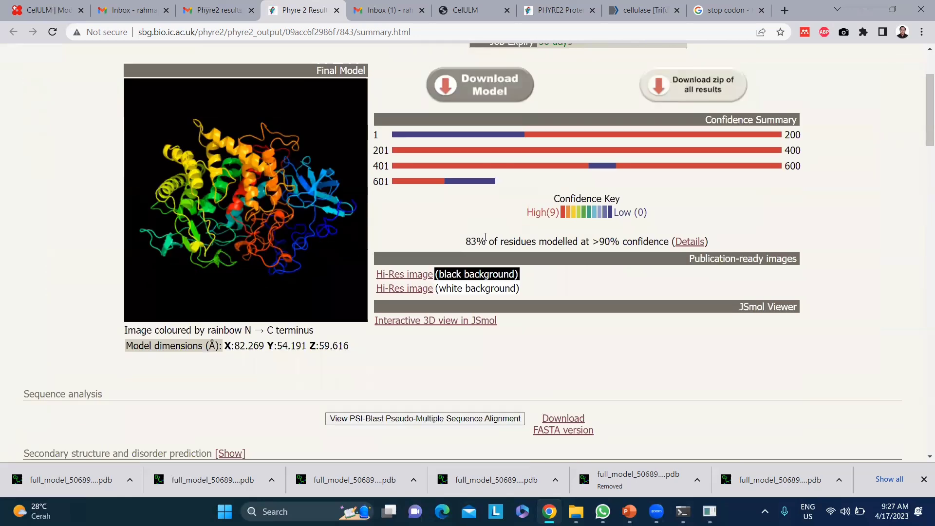
scroll(485, 237, "up", 1)
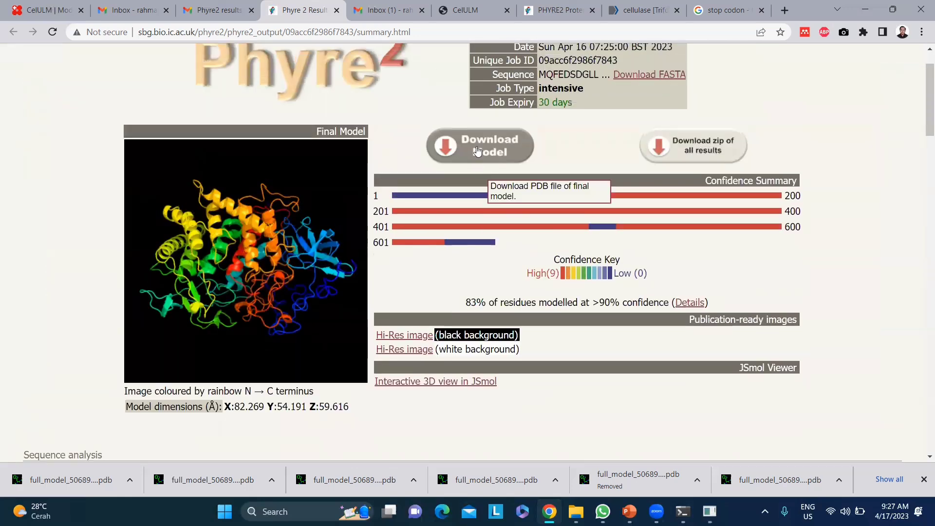
left_click(476, 138)
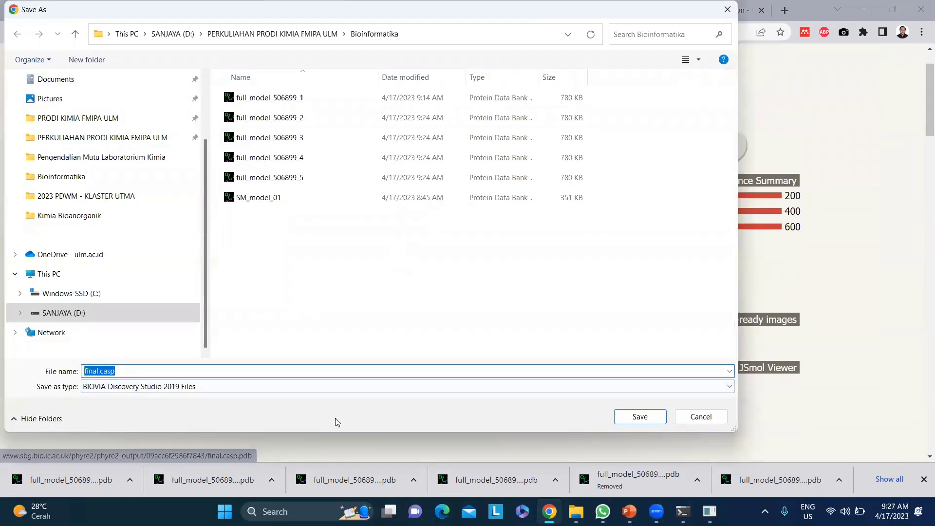
left_click(657, 416)
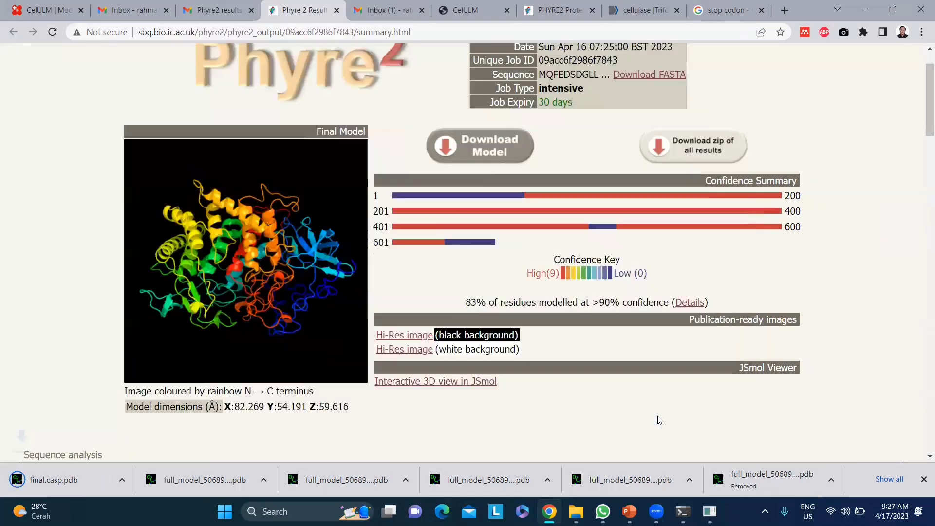
Open the downloaded final.casp.pdb in PyMOL and inspect the structure from different angles.
left_click(128, 478)
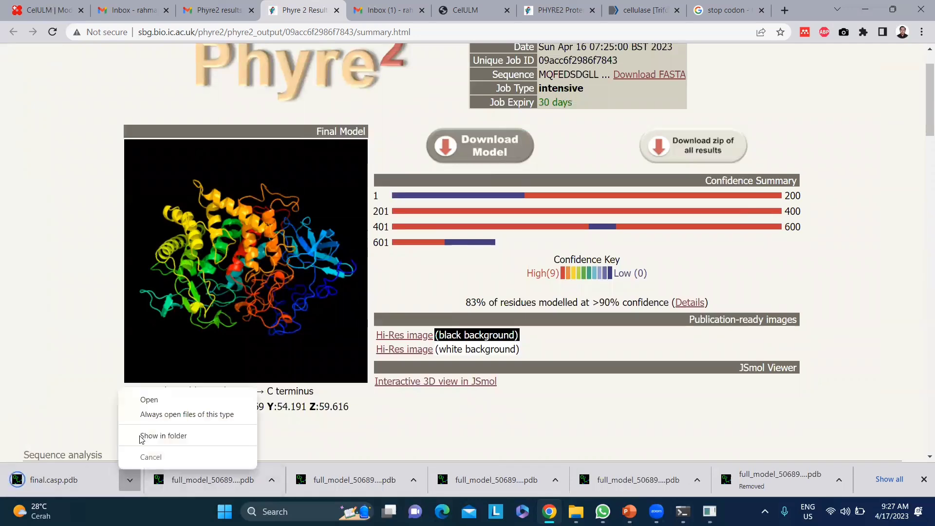
left_click(157, 399)
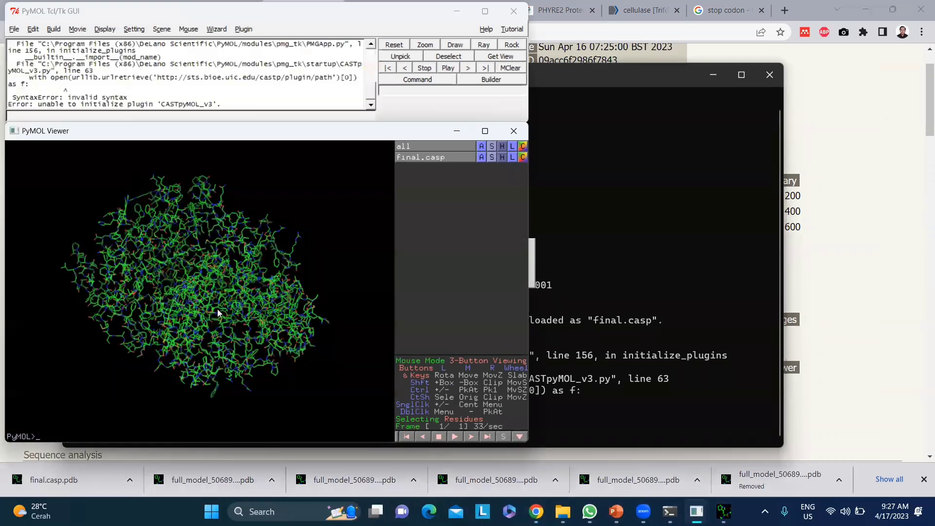
left_click_drag(113, 349, 186, 356)
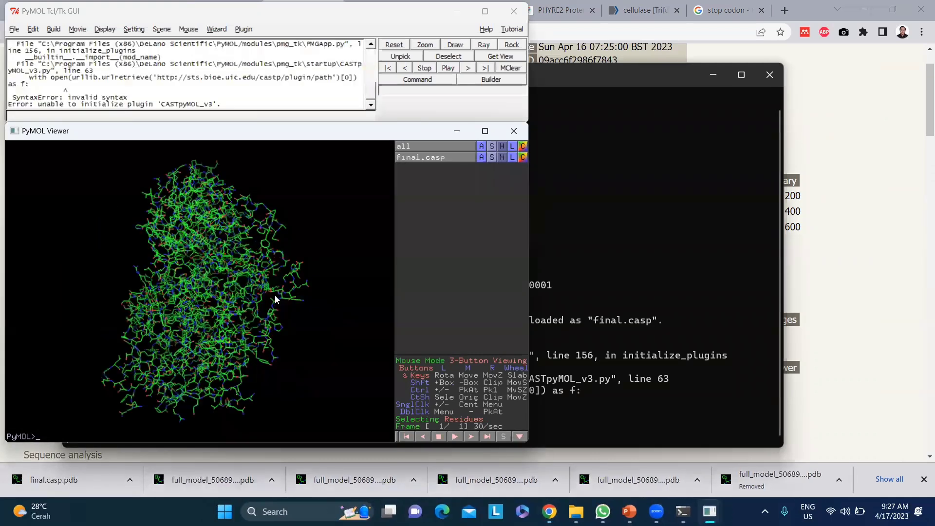
left_click_drag(275, 299, 370, 243)
Show the final.casp object in cartoon representation.
left_click(491, 153)
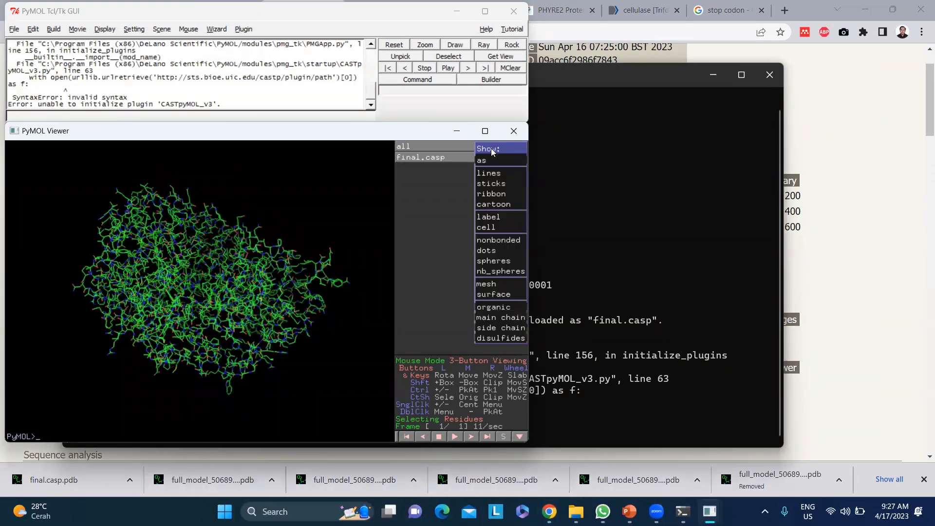
left_click(447, 175)
left_click(489, 155)
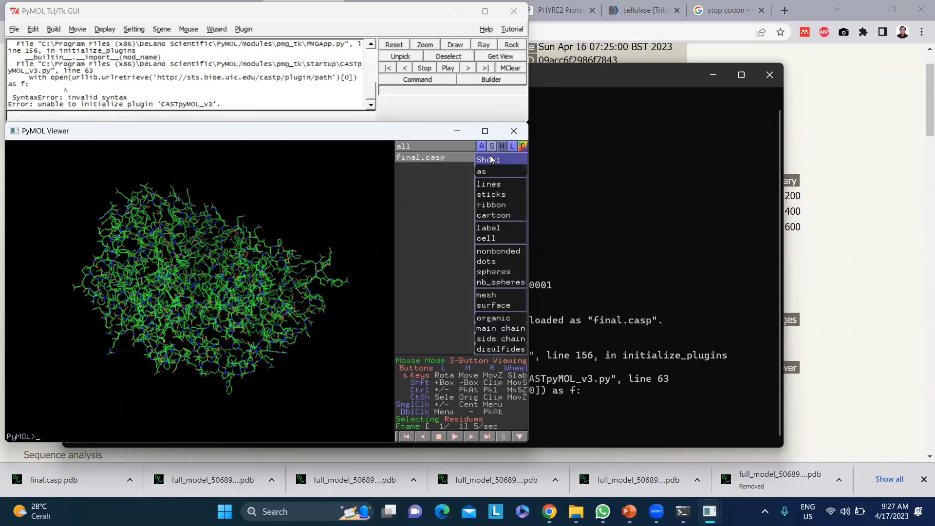
mouse_move(490, 178)
left_click(493, 215)
Hide the line representation of final.casp, leaving only its cartoon displayed.
left_click(492, 147)
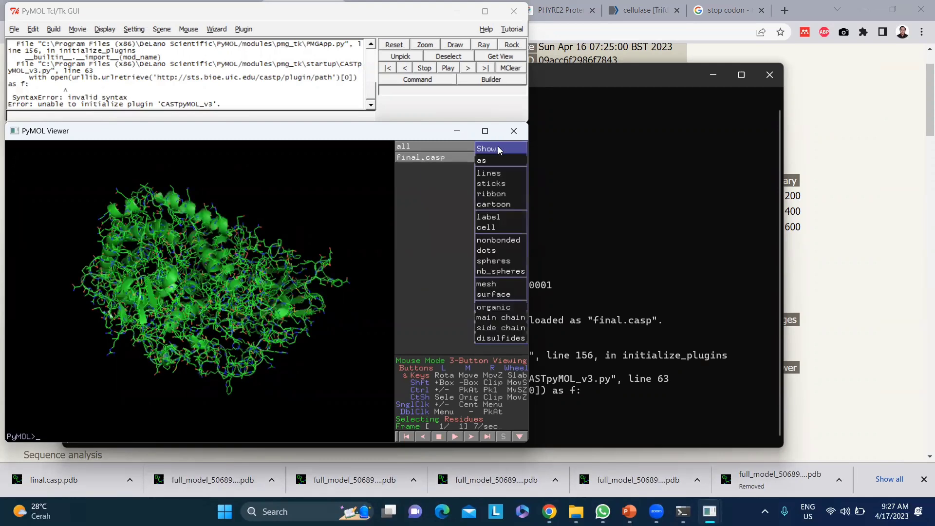
left_click(492, 173)
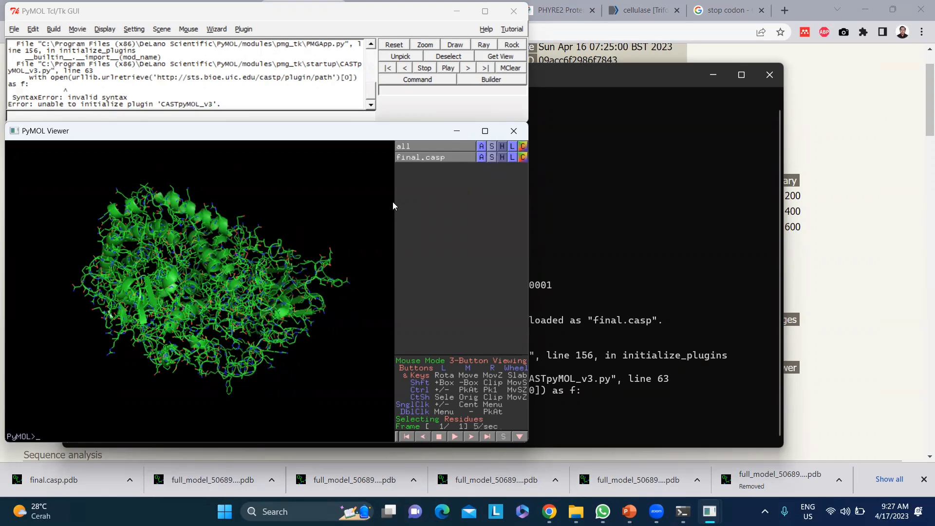
left_click(503, 158)
left_click(493, 175)
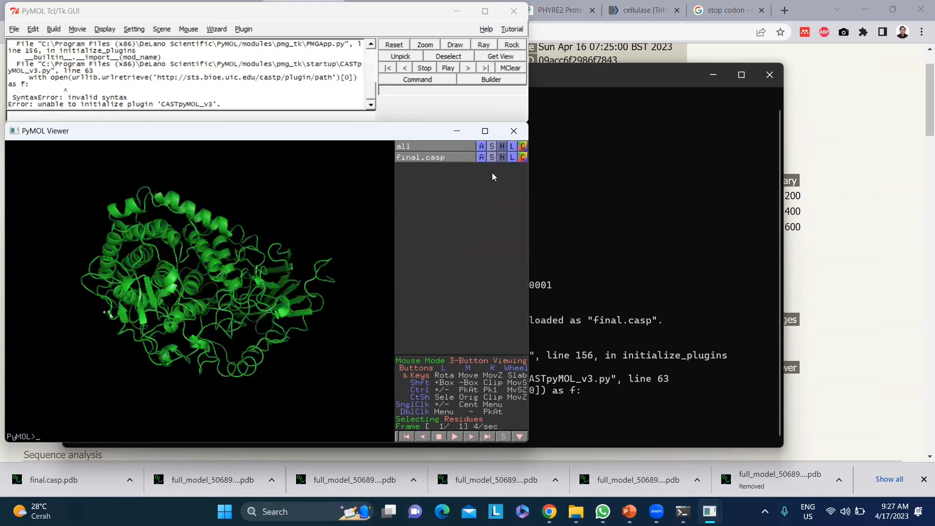
Display the amino acid sequence of final.casp above the structure and look through it to the end.
left_click_drag(252, 266, 214, 272)
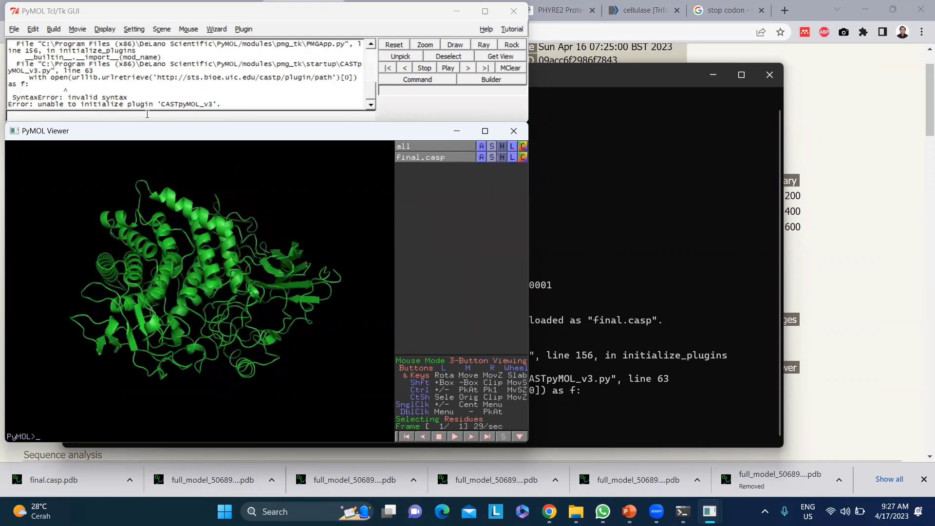
left_click(115, 28)
left_click(117, 50)
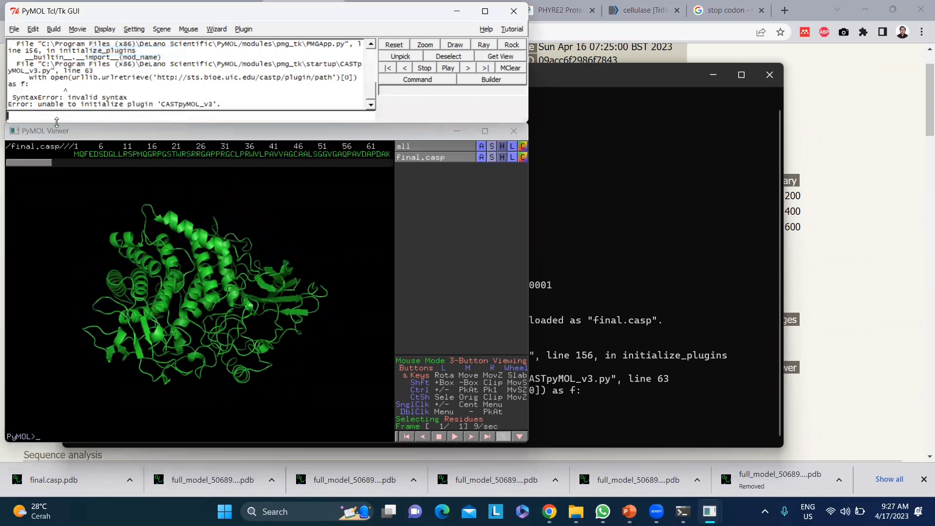
left_click_drag(38, 162, 401, 210)
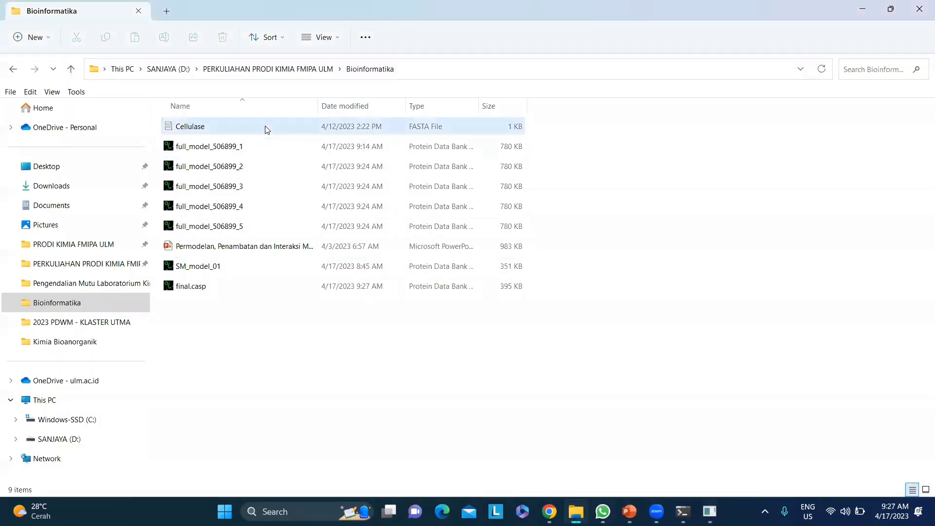
Check the protein sequence in the Cellulase FASTA file and close it.
double_click(264, 126)
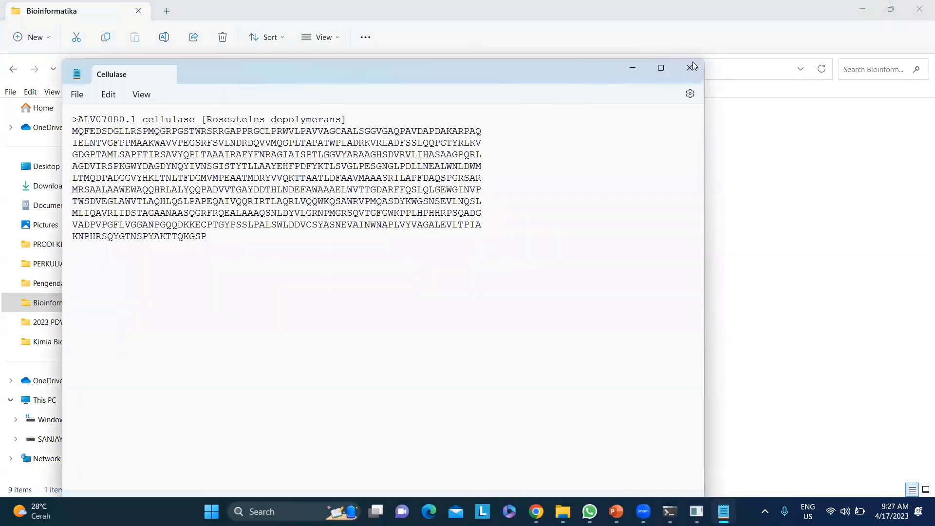
left_click(690, 64)
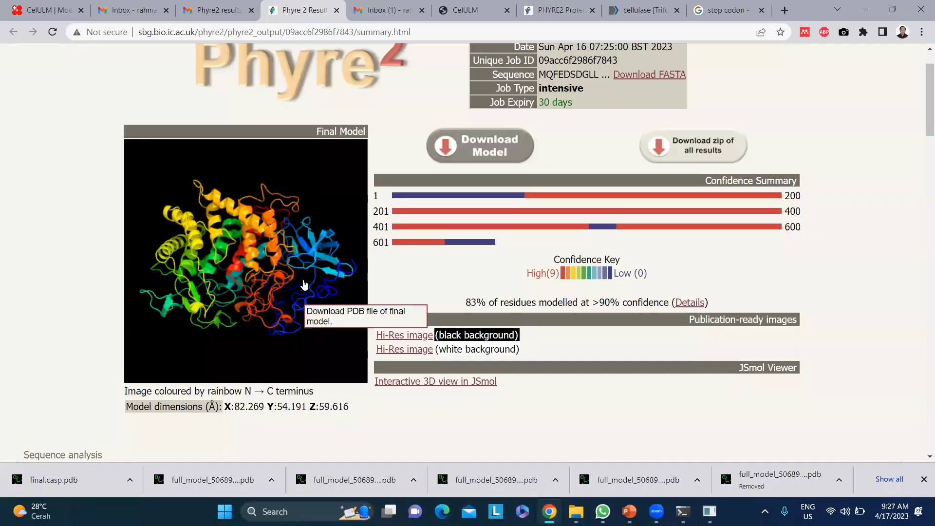
Examine the final model summary and the top-ranked entries of the detailed template information in the Phyre2 results in the browser.
scroll(339, 436, "down", 1)
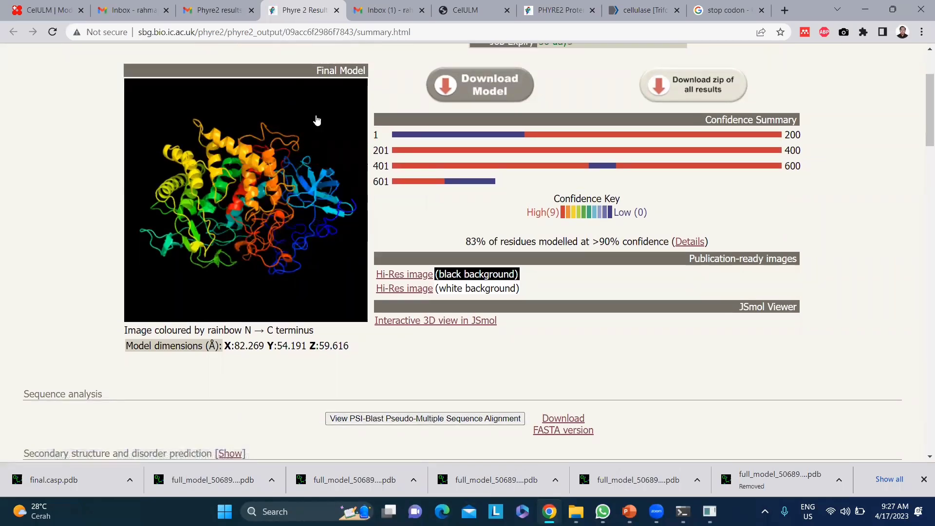
scroll(413, 346, "down", 4)
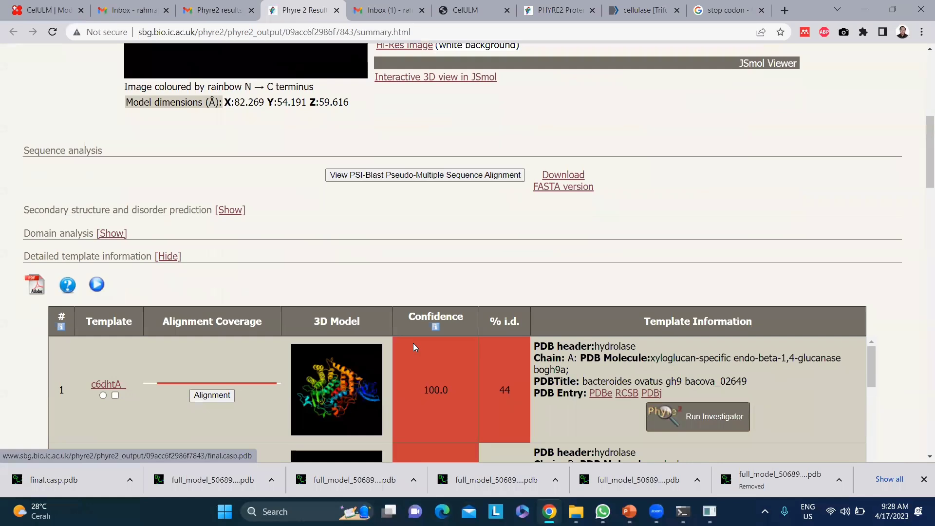
scroll(412, 343, "down", 2)
scroll(414, 343, "up", 2)
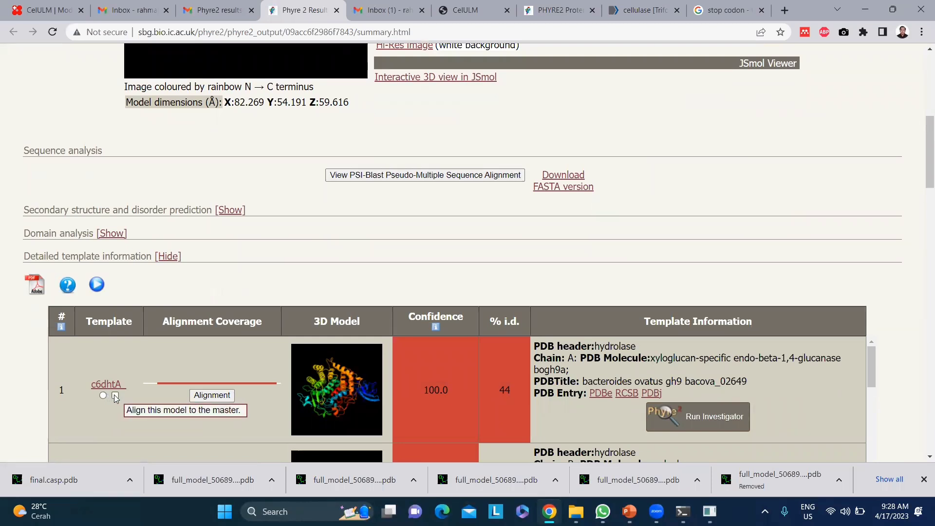
scroll(384, 390, "down", 3)
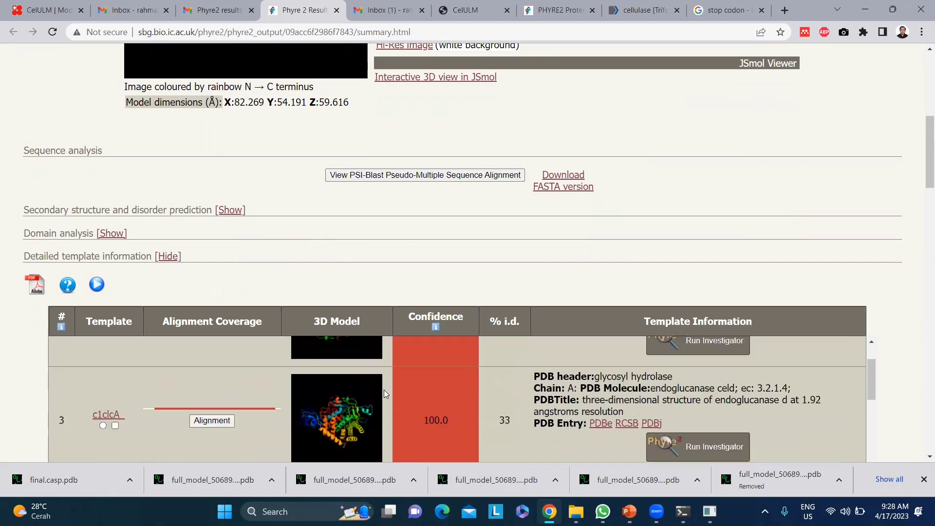
scroll(385, 389, "up", 3)
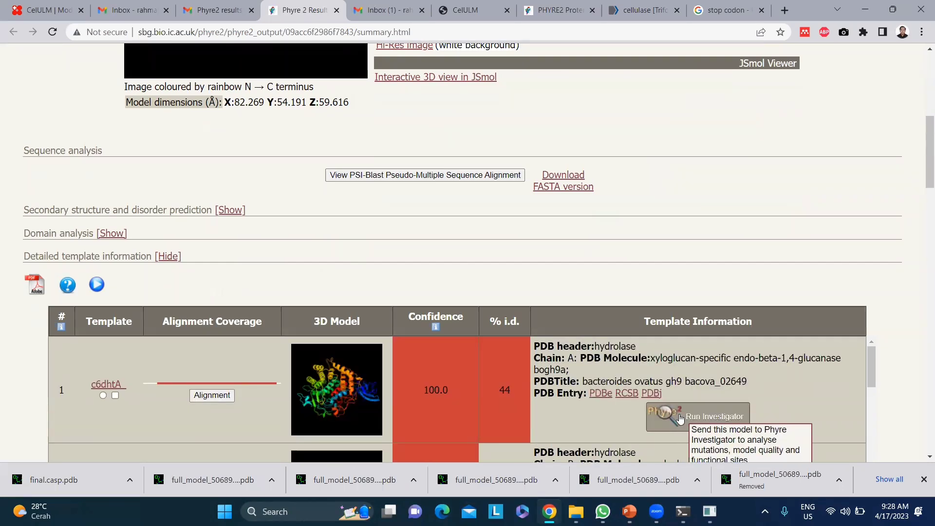
View the Phyre Investigator submission page for the rank 1 template c6dhtA_ and return to the results summary.
scroll(680, 418, "up", 5)
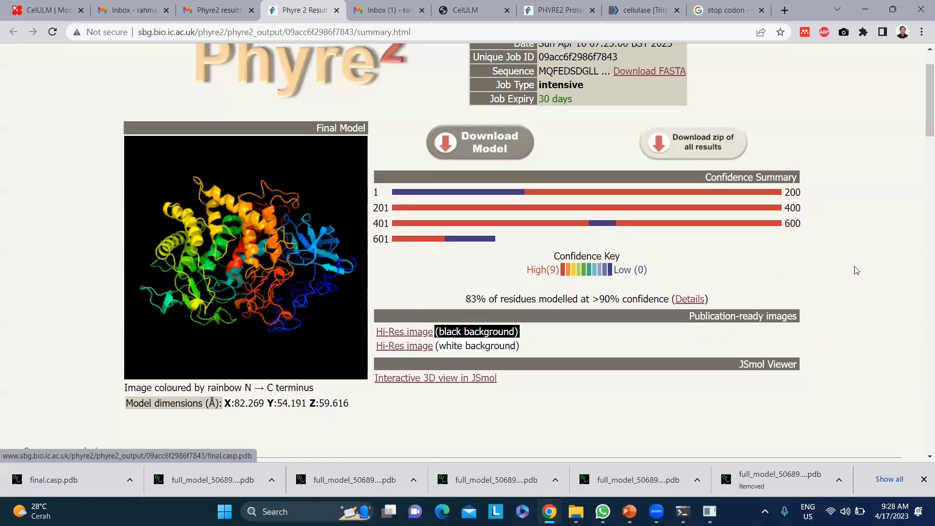
scroll(855, 270, "down", 7)
scroll(830, 273, "down", 1)
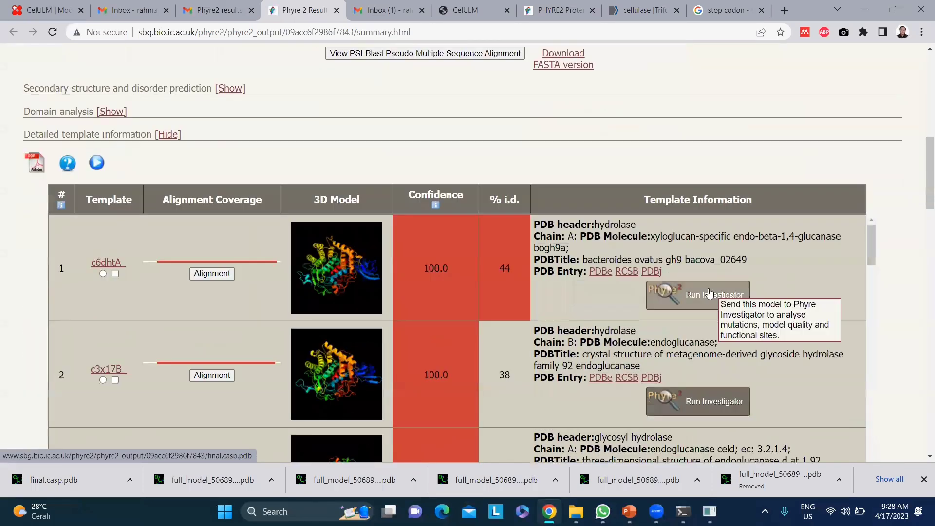
left_click(708, 292)
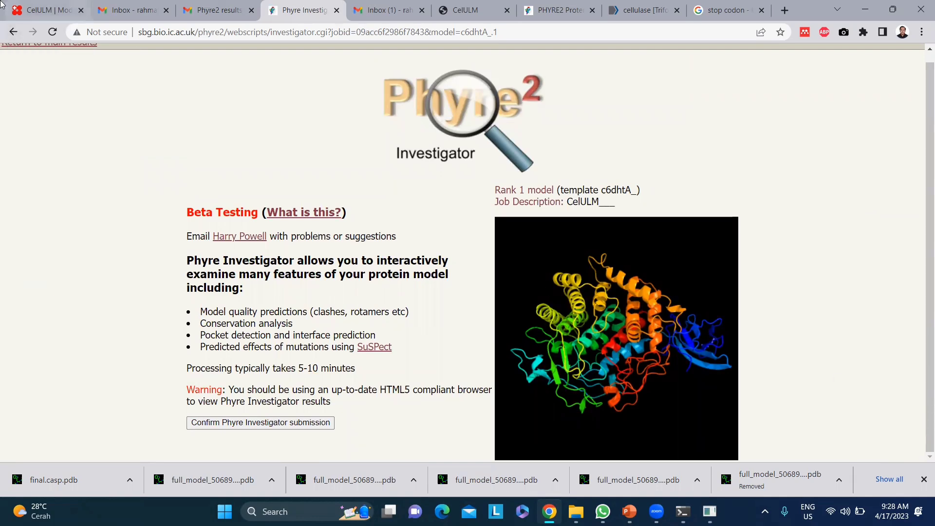
left_click(14, 32)
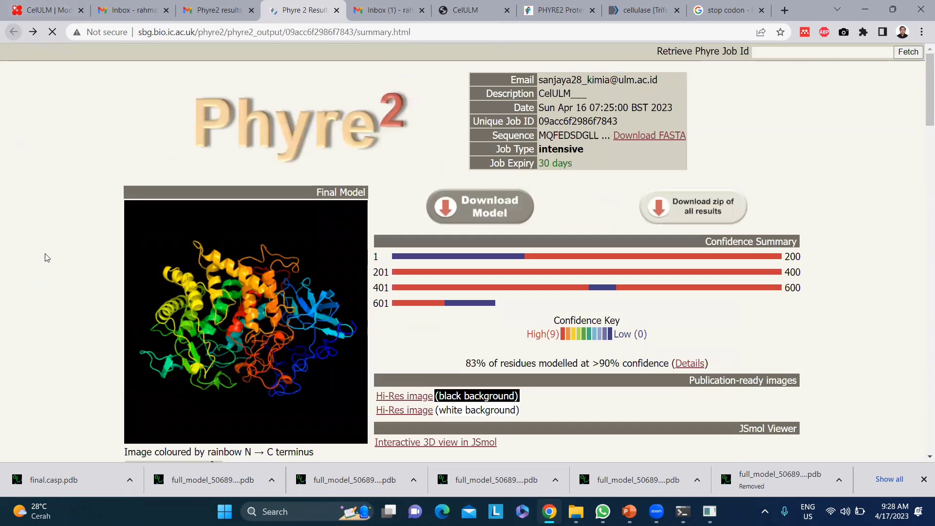
Show the secondary structure and disorder prediction and look through it to the end of the sequence.
scroll(47, 257, "down", 5)
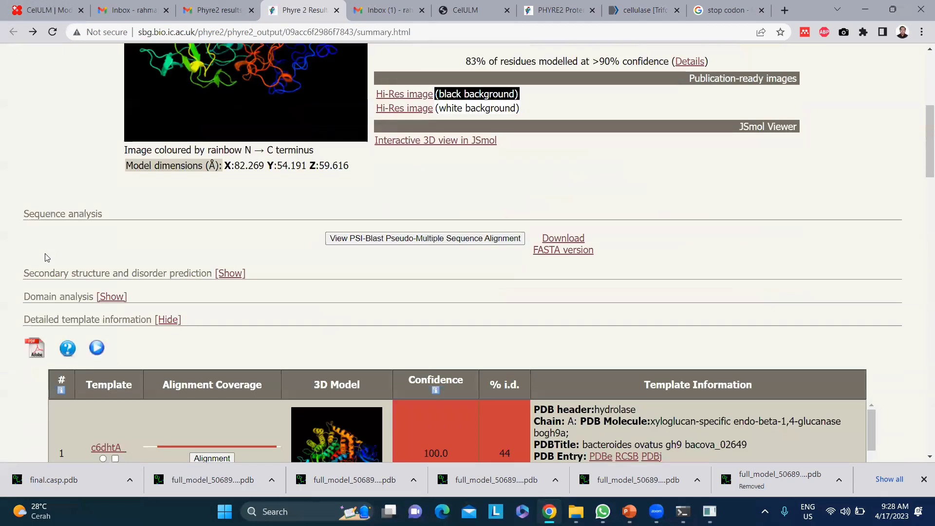
scroll(46, 258, "down", 1)
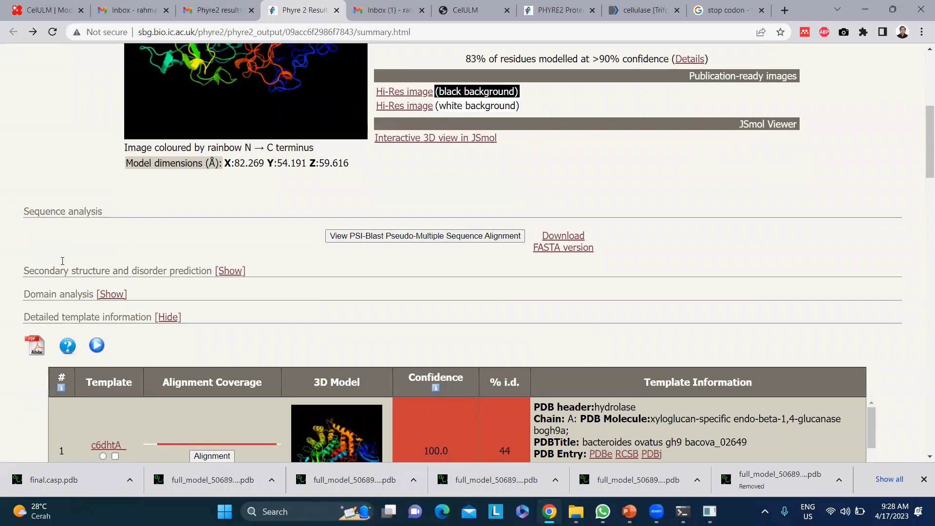
left_click(221, 272)
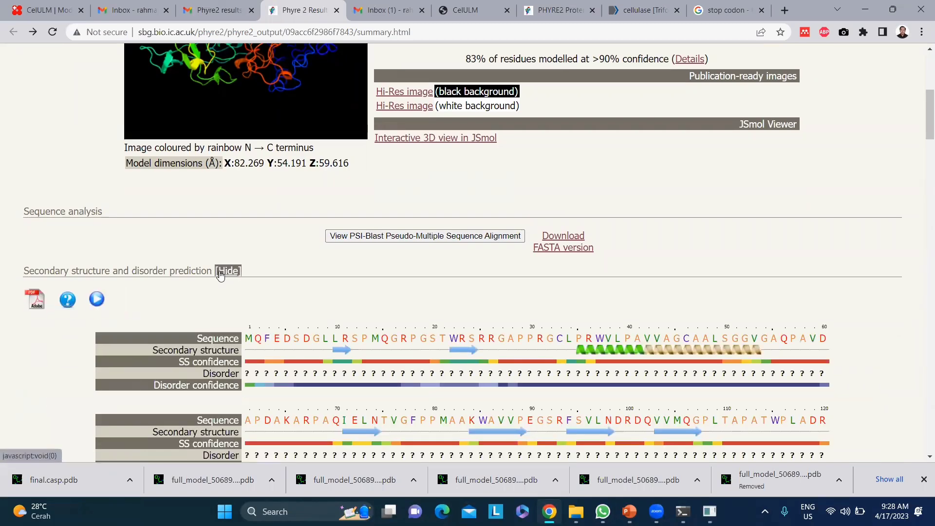
scroll(744, 230, "down", 5)
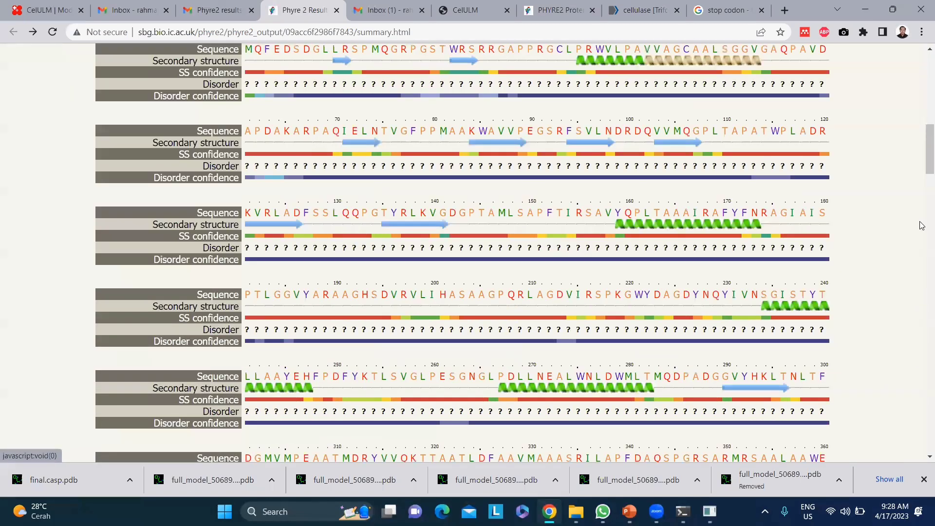
scroll(921, 224, "down", 6)
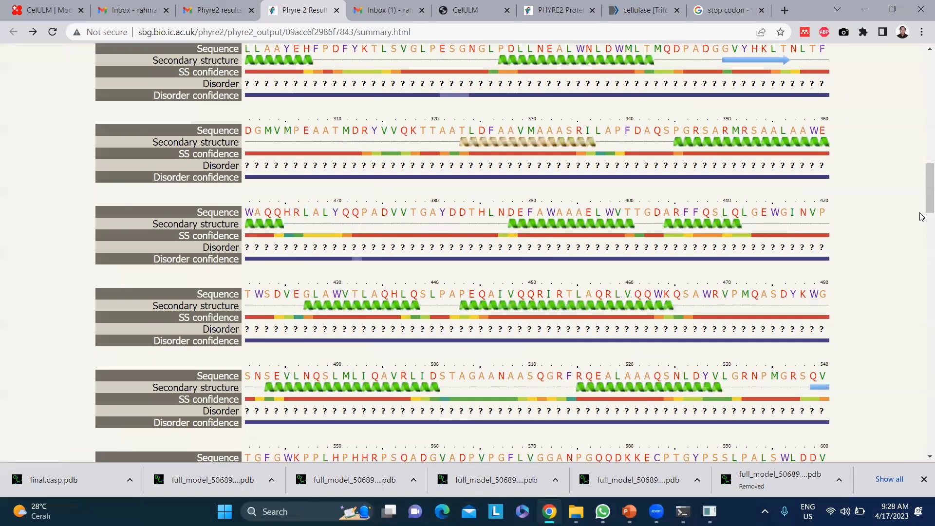
scroll(921, 218, "down", 8)
Show the domain analysis and examine its aligned regions together with the detailed template information.
left_click(111, 285)
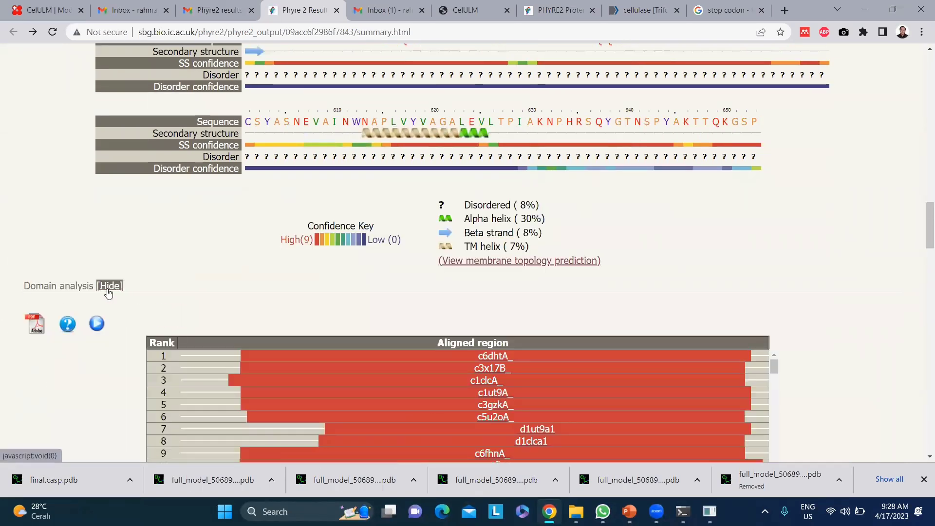
scroll(108, 292, "down", 5)
scroll(109, 292, "up", 4)
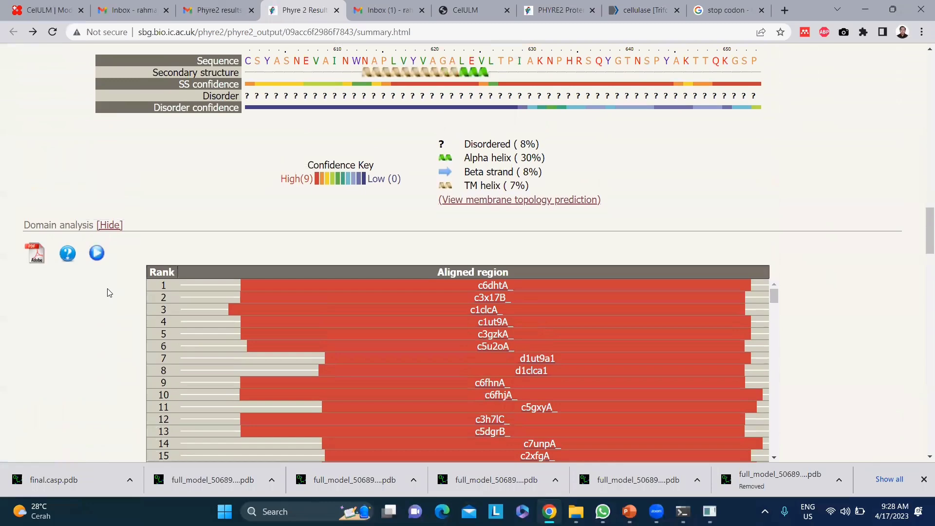
scroll(109, 292, "down", 1)
scroll(109, 292, "down", 6)
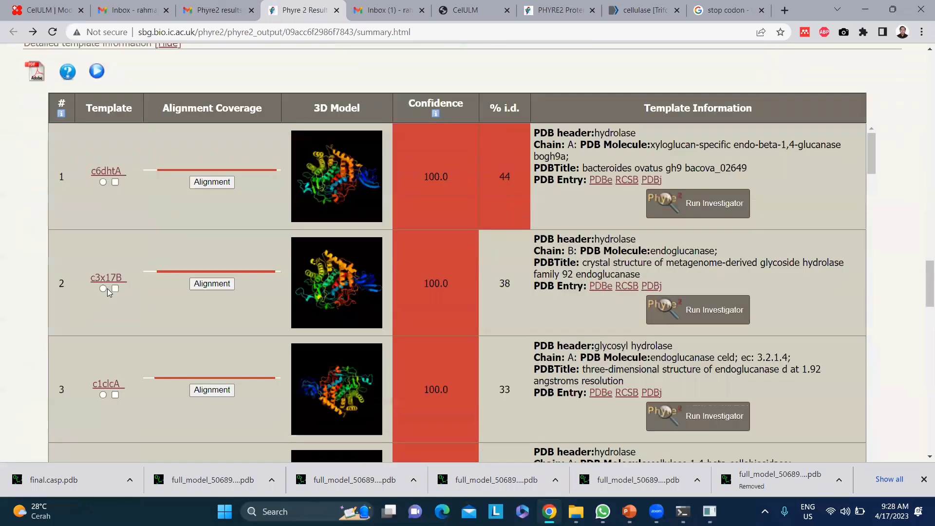
scroll(109, 292, "down", 1)
scroll(108, 291, "up", 1)
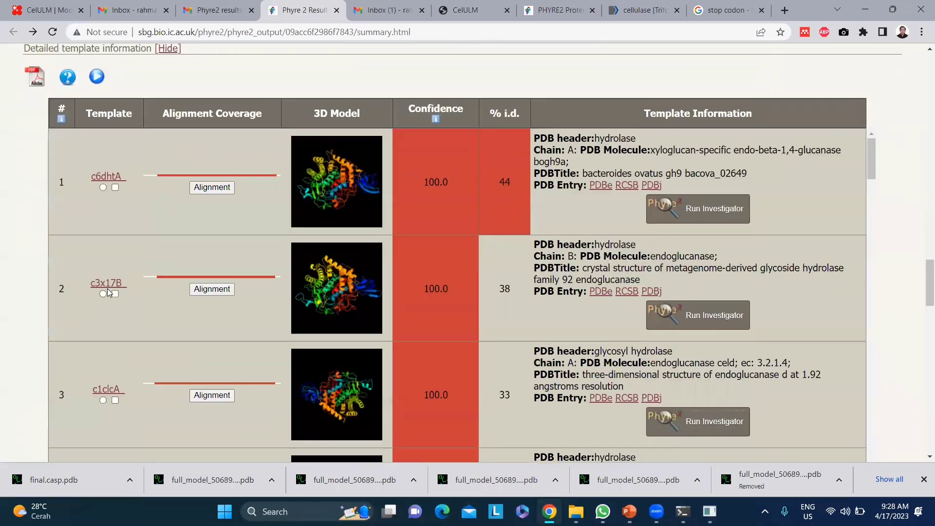
scroll(109, 292, "up", 1)
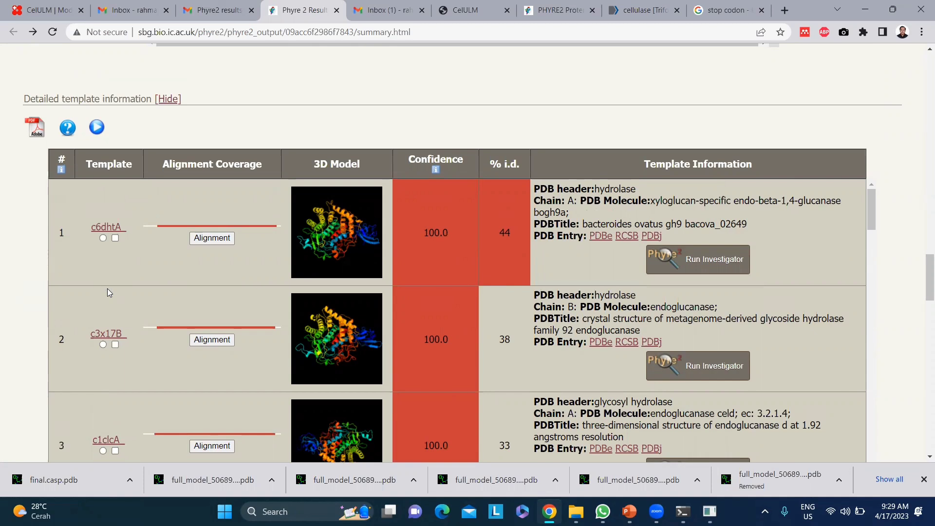
View the fold library entry of template c6dhtA_, including its secondary structure and 3D image, and return to the results summary.
left_click(104, 227)
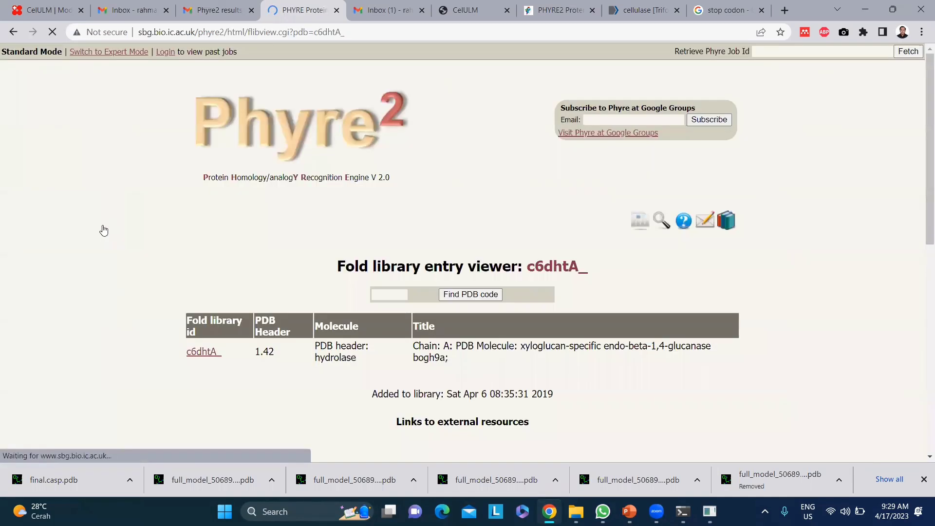
scroll(103, 230, "down", 3)
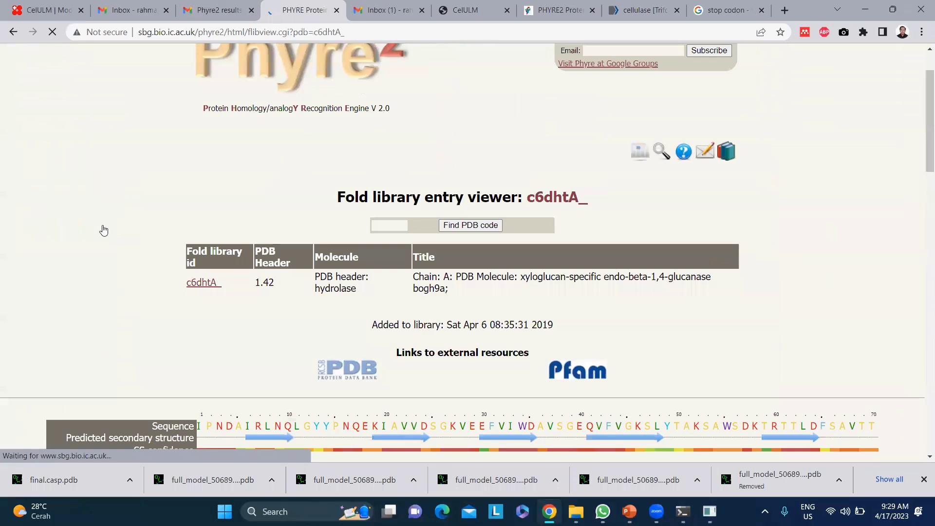
scroll(103, 230, "down", 2)
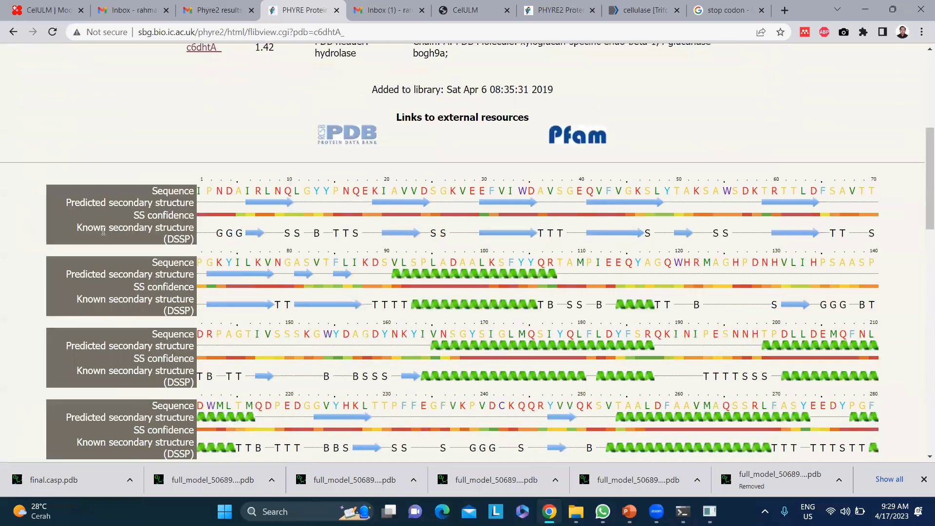
scroll(103, 230, "down", 7)
scroll(103, 234, "down", 7)
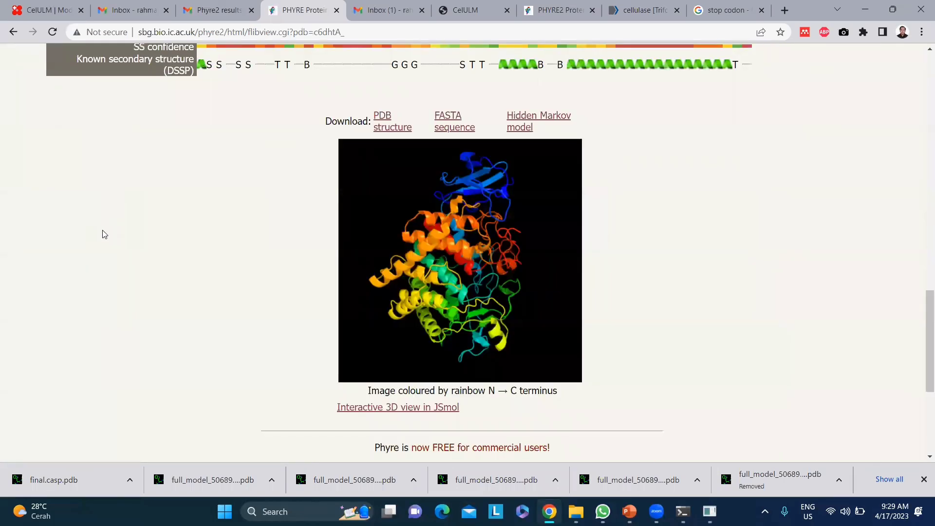
scroll(75, 163, "up", 3)
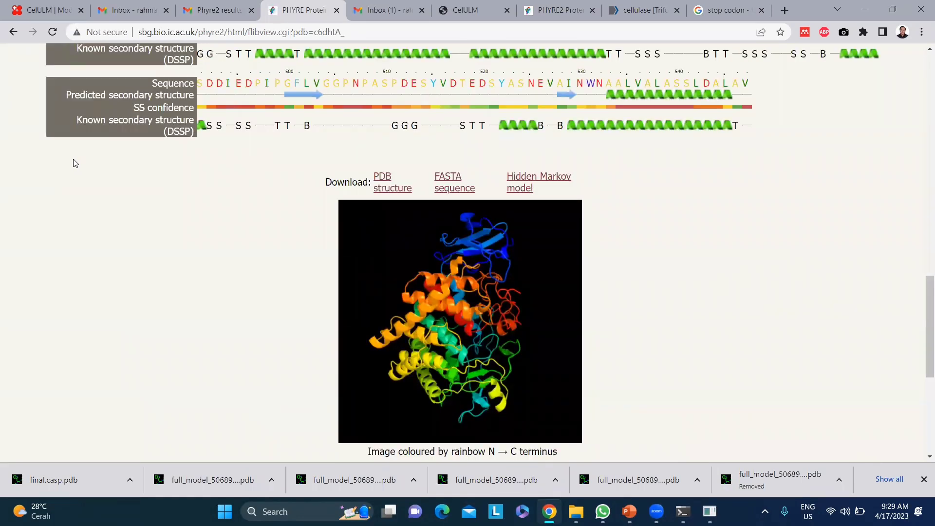
scroll(73, 161, "up", 2)
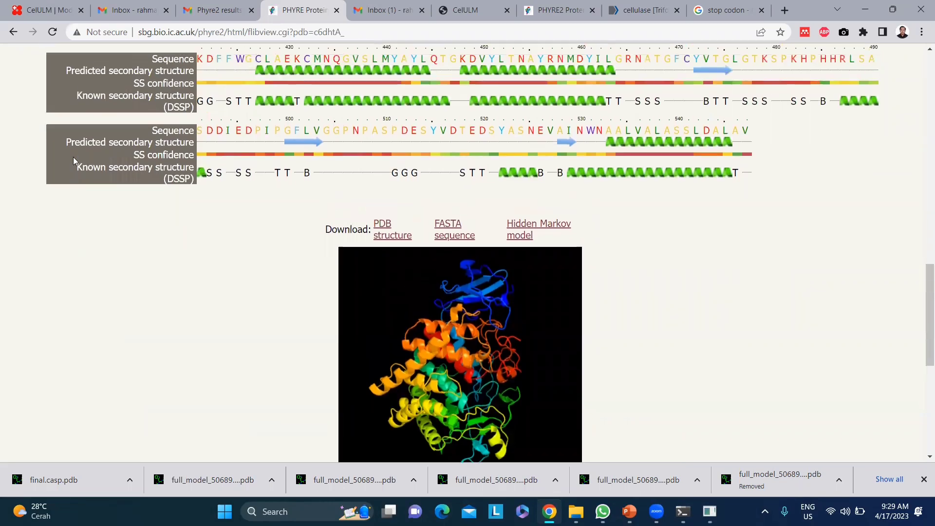
left_click(13, 31)
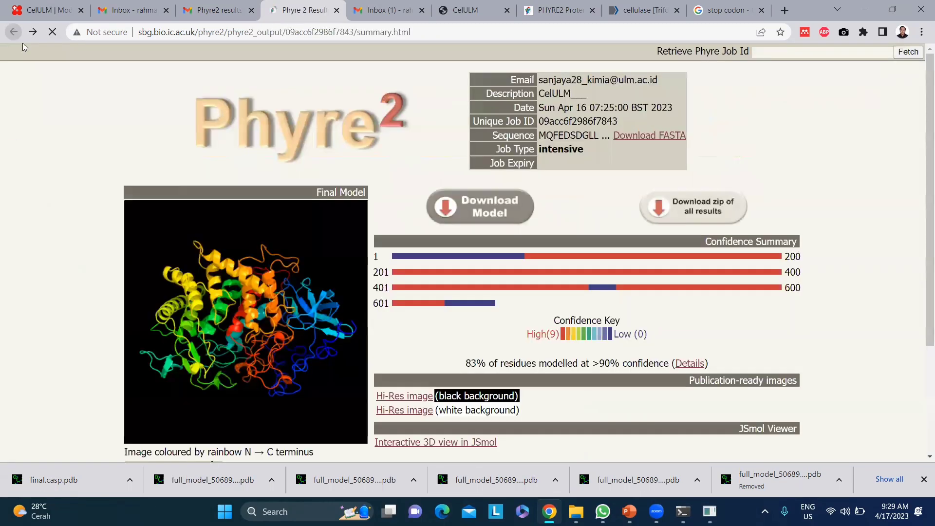
Mark templates c6dhtA_ and c3x17B_ for alignment to the master model and clear both marks again.
scroll(2, 241, "down", 8)
scroll(3, 241, "down", 3)
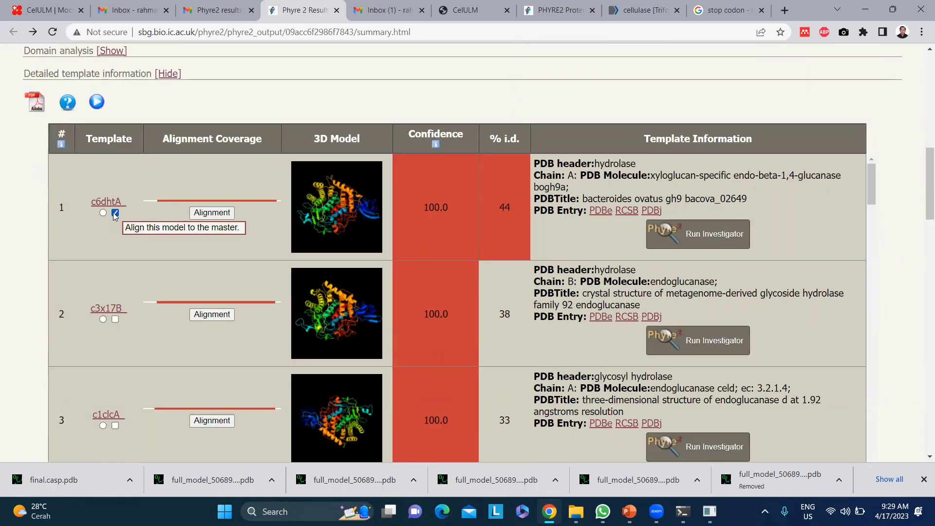
scroll(115, 216, "down", 2)
scroll(114, 216, "up", 2)
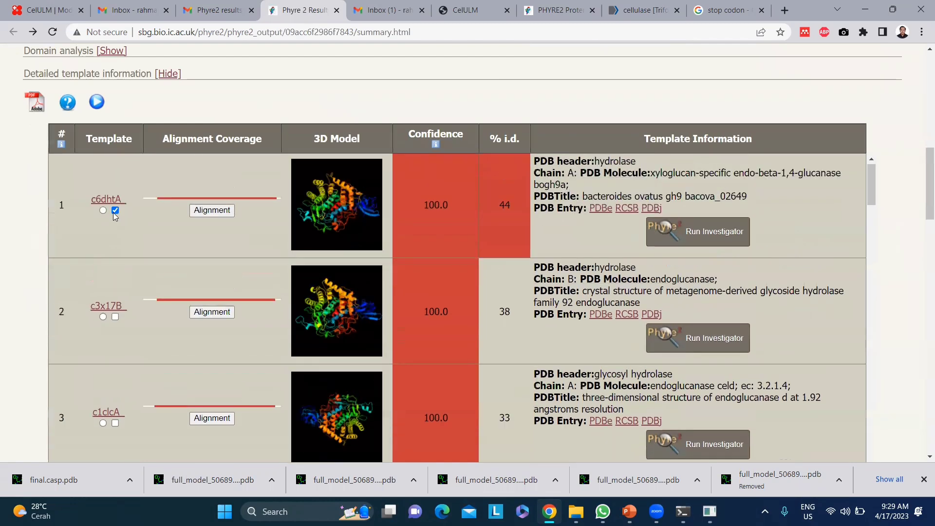
left_click(115, 320)
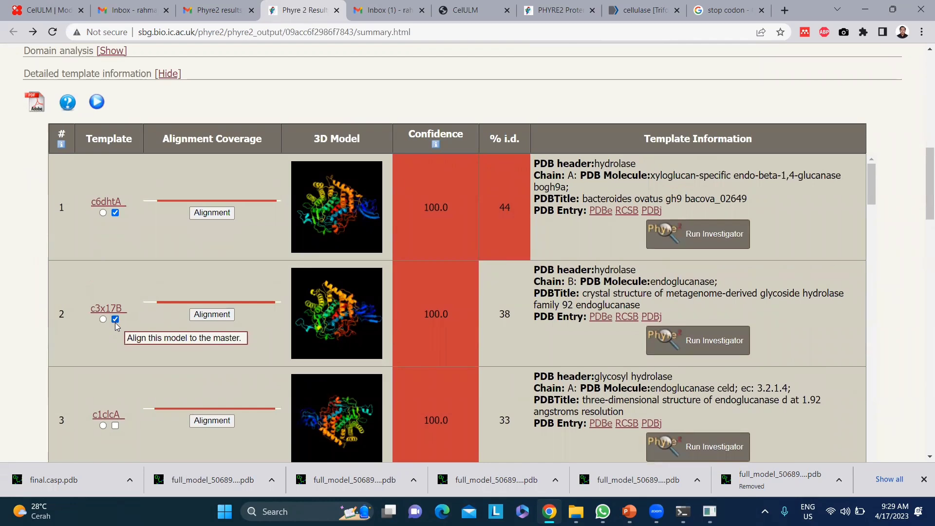
scroll(115, 325, "down", 5)
scroll(121, 238, "up", 5)
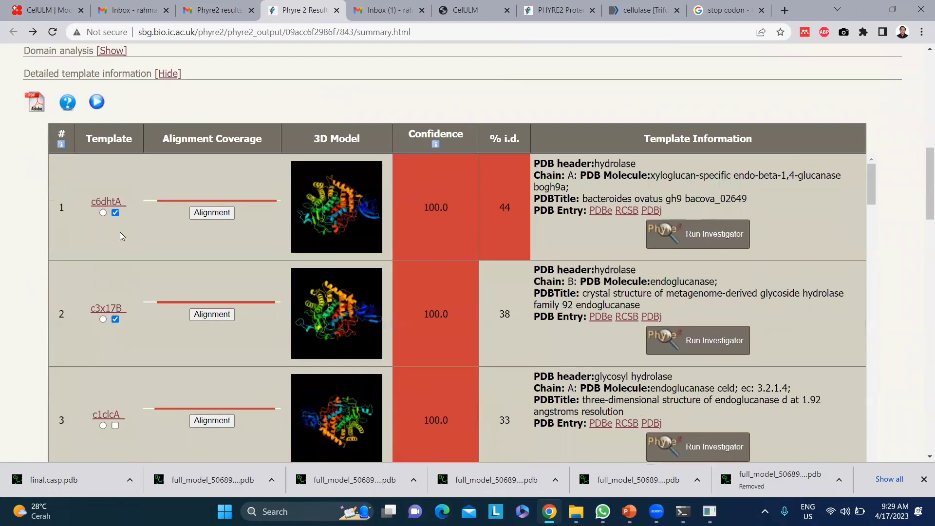
left_click(115, 213)
left_click(116, 320)
Examine the confidence and identity of the lower-ranked templates and switch back to the Bioinformatika folder in File Explorer.
mouse_move(435, 147)
scroll(499, 322, "down", 8)
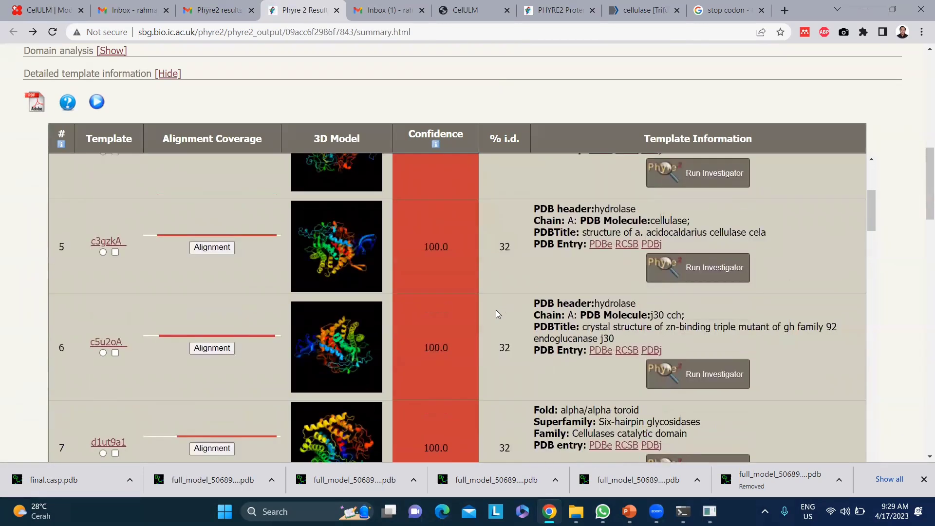
scroll(496, 310, "up", 6)
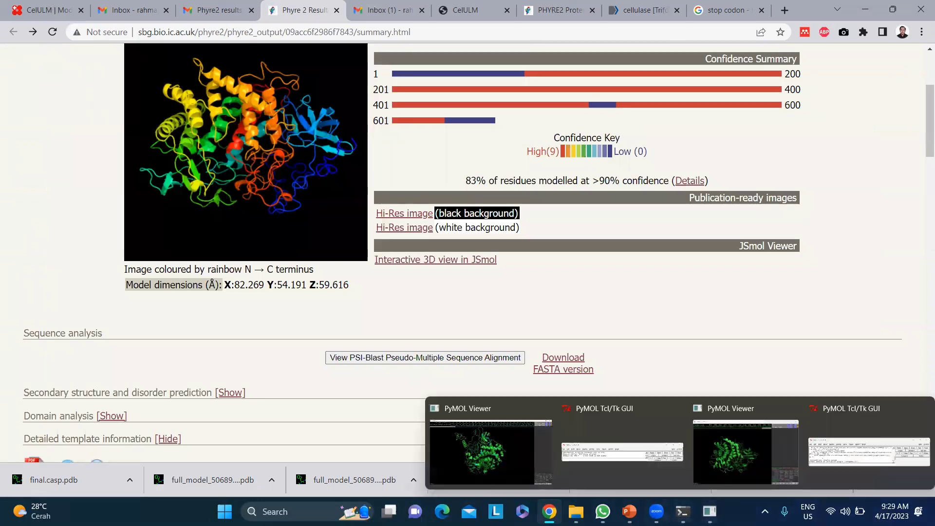
left_click(576, 511)
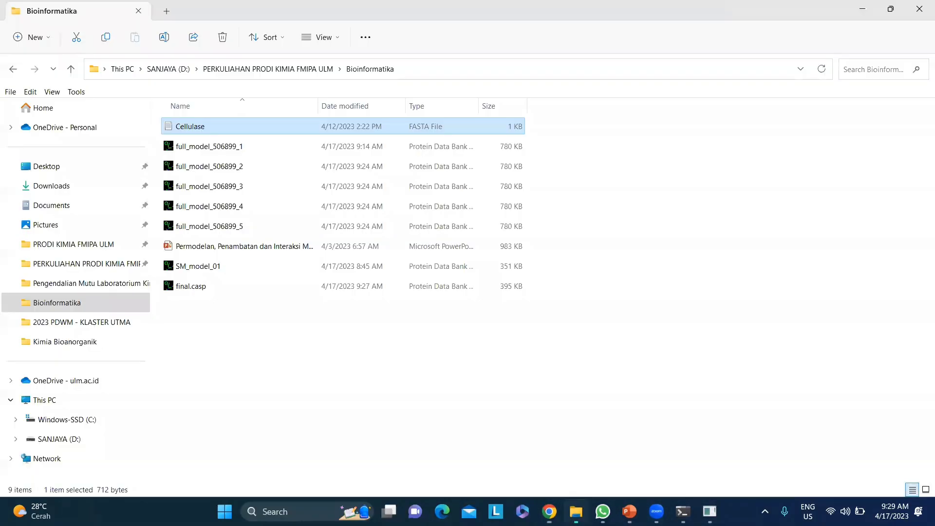
Rename the final.casp model file in the Bioinformatika folder to Phyre2_final.casp.
left_click(190, 288)
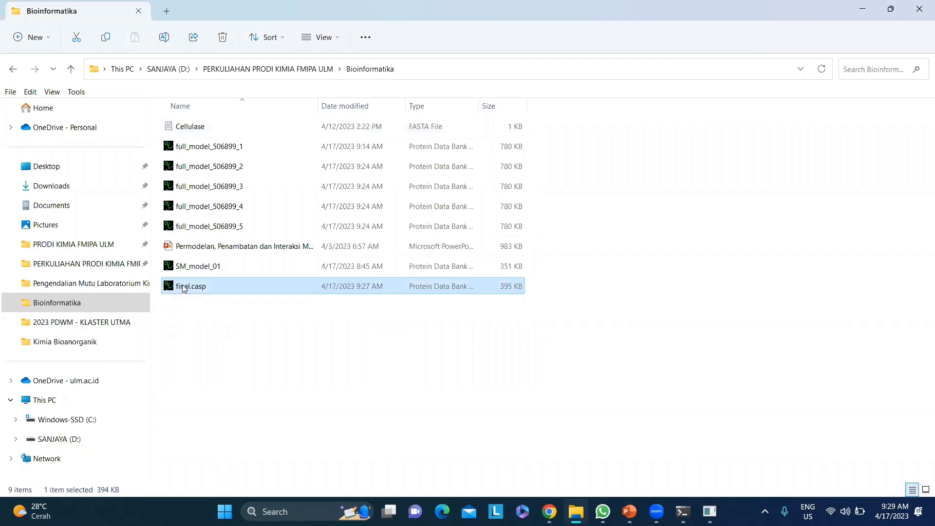
left_click(184, 288)
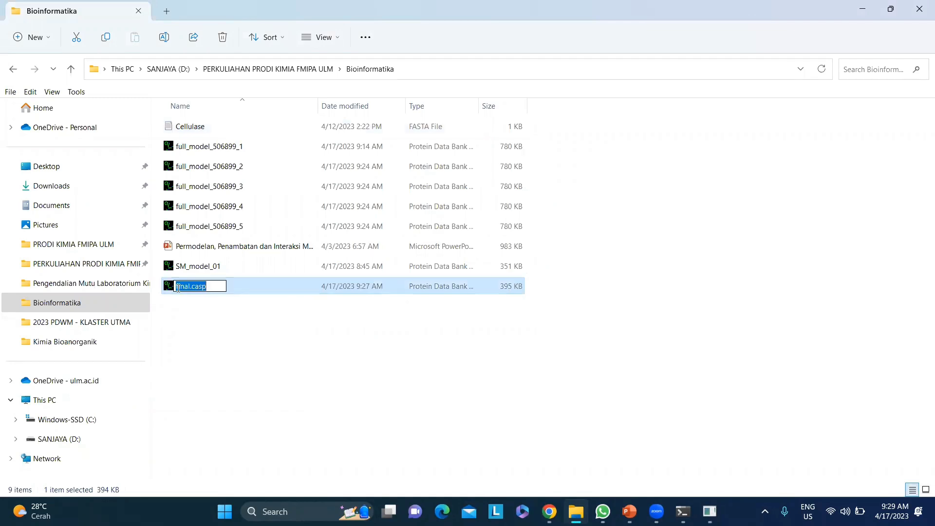
left_click(176, 285)
type("Phyre2")
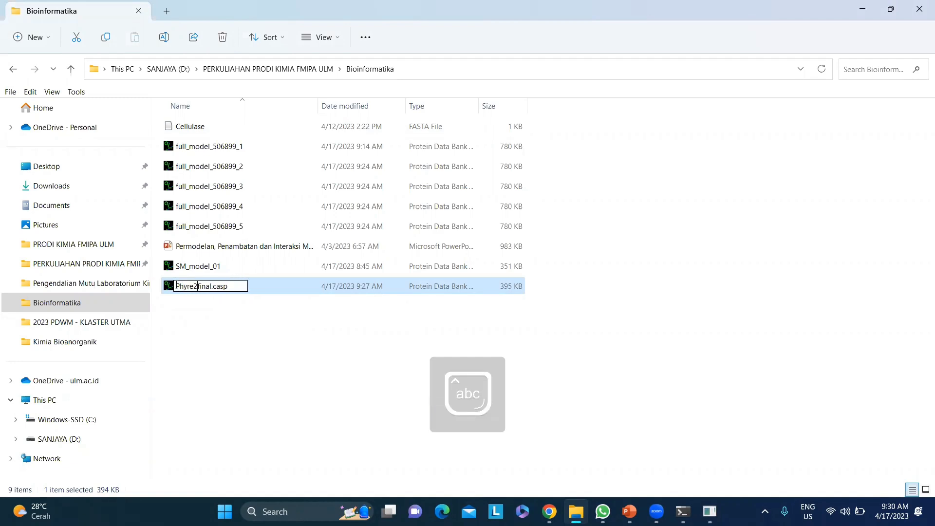
type("_")
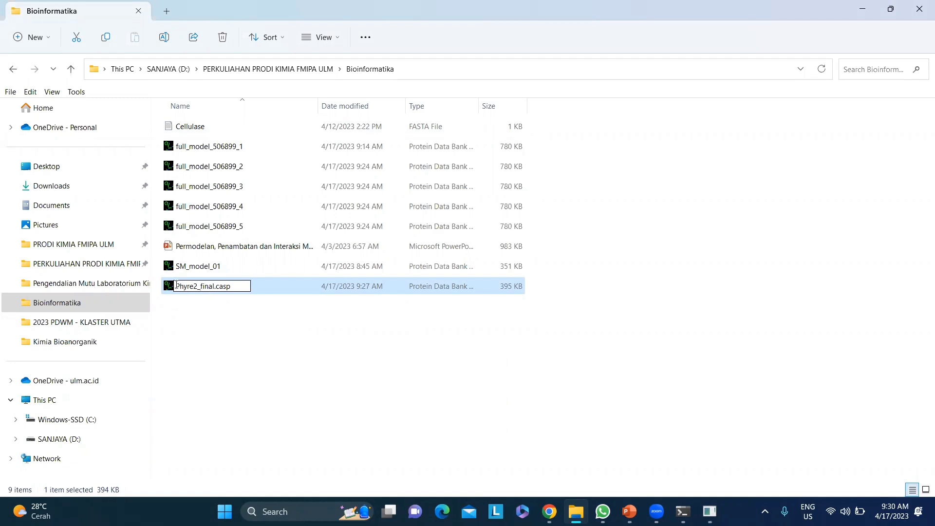
key("Return")
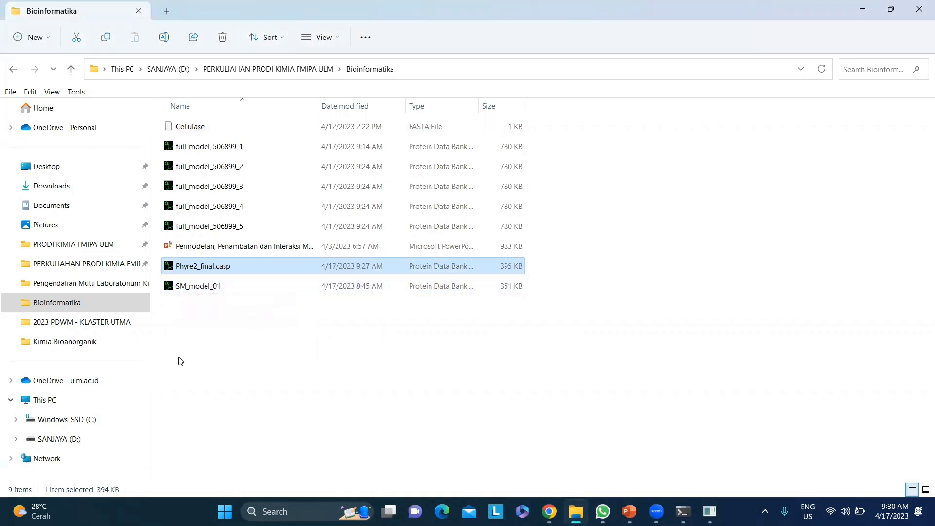
left_click(330, 348)
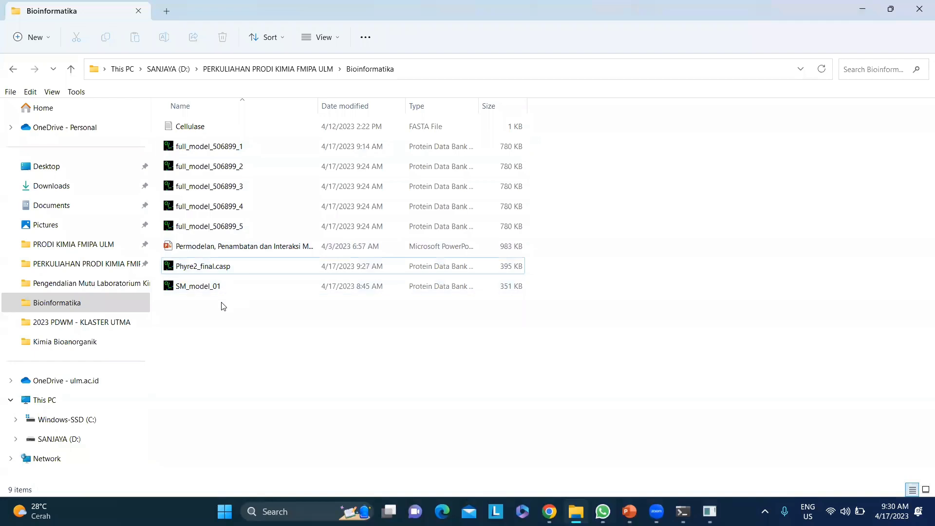
Switch to Chrome and view the SWISS-MODEL model results for the CelULM project.
left_click(549, 510)
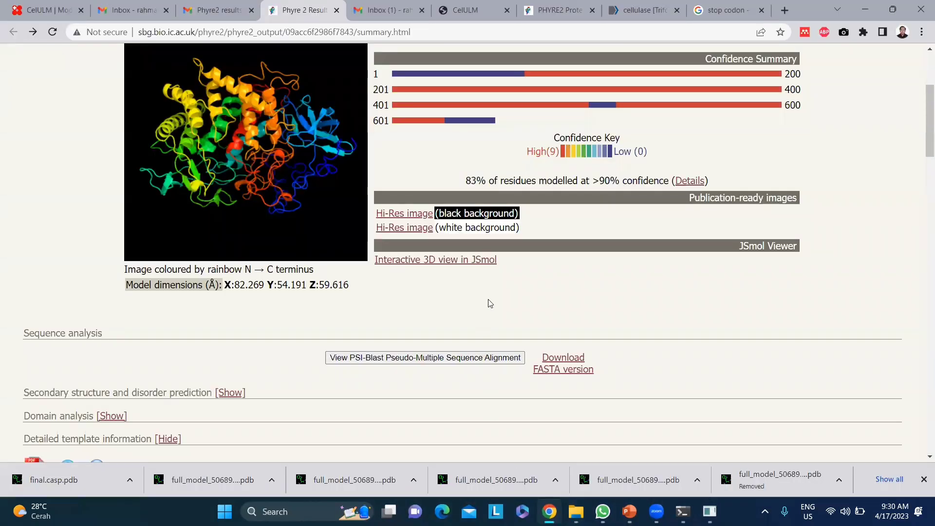
left_click(19, 5)
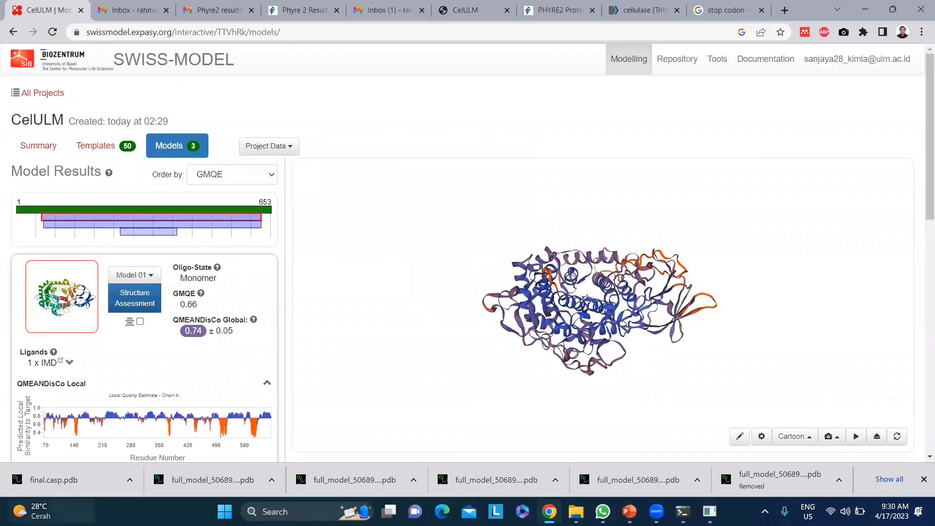
left_click(39, 512)
left_click(903, 324)
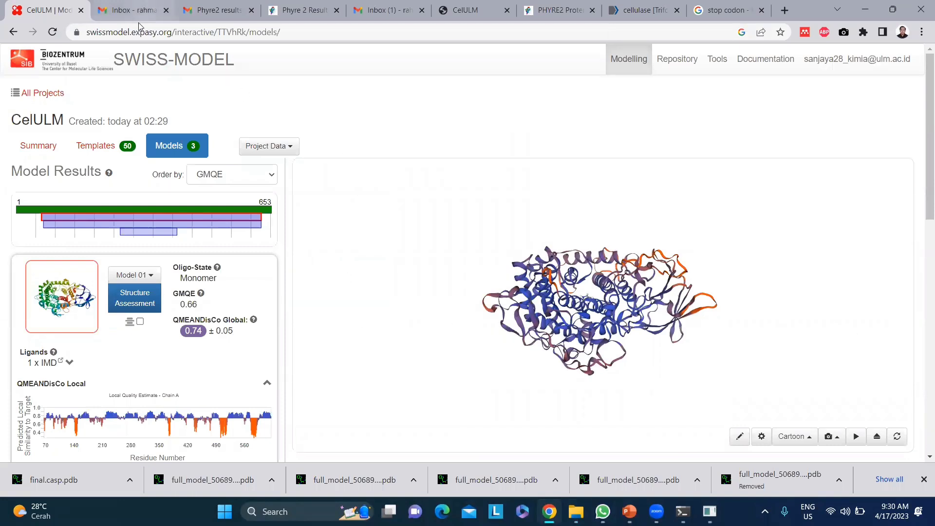
Launch Word and create a blank document.
left_click(279, 511)
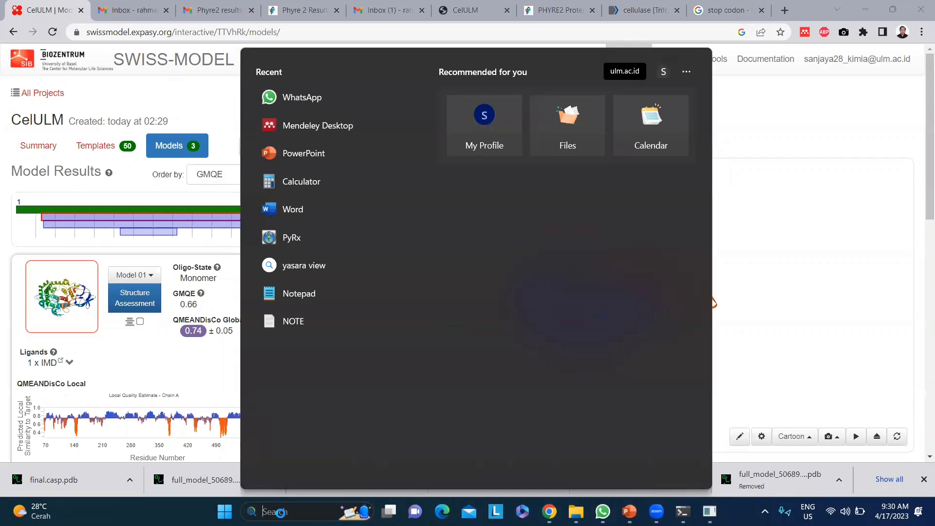
type("word")
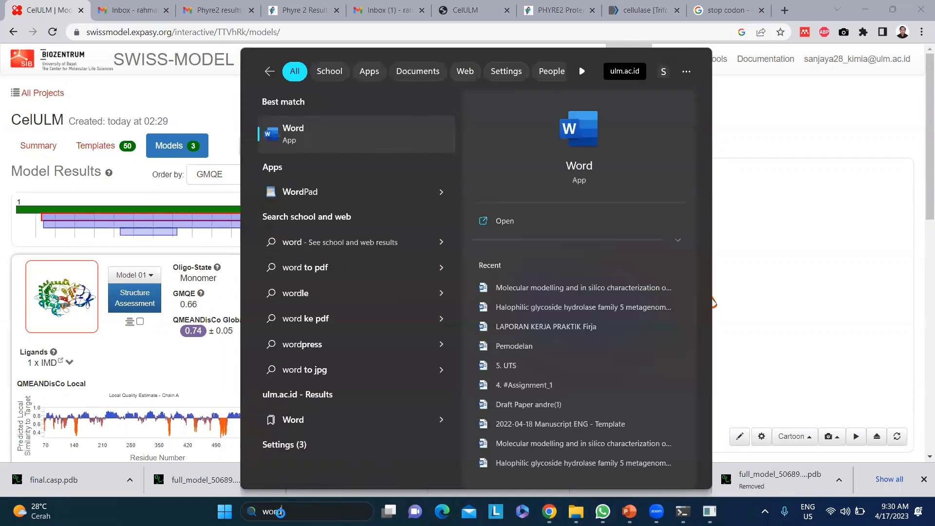
key("Return")
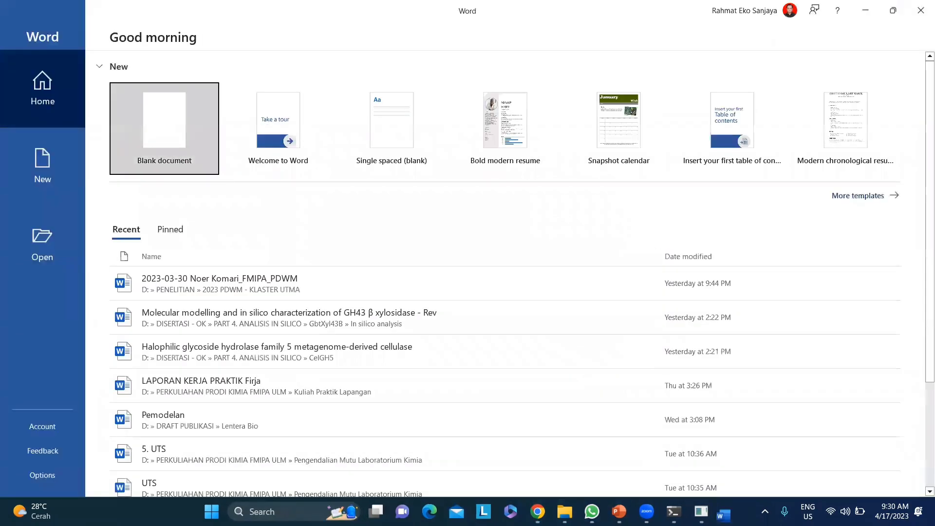
left_click(162, 122)
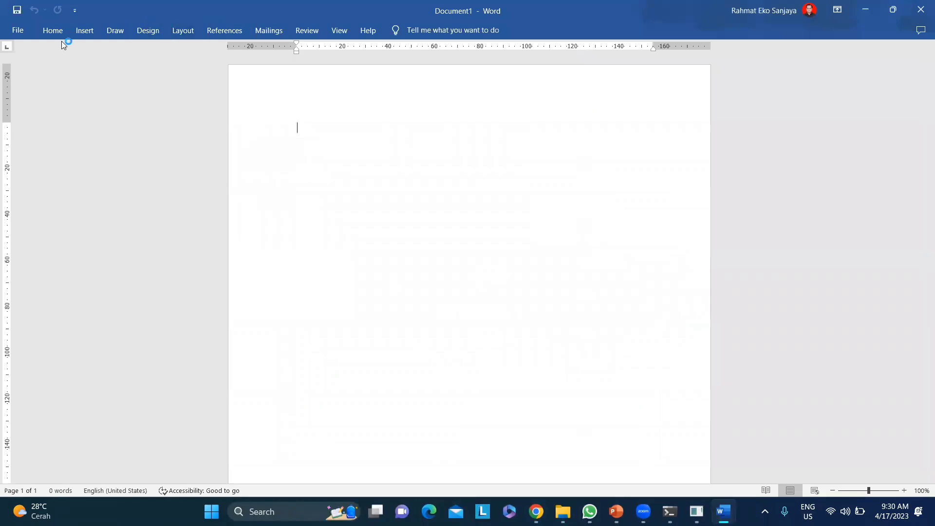
Set the blank document's font to Times New Roman and justify the paragraph.
left_click(54, 32)
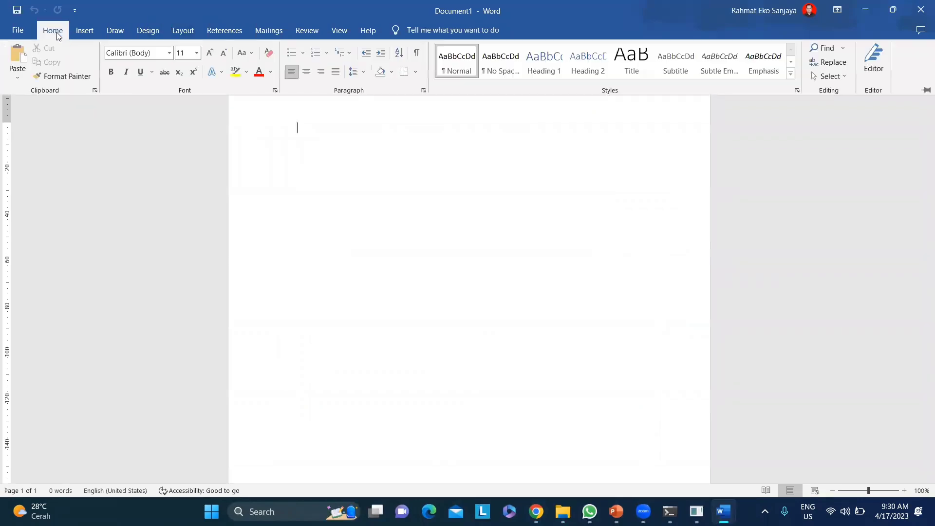
left_click(169, 53)
left_click(158, 124)
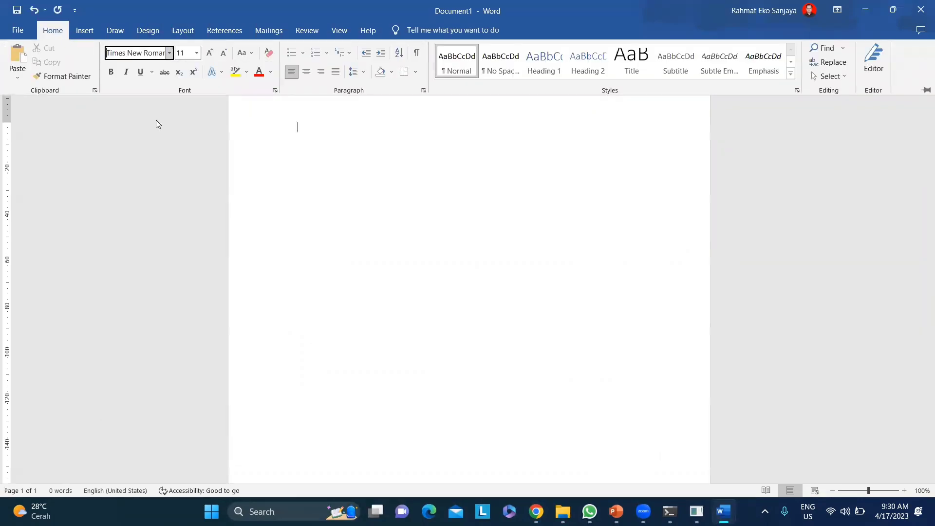
left_click(336, 72)
left_click(352, 72)
left_click(280, 146)
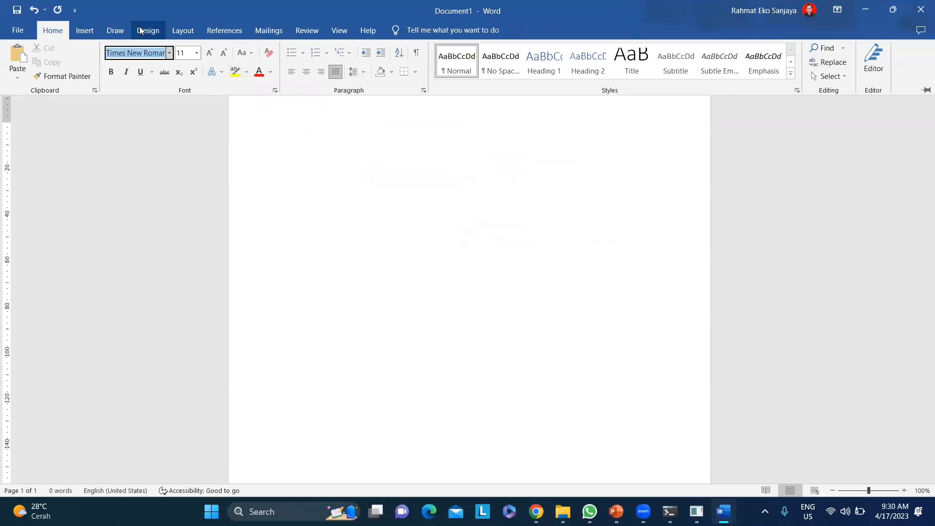
Insert a table with six columns and four rows and set the document's page margins to Narrow.
left_click(82, 33)
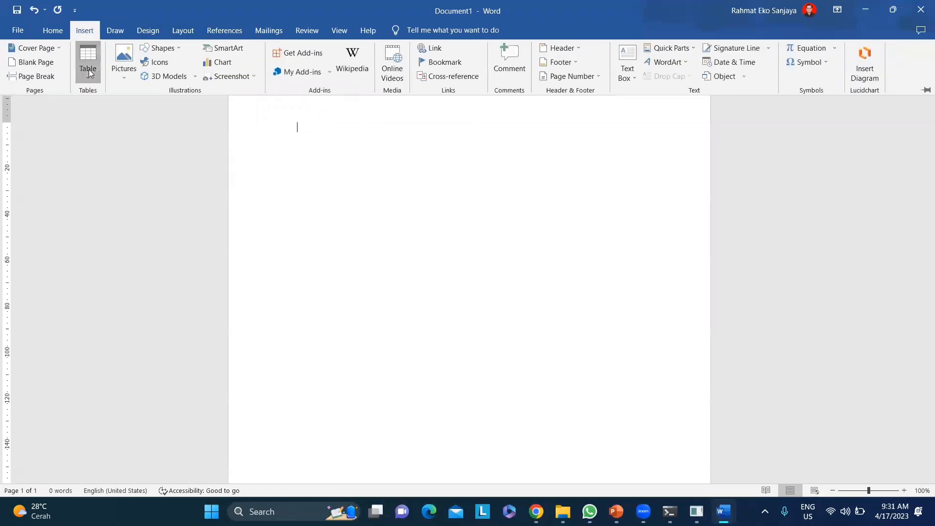
left_click(89, 72)
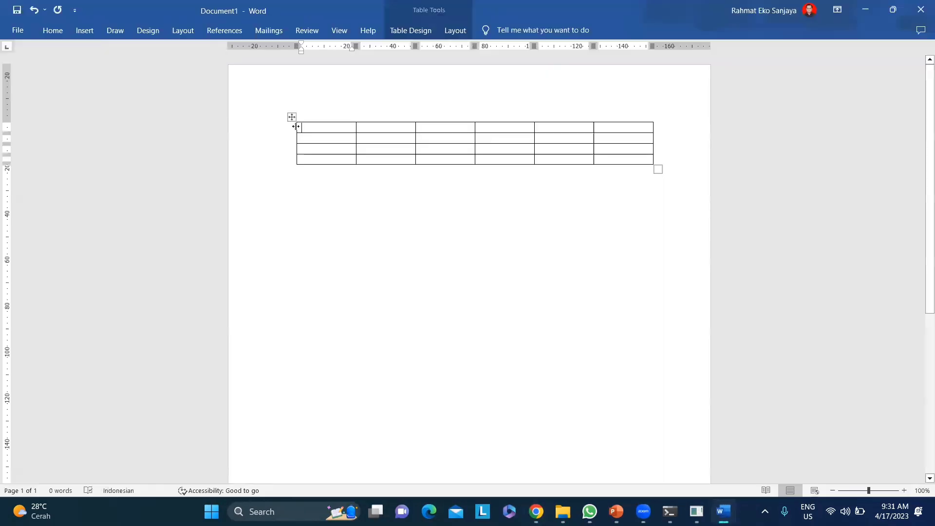
left_click(293, 117)
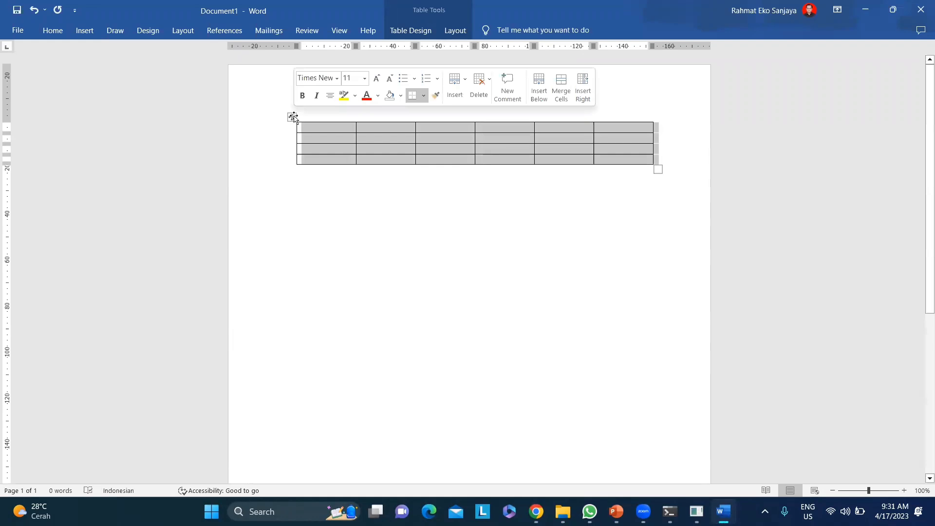
left_click(188, 30)
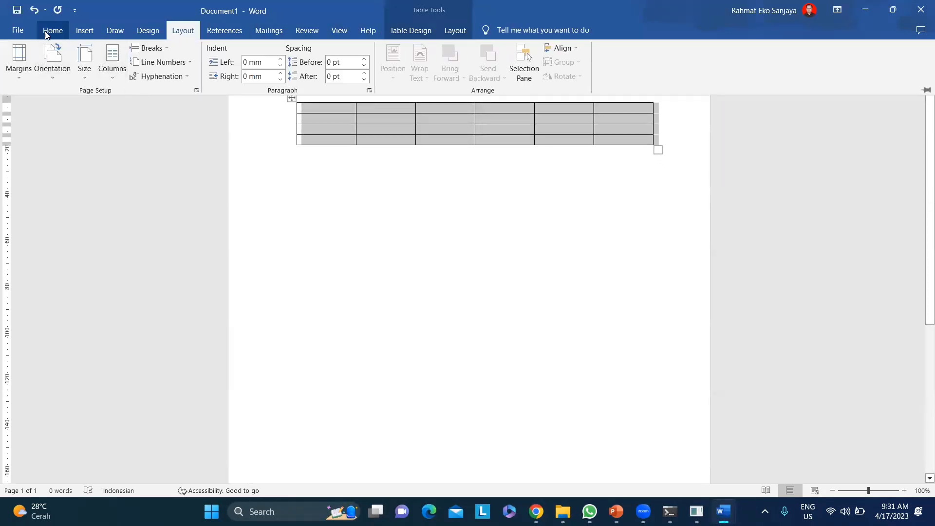
left_click(192, 111)
left_click(183, 31)
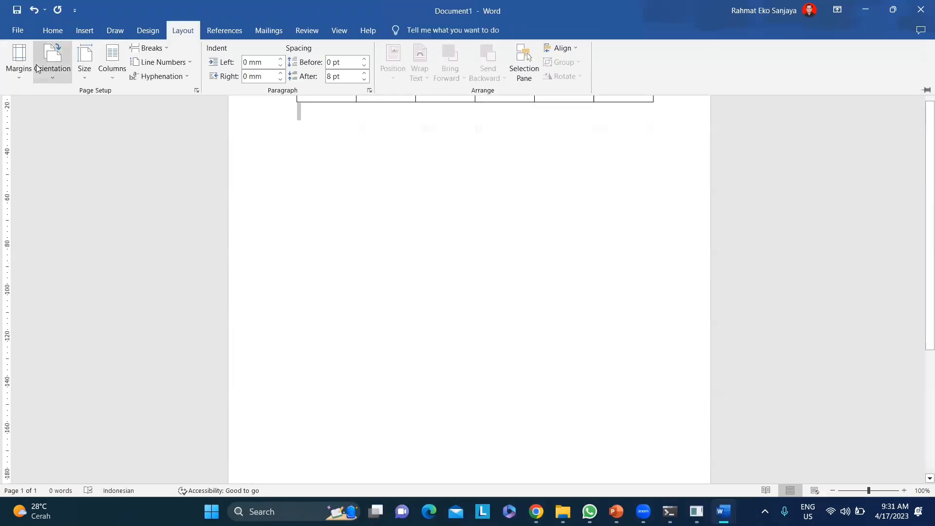
left_click(18, 61)
left_click(48, 185)
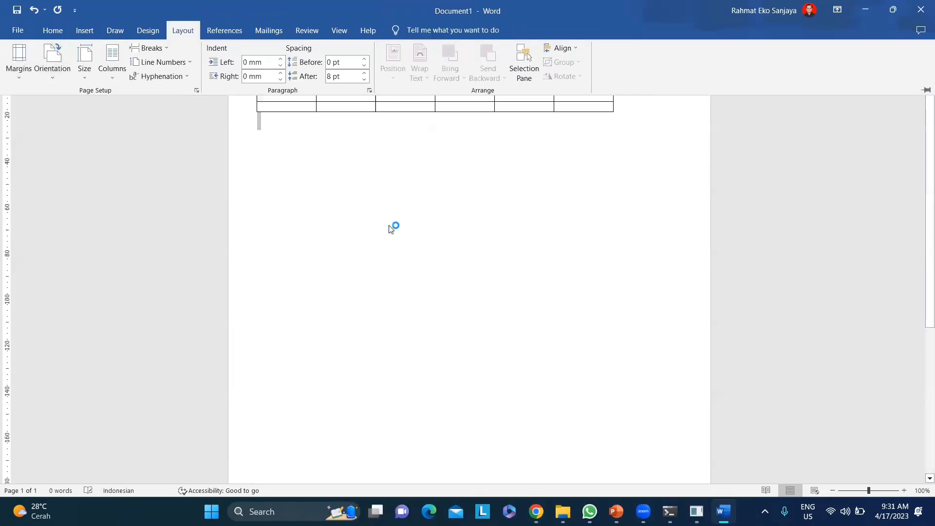
left_click(277, 99)
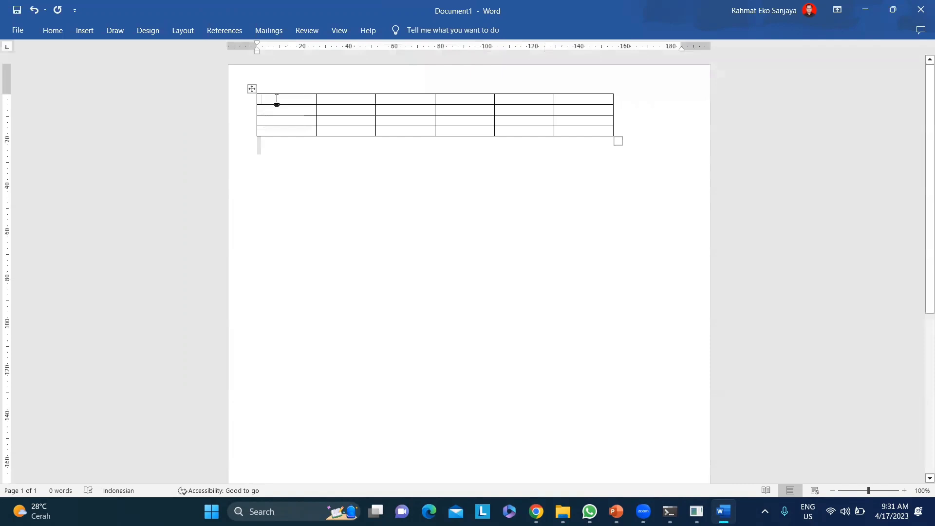
left_click(536, 511)
mouse_move(536, 511)
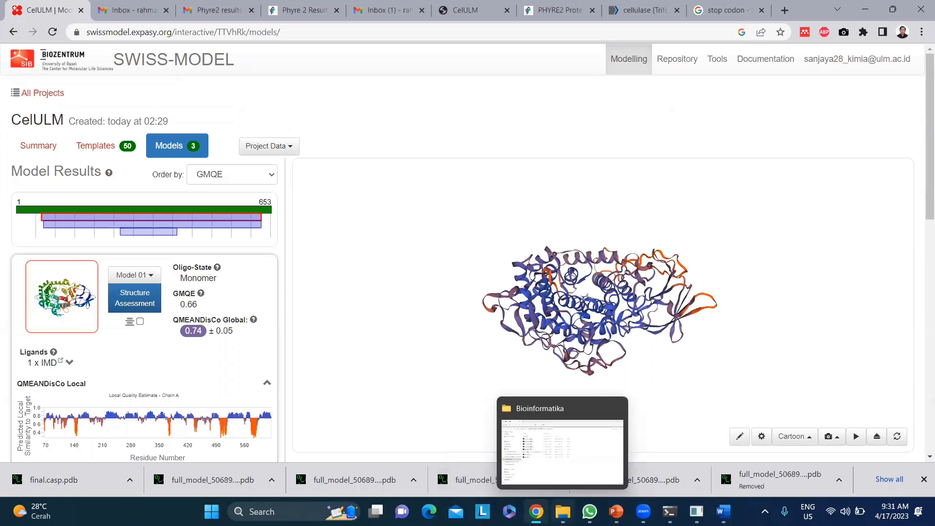
left_click(536, 511)
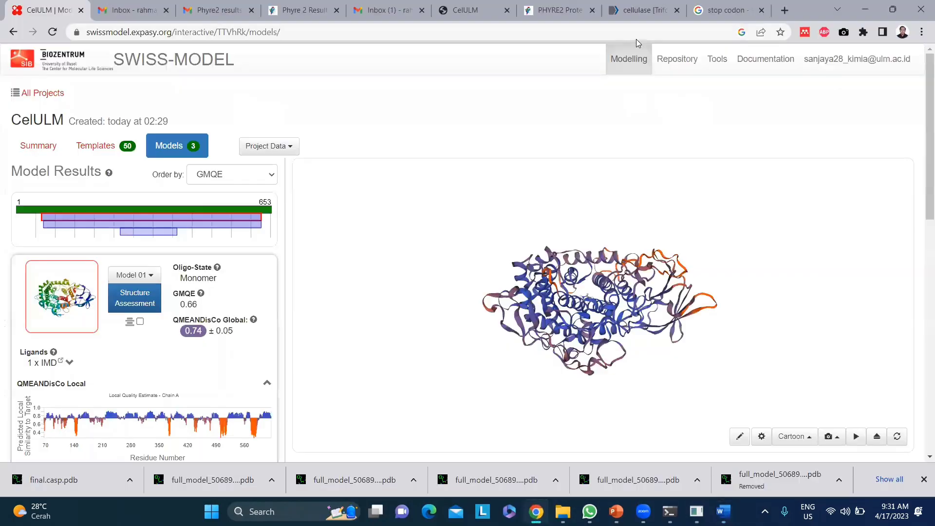
left_click(634, 33)
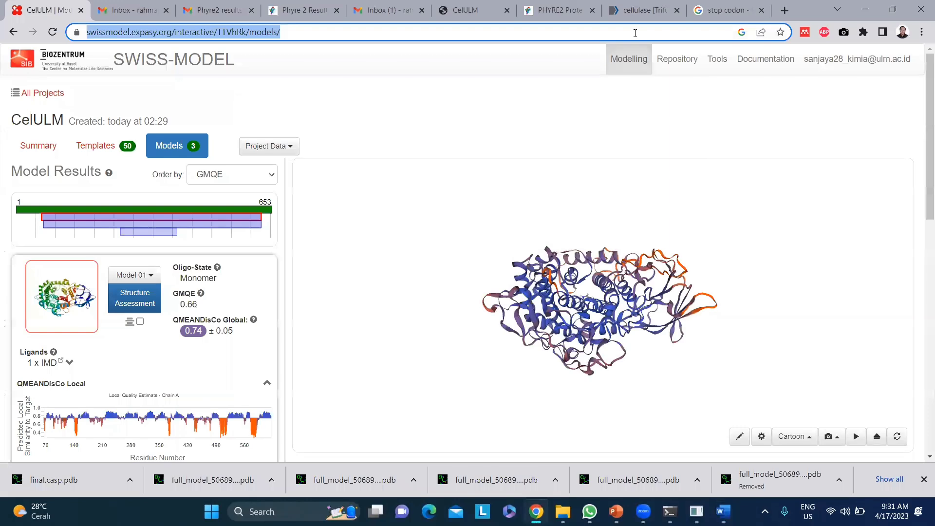
key("Caps_Lock")
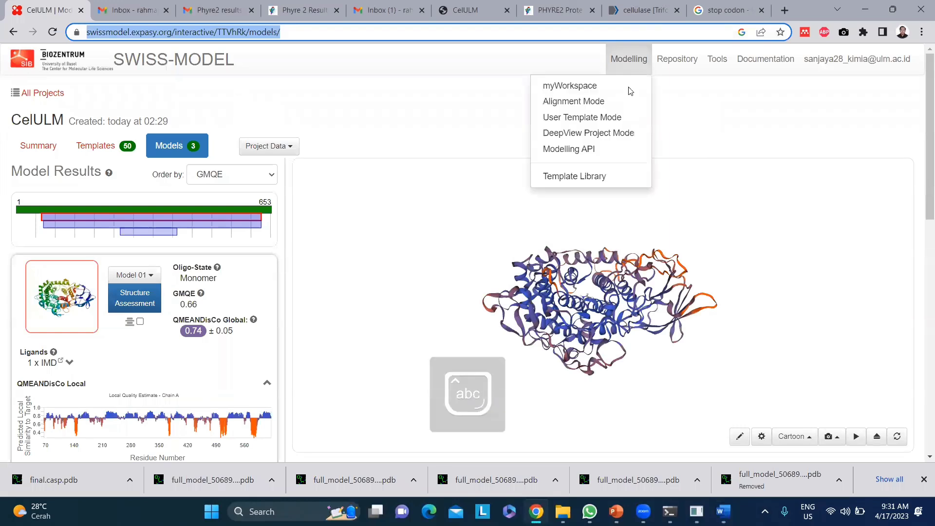
Launch Mendeley Desktop and open the article "In silico characterization of the GH5-cellulase family from uncultured microorganisms" from My Publications.
left_click(282, 506)
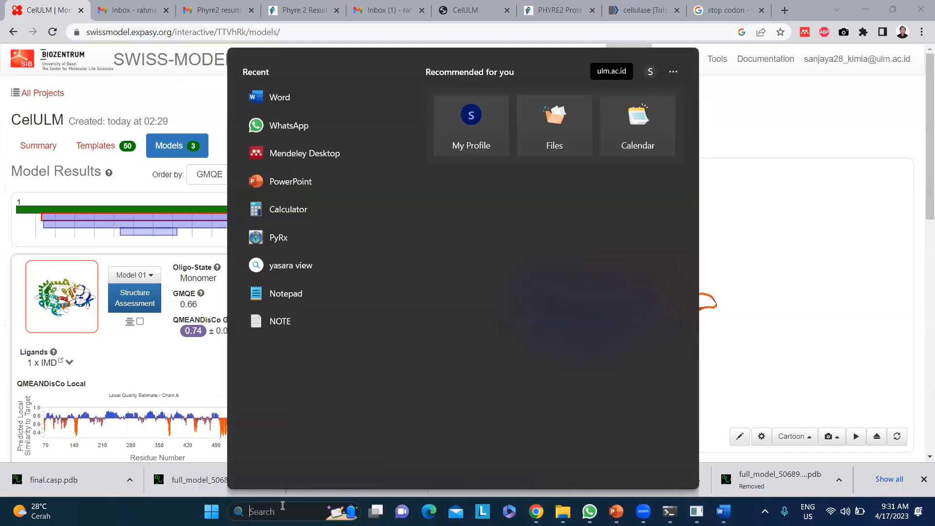
type("mende")
key("Return")
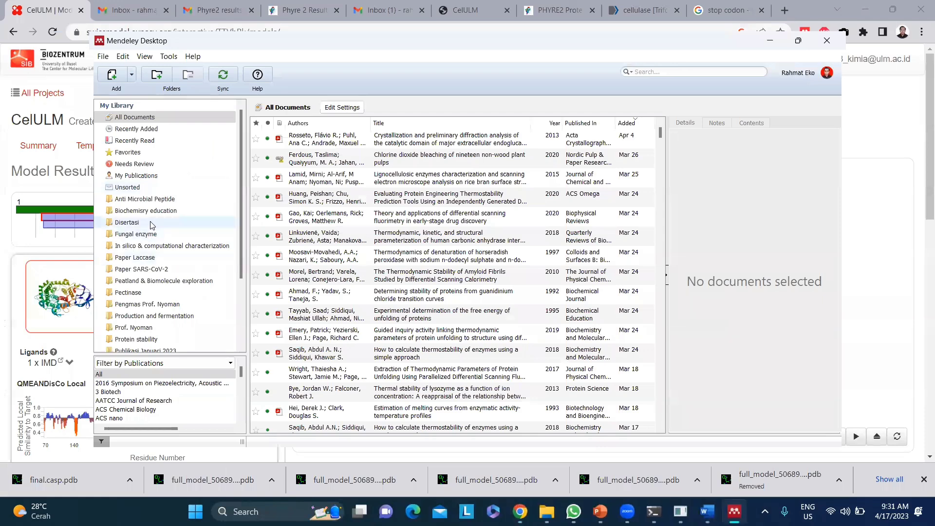
left_click(156, 176)
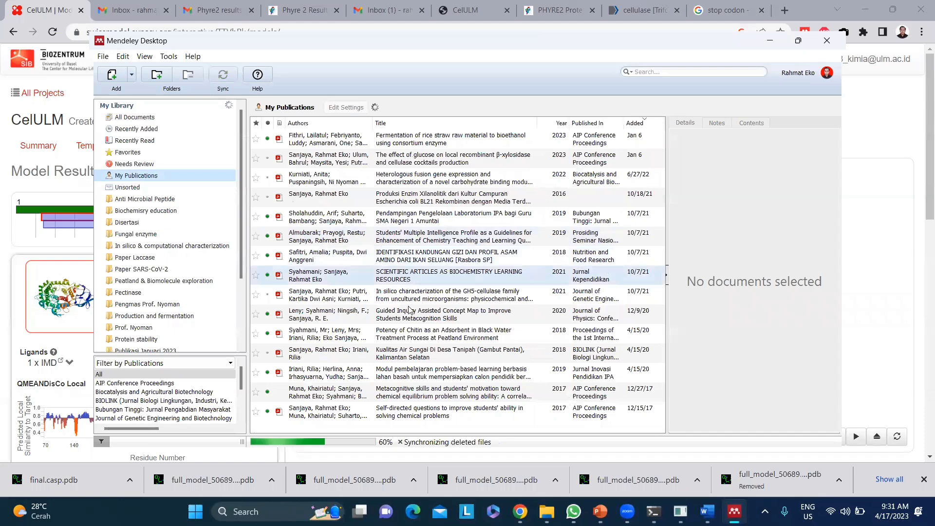
double_click(415, 291)
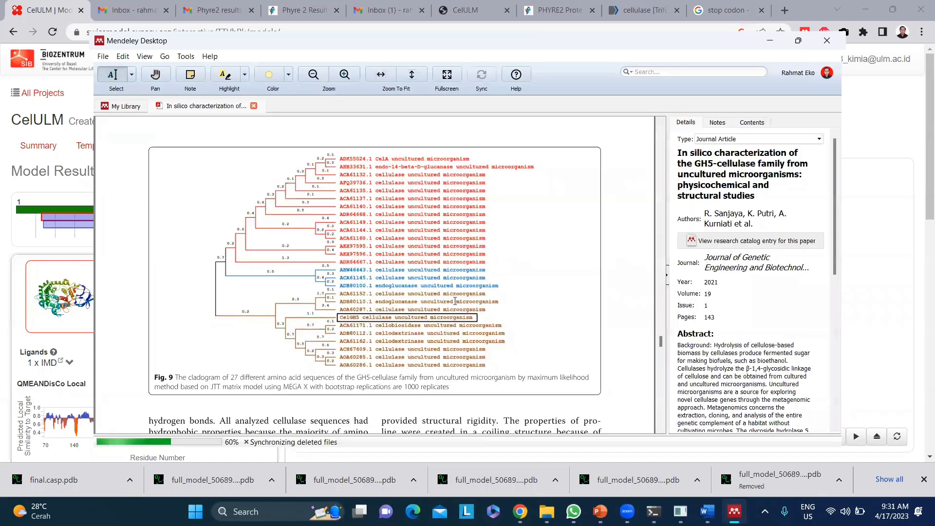
Find Table 5 comparing QMEAN4, ERRAT, Ramachandran plot and Z score in the article, and hide the document details to enlarge it.
scroll(455, 300, "down", 5)
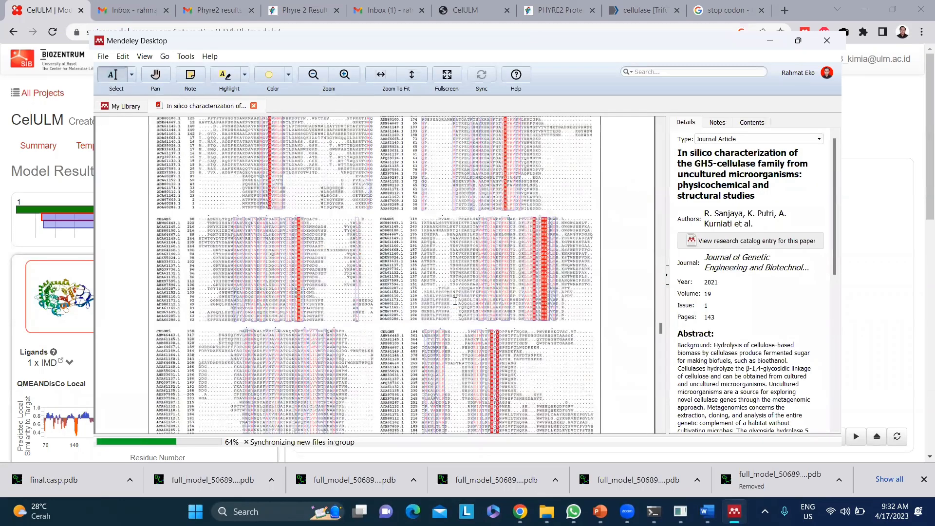
scroll(454, 300, "down", 15)
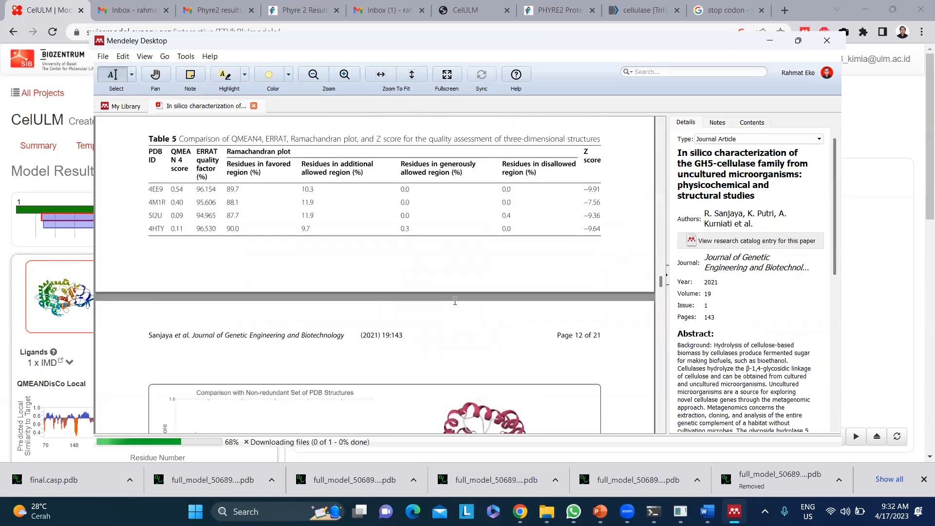
scroll(454, 300, "up", 1)
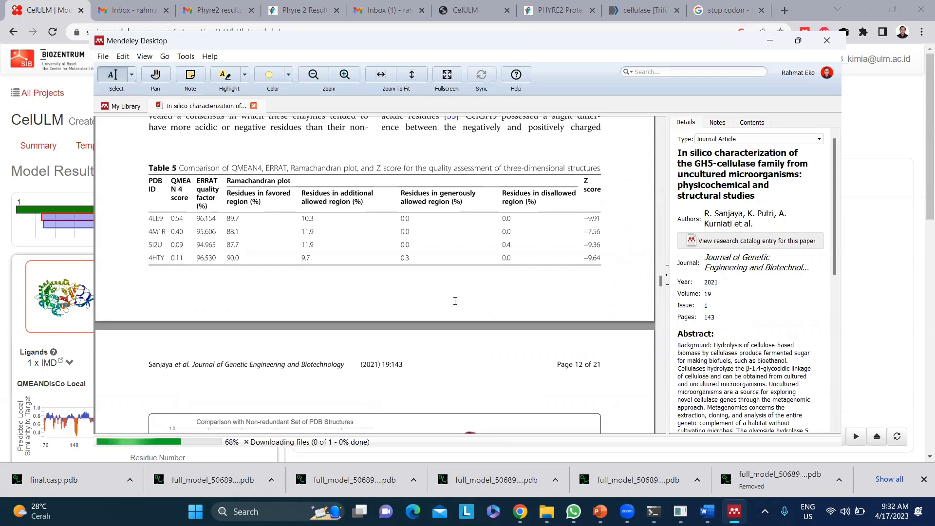
left_click(667, 275)
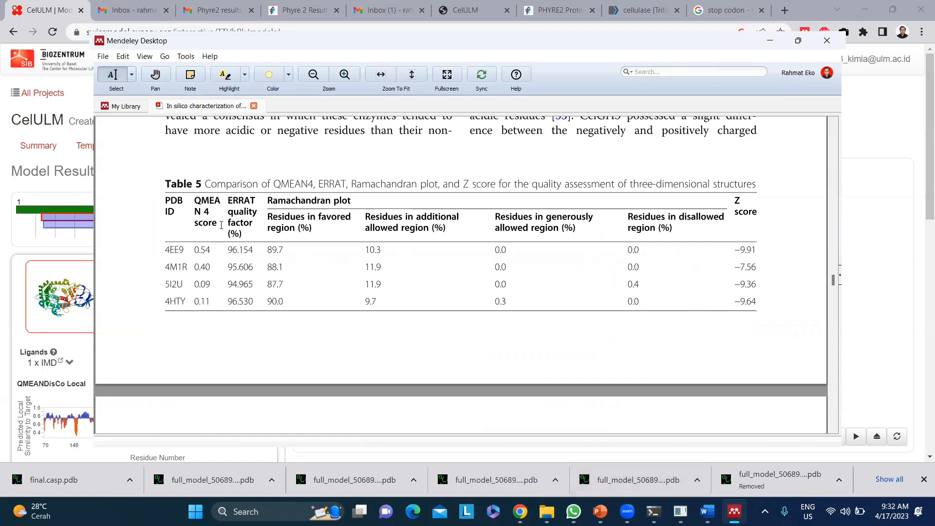
Check the ERRAT column in the article's Table 5 and enter "ERRAT" as the second column heading of the Word table in Document1.
left_click_drag(230, 199, 243, 224)
left_click(584, 384)
left_click(707, 511)
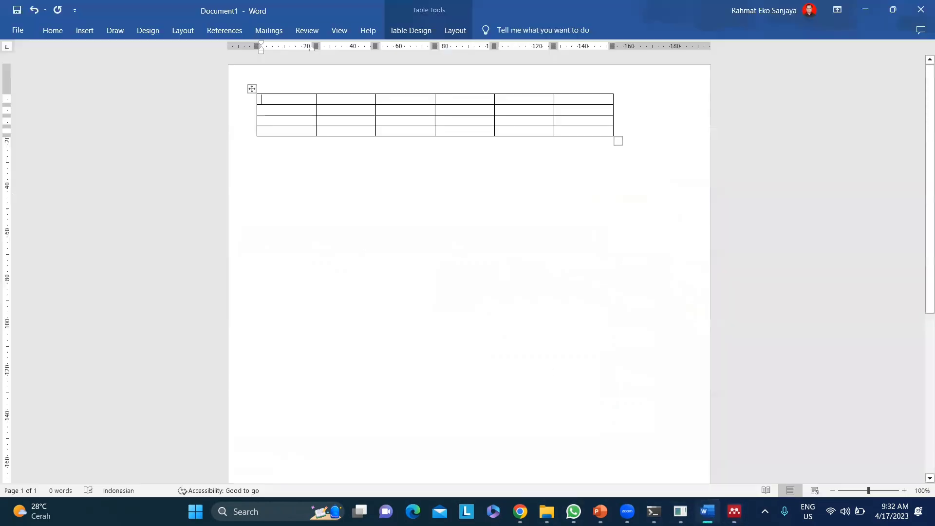
left_click(331, 100)
key("Caps_Lock")
type("ERRAT")
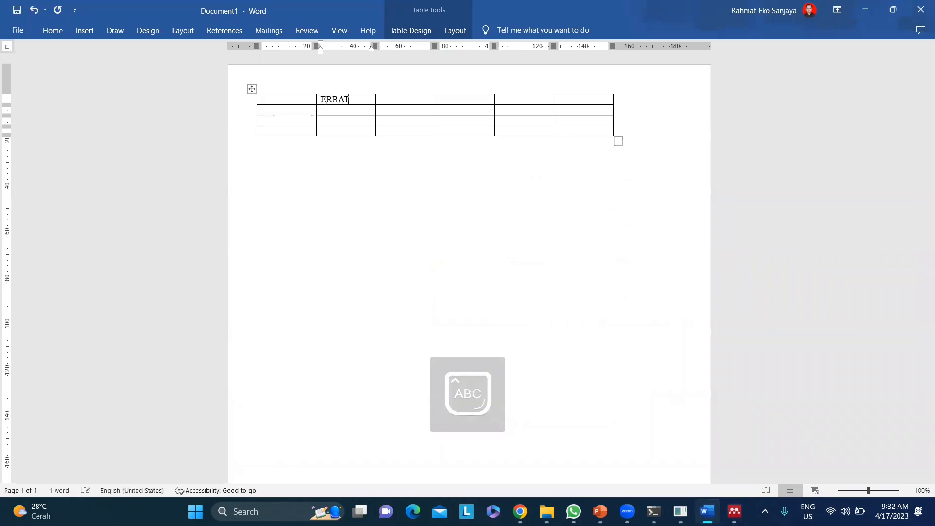
key("Tab")
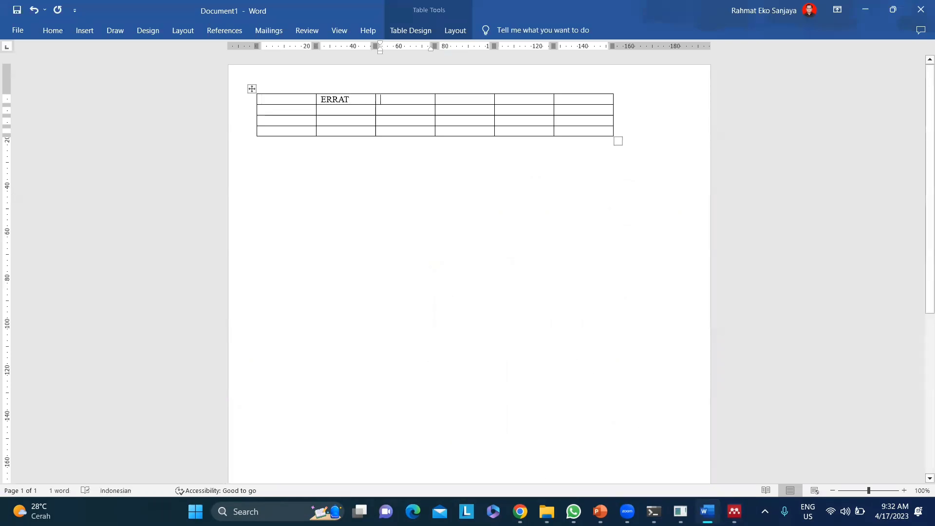
Consult the Ramachandran plot columns in the article's Table 5 and enter "Residue in favored region" as the Word table's third column heading.
key("alt+Tab")
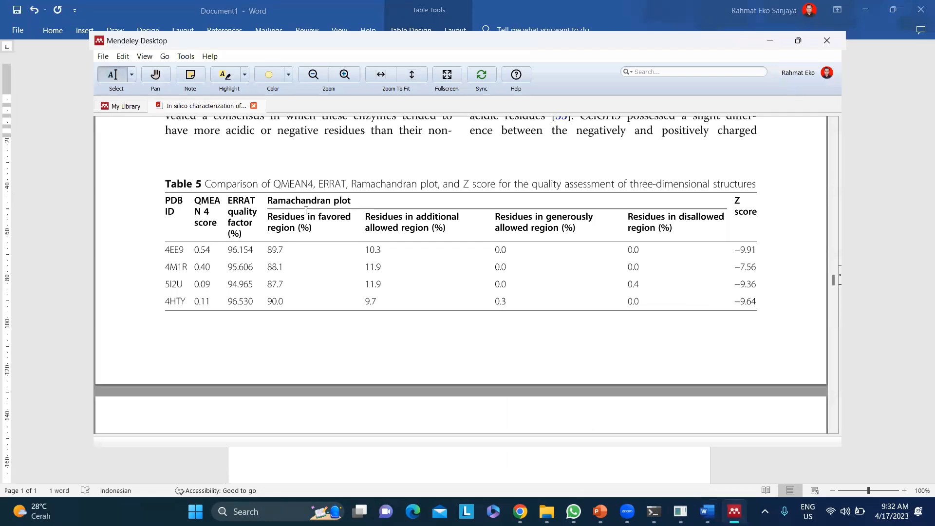
left_click_drag(270, 216, 314, 228)
left_click(320, 231)
left_click(734, 512)
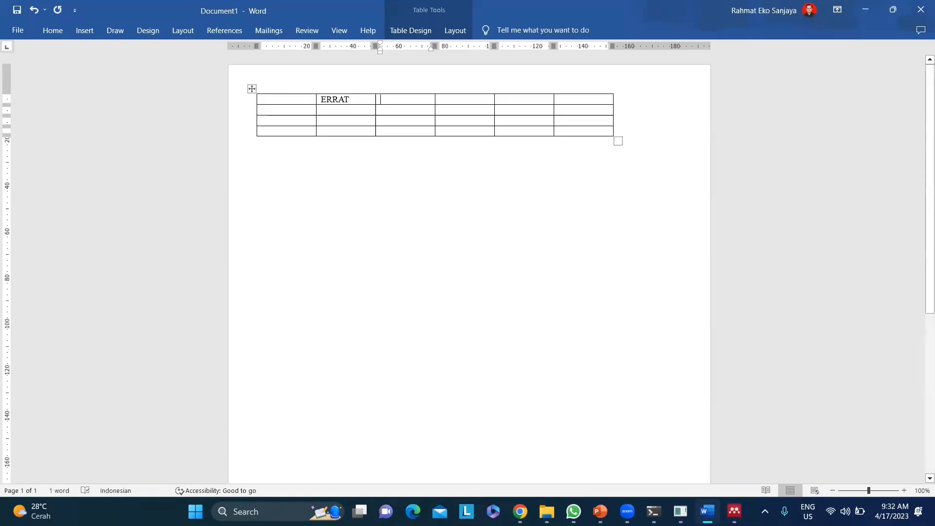
type("Resudye")
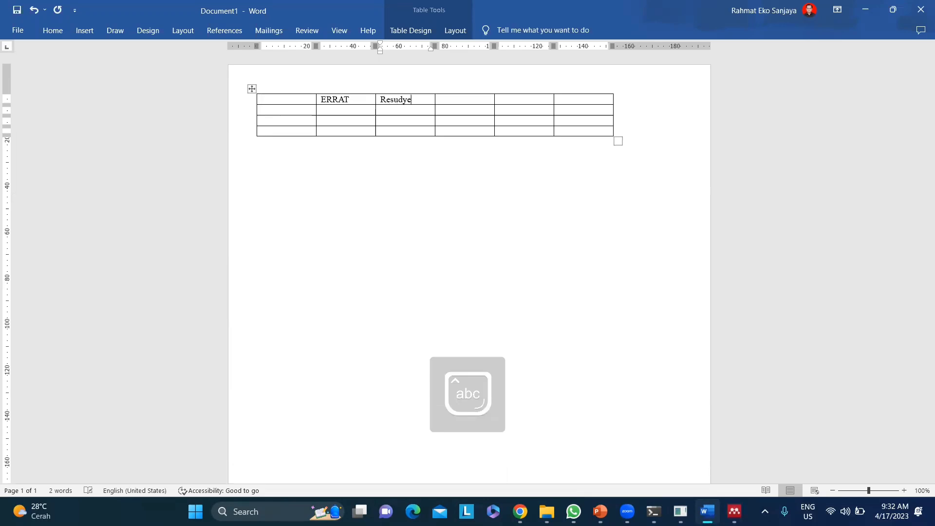
key("BackSpace")
key("BackSpace")
key("BackSpace")
key("BackSpace")
key("BackSpace")
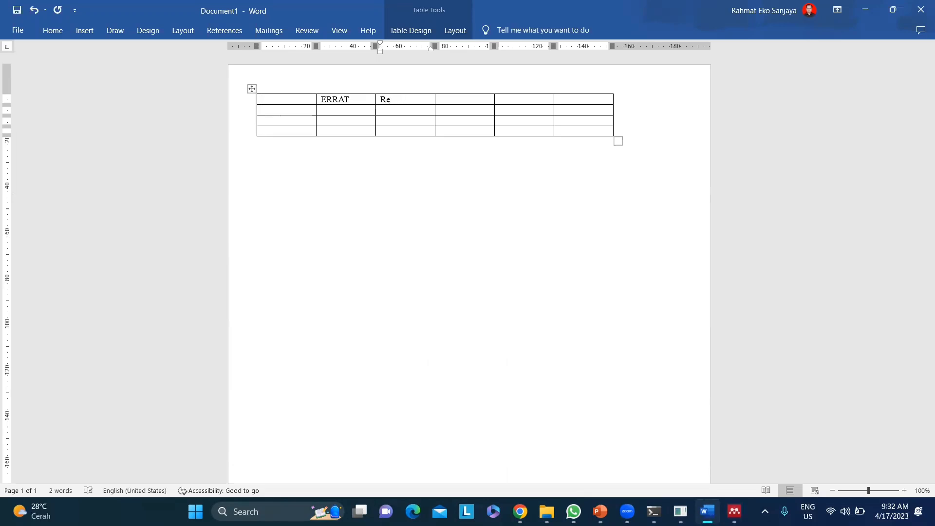
type("sidue in favored regi")
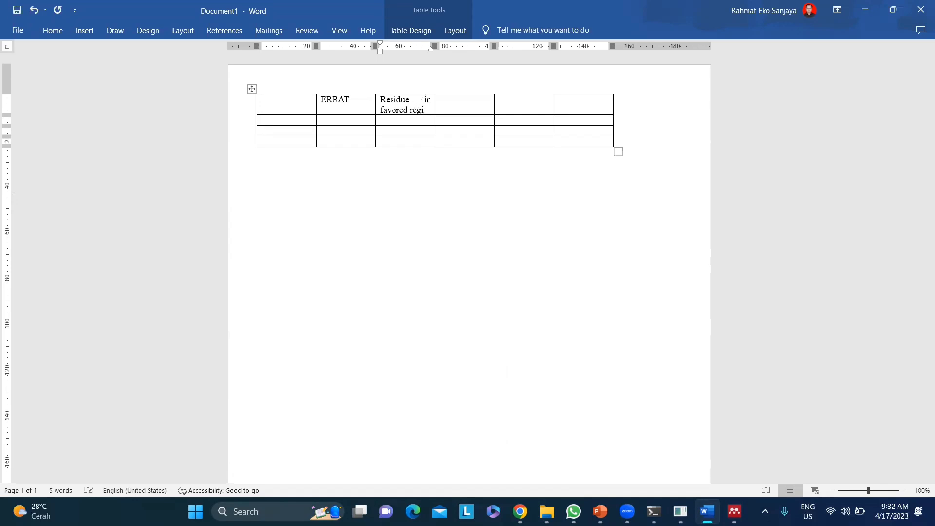
type("on")
Check the last column of the article's Table 5 and enter "Z score" as the Word table's fourth column heading.
left_click(439, 99)
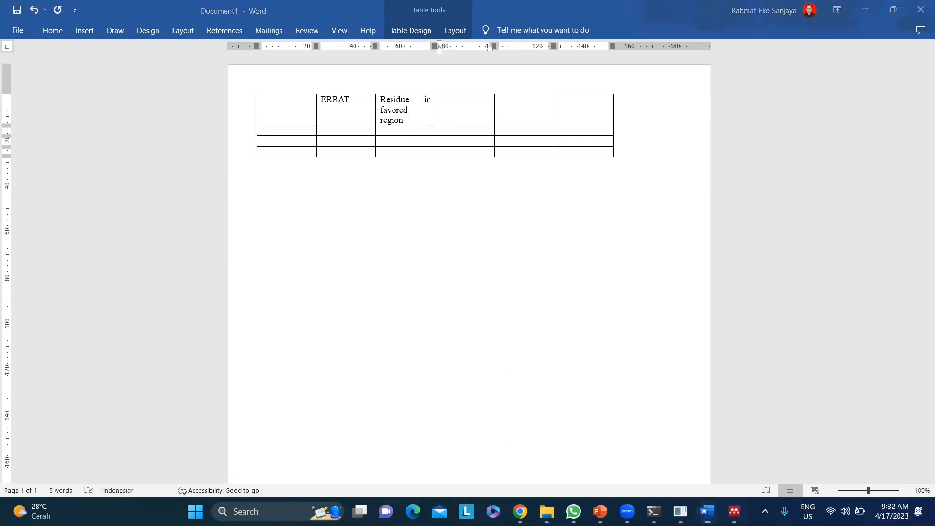
key("alt+Tab")
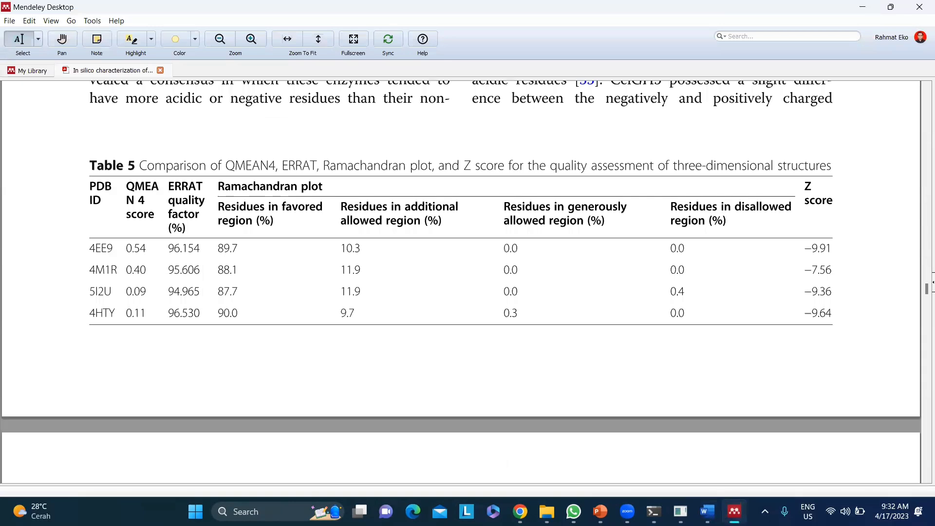
key("alt+Tab")
key("Caps_Lock")
type("Z sc")
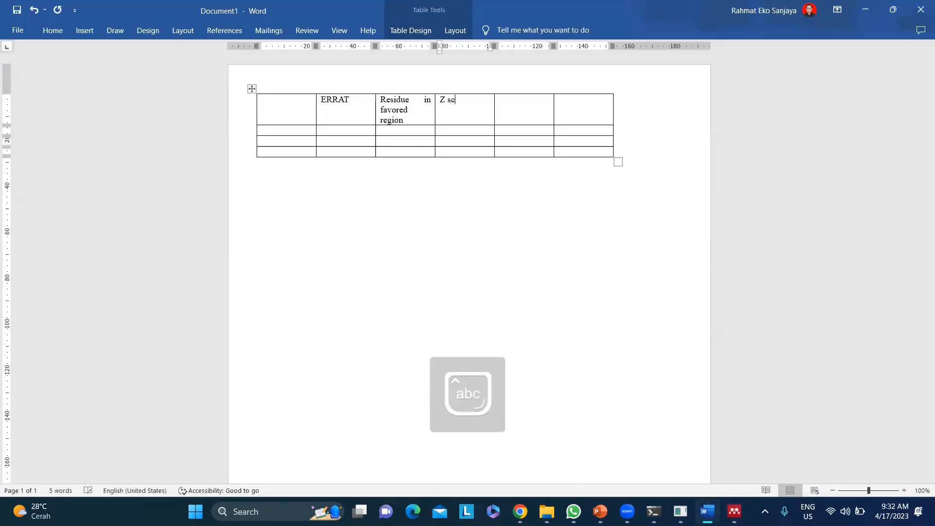
type("ore")
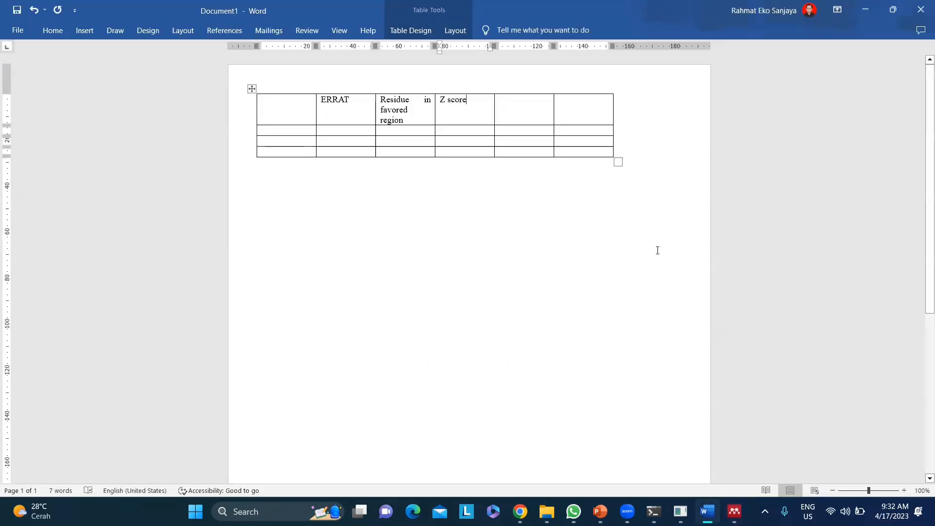
Look through the article in Mendeley beyond Table 5, including the Fig. 6 structure visualization, for further quality assessment criteria.
left_click(512, 130)
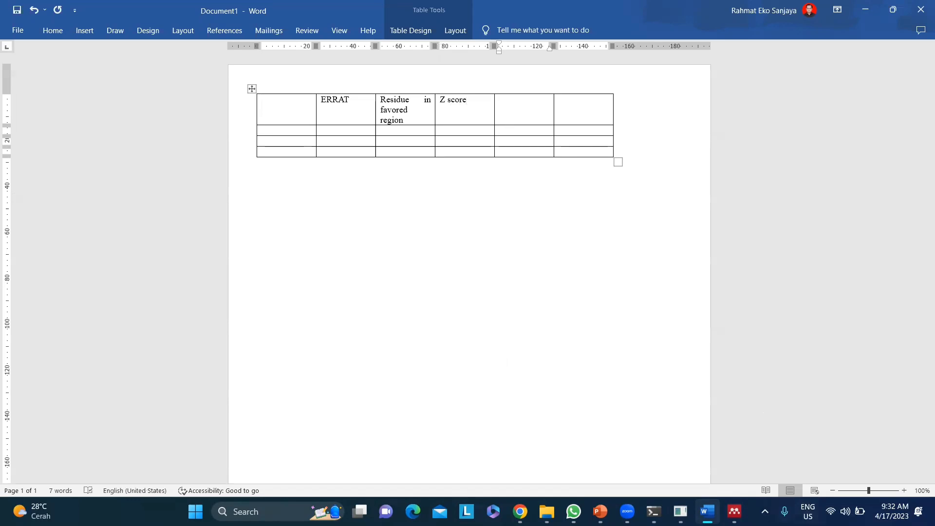
key("alt+Tab")
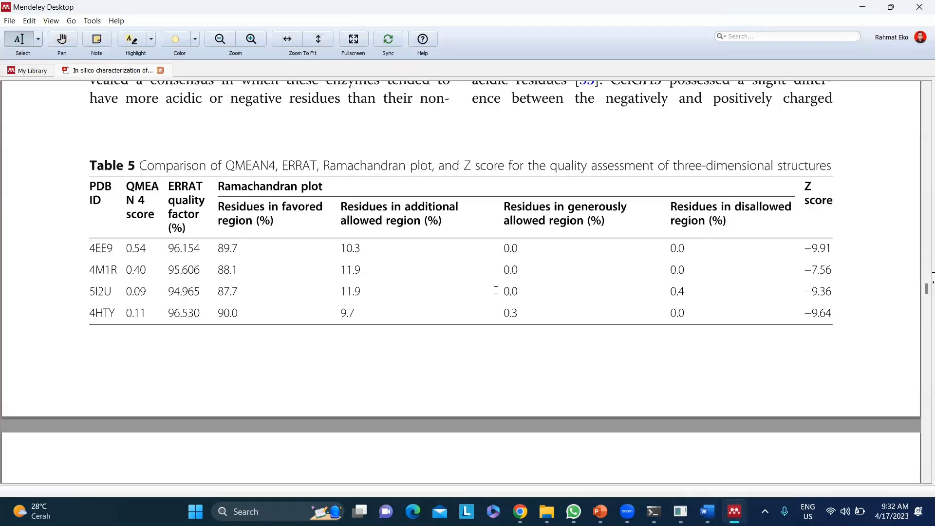
scroll(495, 290, "up", 1)
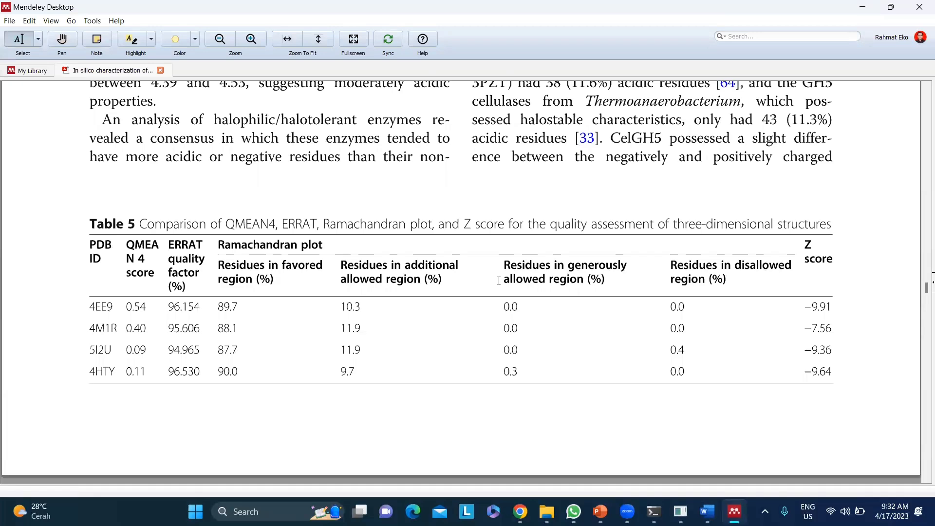
scroll(499, 281, "down", 15)
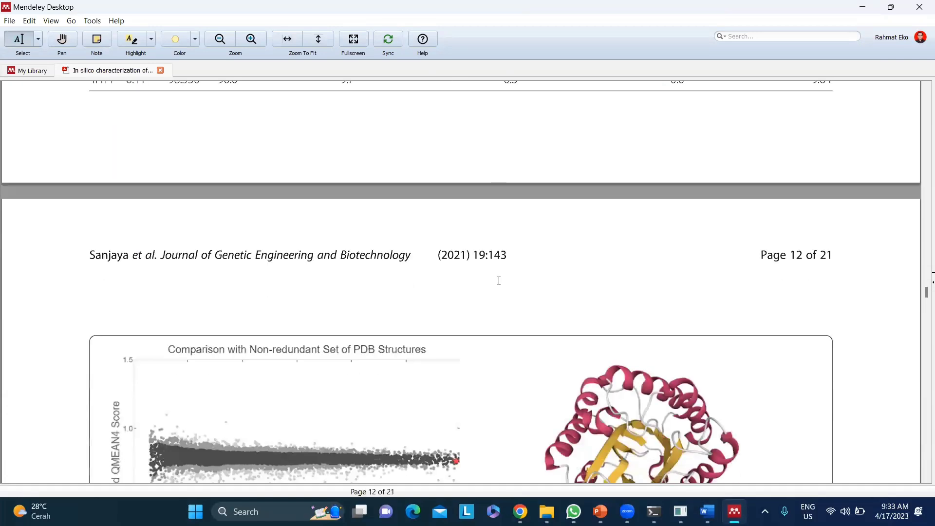
scroll(597, 425, "down", 10)
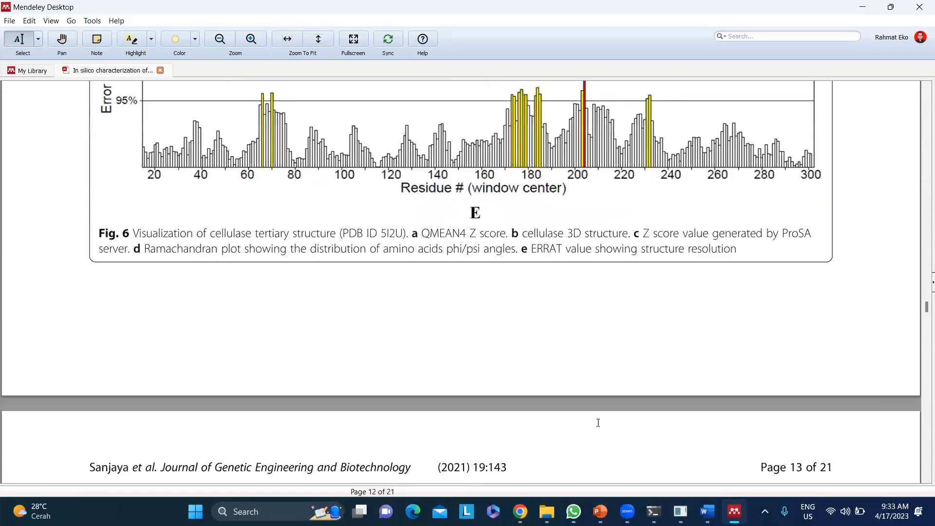
Open the Word document "Halophilic glycoside hydrolase family 5 metagenome-derived cellulase" from D:\DISERTASI - OK\PART 4. ANALISIS IN SILICO\CelGH5 and find Tabel 6.
left_click(547, 511)
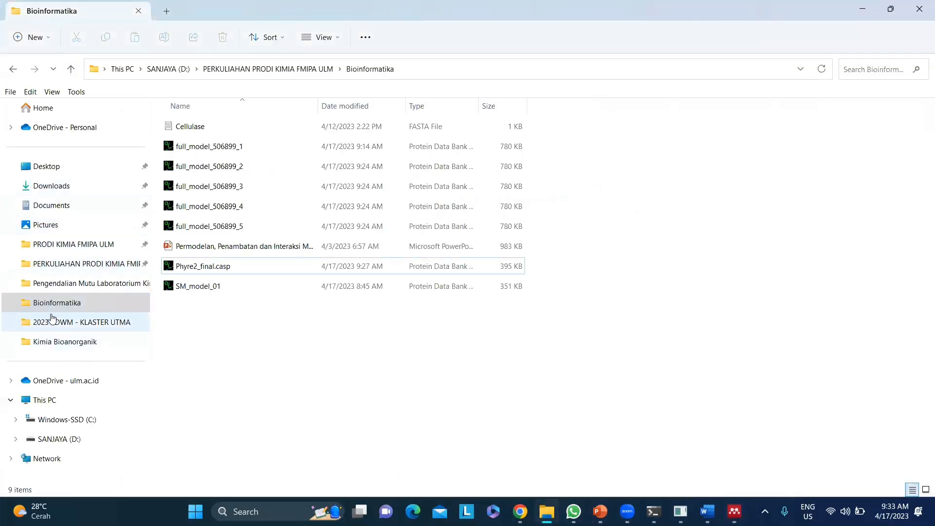
left_click(45, 441)
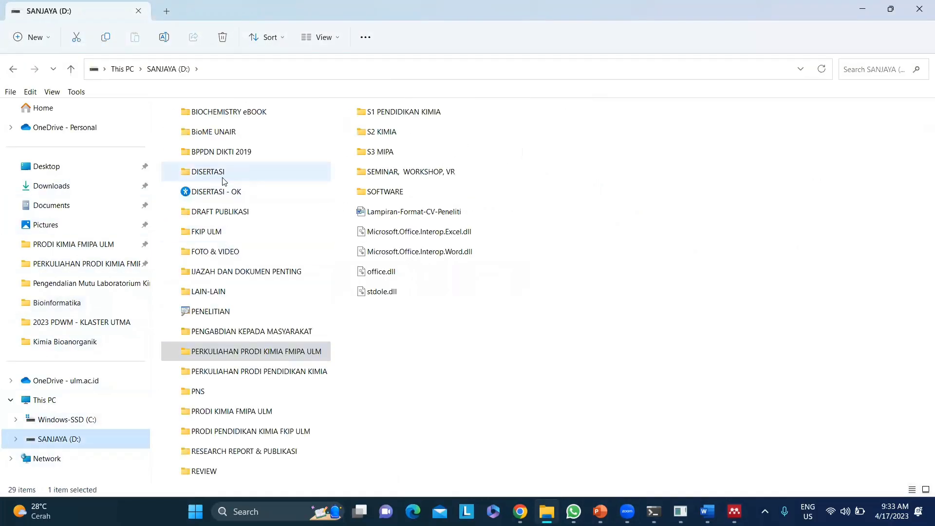
double_click(224, 189)
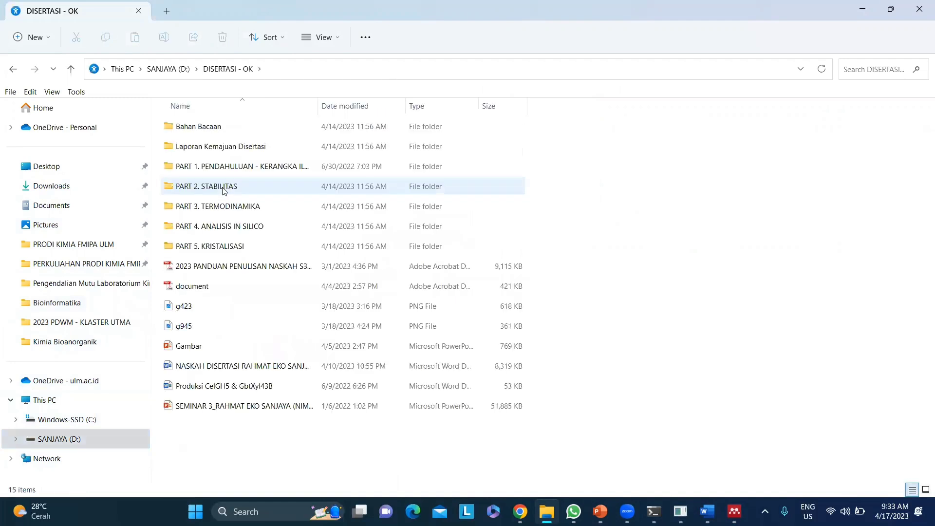
double_click(227, 228)
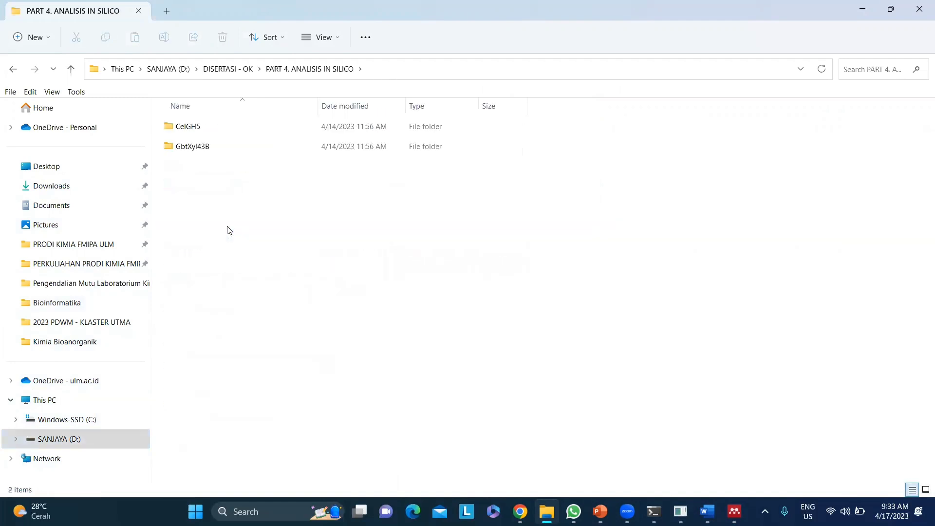
double_click(211, 128)
scroll(224, 279, "down", 2)
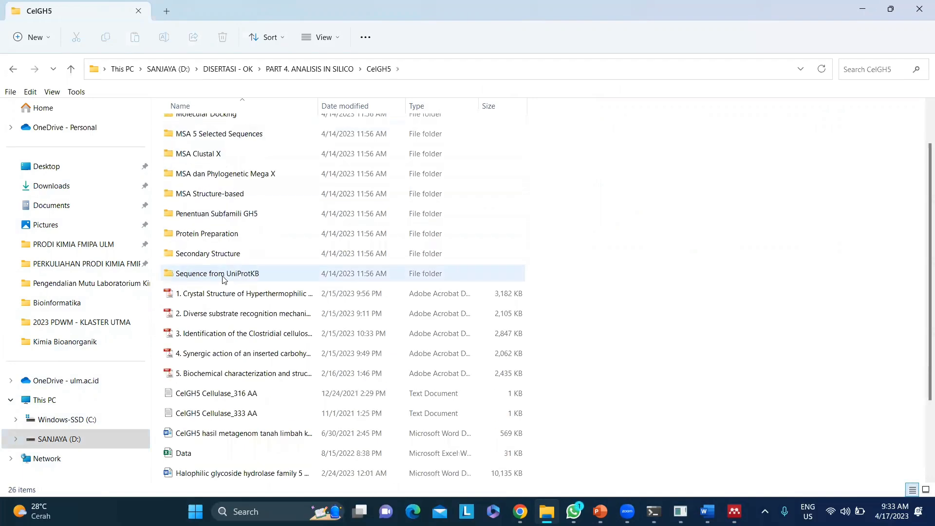
scroll(224, 279, "down", 1)
double_click(224, 434)
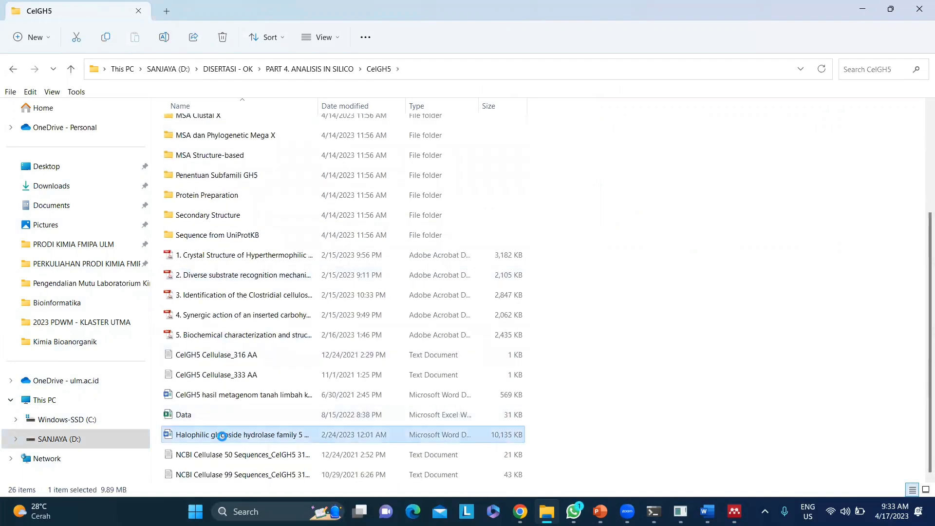
scroll(560, 282, "down", 5)
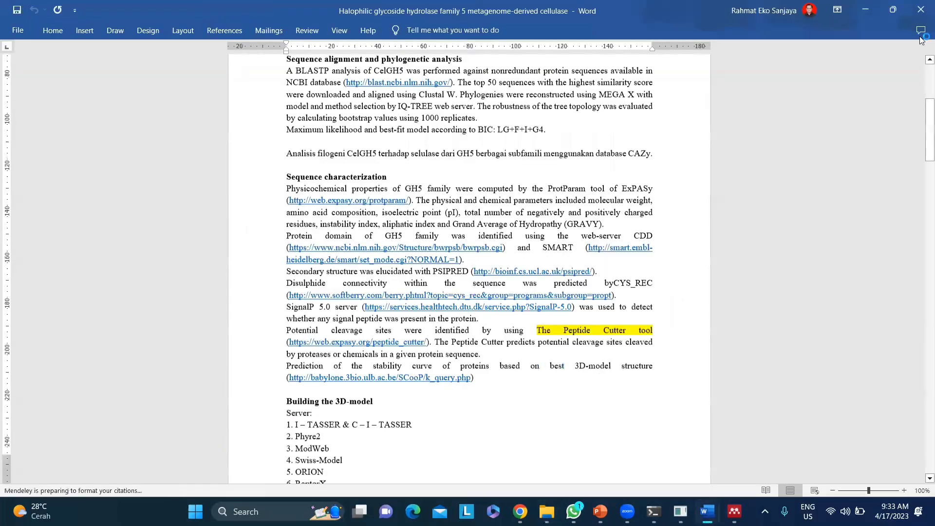
scroll(923, 54, "down", 8)
left_click_drag(923, 147, 921, 289)
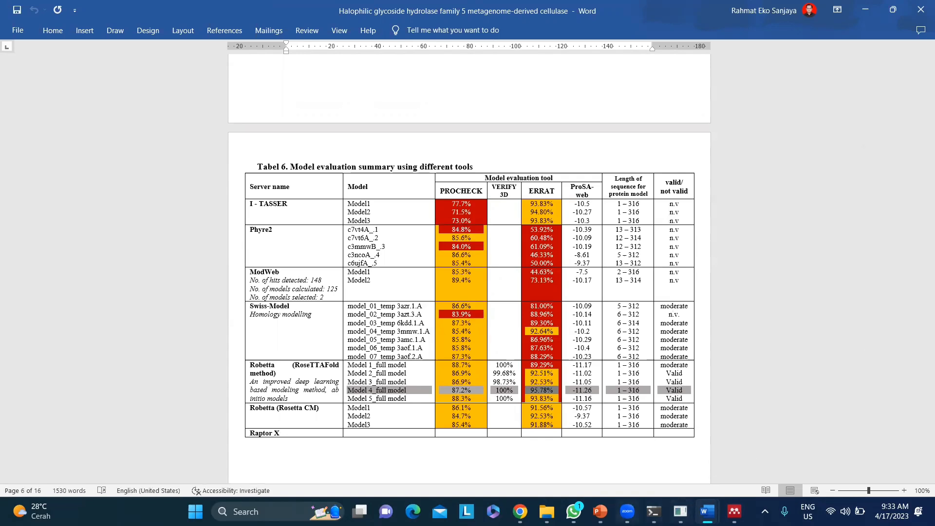
Return to Document1 and extend the "Z score" column heading with "(ProSA web)".
mouse_move(706, 511)
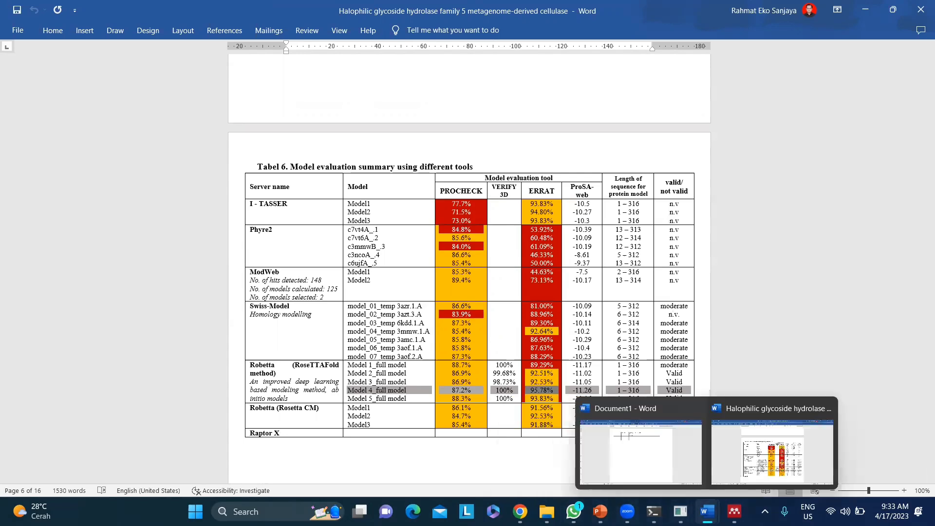
left_click(641, 450)
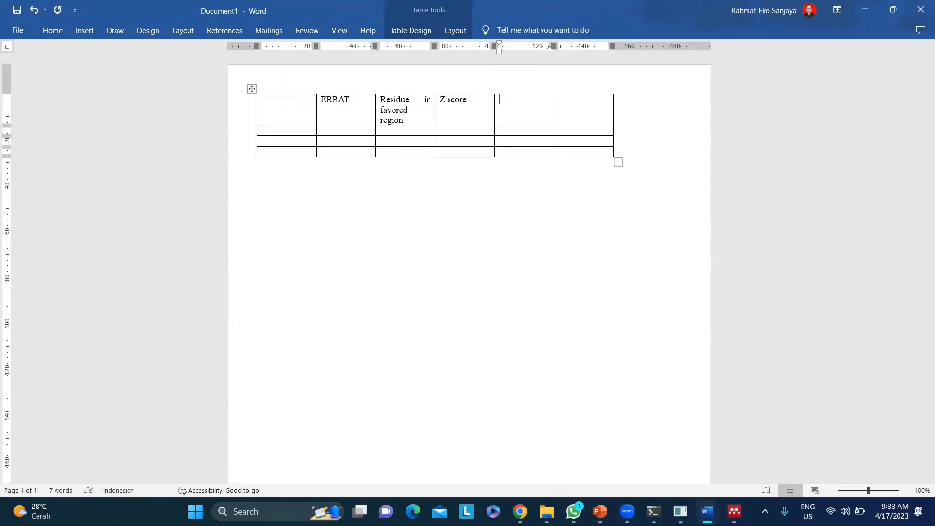
left_click(471, 107)
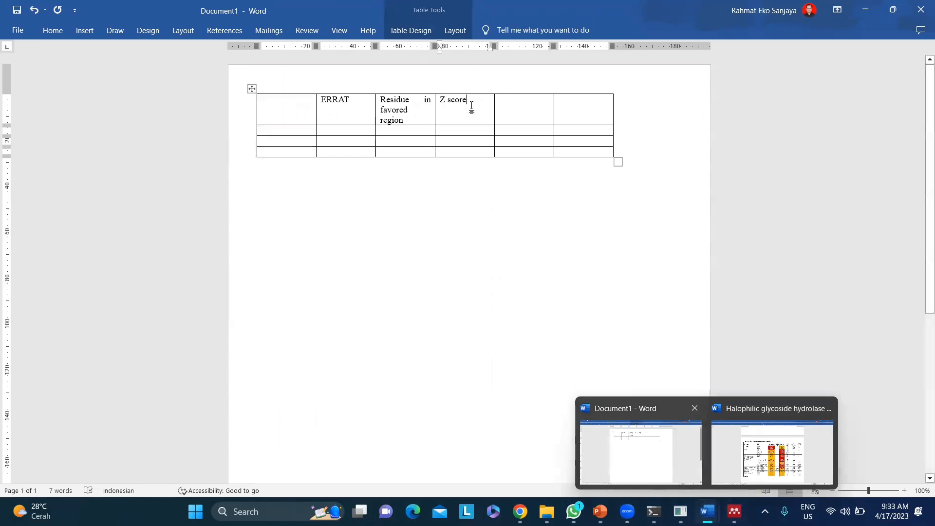
type("(P")
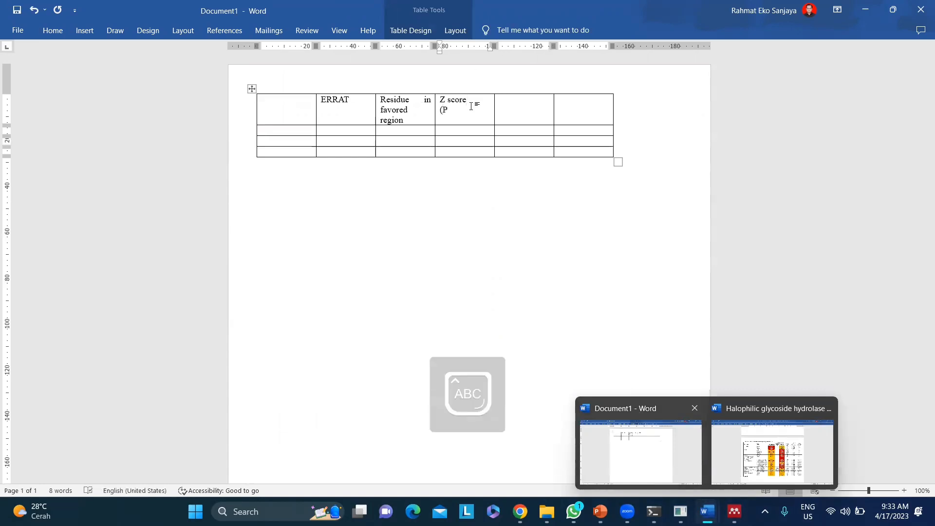
type("roSA")
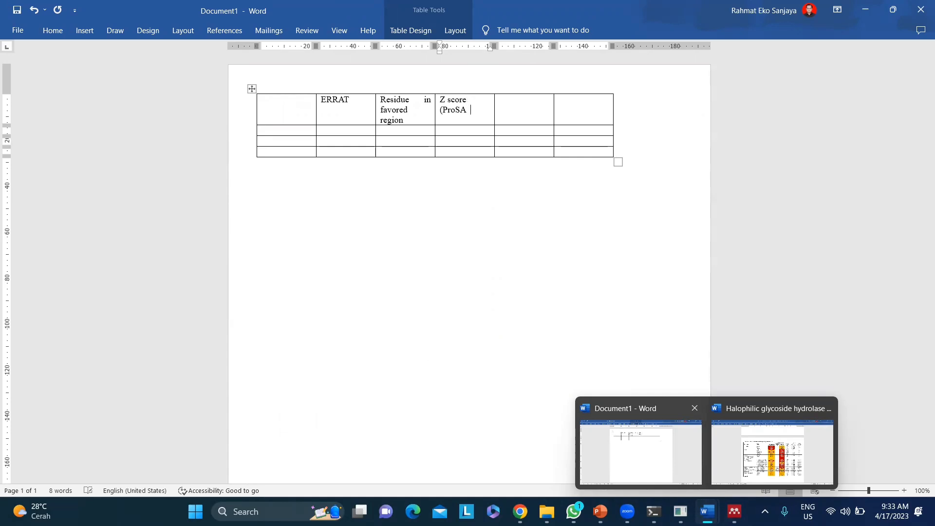
type(" web)")
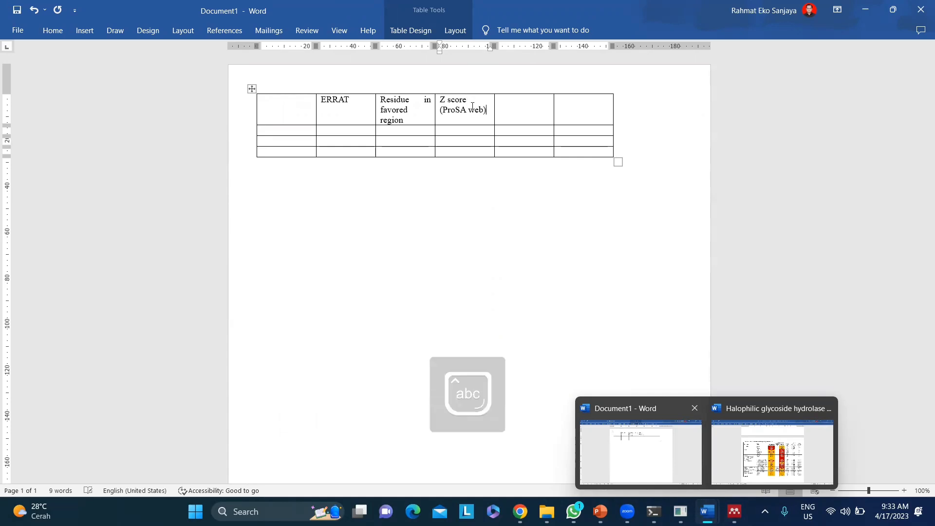
key("Tab")
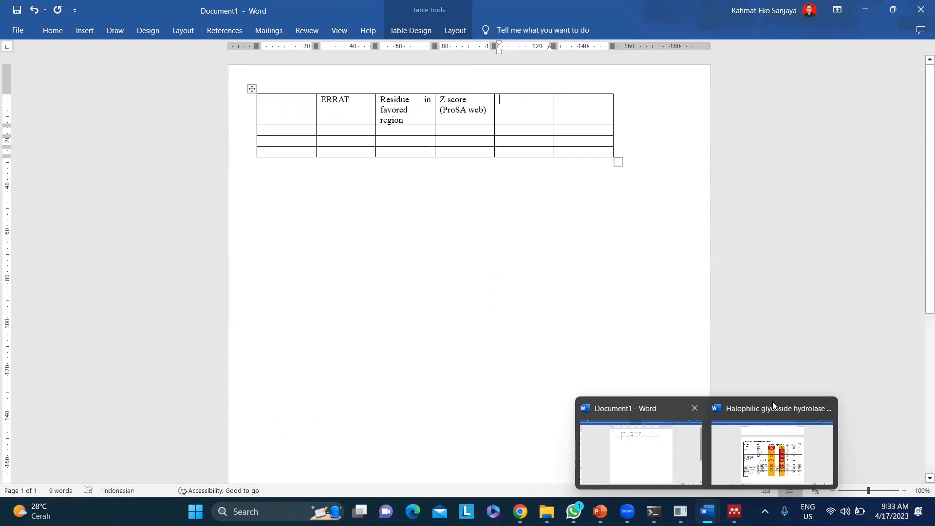
Copy the "Length of sequence for protein model" heading from Tabel 6 into Document1's fifth column heading as text only.
left_click(783, 450)
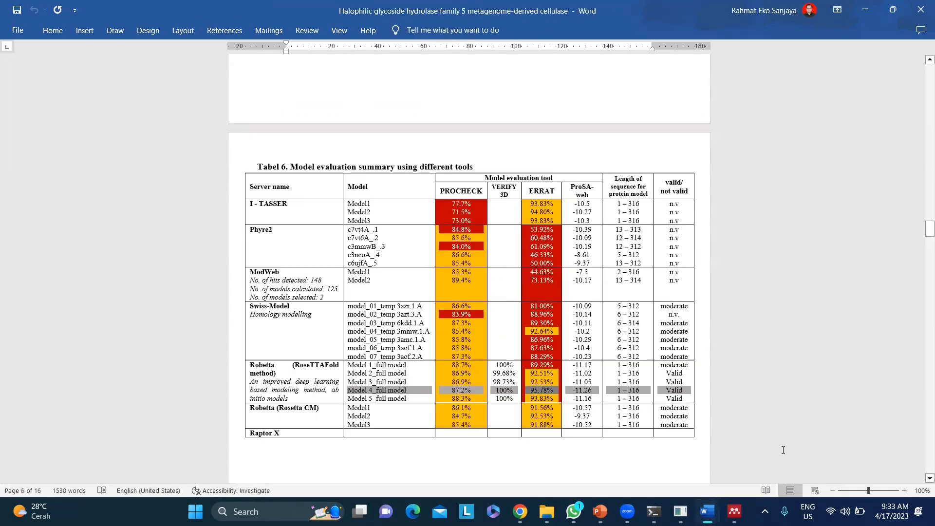
left_click_drag(612, 179, 644, 191)
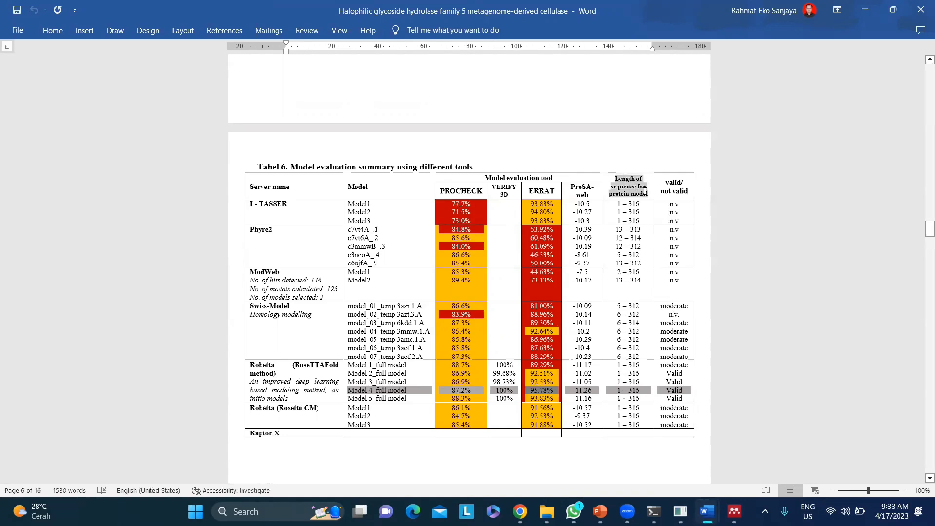
right_click(638, 193)
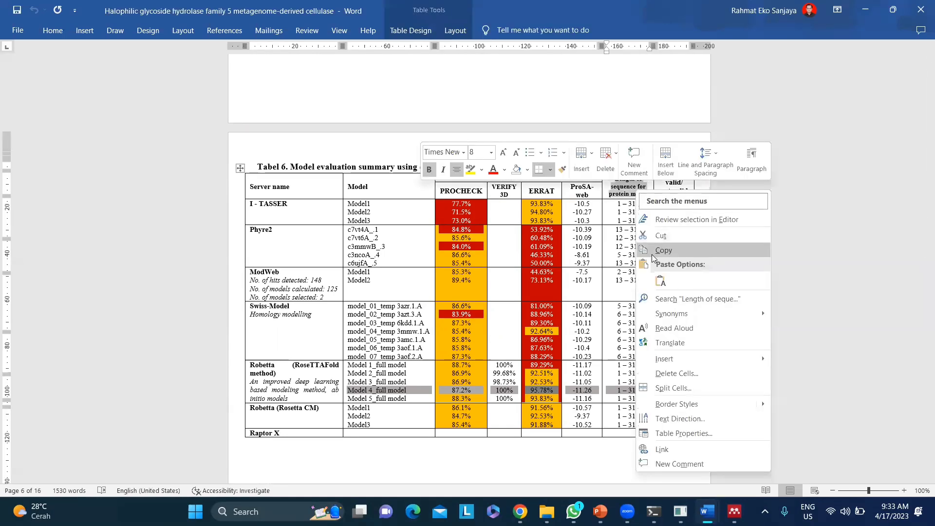
left_click(651, 253)
left_click(893, 9)
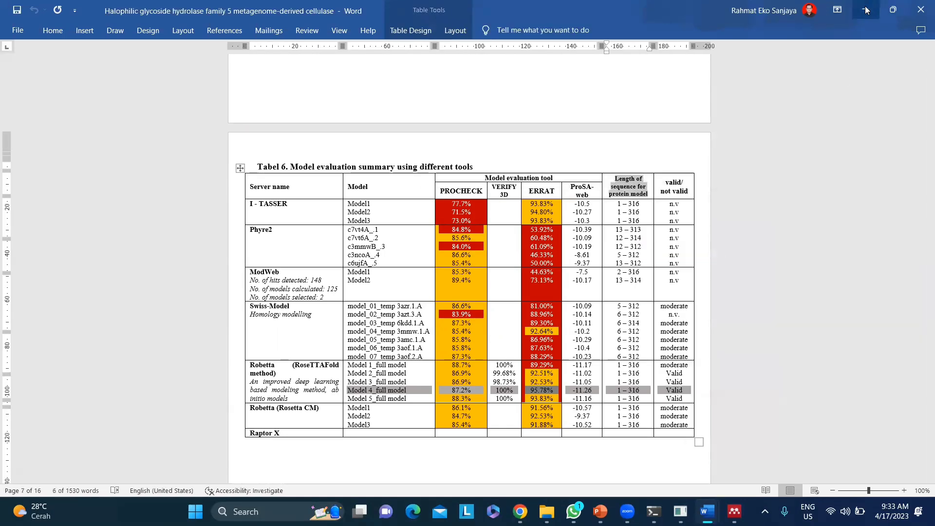
left_click(797, 34)
right_click(517, 109)
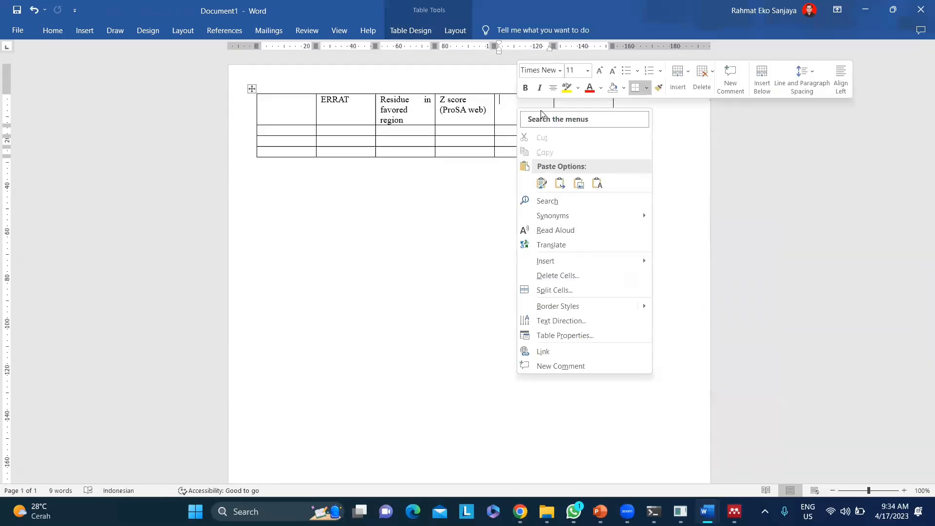
left_click(597, 183)
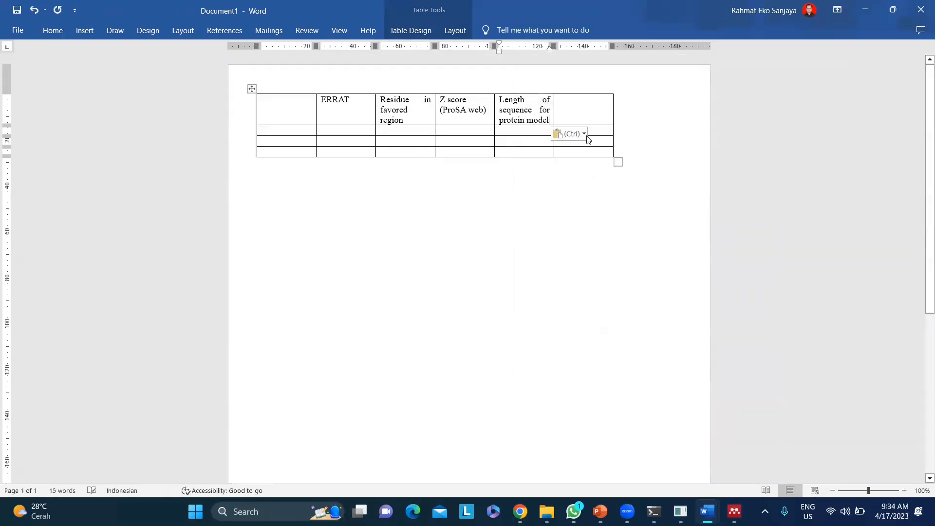
Enter "Verify 3D" as the sixth column heading of the table.
left_click(577, 106)
type("Ver")
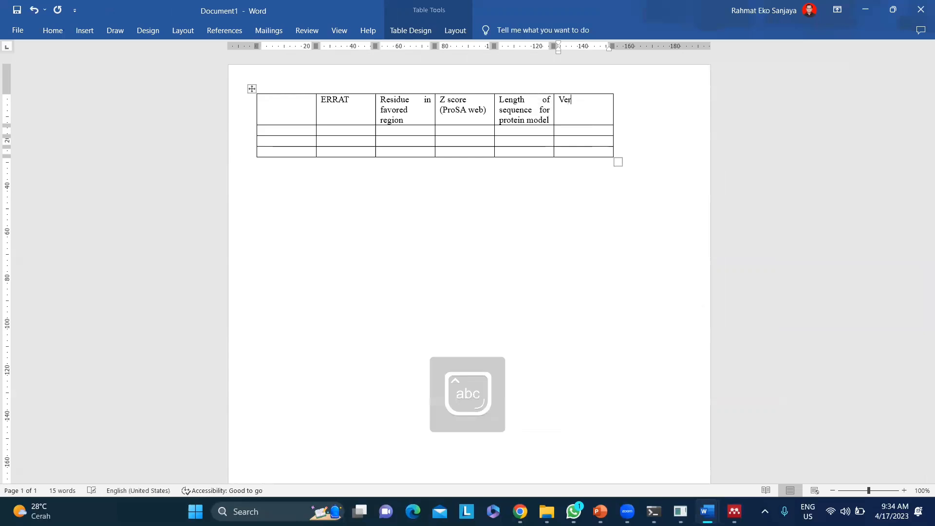
type("ify 3D")
key("Caps_Lock")
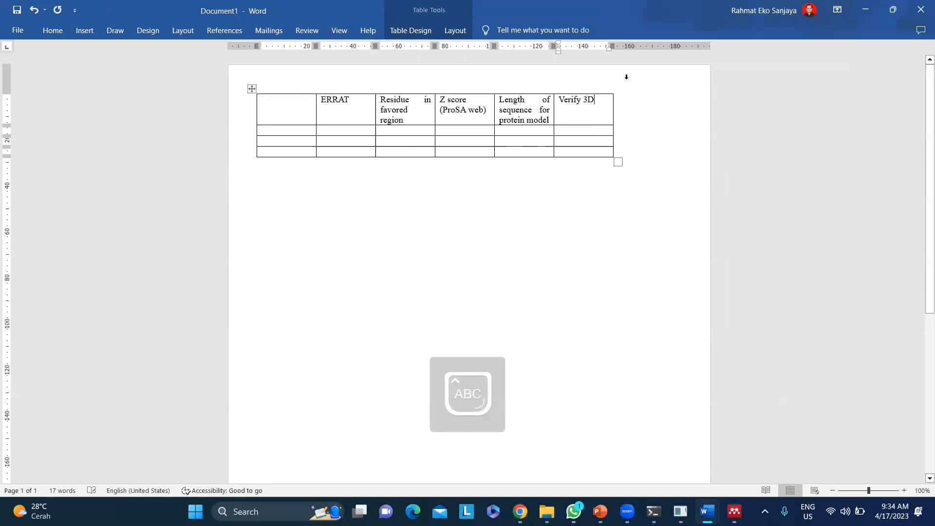
left_click(575, 511)
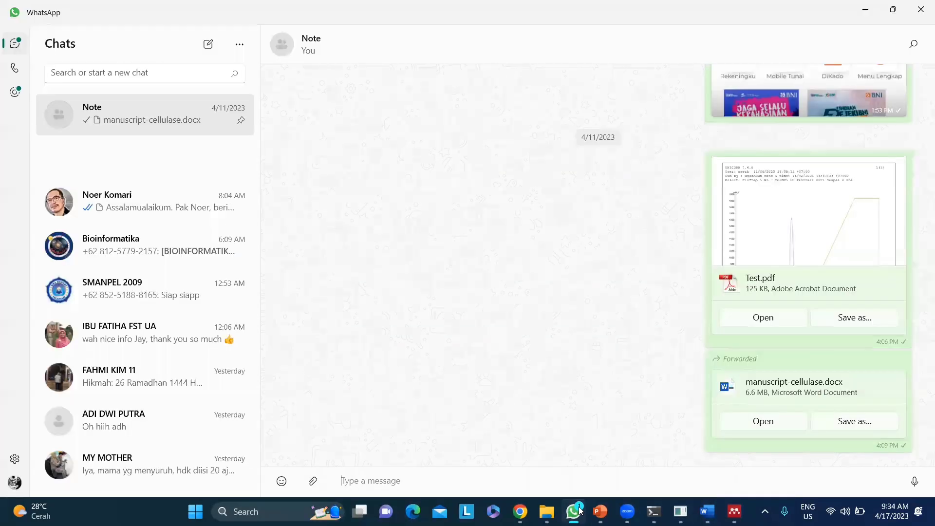
left_click(578, 511)
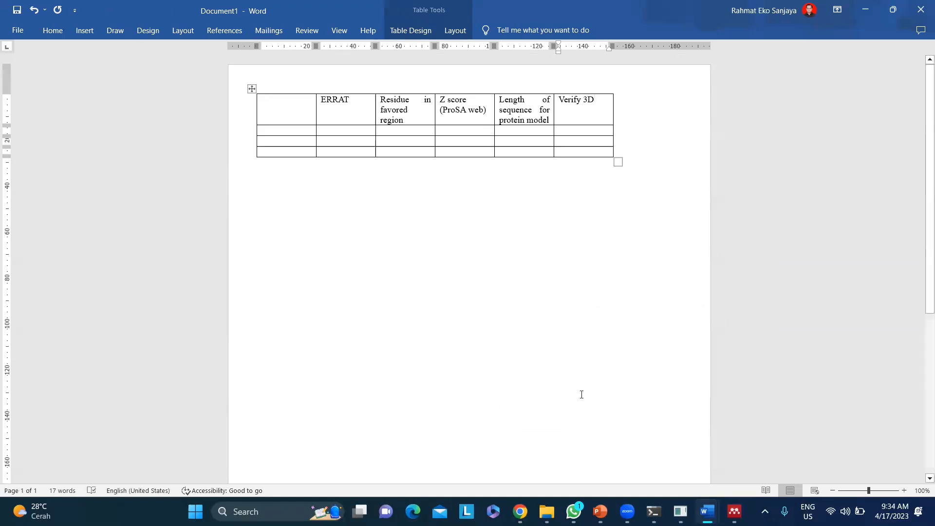
left_click(520, 511)
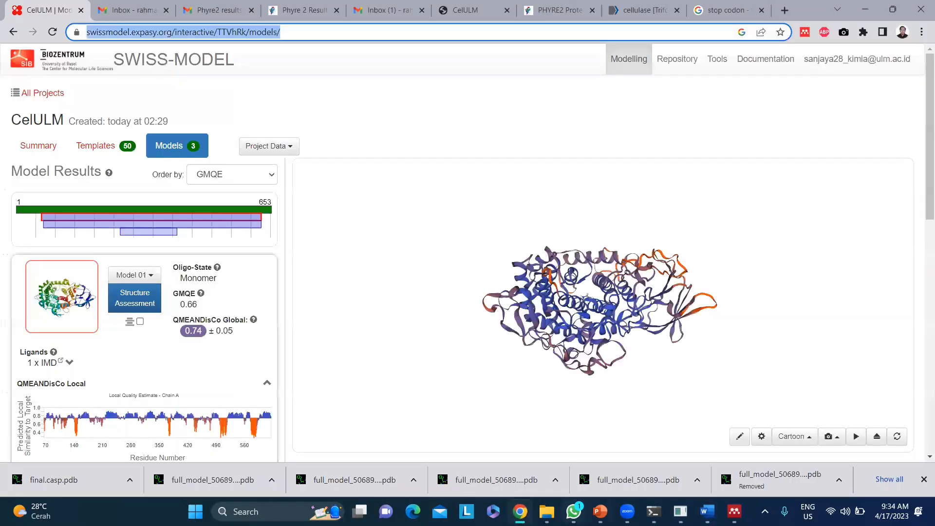
mouse_move(707, 511)
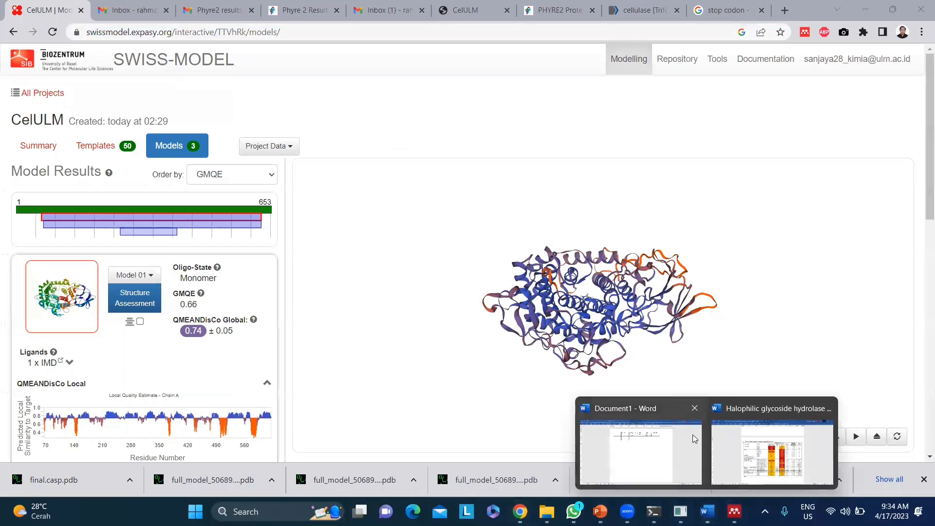
left_click(695, 439)
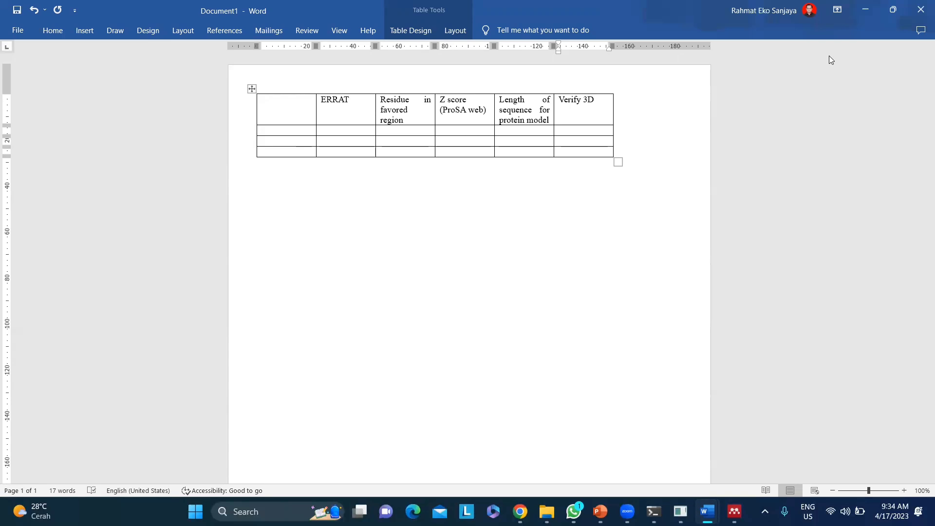
mouse_move(519, 512)
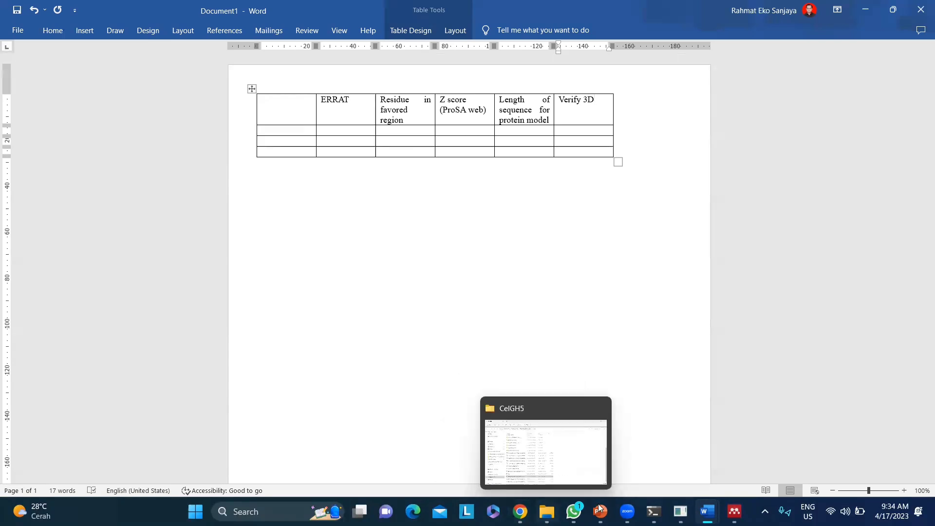
mouse_move(707, 511)
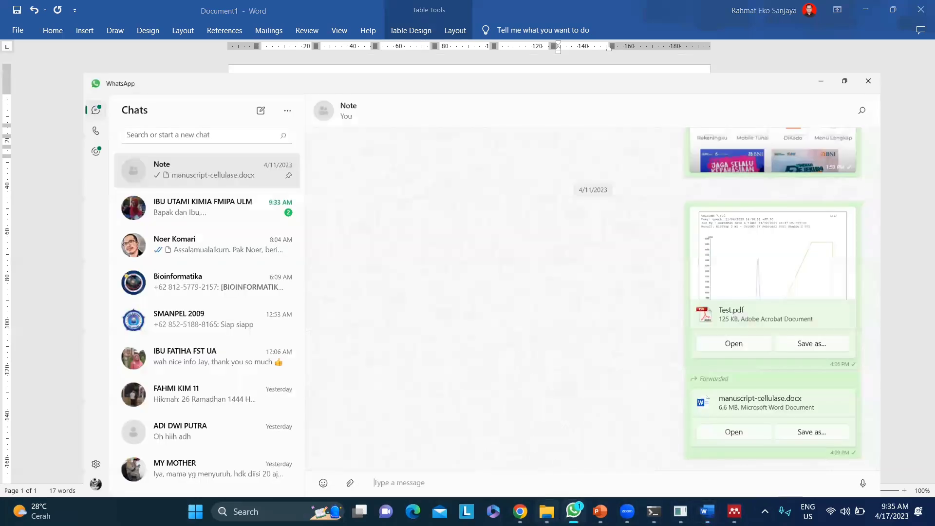
key("alt+Tab")
key("alt+Tab")
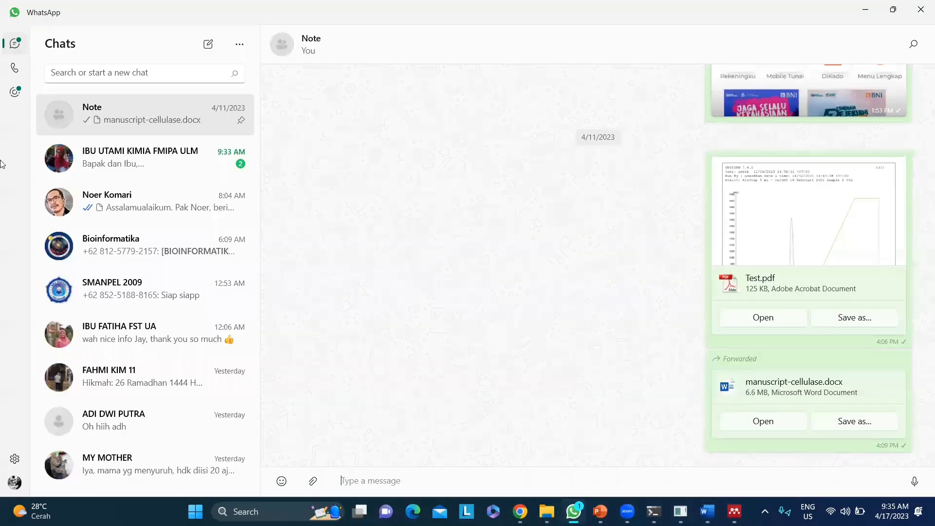
Copy the file name SM_model_01 from the Bioinformatika folder into the first cell of the Word table's second row.
key("alt+Tab")
left_click(80, 303)
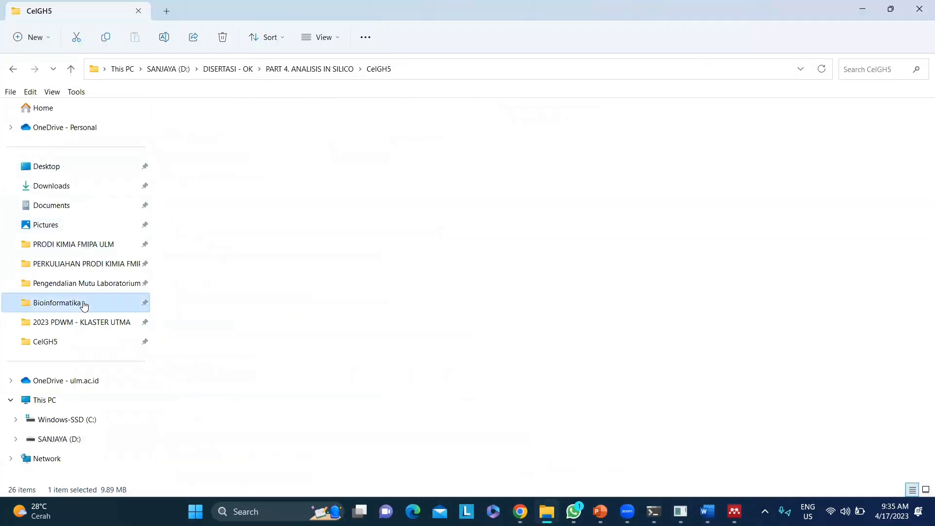
left_click(204, 291)
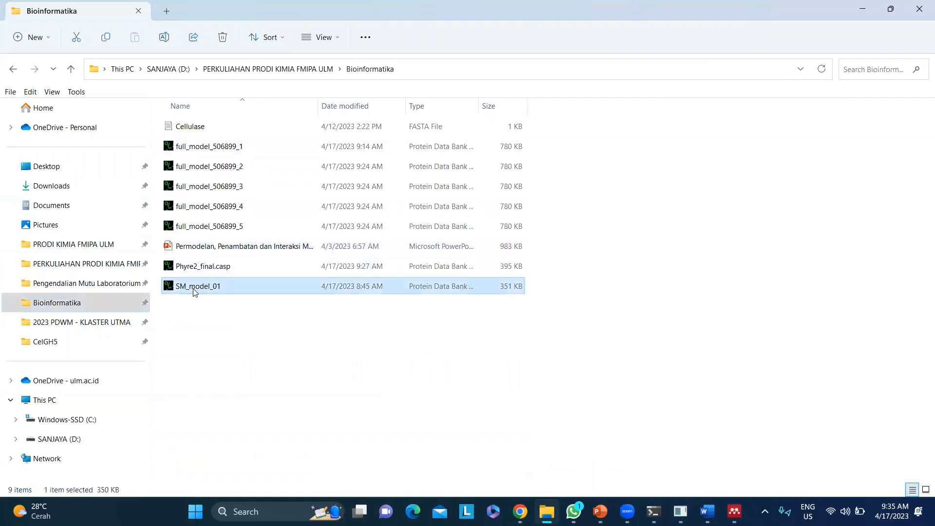
left_click(193, 288)
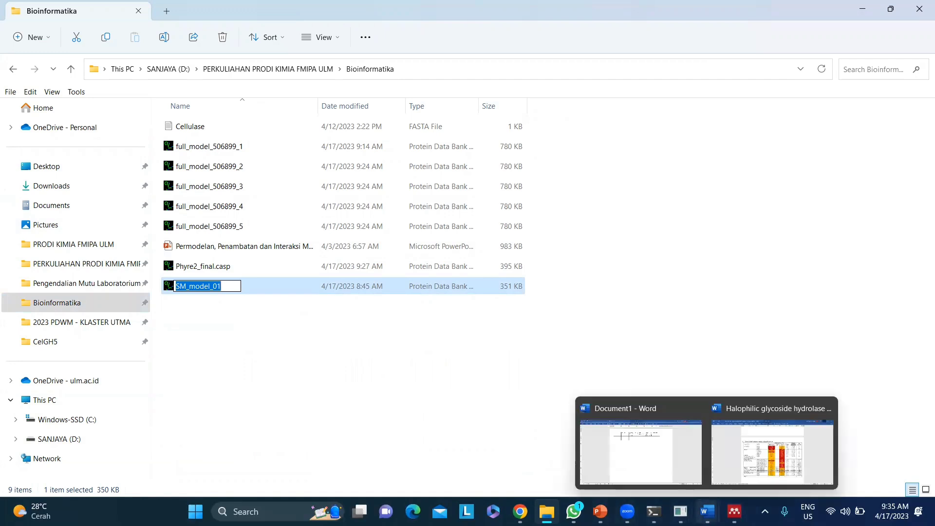
left_click(640, 450)
left_click(298, 130)
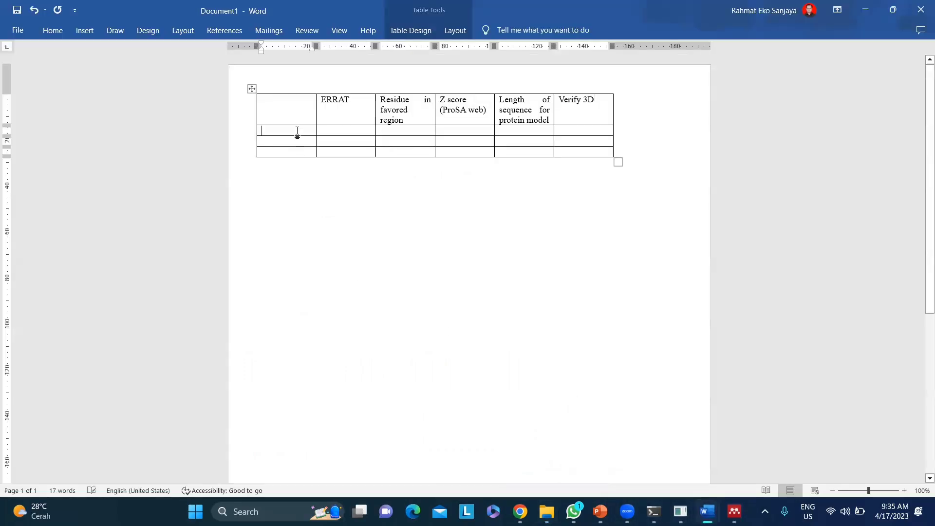
key("ctrl+v")
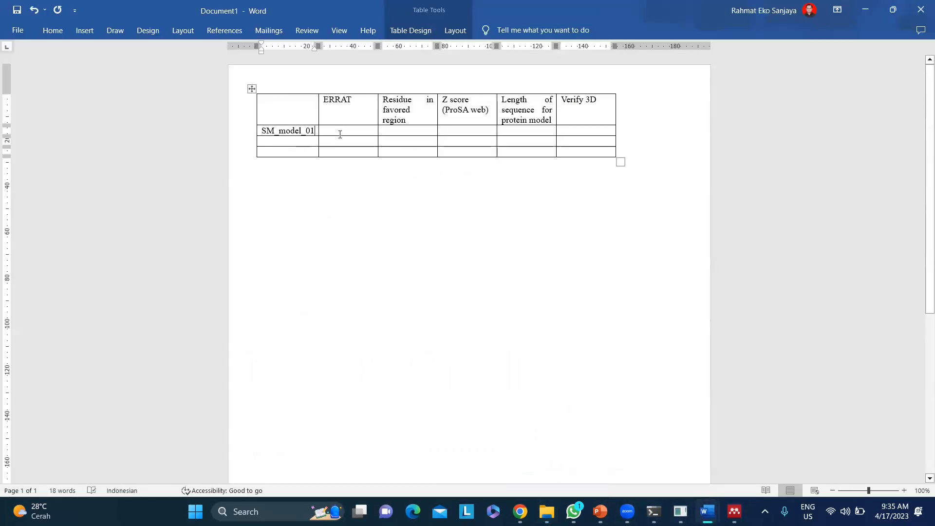
Switch to Chrome, reduce its window over the Word document, and open saves.mbi.ucla.edu in the Gmail inbox tab.
left_click(520, 511)
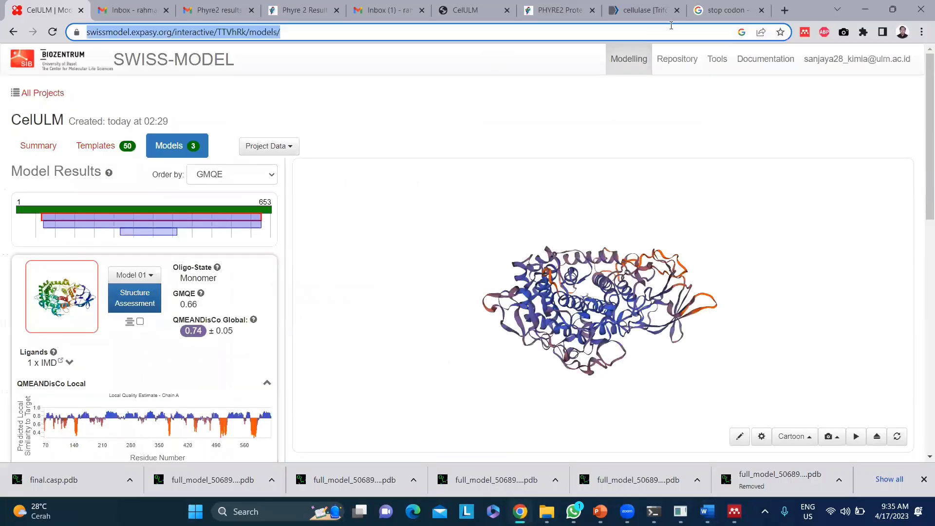
left_click(528, 31)
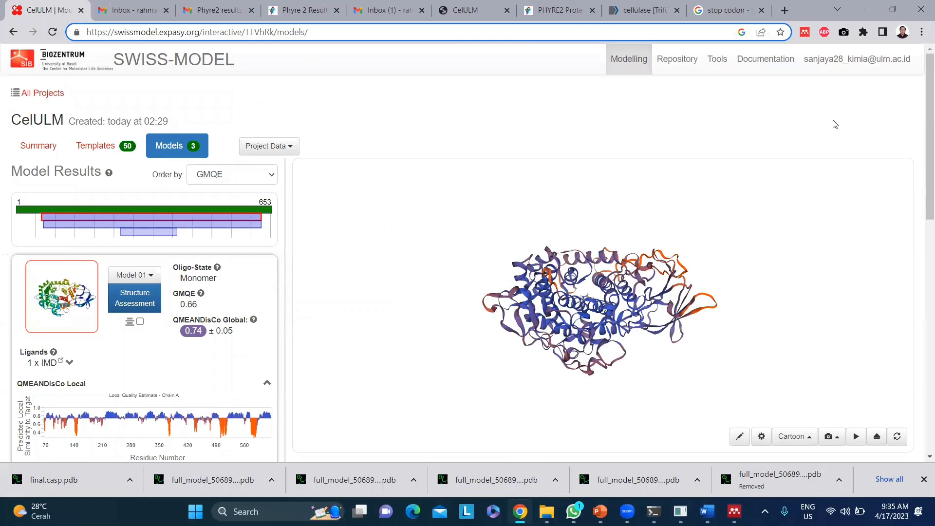
left_click(892, 10)
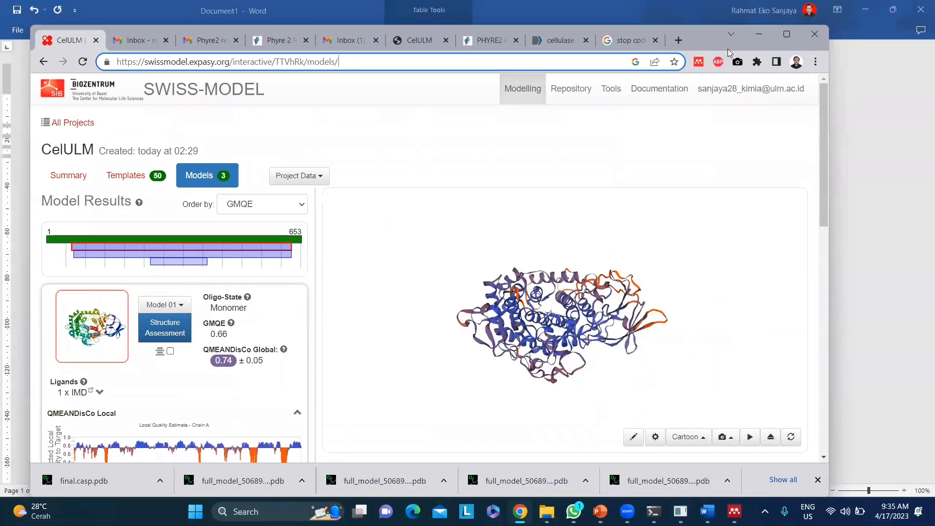
left_click_drag(729, 52, 744, 59)
left_click(151, 48)
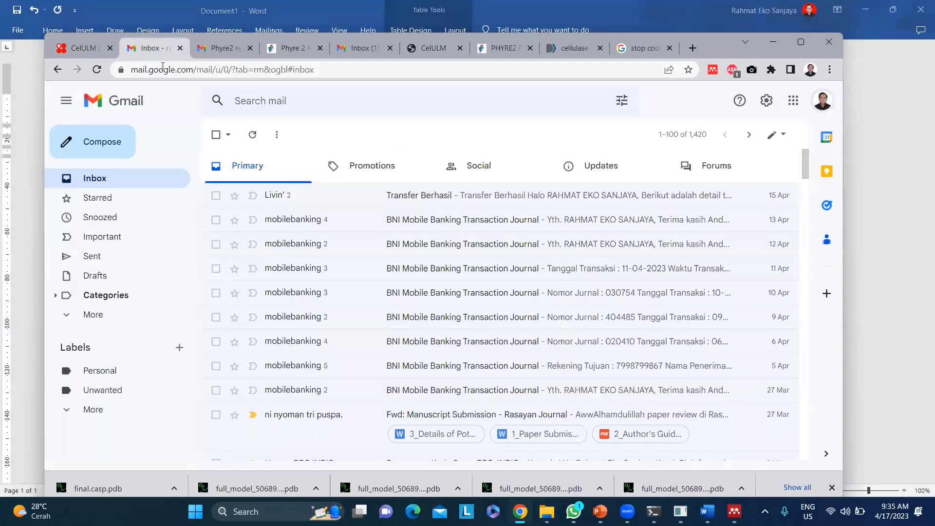
left_click(160, 70)
type("SAVES.mbi.ucla.edu")
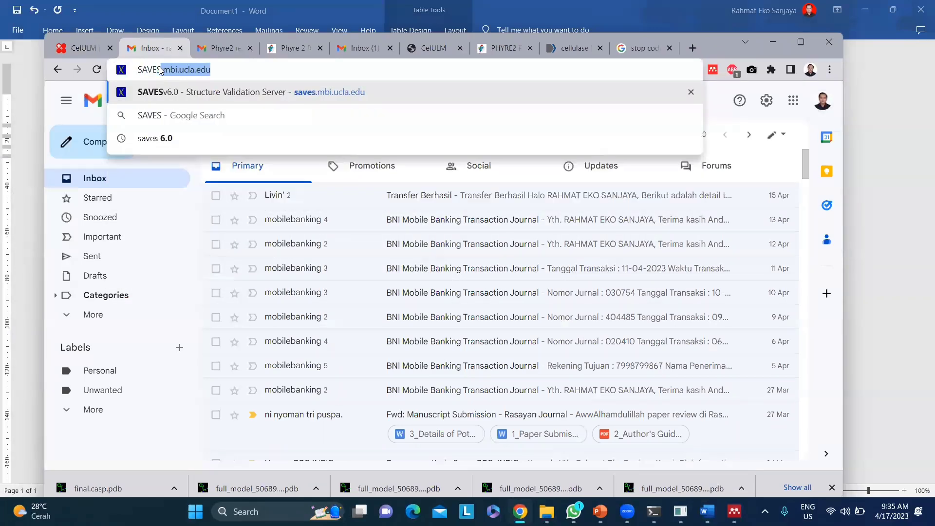
key("Return")
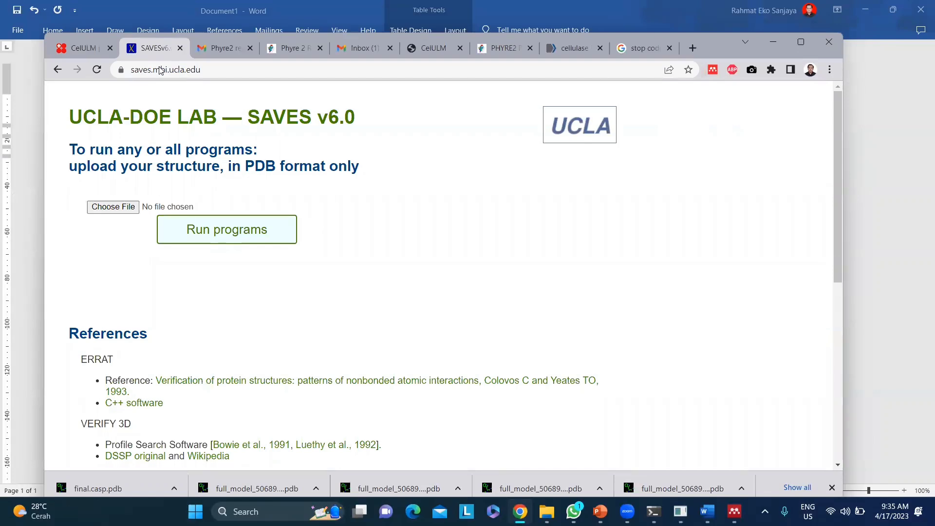
Upload SM_model_01.pdb from the Bioinformatika folder to SAVES v6.0 and submit it as a job.
left_click(113, 206)
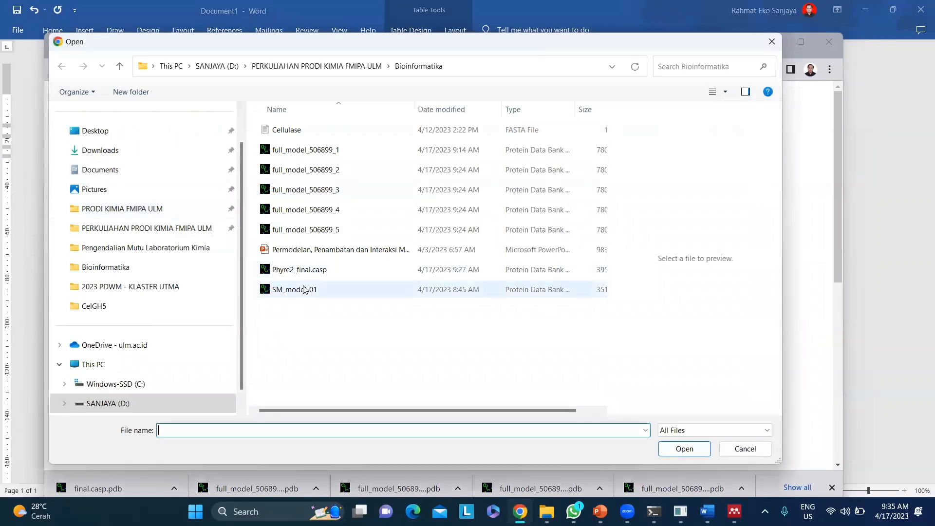
left_click(304, 289)
left_click(687, 445)
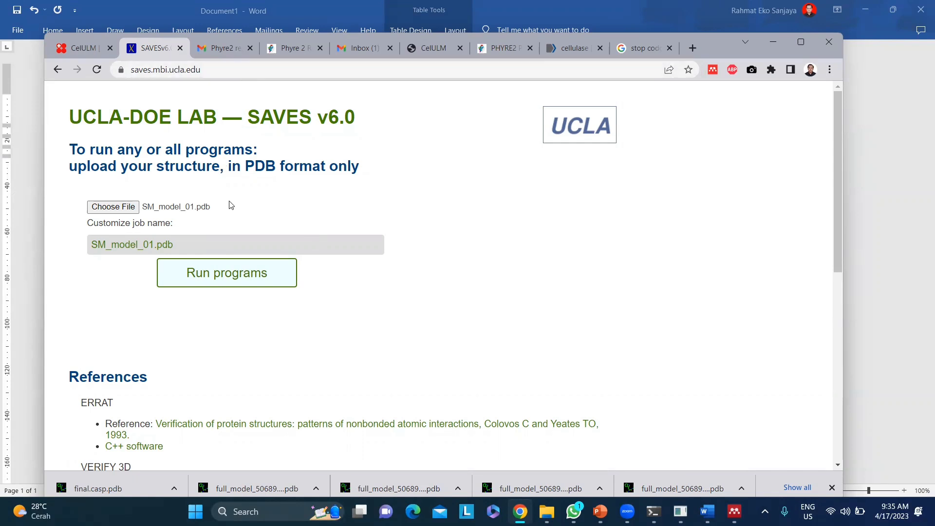
scroll(352, 234, "down", 1)
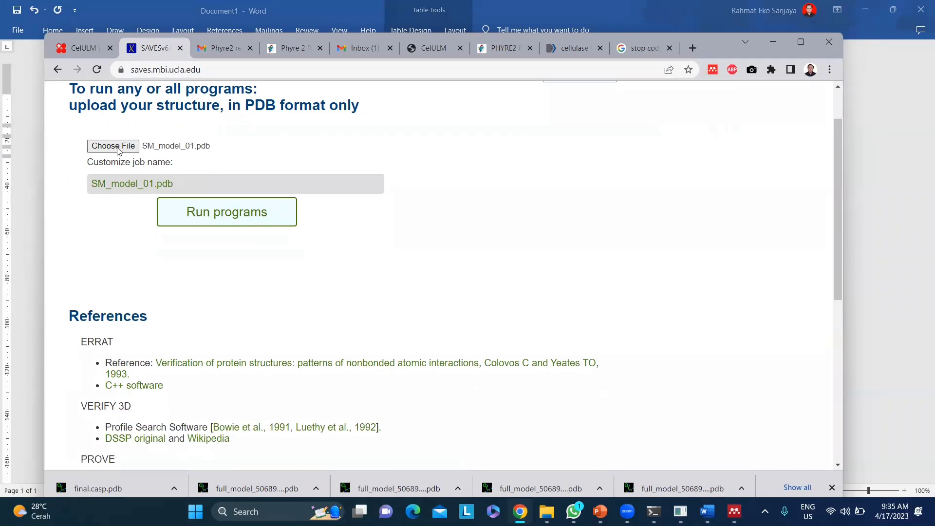
left_click(202, 210)
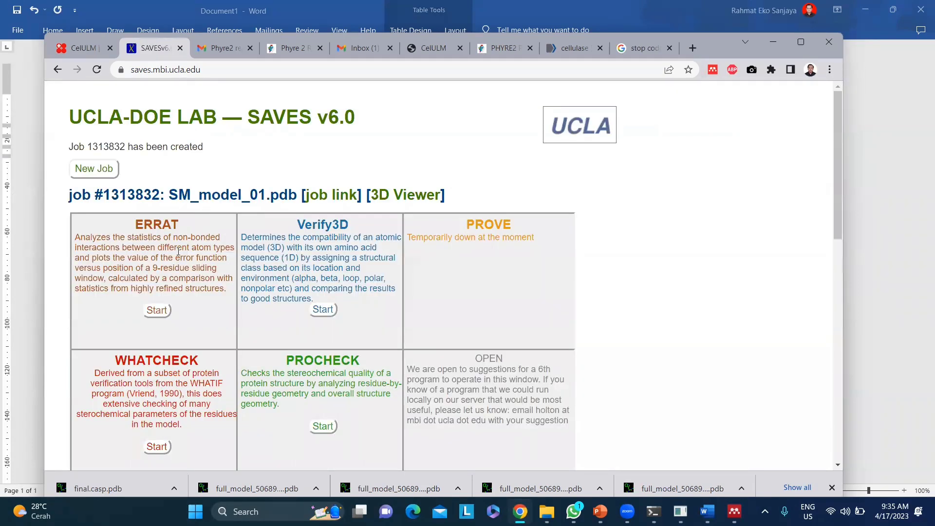
Start the ERRAT, Verify3D and PROCHECK analyses for SM_model_01.pdb and maximize the browser window.
left_click(151, 313)
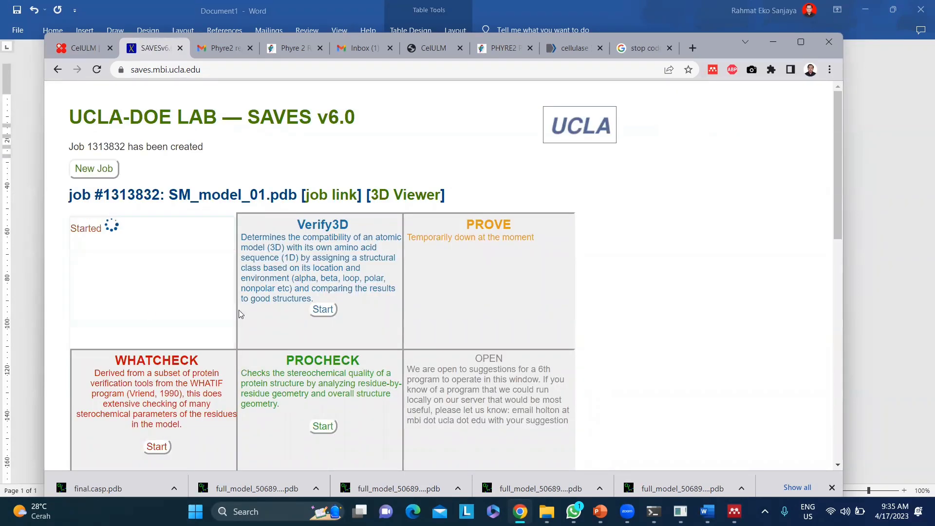
left_click(322, 309)
scroll(321, 315, "down", 2)
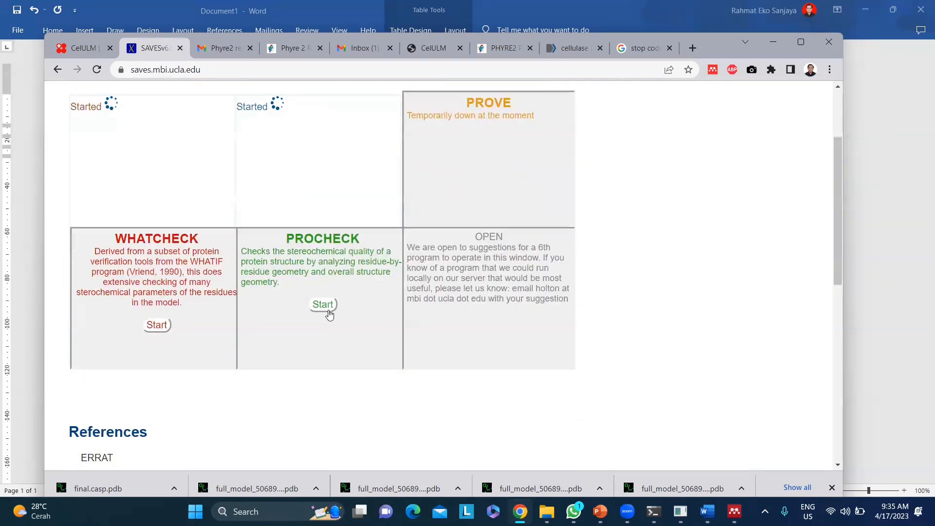
left_click(323, 307)
scroll(637, 269, "up", 1)
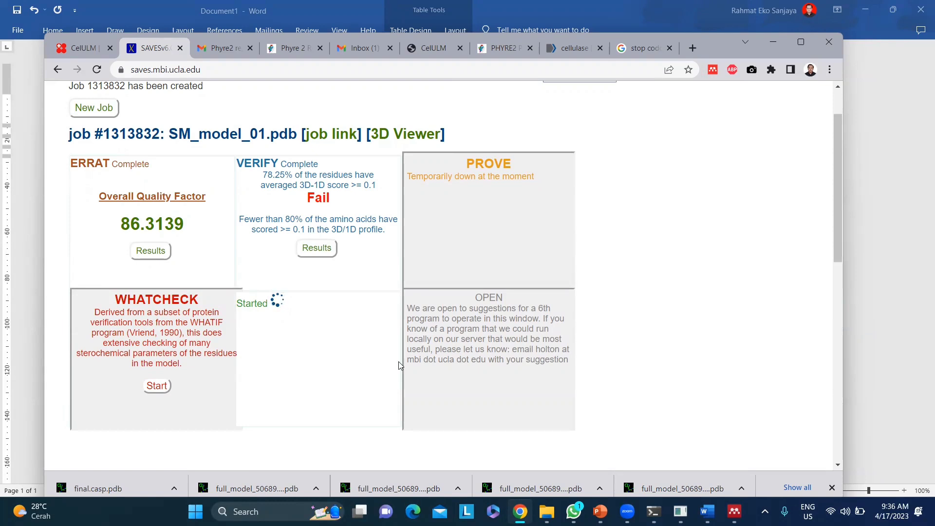
left_click(796, 38)
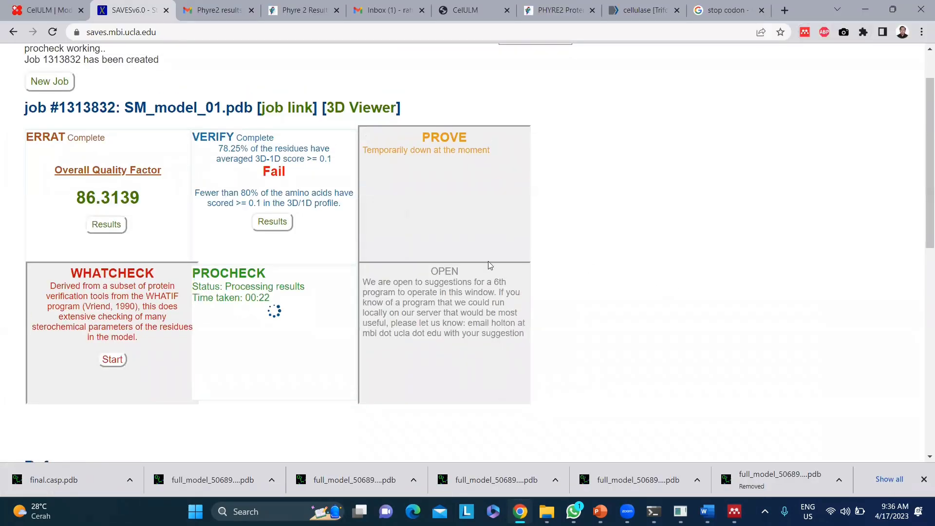
Open the ERRAT results for SM_model_01.pdb, review the error plot, and copy the overall quality factor 86.3139.
left_click(115, 229)
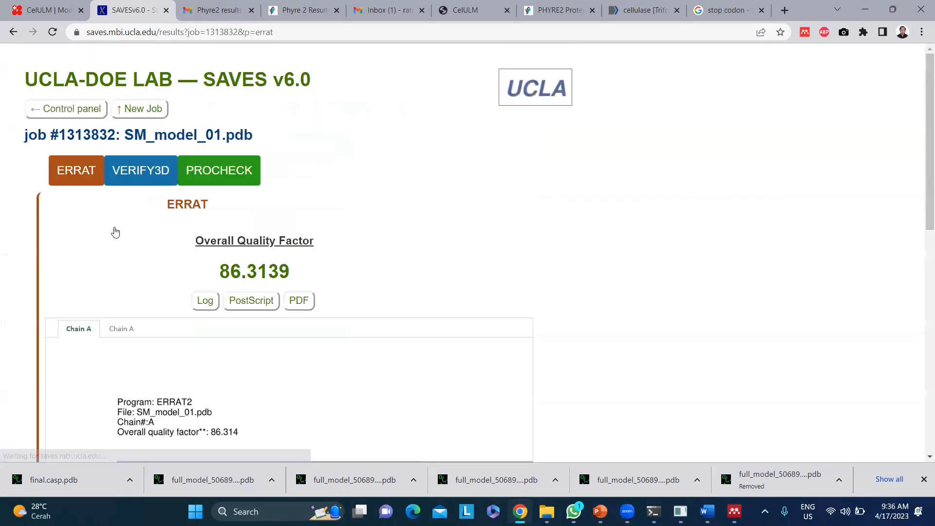
scroll(215, 320, "down", 5)
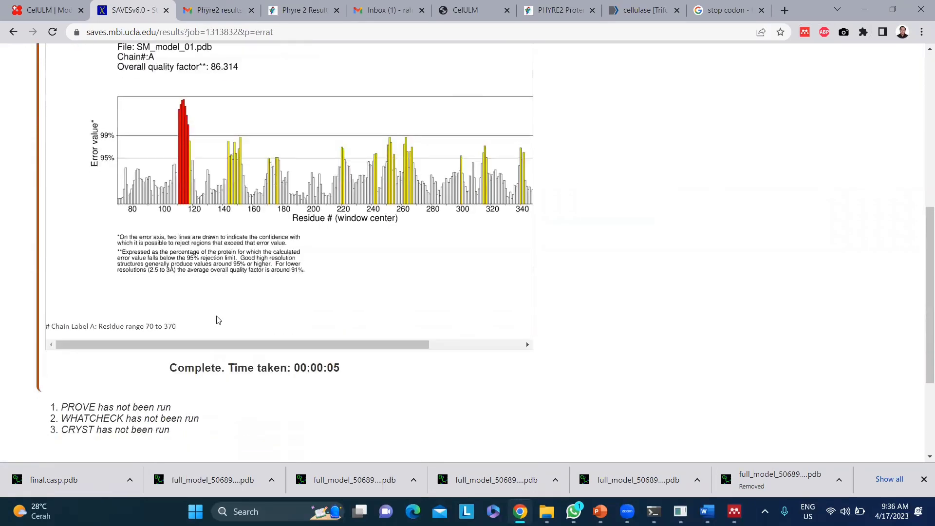
scroll(239, 302, "up", 1)
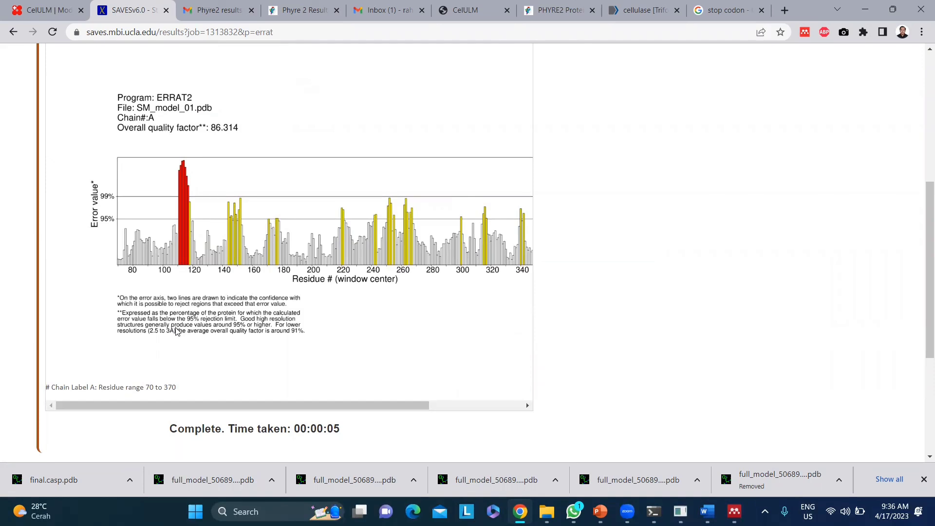
scroll(176, 331, "up", 5)
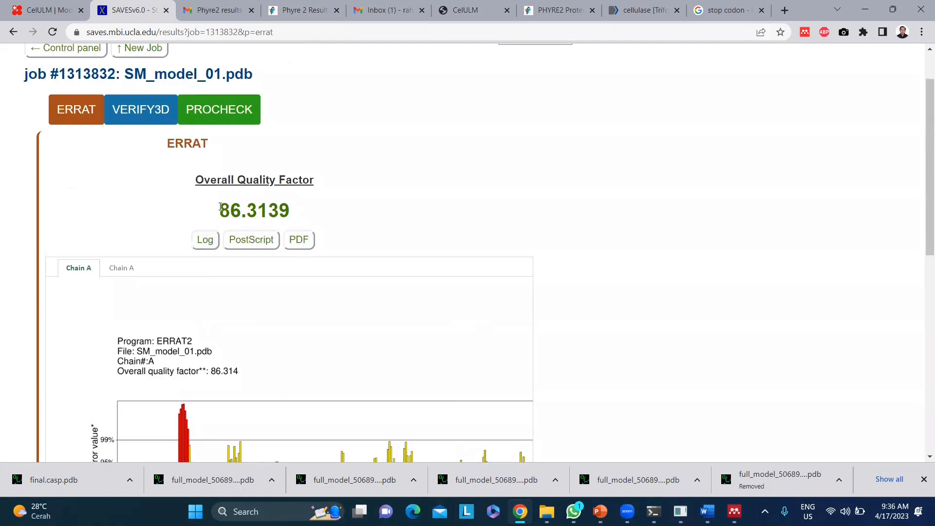
left_click_drag(220, 207, 300, 211)
right_click(280, 216)
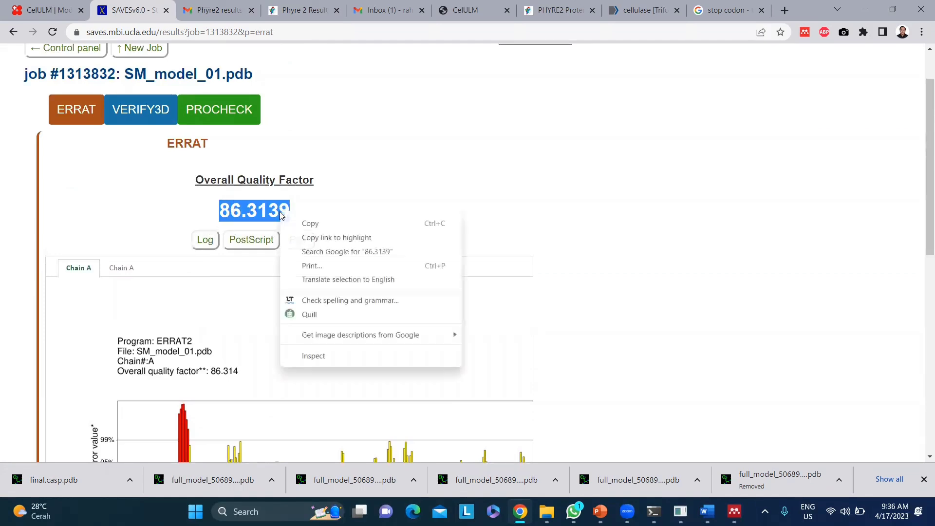
left_click(300, 227)
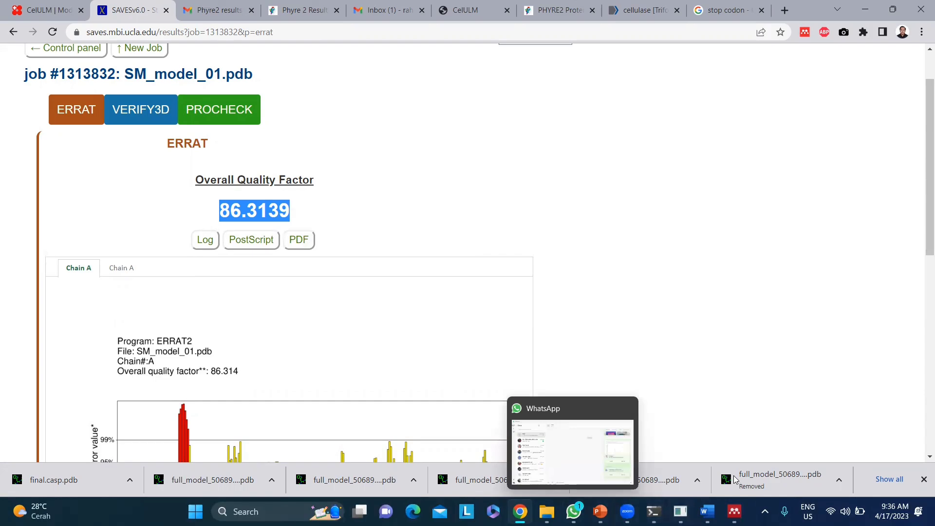
Switch to Mendeley and examine the article's Table 5 comparing QMEAN4, ERRAT, Ramachandran plot and Z score.
left_click(733, 512)
scroll(640, 329, "up", 5)
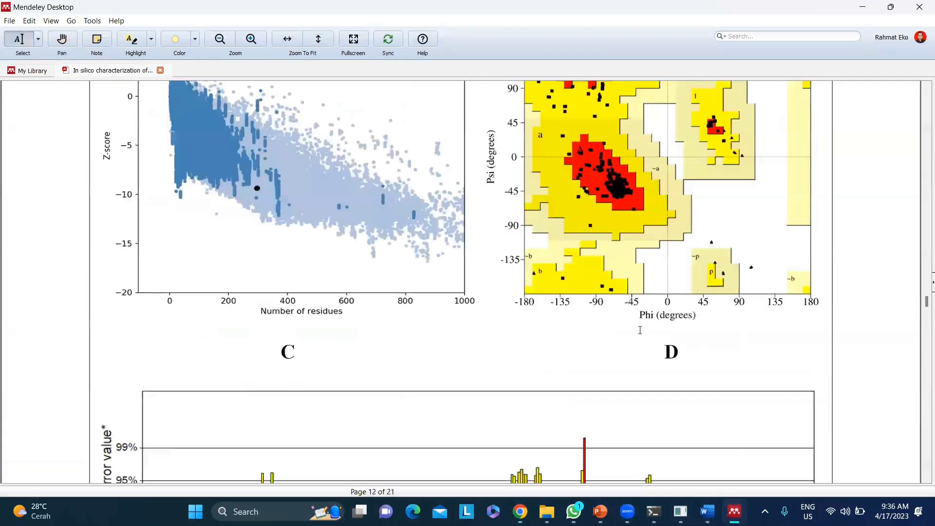
scroll(639, 329, "up", 10)
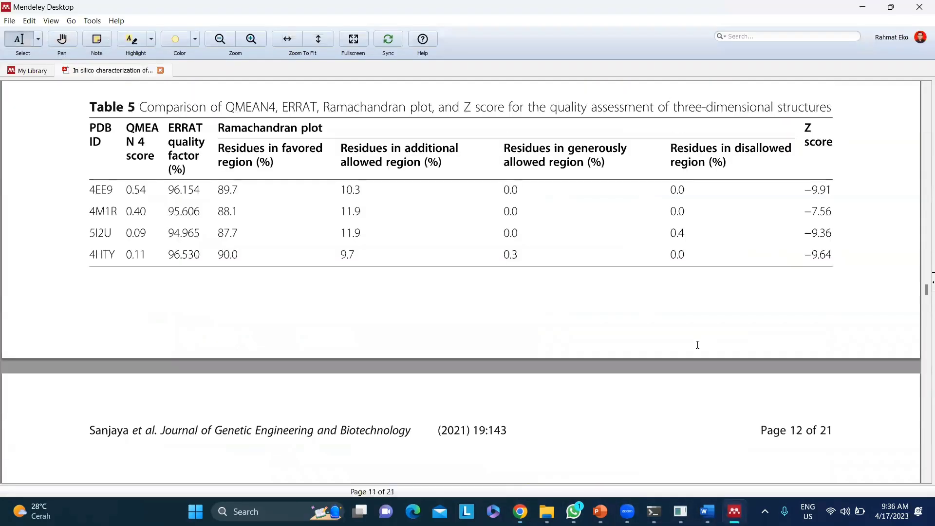
scroll(697, 345, "up", 1)
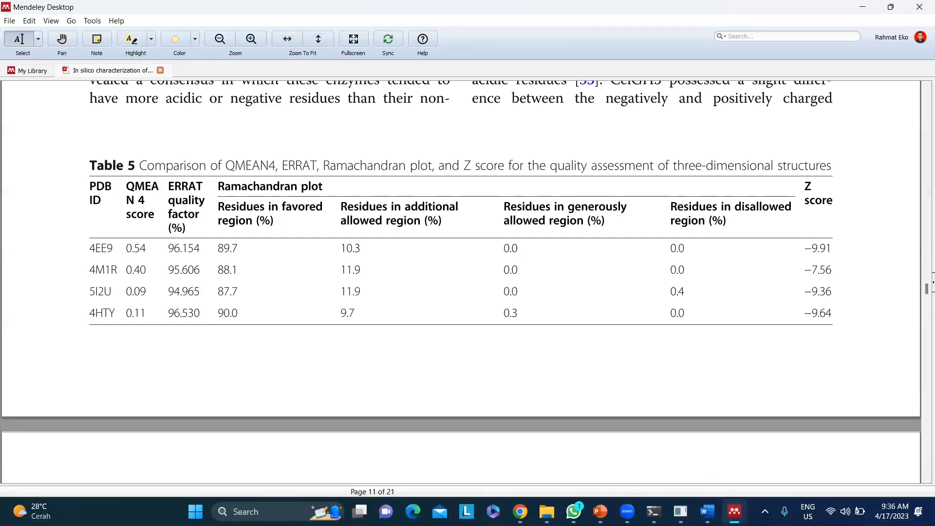
left_click(734, 511)
left_click(734, 511)
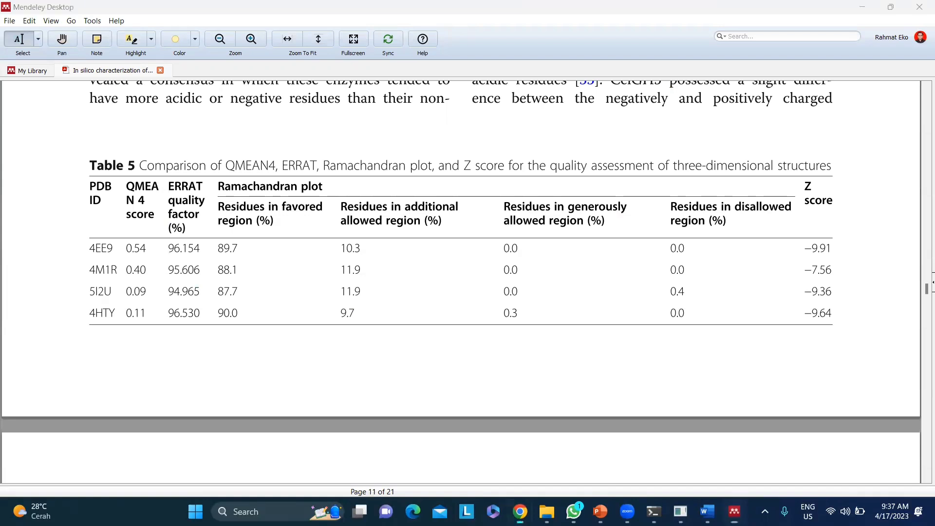
left_click(734, 511)
Paste 86.3139 as plain text into the ERRAT cell of the SM_model_01 row in the Word document Document1.
mouse_move(707, 511)
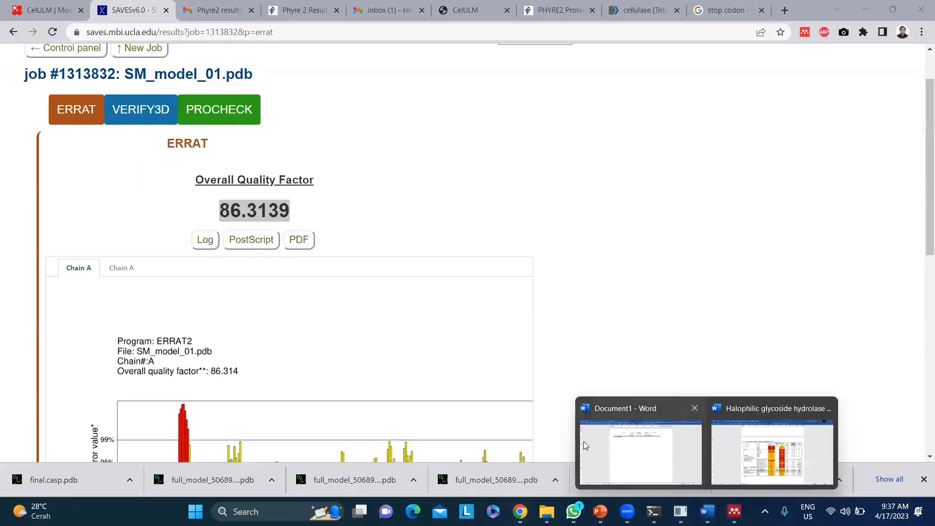
left_click(614, 442)
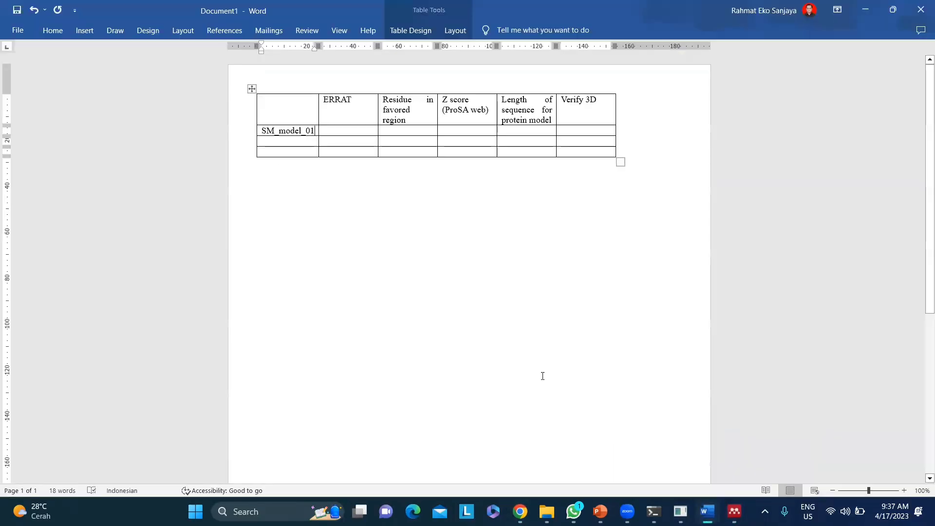
left_click(335, 131)
right_click(336, 130)
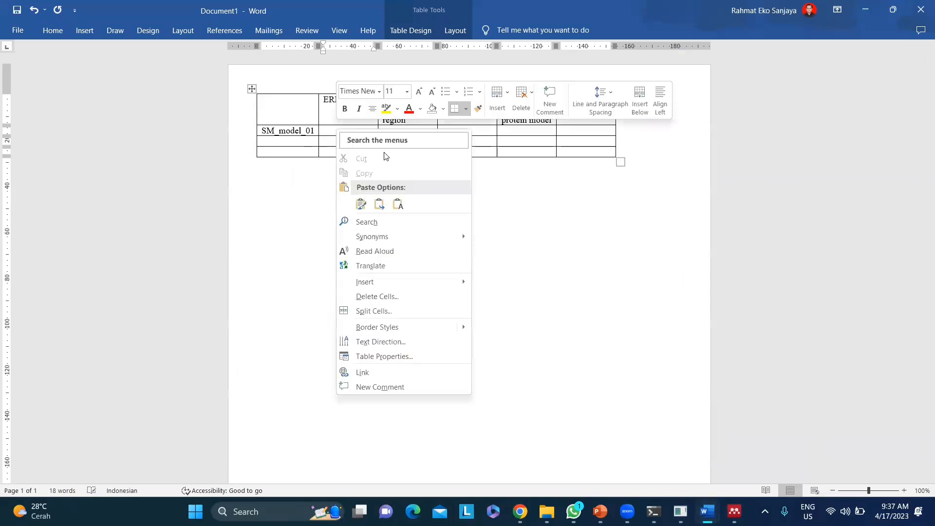
left_click(398, 204)
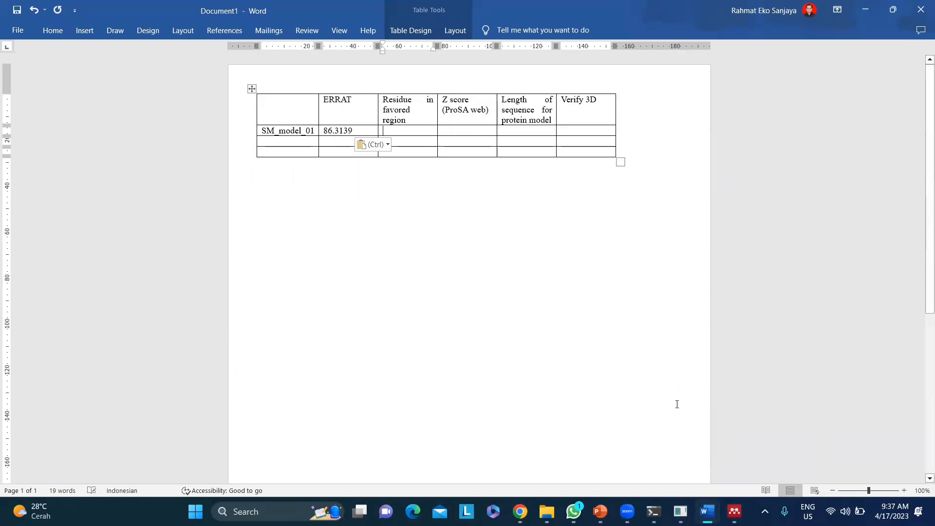
Return to the SAVES results in Chrome and re-examine the ERRAT error plot for SM_model_01.pdb.
left_click(734, 510)
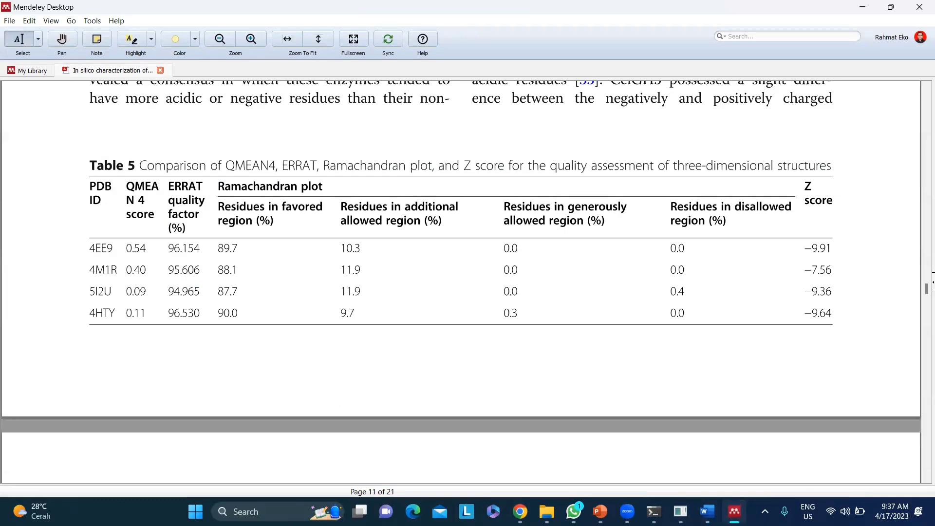
left_click(707, 511)
left_click(520, 510)
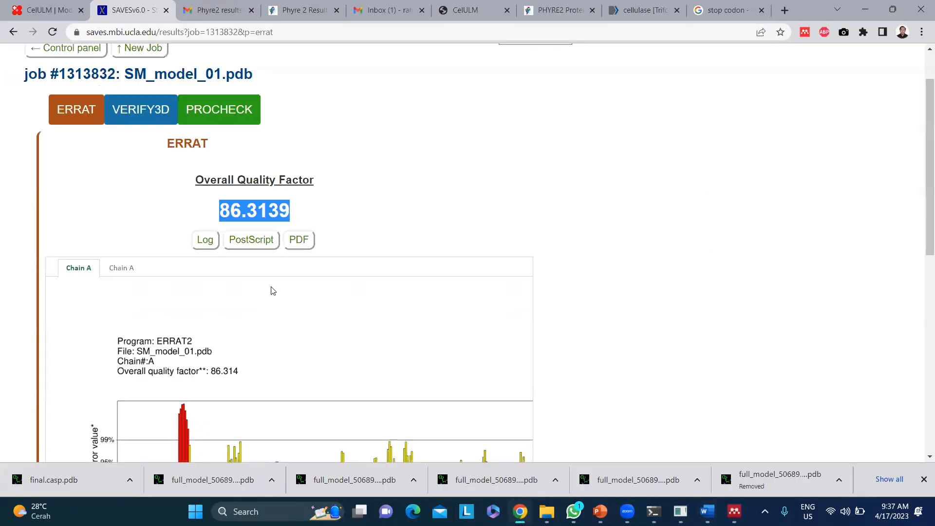
scroll(270, 287, "down", 8)
scroll(272, 278, "up", 8)
scroll(270, 278, "down", 2)
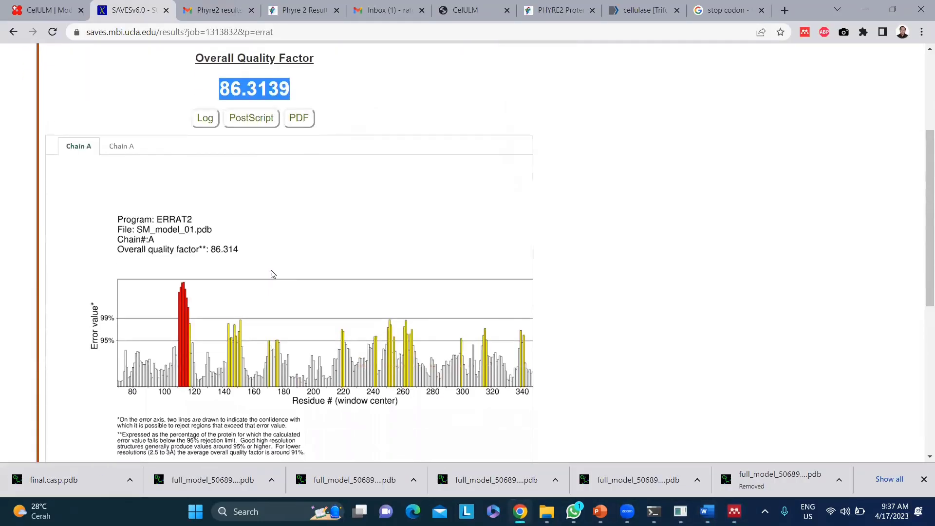
scroll(238, 122, "up", 3)
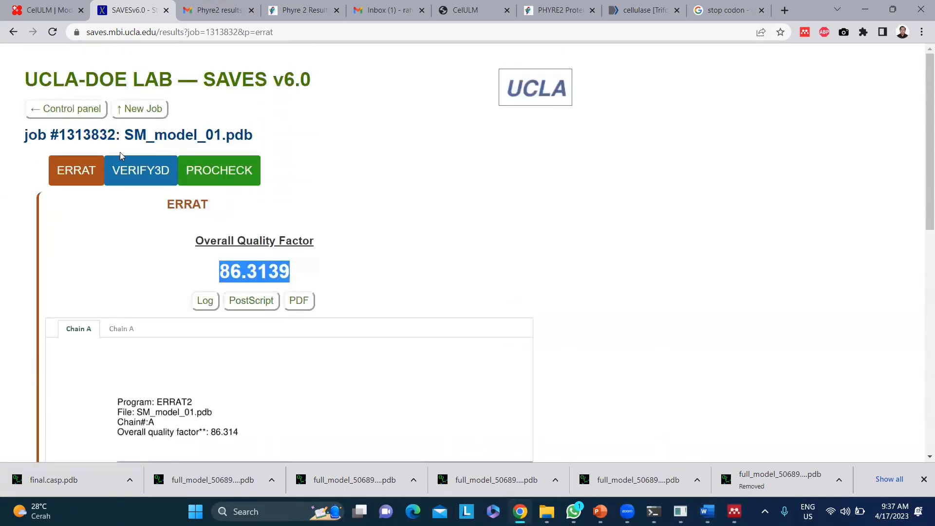
Open the Verify3D results for SM_model_01.pdb, copy the 78.25% residue score, and review the averaged and raw score chart.
left_click(129, 171)
scroll(369, 253, "down", 1)
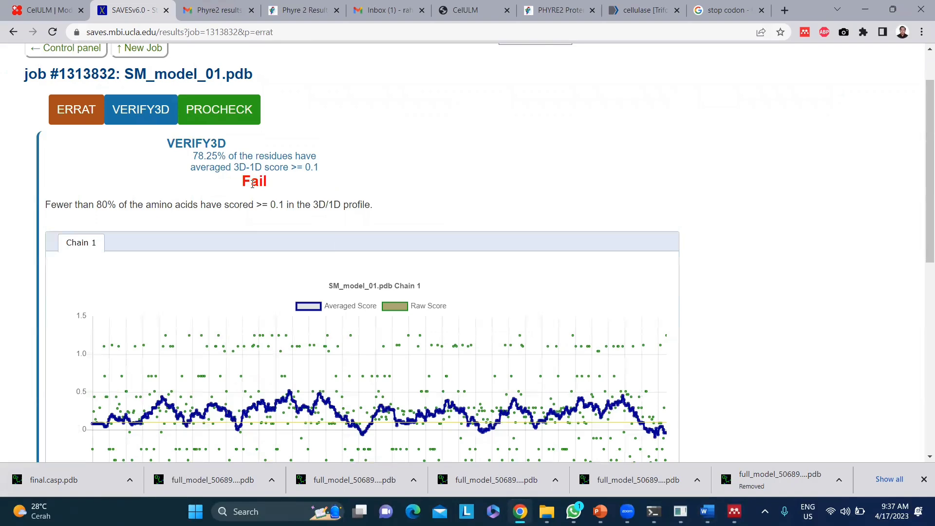
scroll(253, 183, "down", 6)
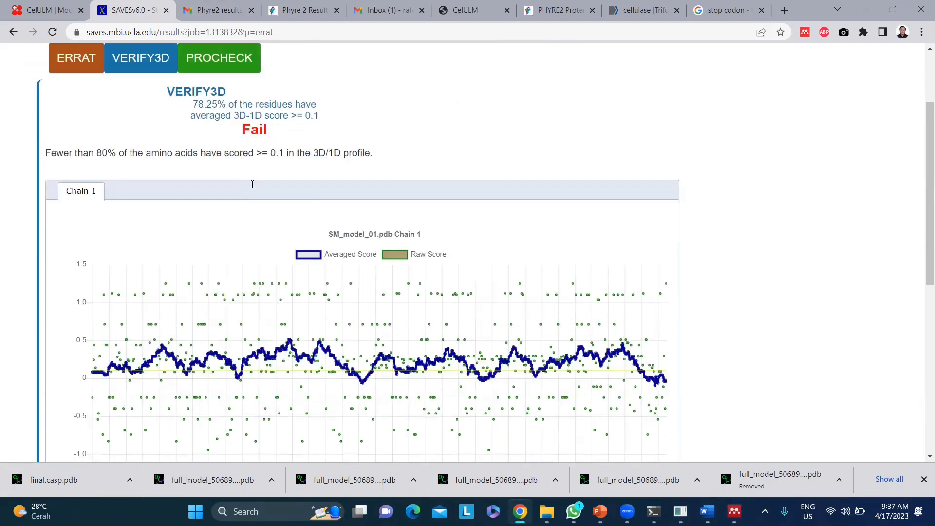
scroll(258, 186, "up", 6)
scroll(258, 187, "up", 1)
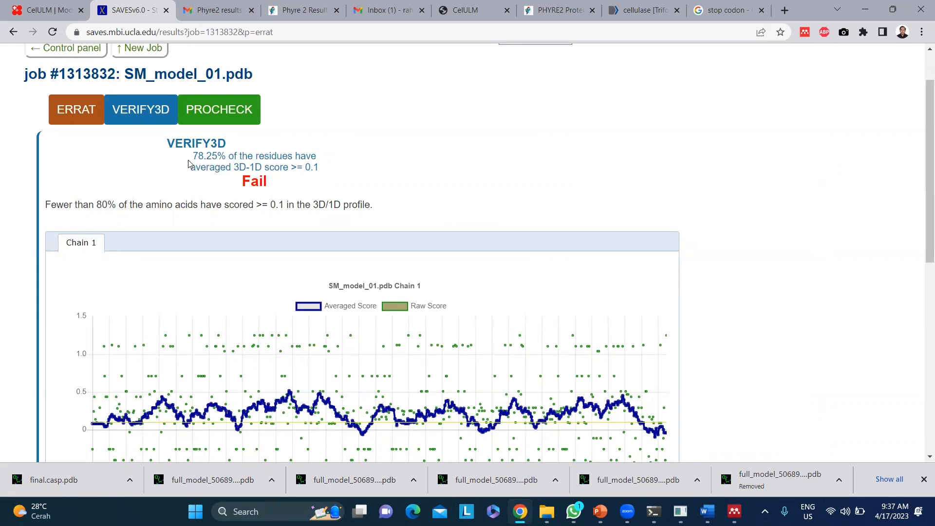
left_click_drag(193, 155, 225, 153)
right_click(216, 162)
left_click(221, 168)
scroll(219, 255, "down", 1)
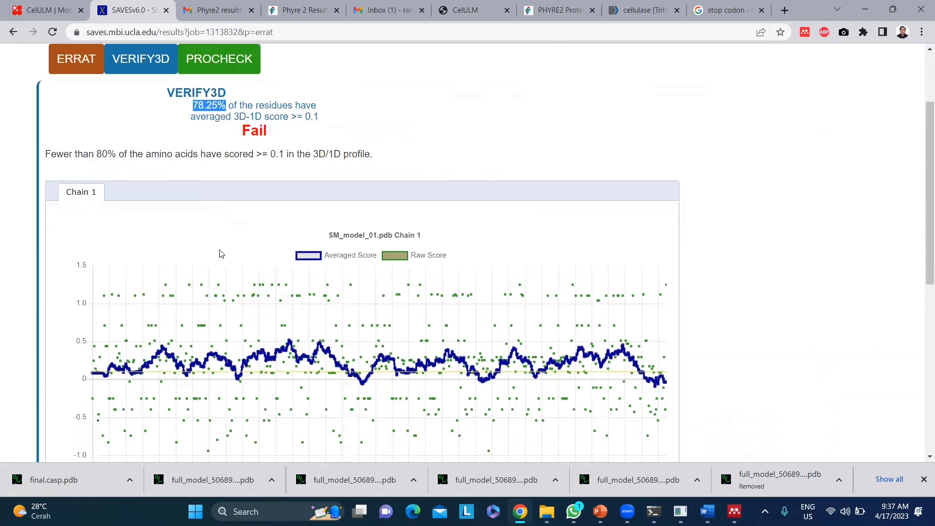
scroll(219, 253, "down", 3)
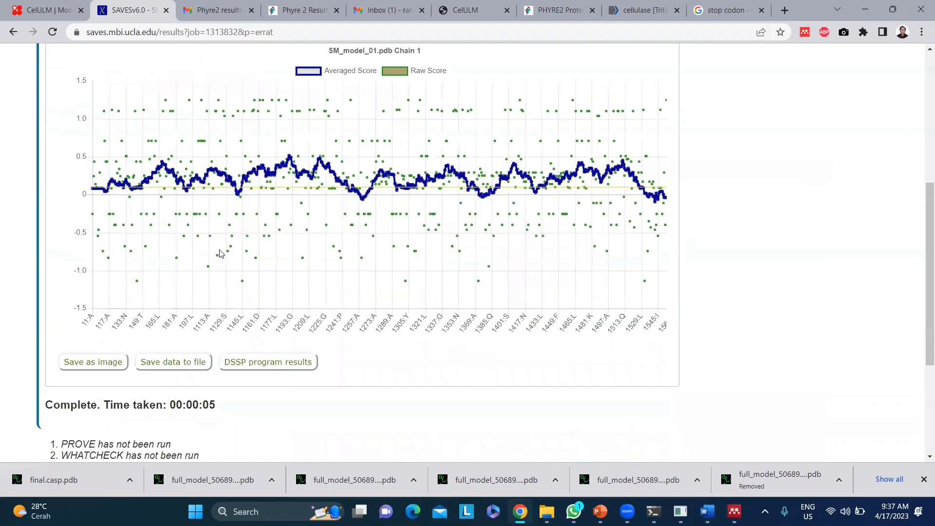
scroll(219, 253, "up", 2)
scroll(219, 253, "up", 2)
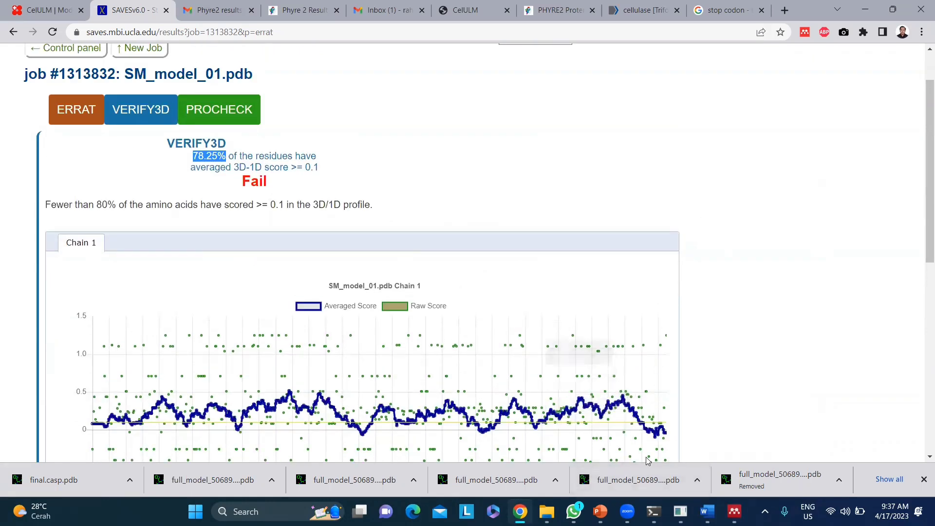
Switch to the Word document Document1 and paste 78.25% as plain text into SM_model_01's Verify 3D cell.
left_click(734, 511)
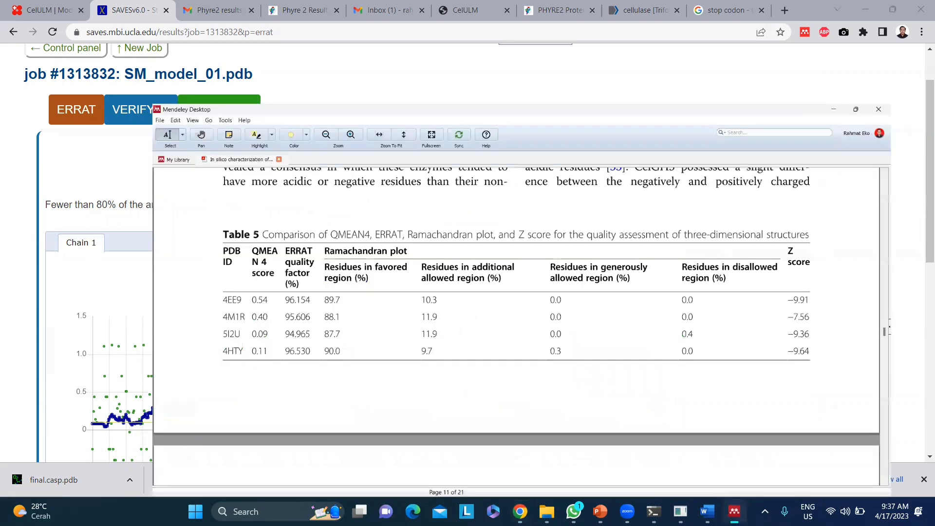
left_click(734, 511)
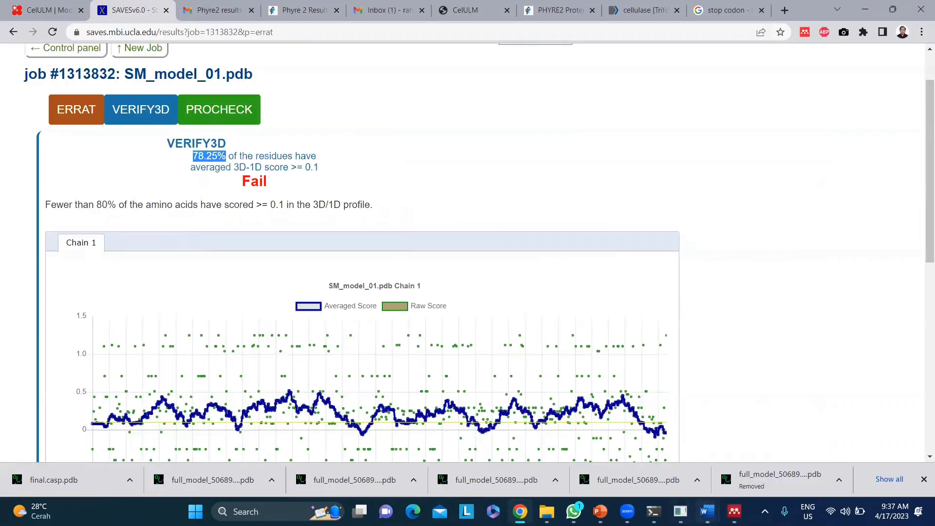
mouse_move(707, 511)
left_click(640, 451)
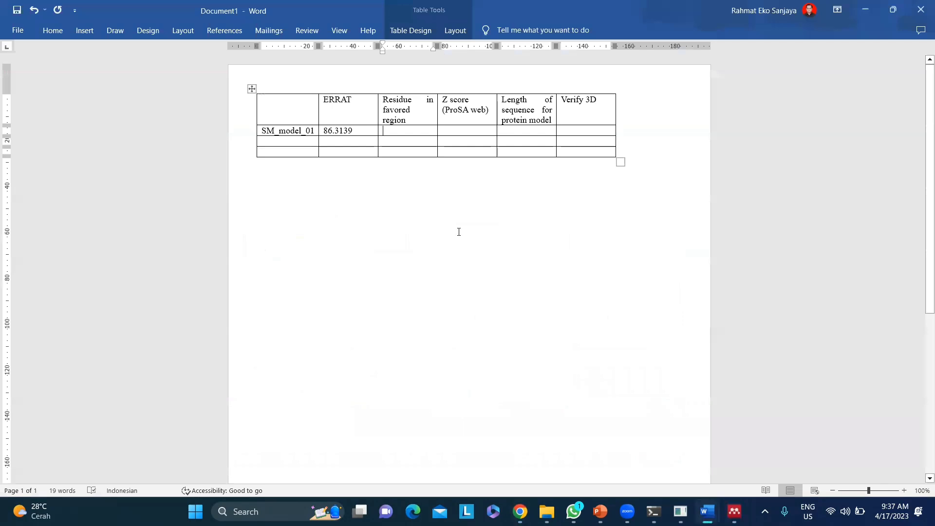
left_click(575, 131)
right_click(575, 133)
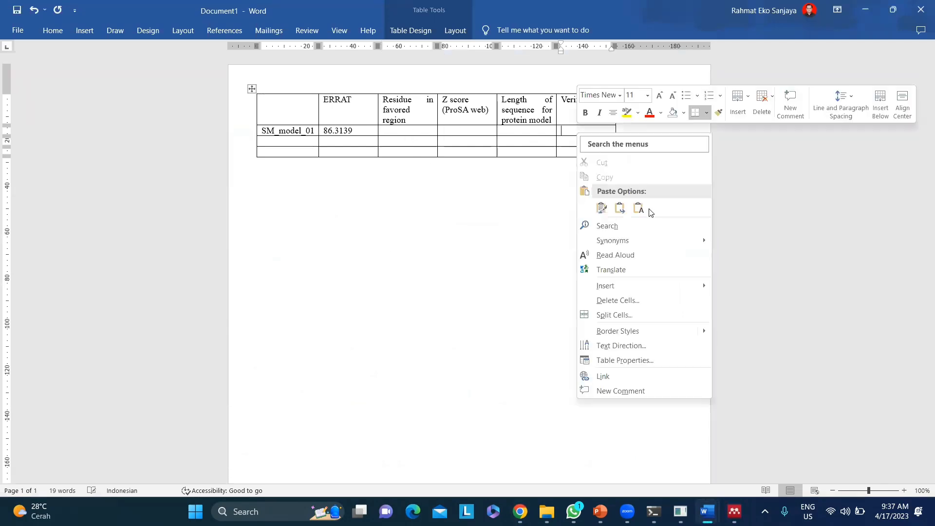
left_click(638, 208)
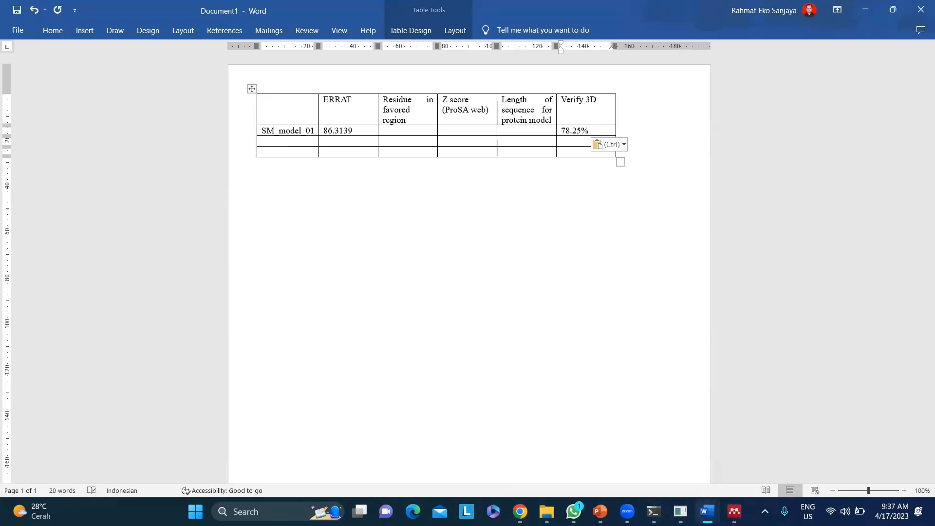
Switch to the SAVES results in Chrome, review the PROCHECK summary for SM_model_01.pdb, and open its Ramachandran plot.
mouse_move(707, 511)
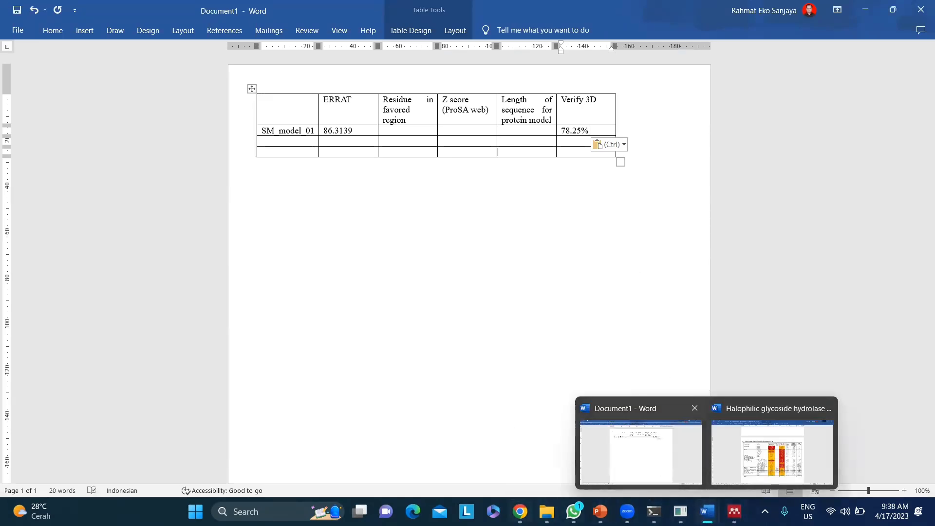
left_click(520, 511)
left_click(208, 116)
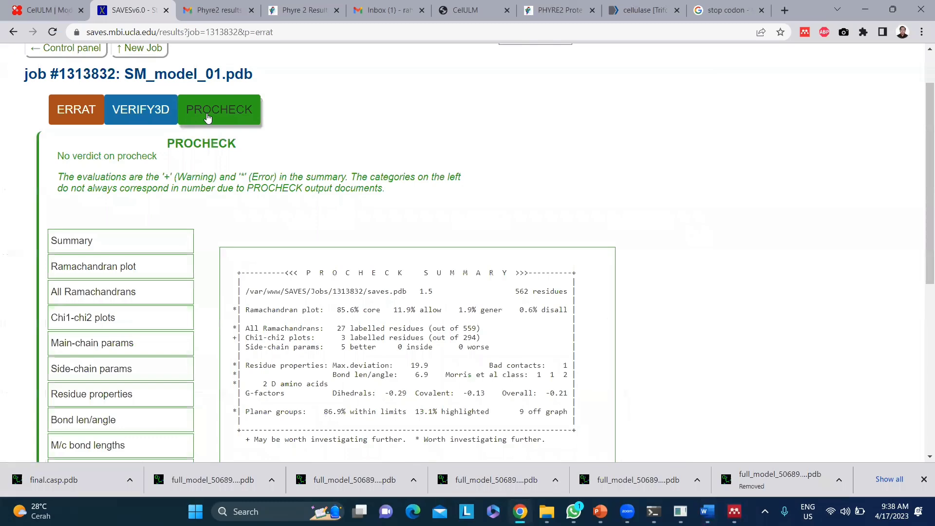
scroll(551, 184, "down", 5)
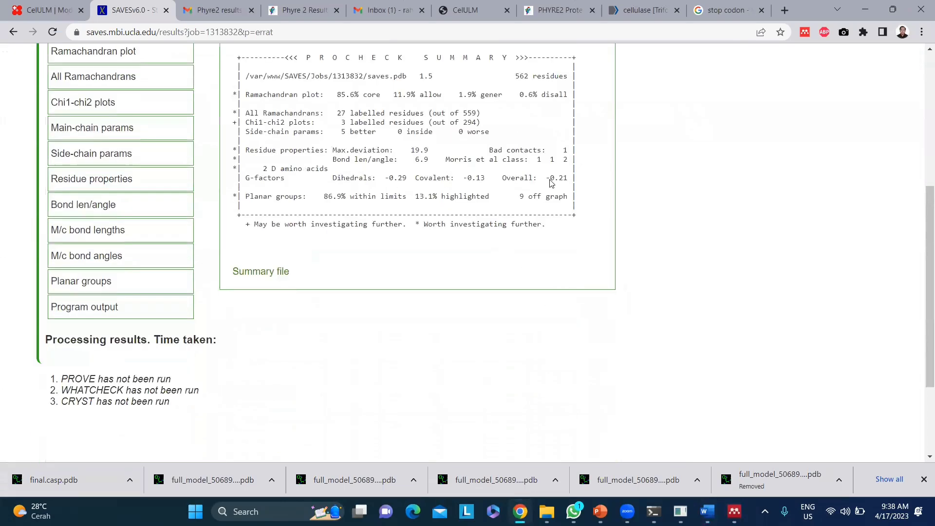
scroll(559, 184, "up", 3)
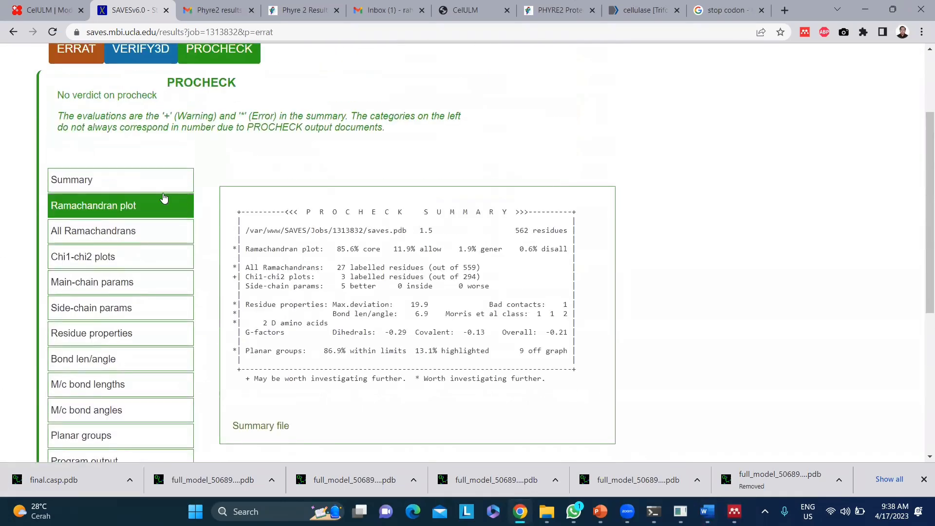
left_click(144, 218)
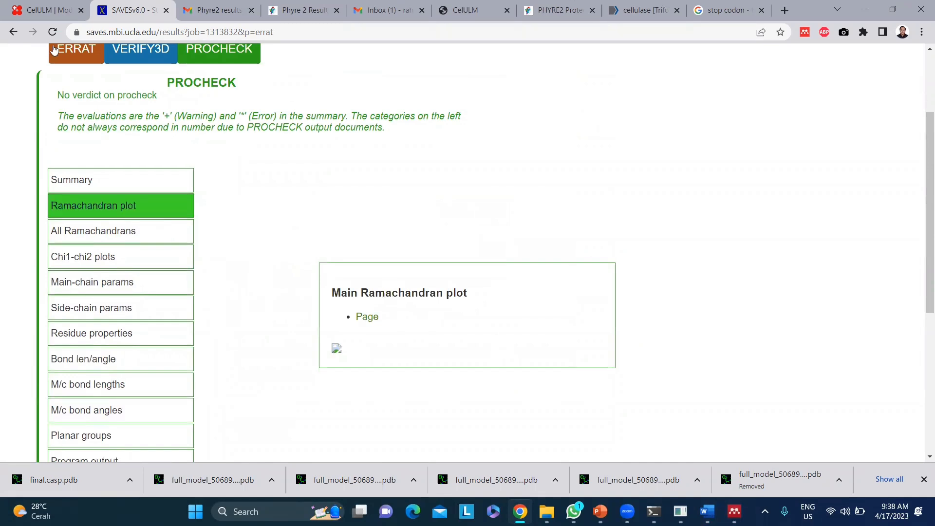
Reload the SAVES results page, reopen the PROCHECK results, and view the all-residue Ramachandran plots.
left_click(51, 31)
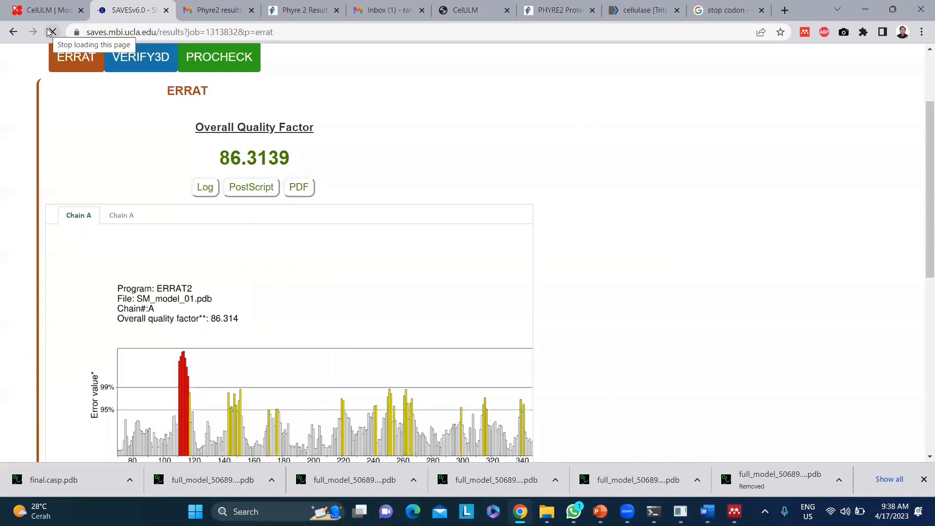
left_click(191, 58)
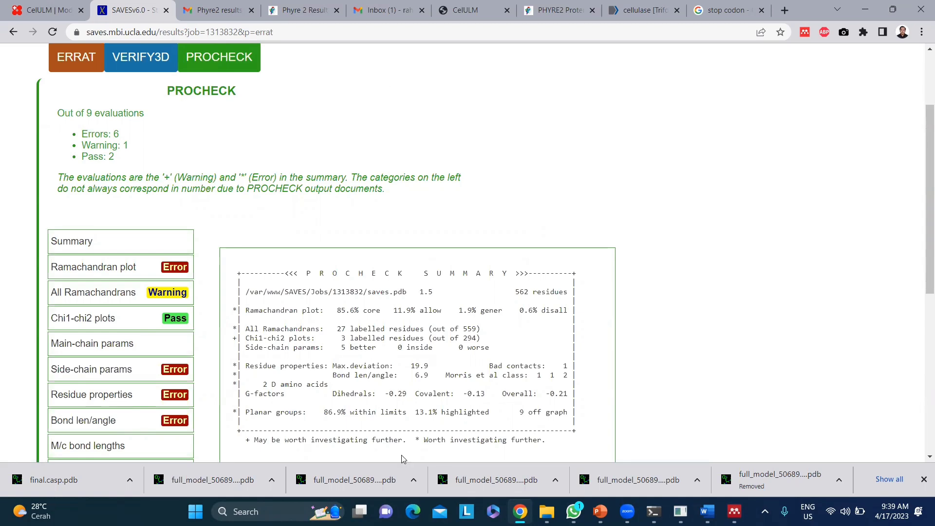
scroll(402, 459, "down", 1)
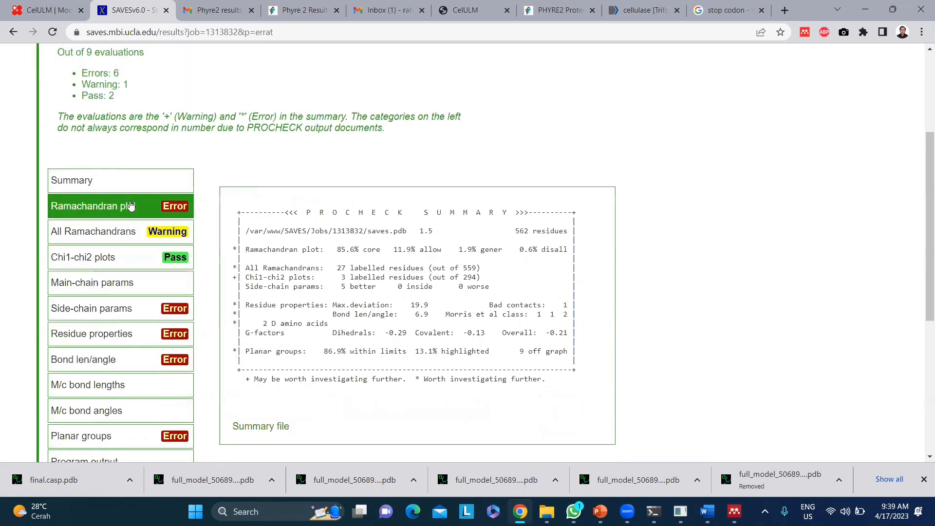
left_click(127, 232)
scroll(400, 295, "down", 1)
scroll(400, 295, "down", 2)
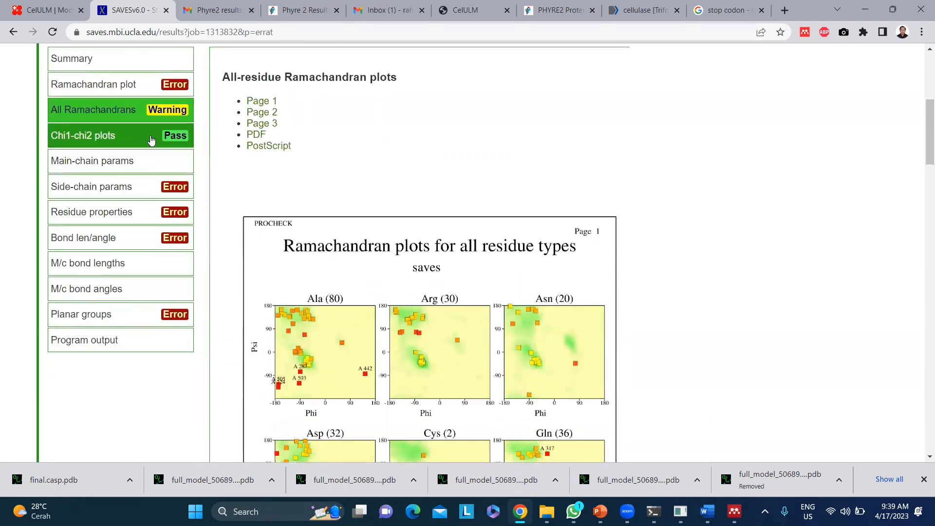
Open the main Ramachandran plot and examine its regions and the plot statistics on favoured and disallowed residues.
scroll(146, 141, "up", 1)
left_click(131, 149)
scroll(508, 250, "down", 4)
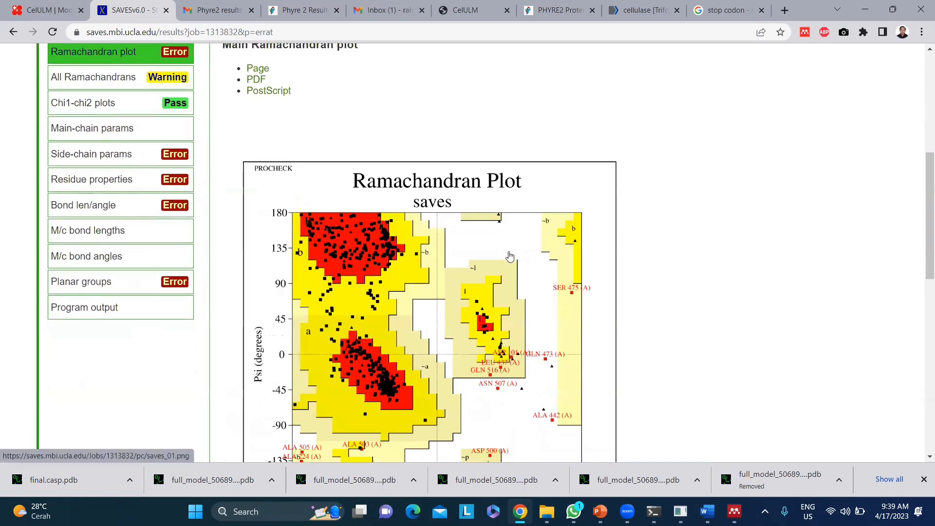
scroll(508, 251, "up", 1)
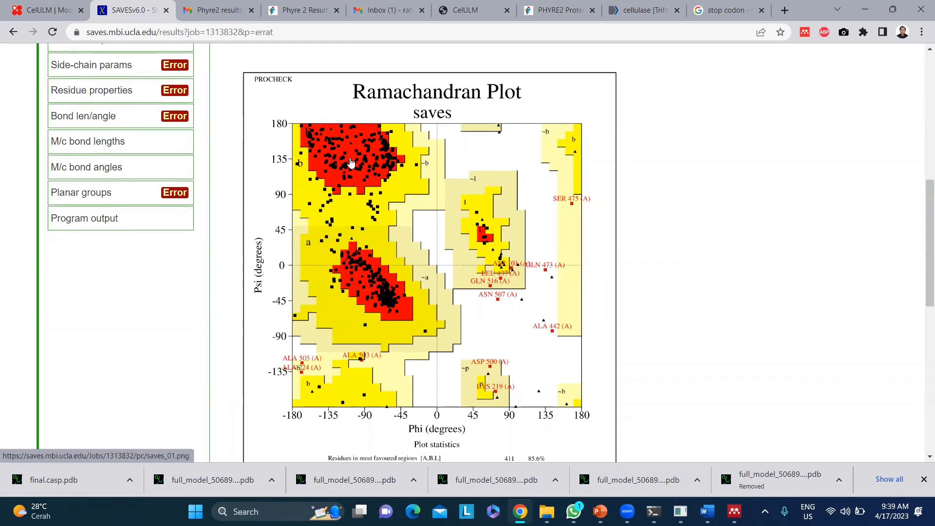
scroll(351, 163, "down", 1)
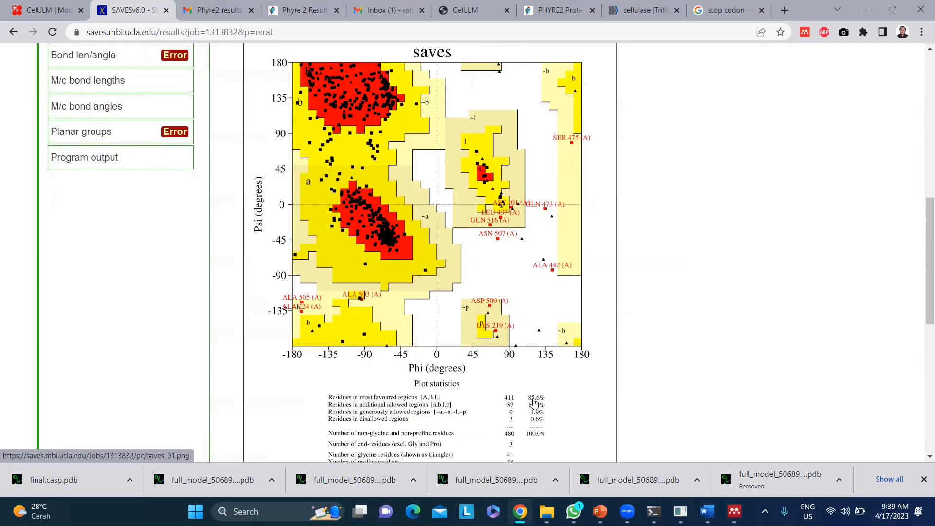
scroll(536, 404, "down", 2)
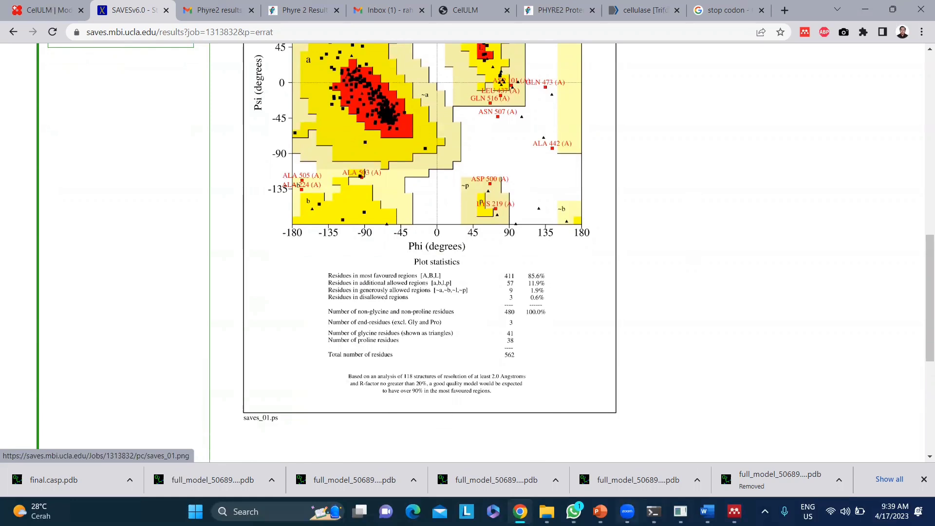
Check Table 5 of the article in Mendeley Desktop, and enter 85.16% as SM_model_01's residue in favored region in Word's Document1.
left_click(734, 511)
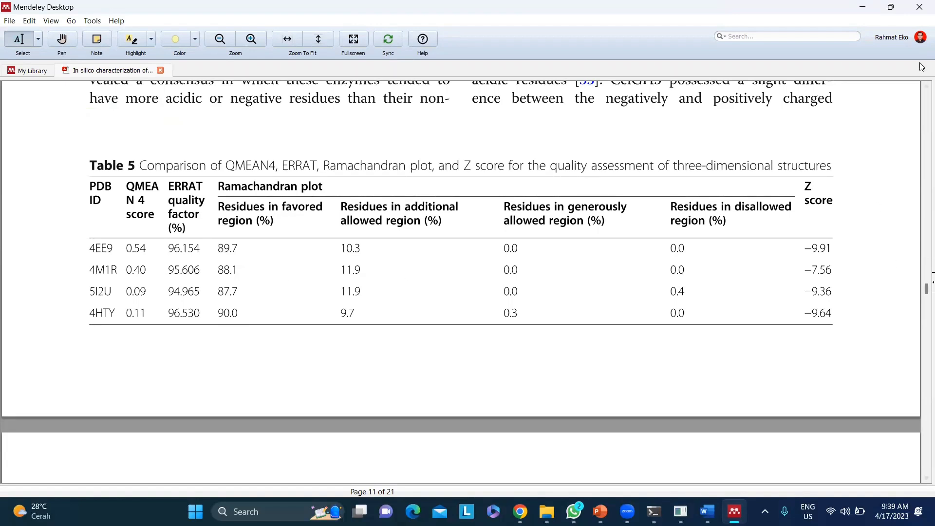
left_click(864, 8)
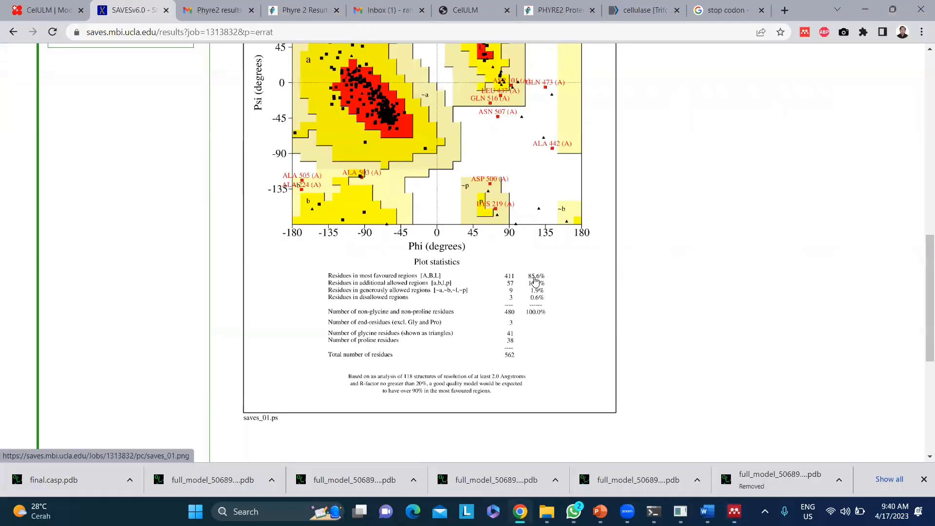
mouse_move(707, 510)
left_click(702, 477)
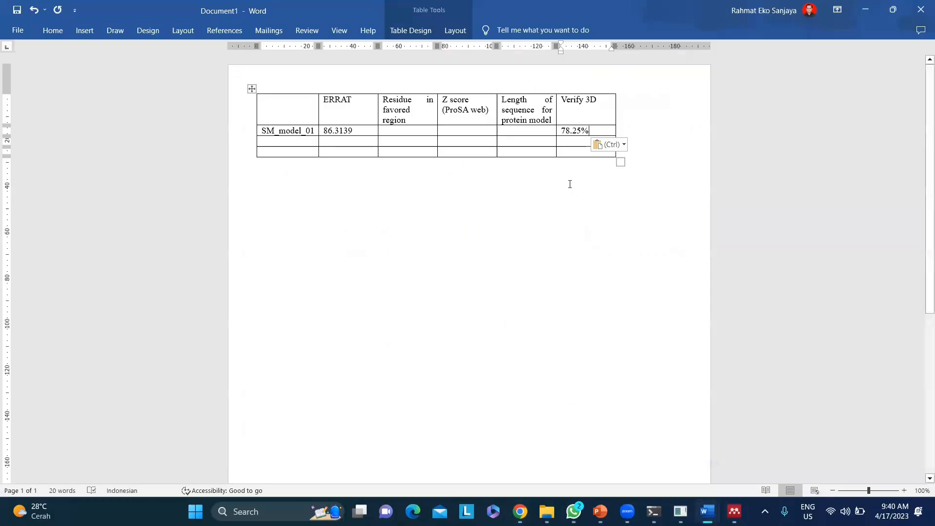
left_click(418, 130)
type("86")
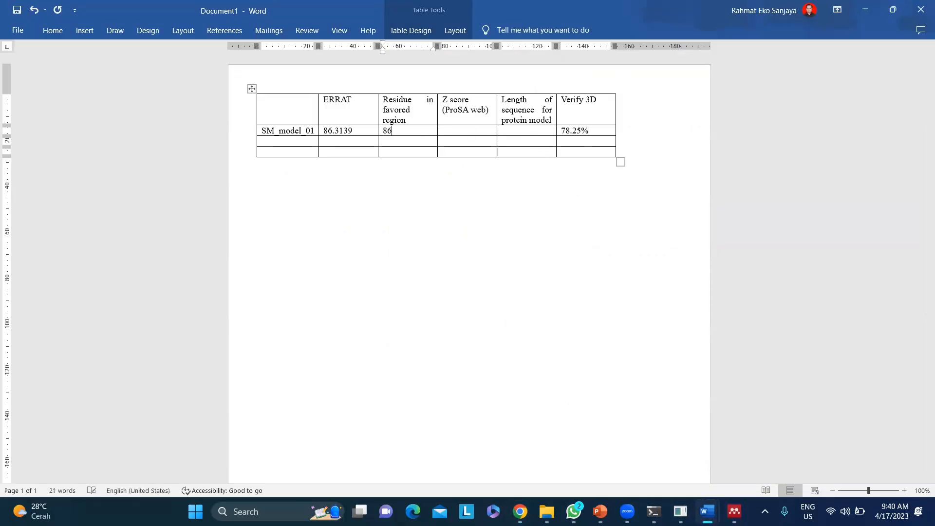
type("5.16%")
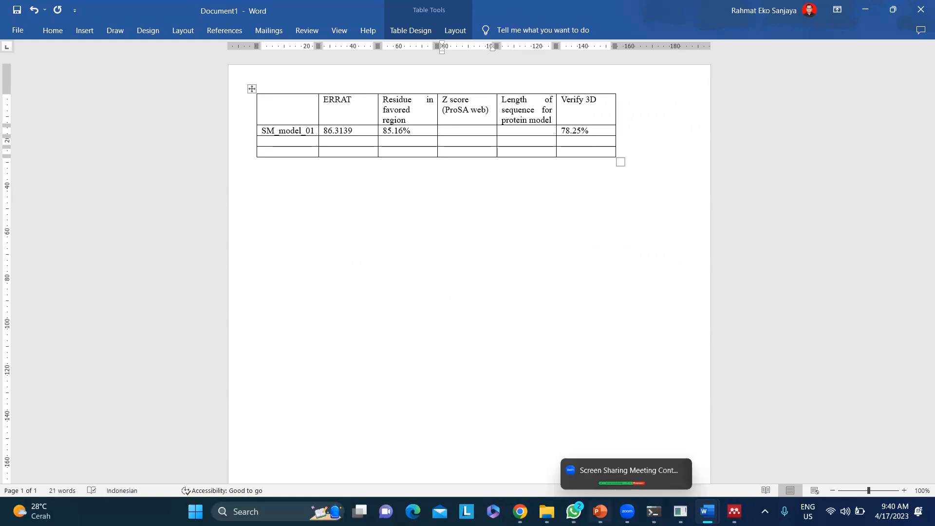
Switch to Chrome and load the ProSA-web page in place of the Phyre2 results e-mail.
left_click(520, 511)
scroll(438, 243, "up", 10)
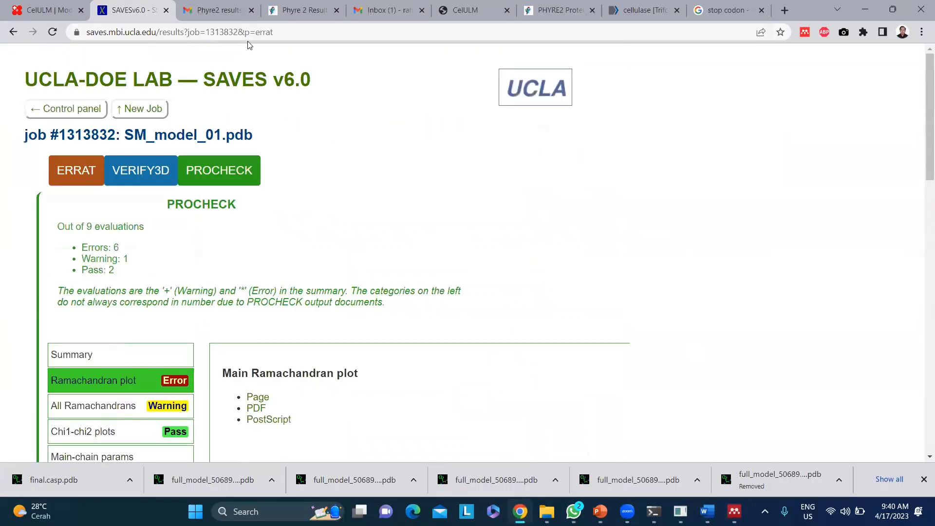
left_click(217, 11)
left_click(203, 30)
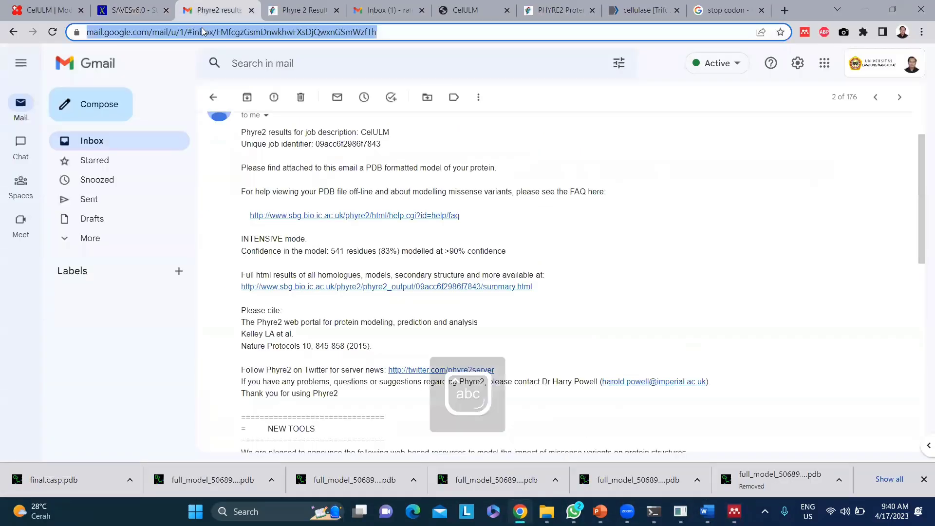
type("pP")
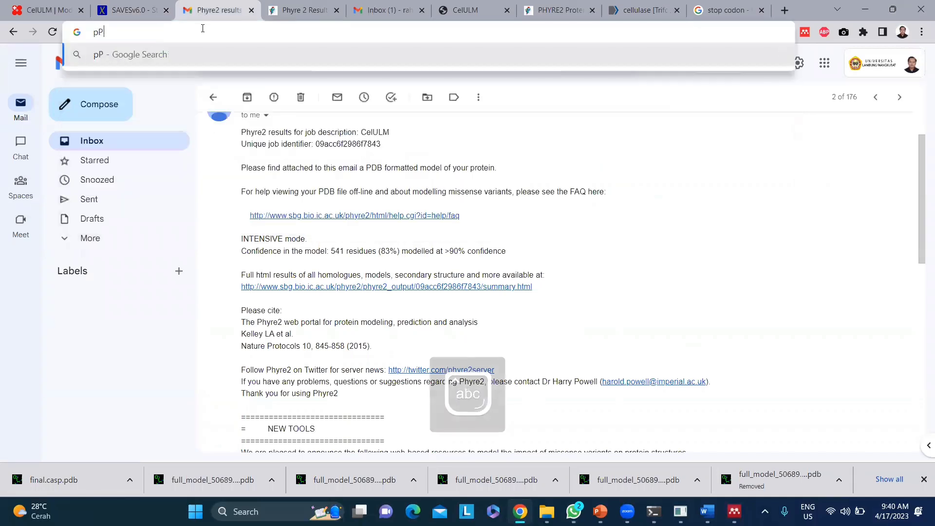
type("roSA")
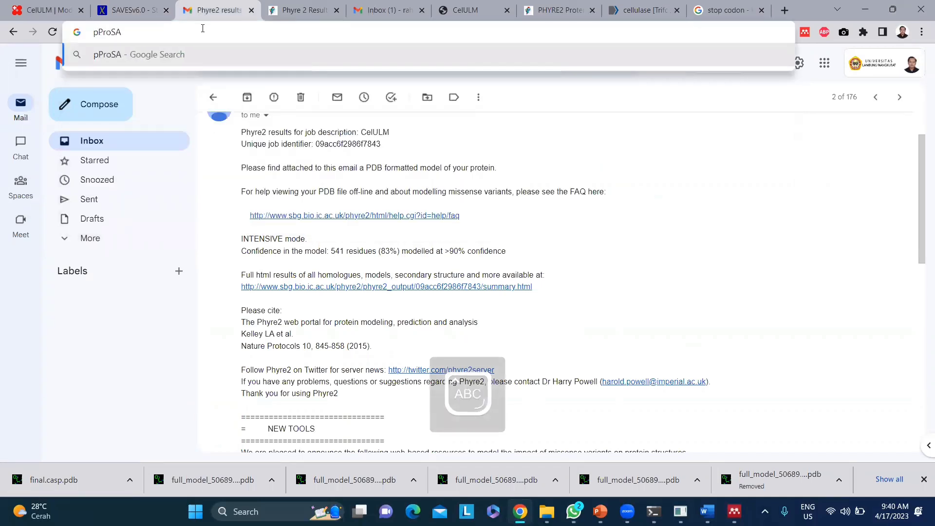
key("BackSpace")
key("BackSpace")
key("BackSpace")
key("BackSpace")
key("BackSpace")
key("BackSpace")
type("P")
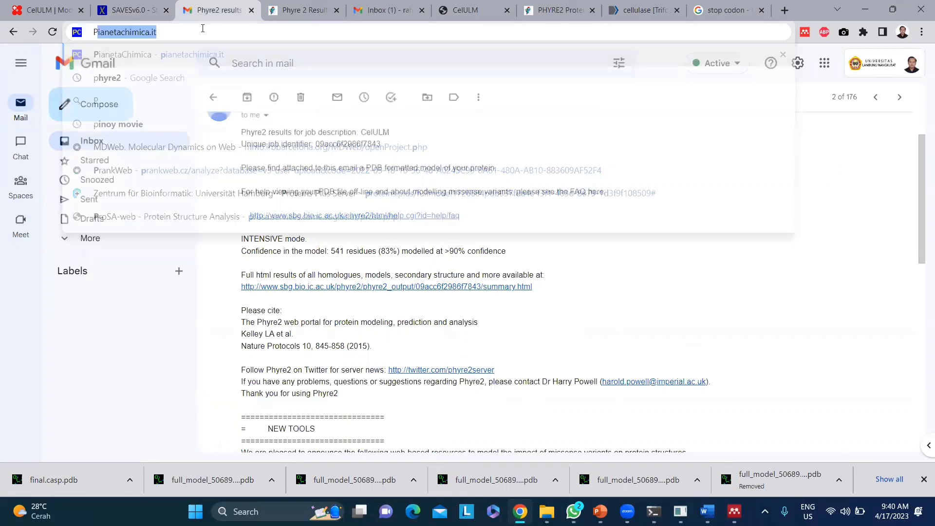
type("ro")
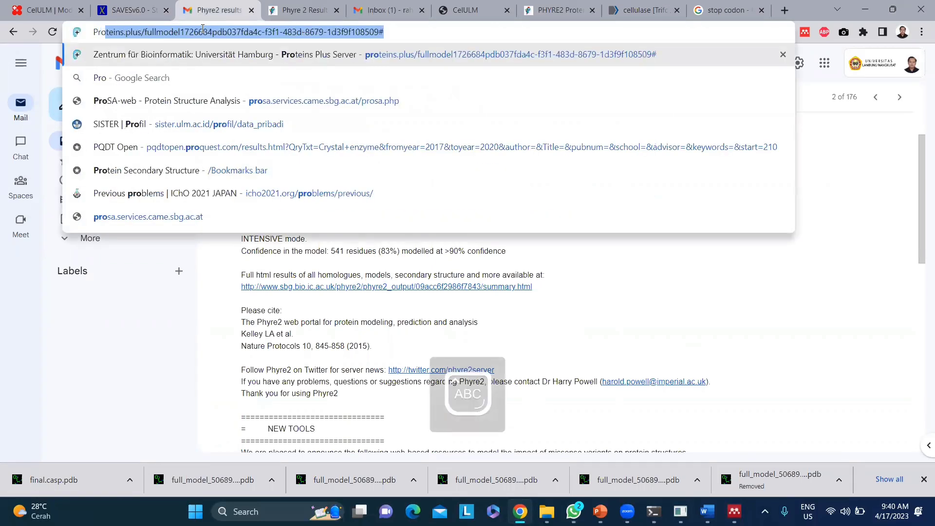
type("SA")
key("Return")
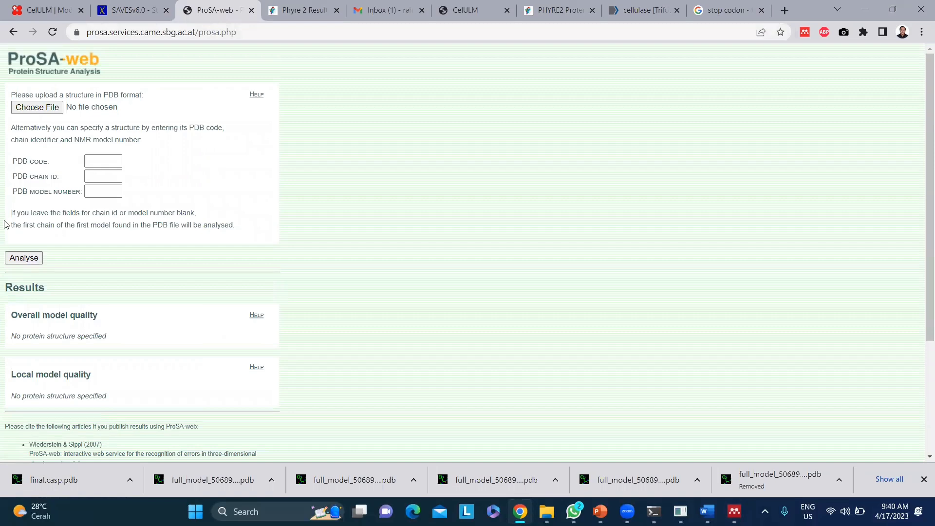
Upload SM_model_01.pdb from the Bioinformatika folder to ProSA-web and run the analysis.
left_click(47, 106)
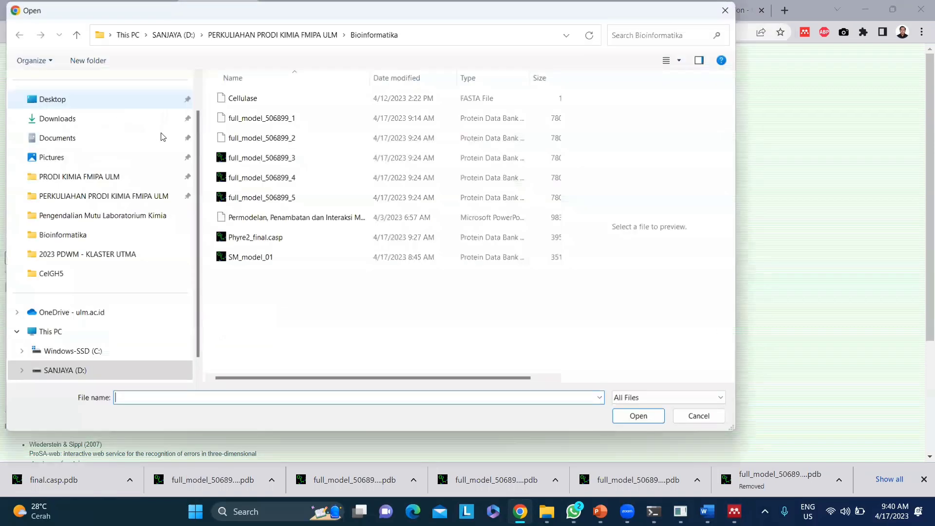
left_click(333, 258)
left_click(631, 417)
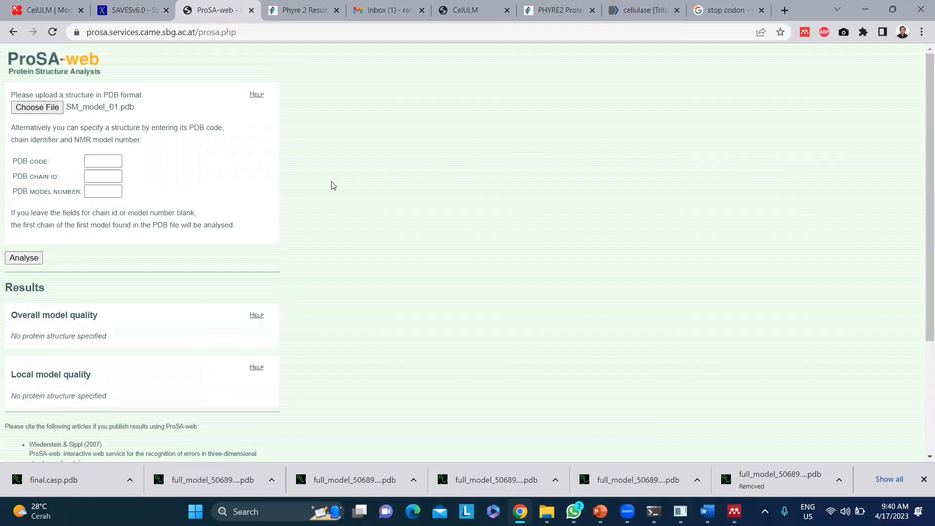
left_click(26, 257)
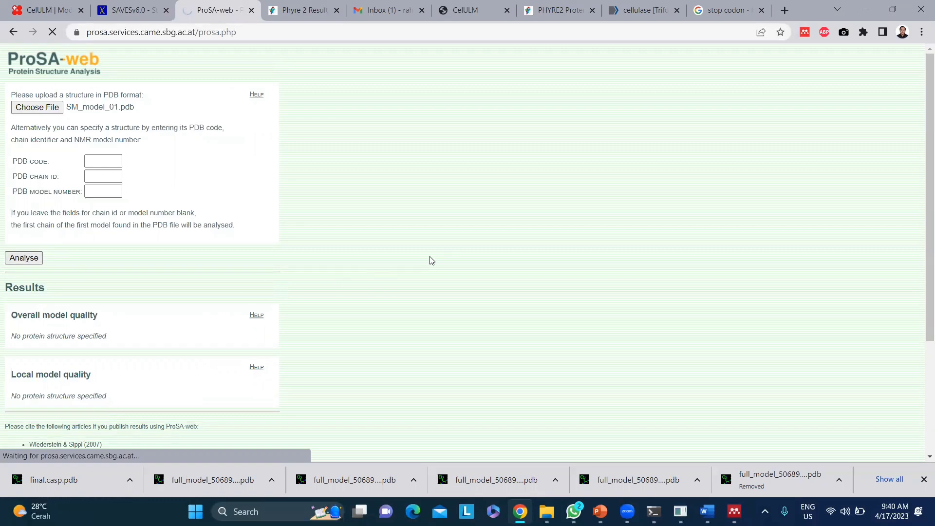
Copy the Z-score -8.83 from the ProSA-web overall model quality results for SM_model_01.pdb.
scroll(430, 259, "down", 2)
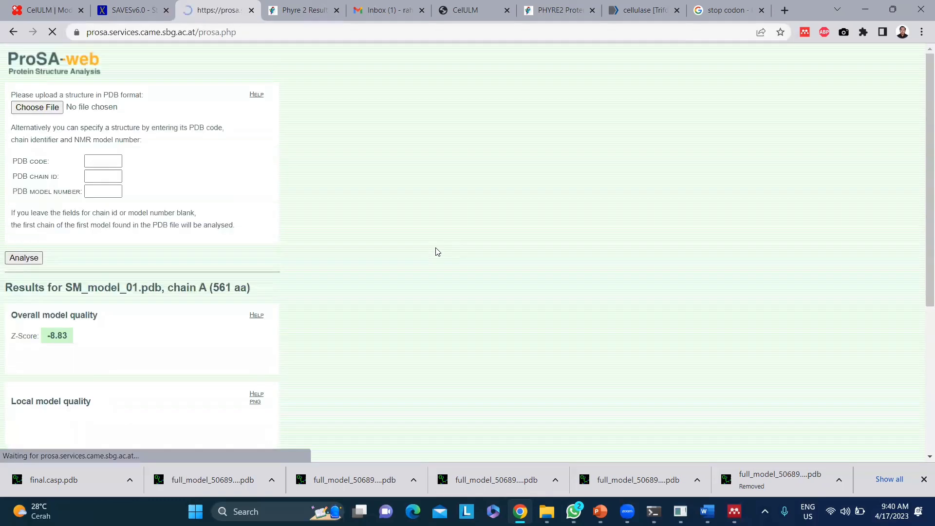
scroll(435, 252, "down", 2)
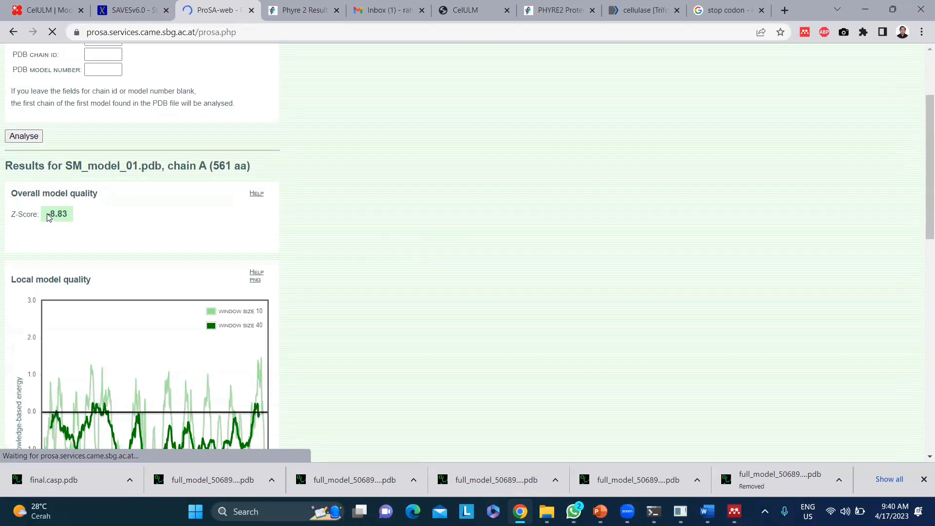
mouse_move(48, 218)
left_mouse_down()
mouse_move(68, 217)
mouse_move(48, 216)
left_mouse_up()
left_click(67, 216)
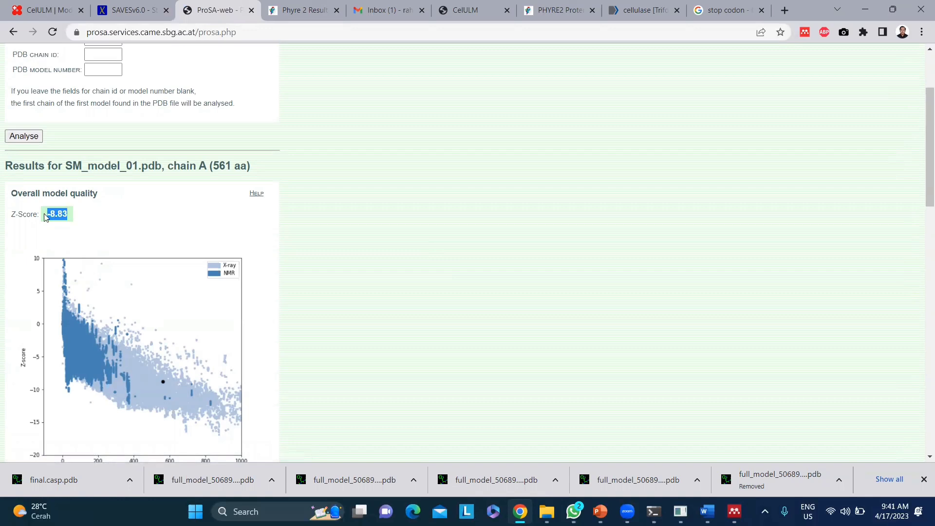
right_click(67, 228)
left_click(78, 226)
Switch to Word's Document1 and paste the Z-score -8.83 into SM_model_01's Z score (ProSA web) cell.
left_click(707, 511)
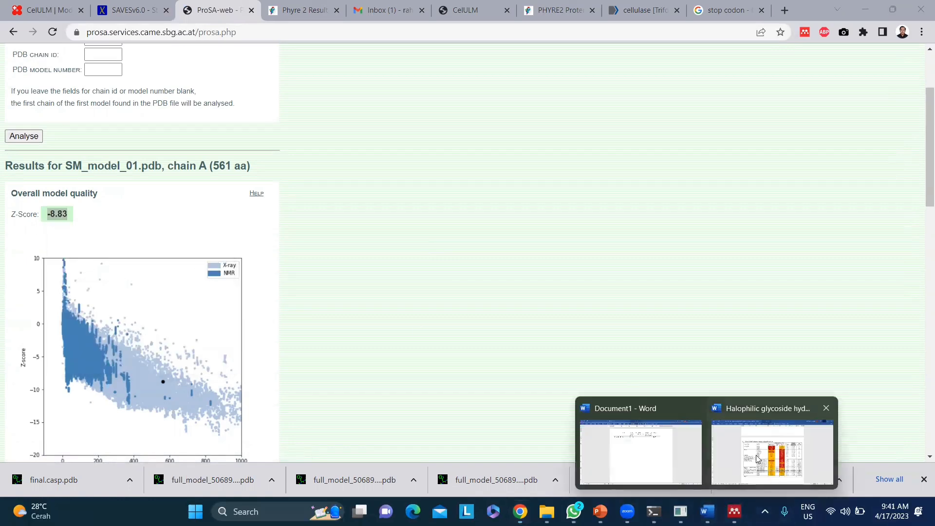
left_click(757, 457)
left_click(879, 42)
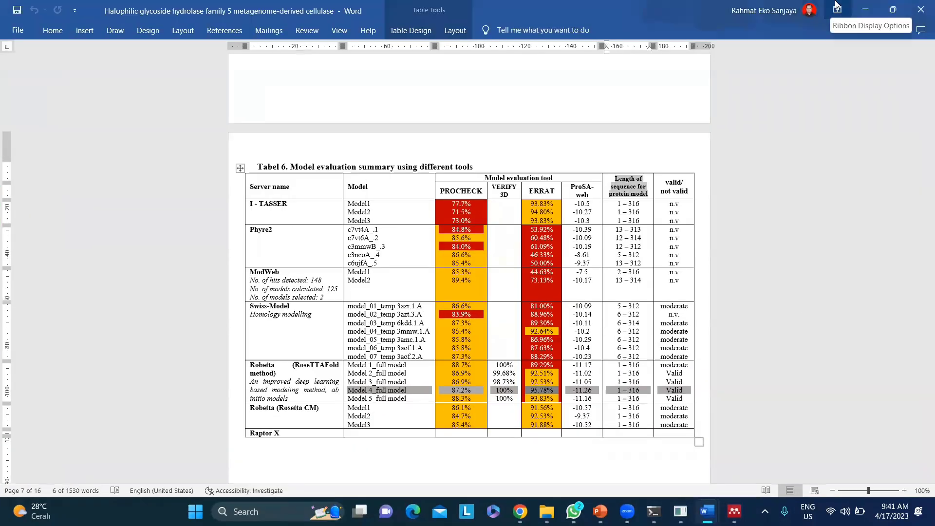
left_click(860, 14)
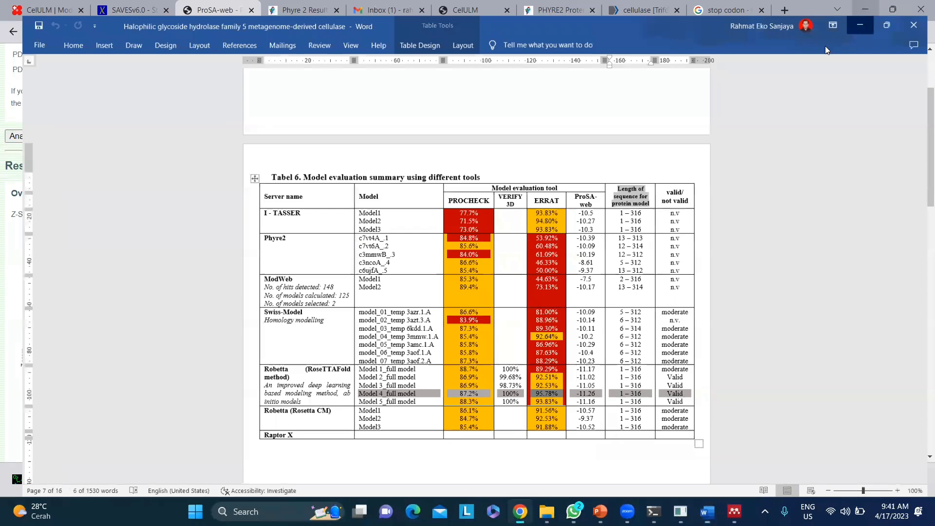
key("alt+Tab")
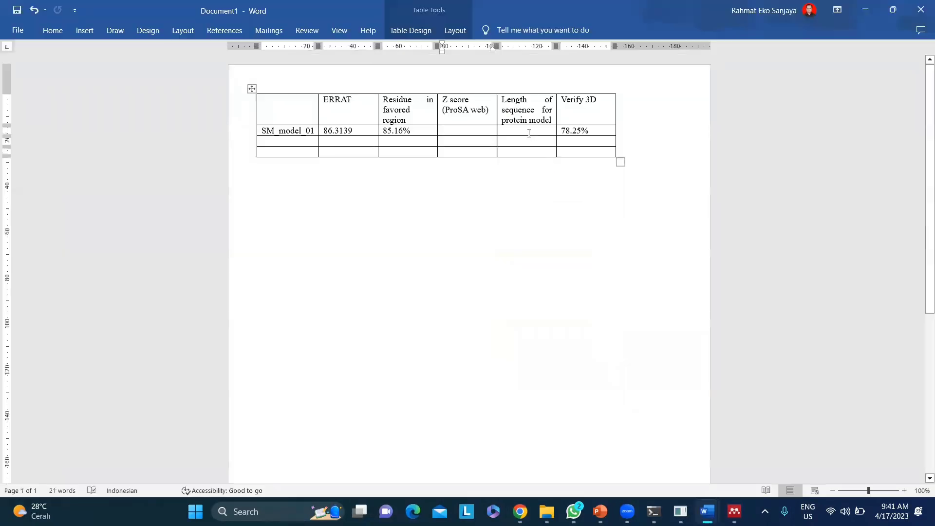
right_click(485, 130)
left_click(545, 201)
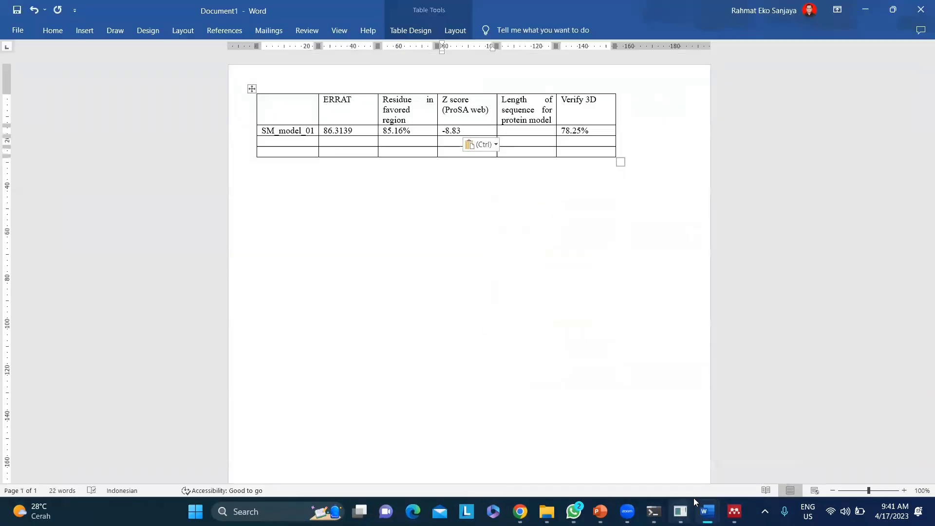
Switch to Chrome, review the ProSA-web overall and local quality plots for SM_model_01, and open the Z-score plot image in its own tab.
mouse_move(680, 511)
left_click(520, 511)
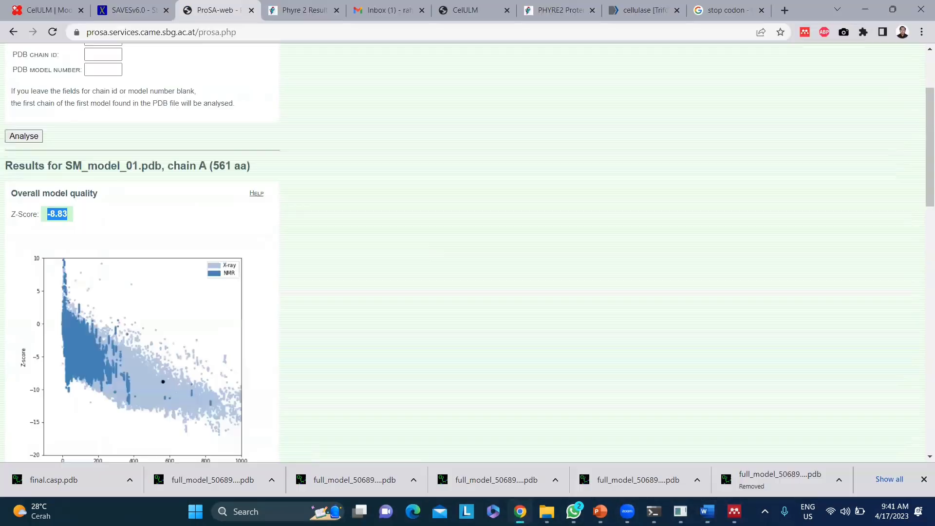
scroll(398, 375, "down", 7)
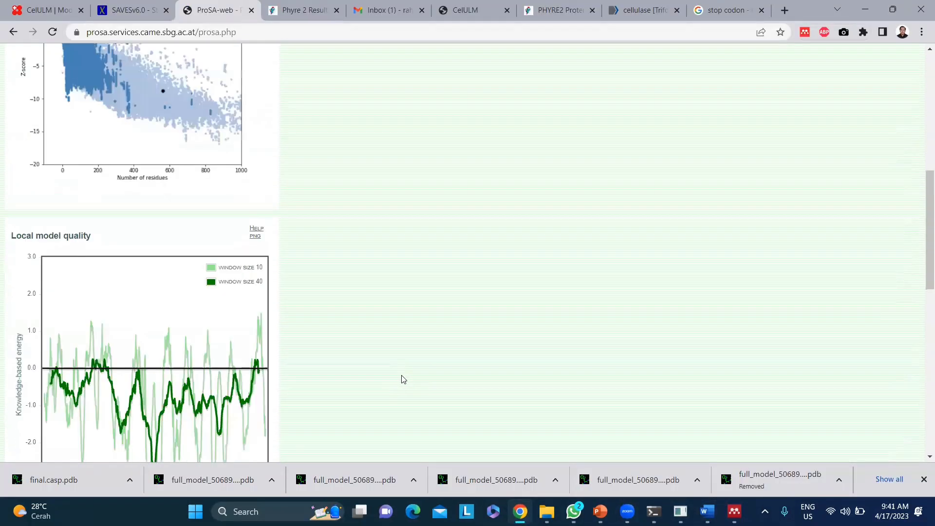
scroll(403, 379, "up", 6)
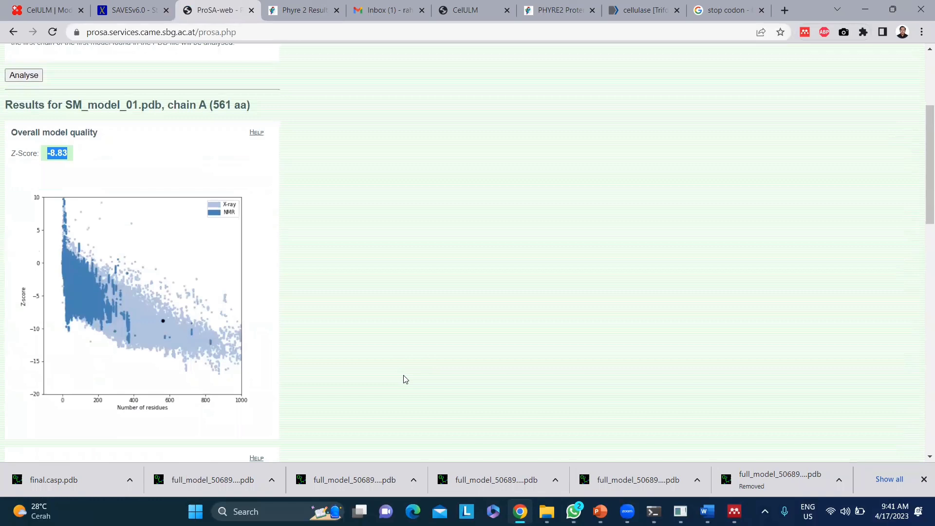
left_click(122, 312)
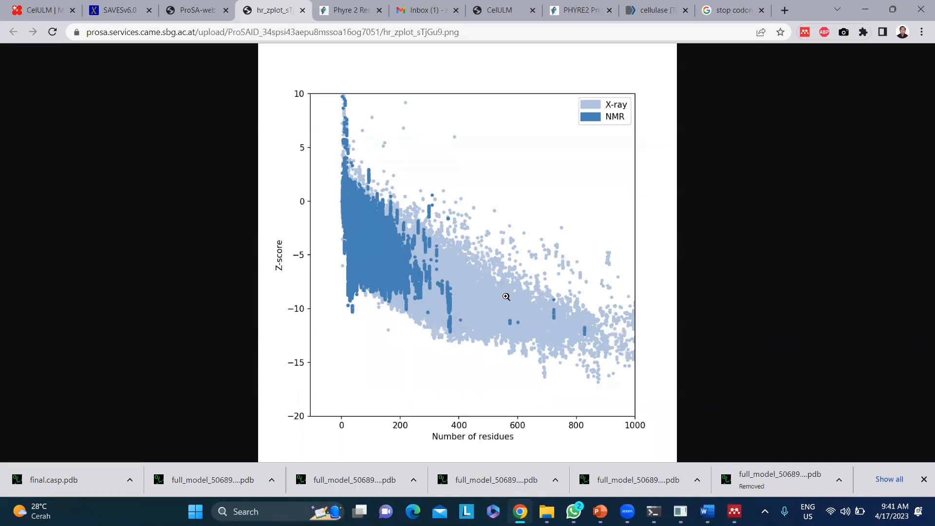
Switch to Mendeley Desktop and go to the title page of the GH5-cellulase article at a smaller zoom.
left_click(734, 511)
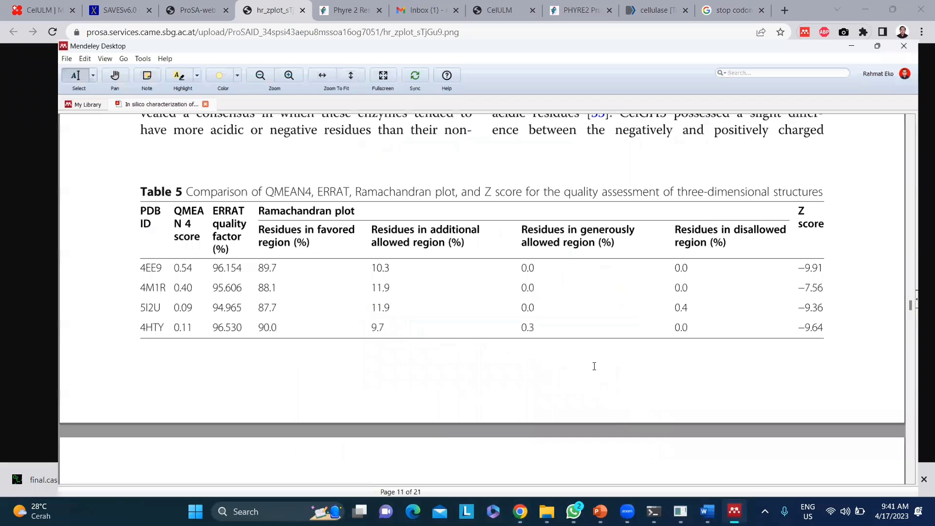
key("super+Up")
scroll(612, 348, "up", 5)
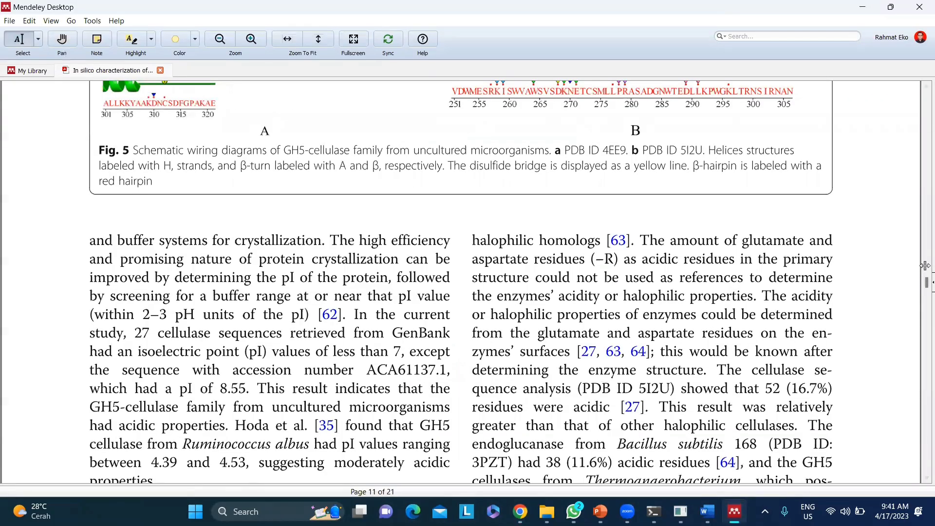
scroll(921, 263, "down", 1)
scroll(921, 263, "up", 5)
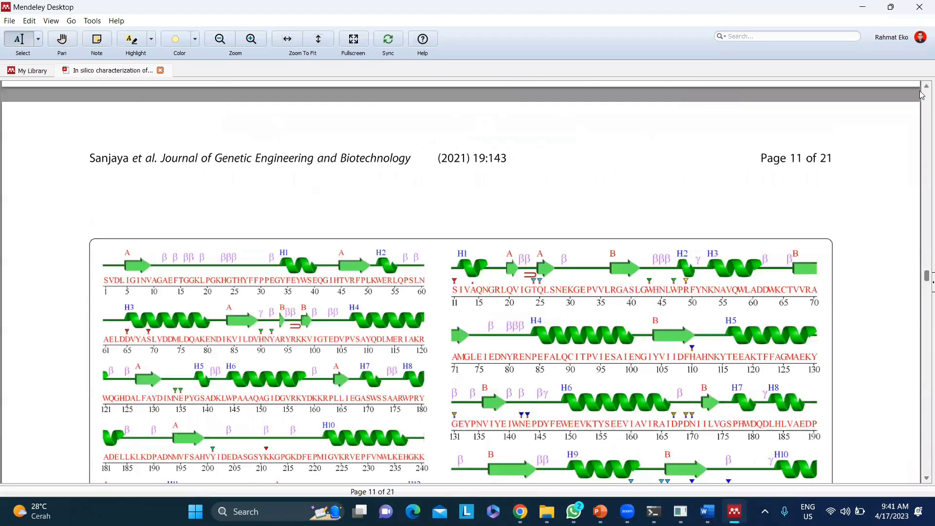
left_click_drag(922, 95, 922, 103)
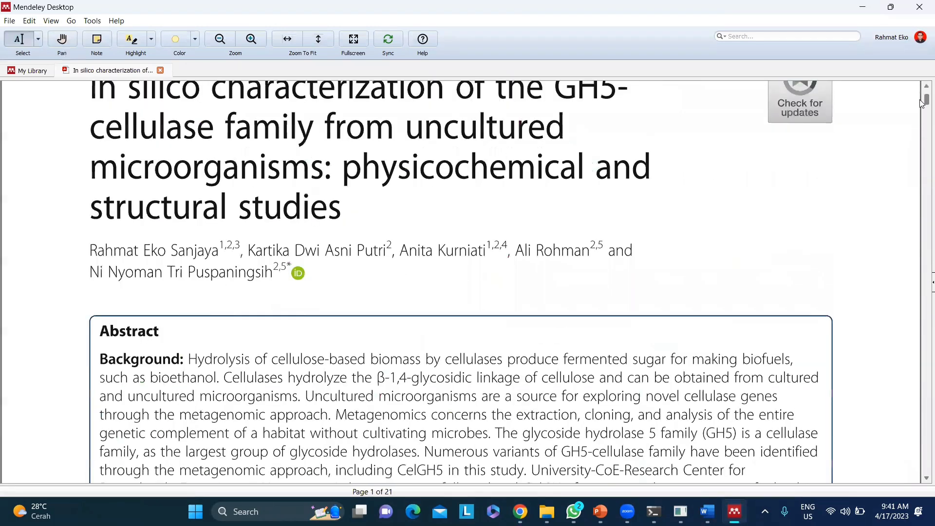
scroll(786, 266, "up", 1)
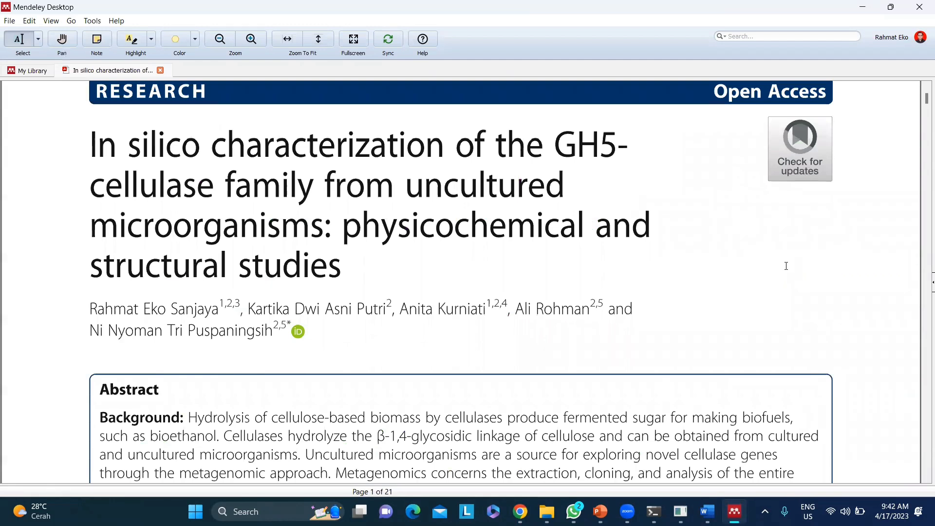
left_click(220, 39)
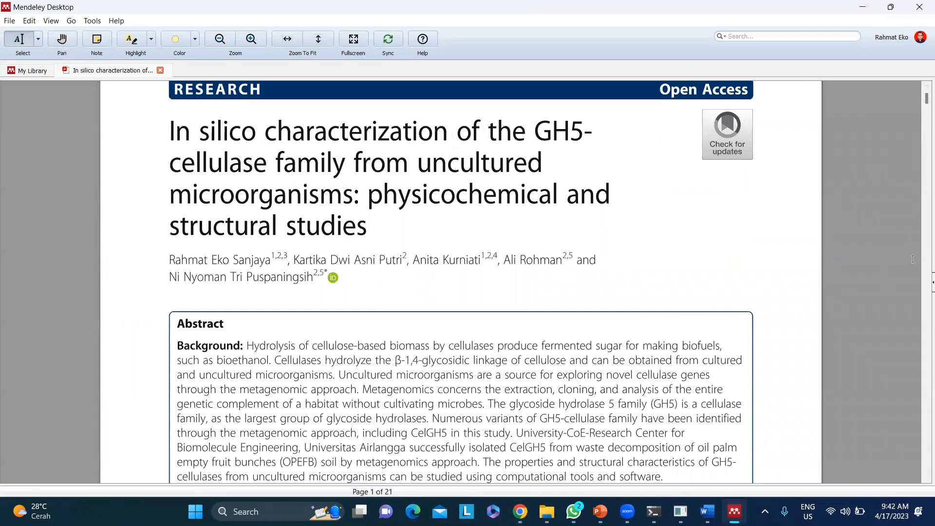
Look through the article for its discussion of structure quality by ERRAT, Z score and Ramachandran plot.
scroll(922, 105, "down", 20)
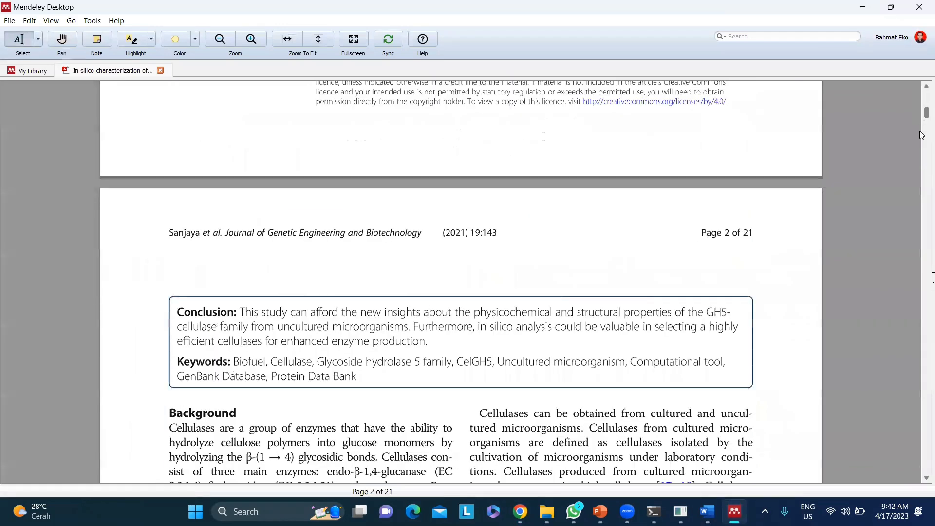
scroll(921, 166, "down", 12)
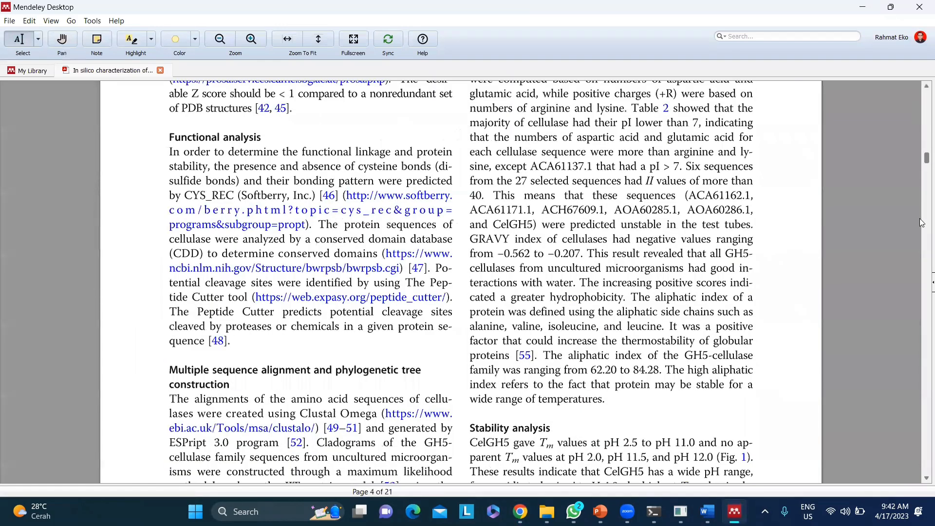
scroll(921, 234, "down", 20)
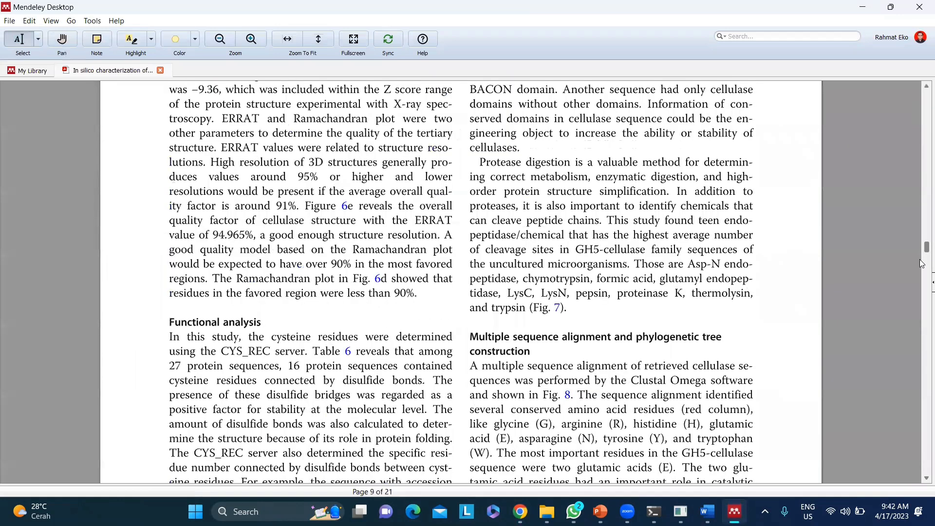
scroll(921, 278, "down", 15)
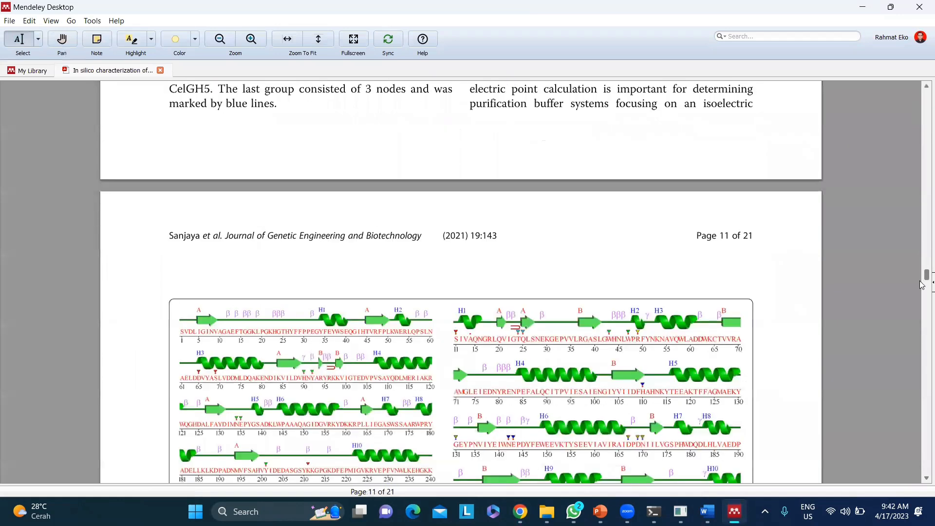
scroll(921, 285, "down", 5)
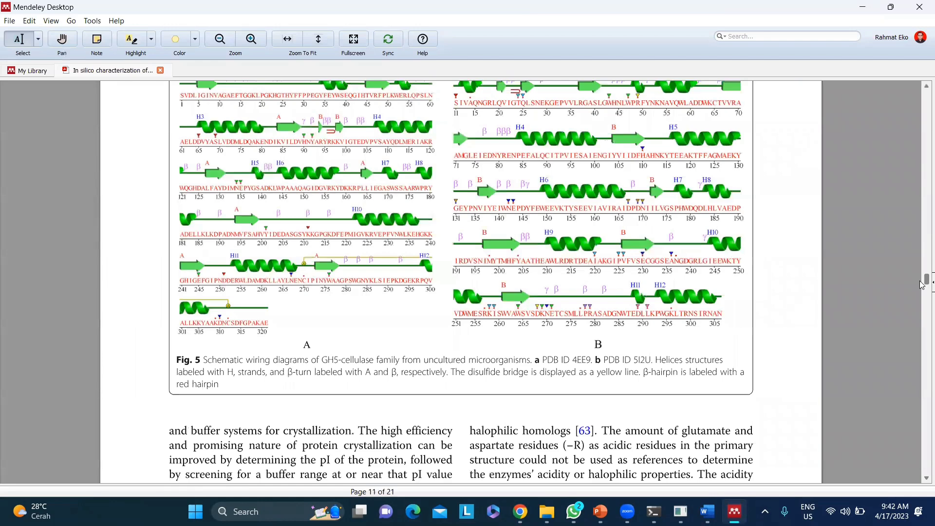
left_click_drag(922, 285, 922, 375)
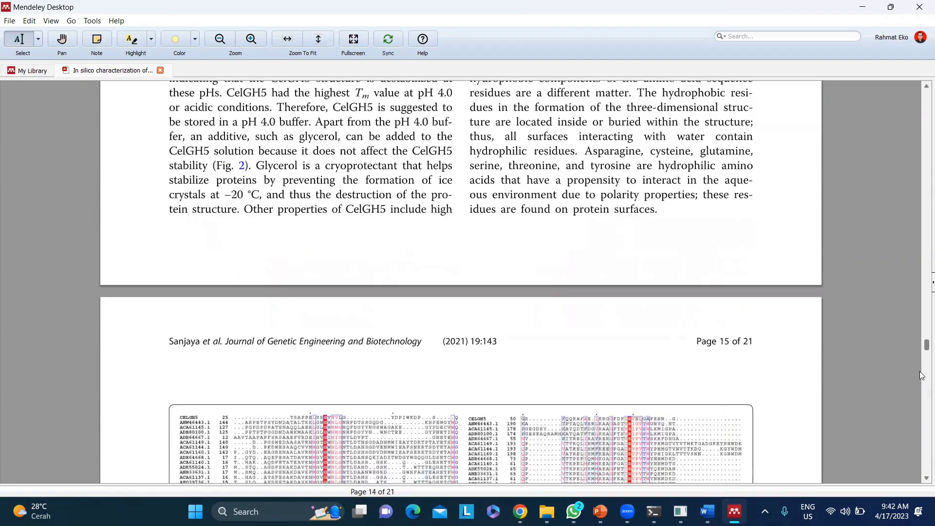
scroll(919, 405, "down", 15)
scroll(919, 419, "down", 5)
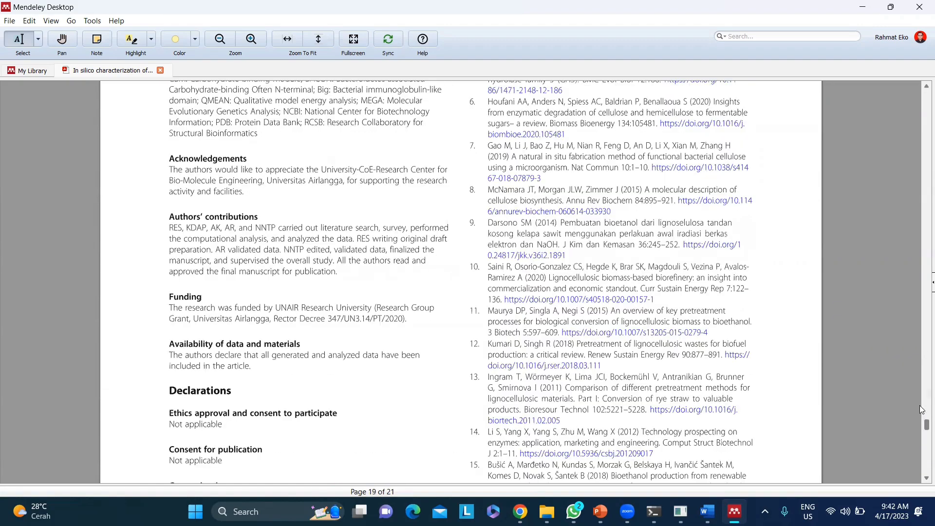
scroll(922, 398, "up", 10)
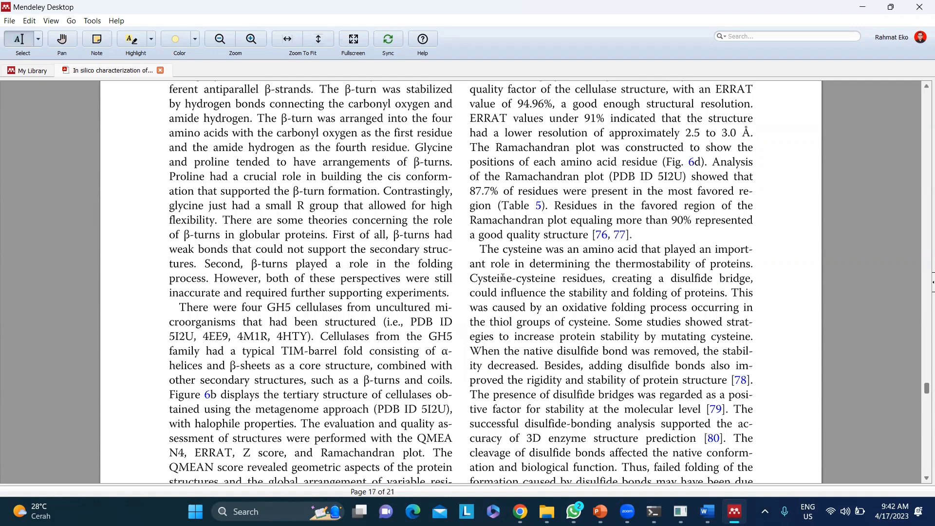
scroll(502, 278, "up", 3)
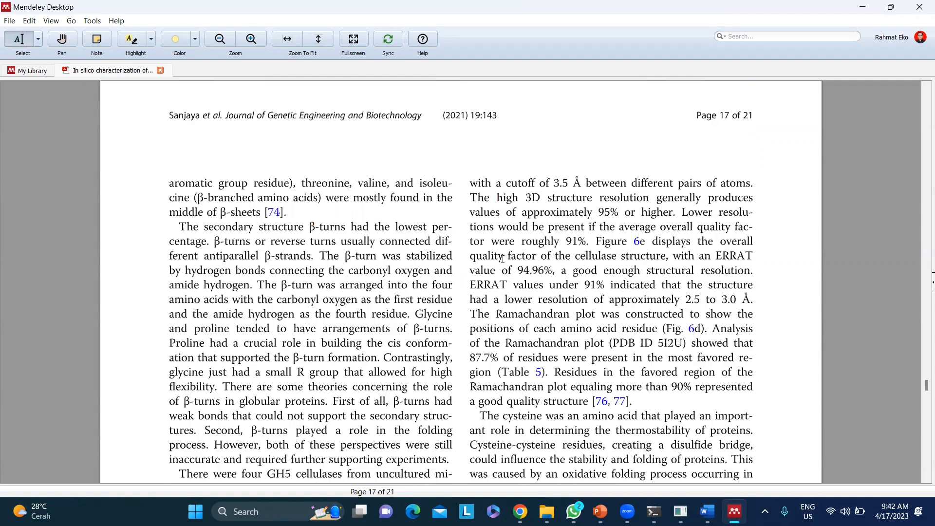
scroll(503, 258, "down", 4)
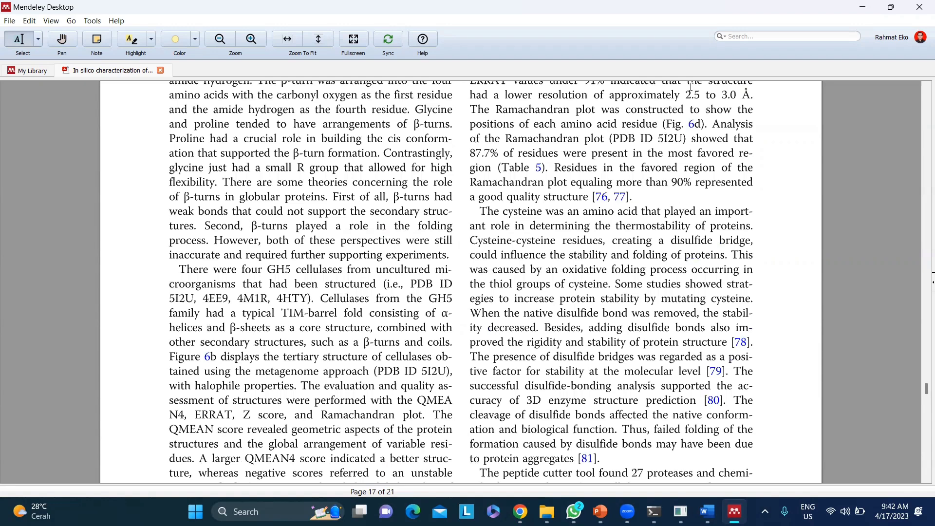
left_click(863, 9)
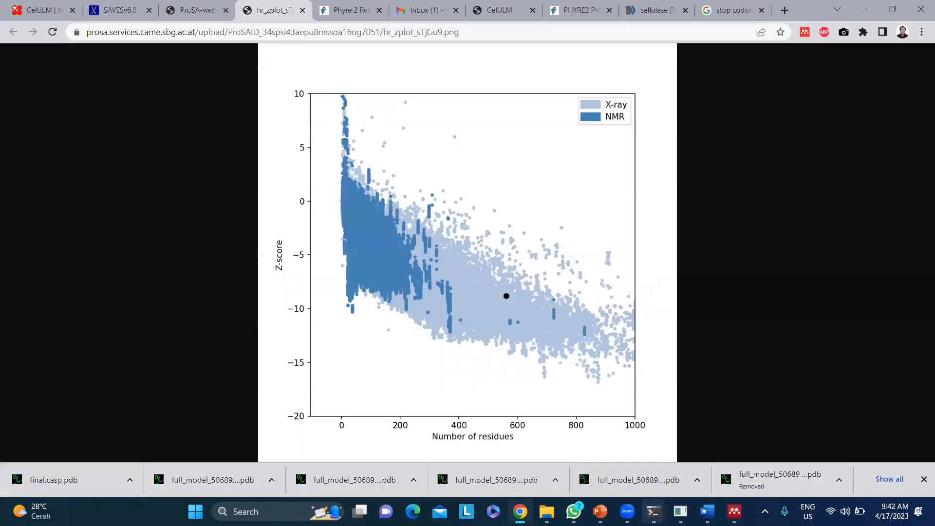
Switch to Word's Document1 and place the cursor in SM_model_01's length of sequence for protein model cell.
mouse_move(707, 511)
left_click(649, 460)
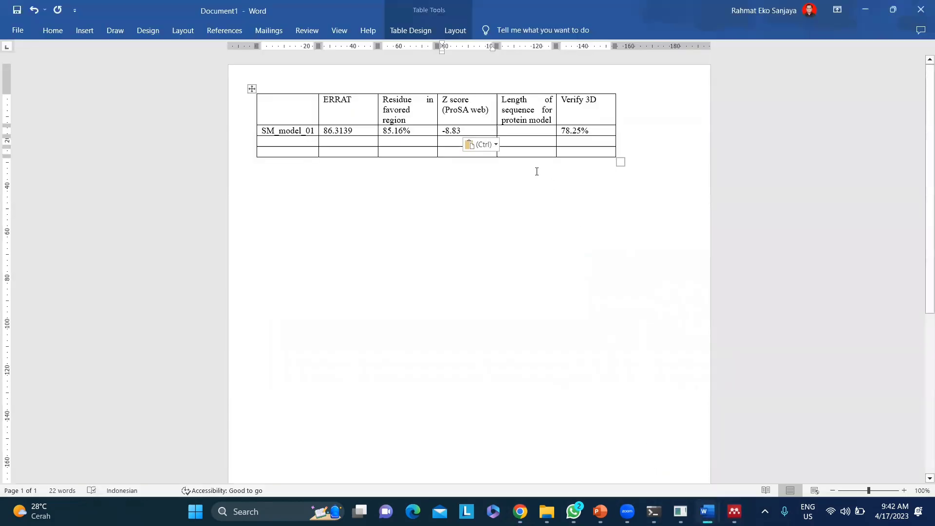
left_click(524, 133)
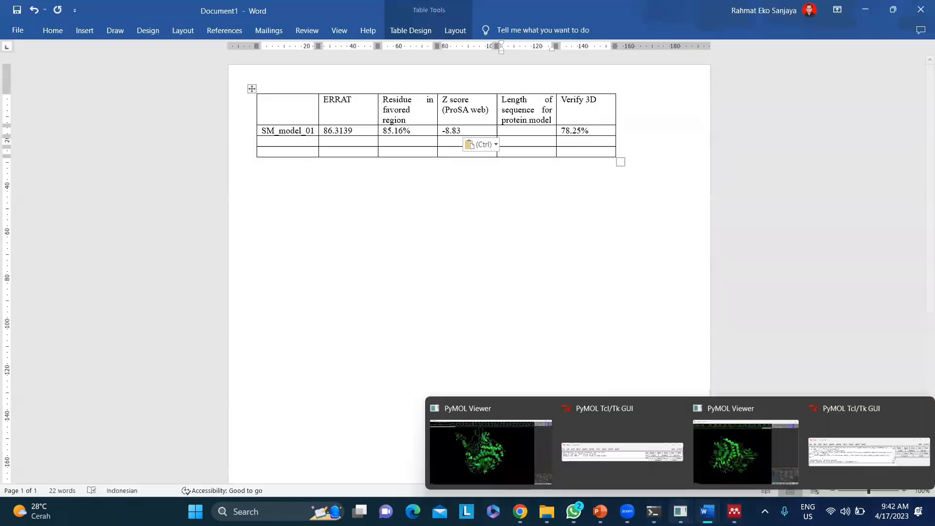
mouse_move(653, 511)
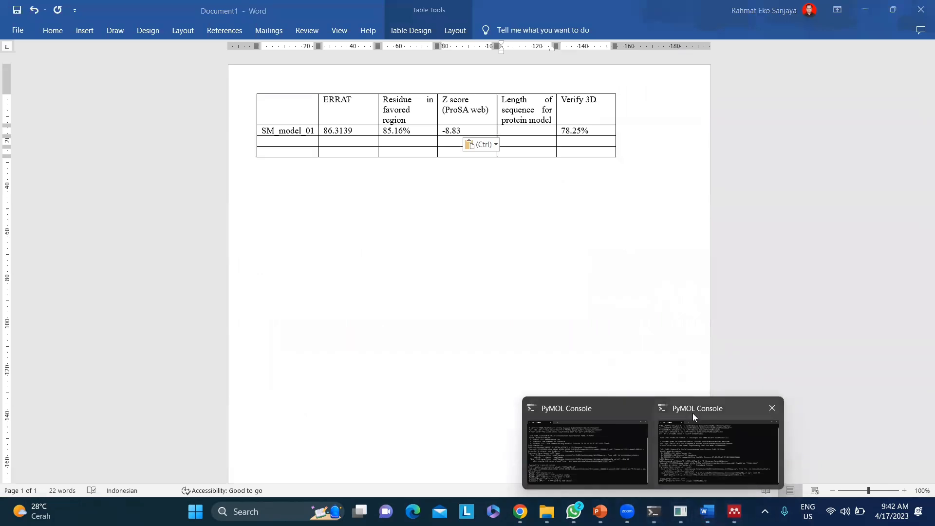
left_click(523, 133)
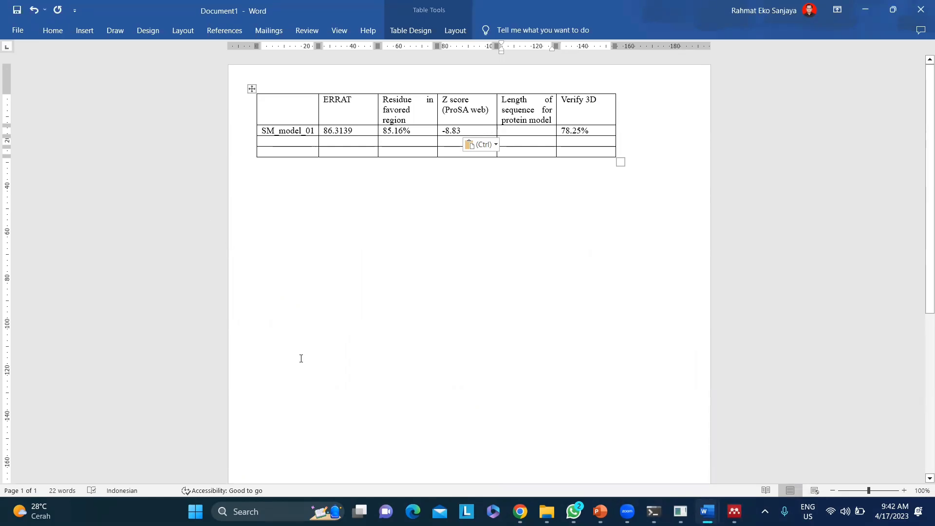
Switch to Chrome's ProSA-web results and copy the chain A length 561 from the SM_model_01.pdb heading.
left_click(520, 512)
left_click(198, 3)
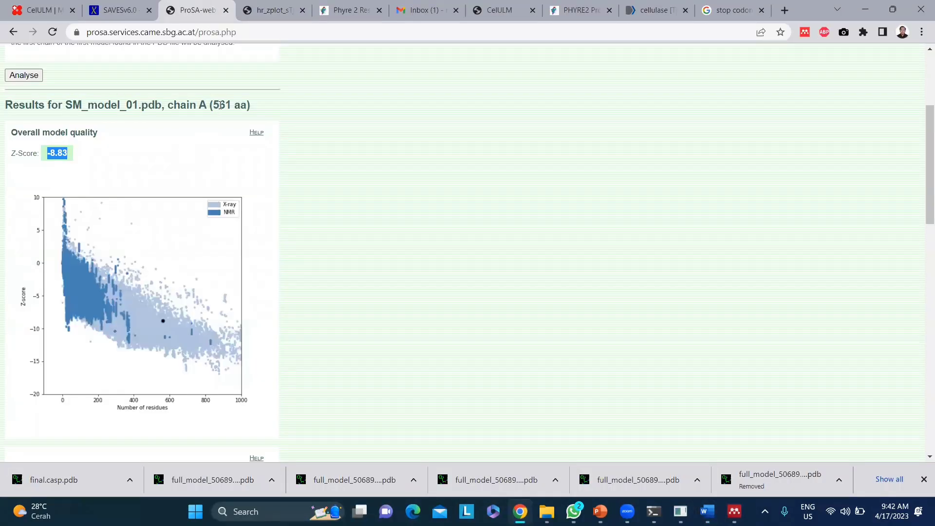
left_click_drag(213, 104, 229, 104)
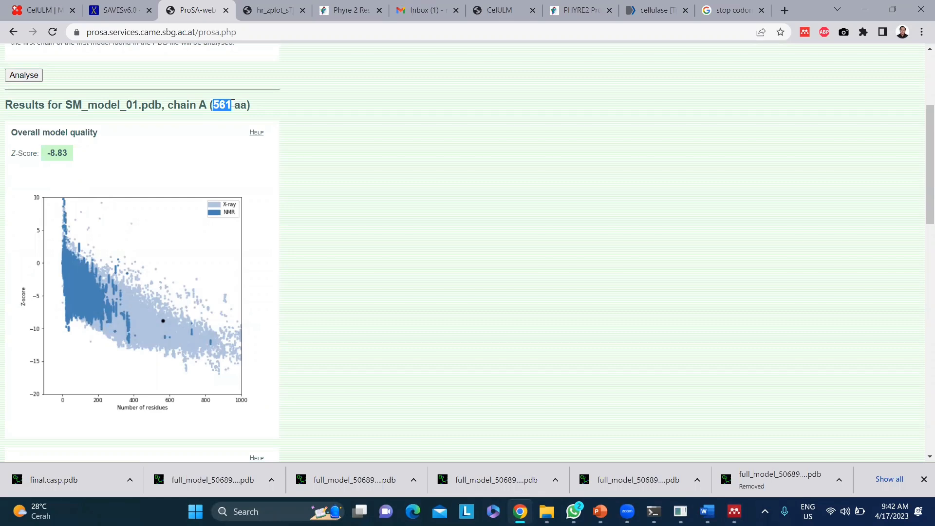
right_click(227, 104)
left_click(235, 118)
Switch to Word's Document1 and paste 561 as text only into SM_model_01's length of sequence cell.
left_click(706, 511)
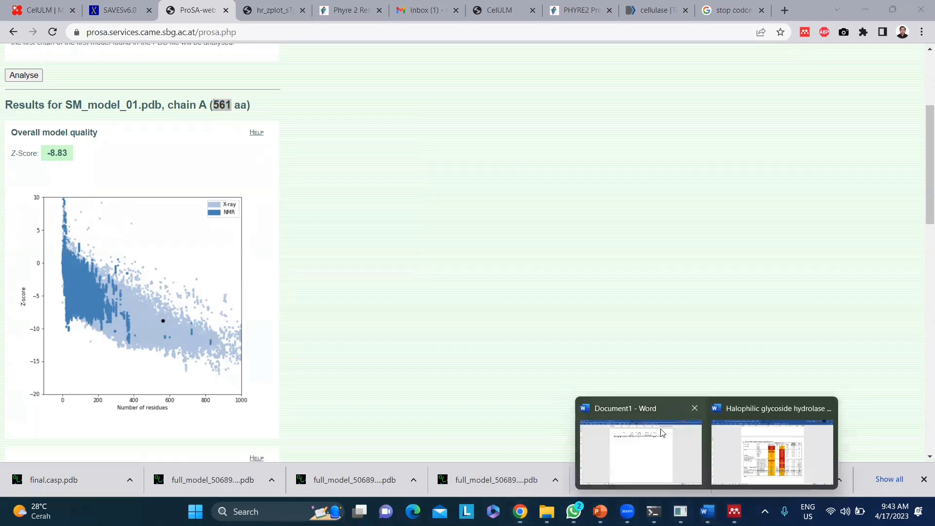
left_click(662, 433)
right_click(511, 129)
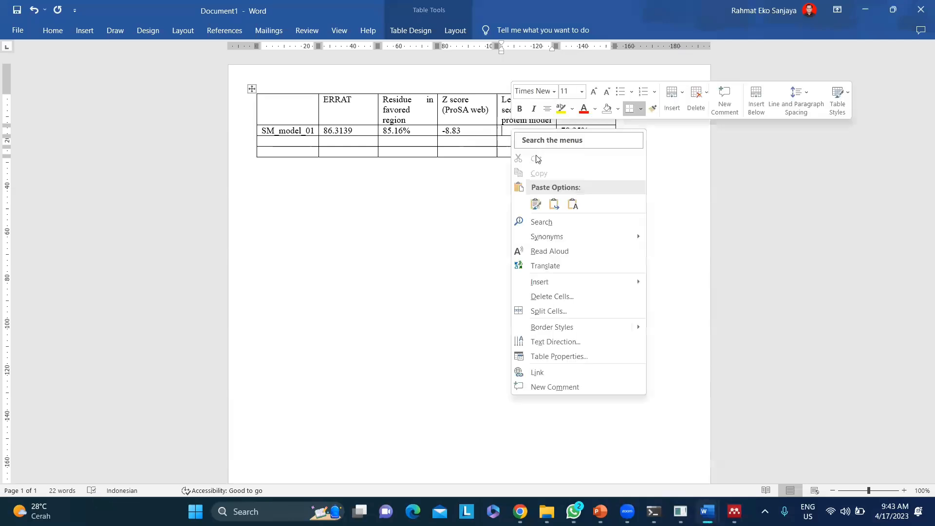
left_click(572, 204)
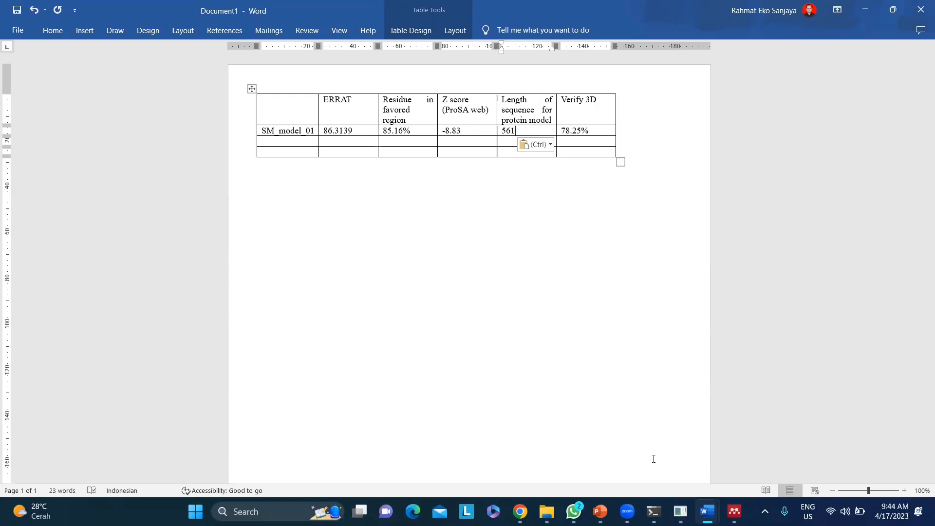
mouse_move(661, 507)
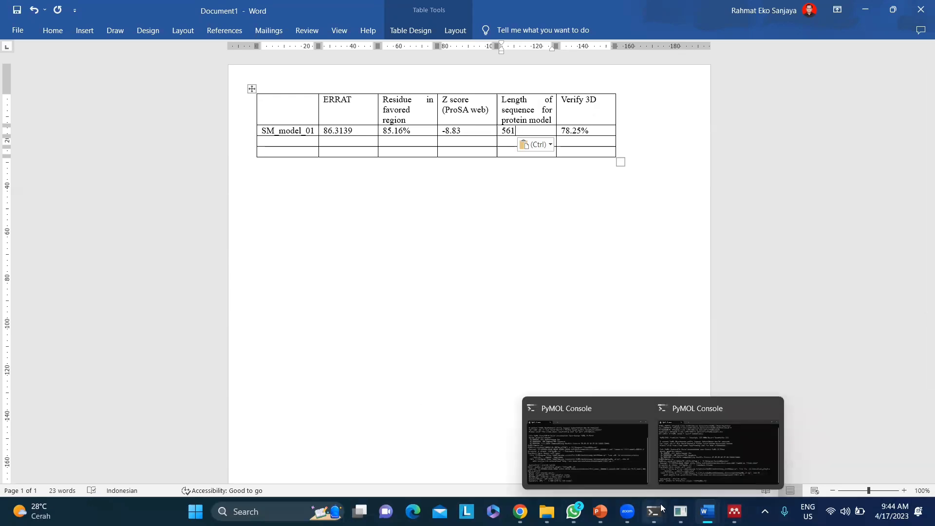